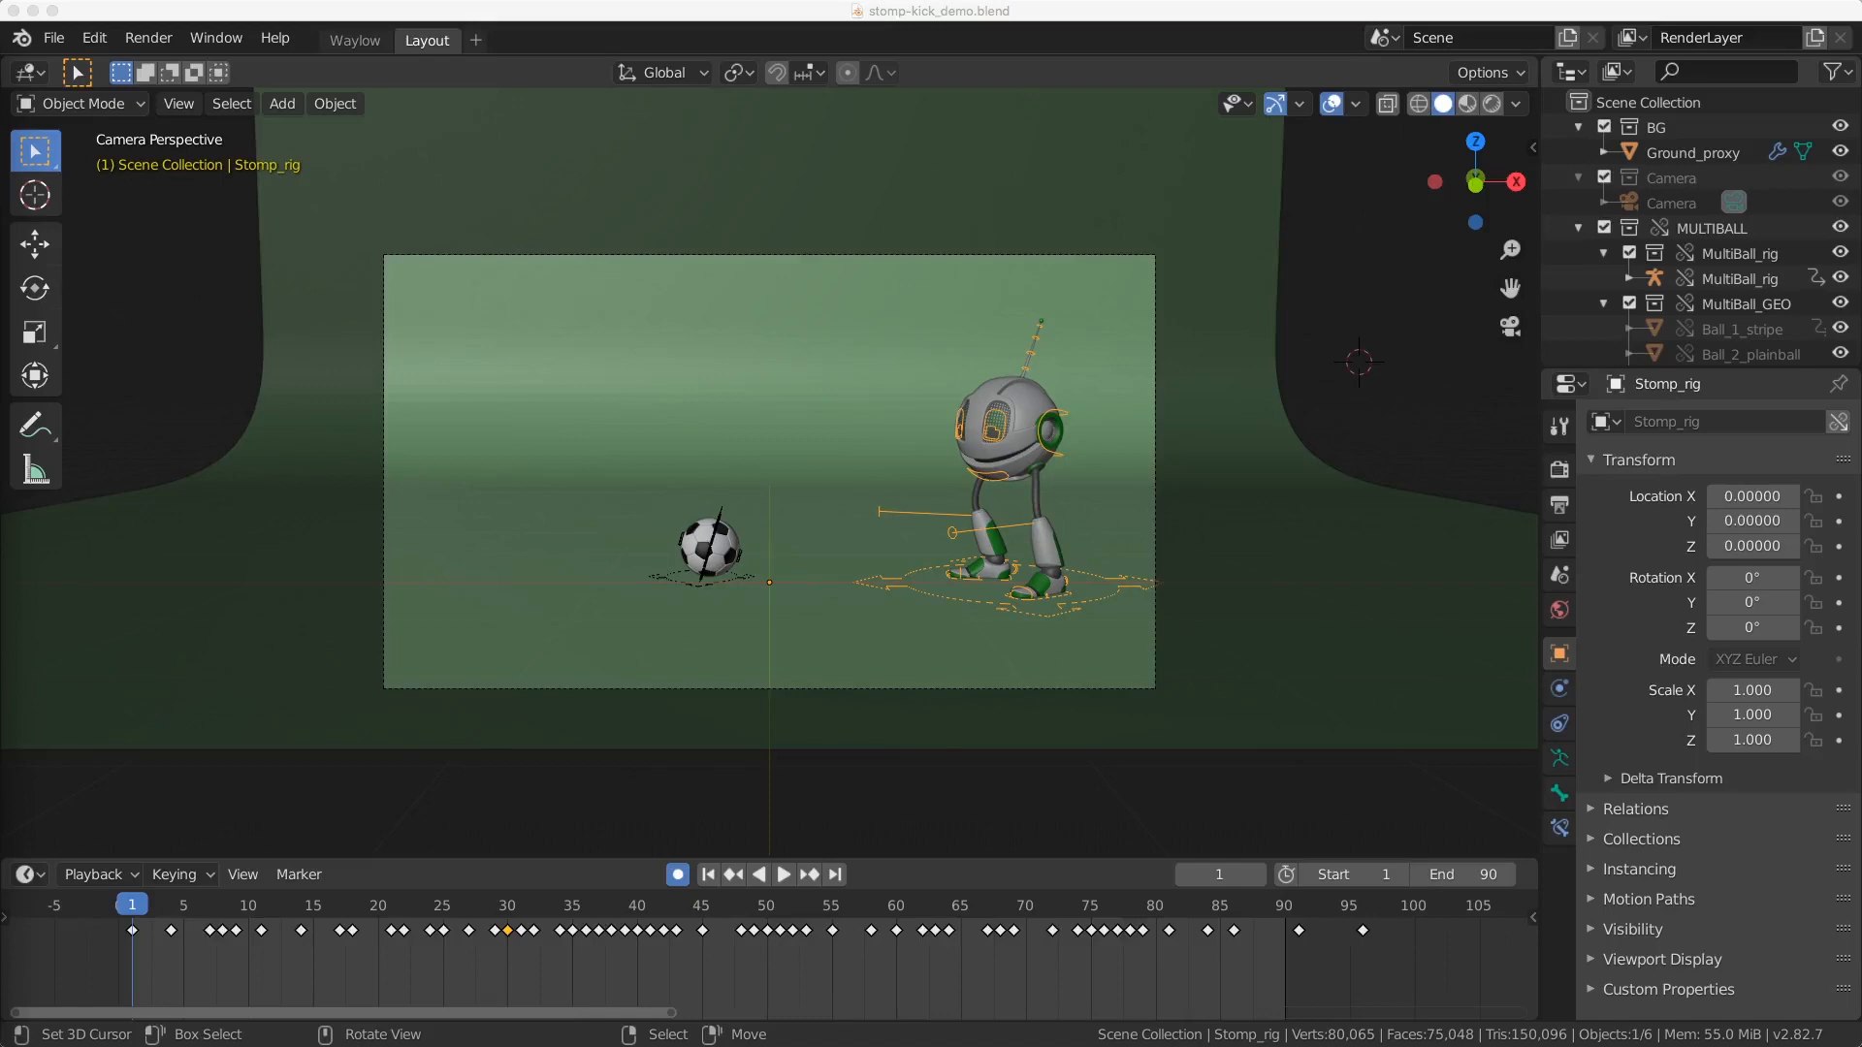
Step: Split the 3D viewport horizontally and turn the new lower area into a Dope Sheet editor in Dope Sheet mode
click(160, 821)
right_click(248, 859)
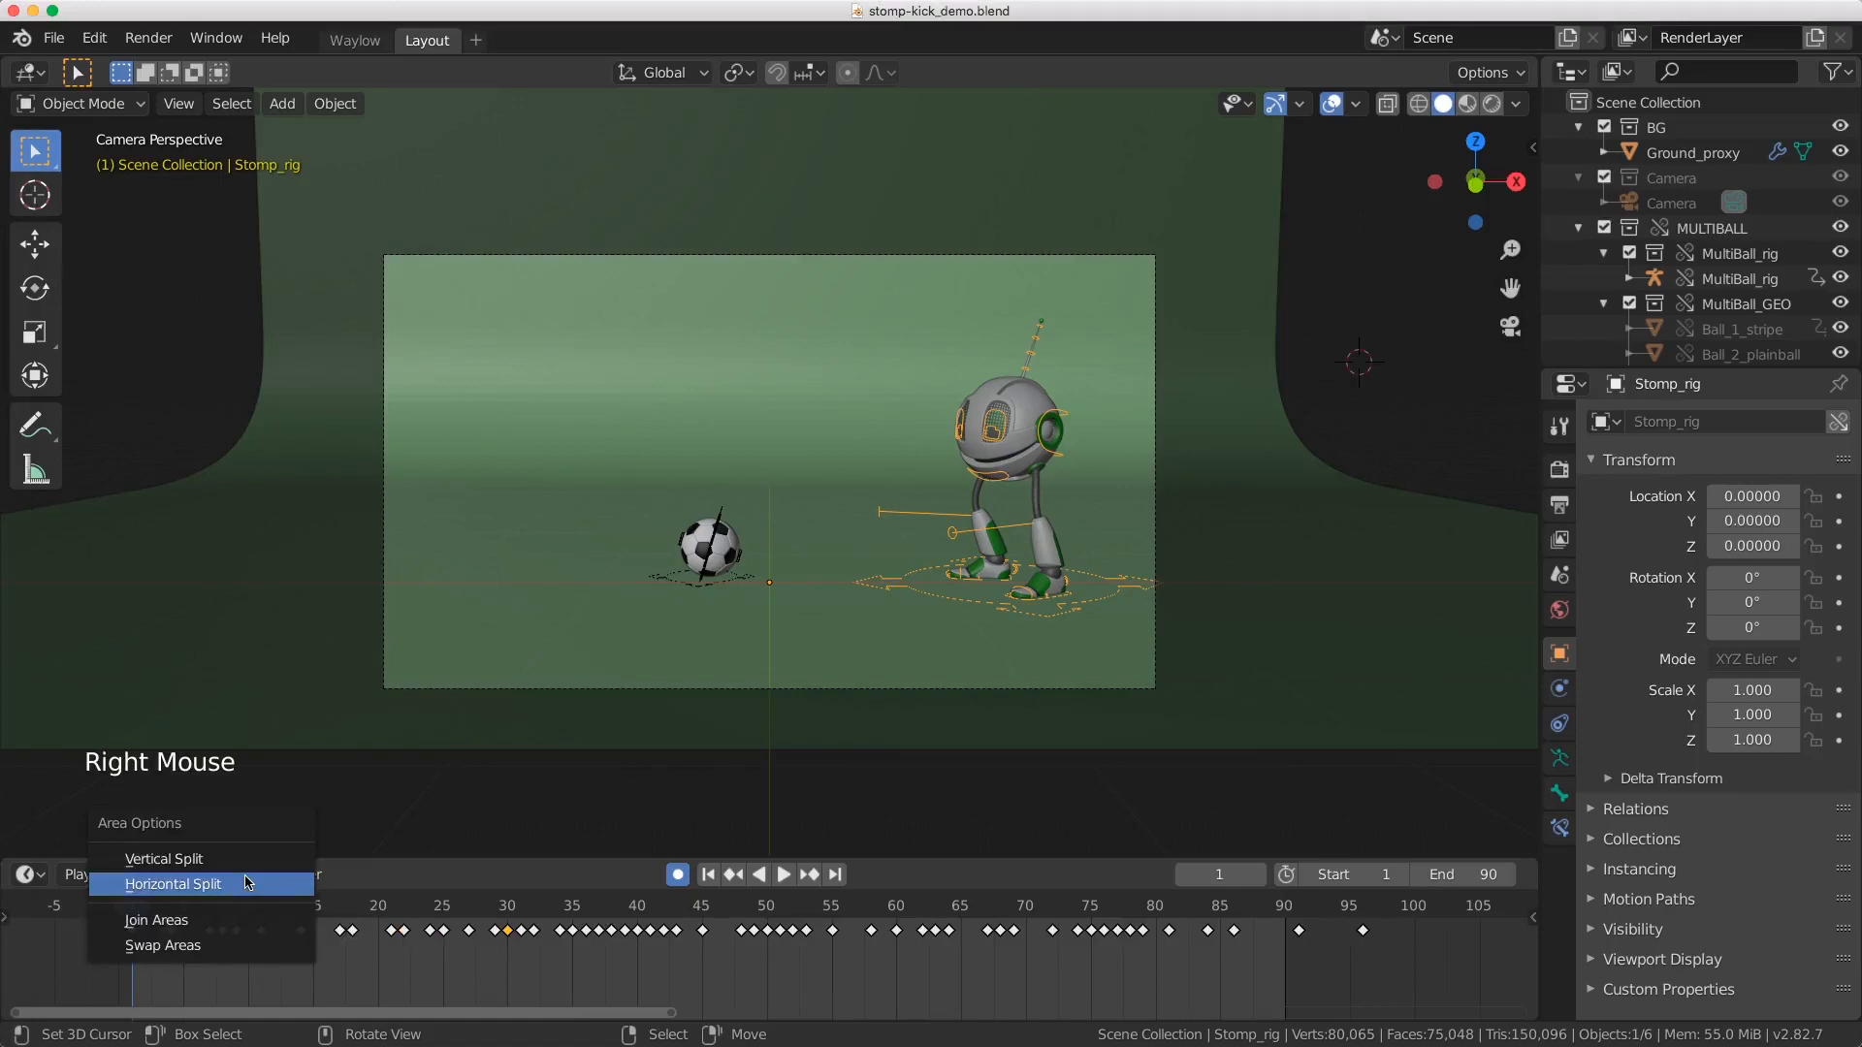
click(247, 883)
click(233, 585)
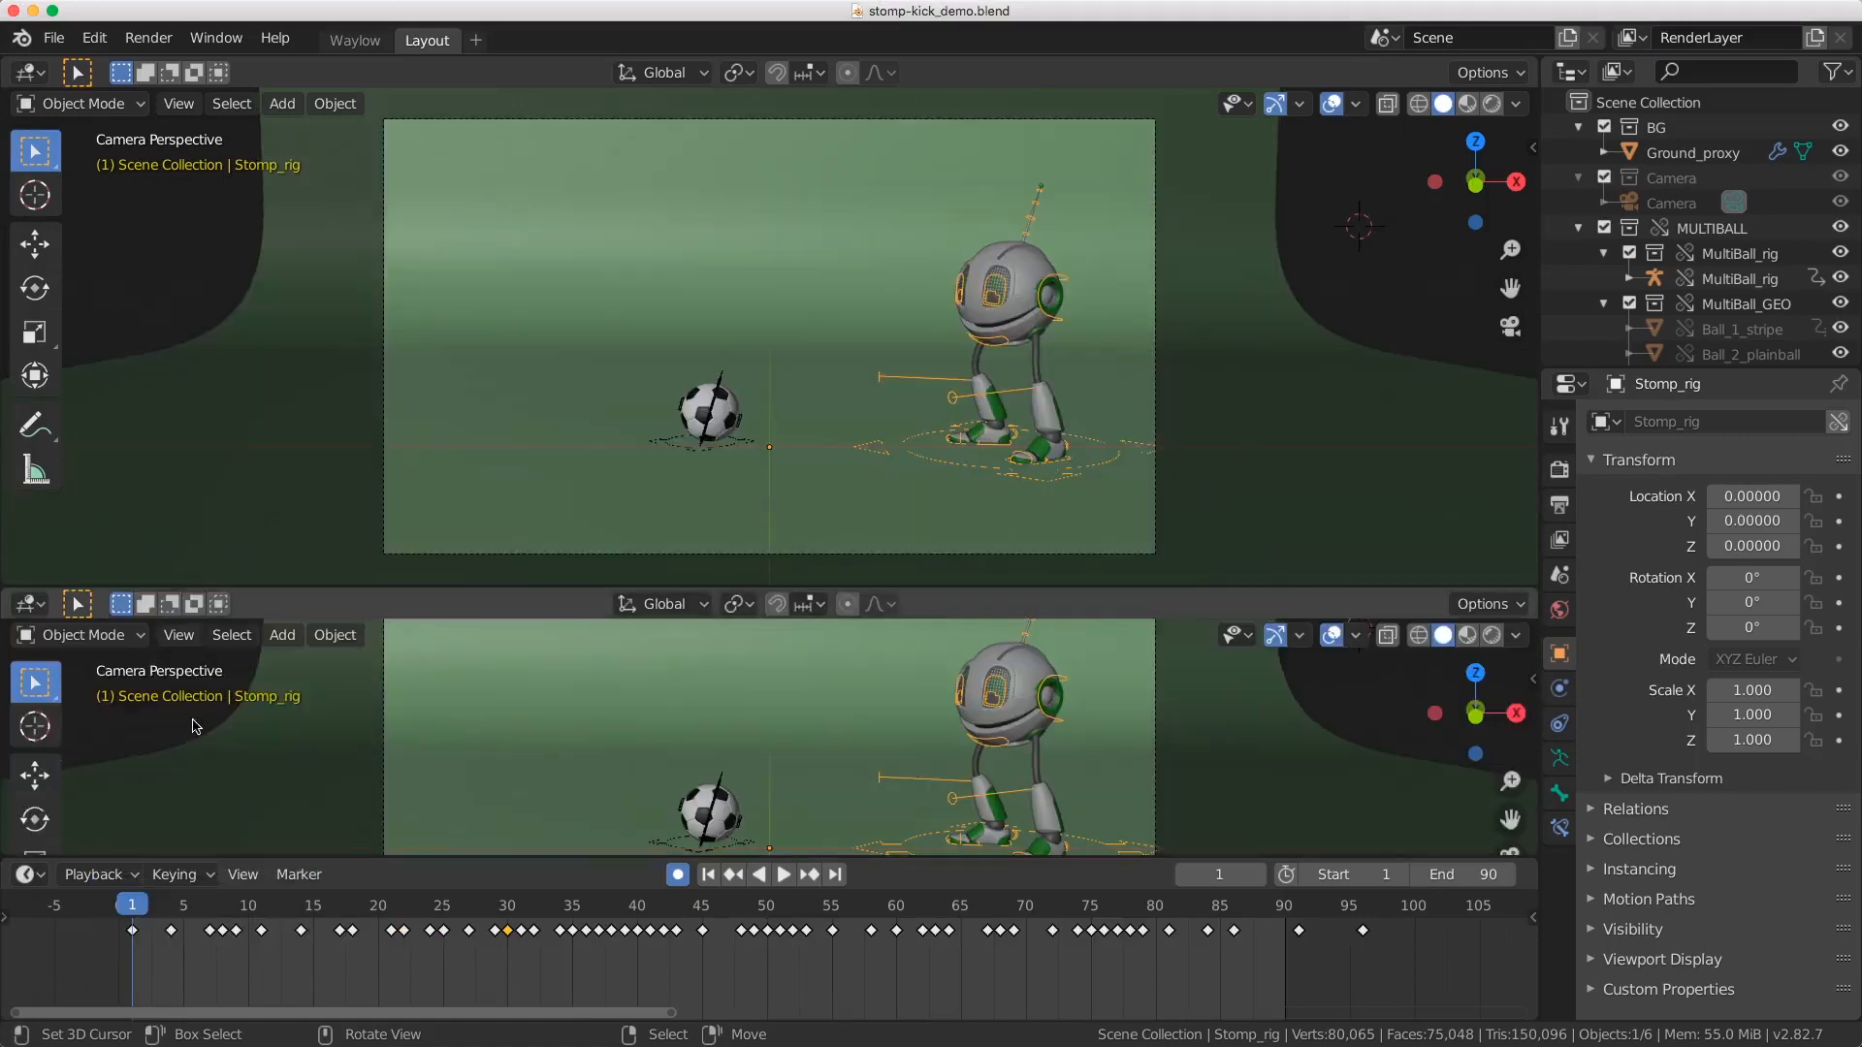
click(29, 604)
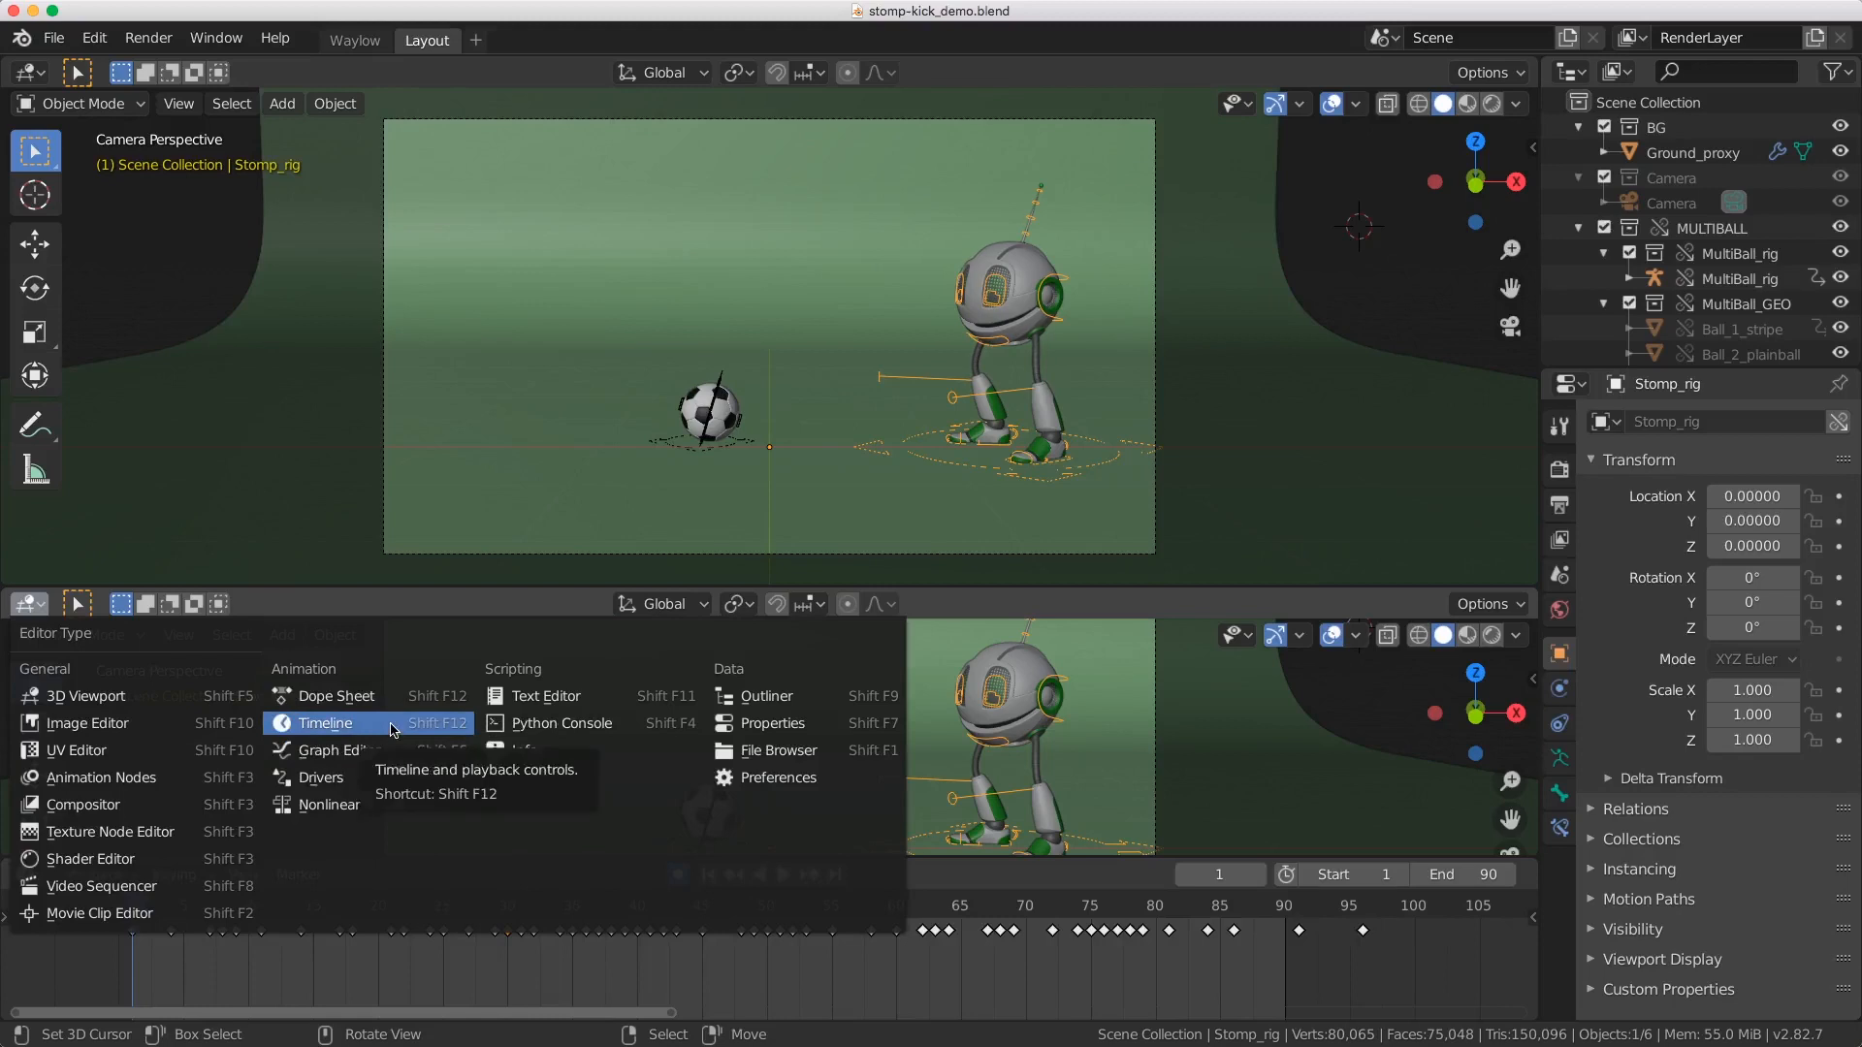
click(330, 699)
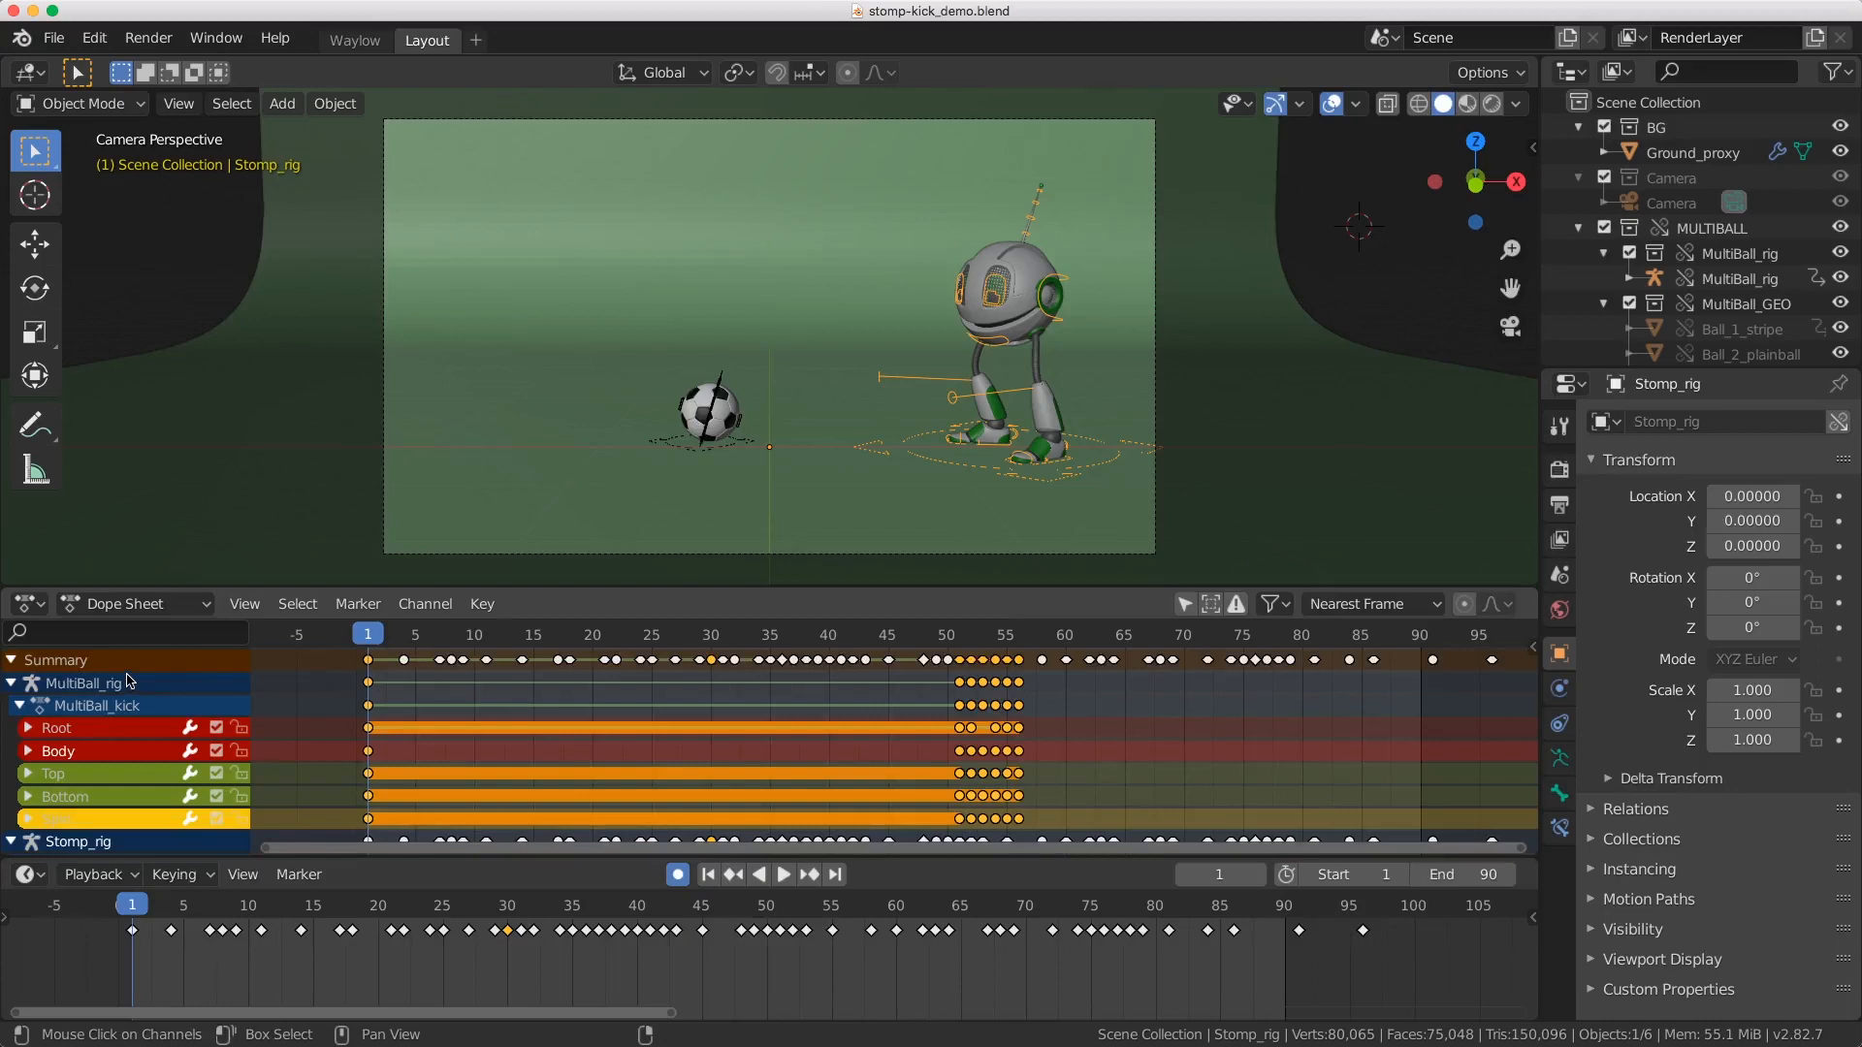
click(180, 611)
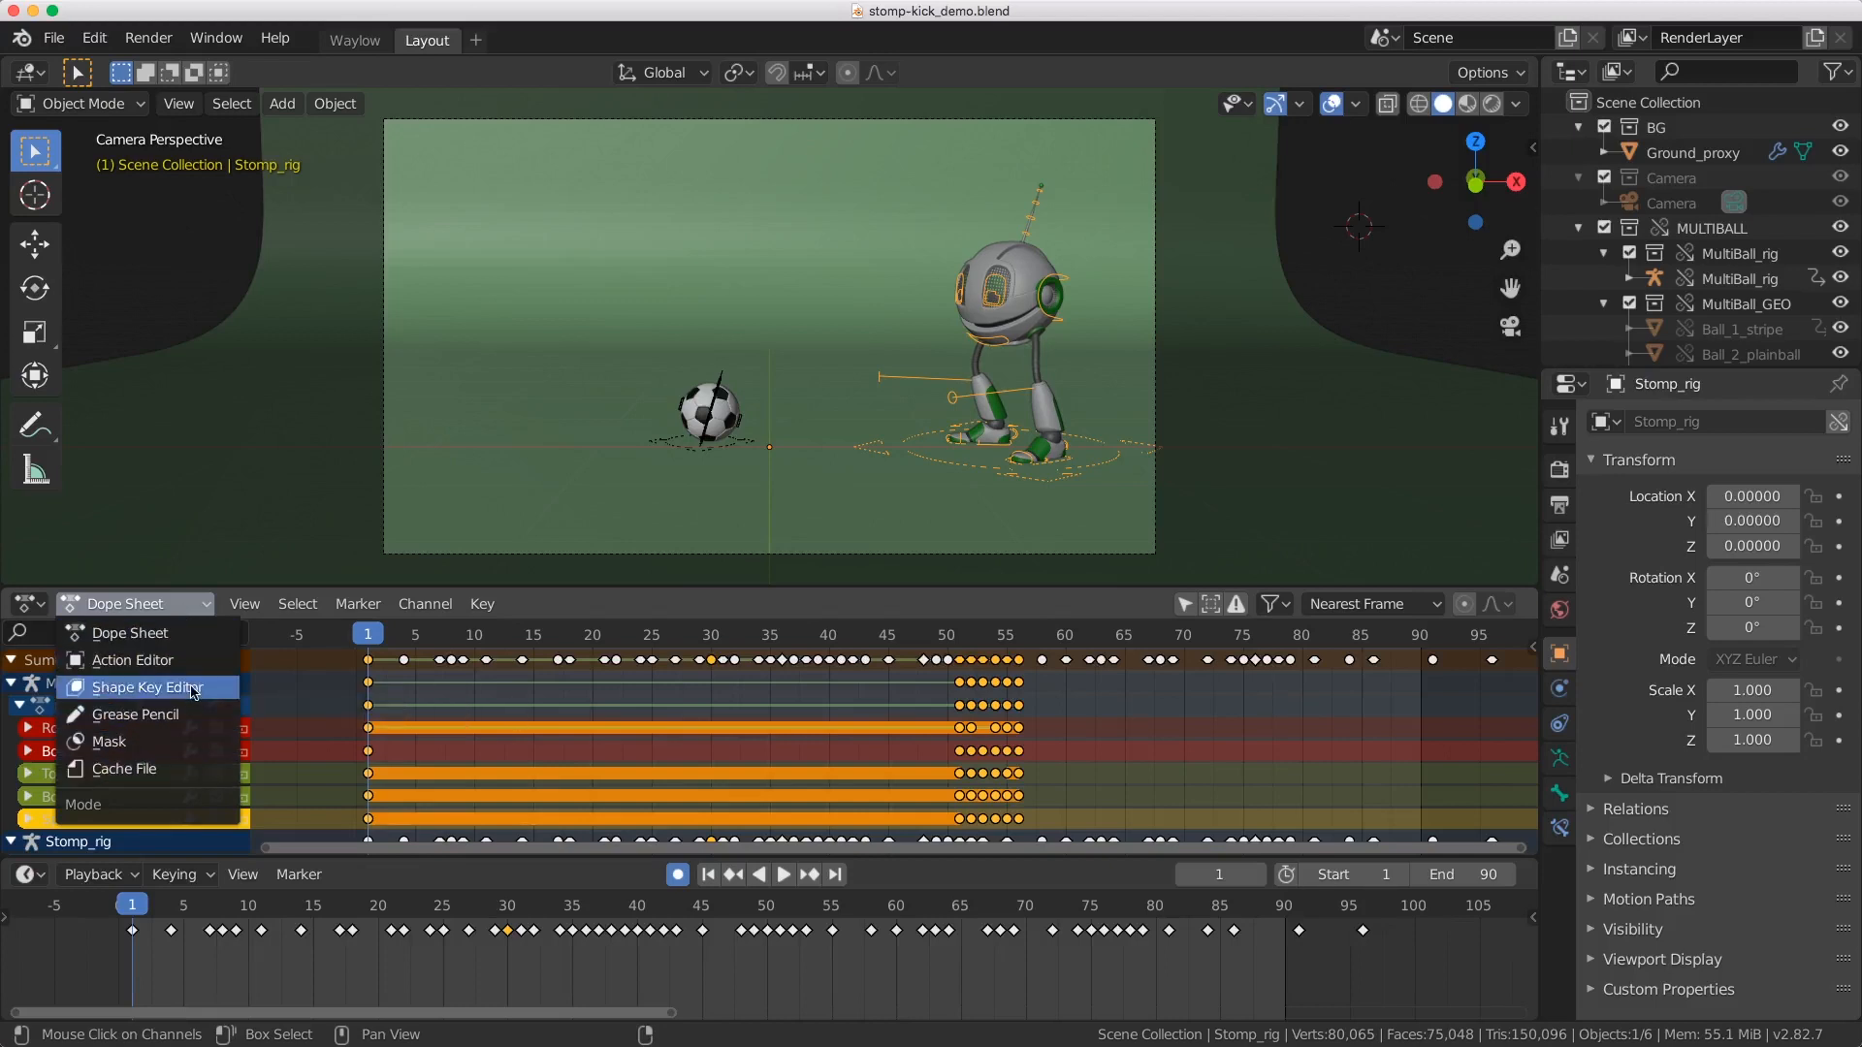
click(171, 633)
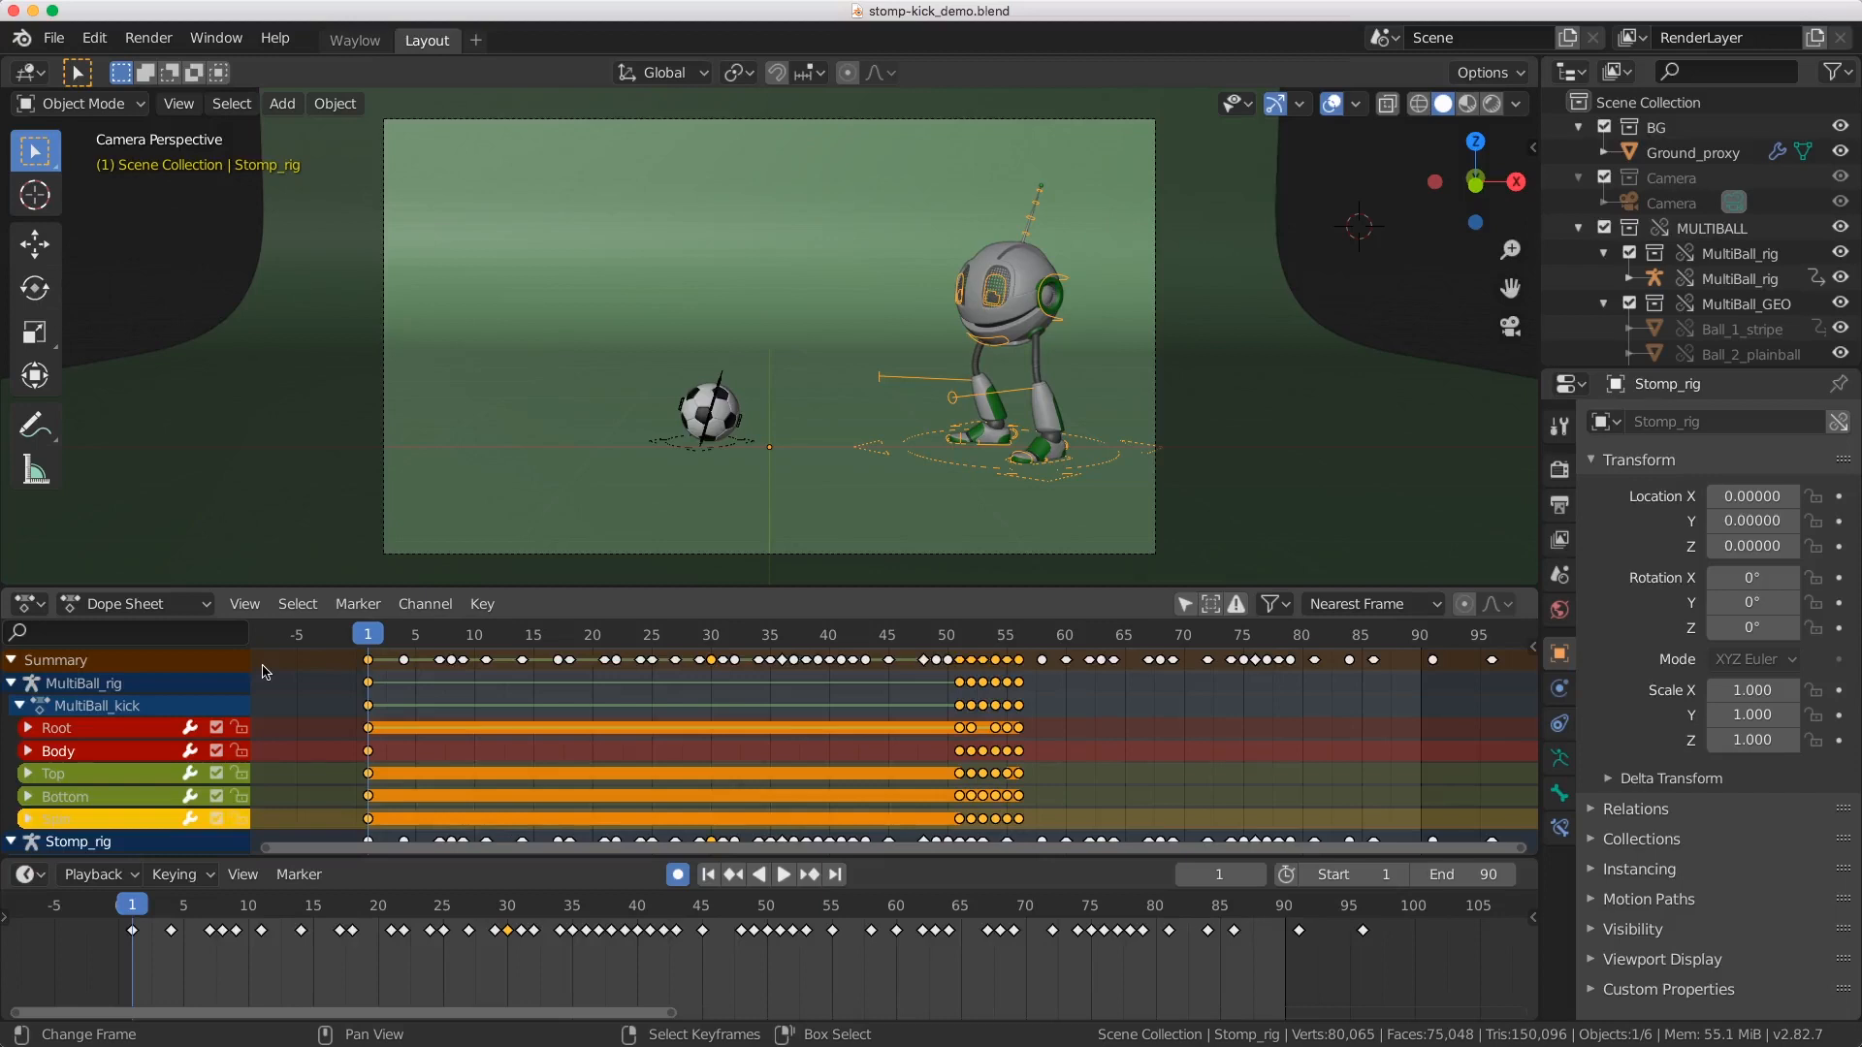
Step: Collapse the MultiBall_rig and Stomp_rig channels in the Dope Sheet, keeping the Summary expanded
click(11, 660)
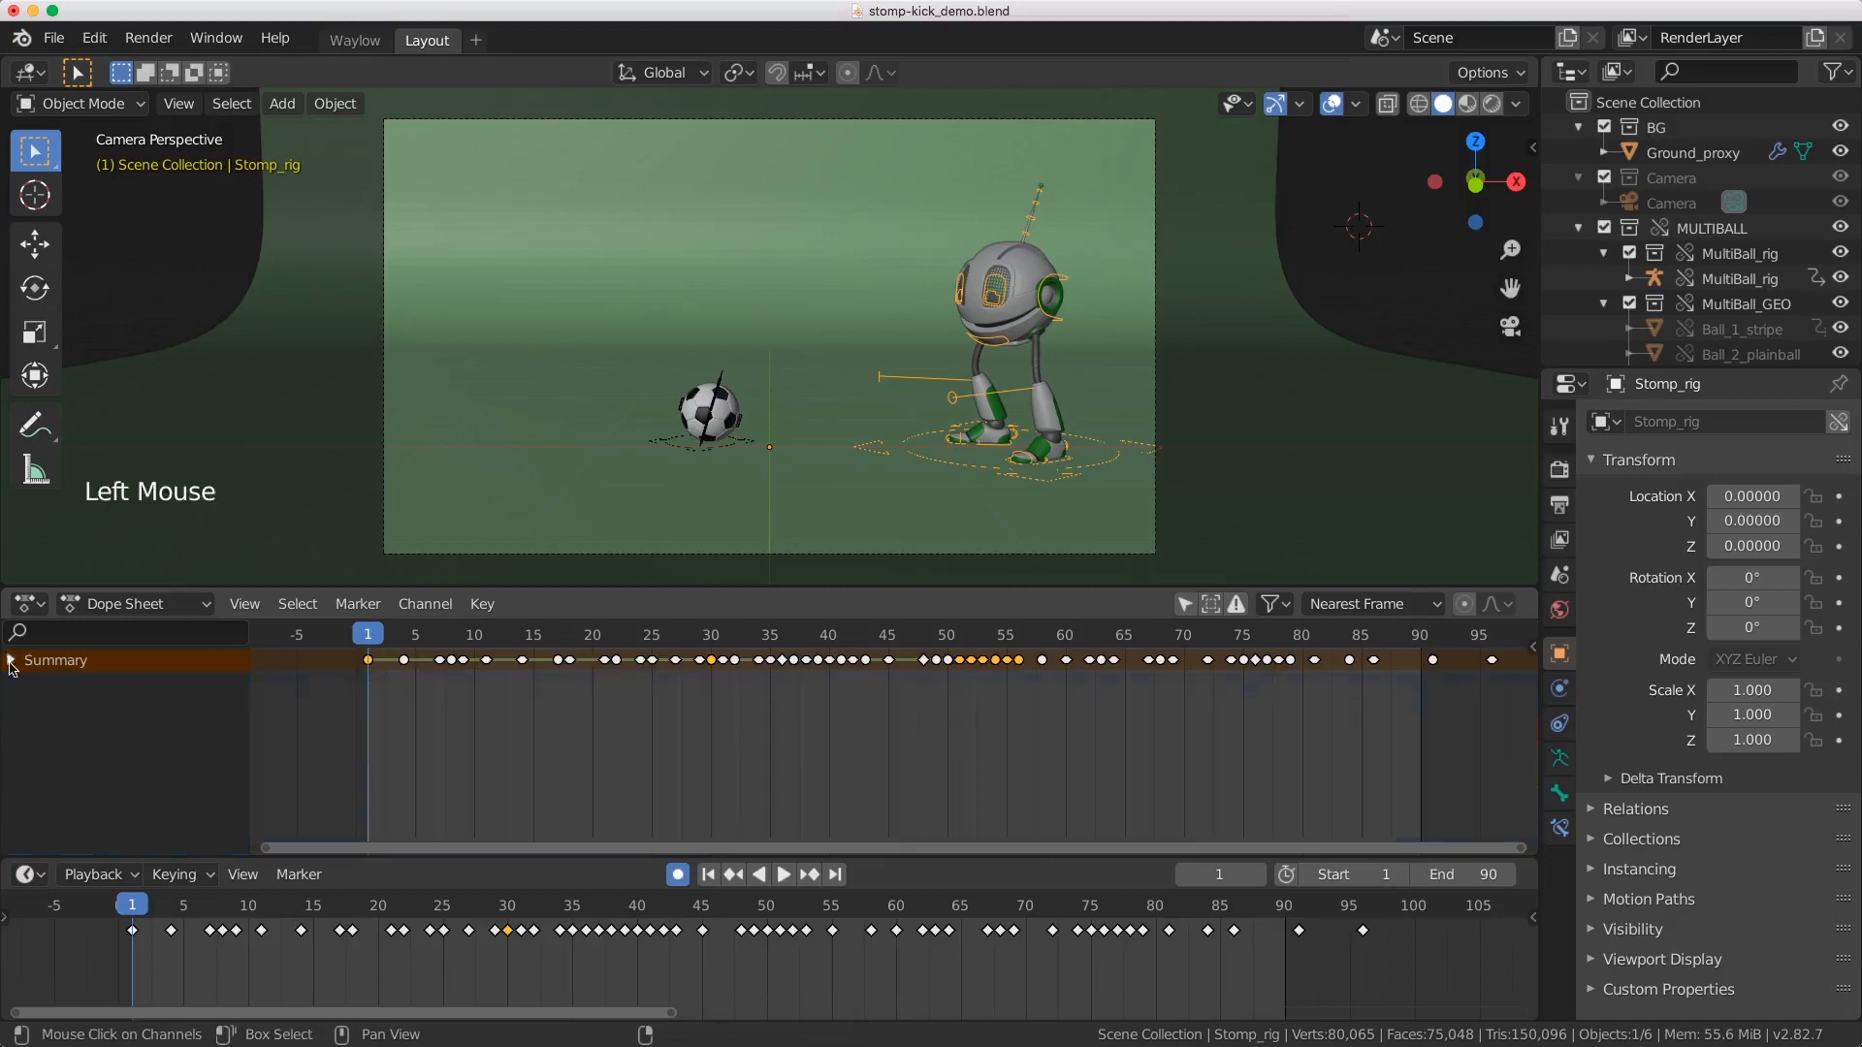
click(11, 660)
scroll(90, 703, down, 4)
scroll(90, 702, up, 4)
click(19, 706)
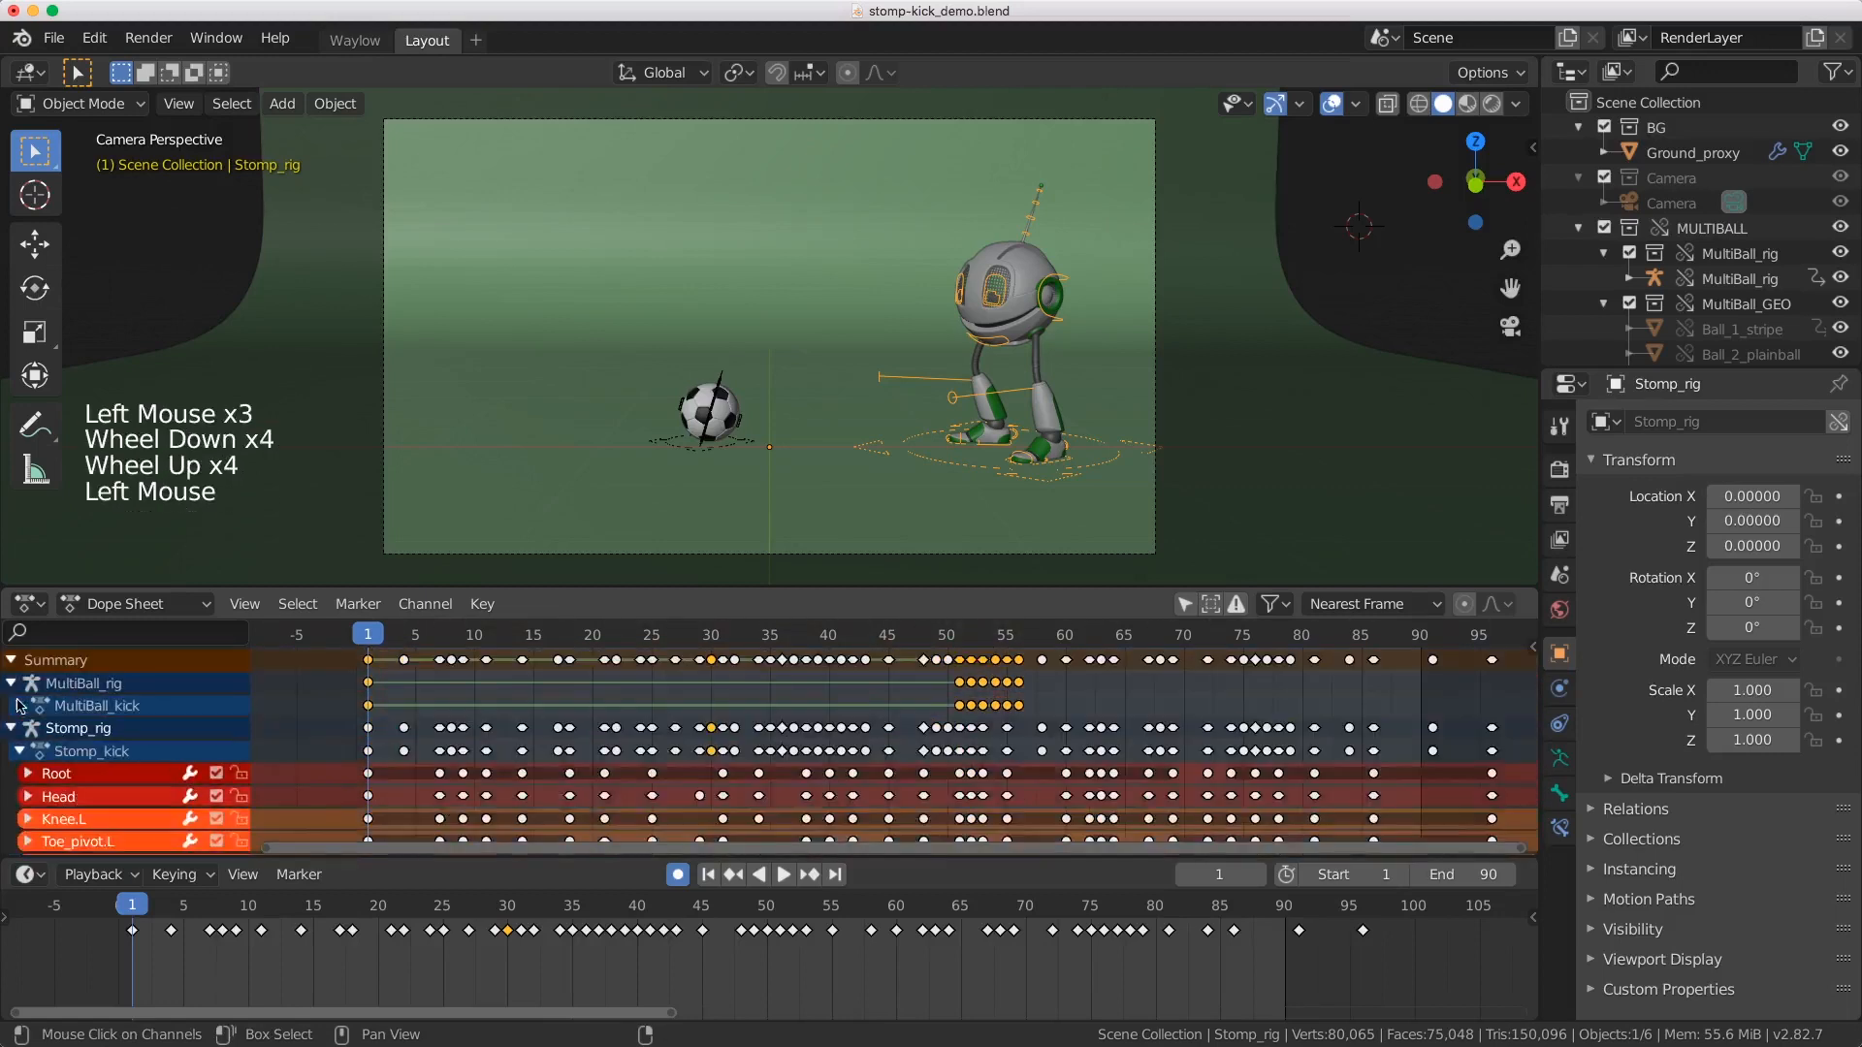
click(10, 727)
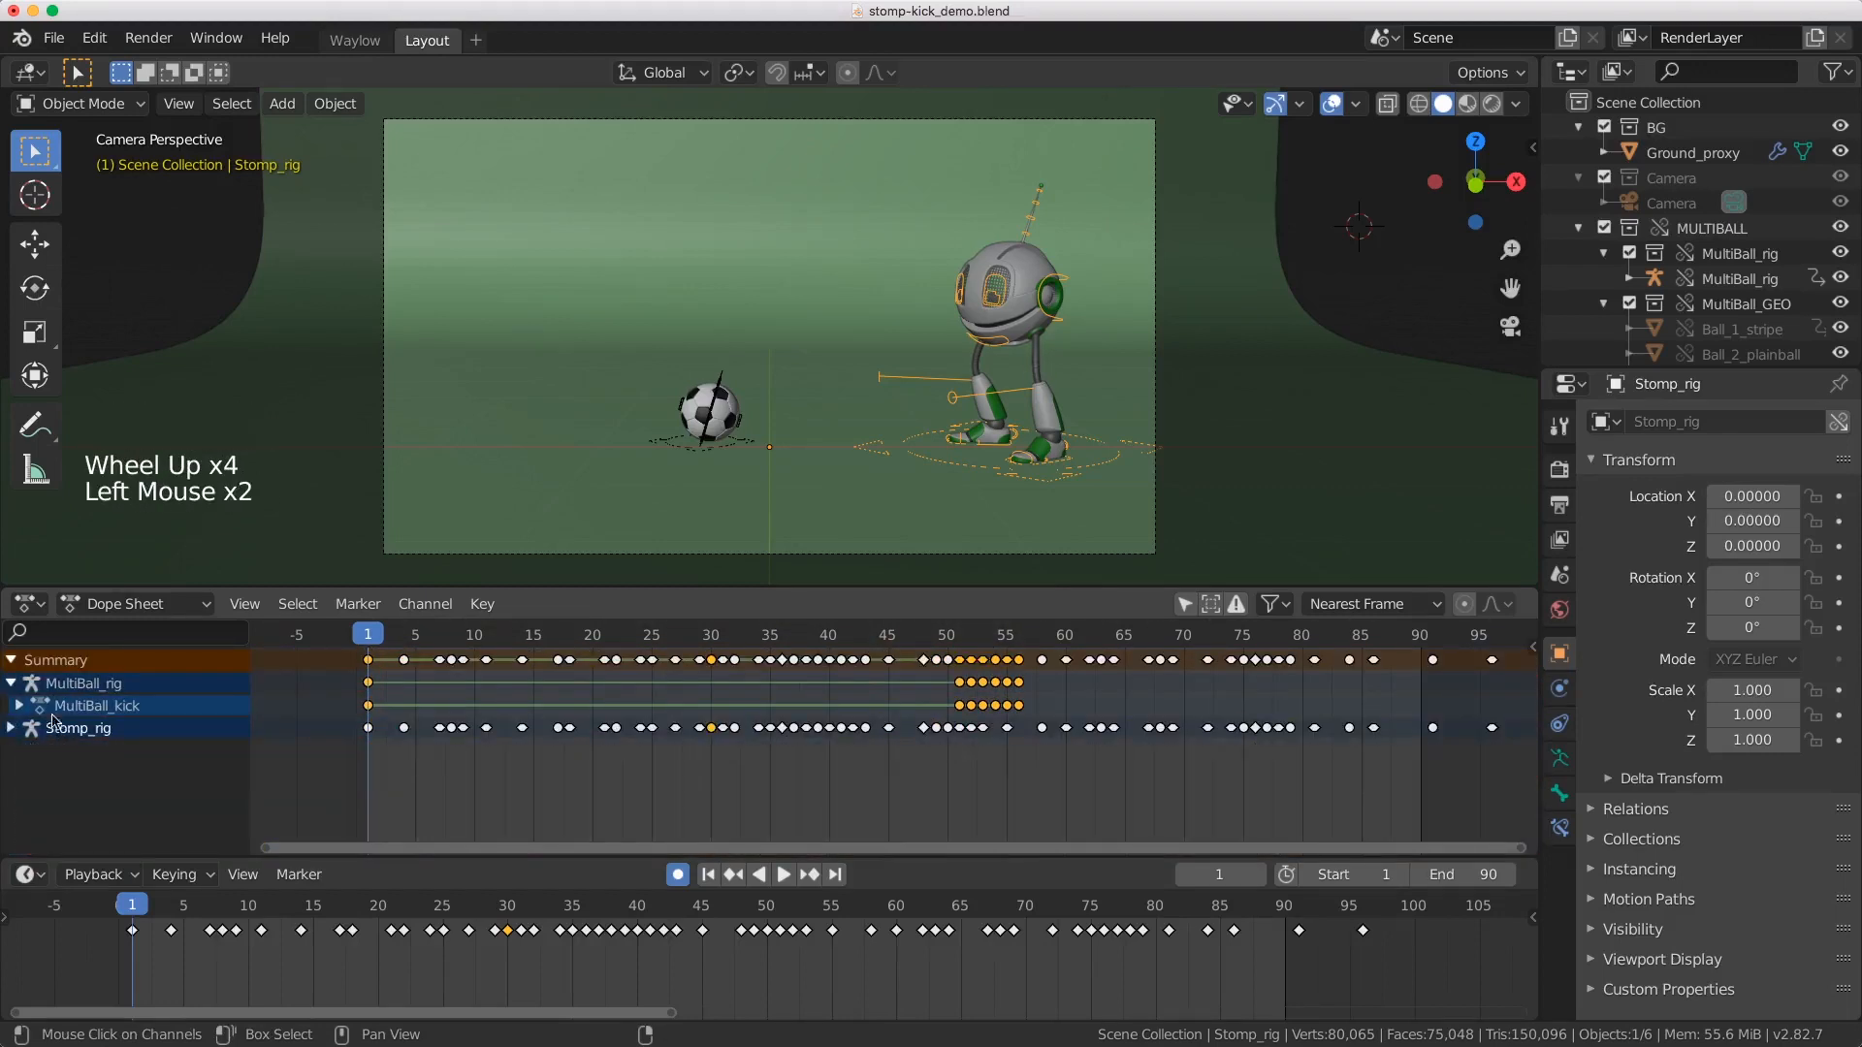
click(19, 707)
click(11, 683)
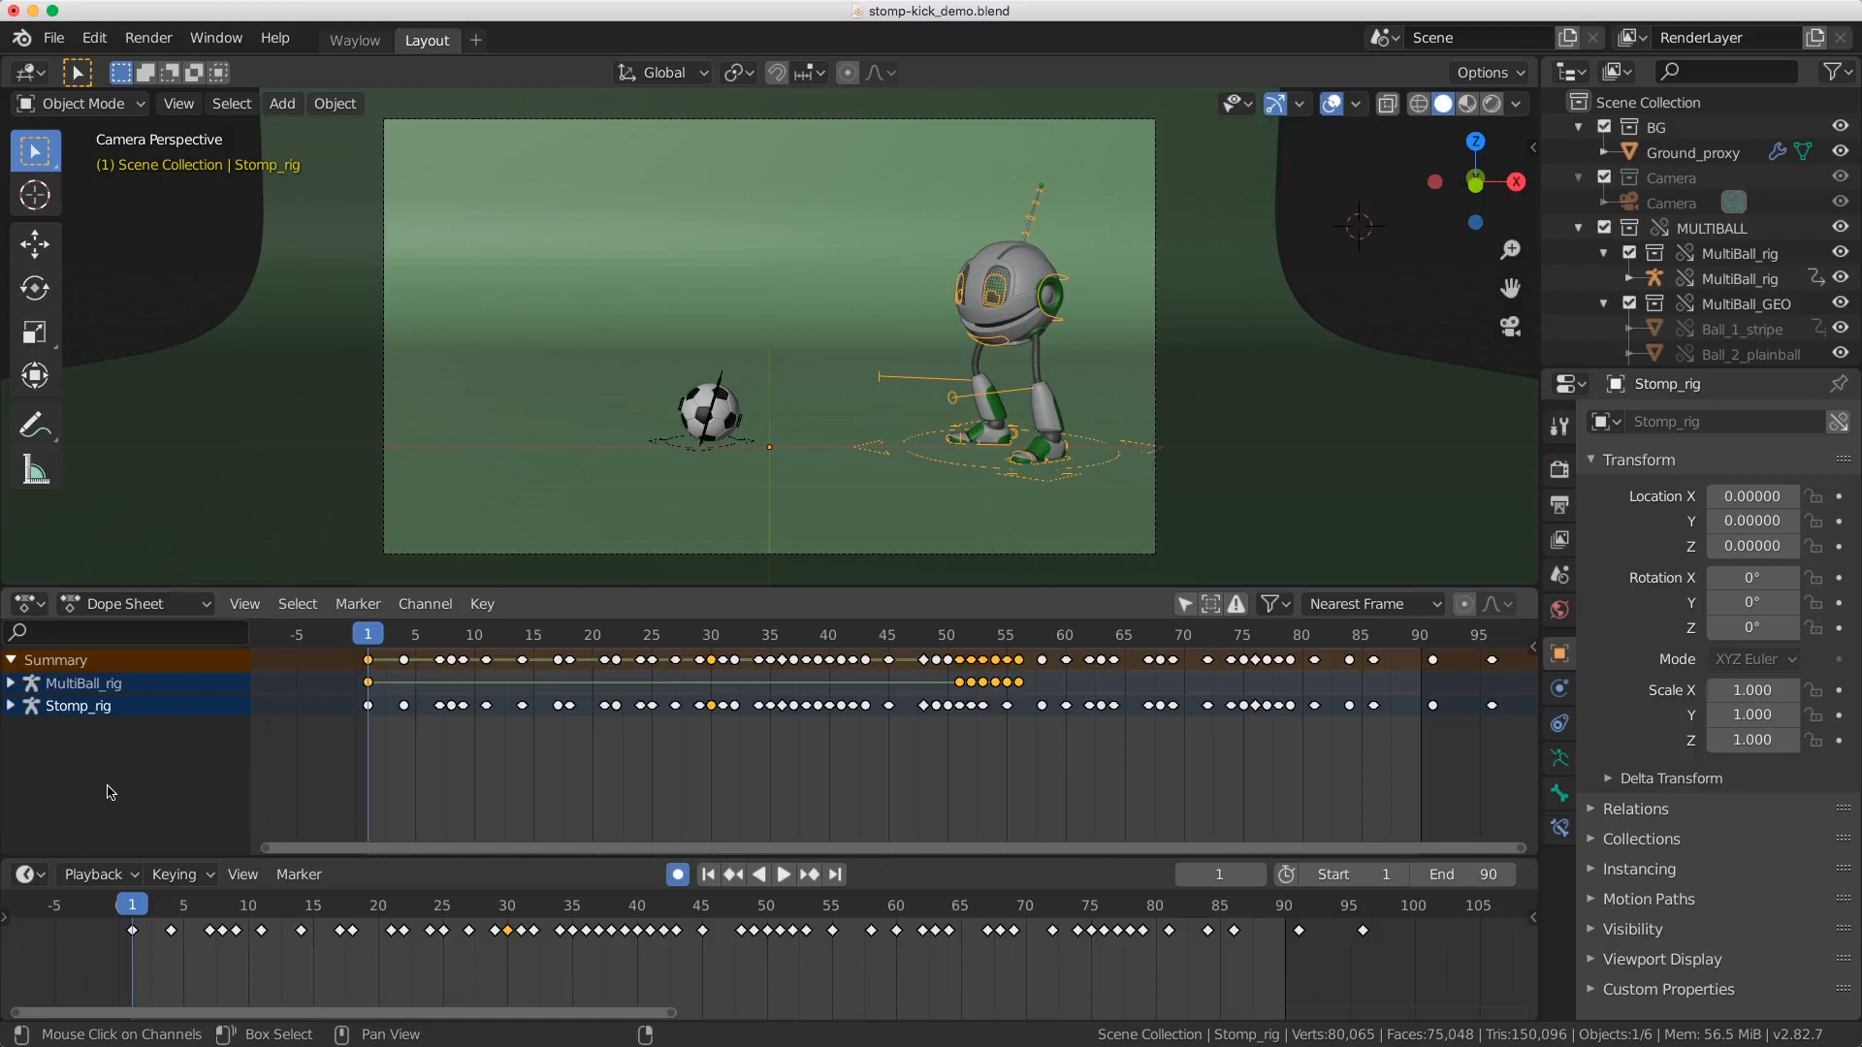
Step: Switch the Dope Sheet to the Action Editor mode and collapse its Summary channel
click(126, 604)
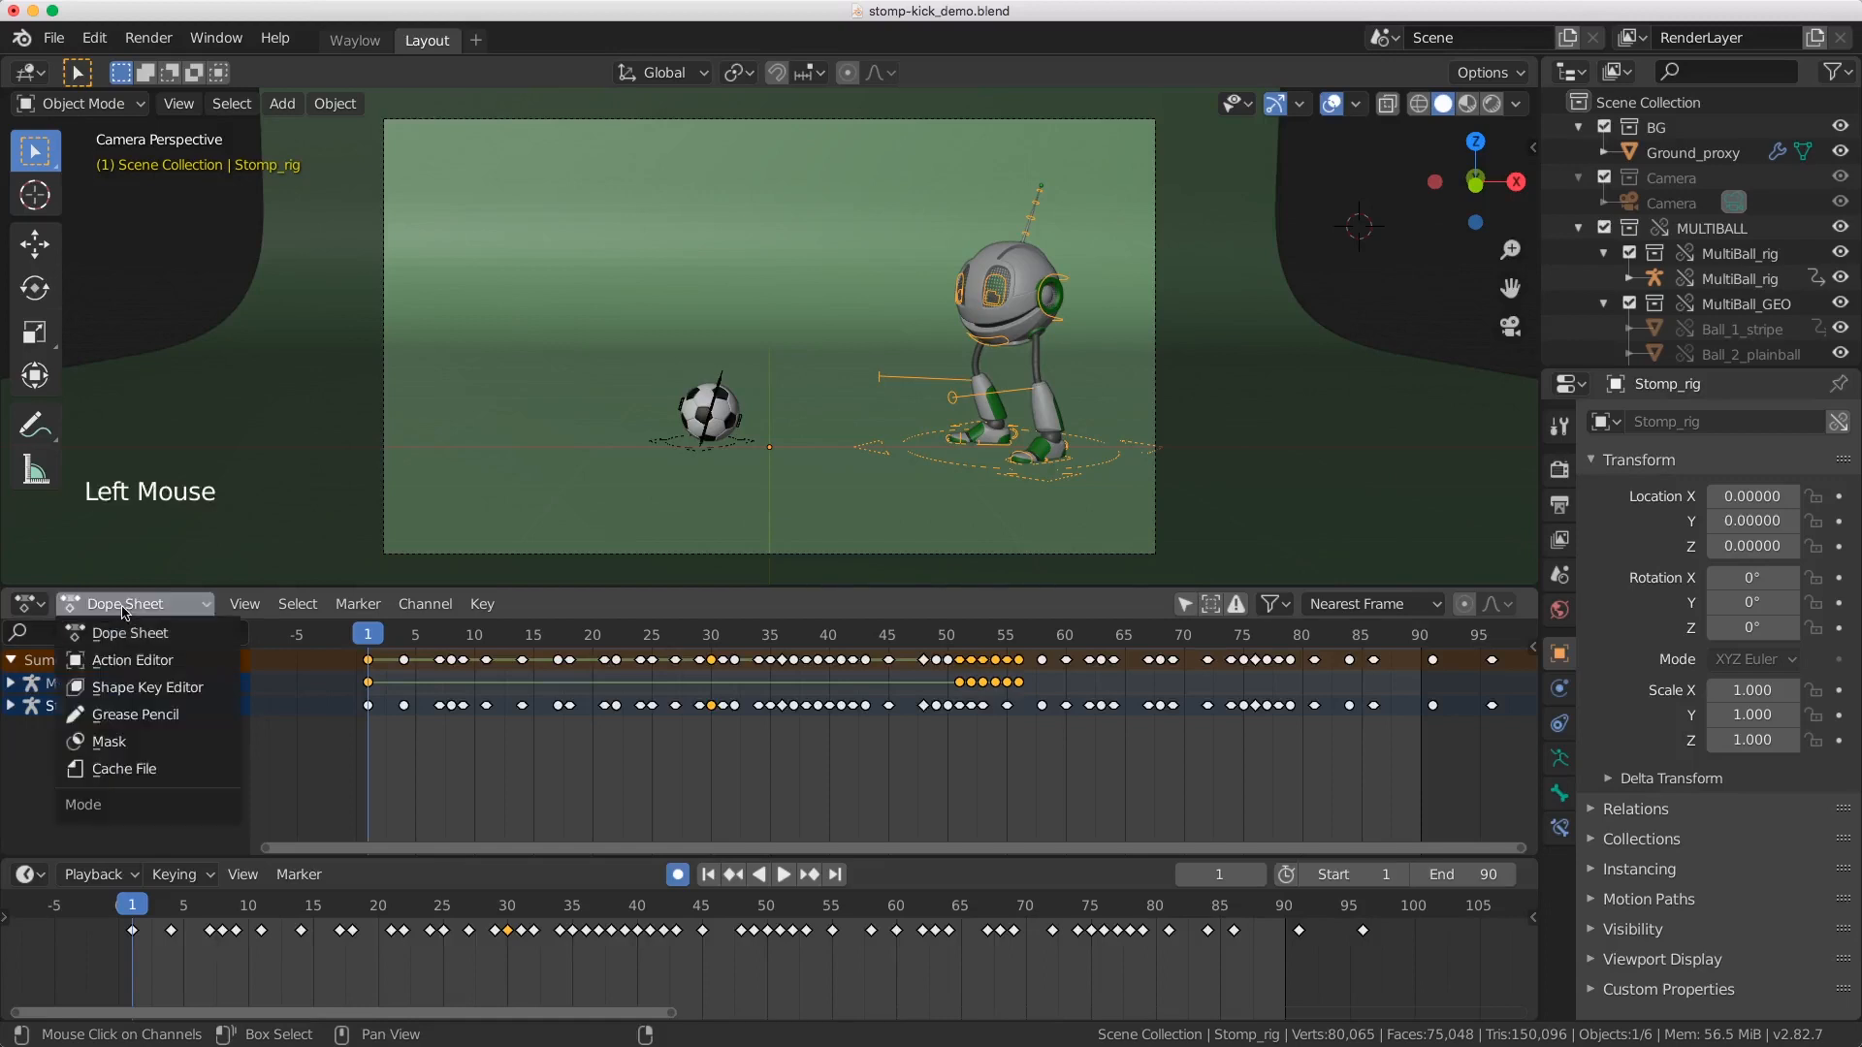
click(116, 660)
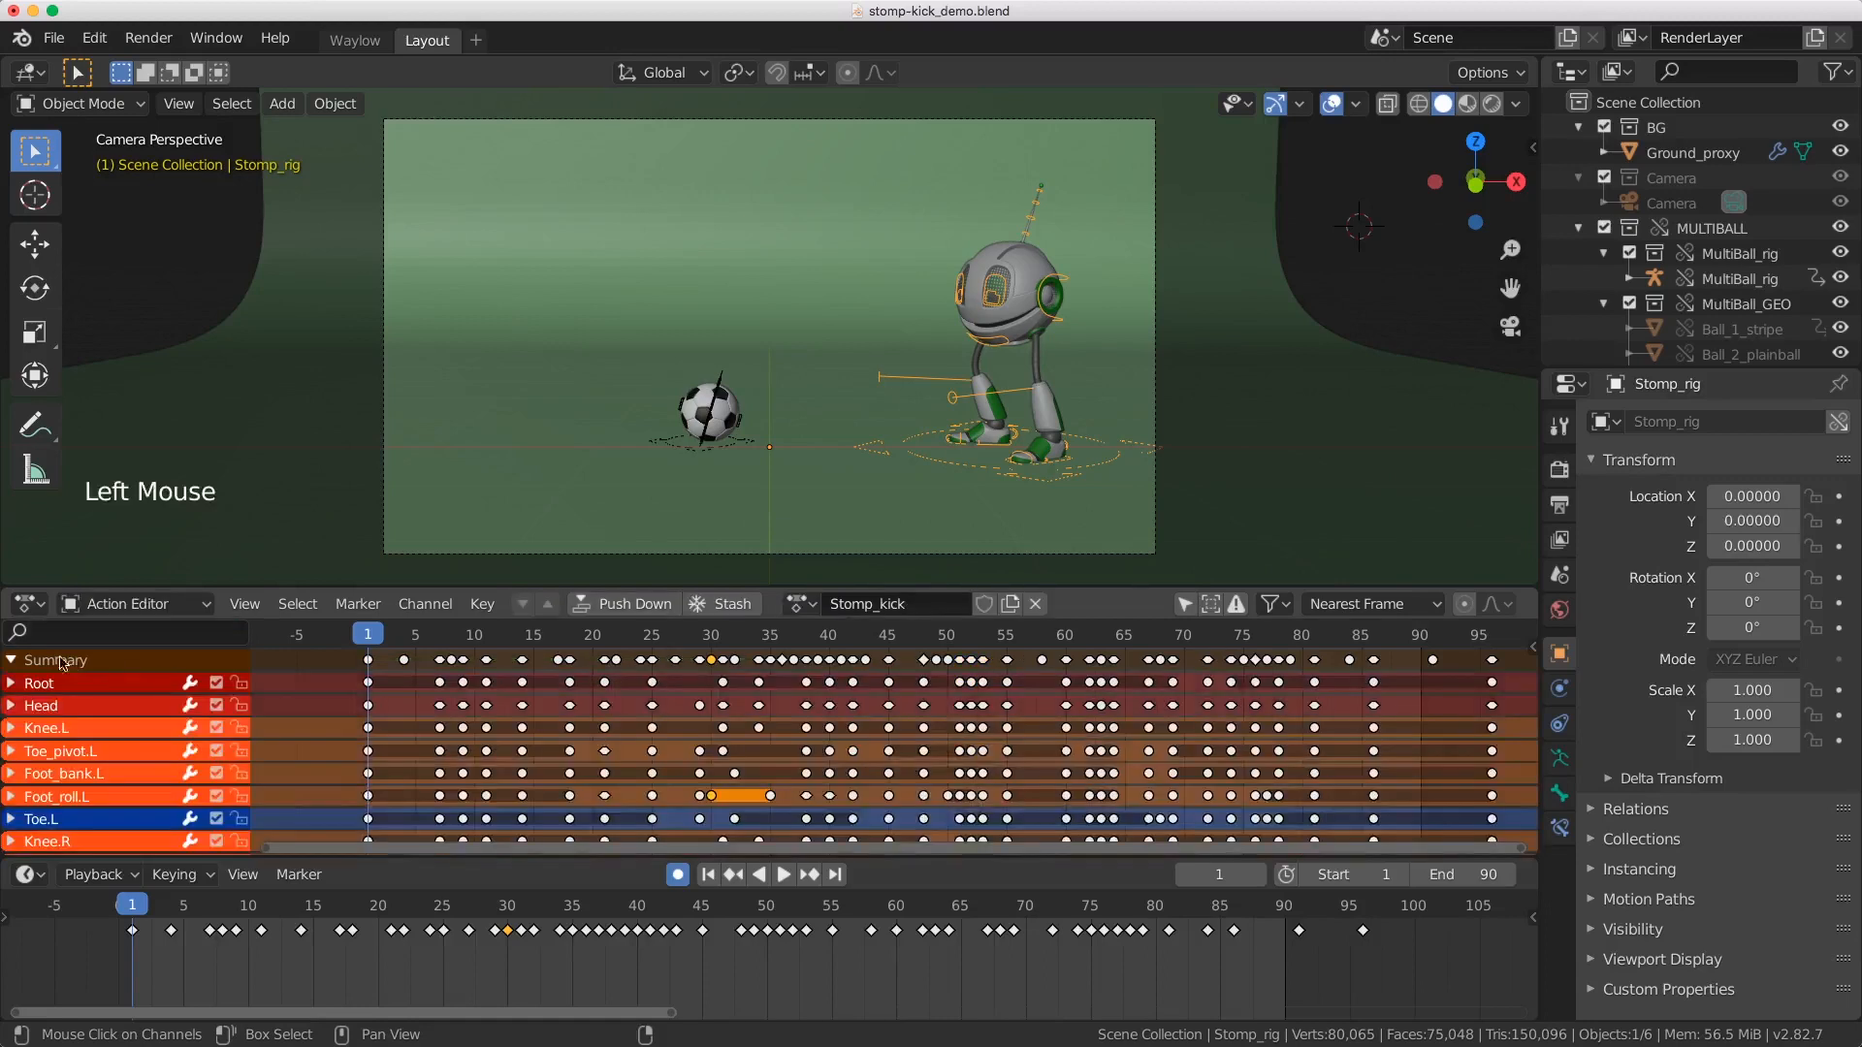
click(10, 661)
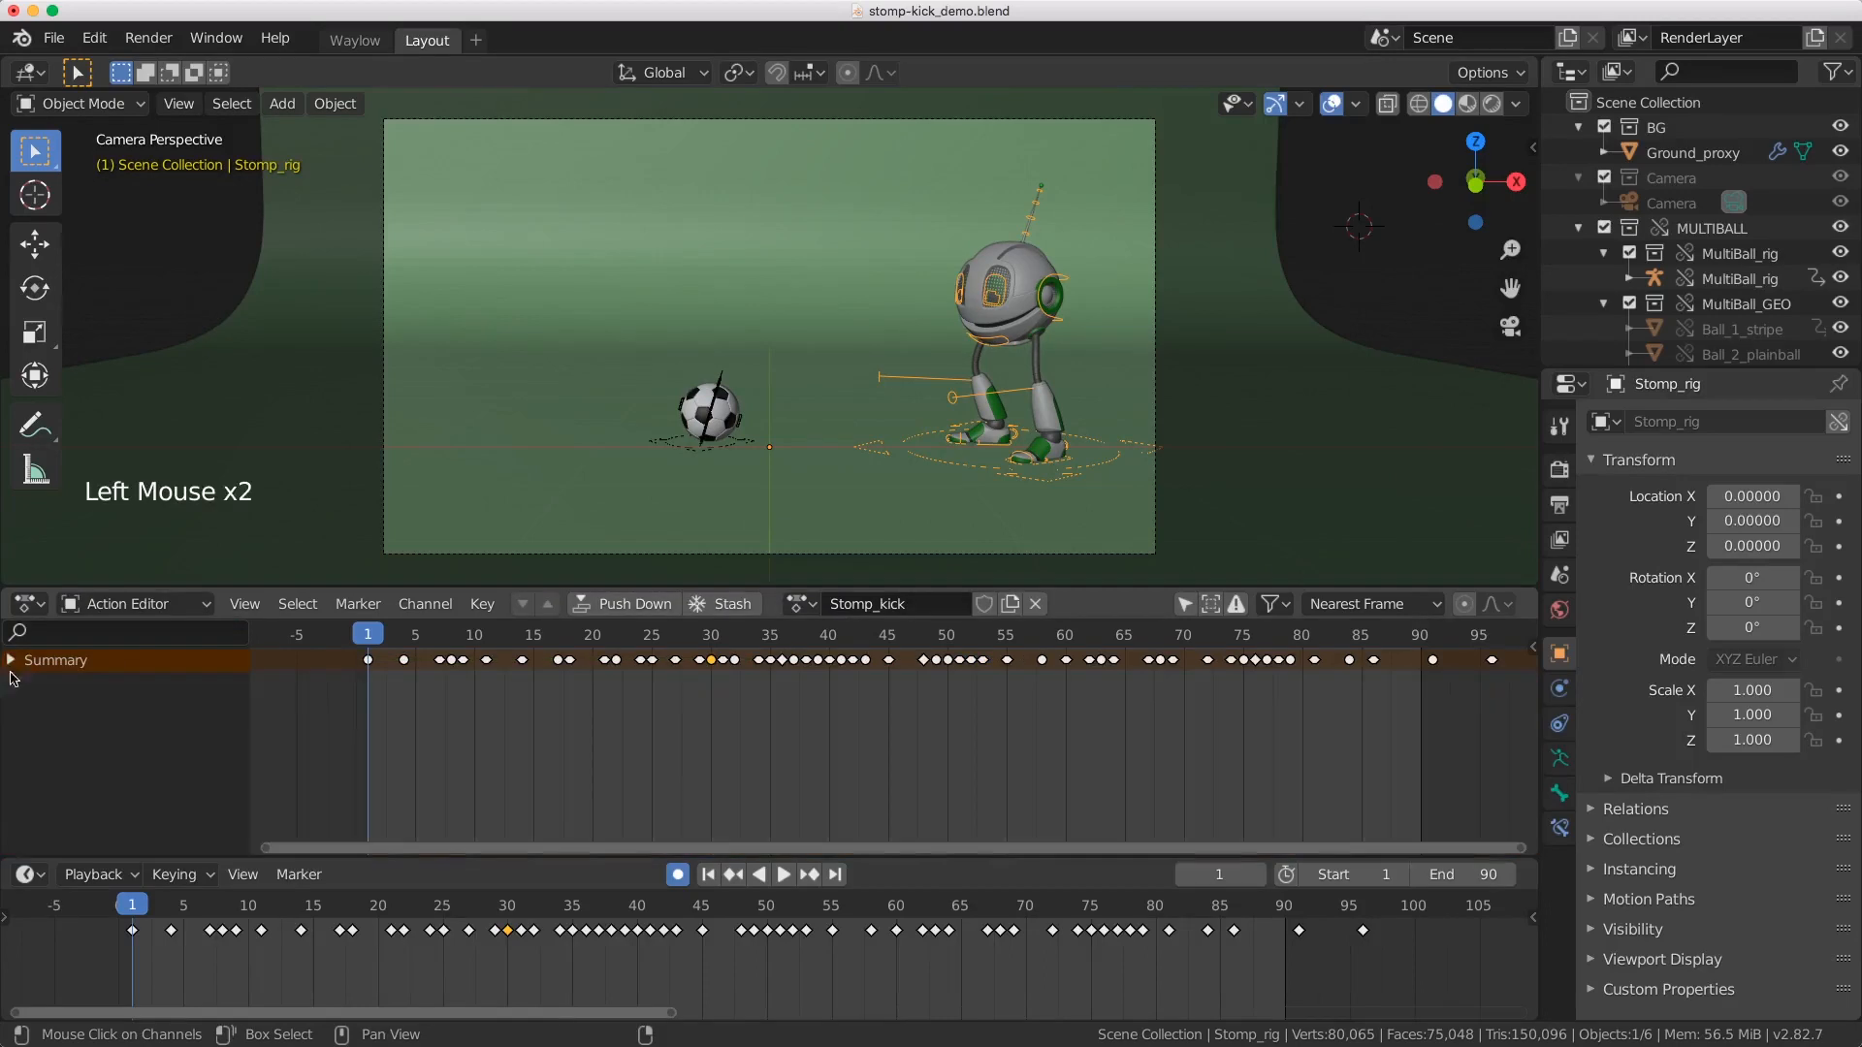
Step: Select the soccer ball's rig and expand the Summary to view the channels of its action
right_click(946, 464)
right_click(706, 462)
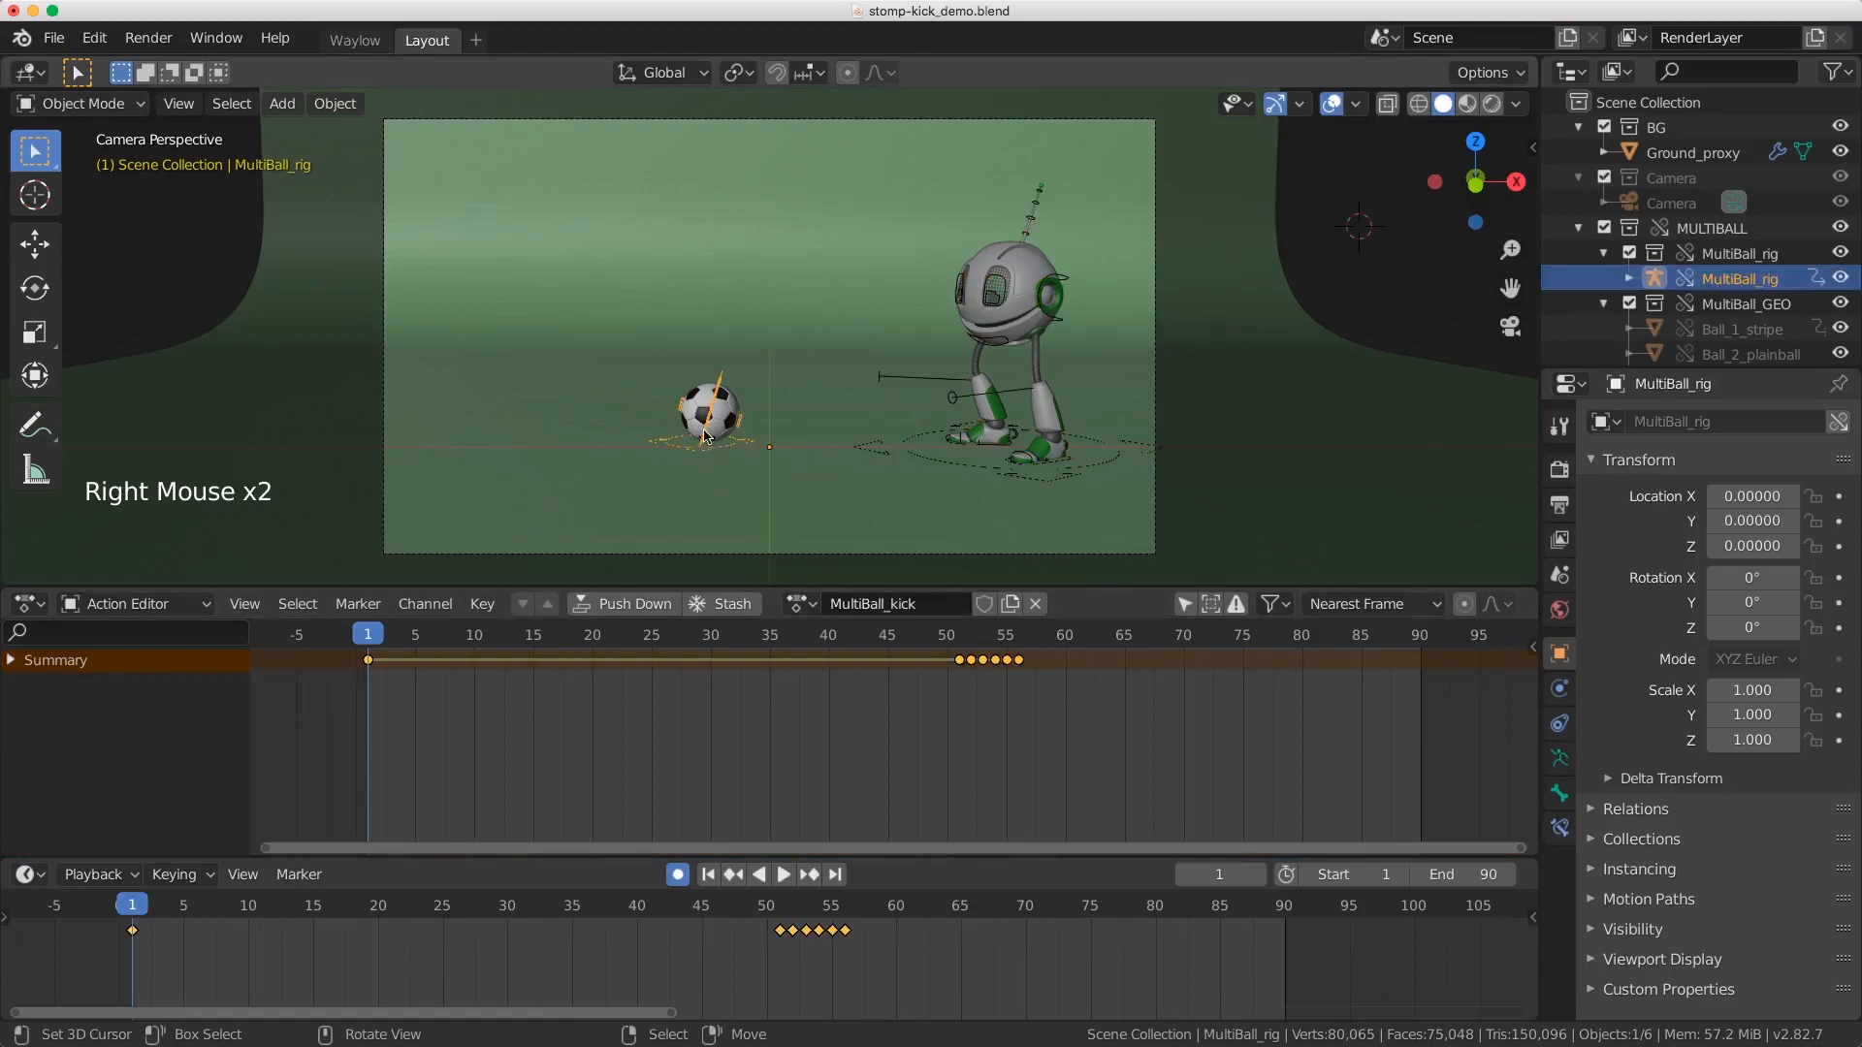
click(11, 660)
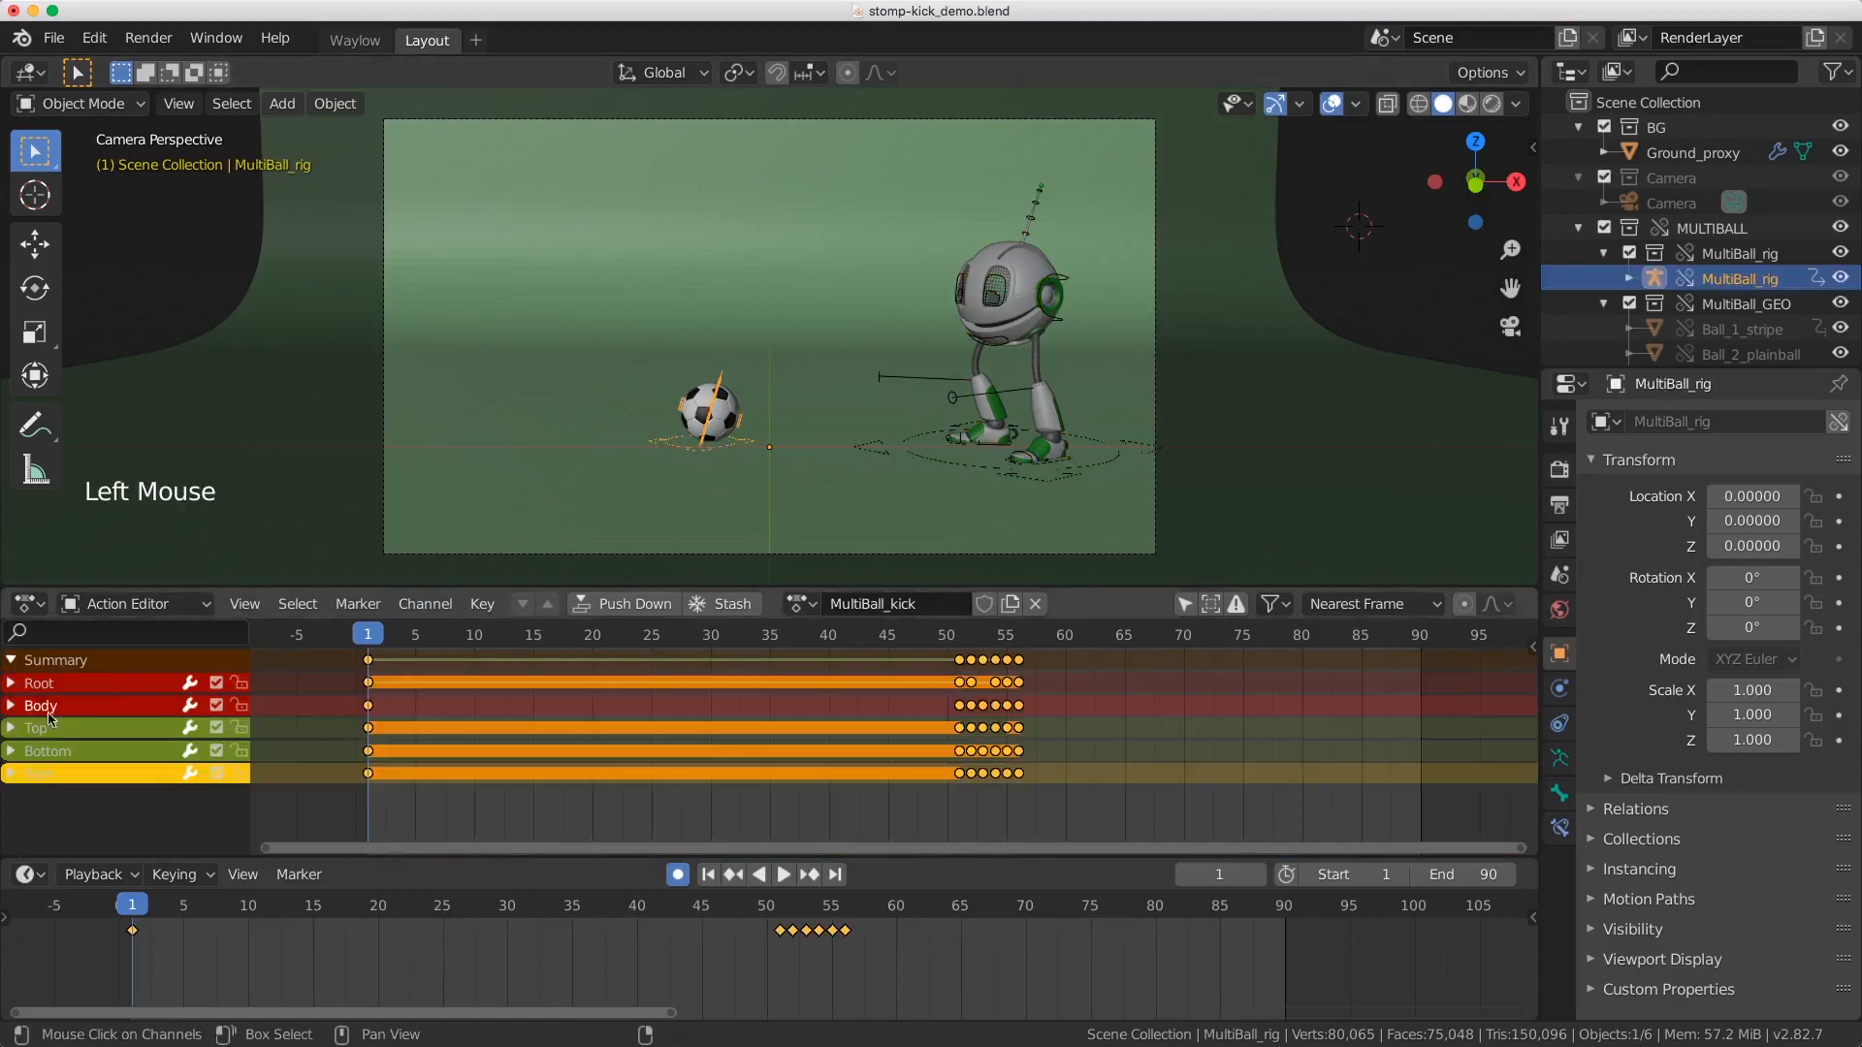
Step: Select the robot's rig and move all keyframes of its Stomp_kick action 10 frames later
right_click(1062, 292)
right_click(1055, 279)
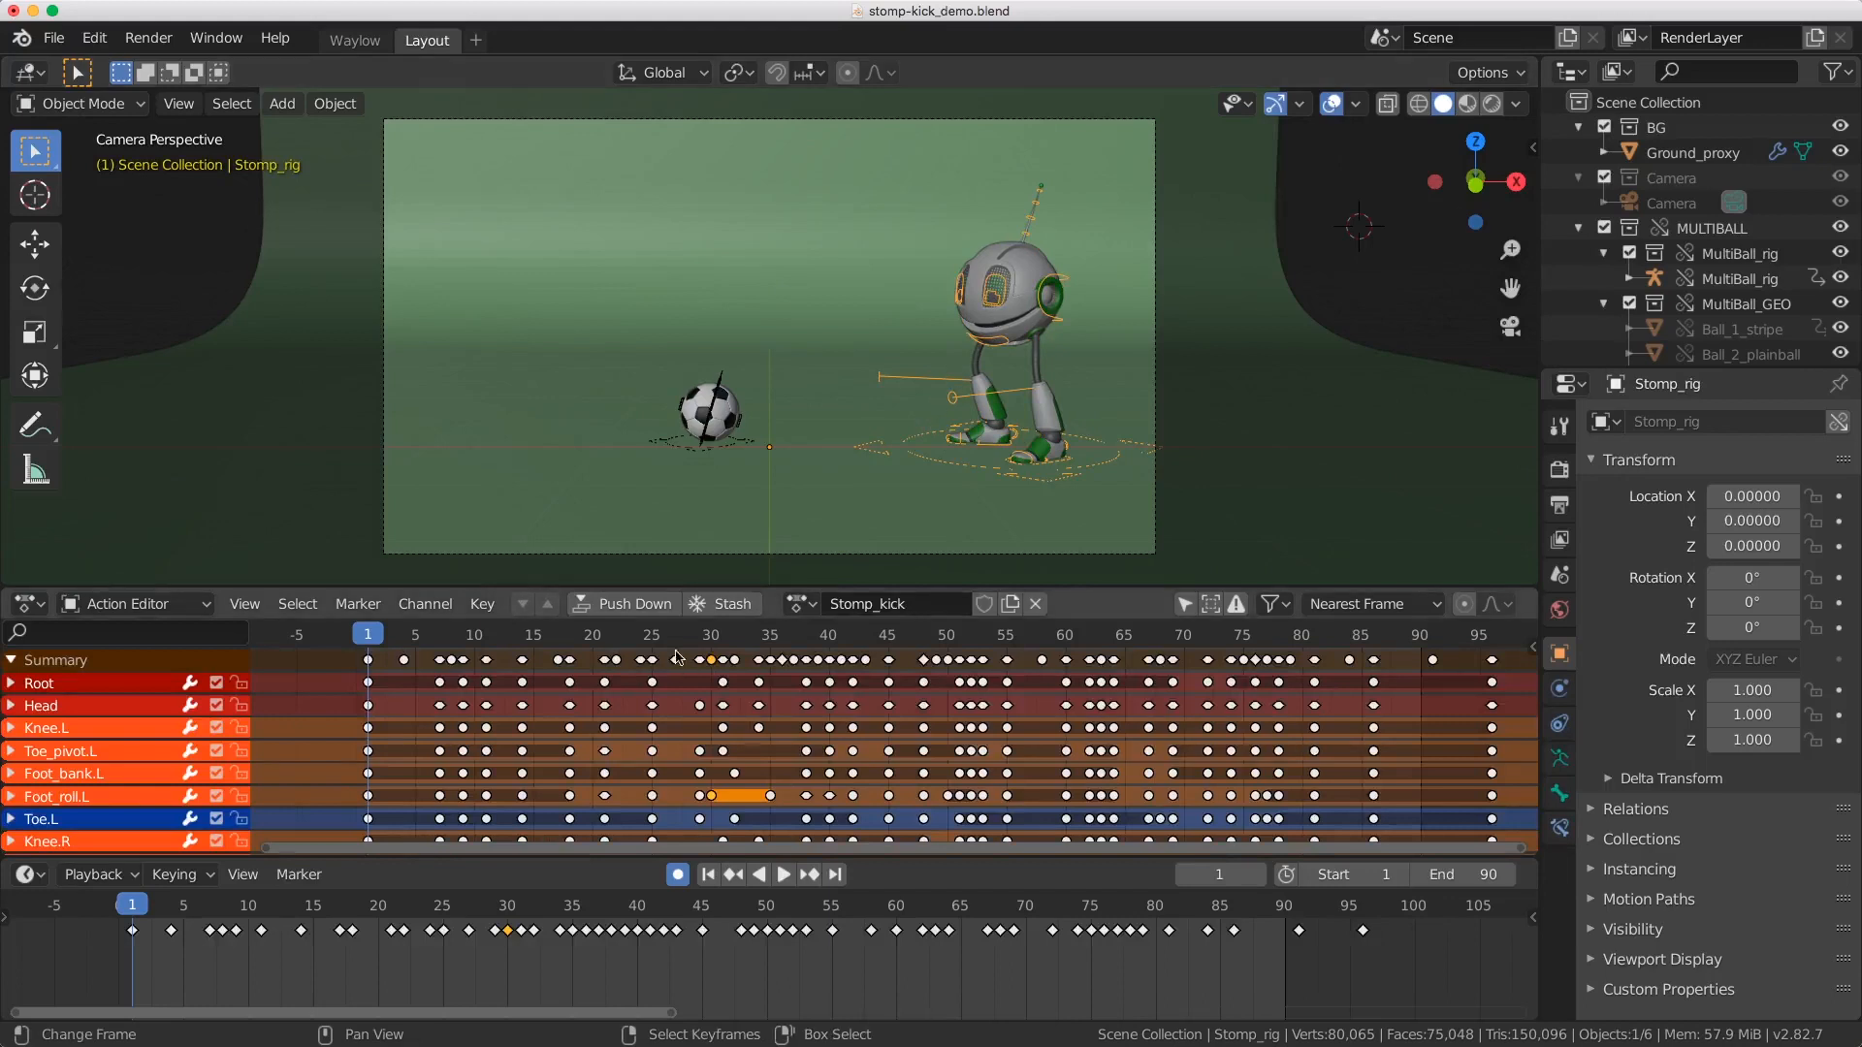
key(a)
key(a)
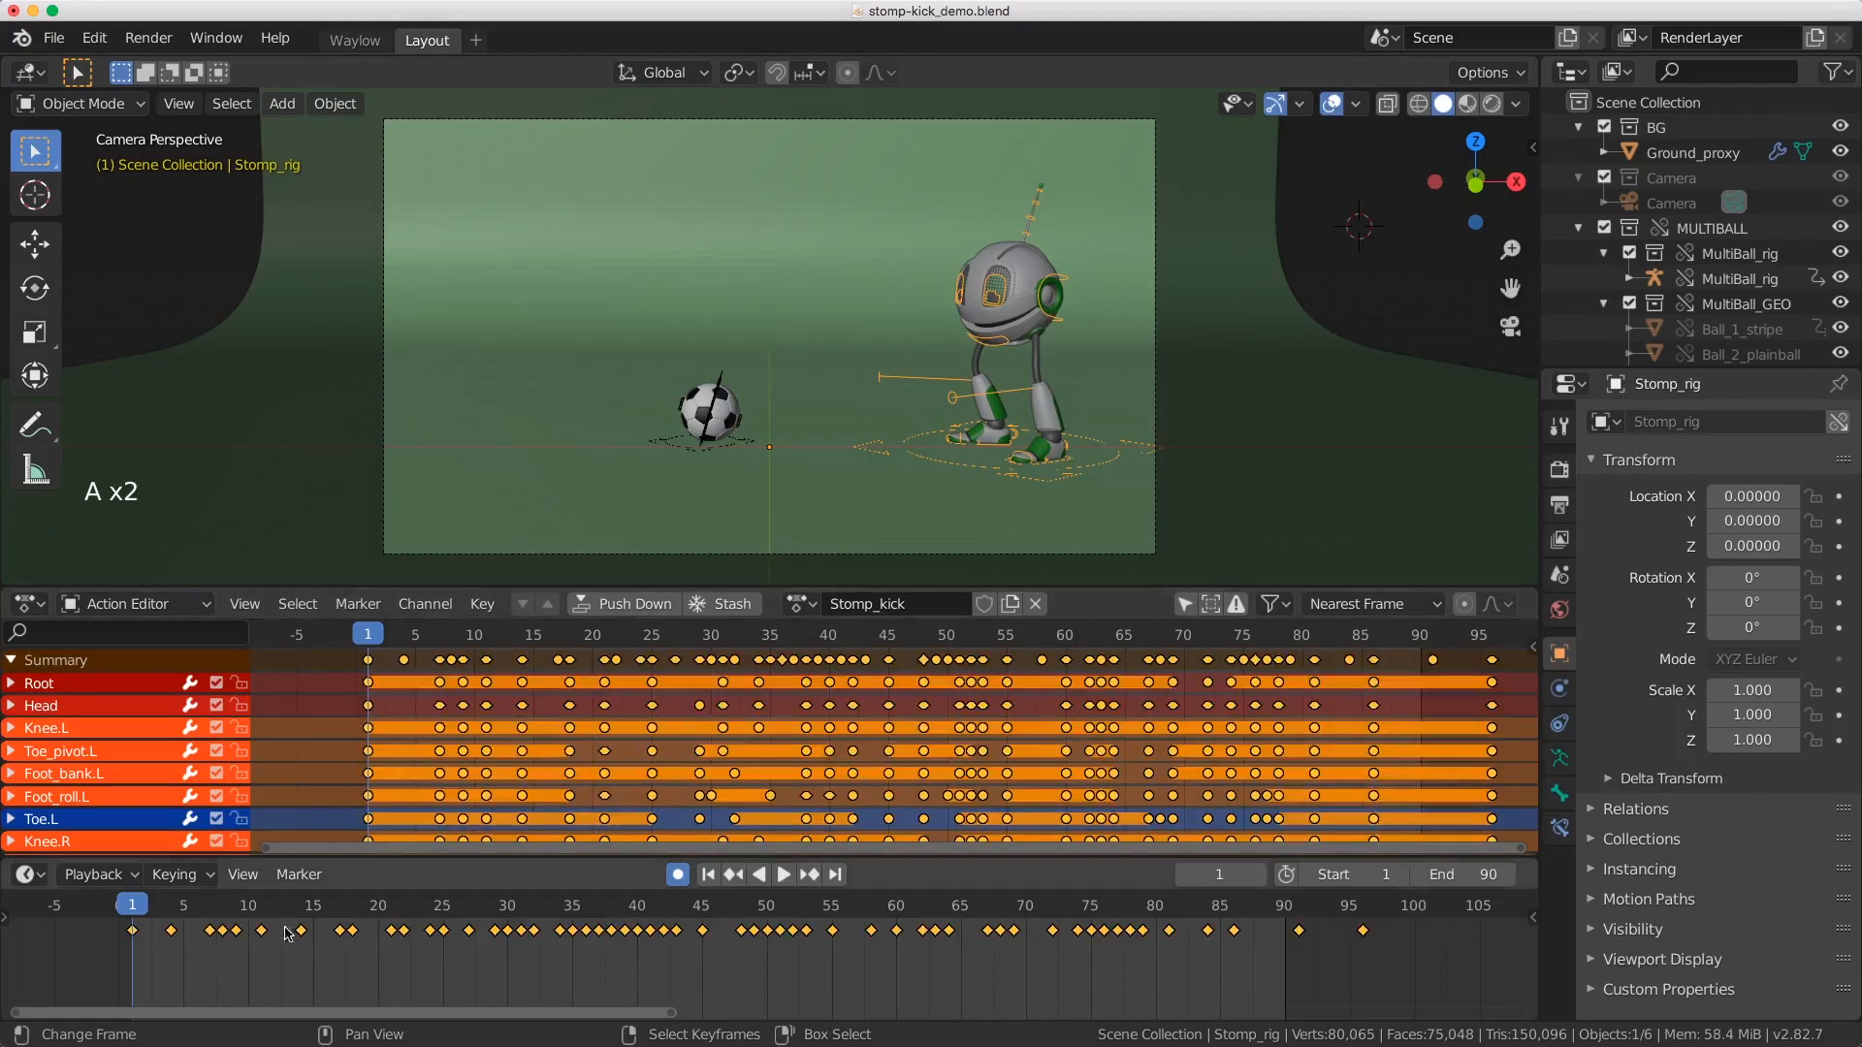
drag(182, 959, 139, 941)
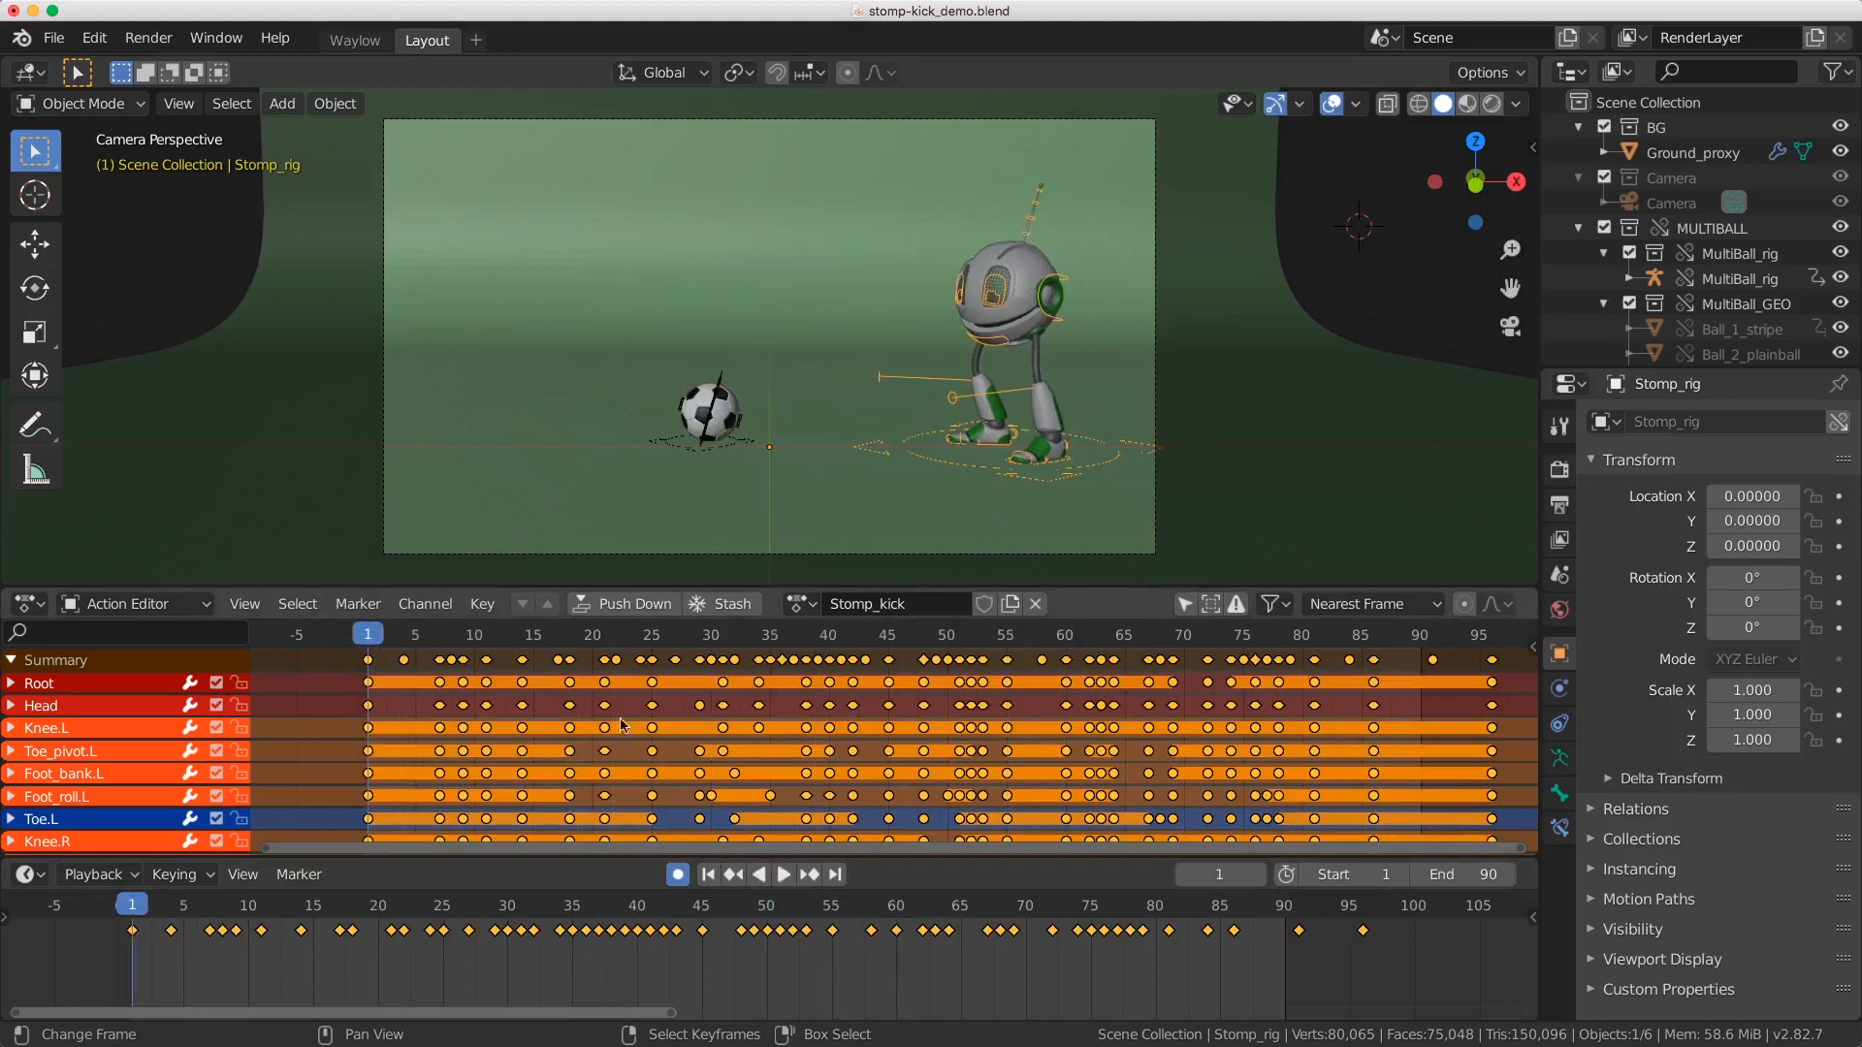
key(g)
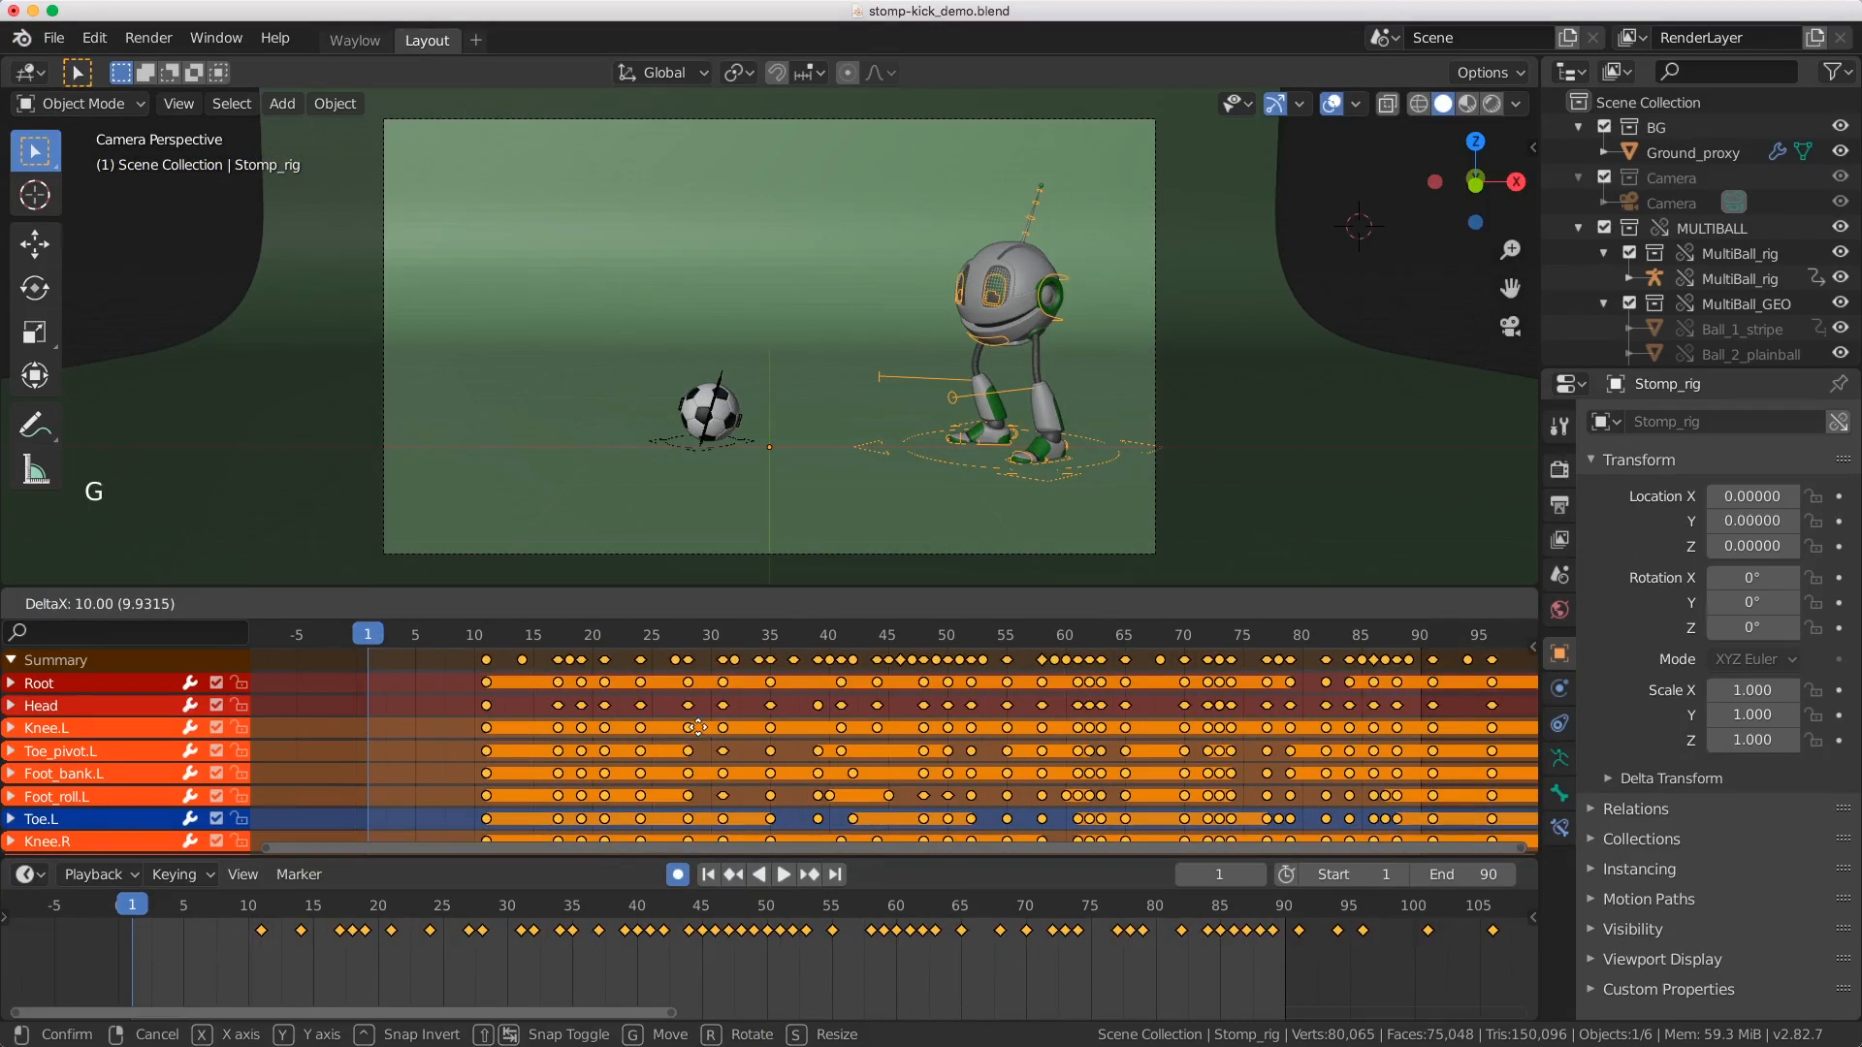
click(698, 727)
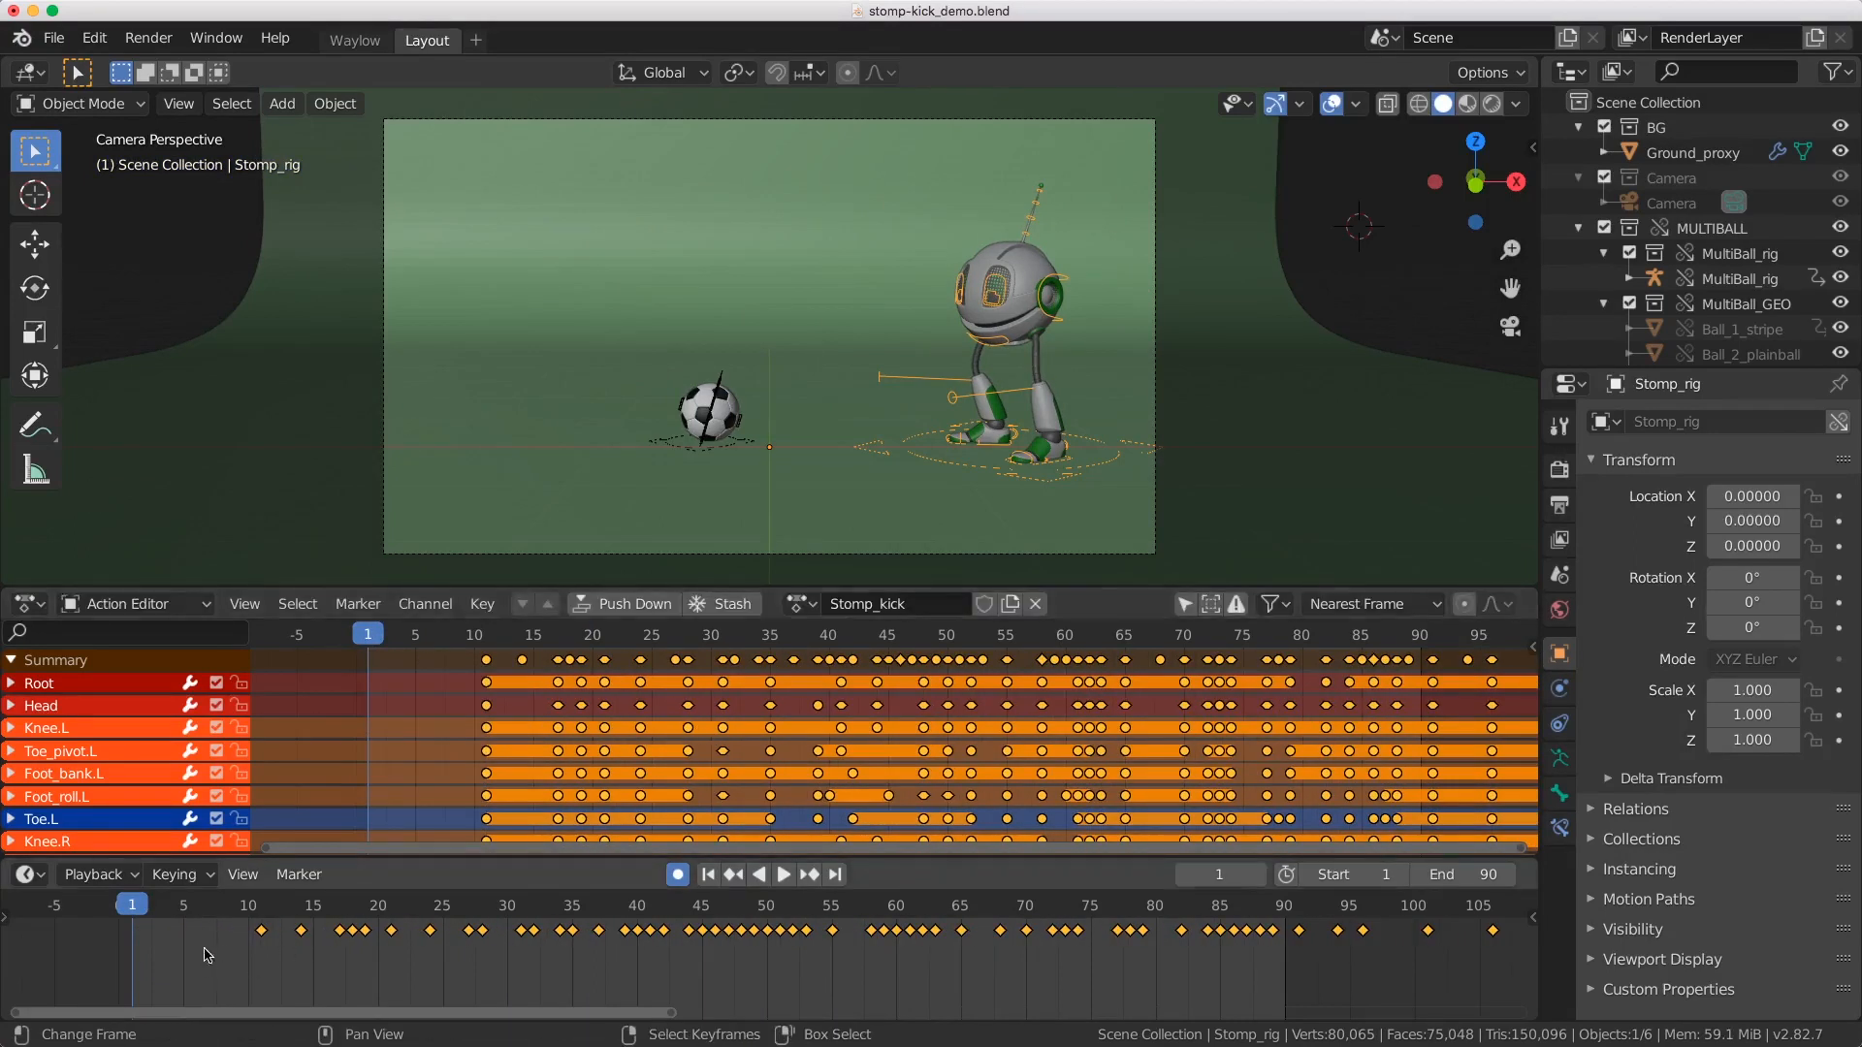
Step: Preview the animation with the shifted robot keys, and undo the keyframe move
drag(254, 958, 167, 967)
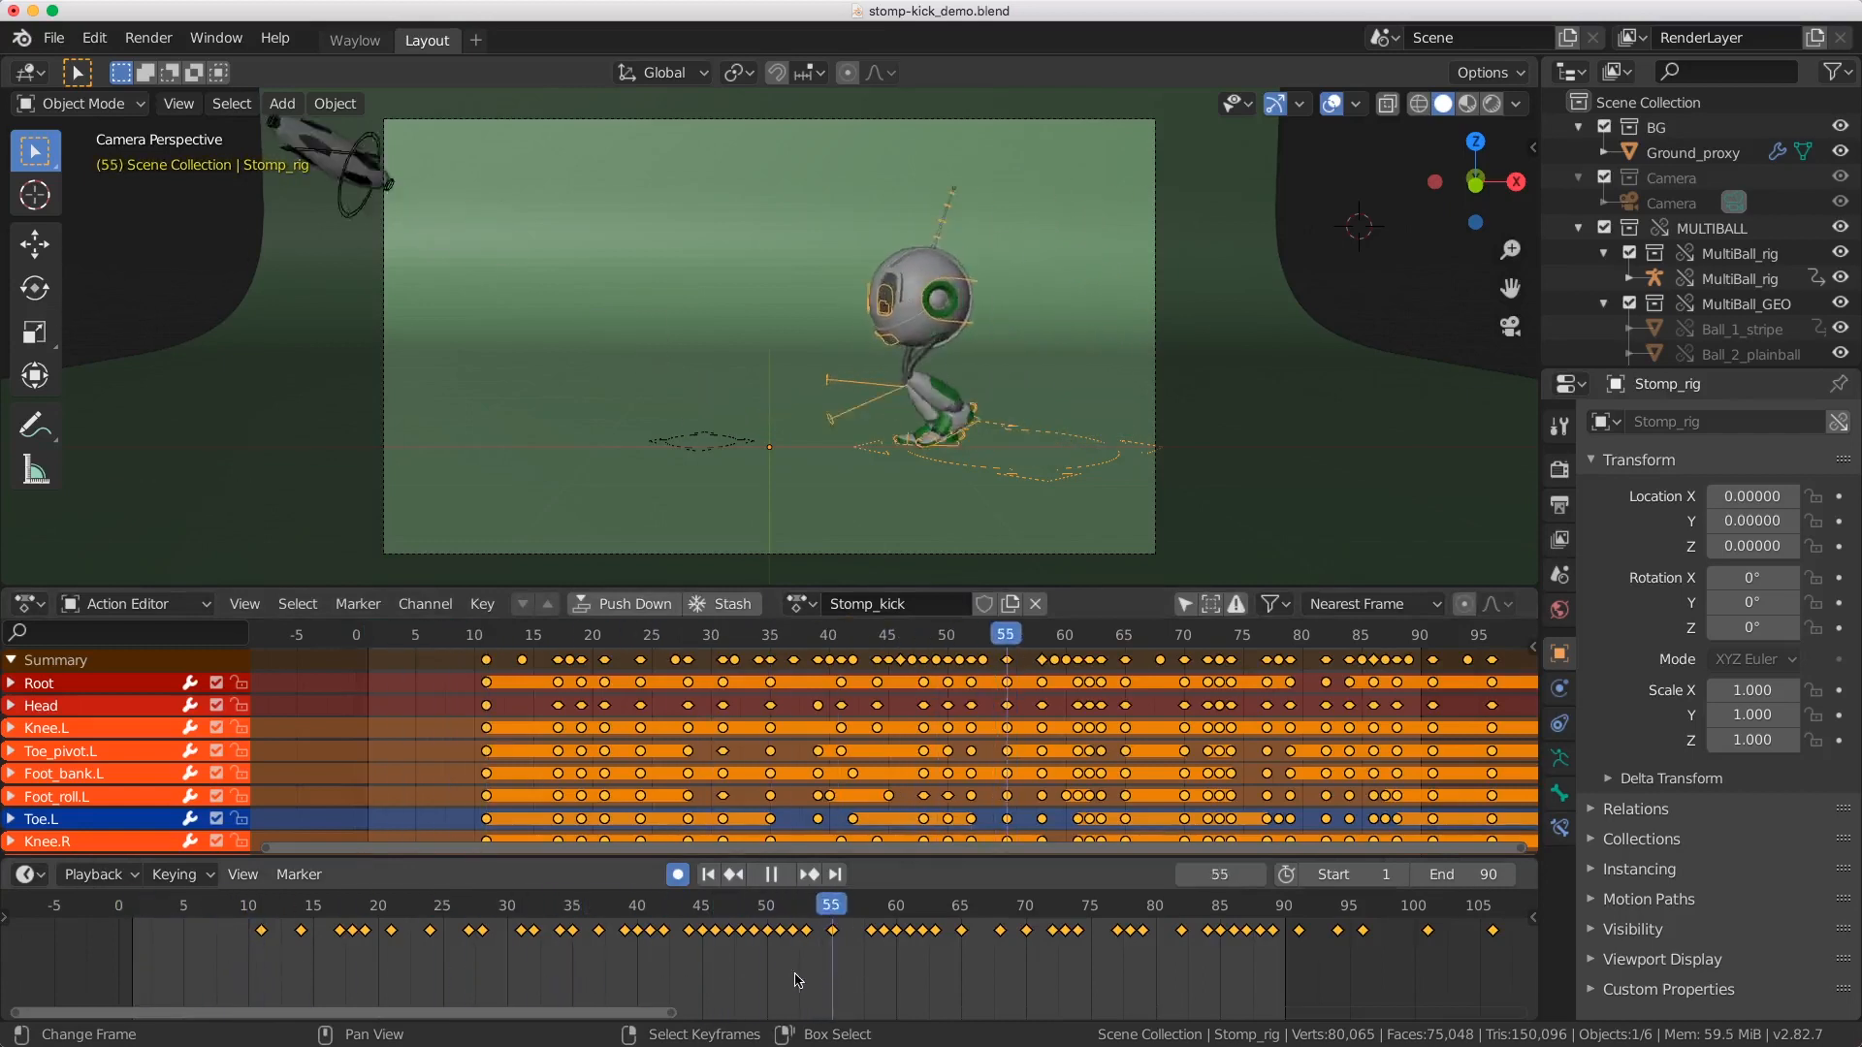
click(771, 873)
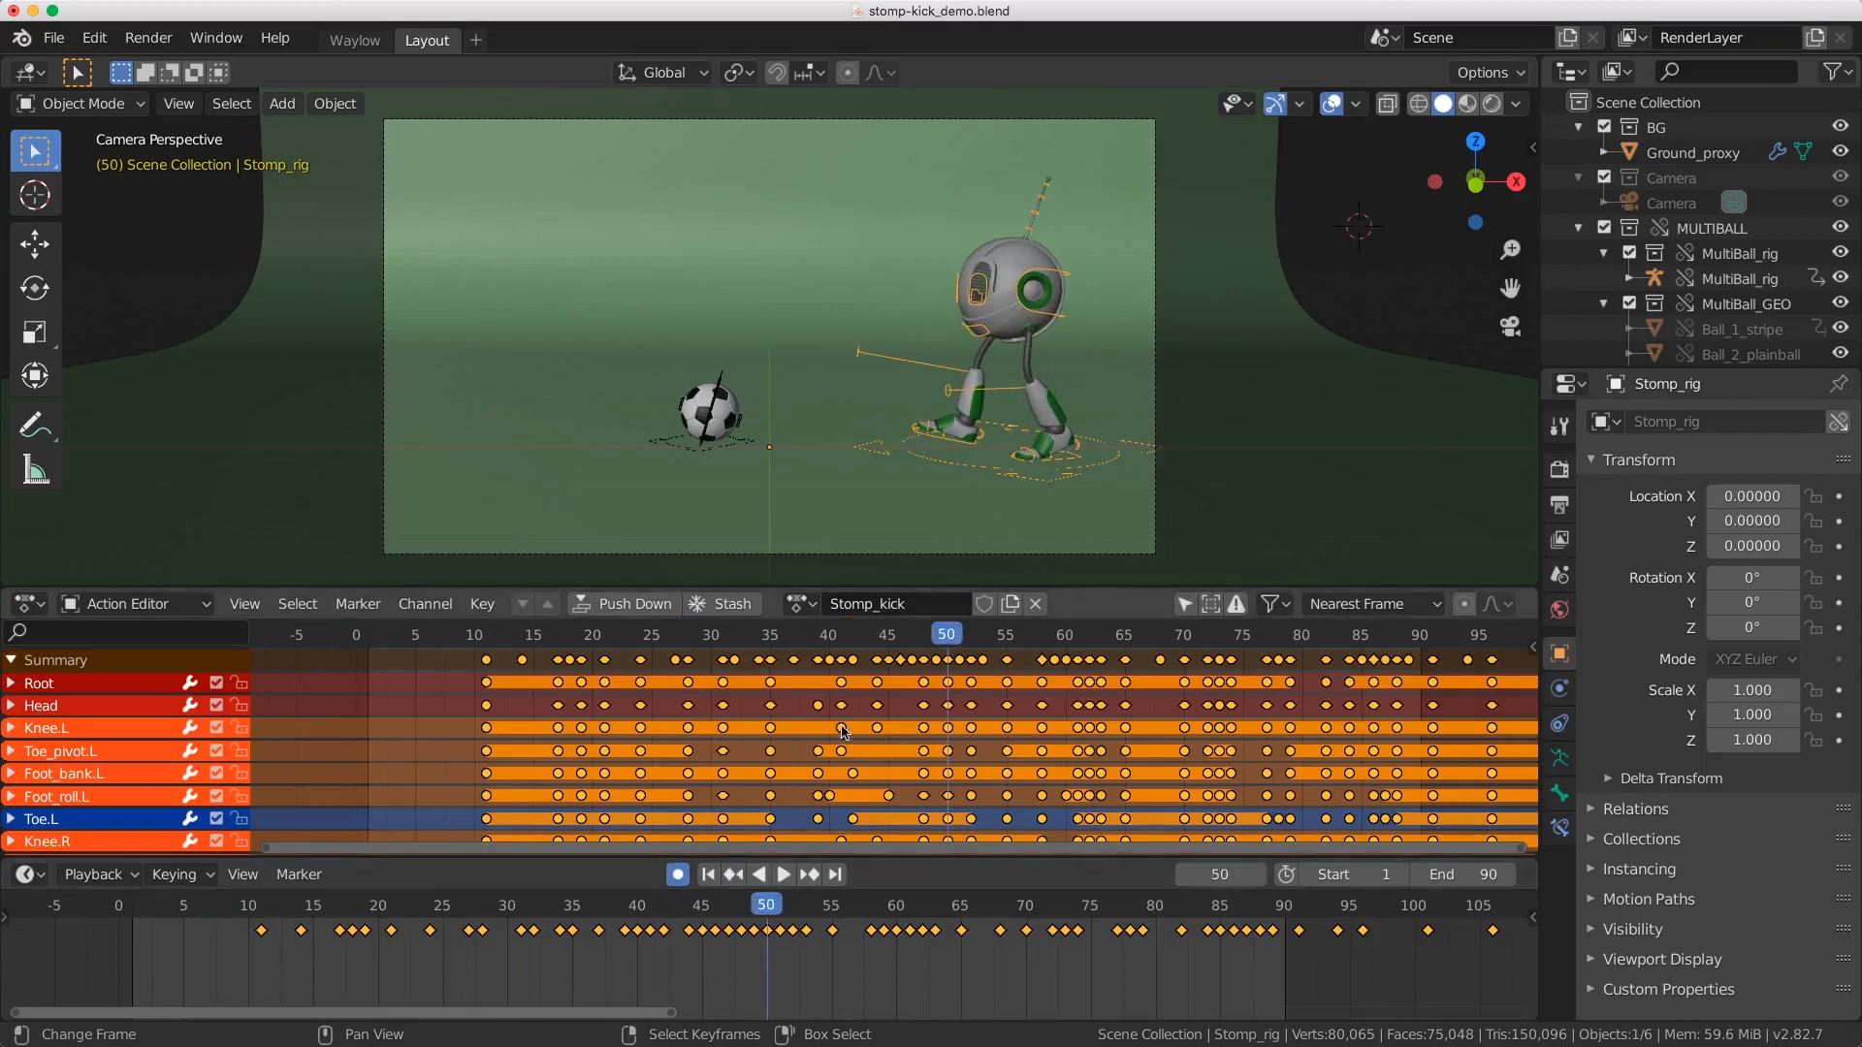
key(super)
key(super+z)
key(super+z)
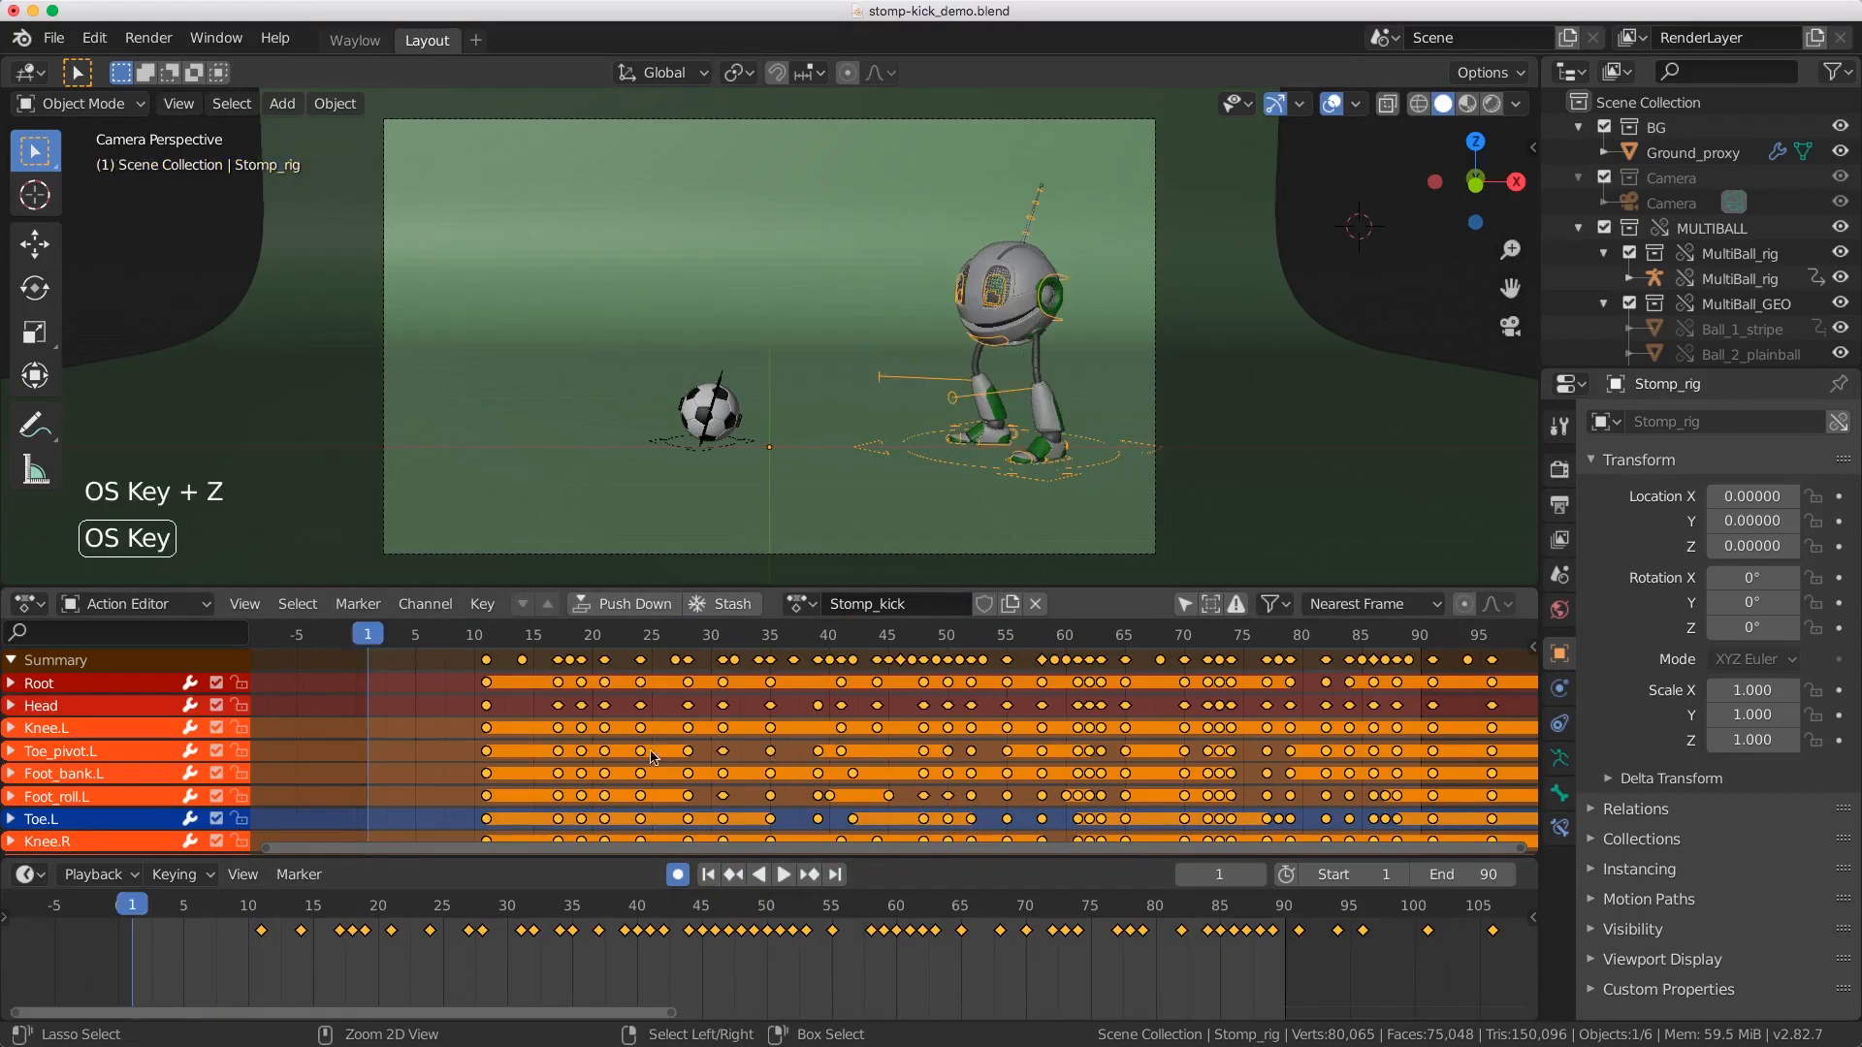
key(super+z)
Step: Switch the Action Editor back to the Dope Sheet mode
click(136, 611)
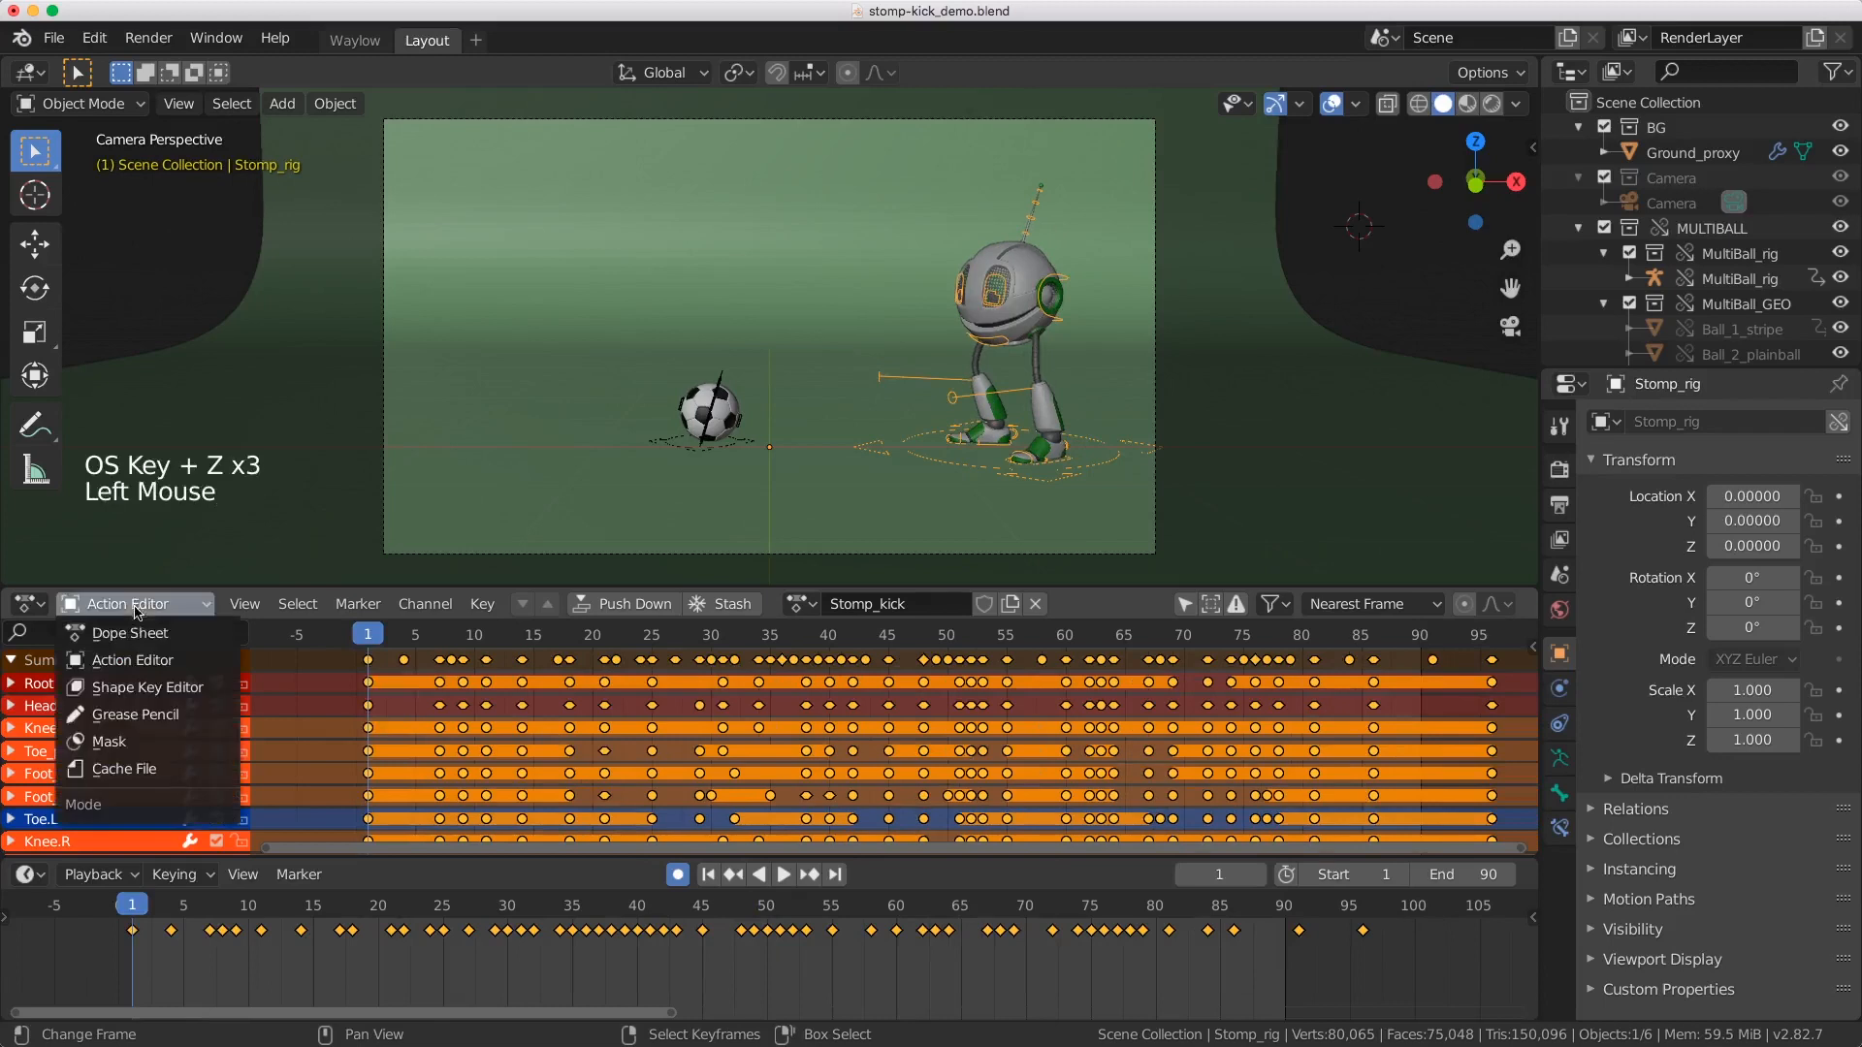
click(135, 641)
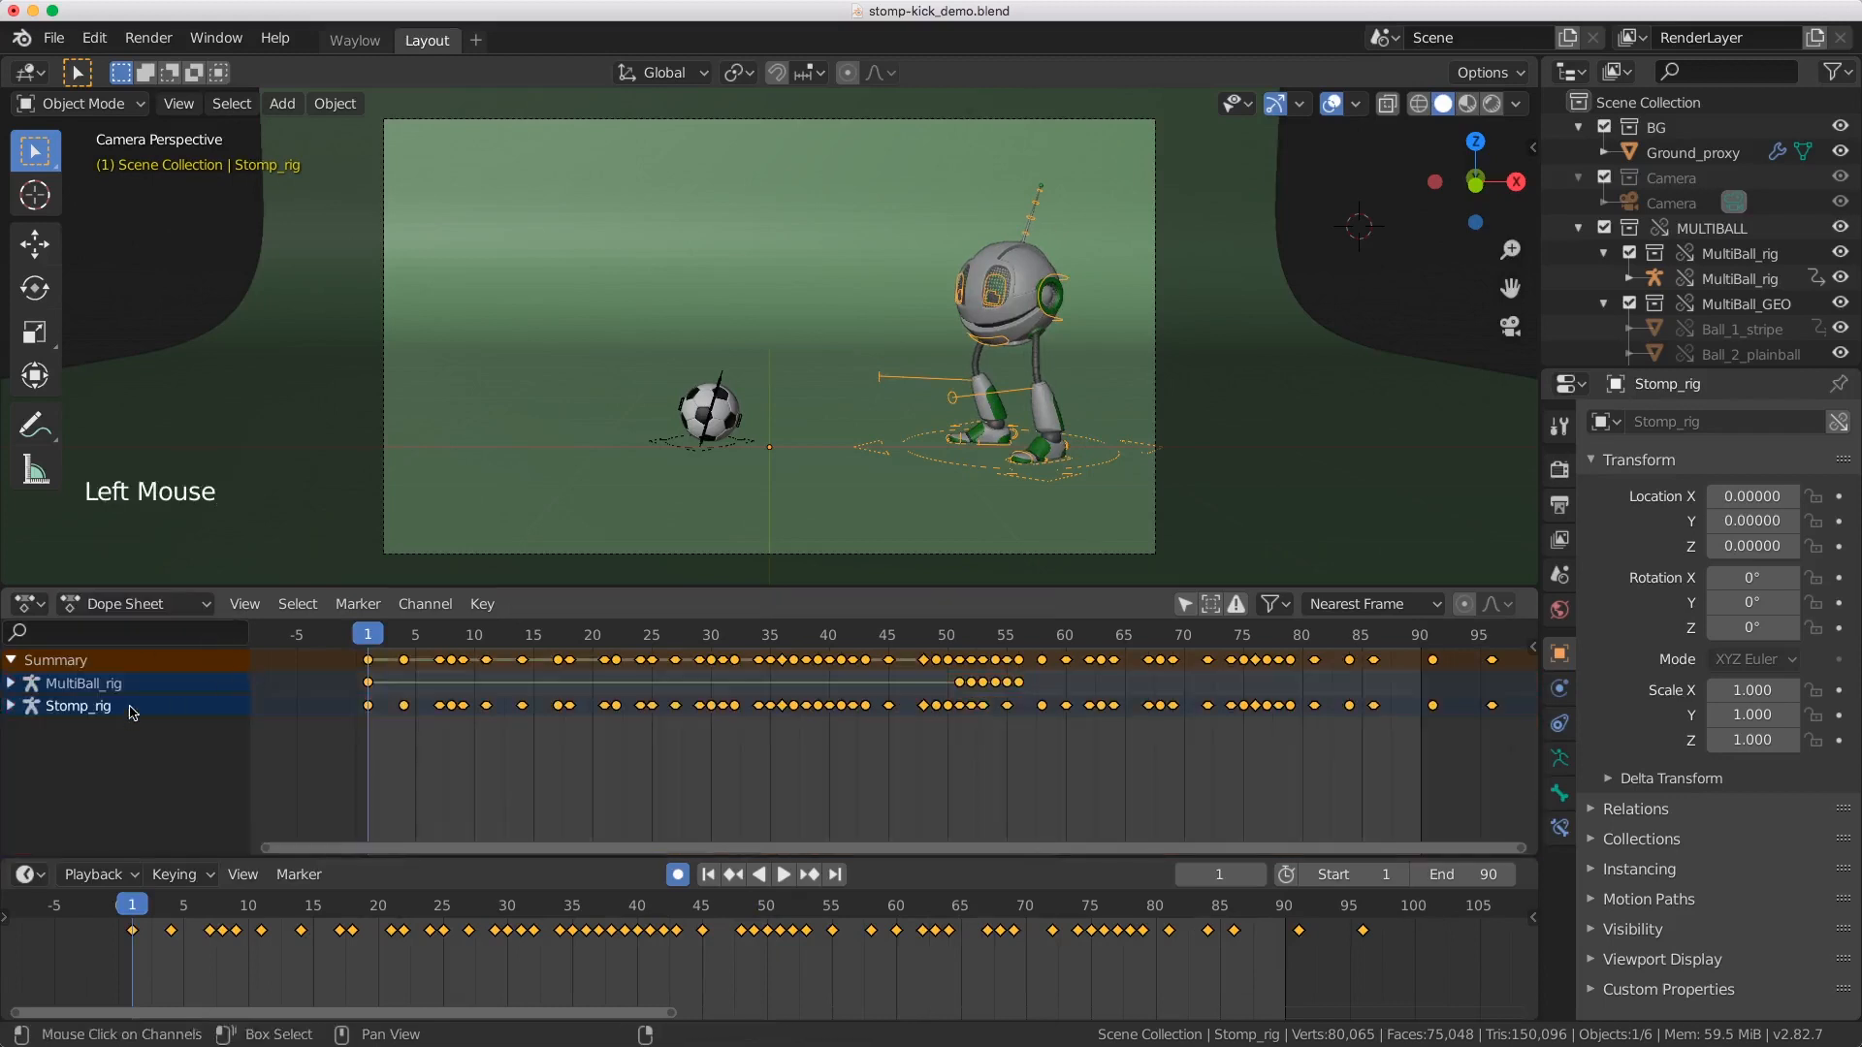
Step: Select the keyframes of both rigs, move them 10 frames later and play the animation to check the timing
key(a)
key(a)
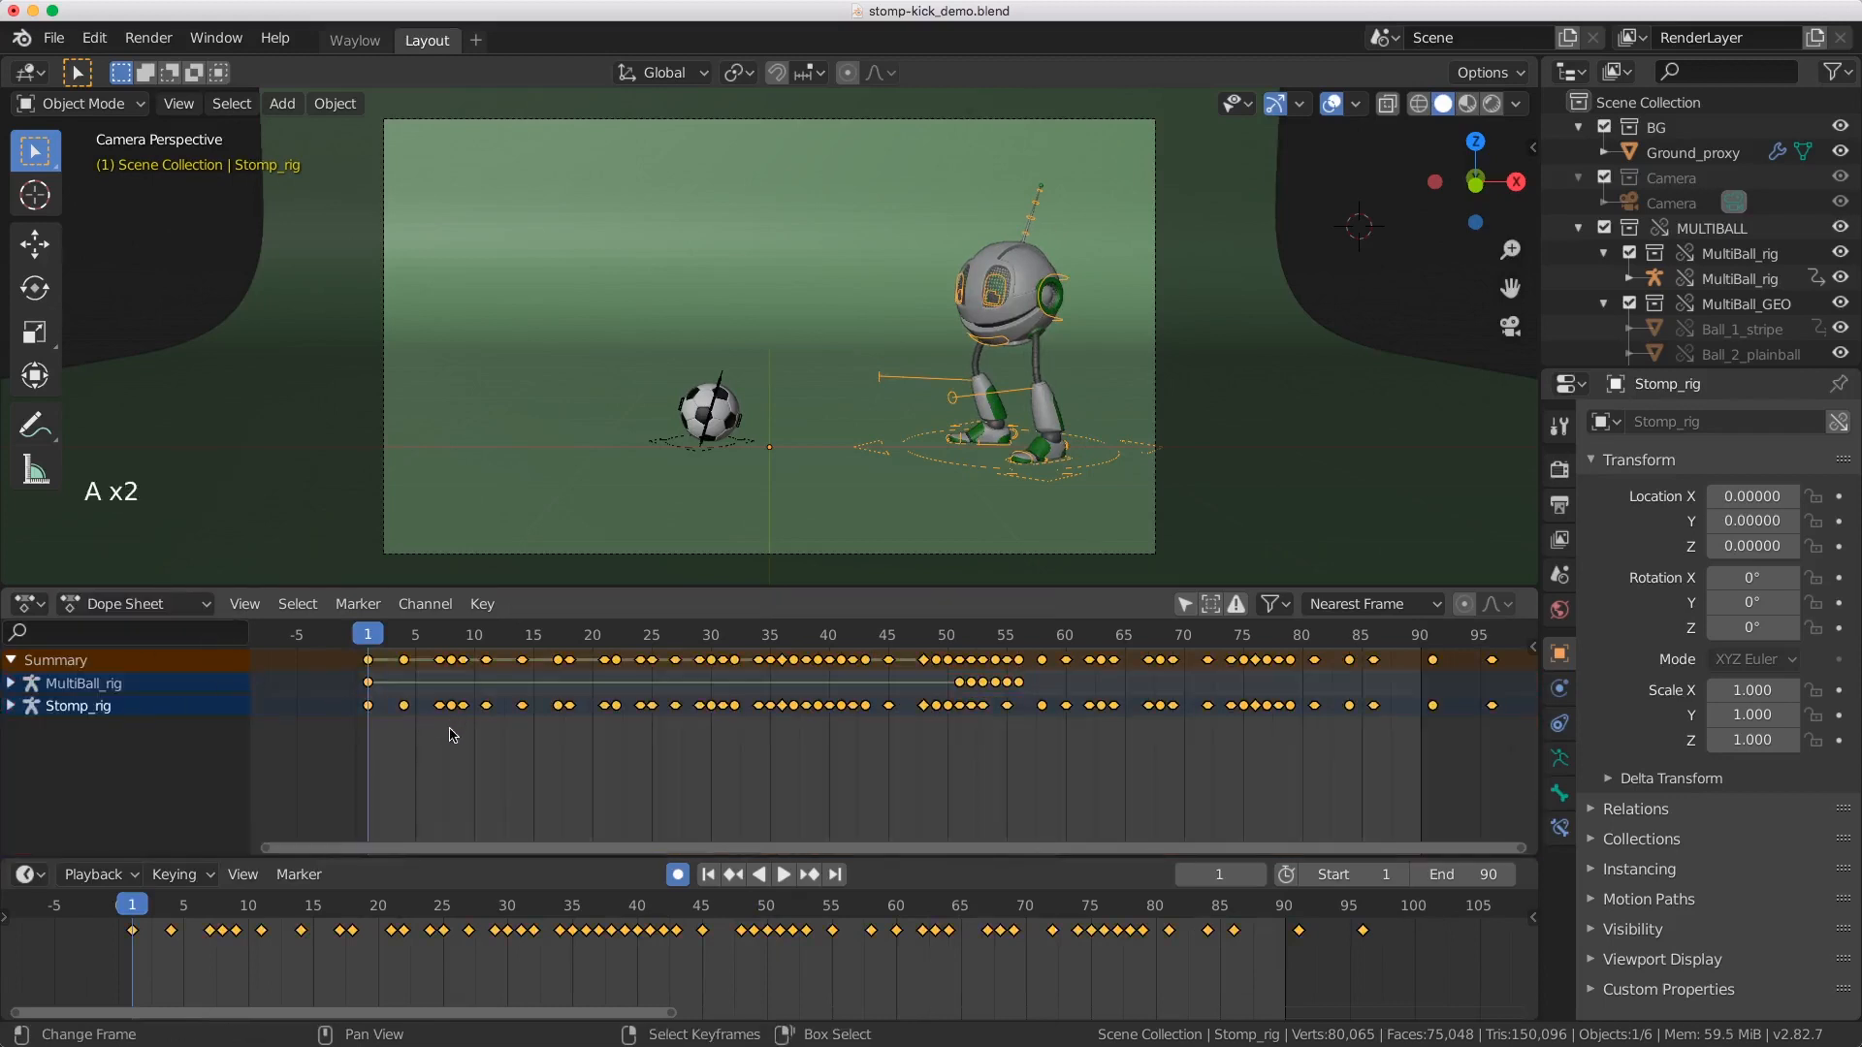
key(g)
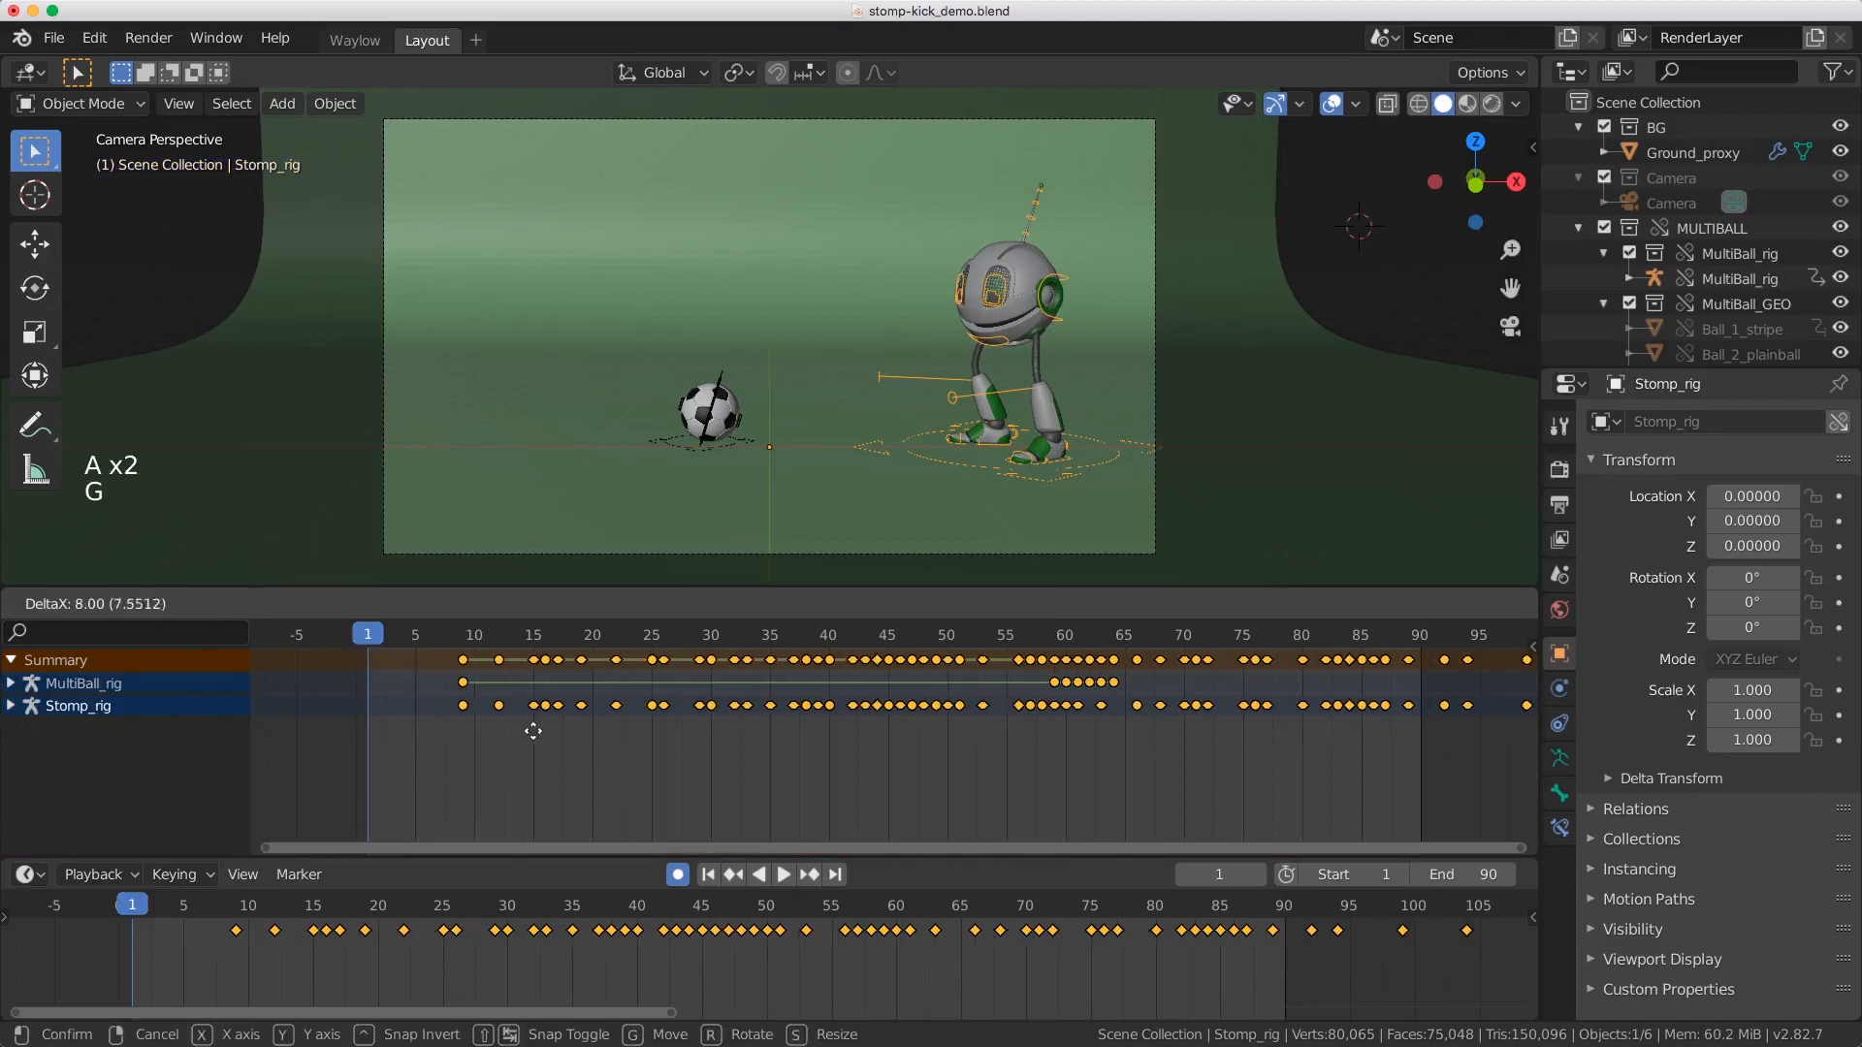
click(542, 729)
key(space)
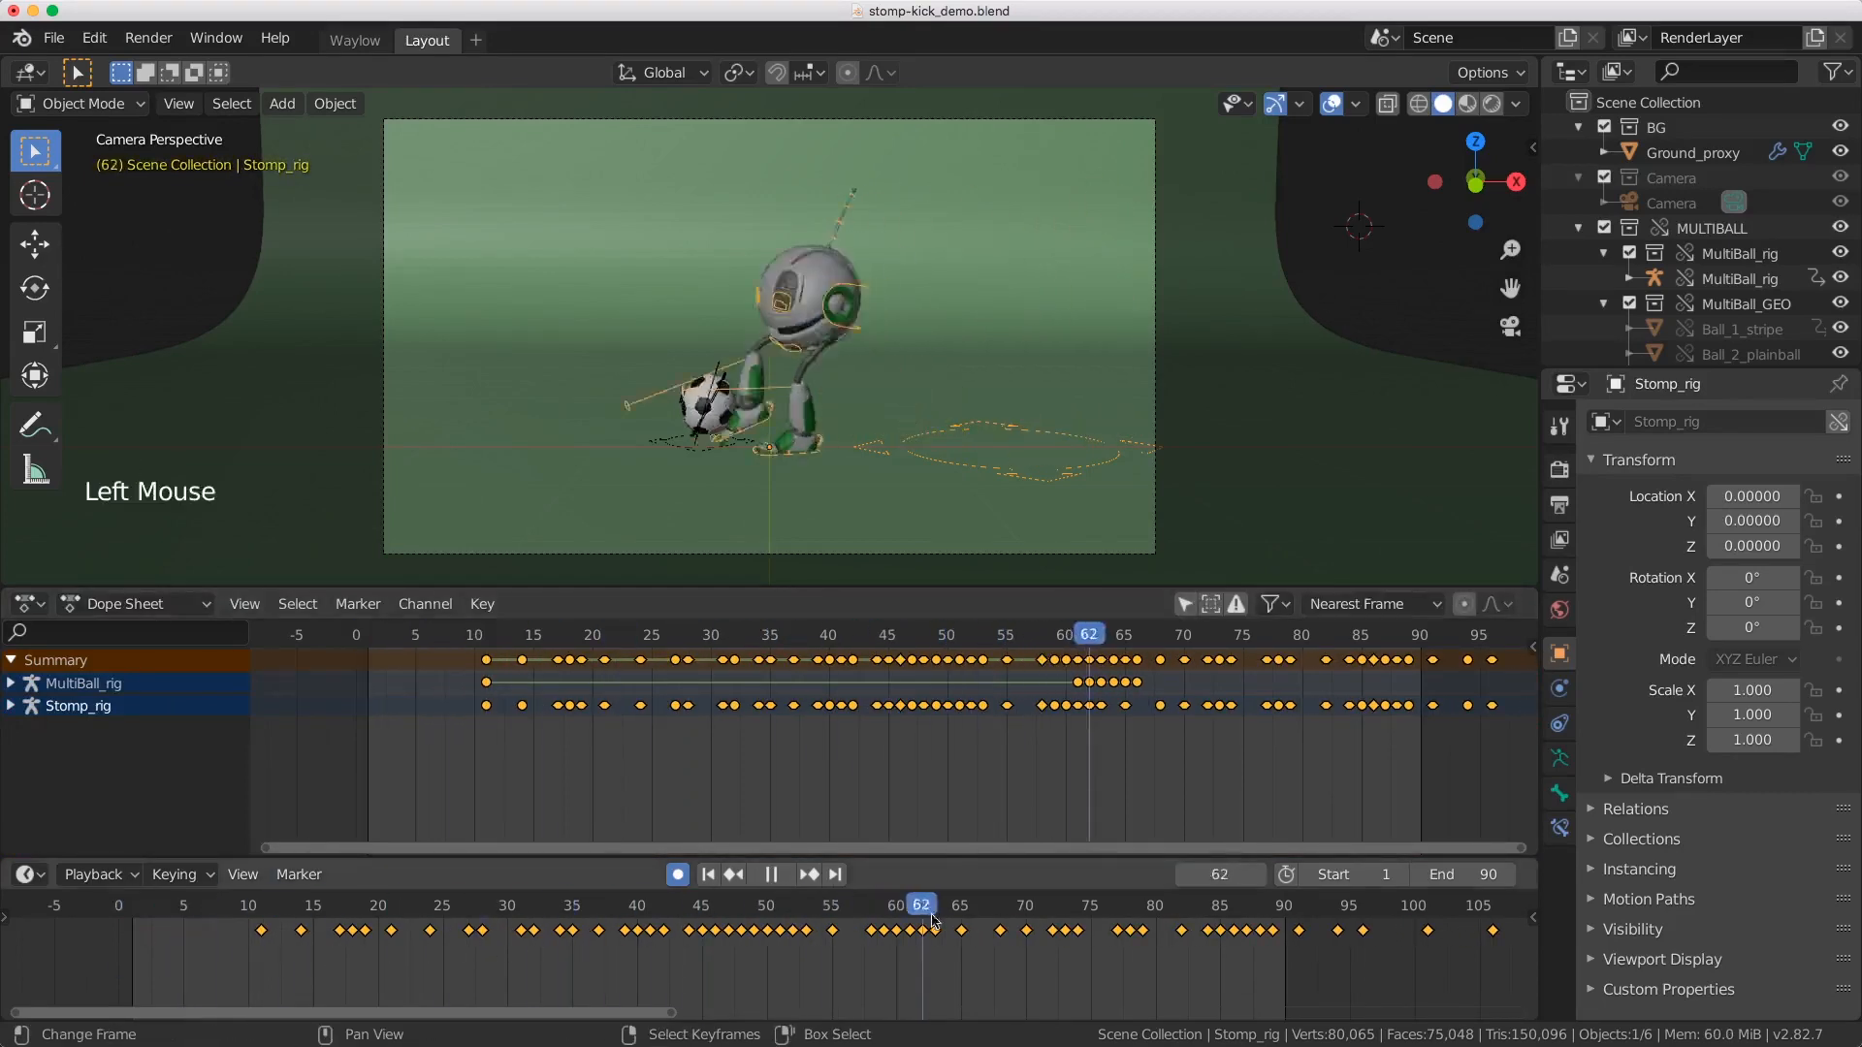
key(space)
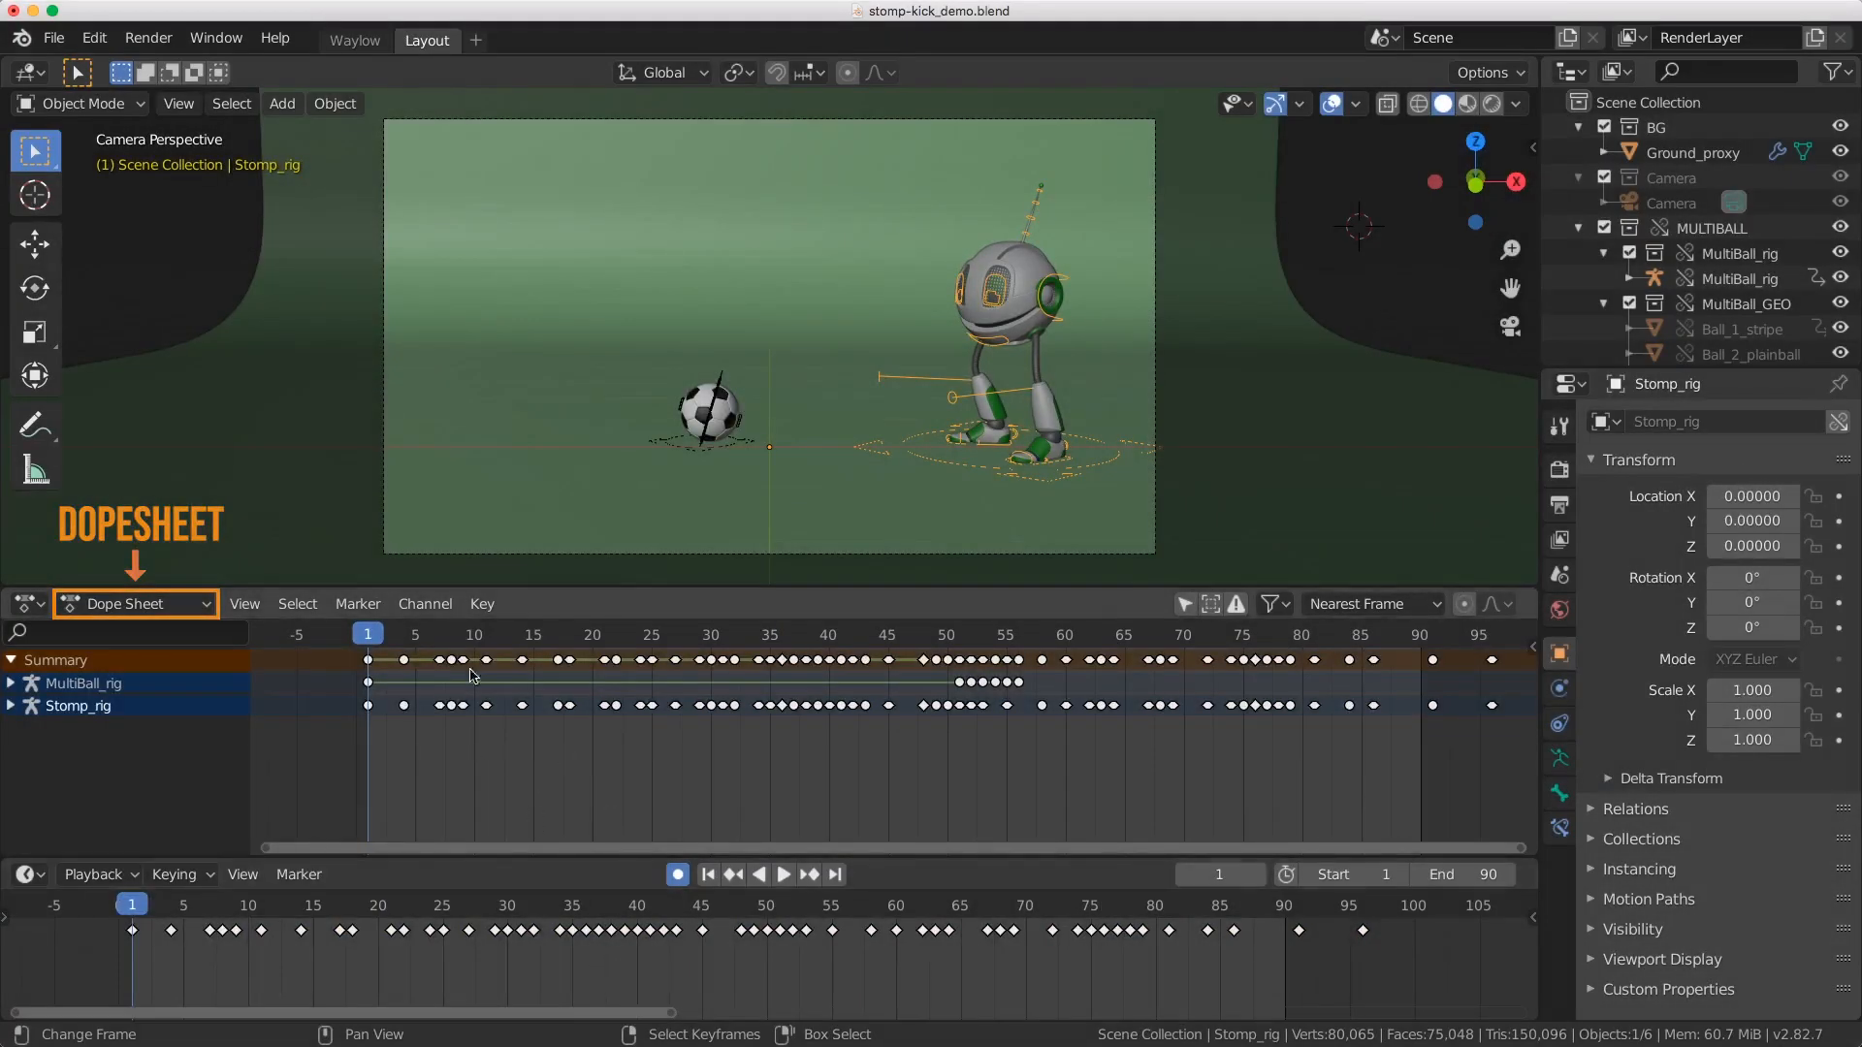
Step: Scrub the Dope Sheet's playhead to frame 40, and hide and restore the channel list
drag(621, 636, 675, 652)
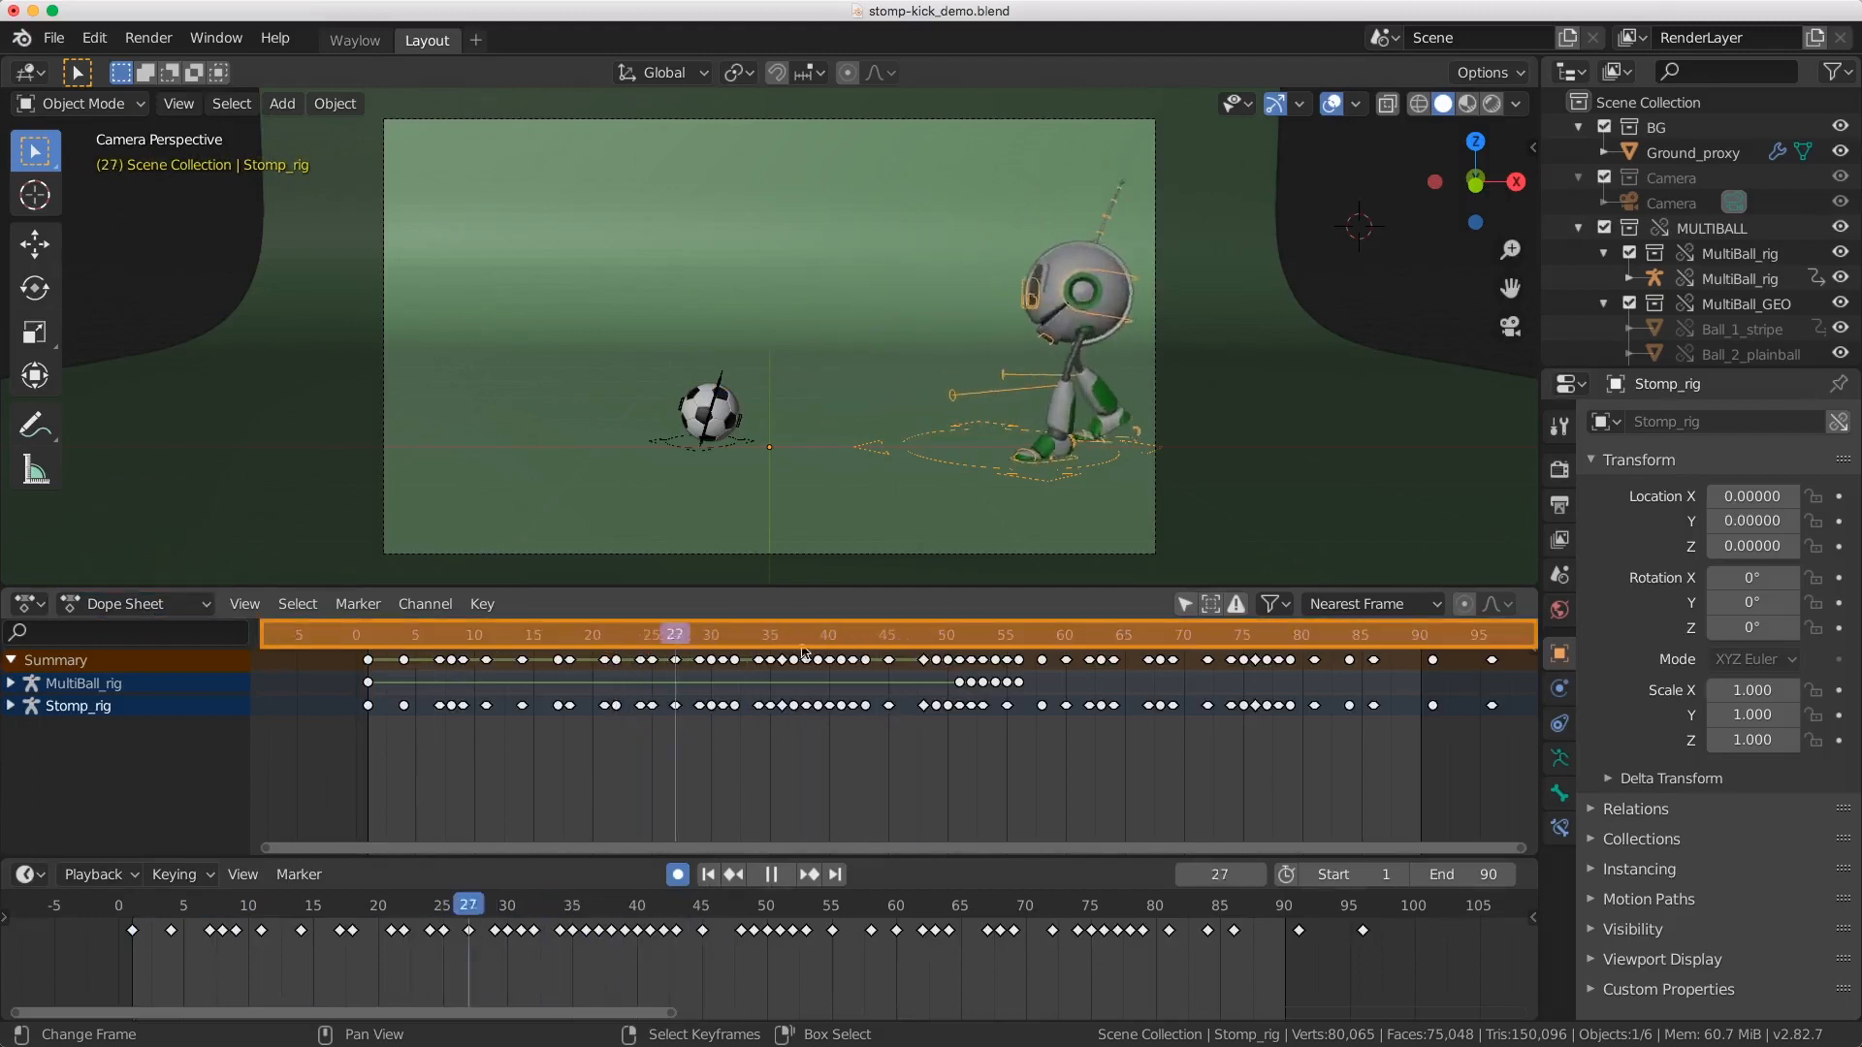
drag(805, 654, 828, 650)
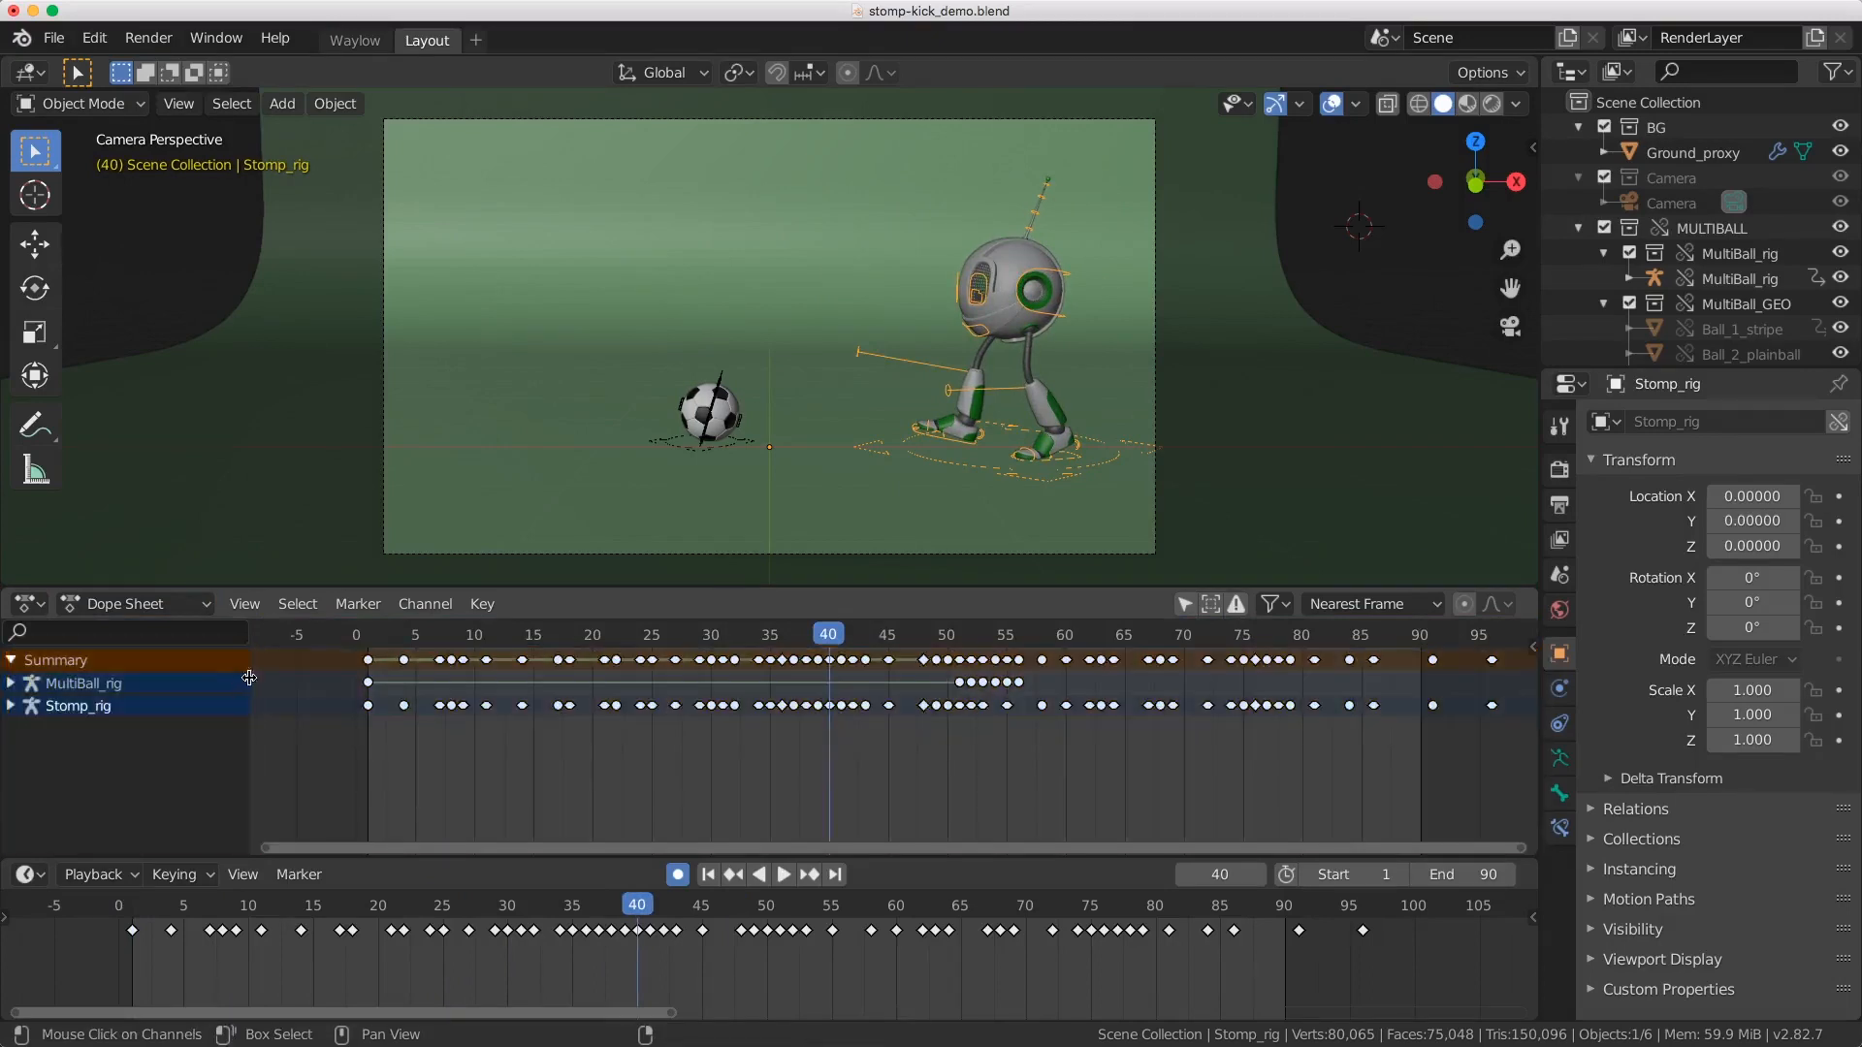
drag(250, 679, 5, 679)
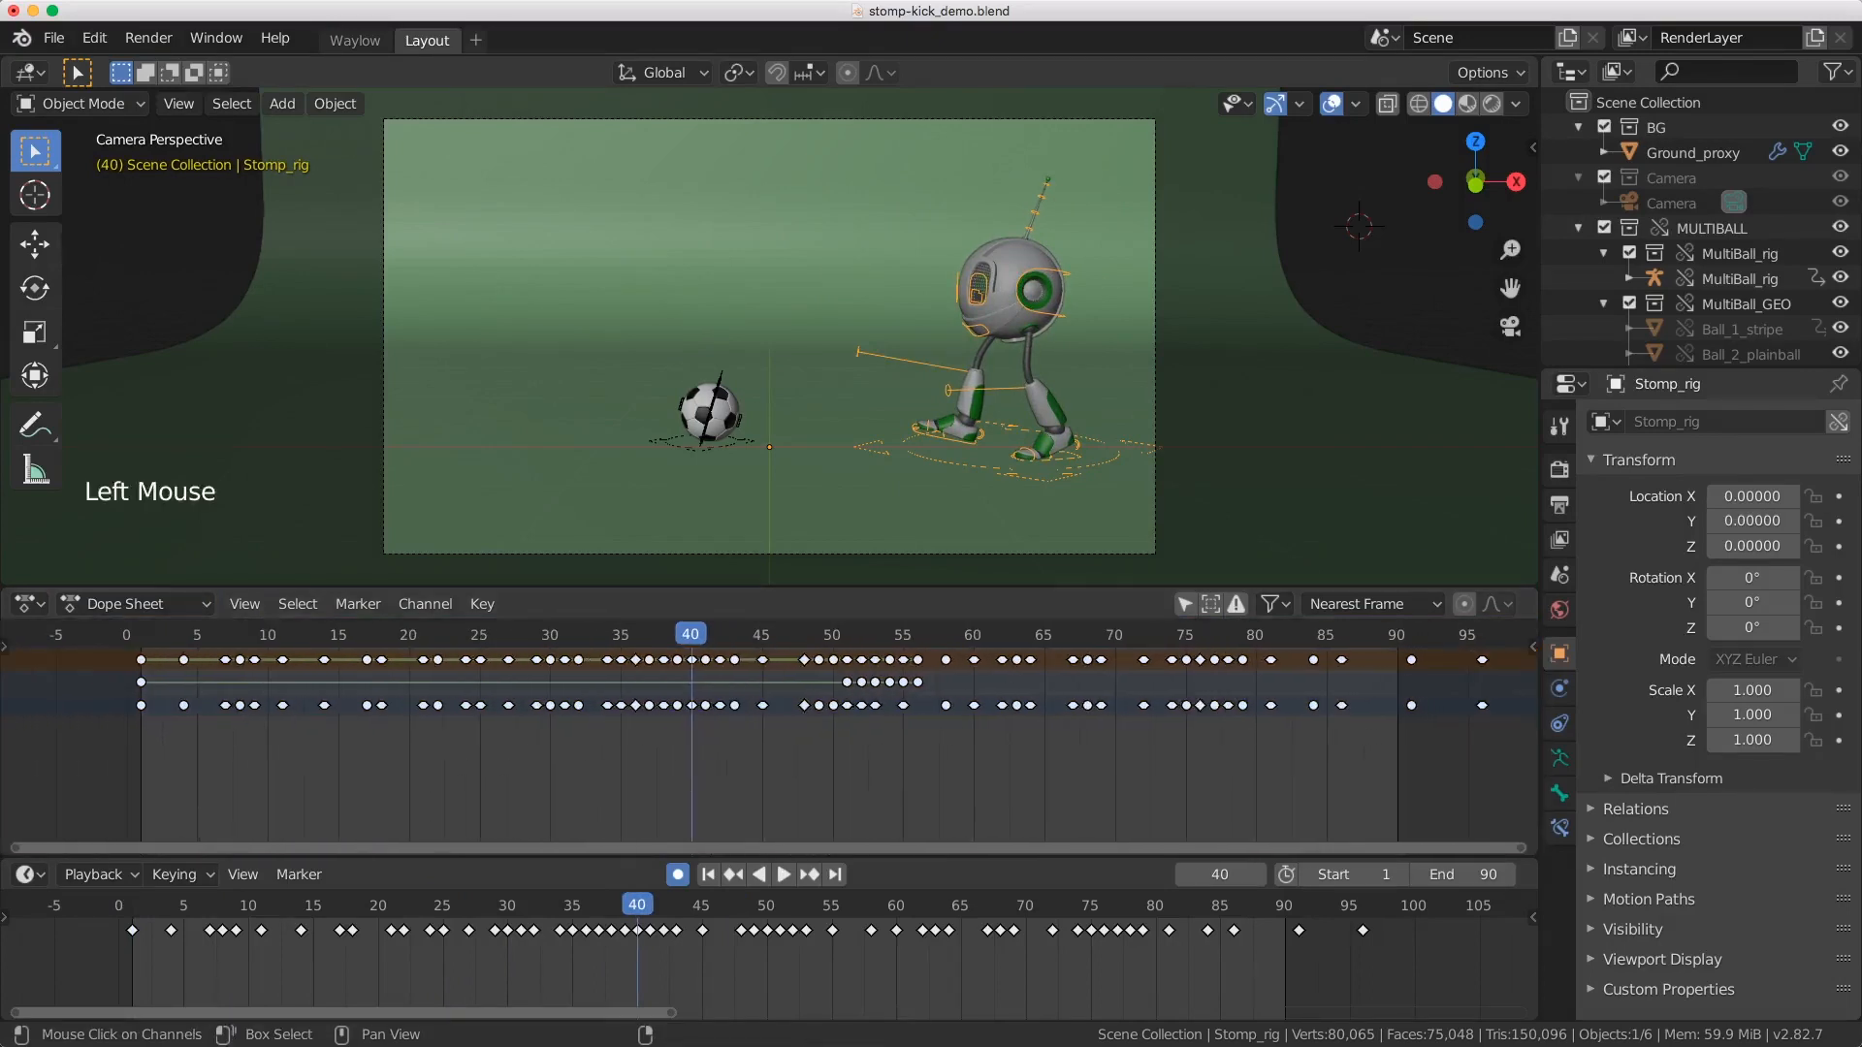
click(5, 646)
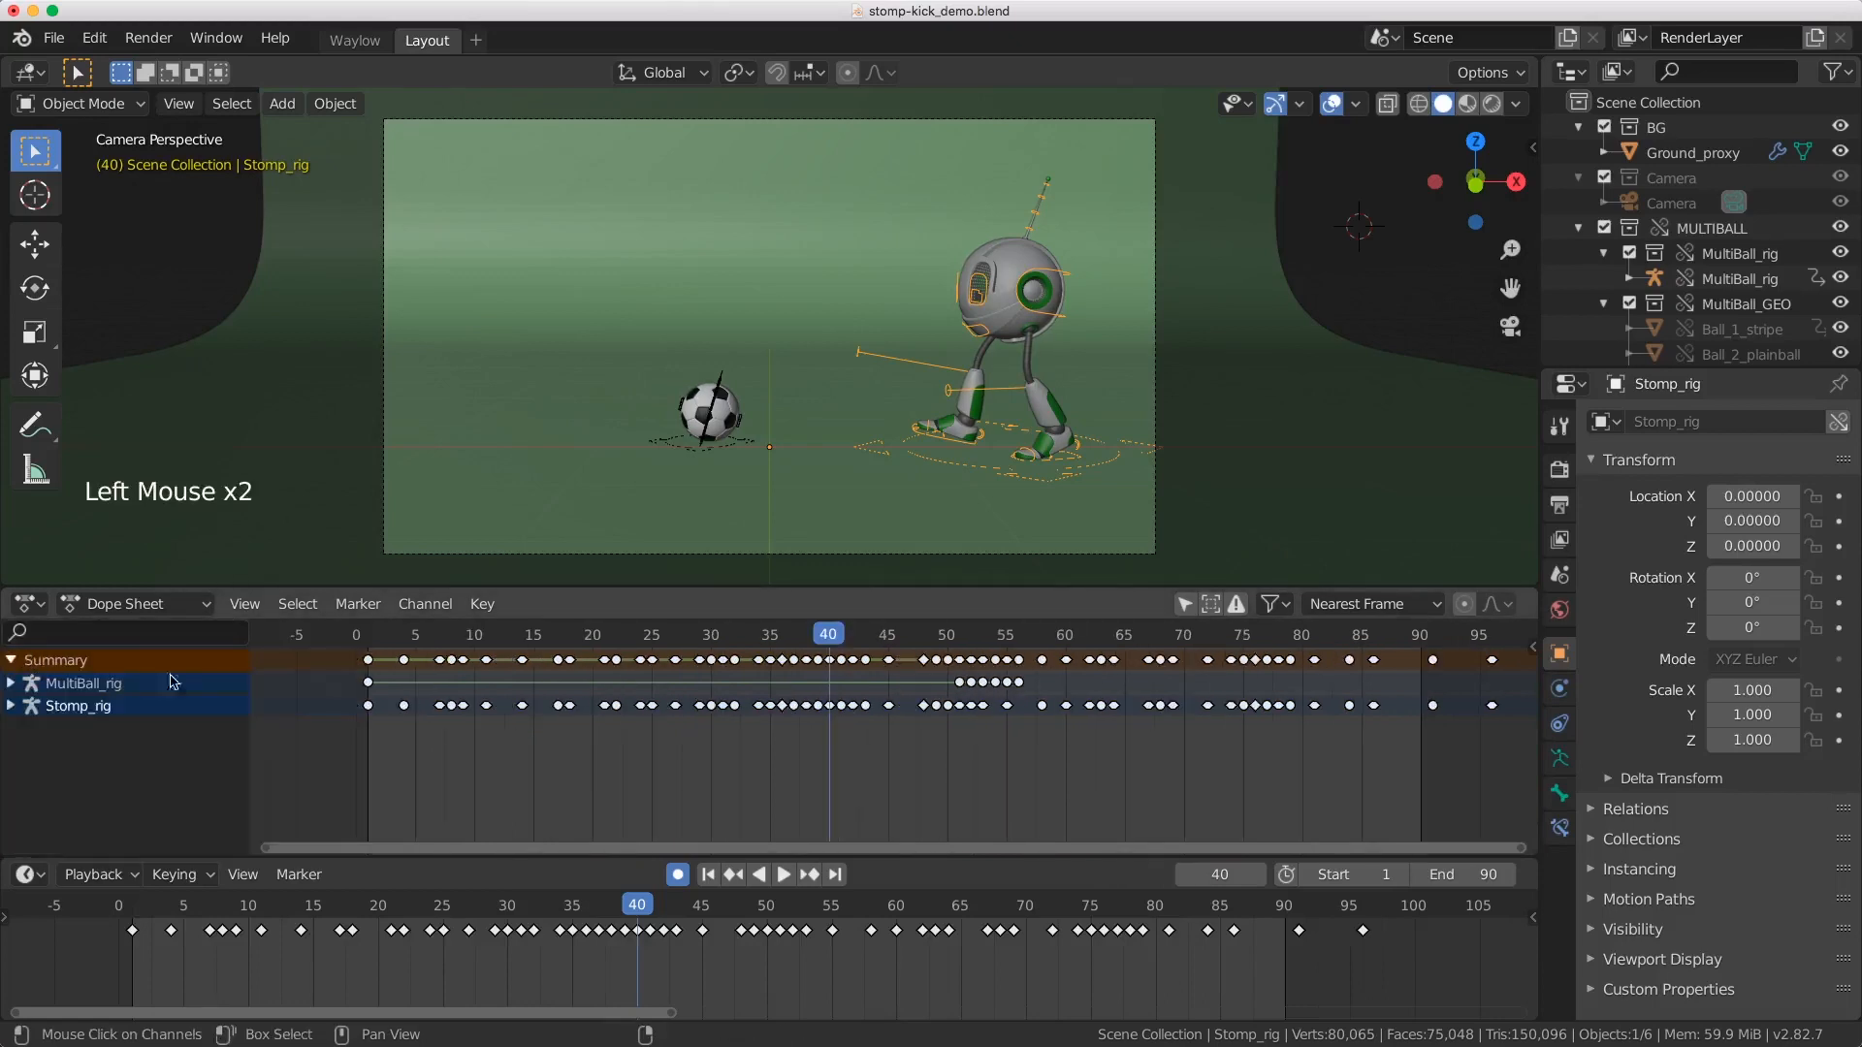
Step: Expand the channels of Stomp_rig and MultiBall_rig, and collapse everything under the Summary
click(10, 706)
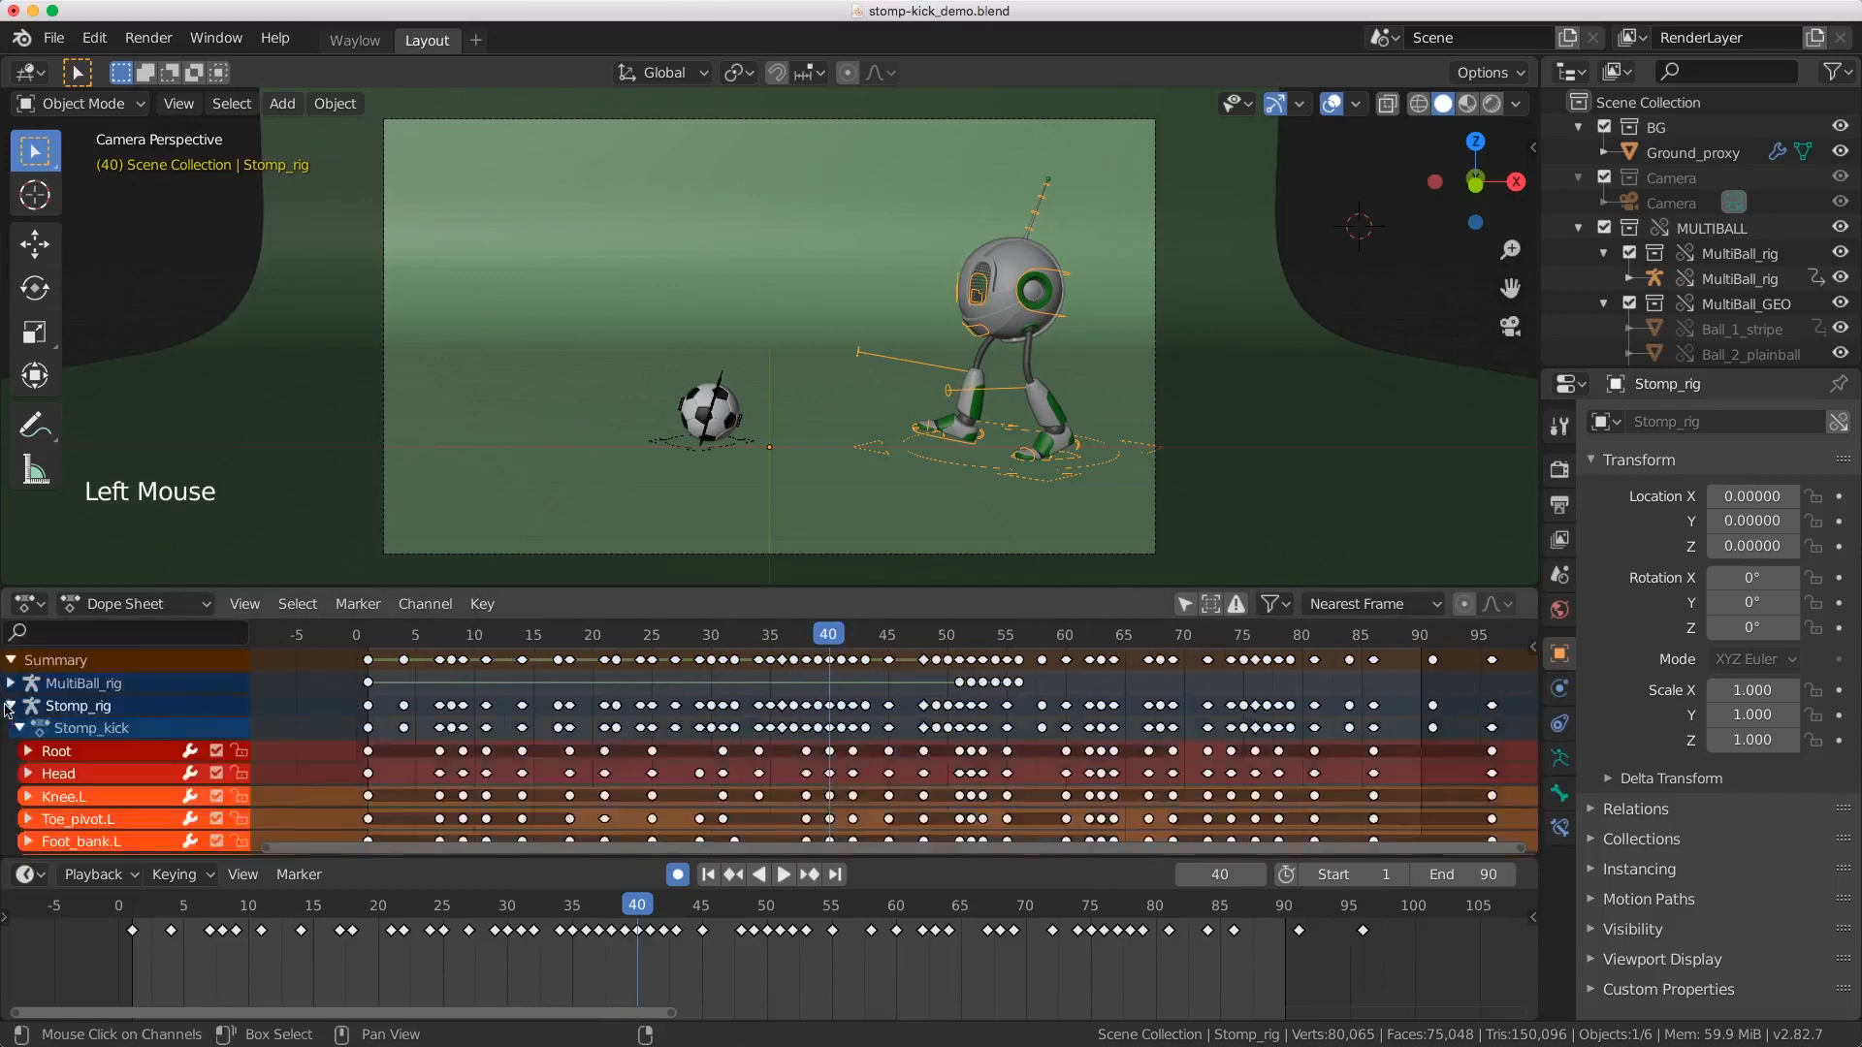
click(9, 684)
click(11, 660)
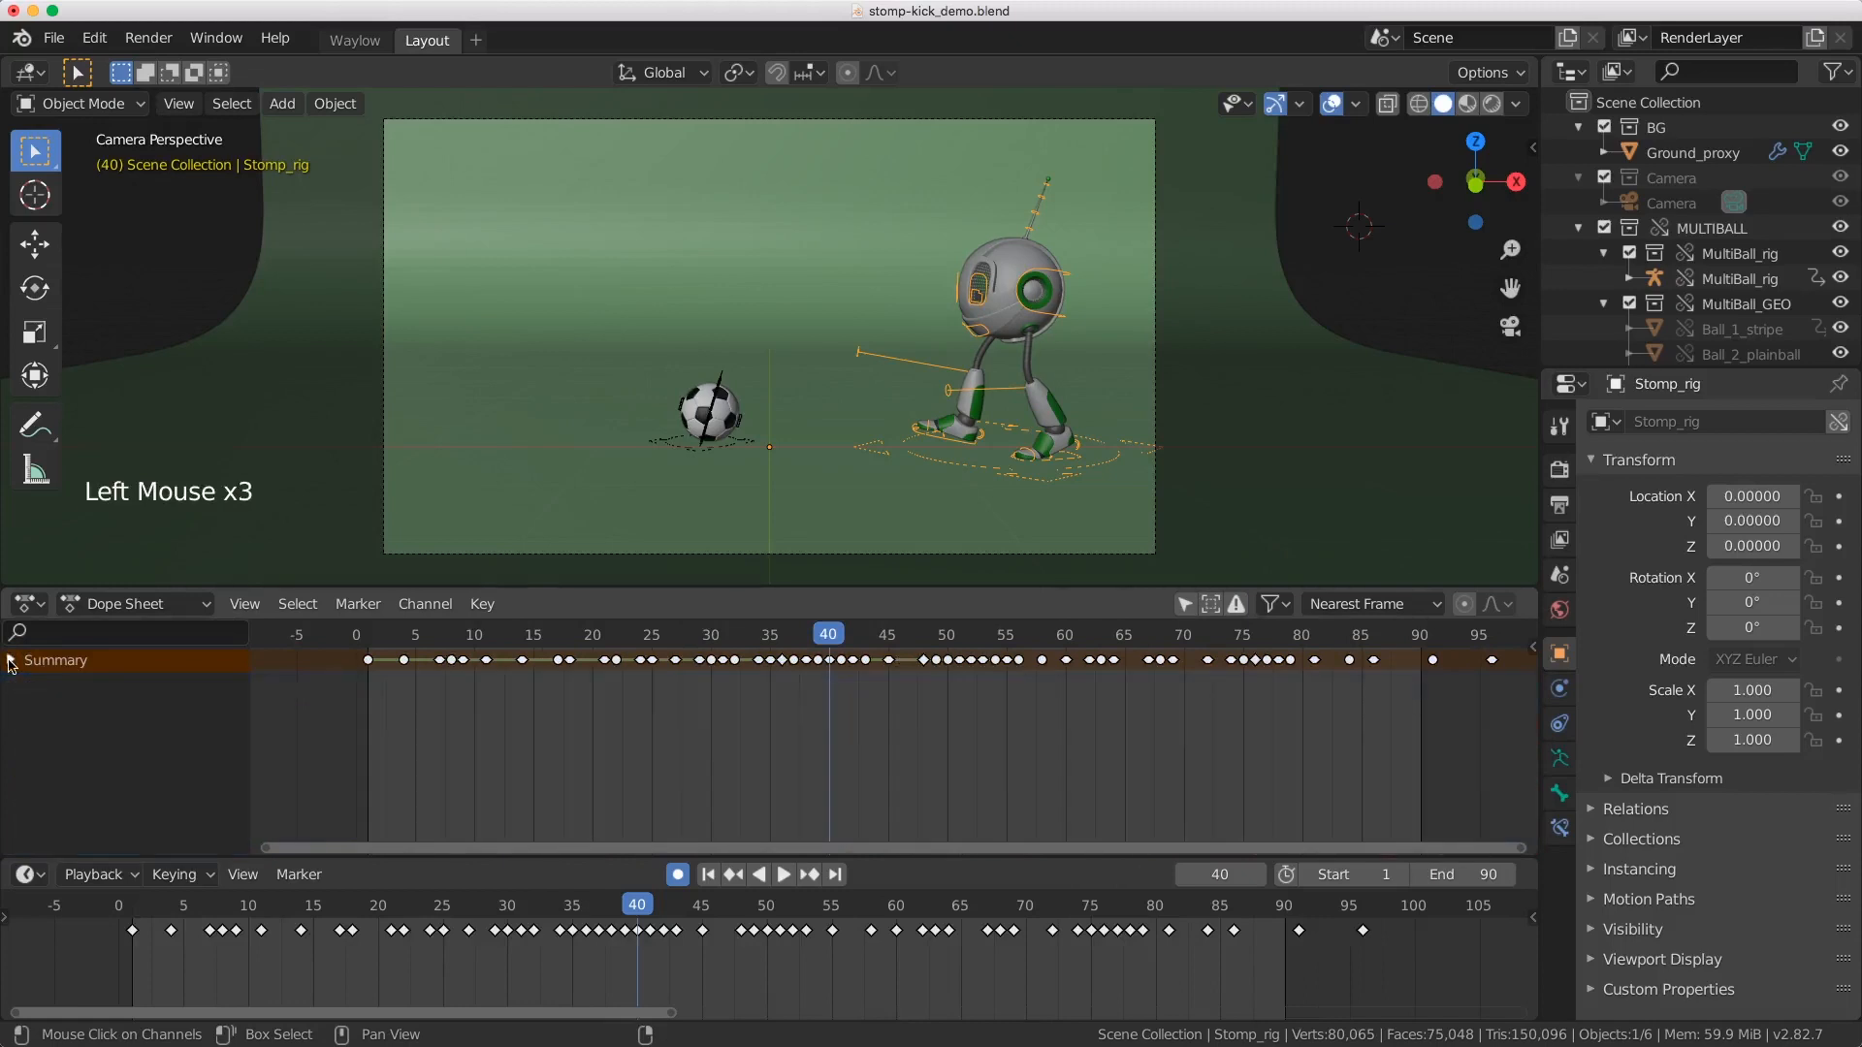
Step: Select all keyframes at frame 40 through the Summary channel and expand the Summary to list both rigs
click(62, 665)
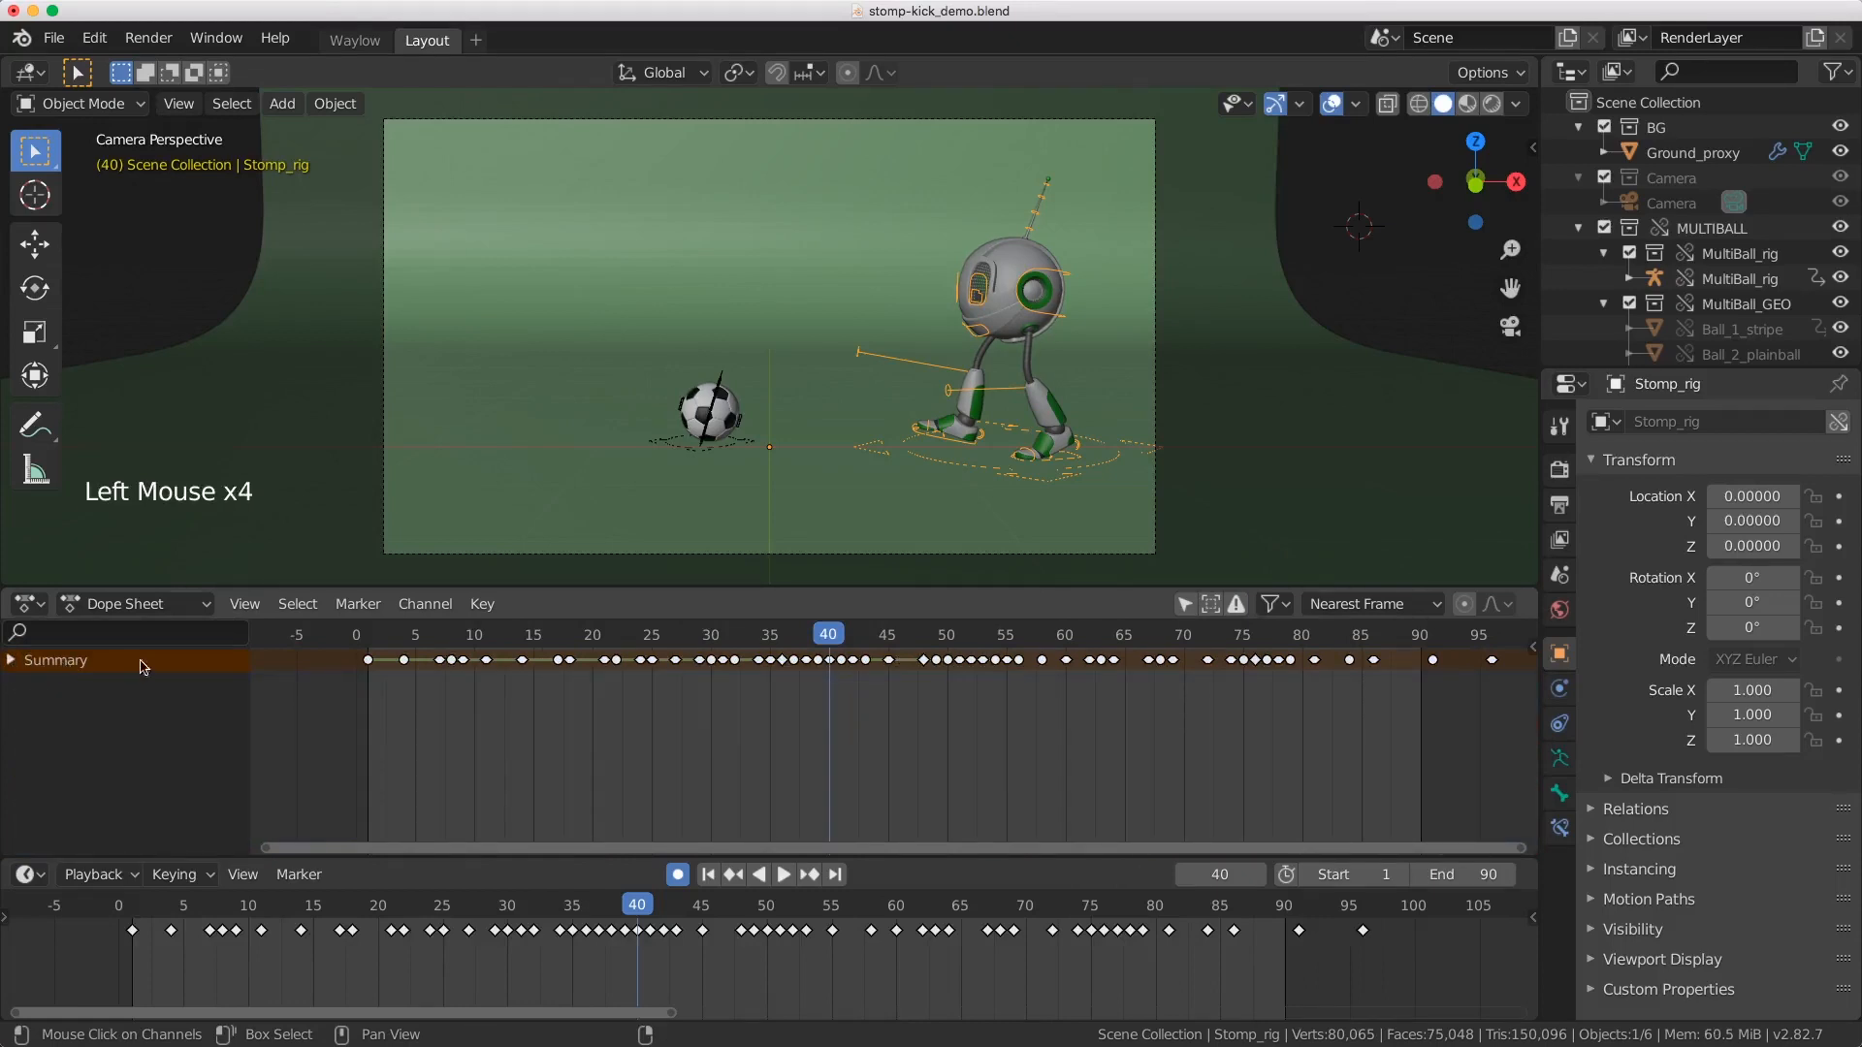
right_click(829, 666)
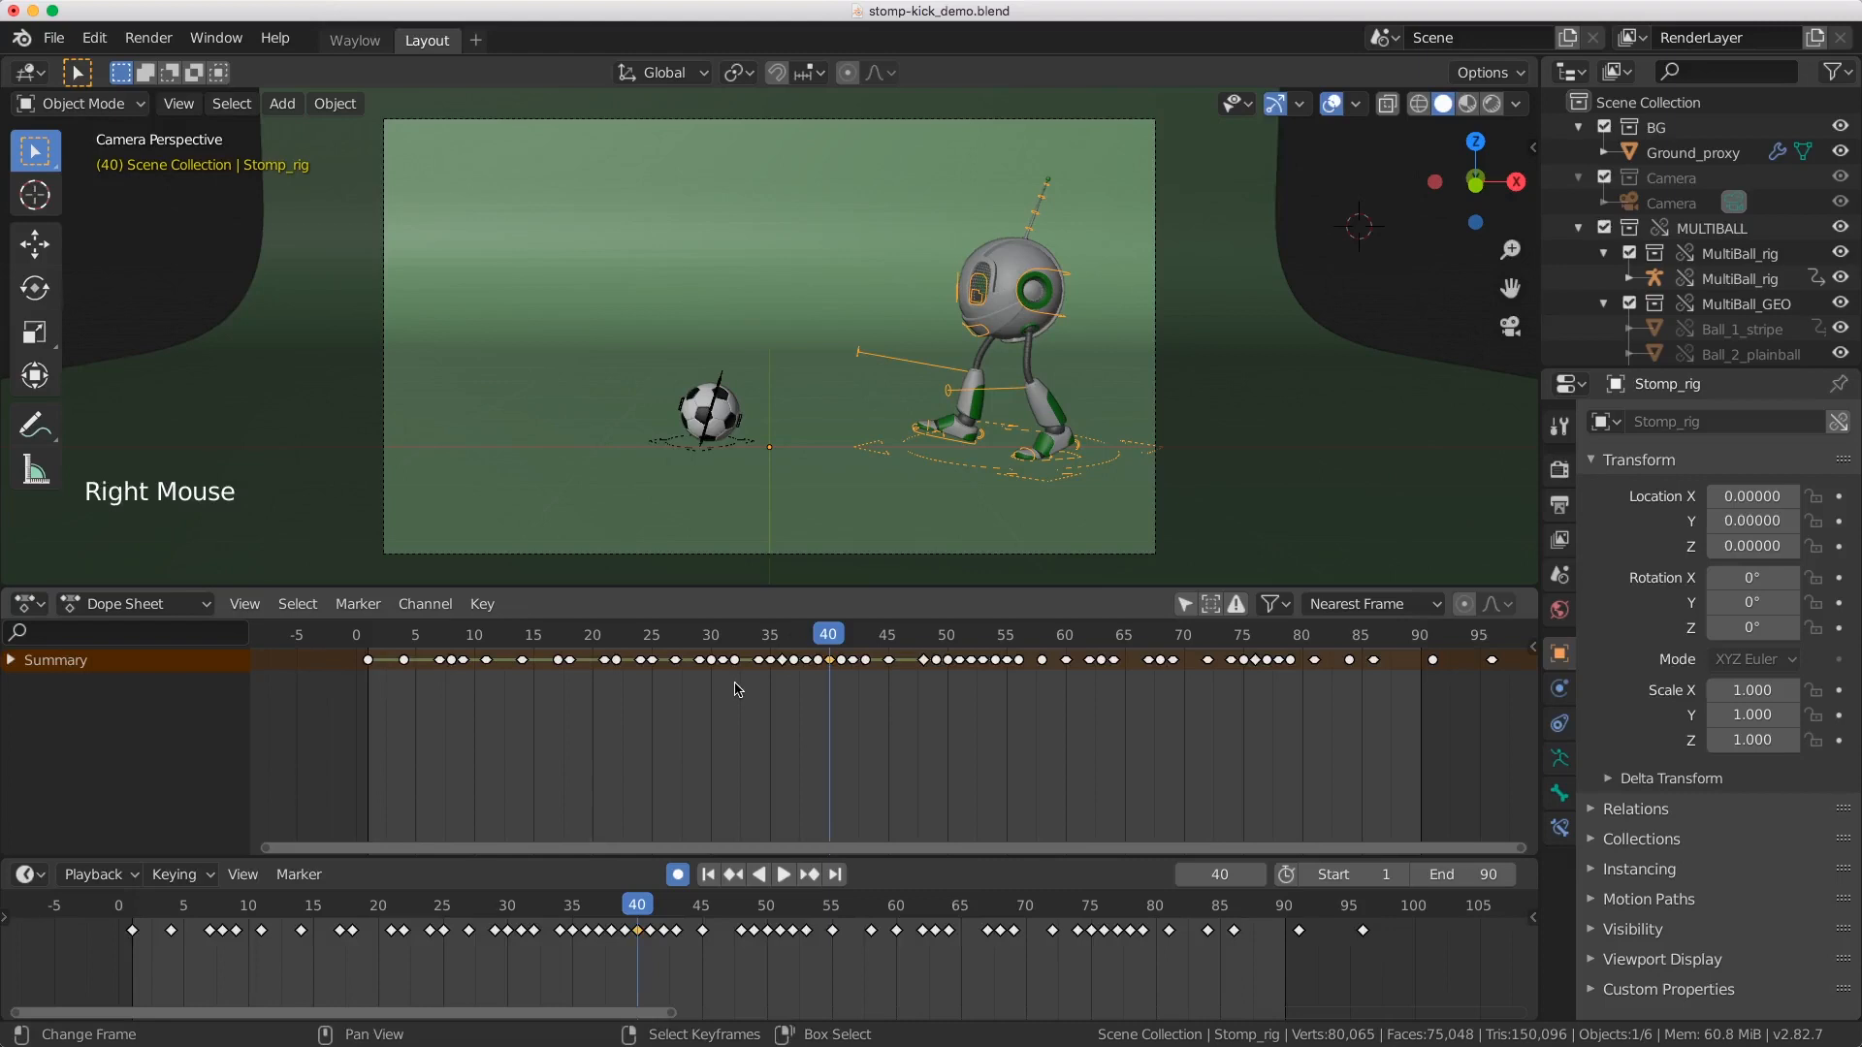
click(11, 660)
click(19, 684)
click(14, 707)
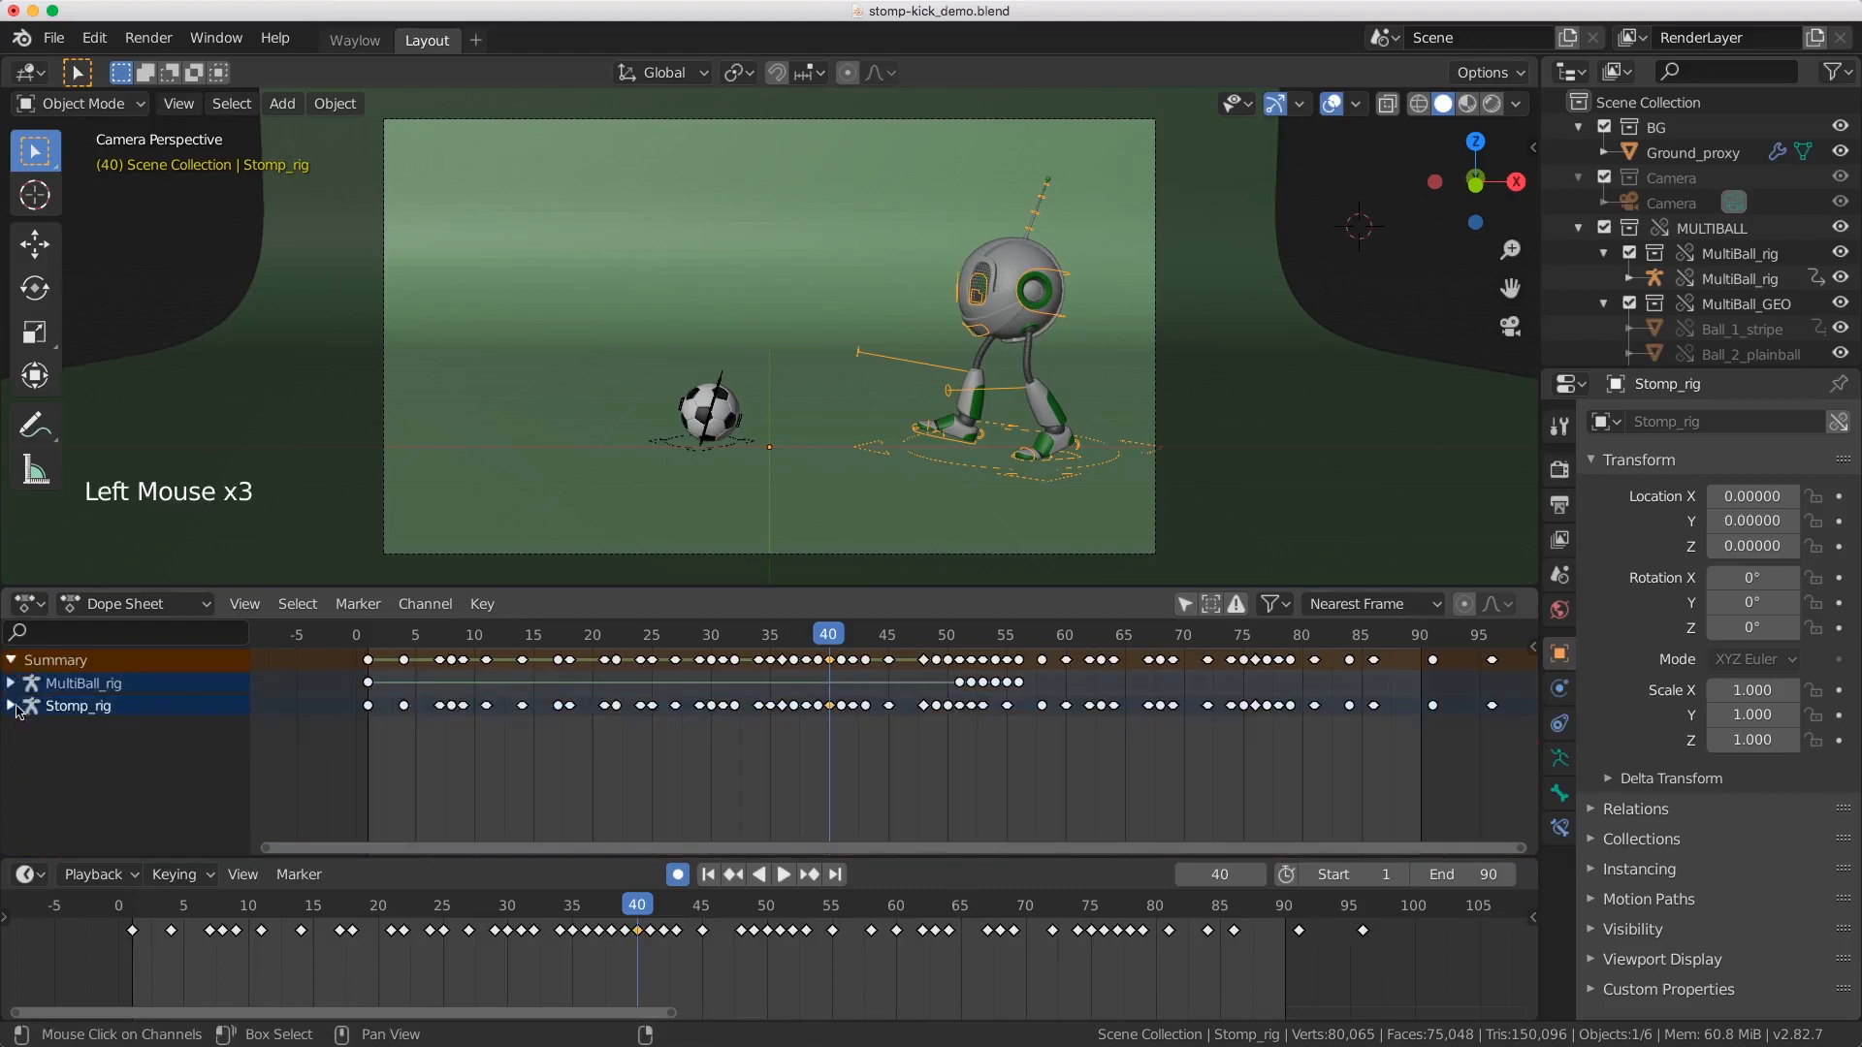
Step: Select MultiBall_rig and expand it and its MultiBall_kick action down to the bone channels
click(29, 685)
click(12, 684)
click(74, 686)
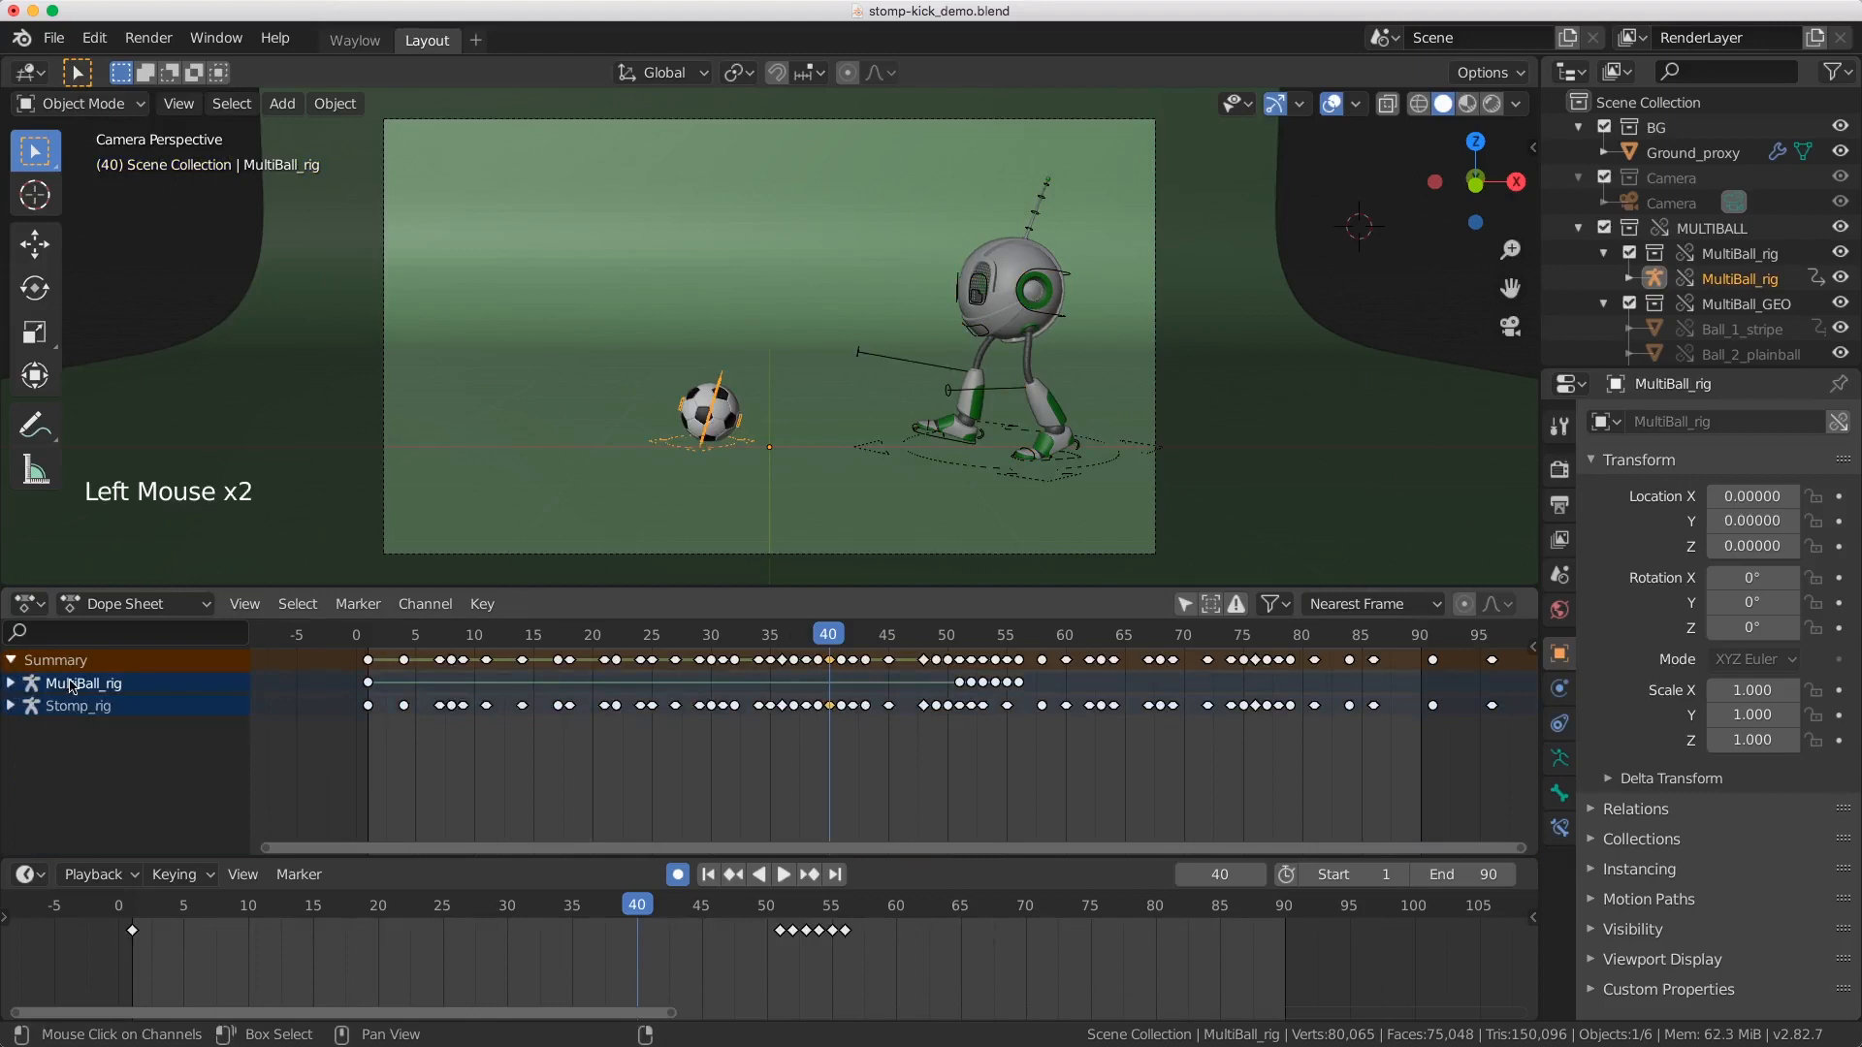
click(11, 683)
click(62, 705)
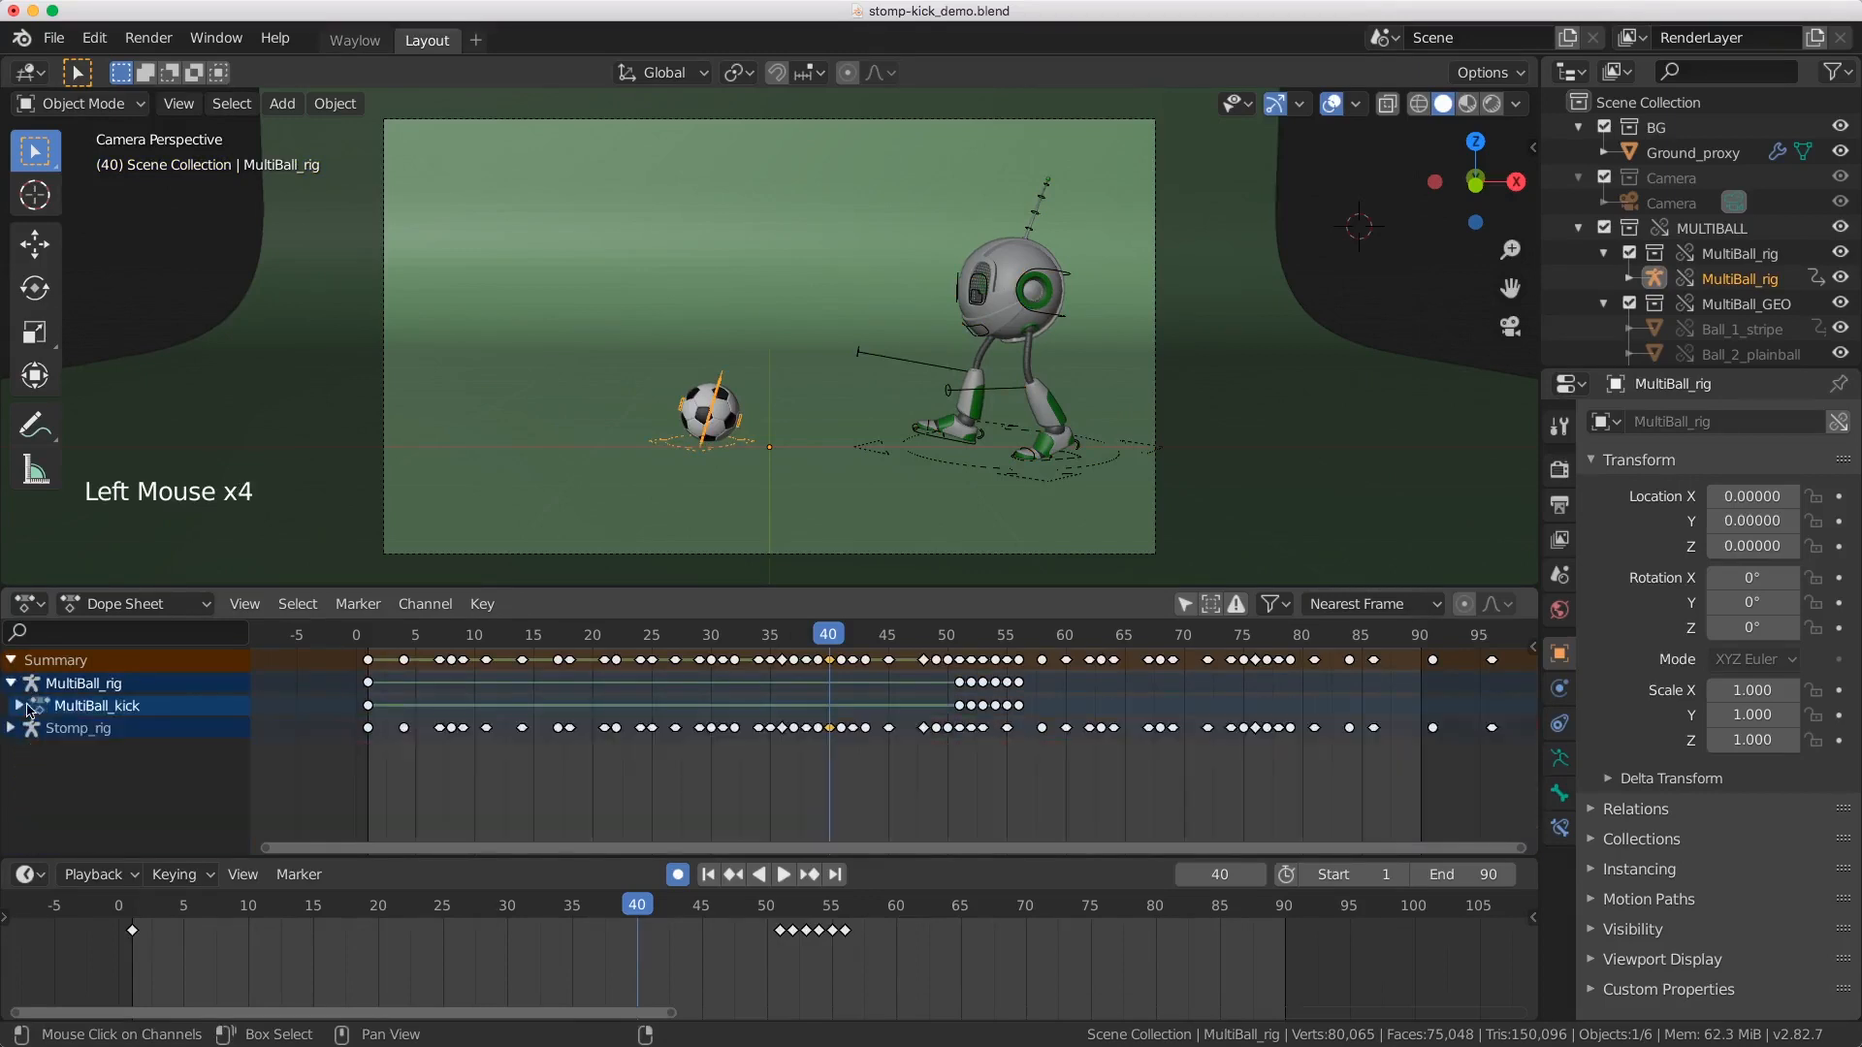
click(84, 708)
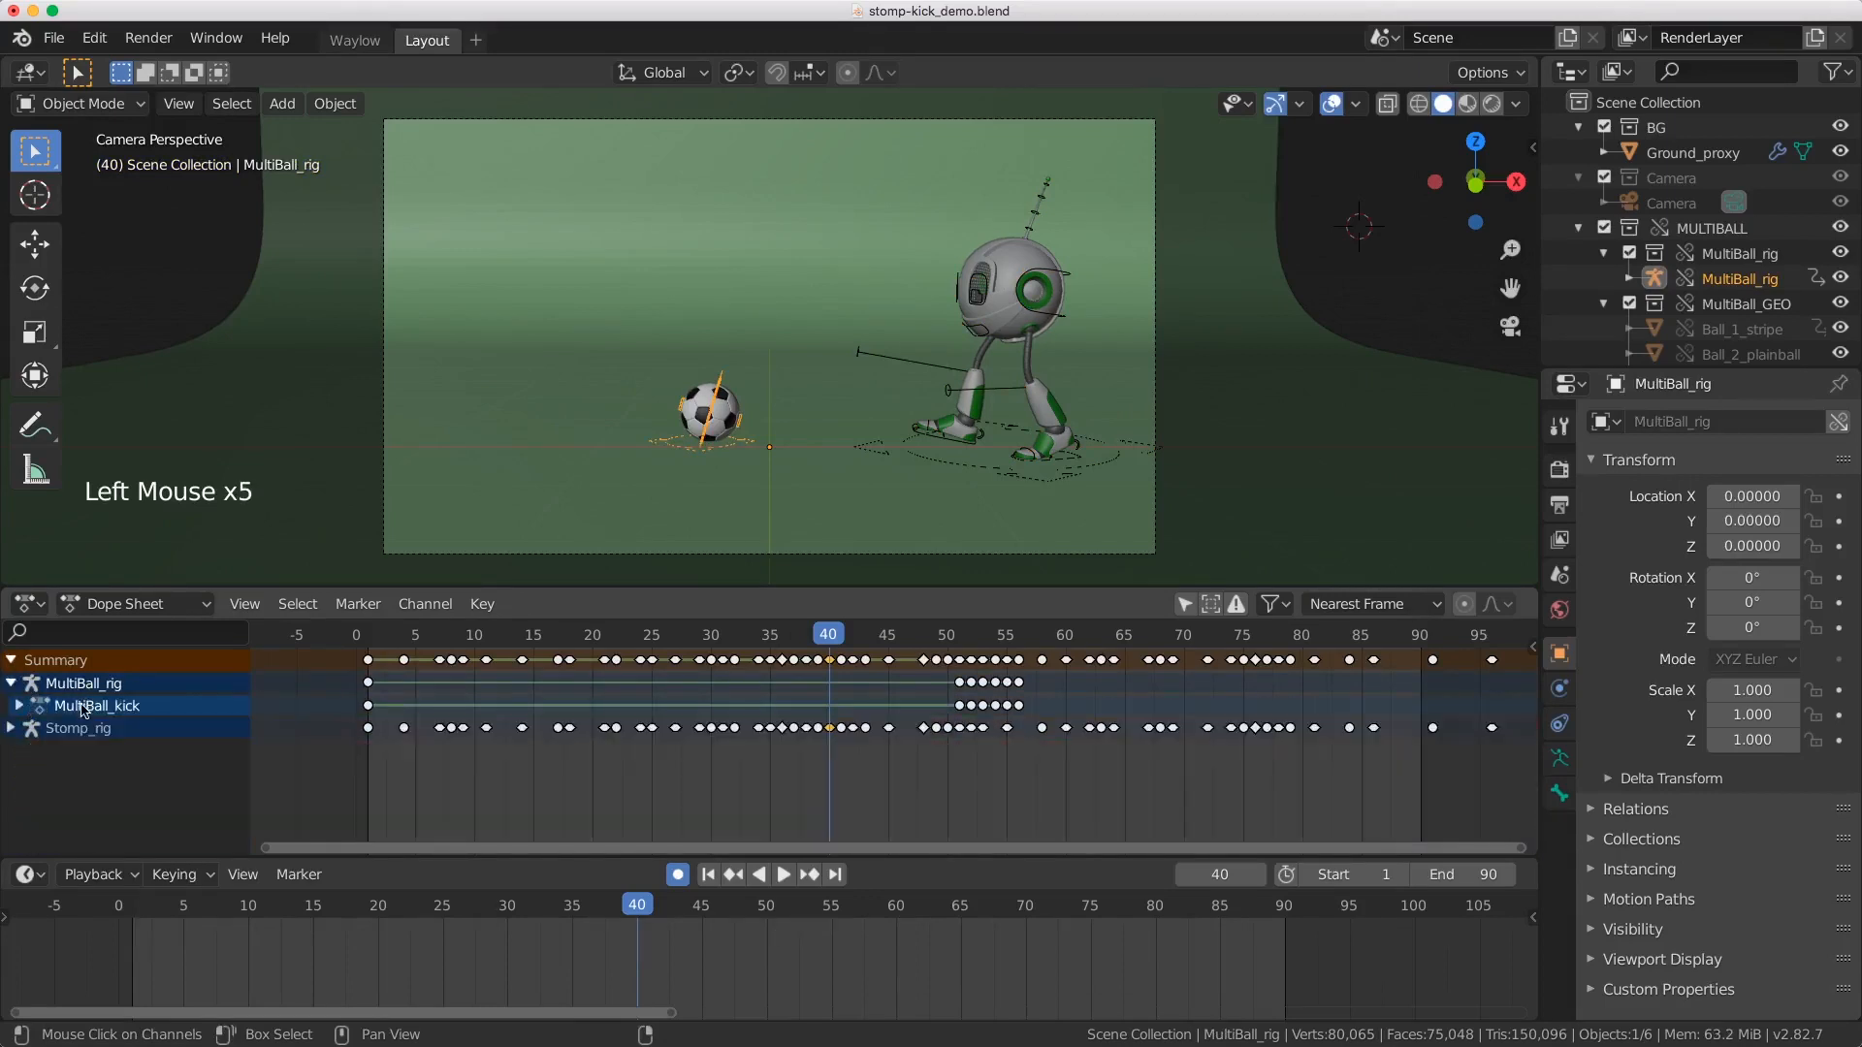
click(22, 707)
scroll(31, 717, down, 4)
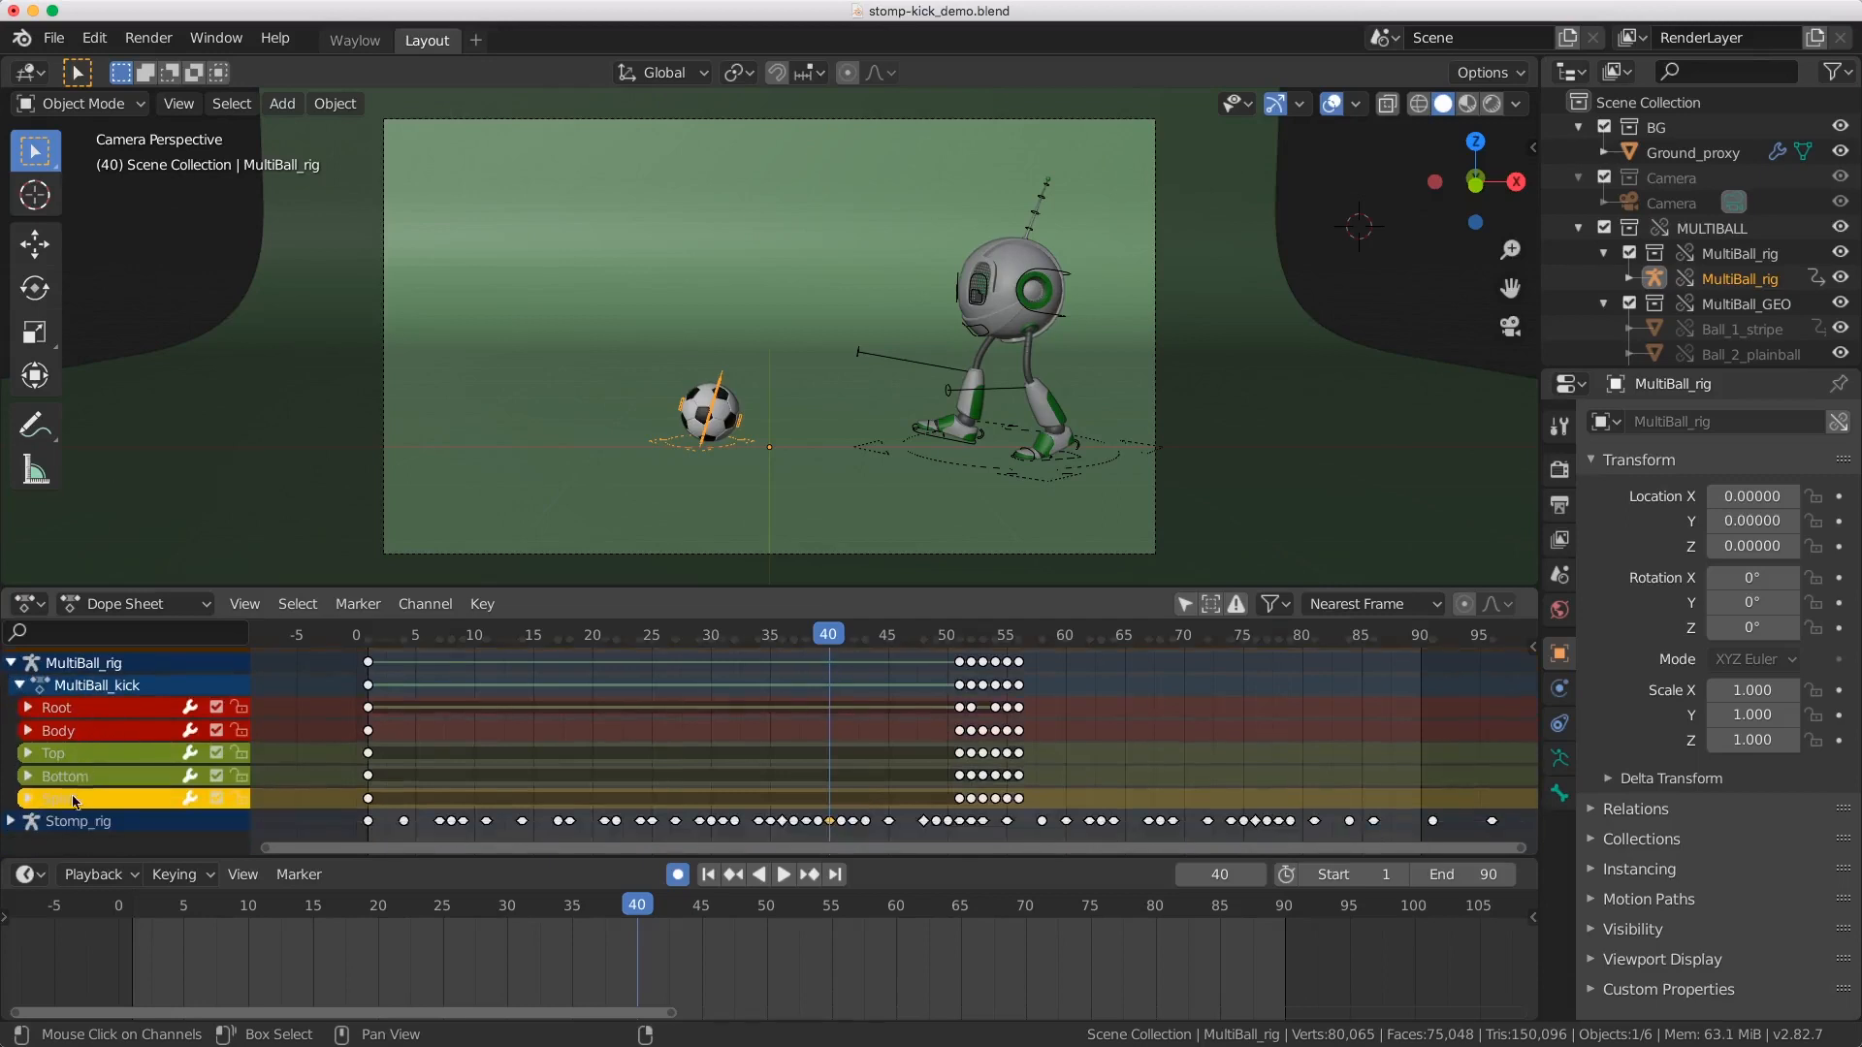
Step: Turn off Show Group Colors for the Dope Sheet channels
click(245, 604)
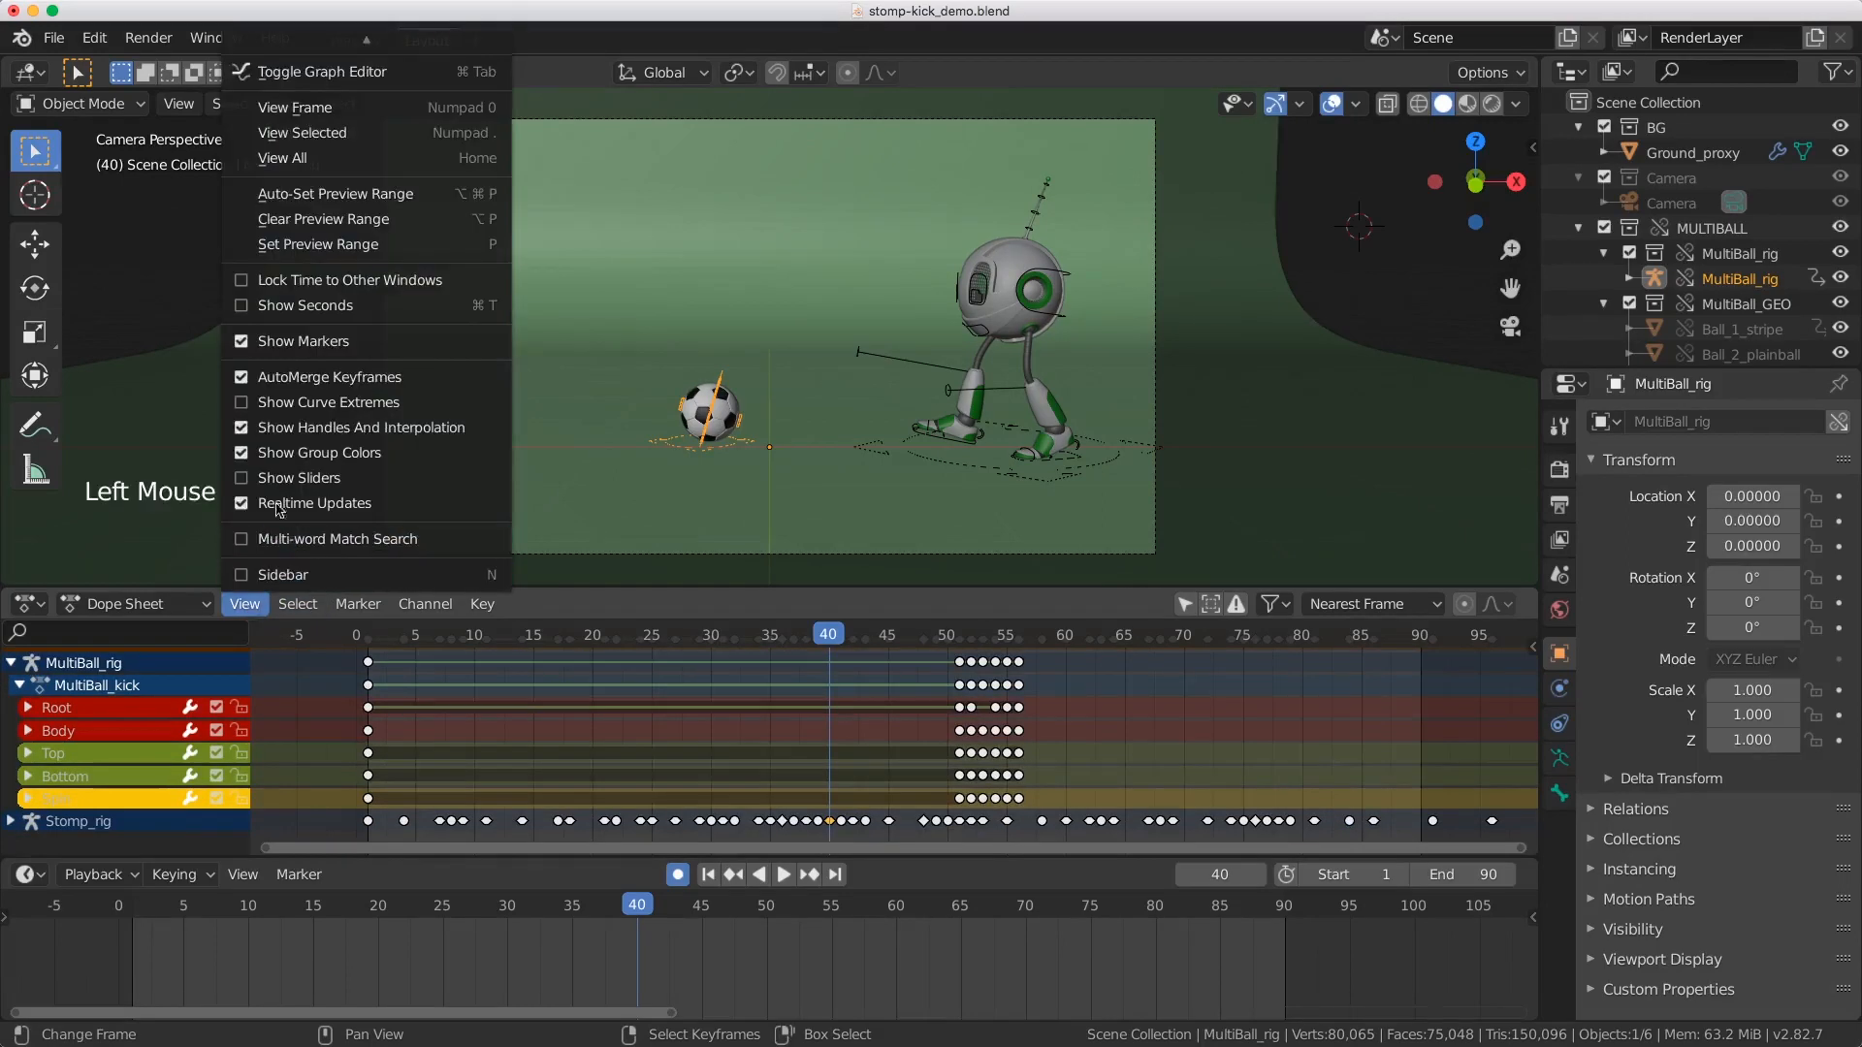
click(282, 462)
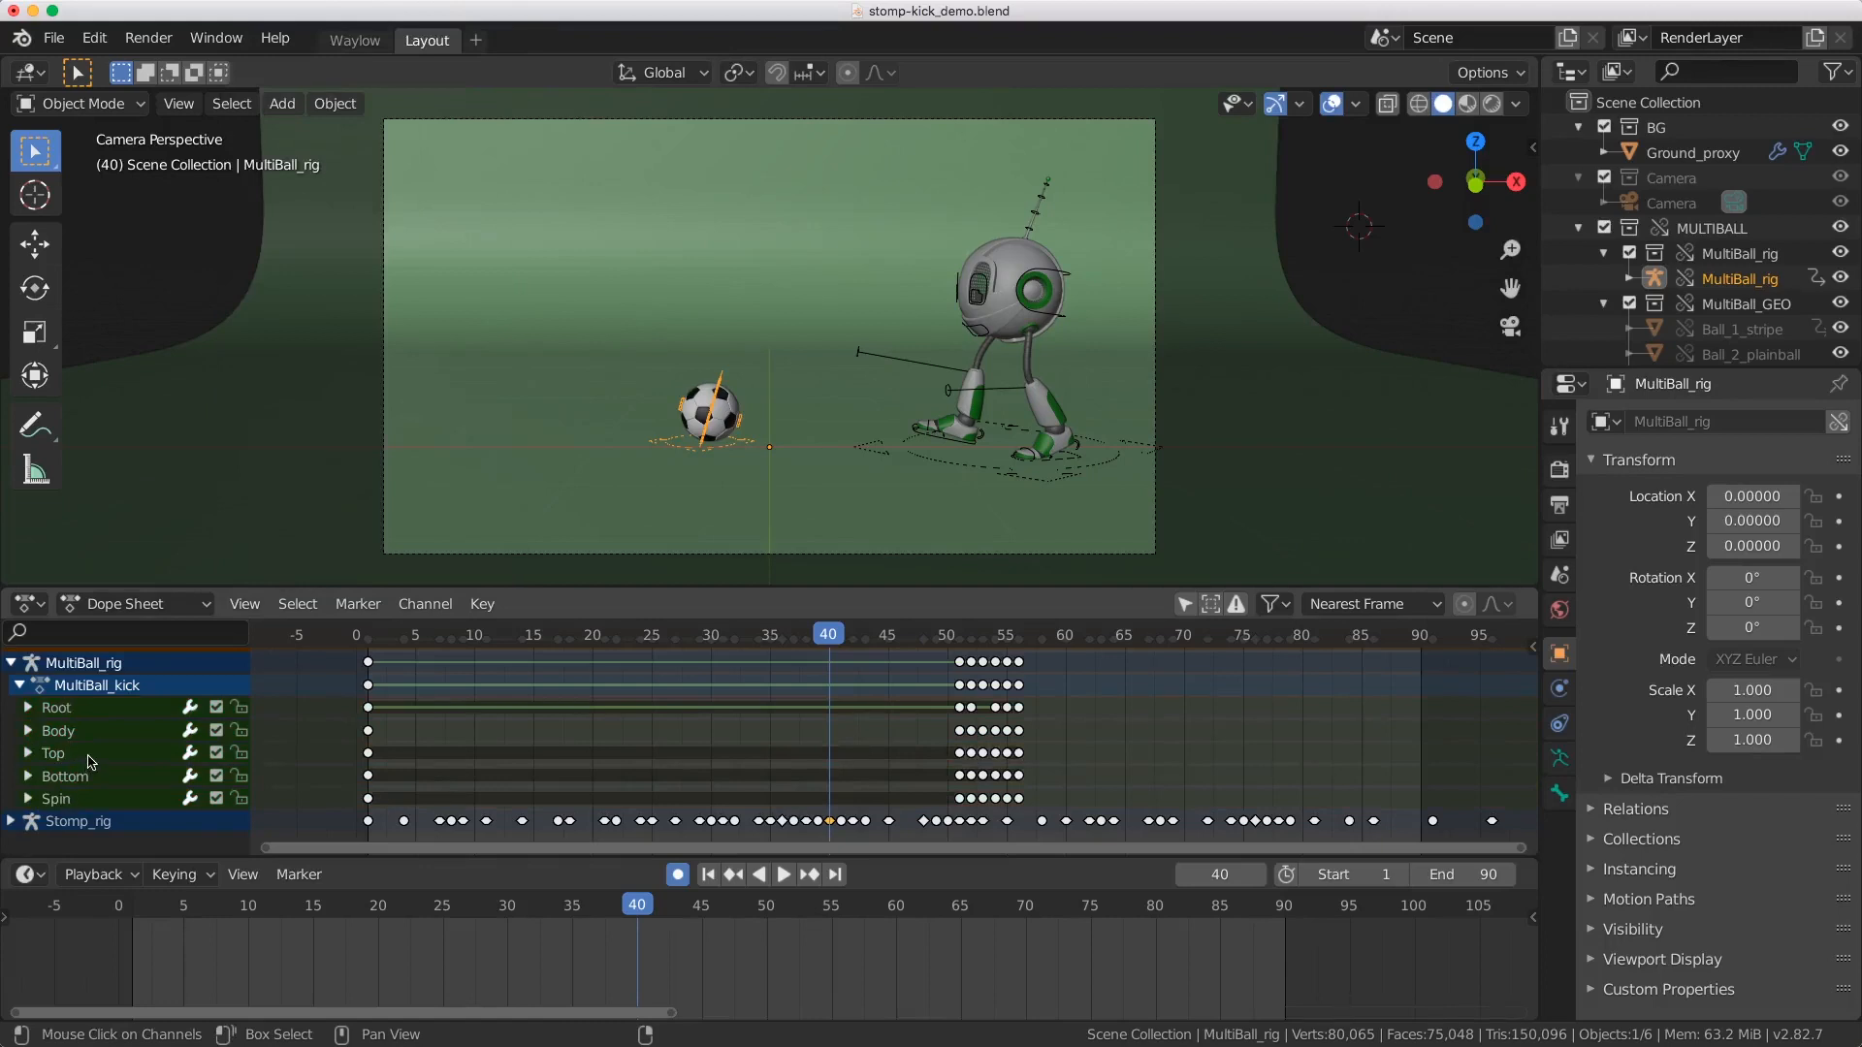
scroll(78, 742, down, 4)
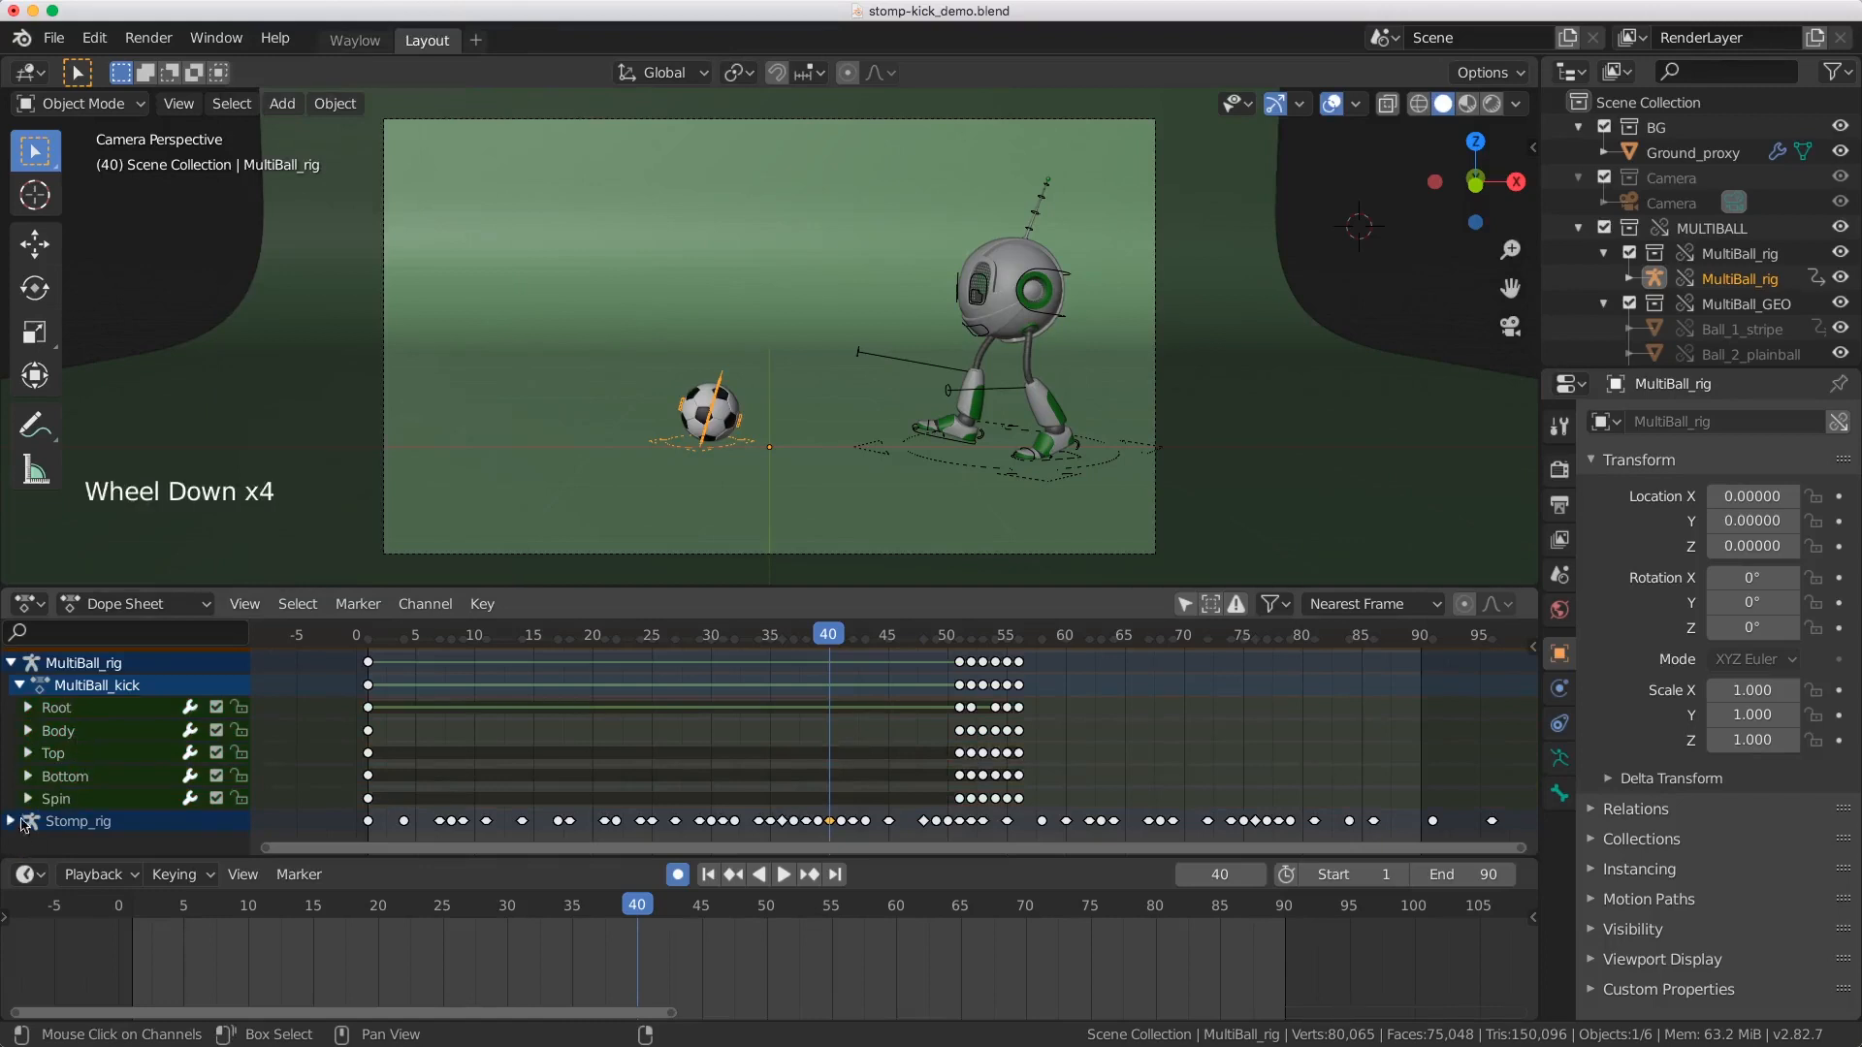
Step: Expand Stomp_rig and select its Stomp_kick action channel
click(11, 823)
scroll(84, 795, down, 3)
click(20, 727)
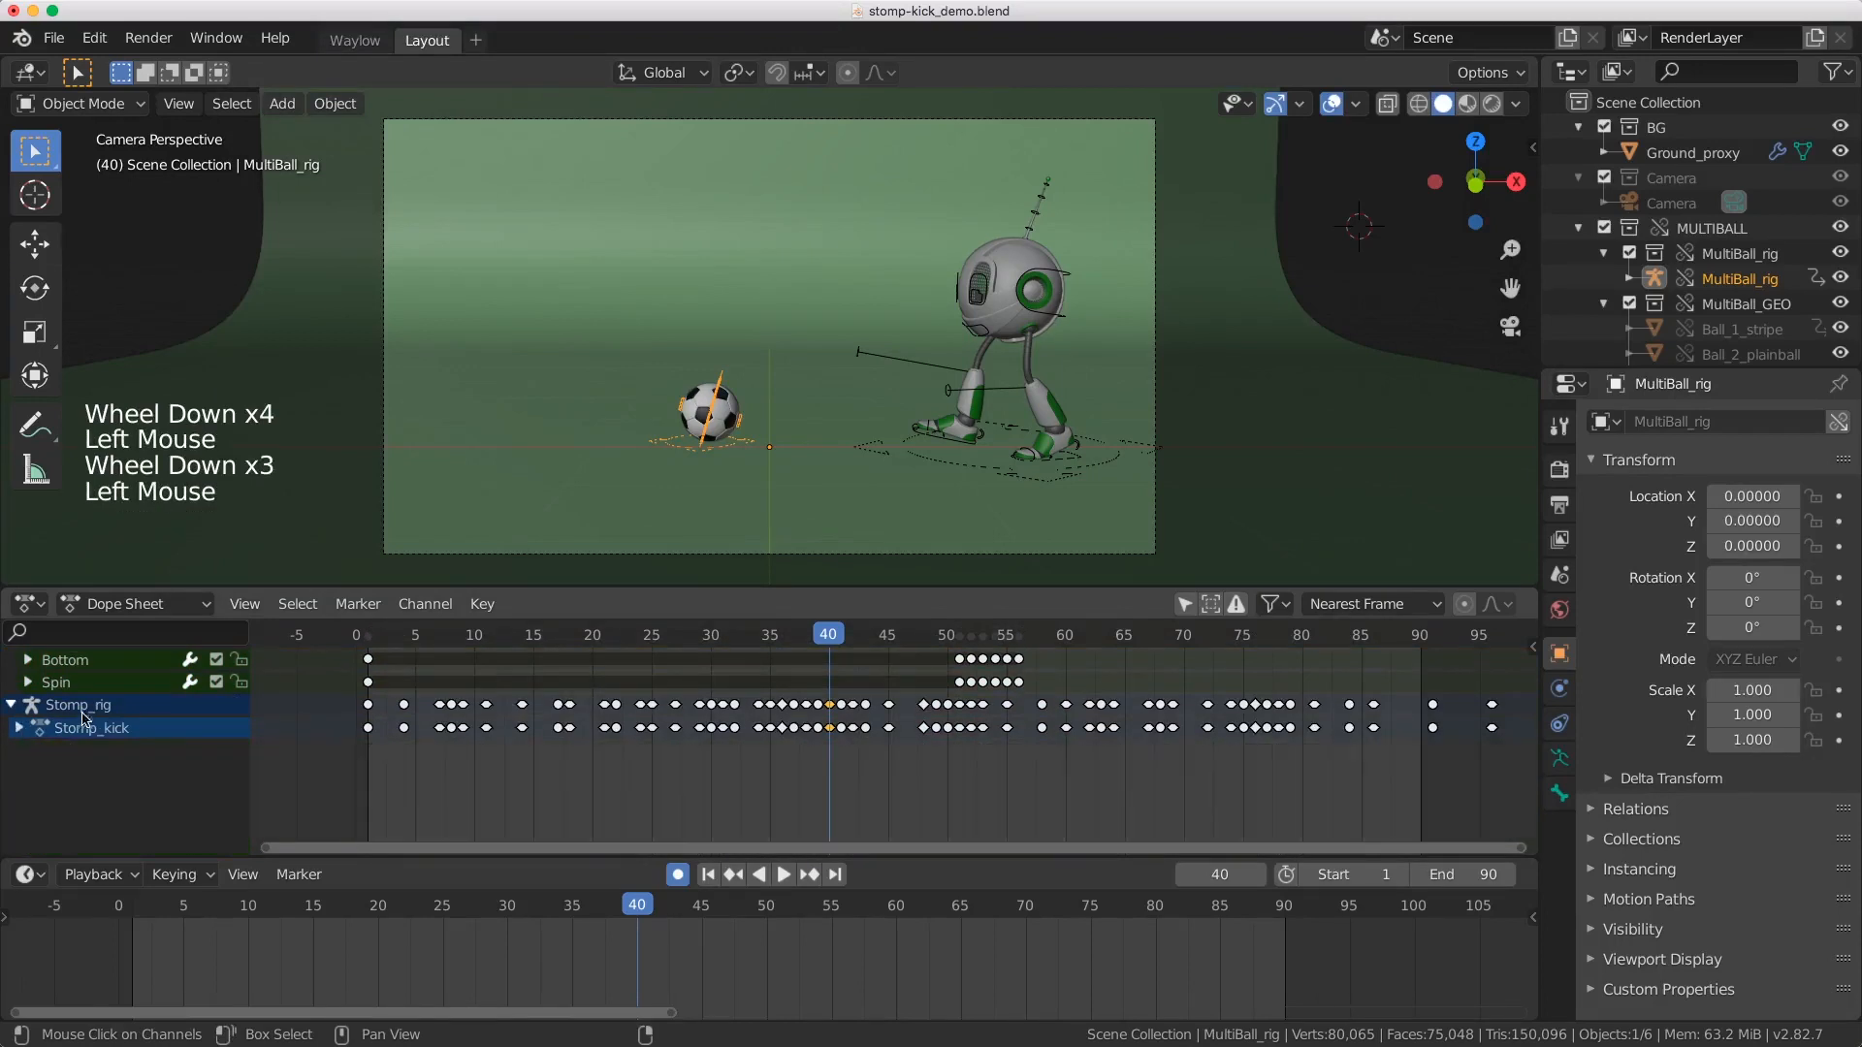
click(110, 729)
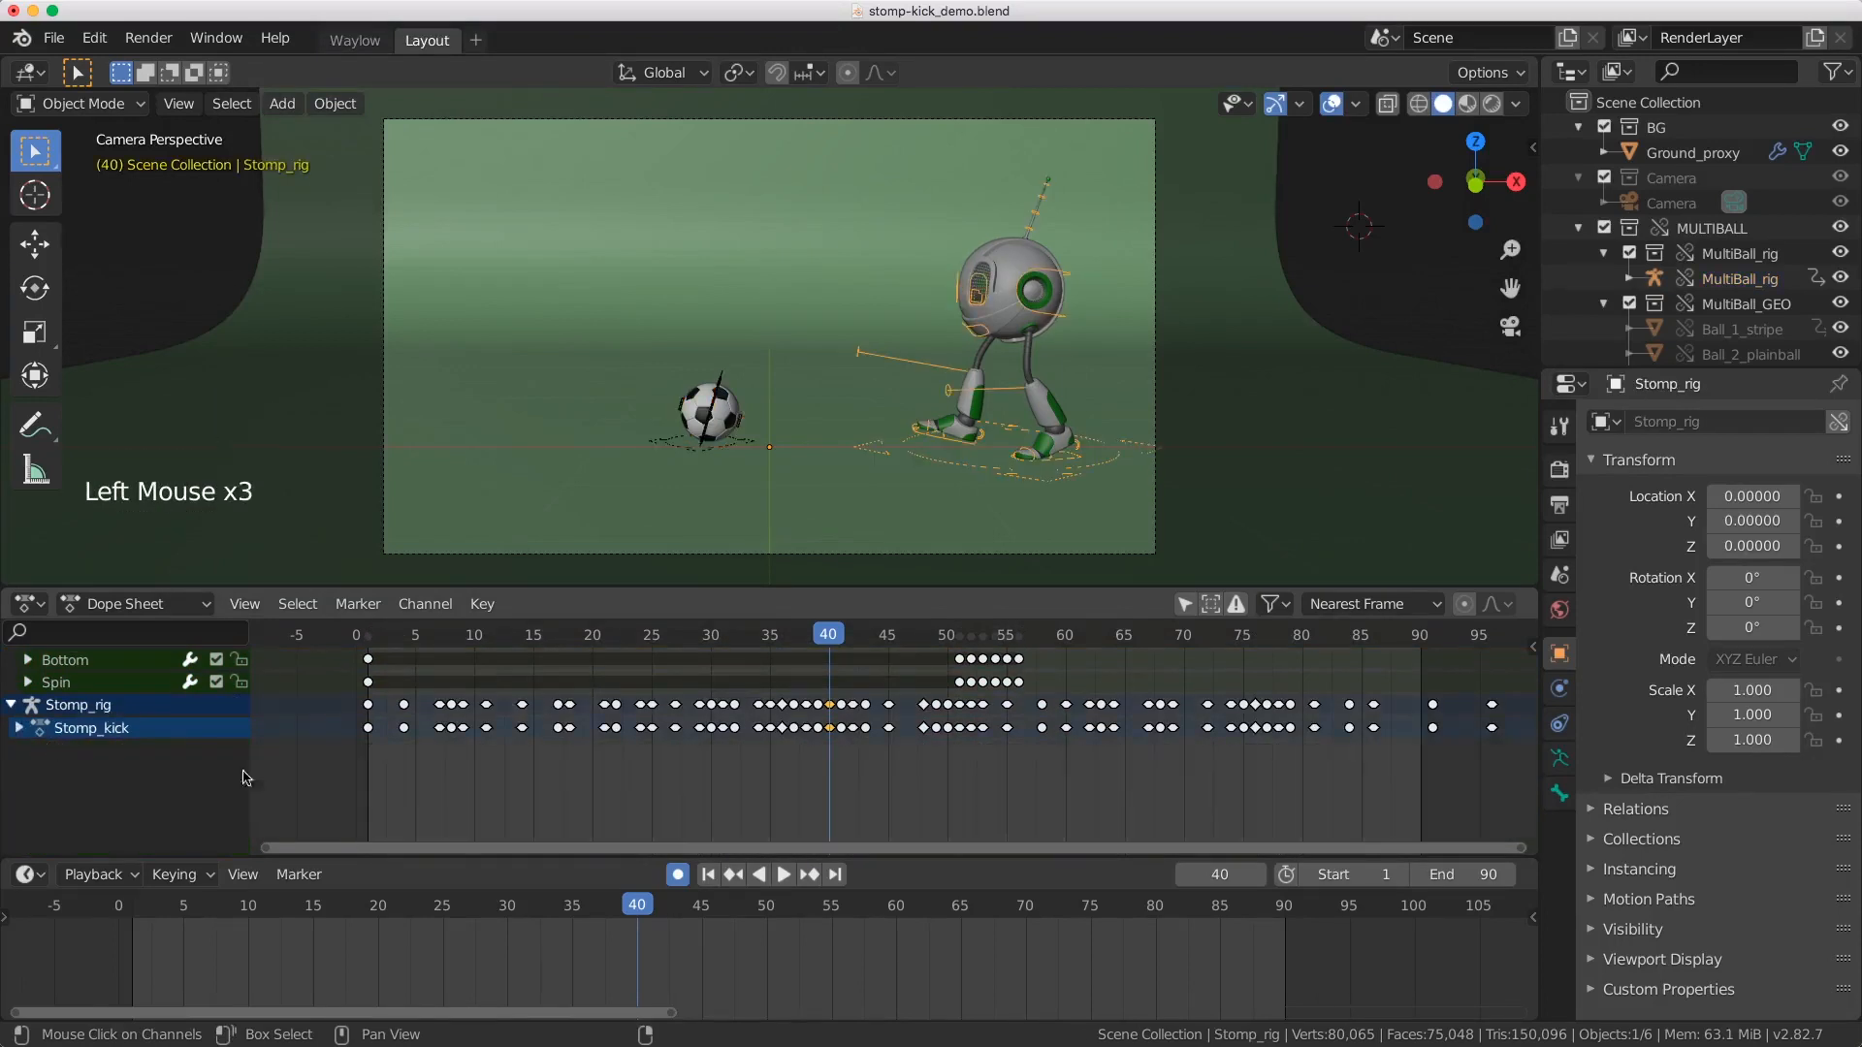
scroll(362, 773, up, 4)
scroll(388, 737, down, 4)
middle_drag(425, 679, 421, 723)
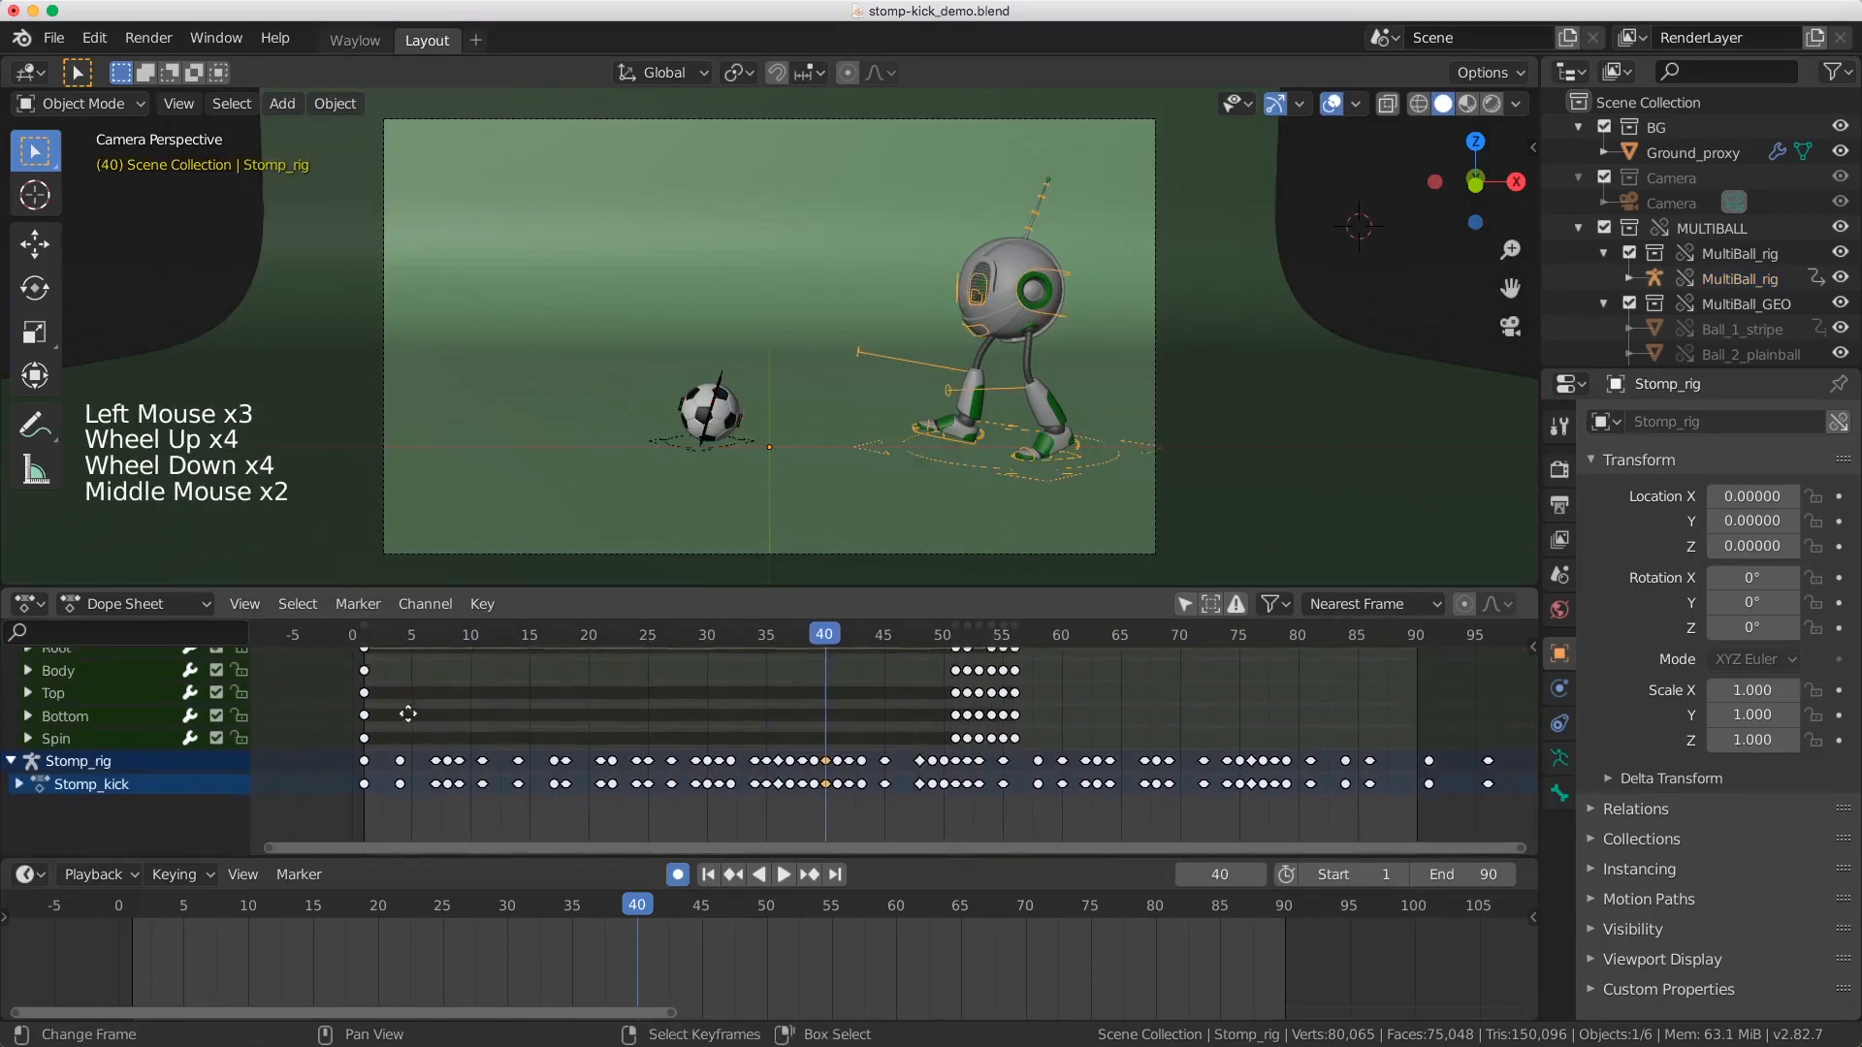
Step: Scrub the Dope Sheet's playhead back and forth through the animation, ending at frame 25
click(407, 719)
key(space)
drag(559, 708, 563, 709)
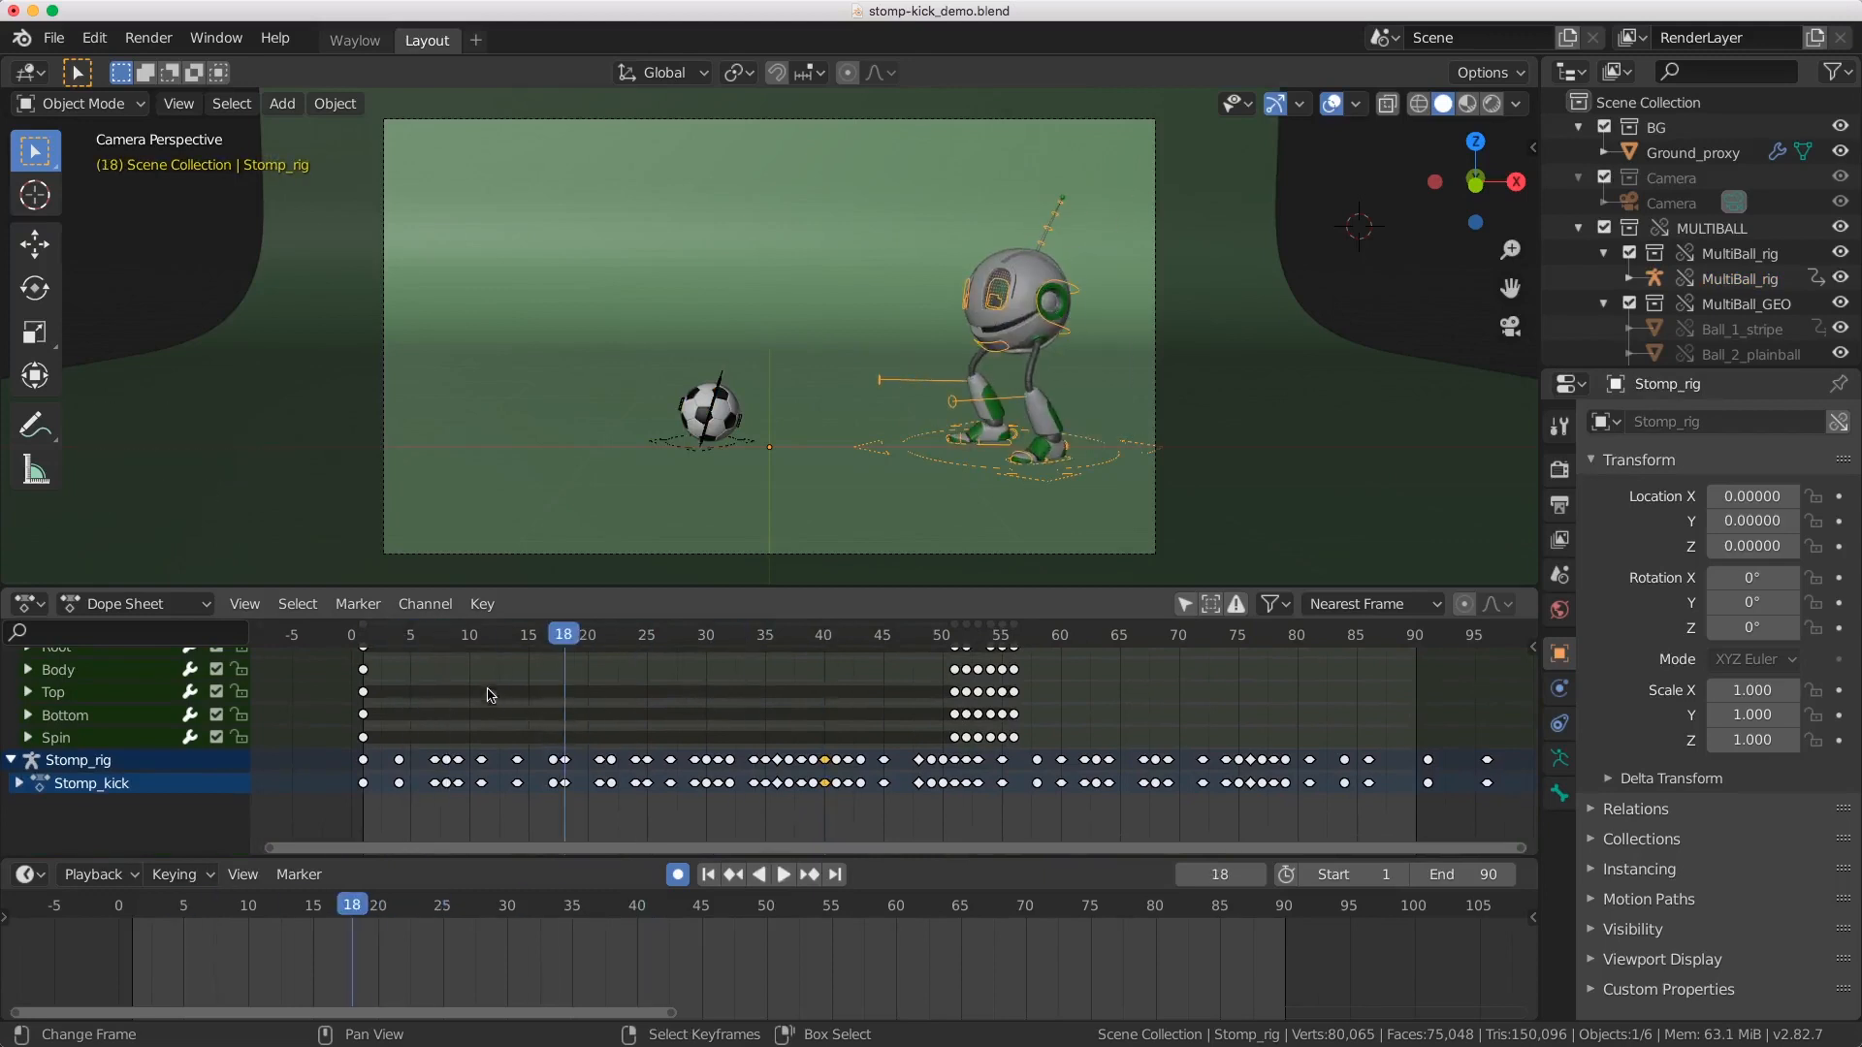
drag(563, 669, 836, 679)
drag(464, 698, 624, 719)
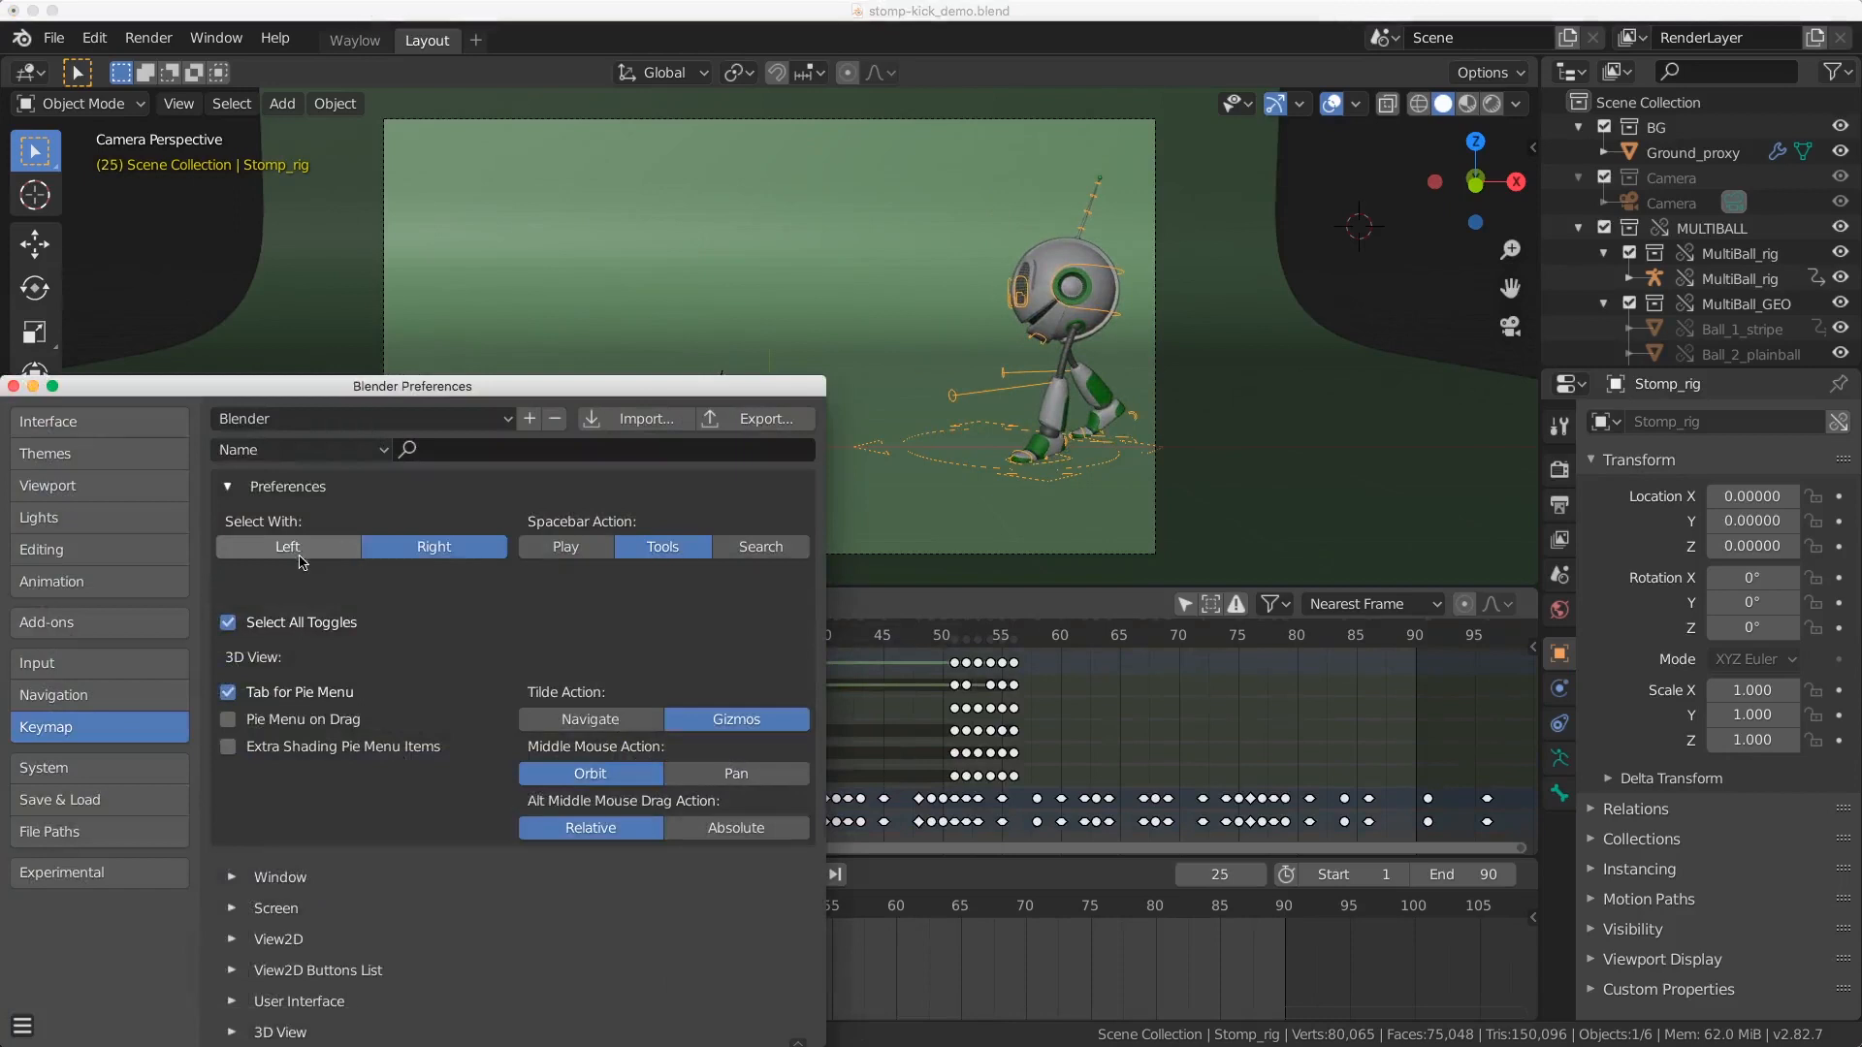
Step: Try the Left option for Select With in the keymap preferences, and restore Right
click(288, 550)
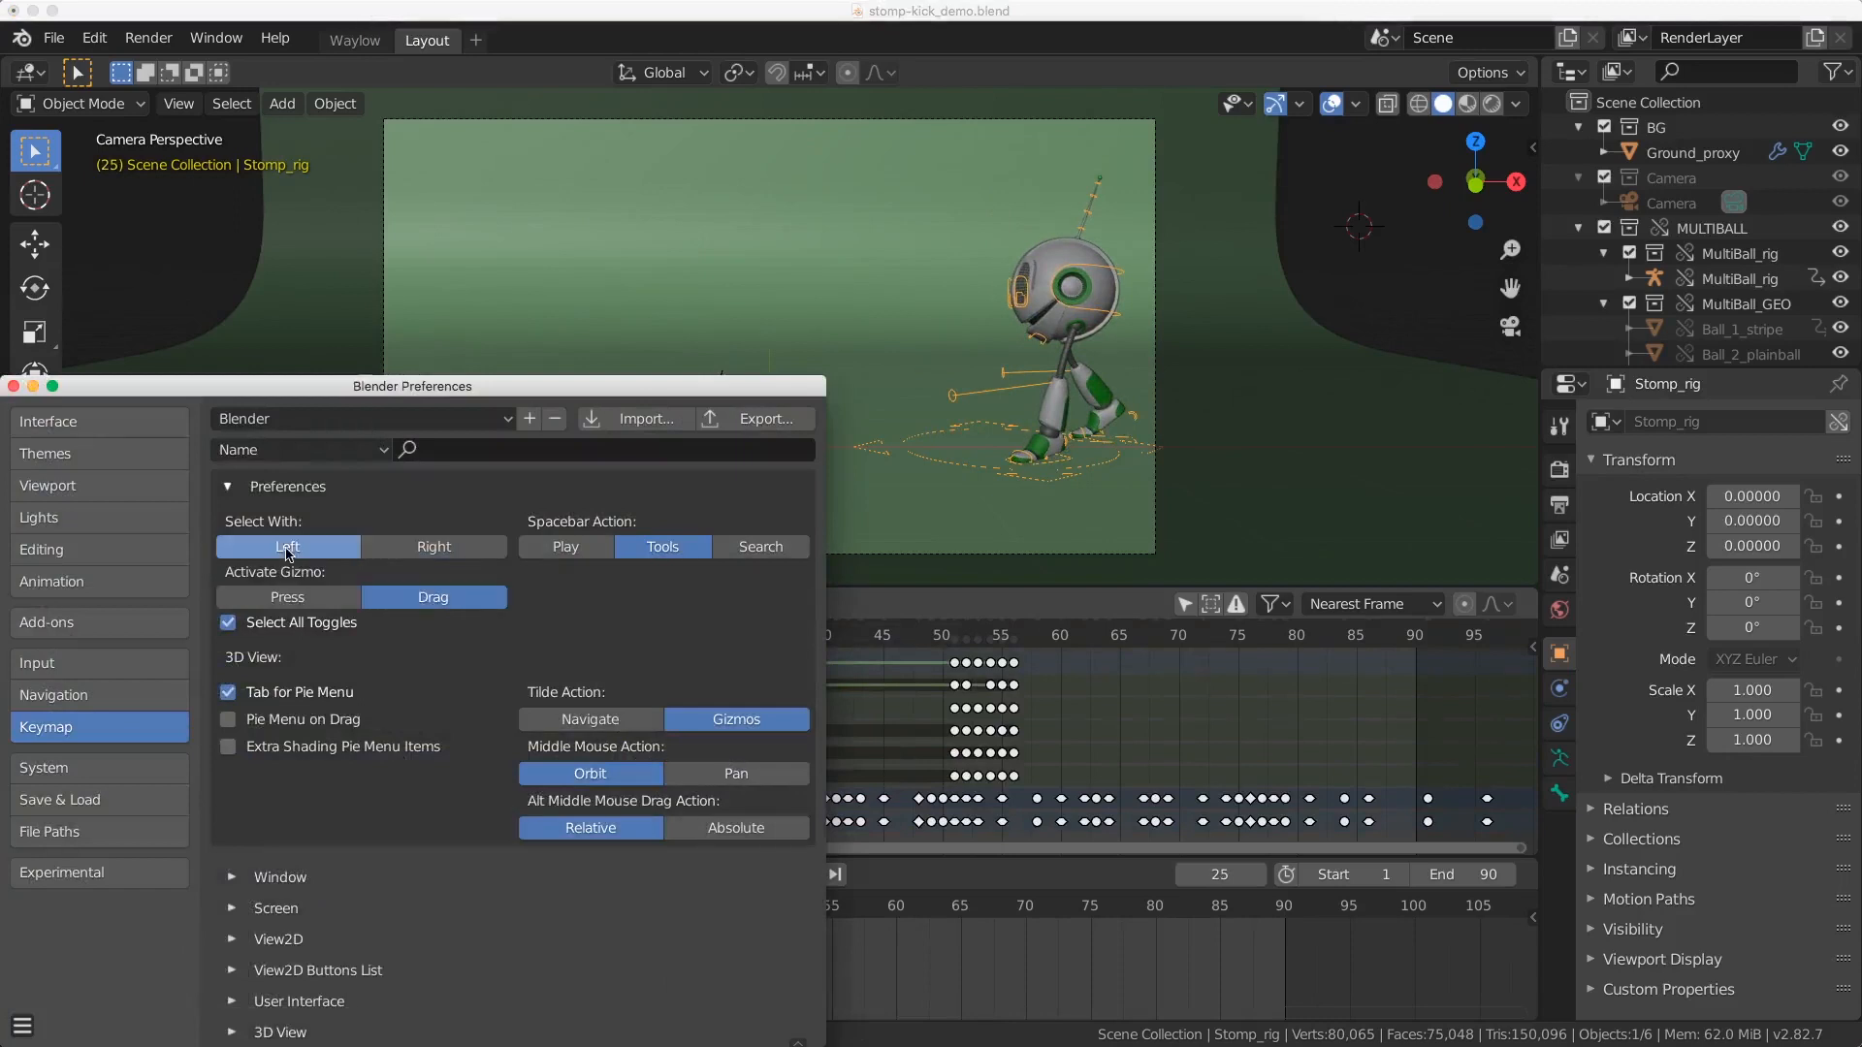
click(14, 387)
mouse_move(648, 744)
shift+right_down()
mouse_move(569, 736)
mouse_move(651, 743)
shift+right_up()
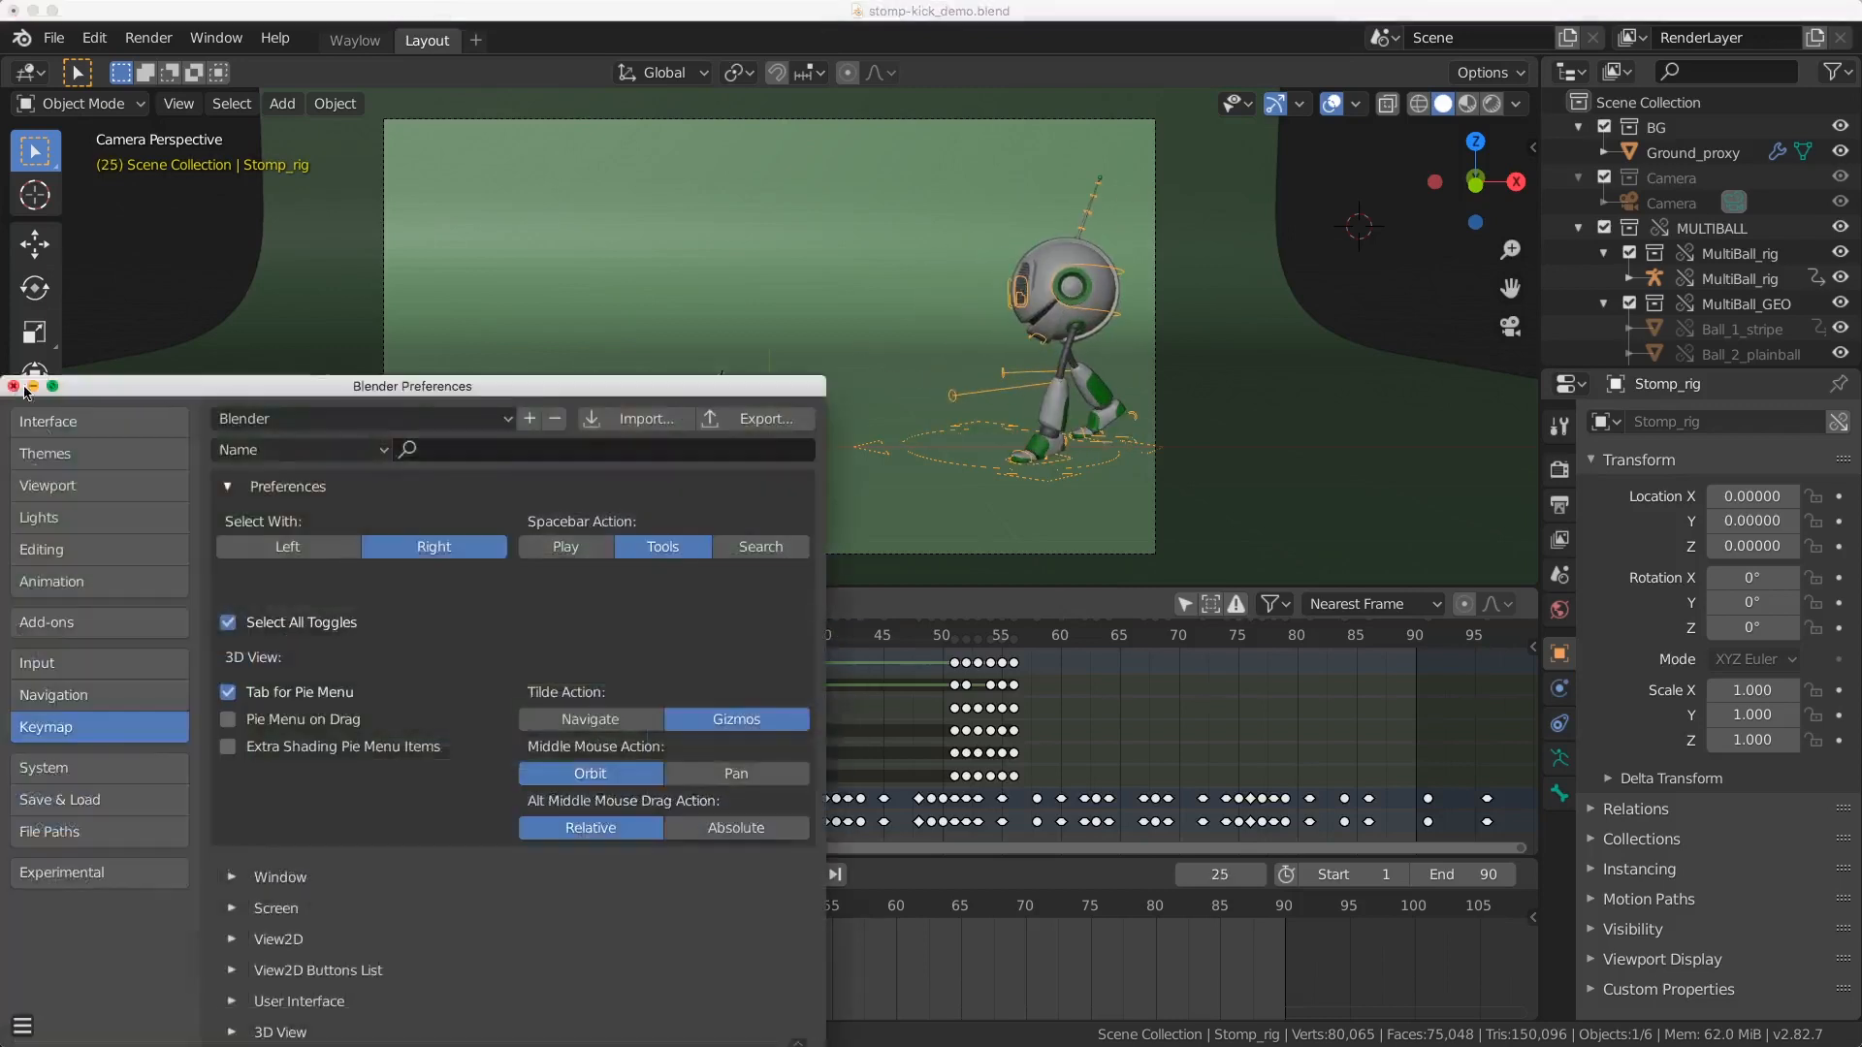
click(12, 390)
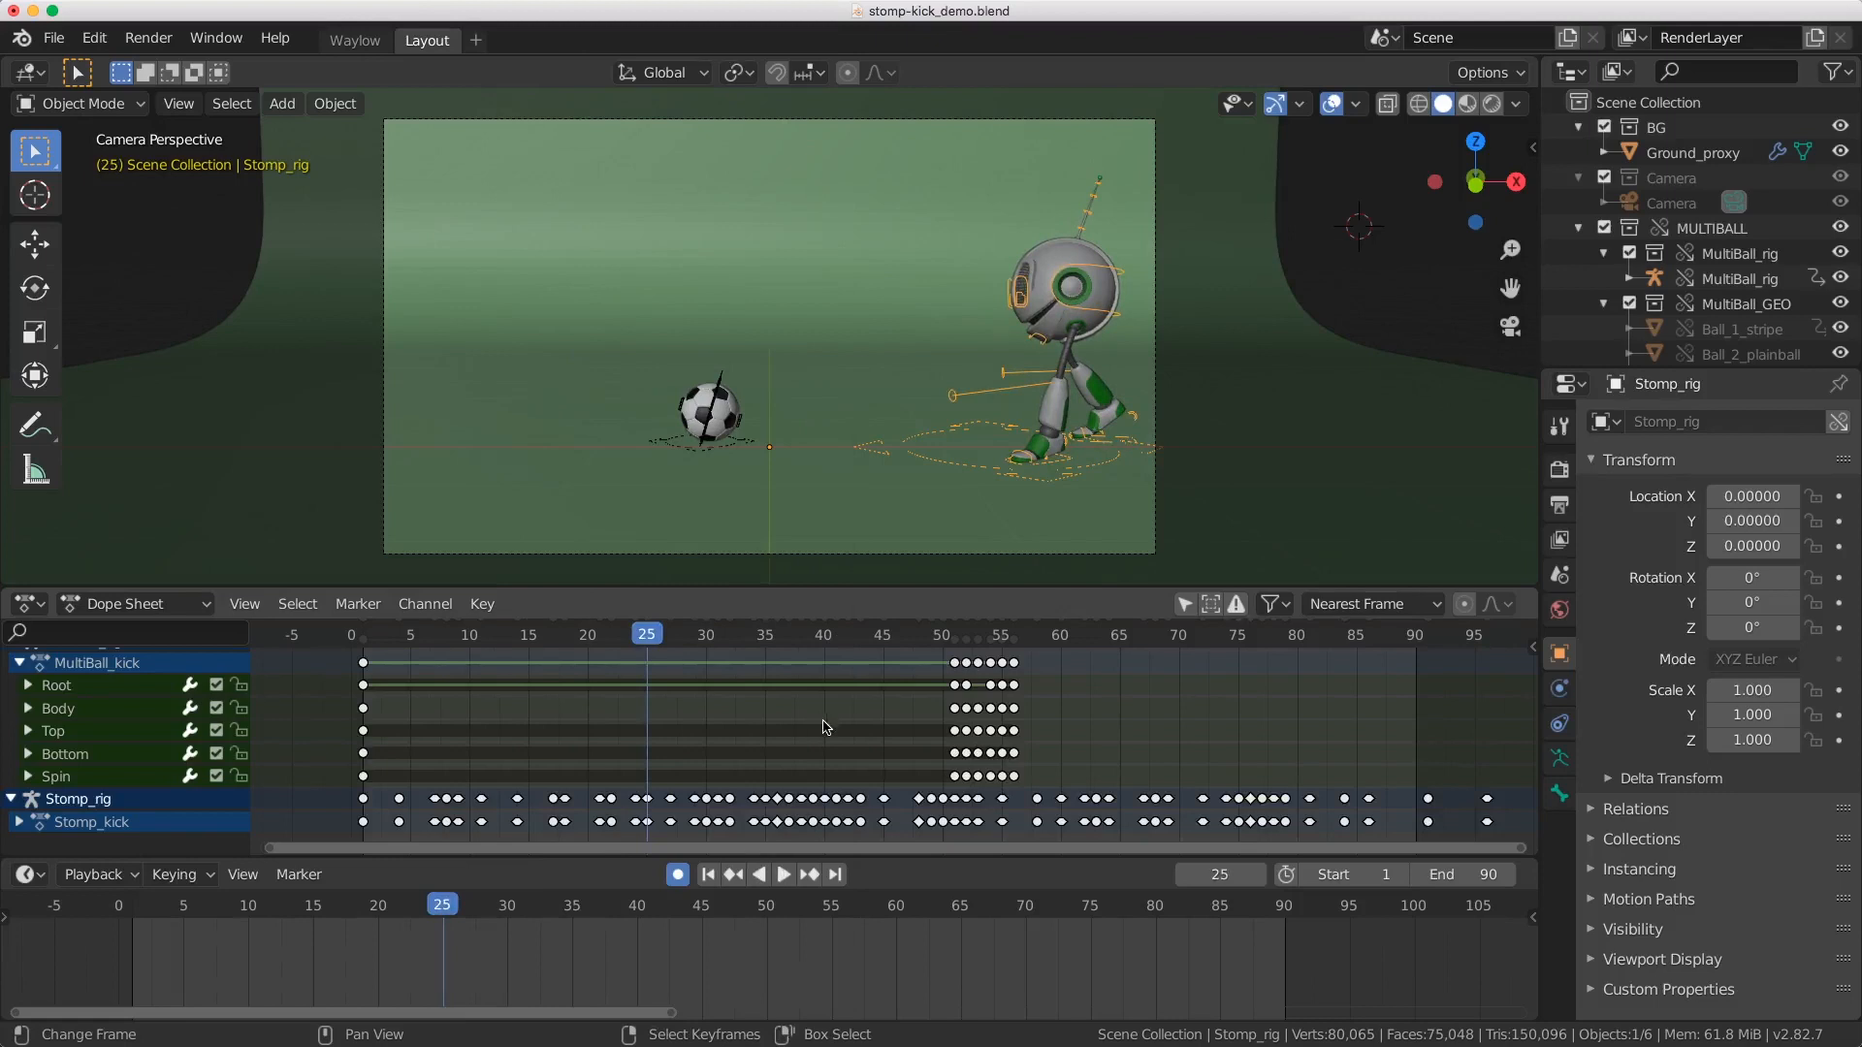
Step: Show and hide the sidebars of the Dope Sheet and the Timeline
click(1531, 645)
key(n)
key(n)
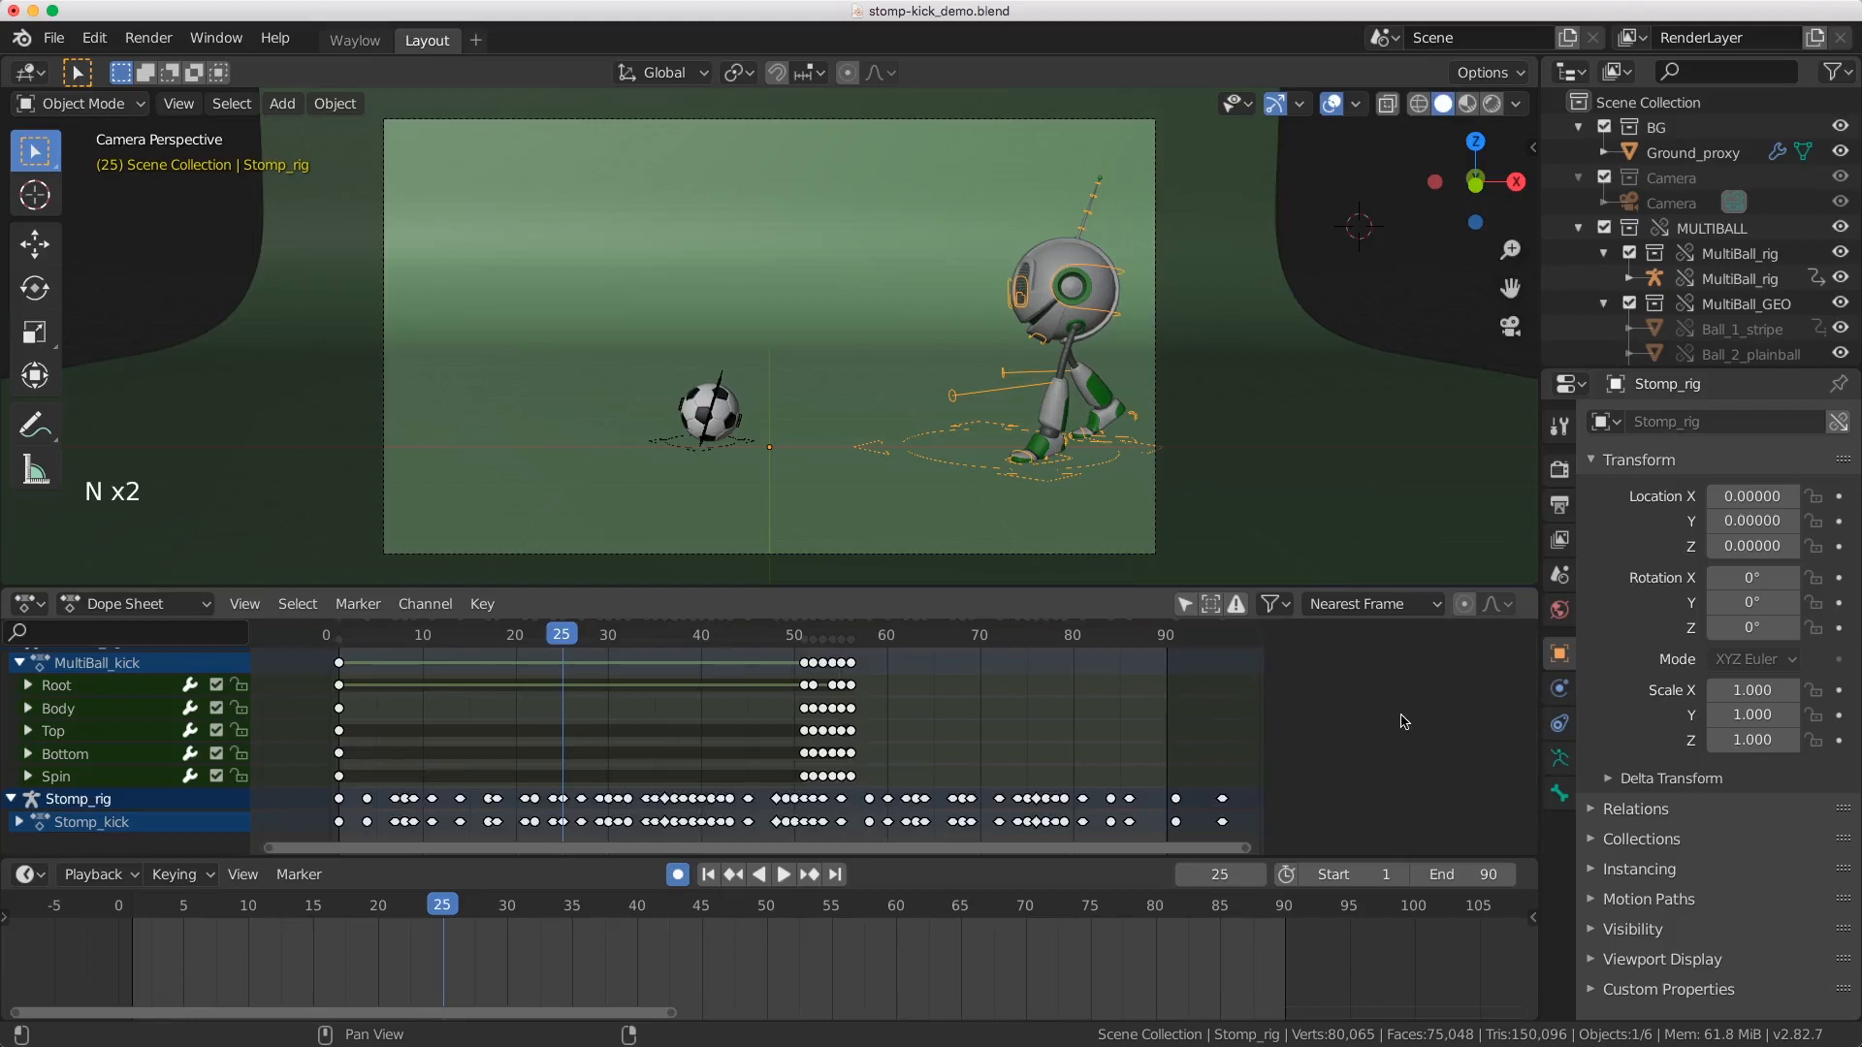
key(n)
key(n)
key(n)
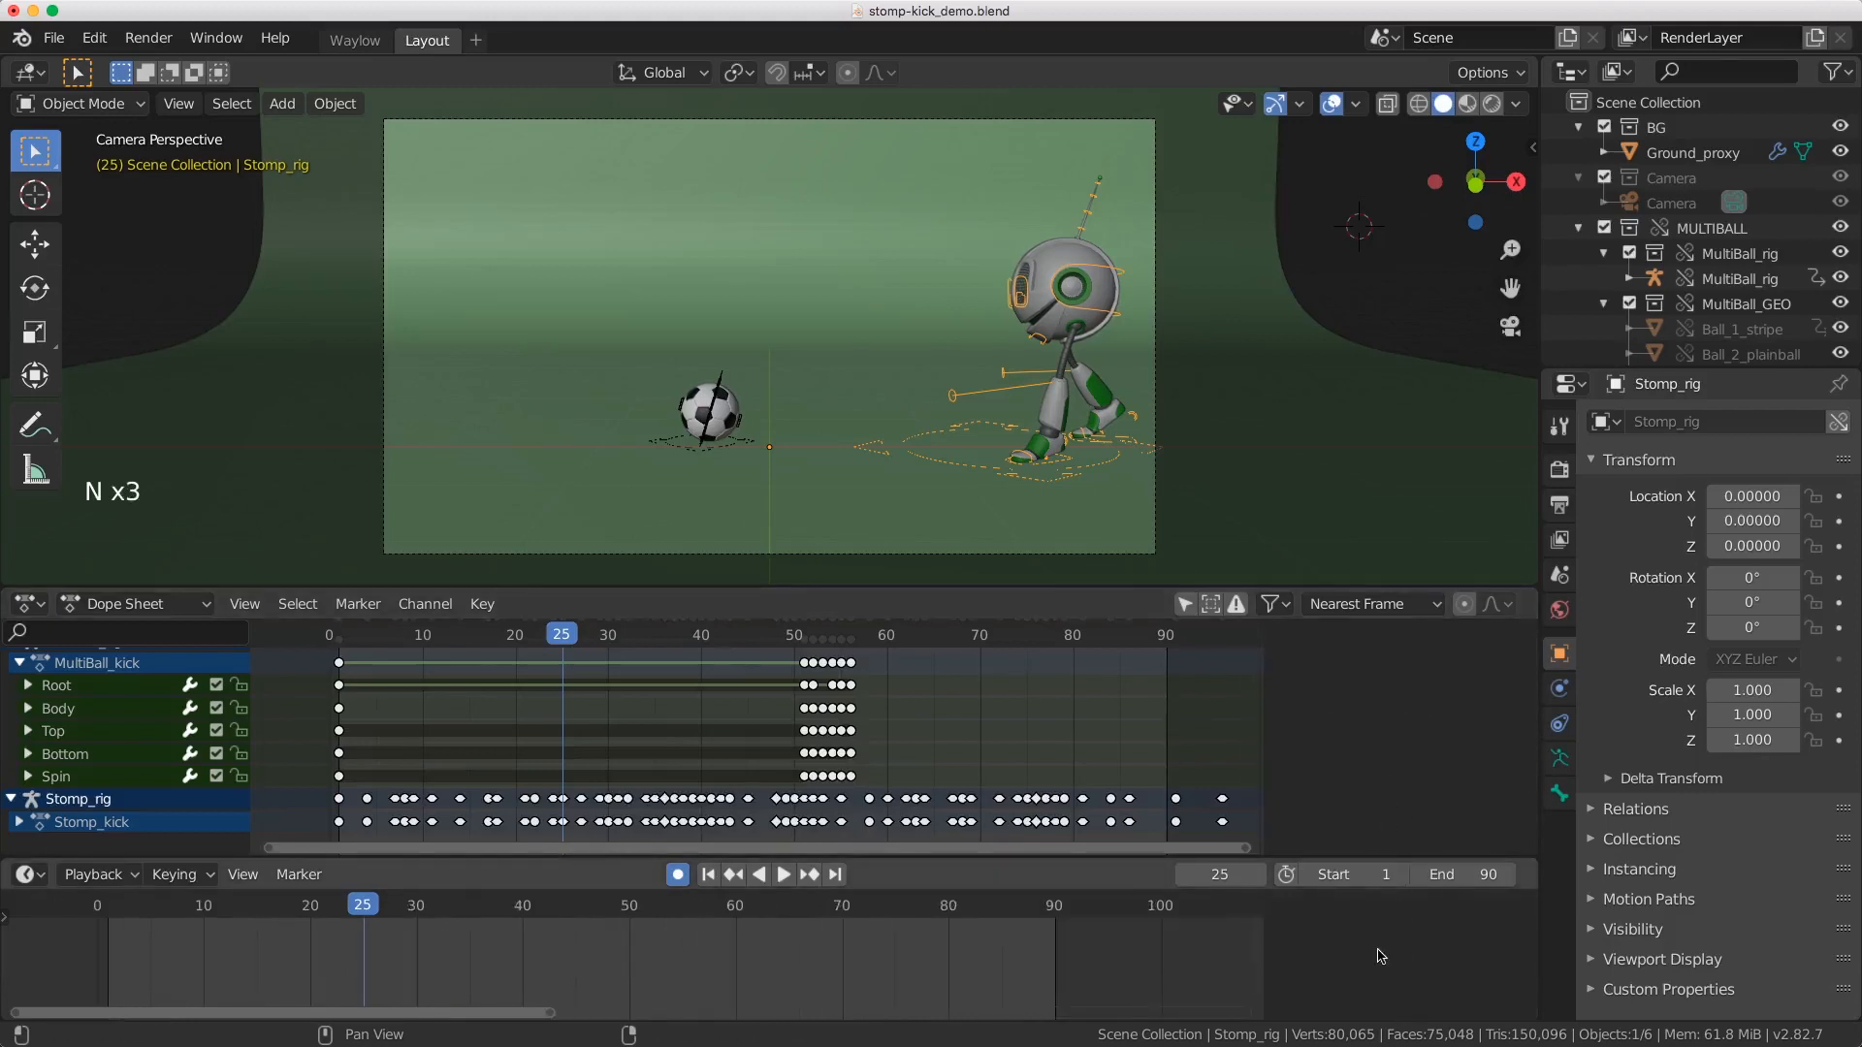
key(n)
key(n)
key(n)
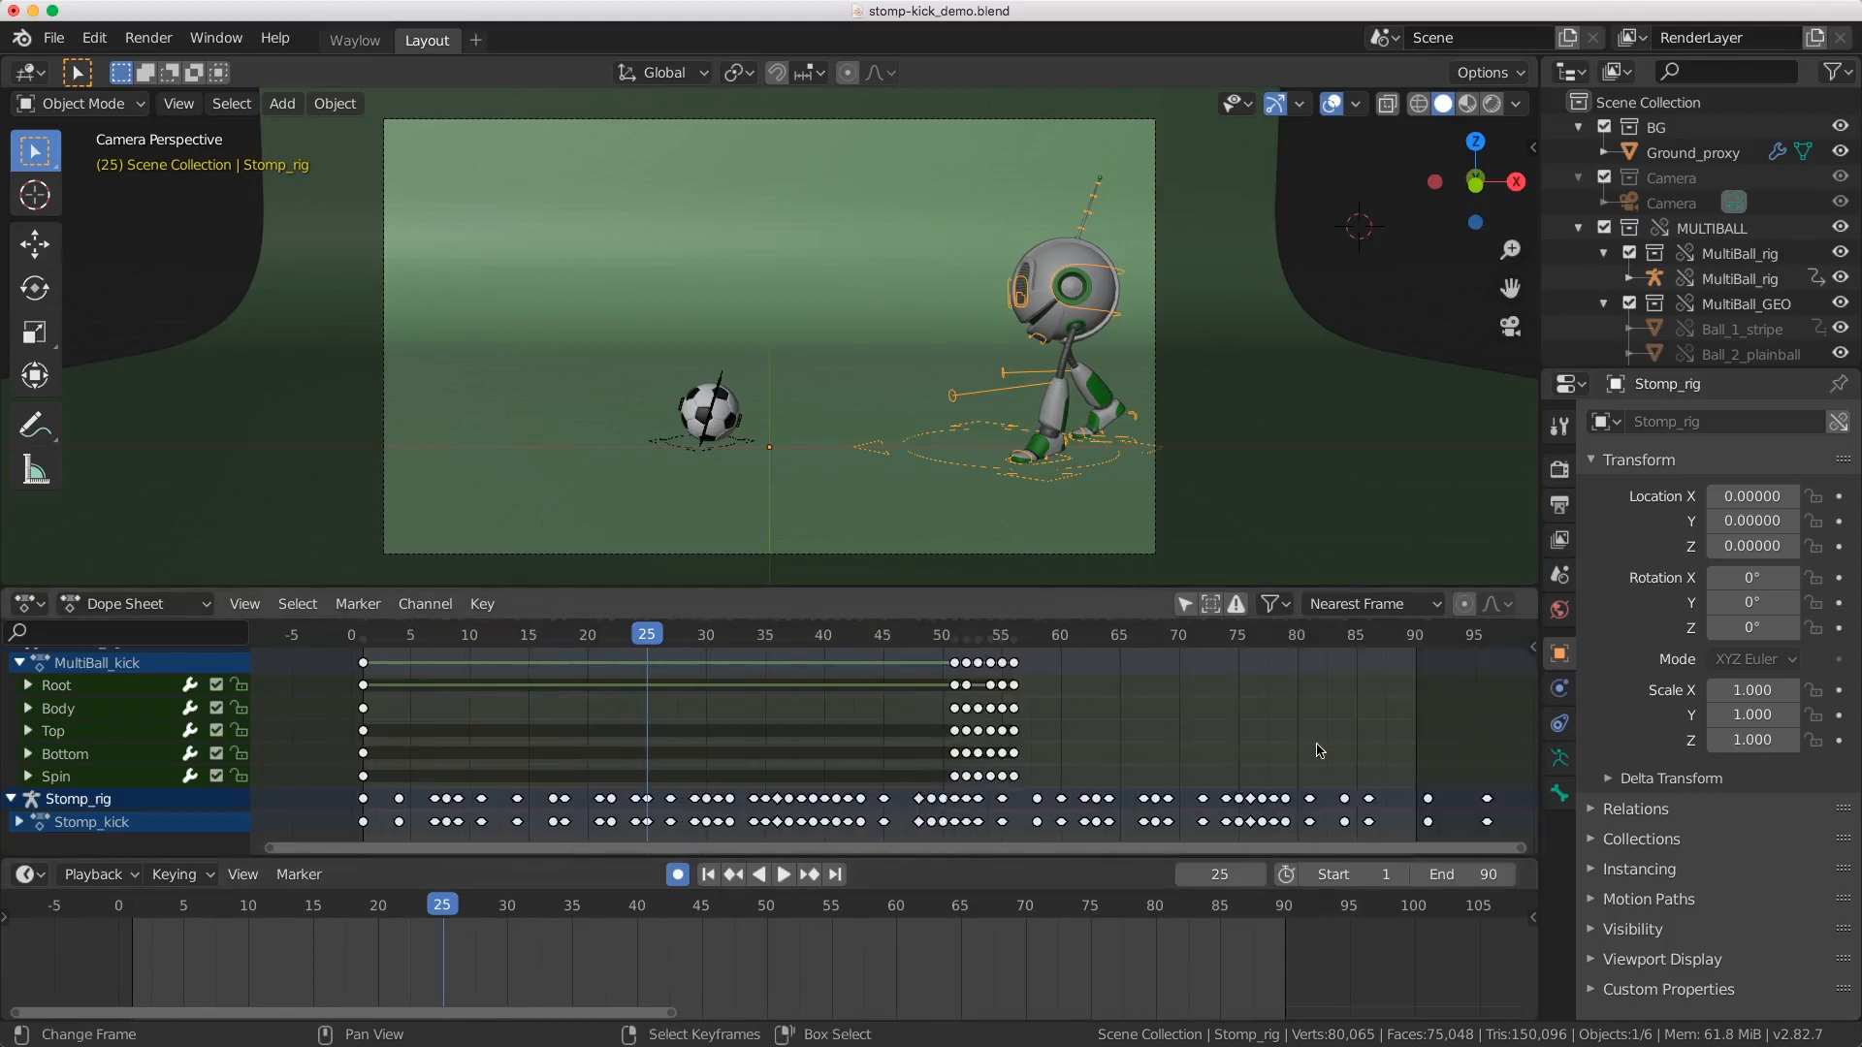
key(n)
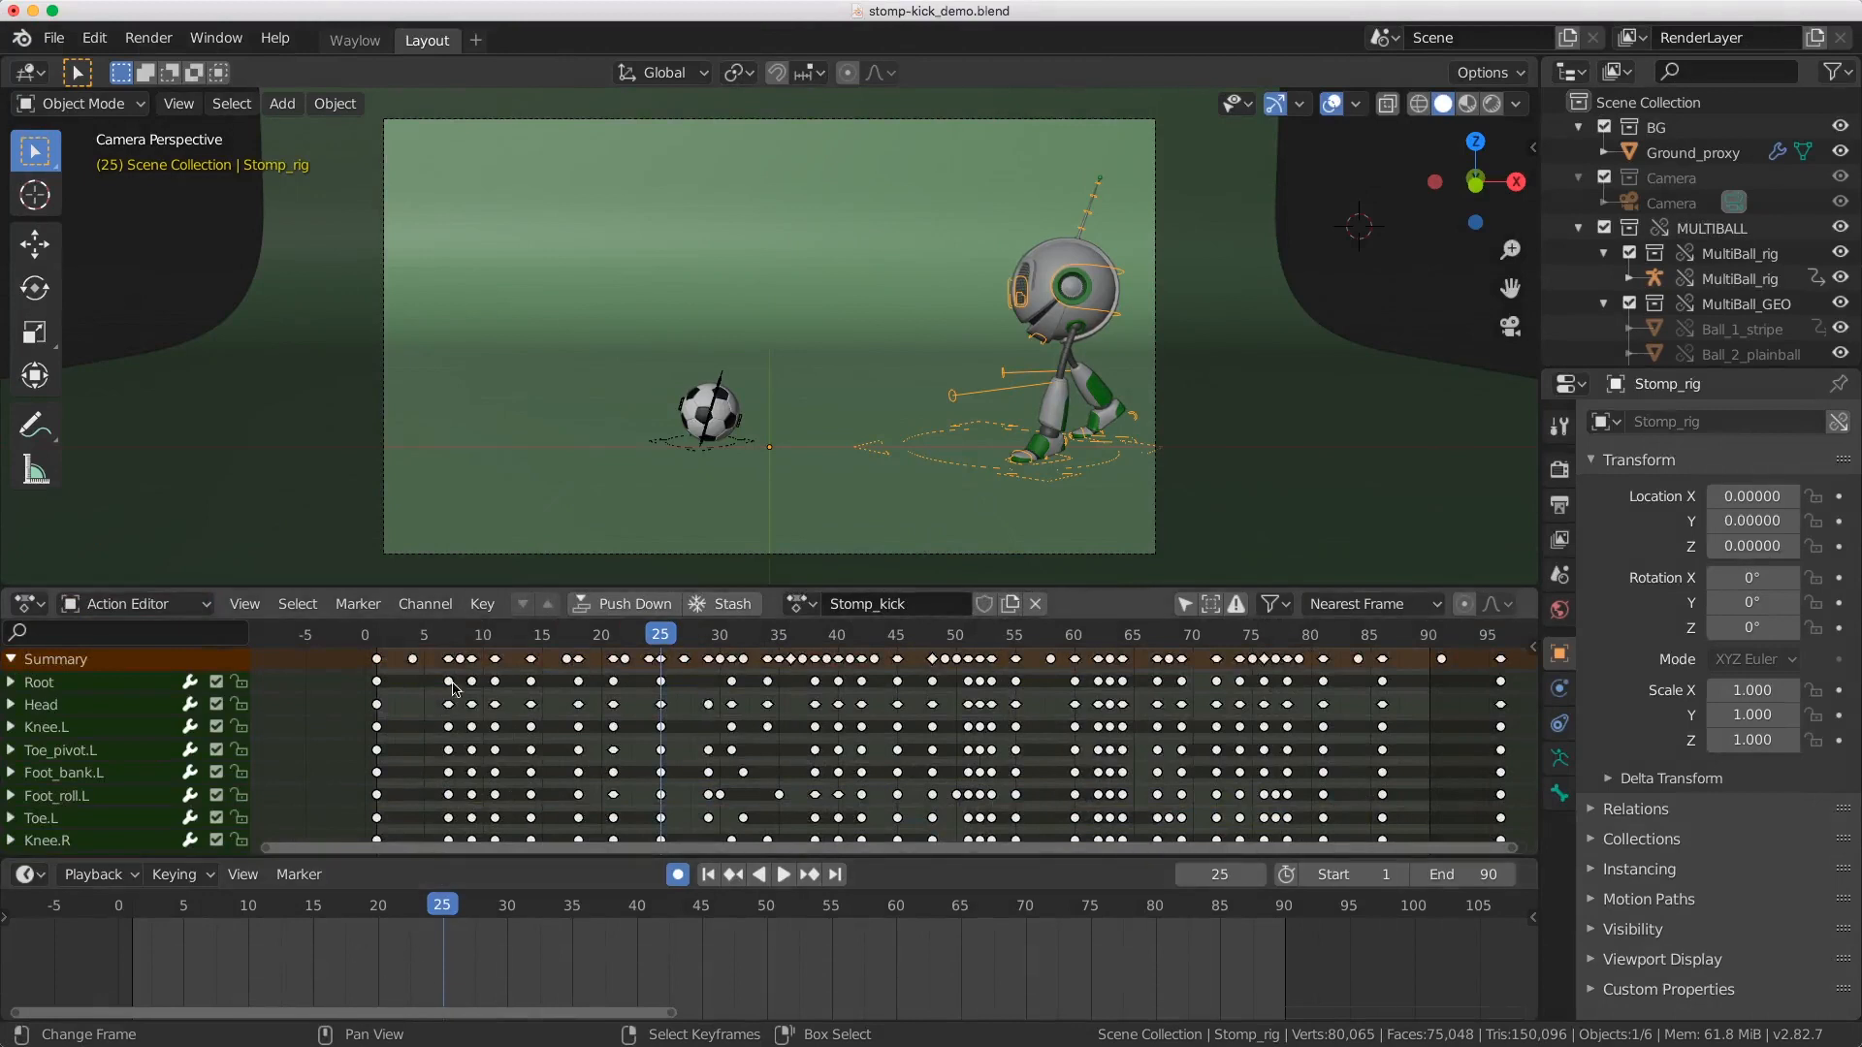
Step: Move the Action Editor's playhead to frame 4 and toggle the selection of all Stomp_kick keyframes
scroll(489, 699, up, 2)
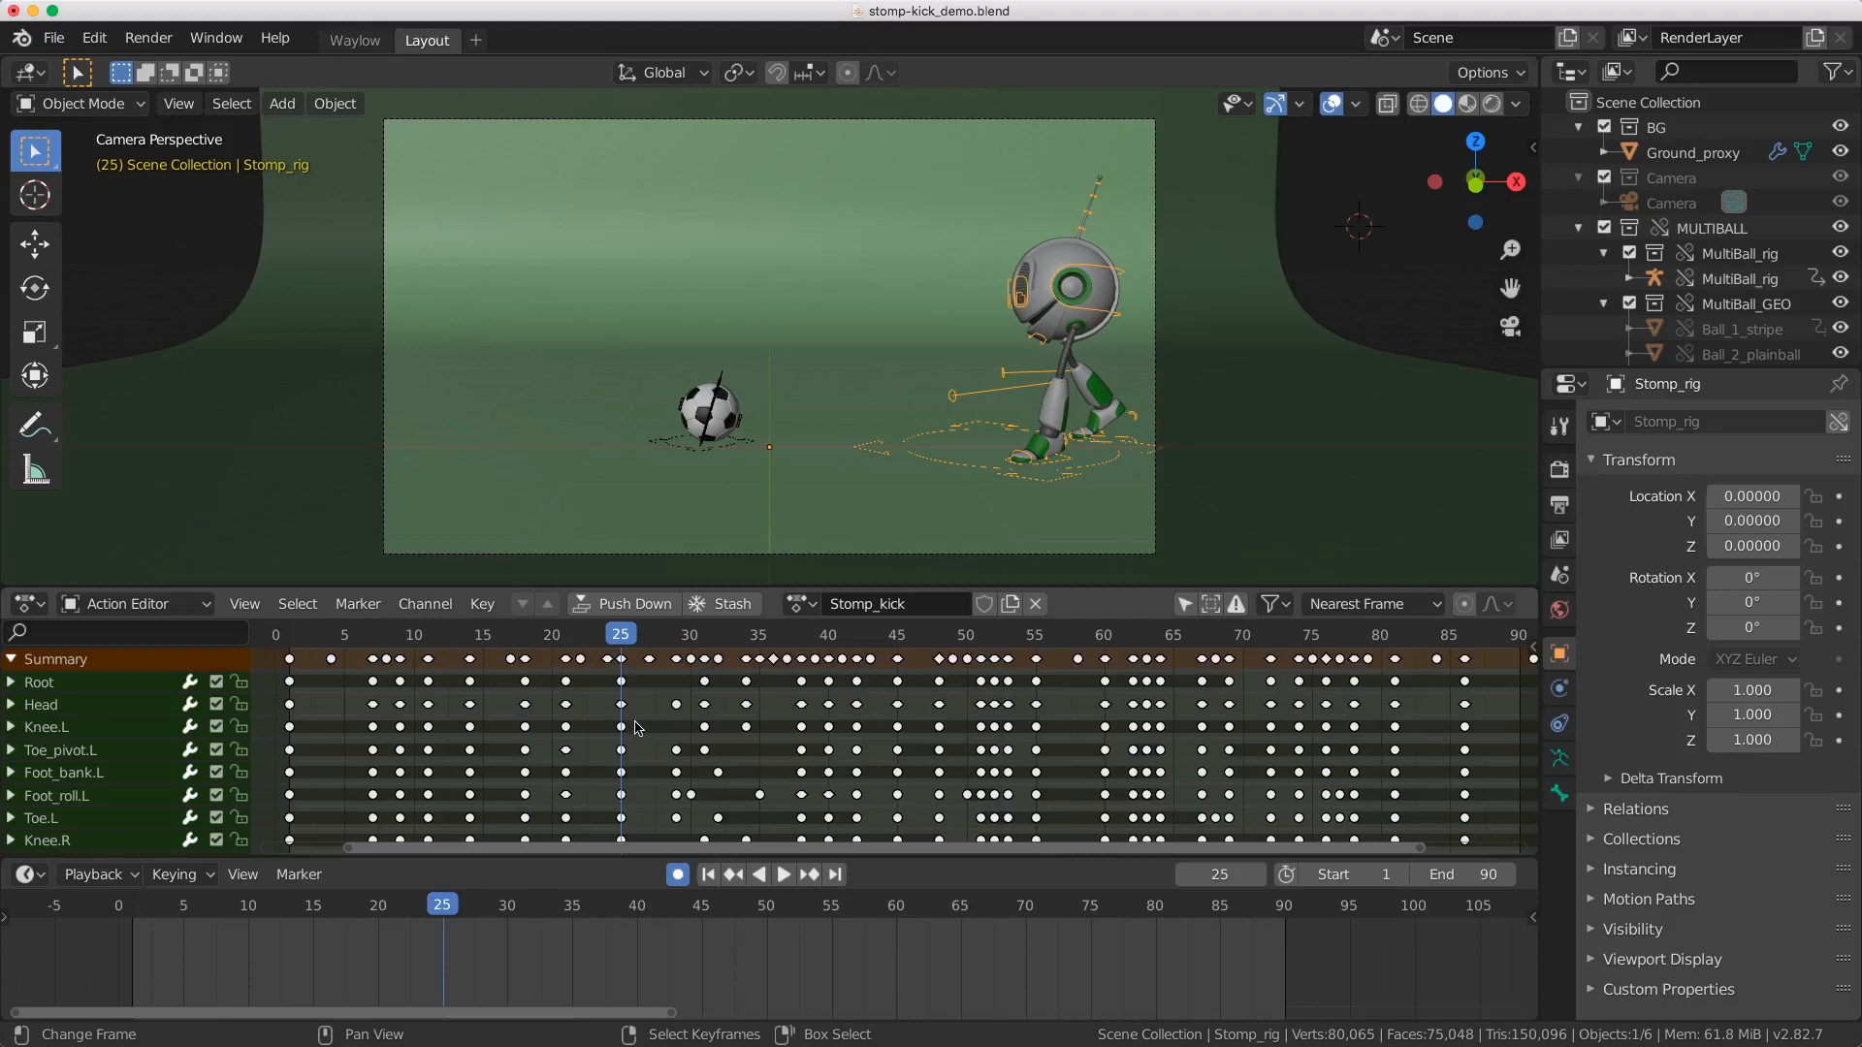
scroll(582, 726, down, 2)
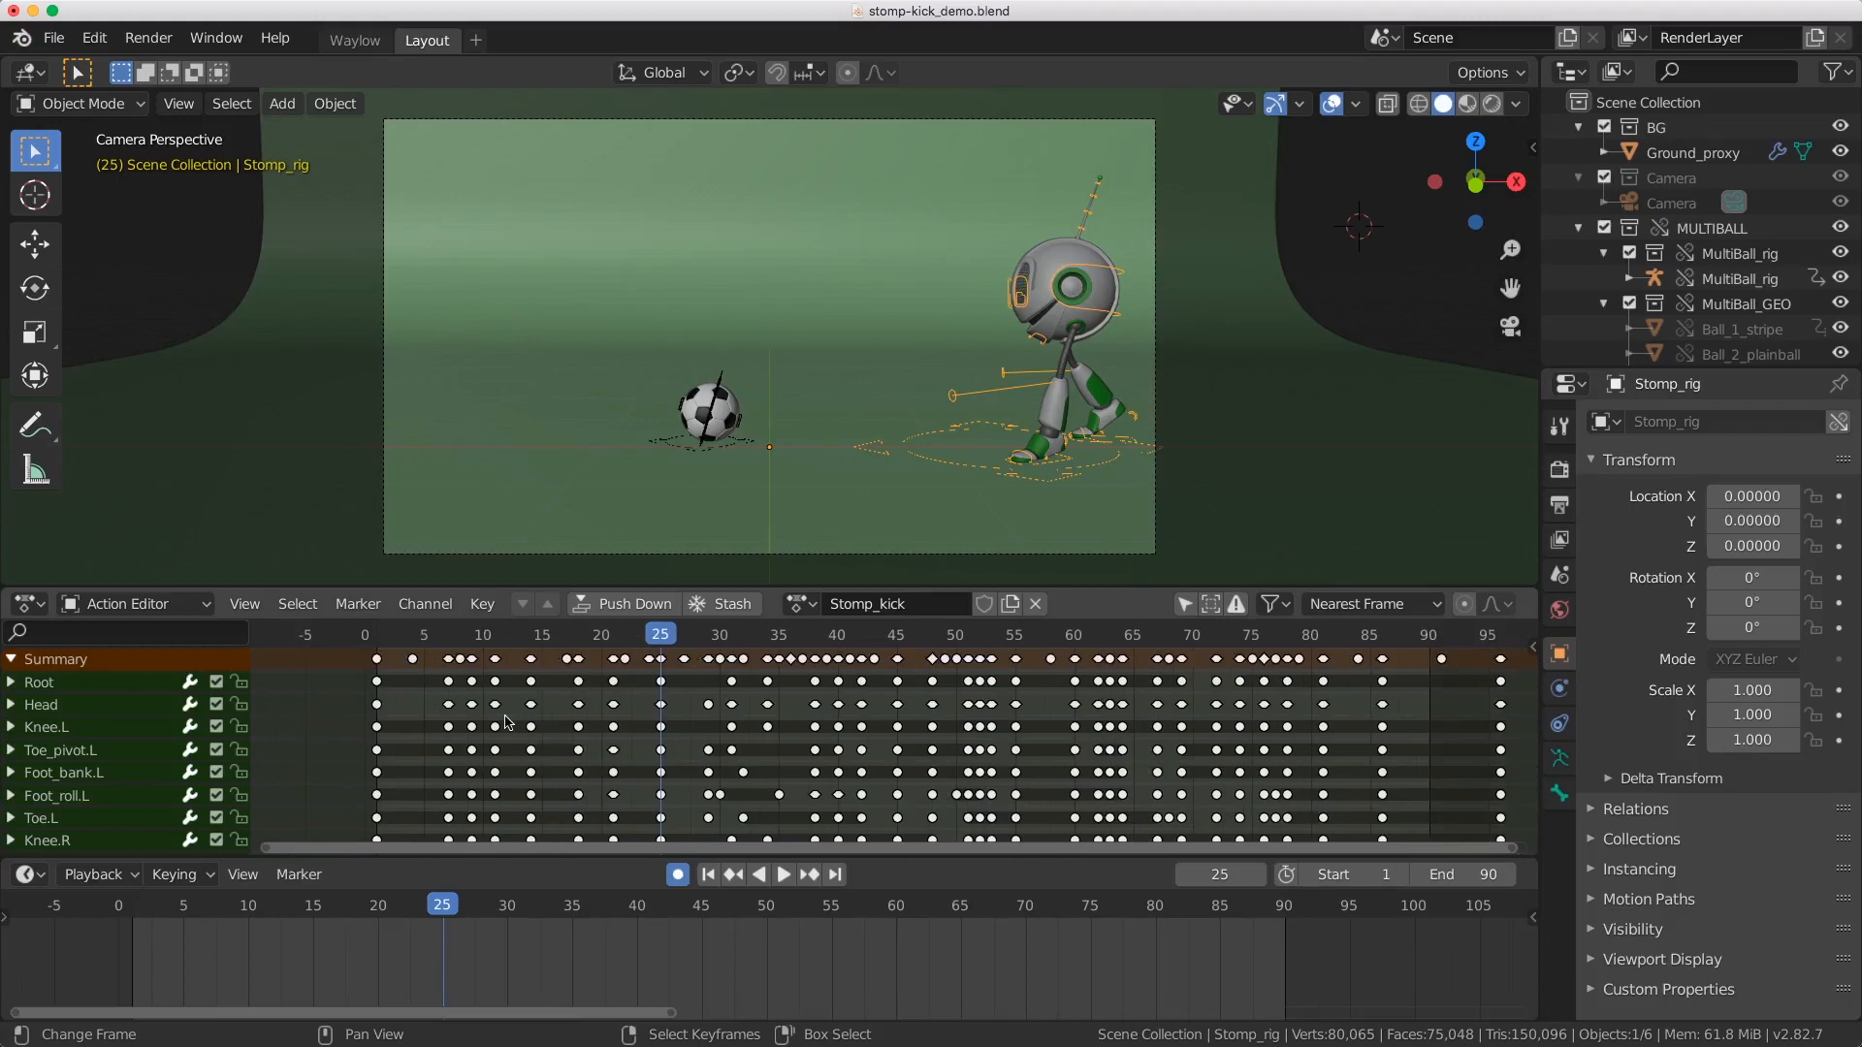
click(412, 759)
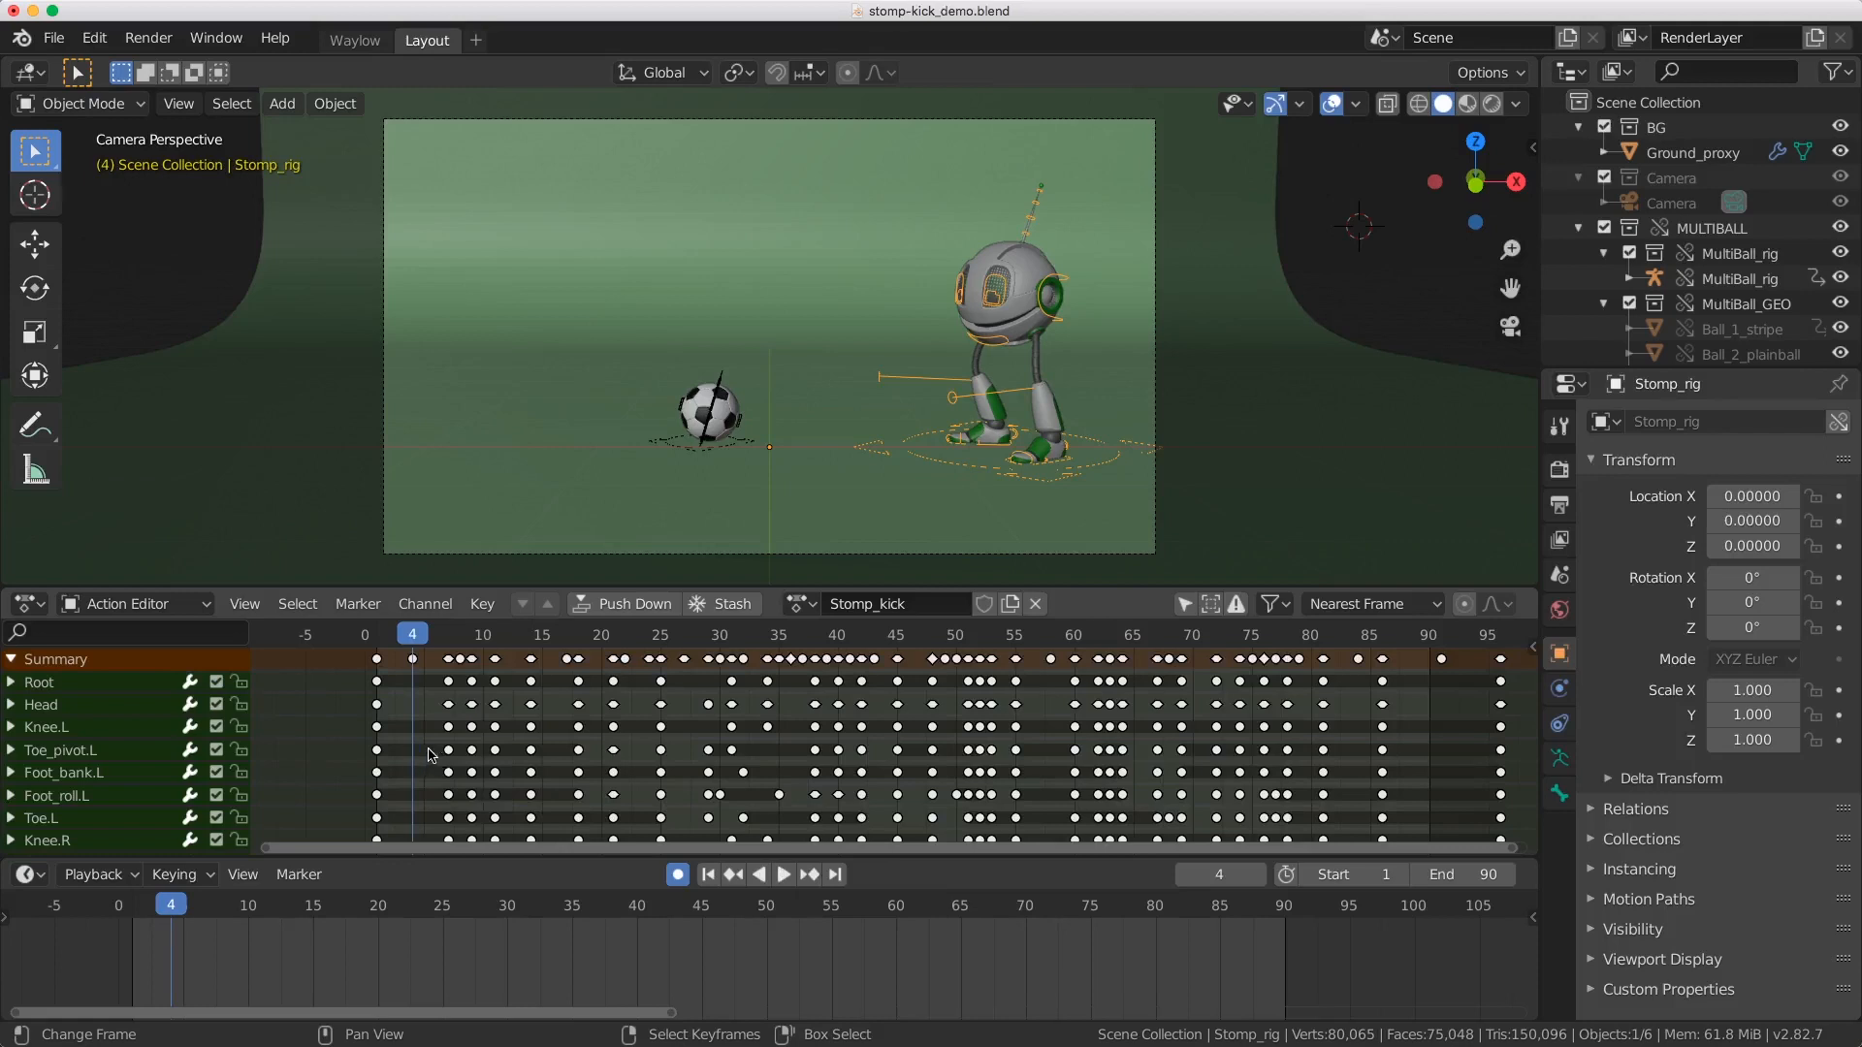
key(a)
key(a)
key(a)
key(a)
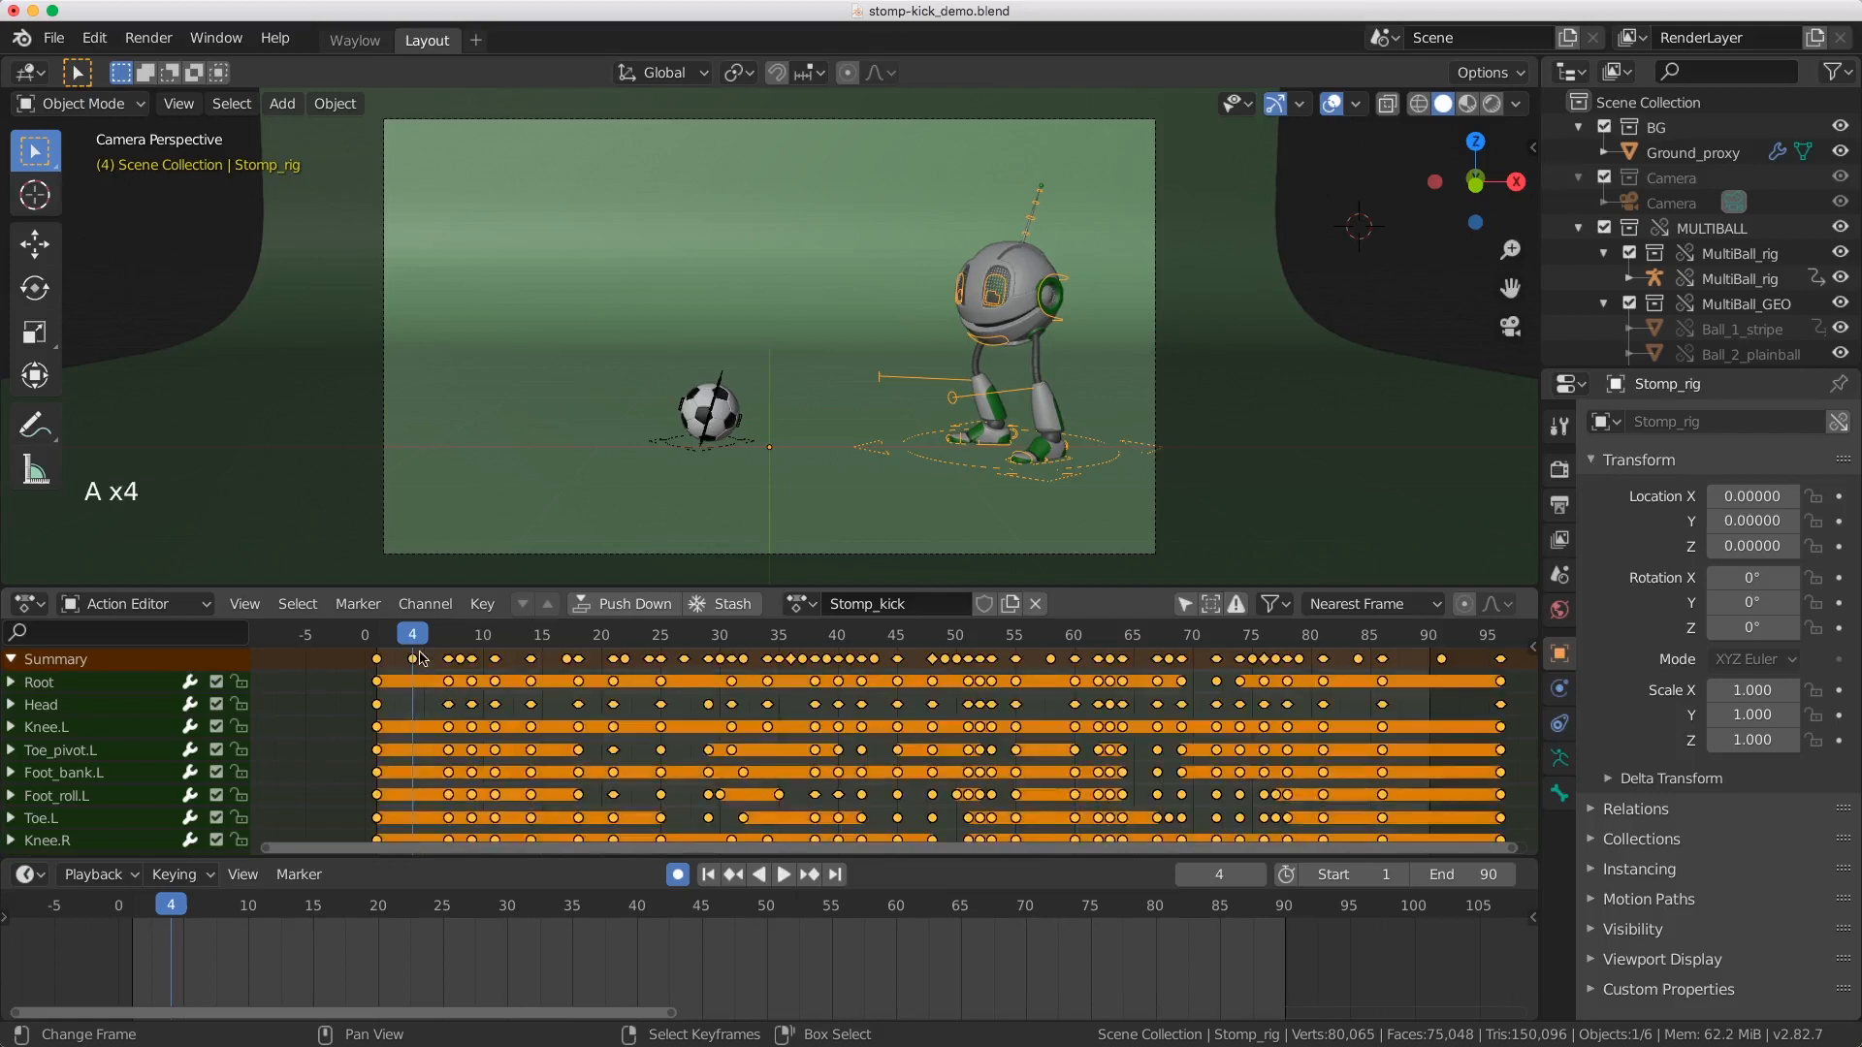
Step: Select the Summary keyframe at frame 4 and try moving it about 3 frames later
right_click(415, 661)
key(g)
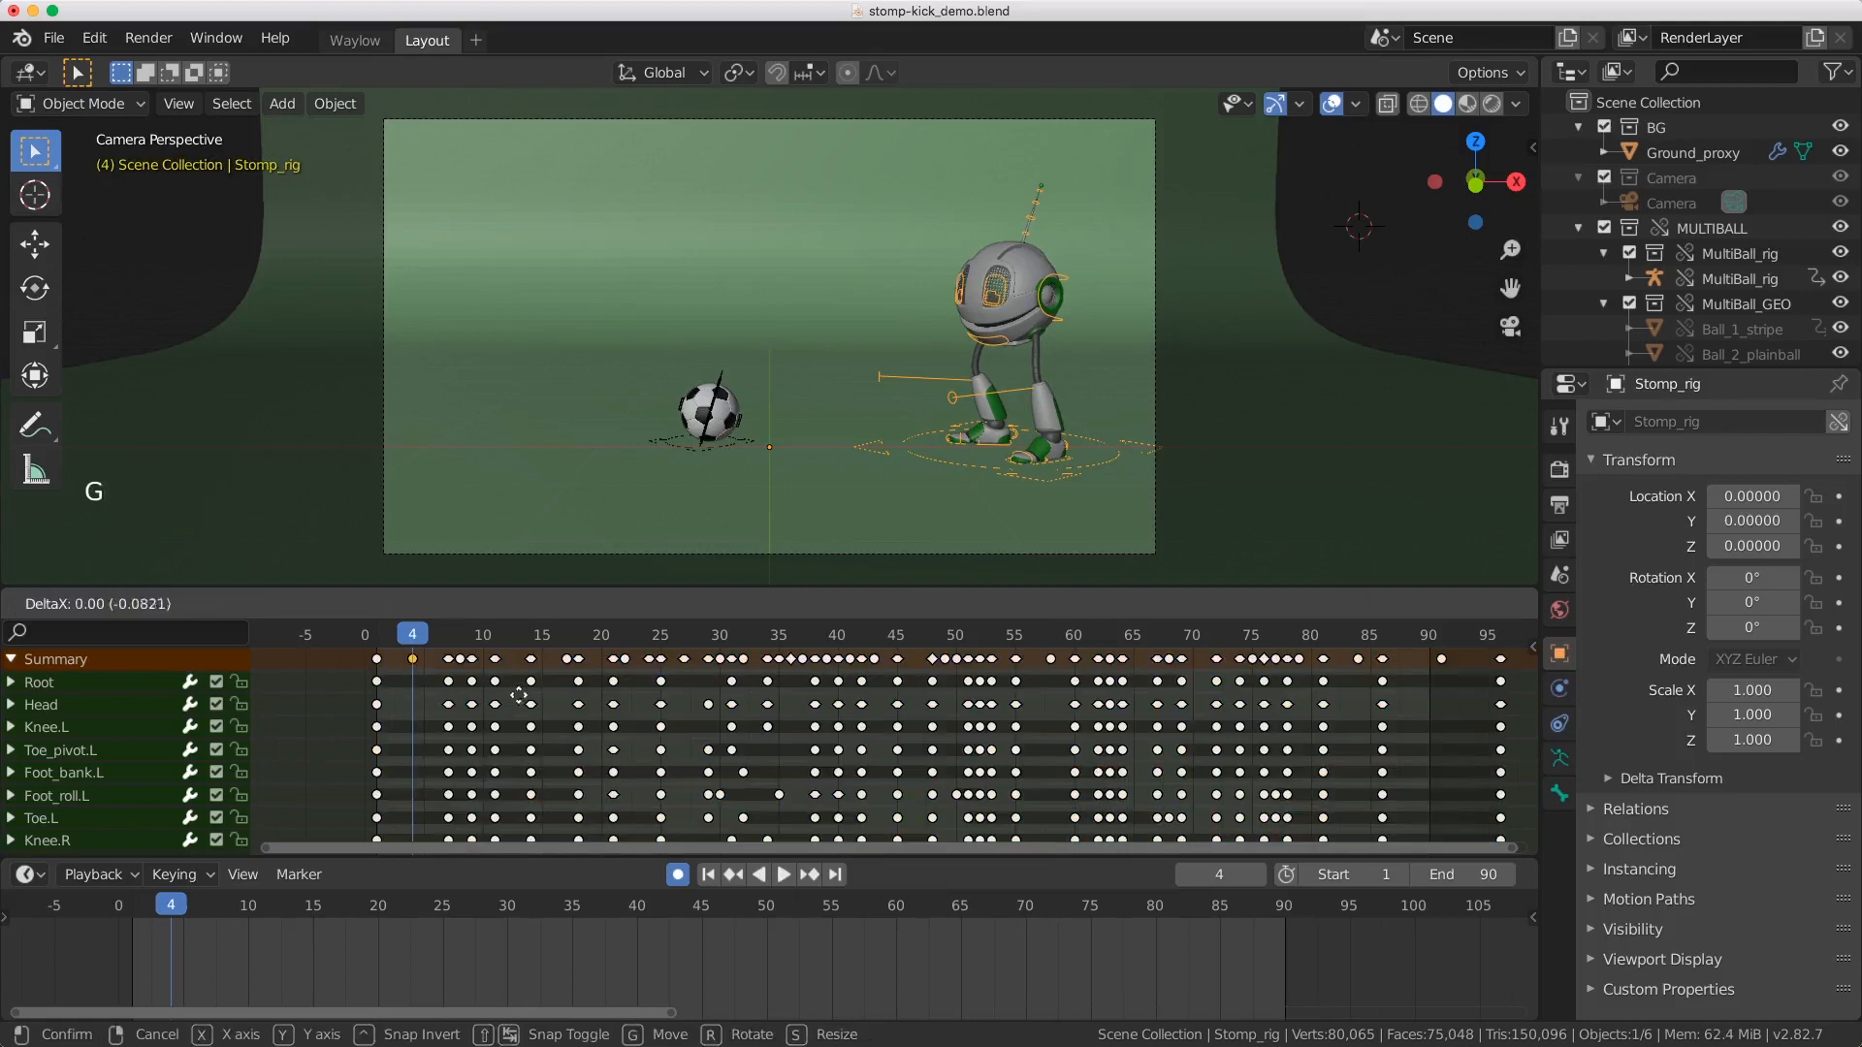
right_click(509, 700)
key(g)
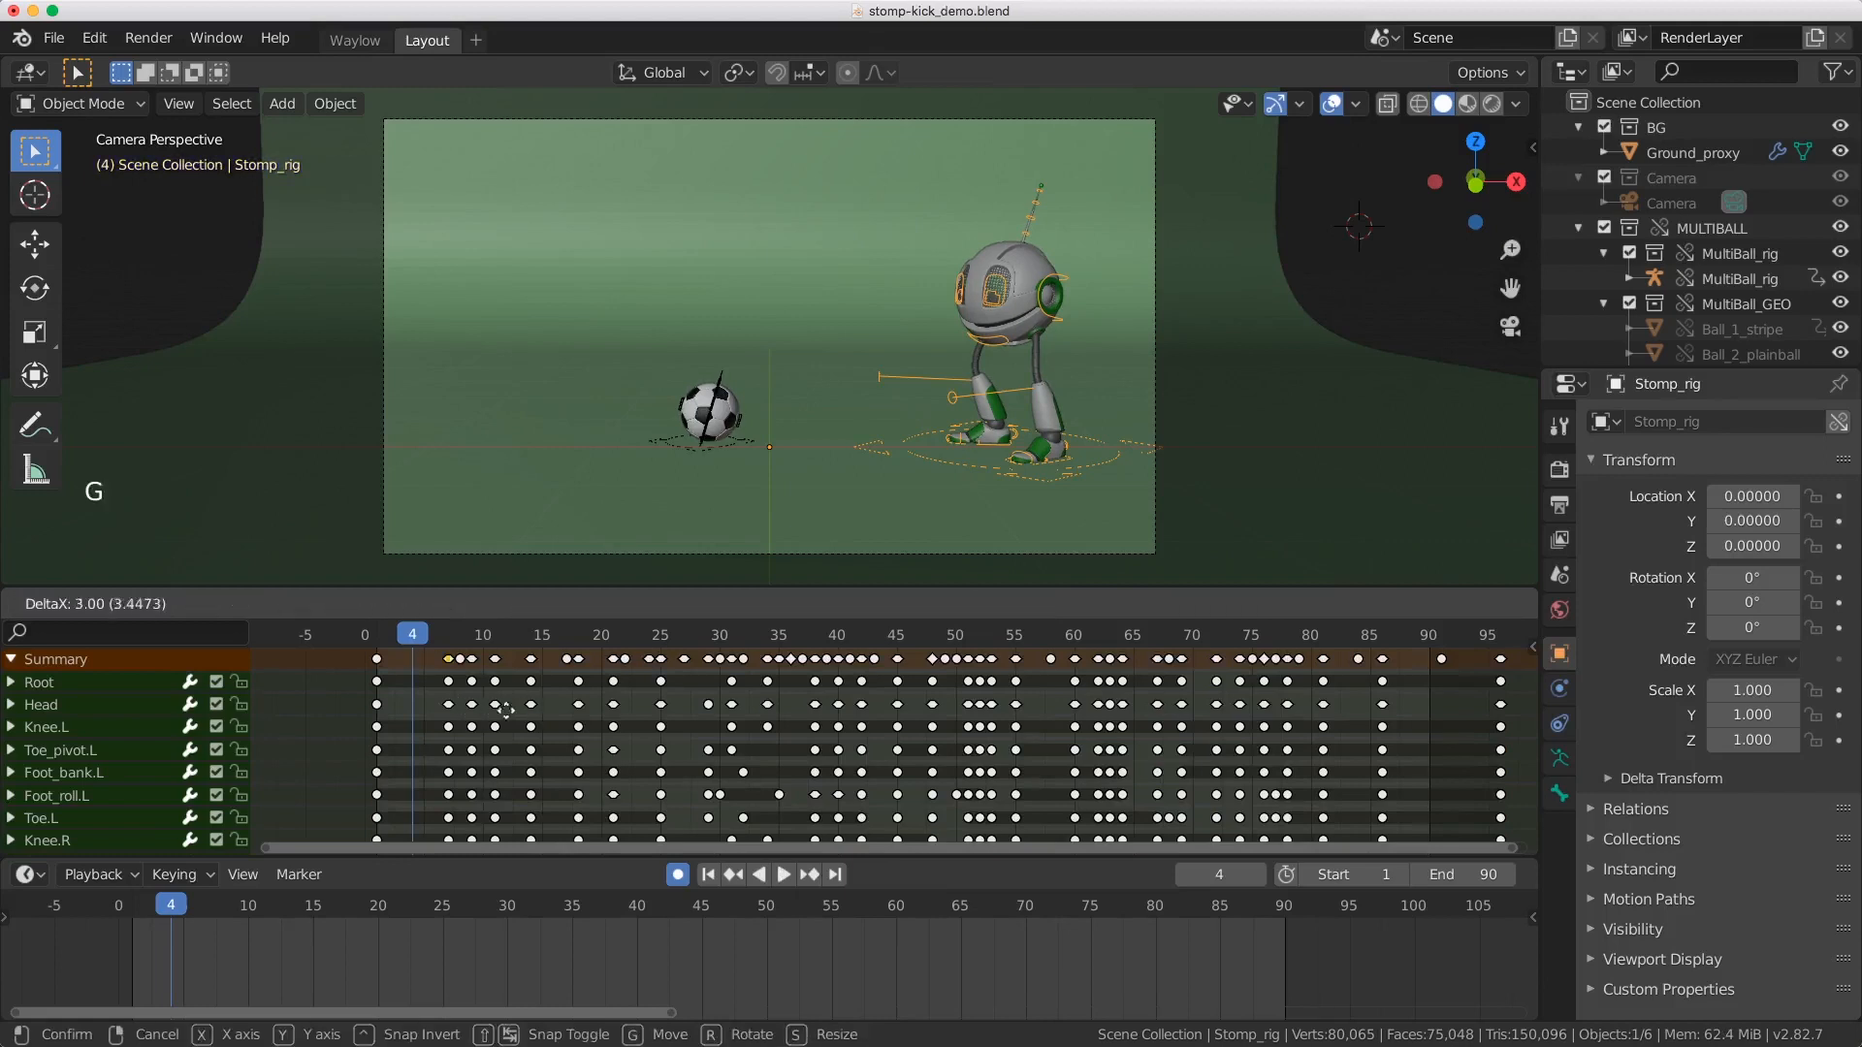
right_click(508, 712)
Step: Select all Stomp_kick keyframes and try scaling them around the playhead at frames 4 and 39
key(a)
key(a)
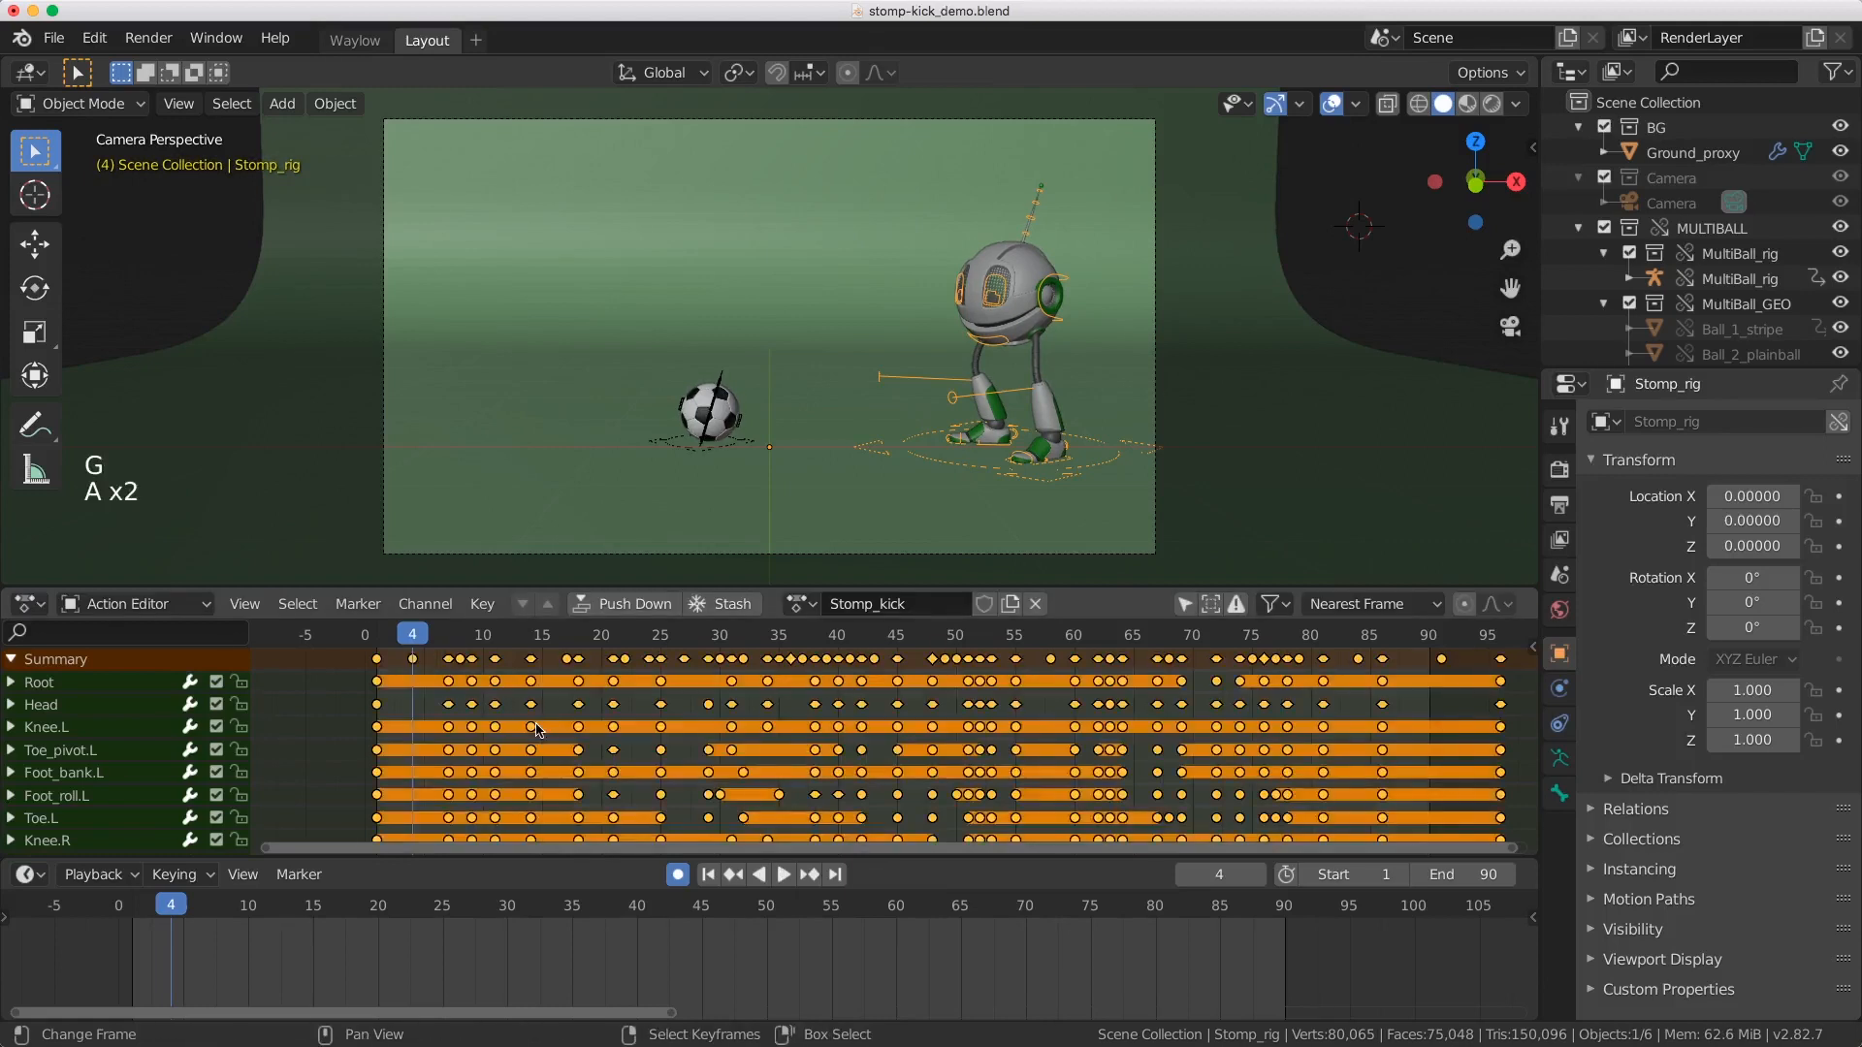
key(s)
right_click(322, 699)
drag(448, 678, 842, 712)
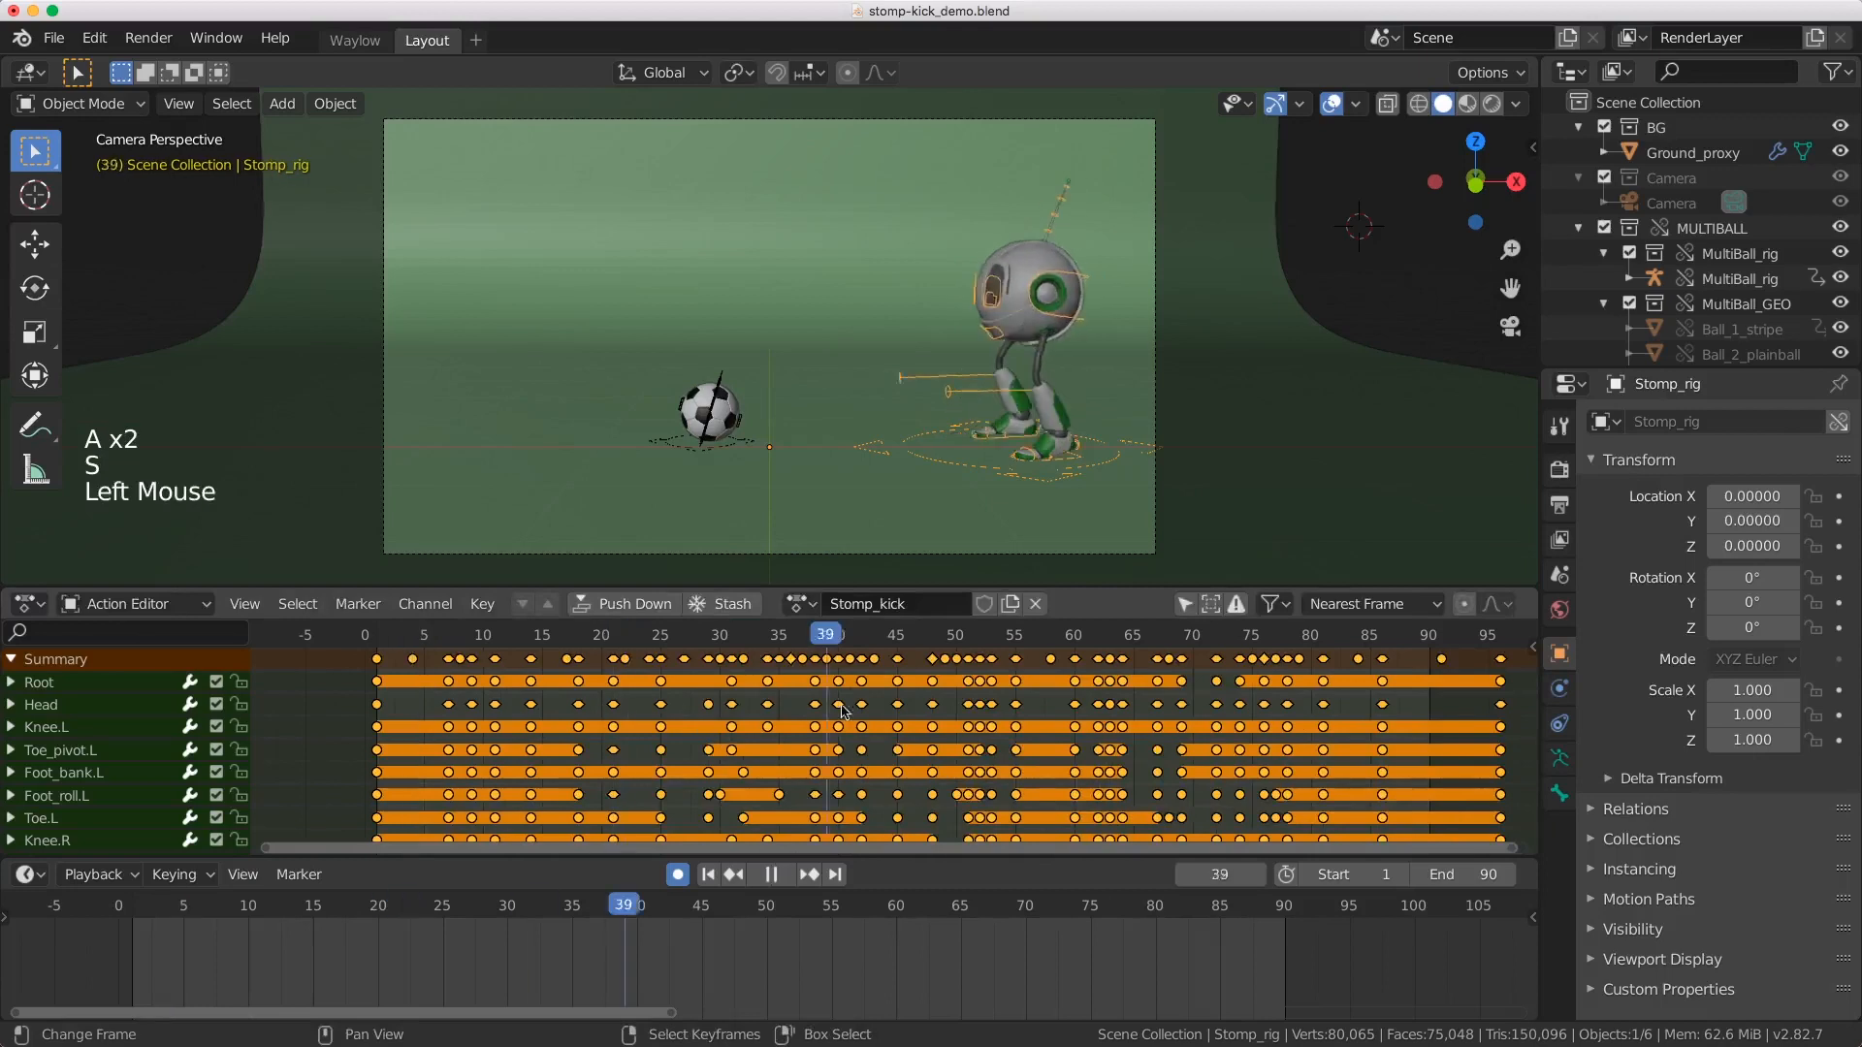
key(s)
right_click(846, 708)
Step: Try extending the selected keyframes from the playhead at frames 40 and 41
click(847, 706)
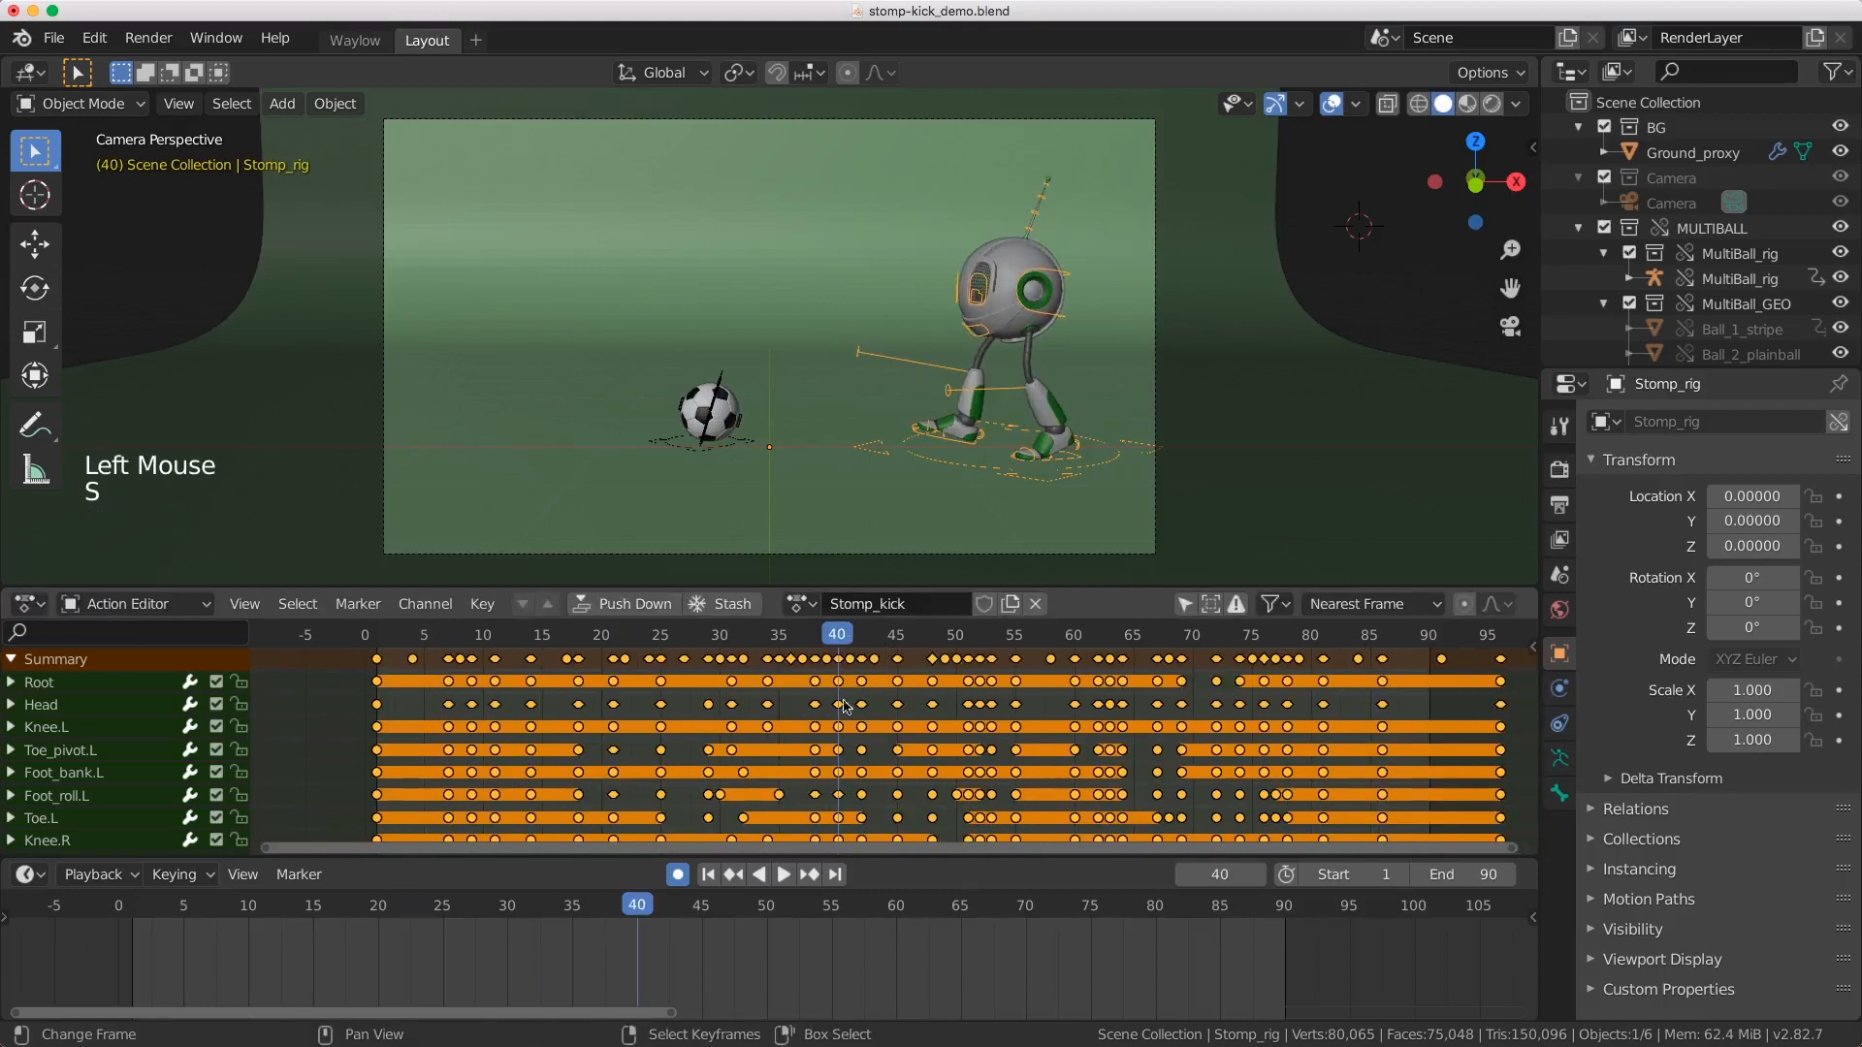
key(e)
right_click(850, 711)
click(855, 714)
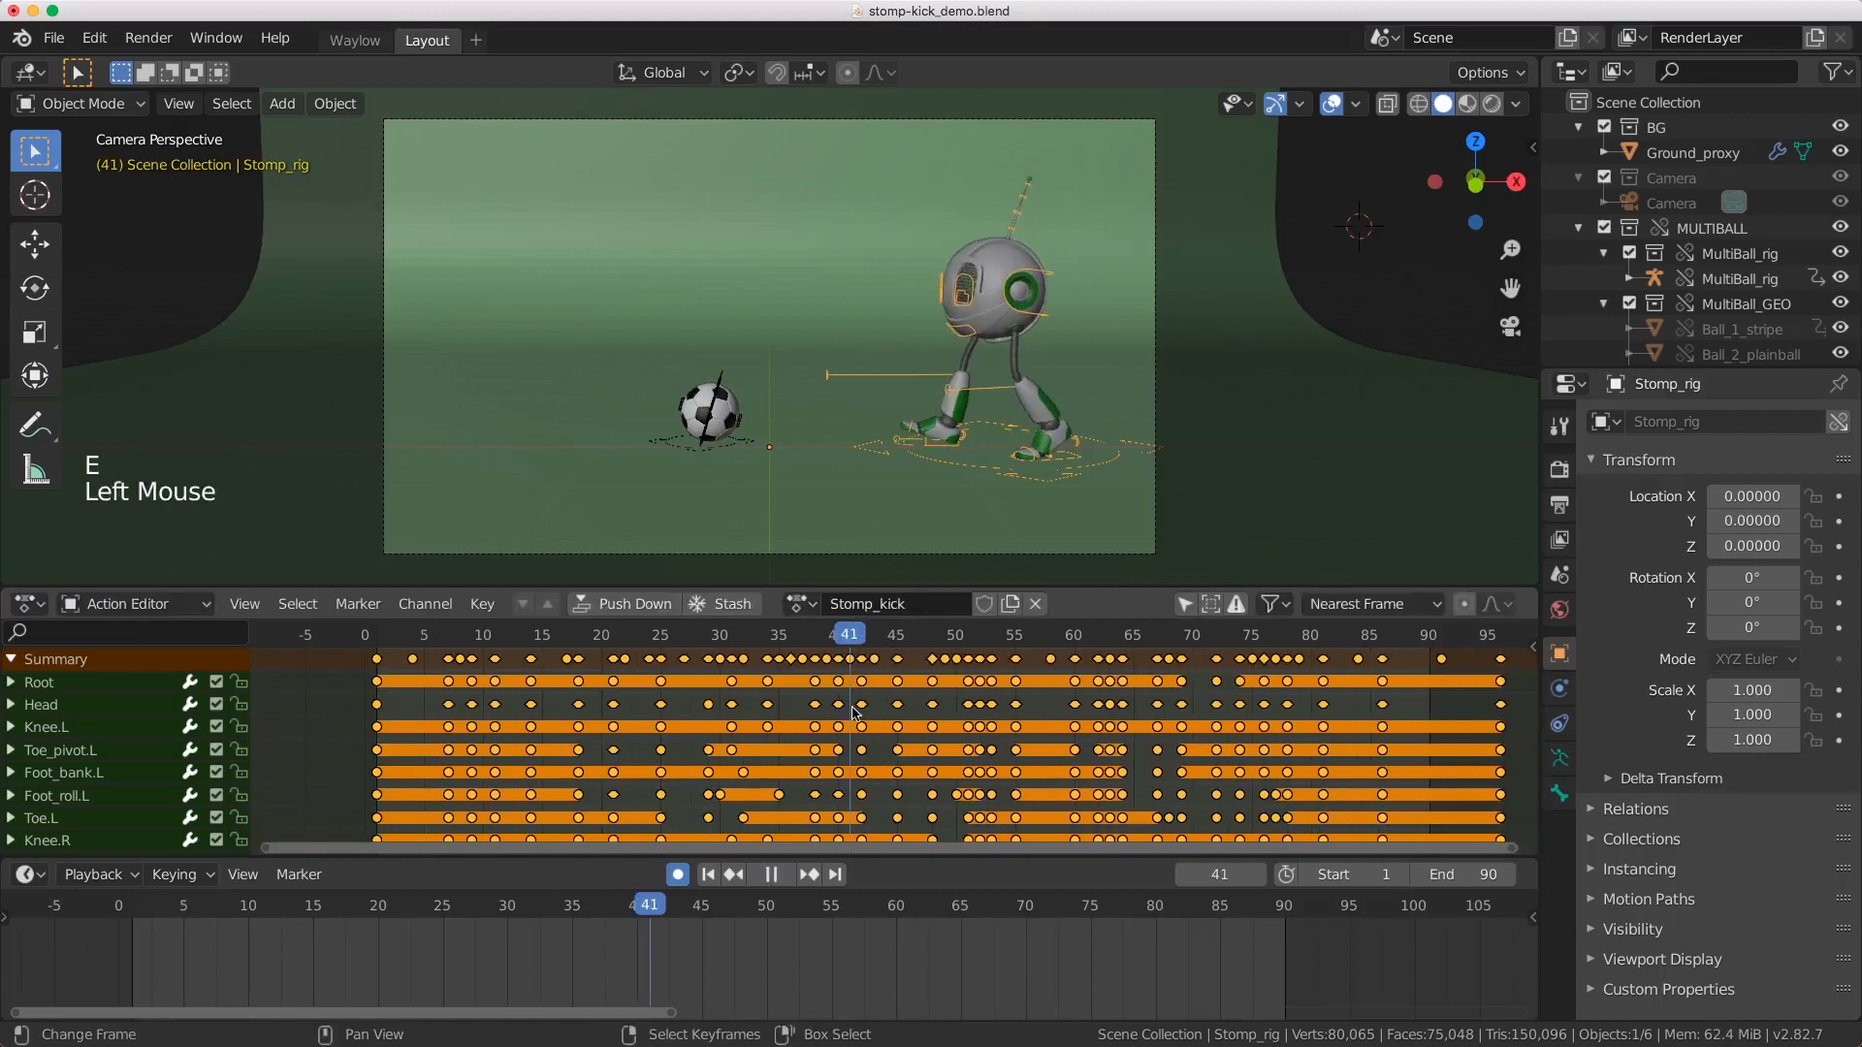
key(e)
right_click(968, 709)
Step: Set the scene's start frame to 13 and its end frame to 48 from the playhead's position
middle_drag(970, 710, 888, 768)
key(Home)
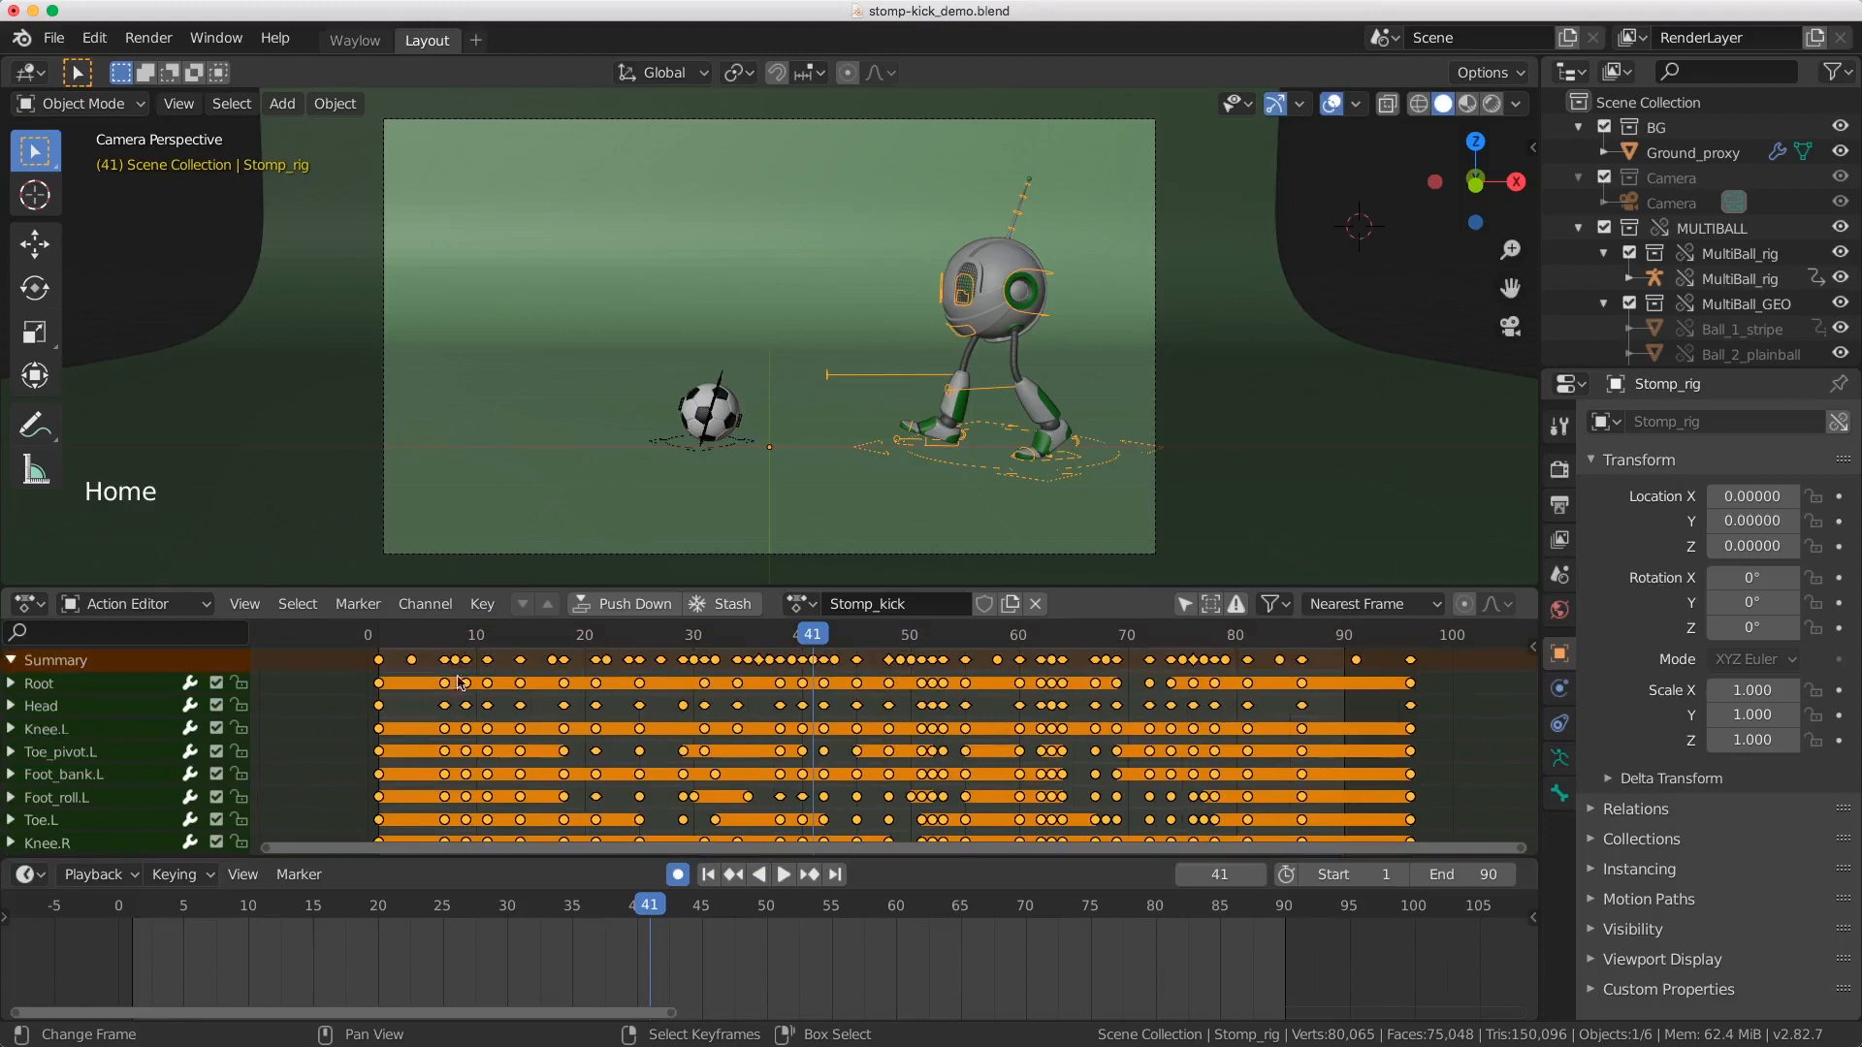
mouse_move(267, 846)
mouse_down()
mouse_move(393, 846)
mouse_move(275, 836)
mouse_up()
click(510, 737)
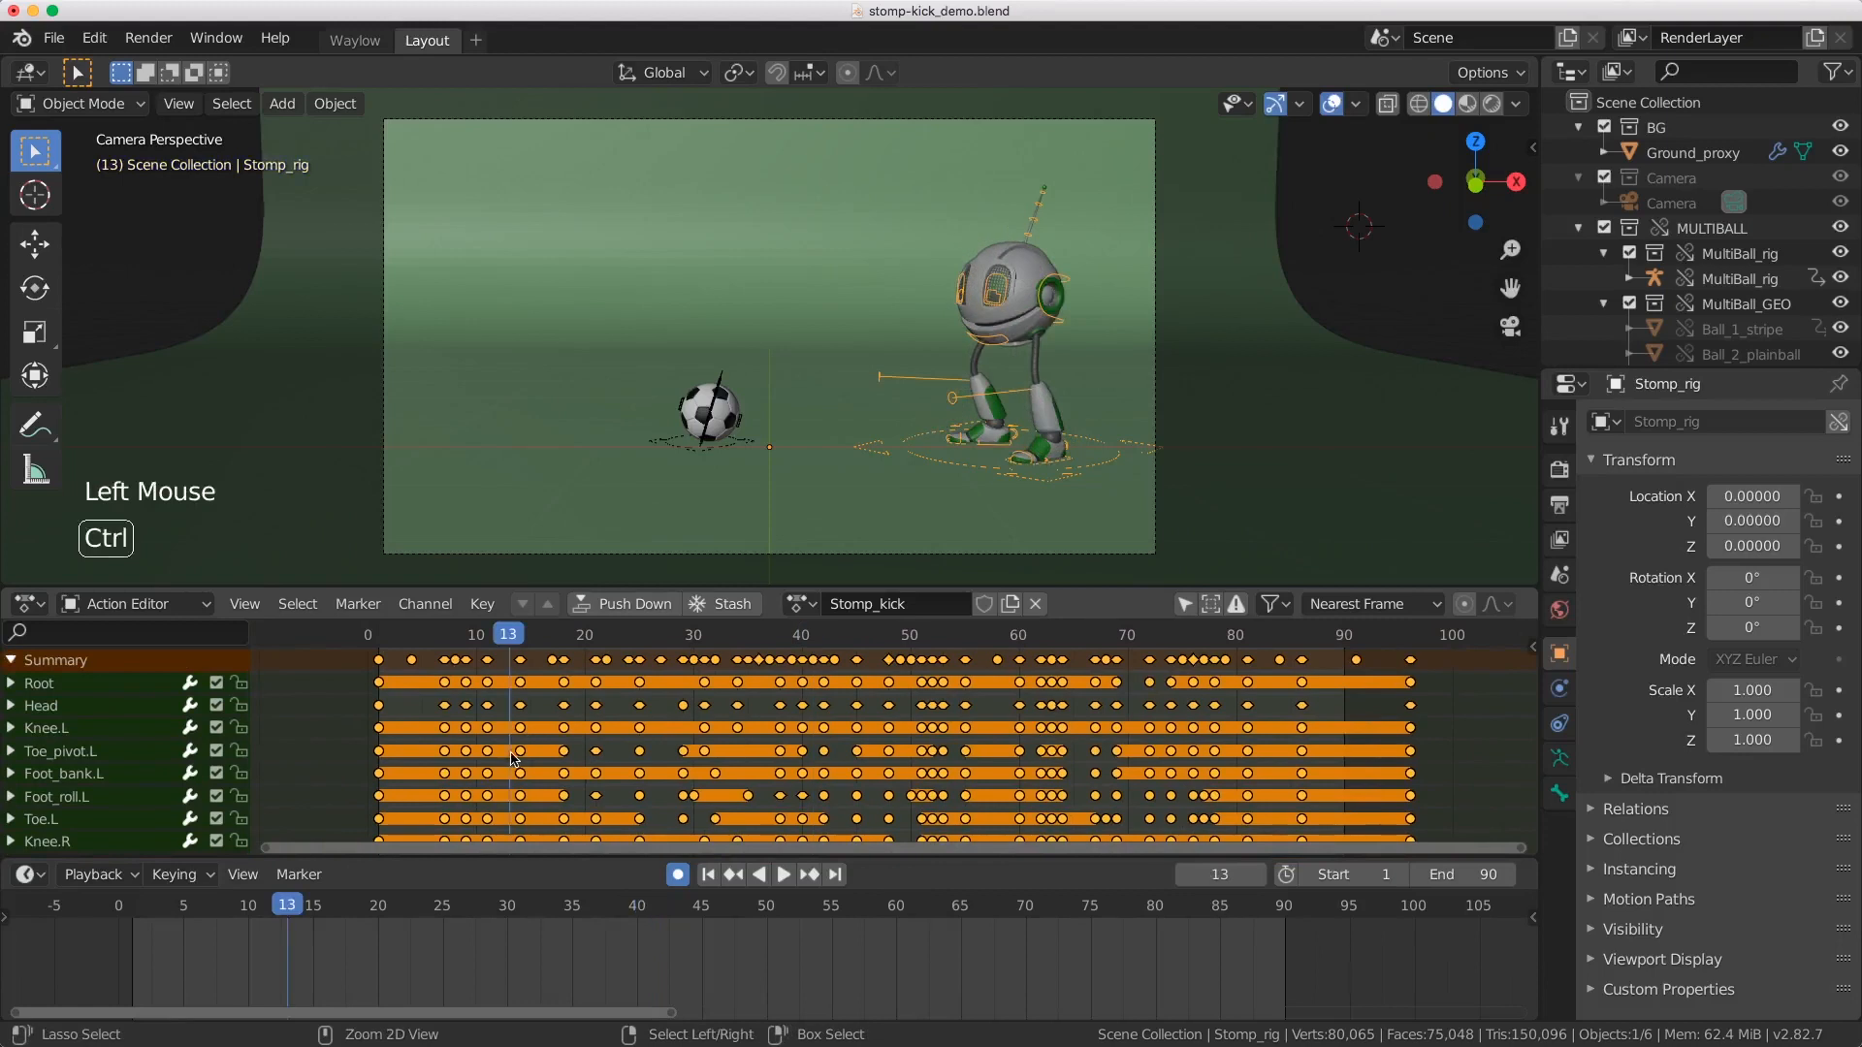
key(ctrl+Home)
key(space)
key(ctrl+End)
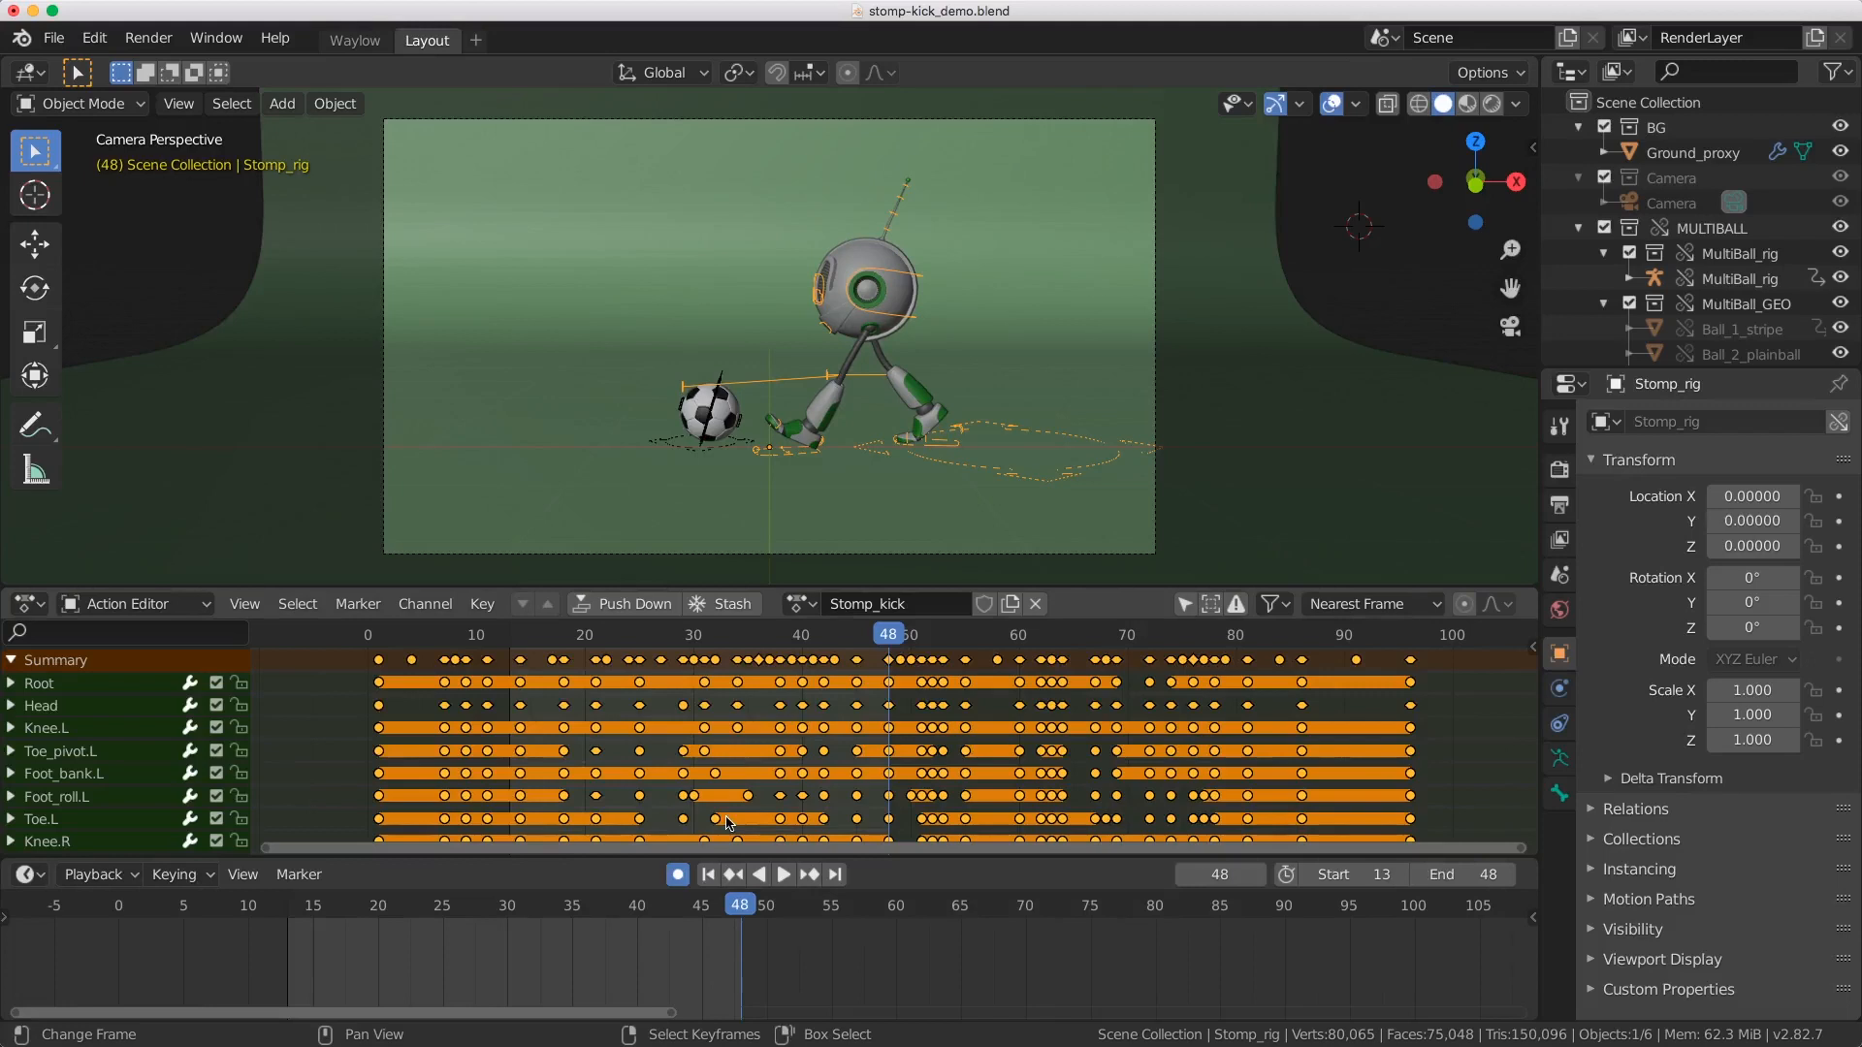
Step: Expand the Root channel group in the Stomp_kick action and select its X Location channel
click(12, 683)
click(54, 708)
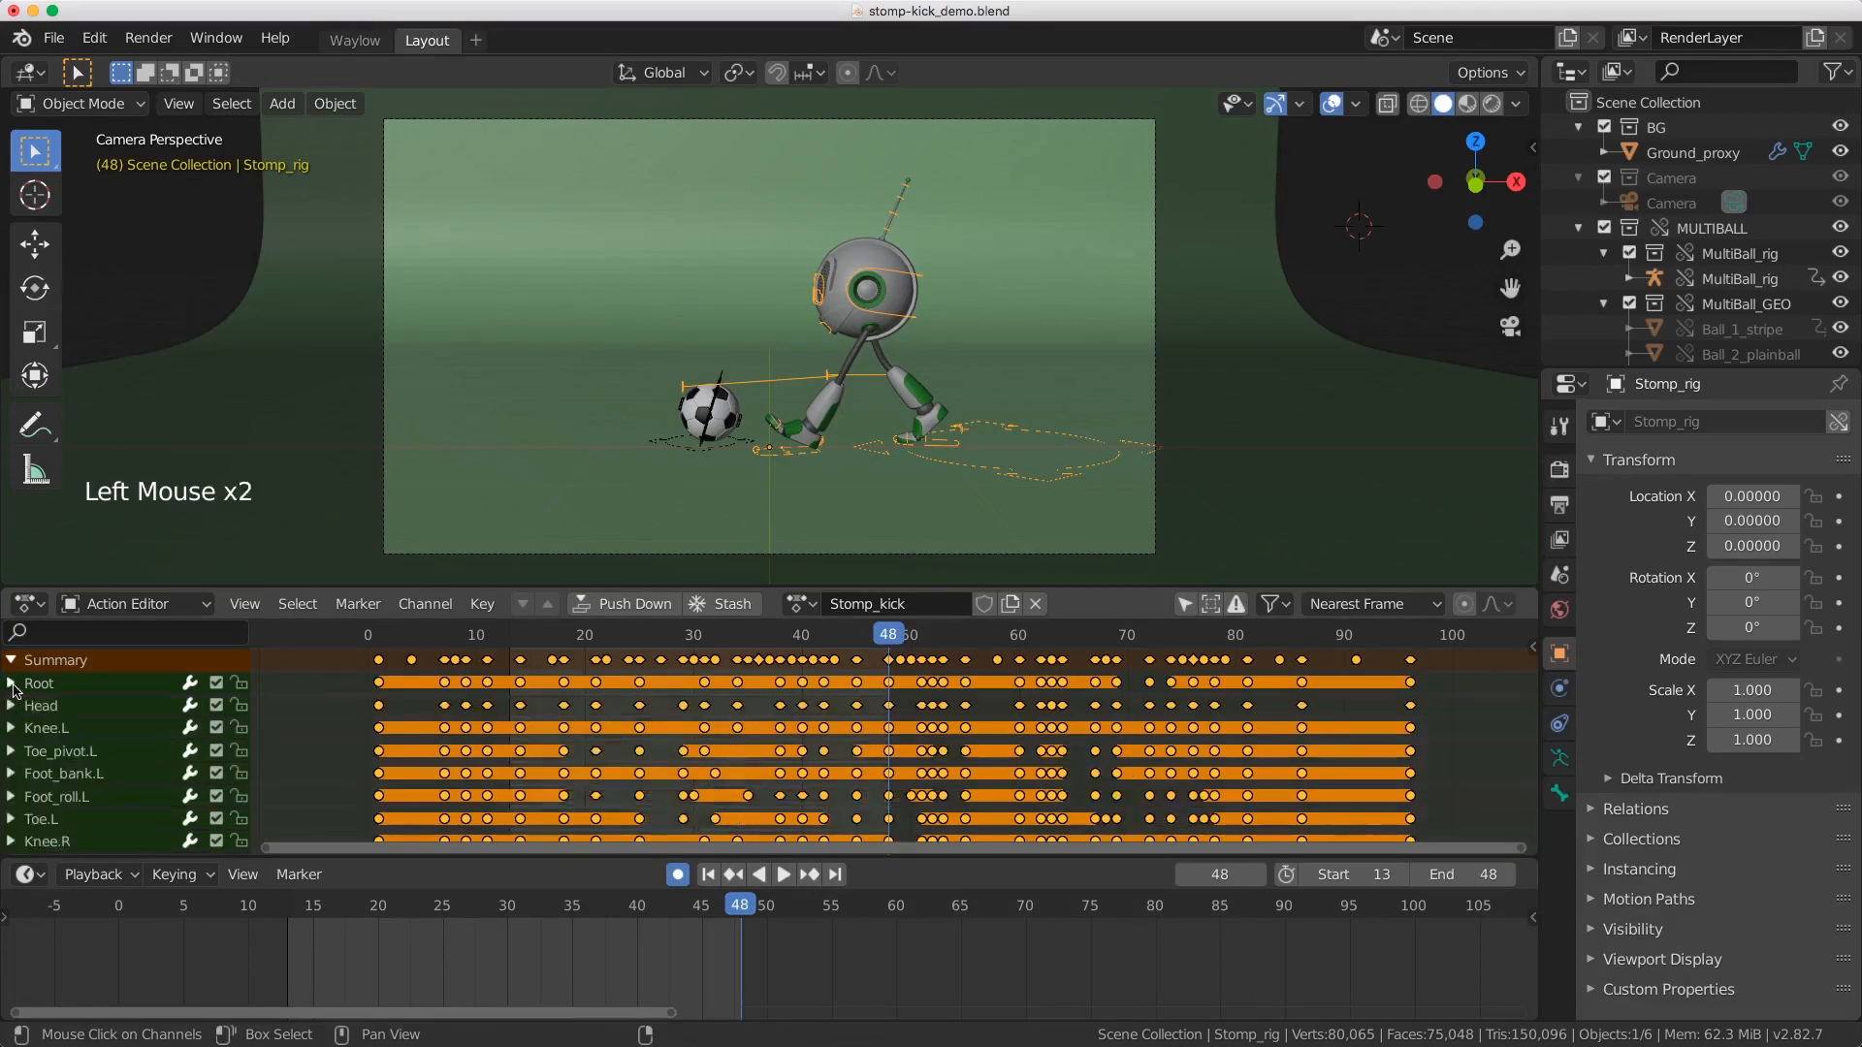
click(53, 708)
click(54, 708)
click(54, 708)
click(60, 709)
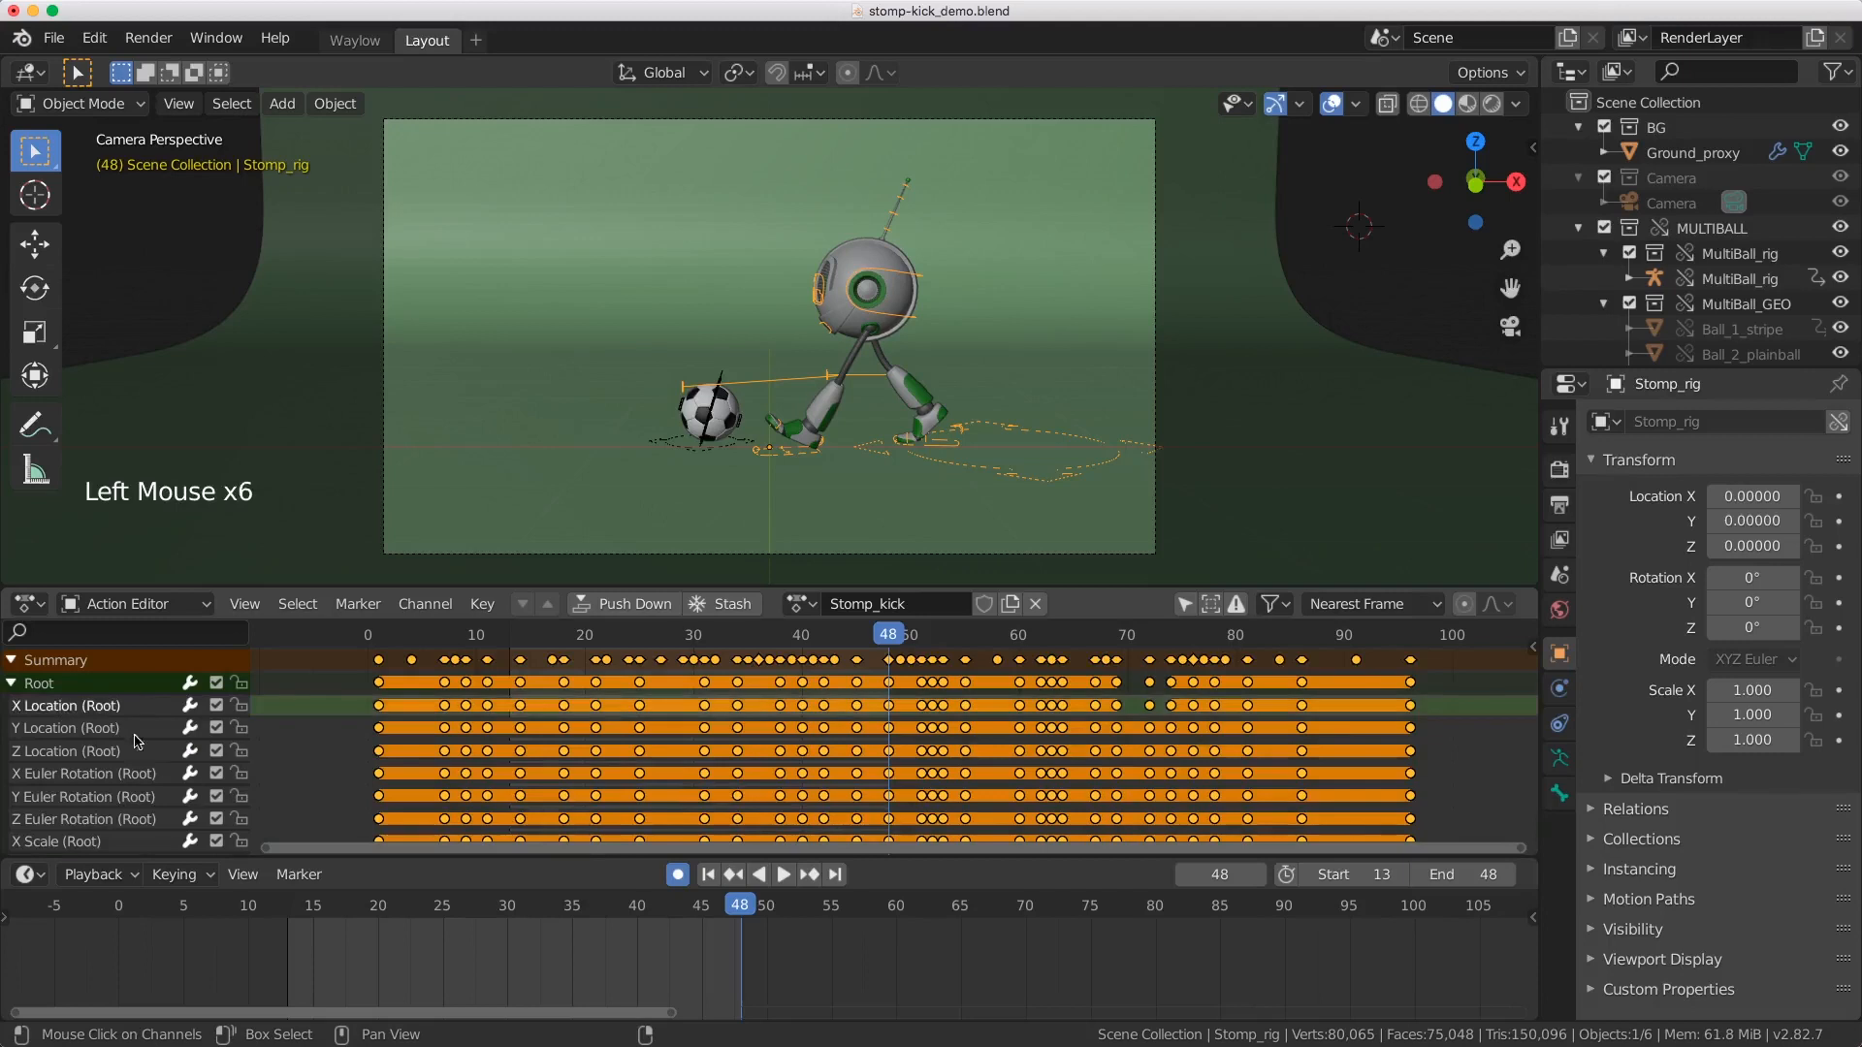
scroll(87, 723, down, 2)
scroll(87, 720, up, 2)
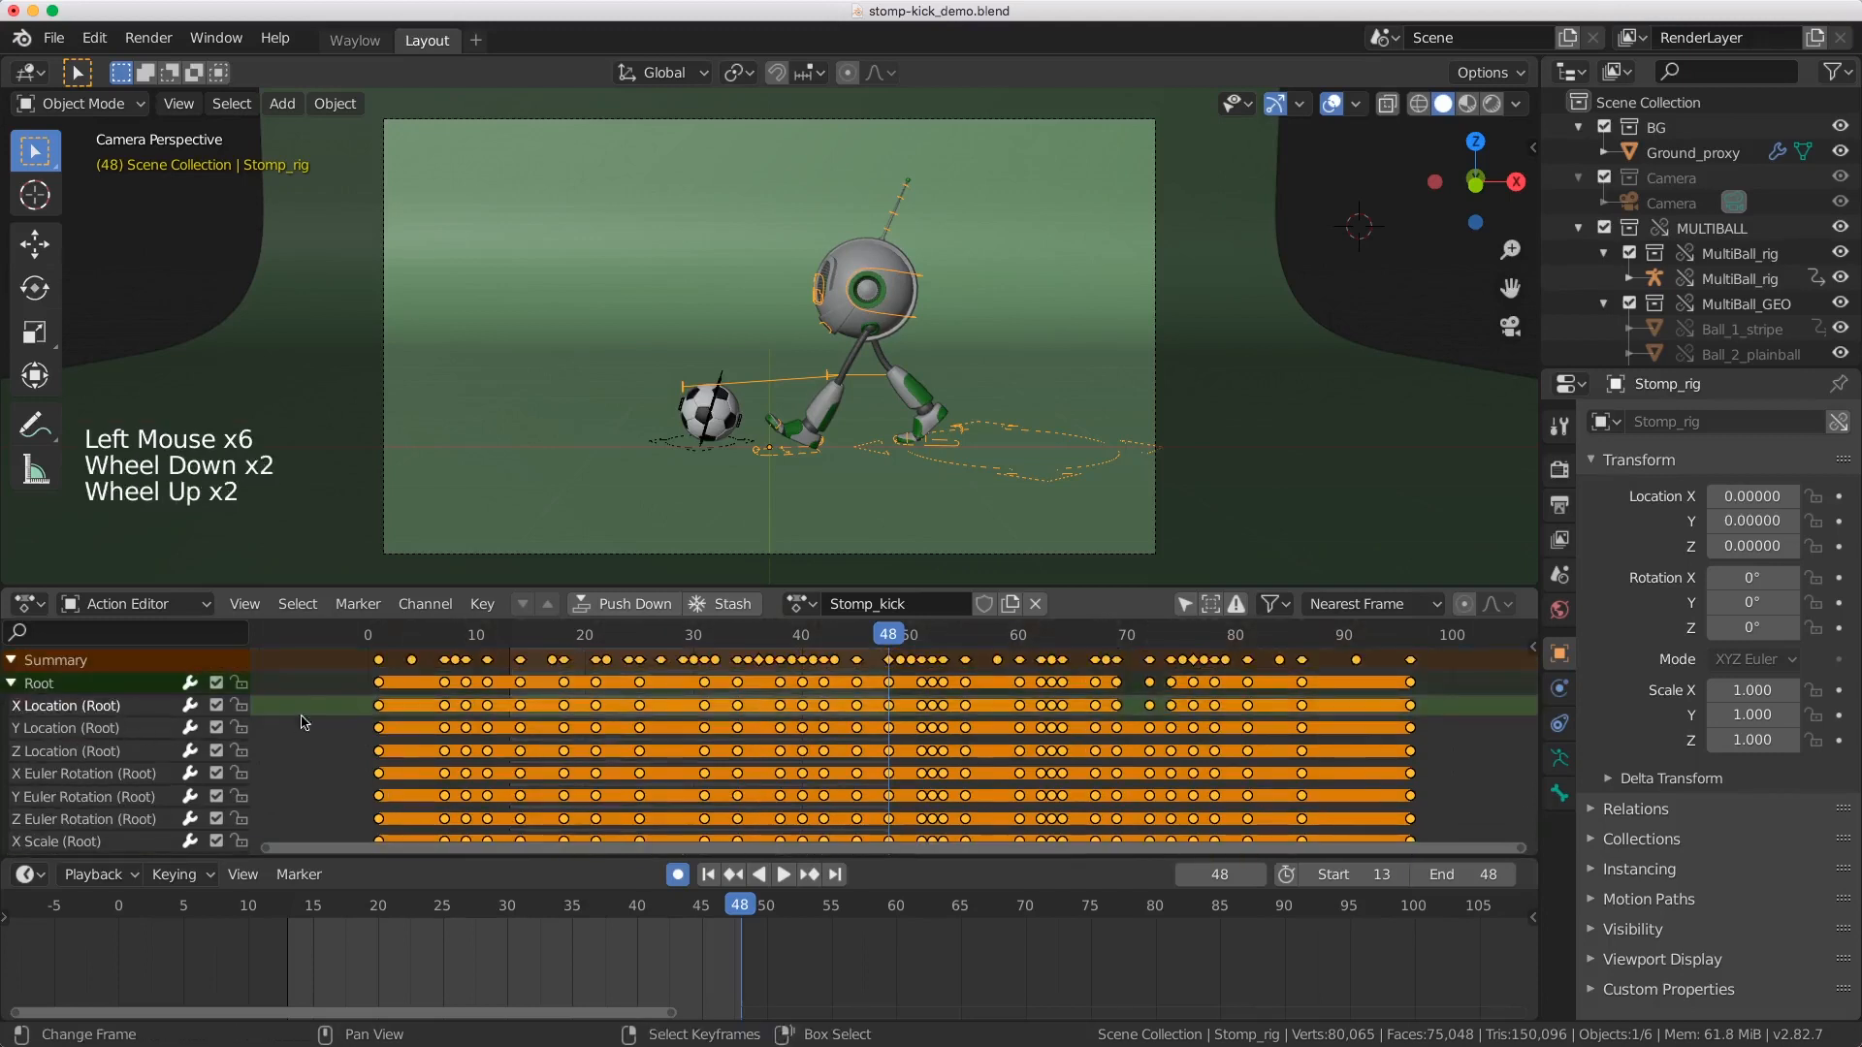
Step: Select the first keyframes of the Root's X, Y and Z Location channels together
right_click(377, 706)
shift+right_click(377, 728)
shift+right_click(378, 751)
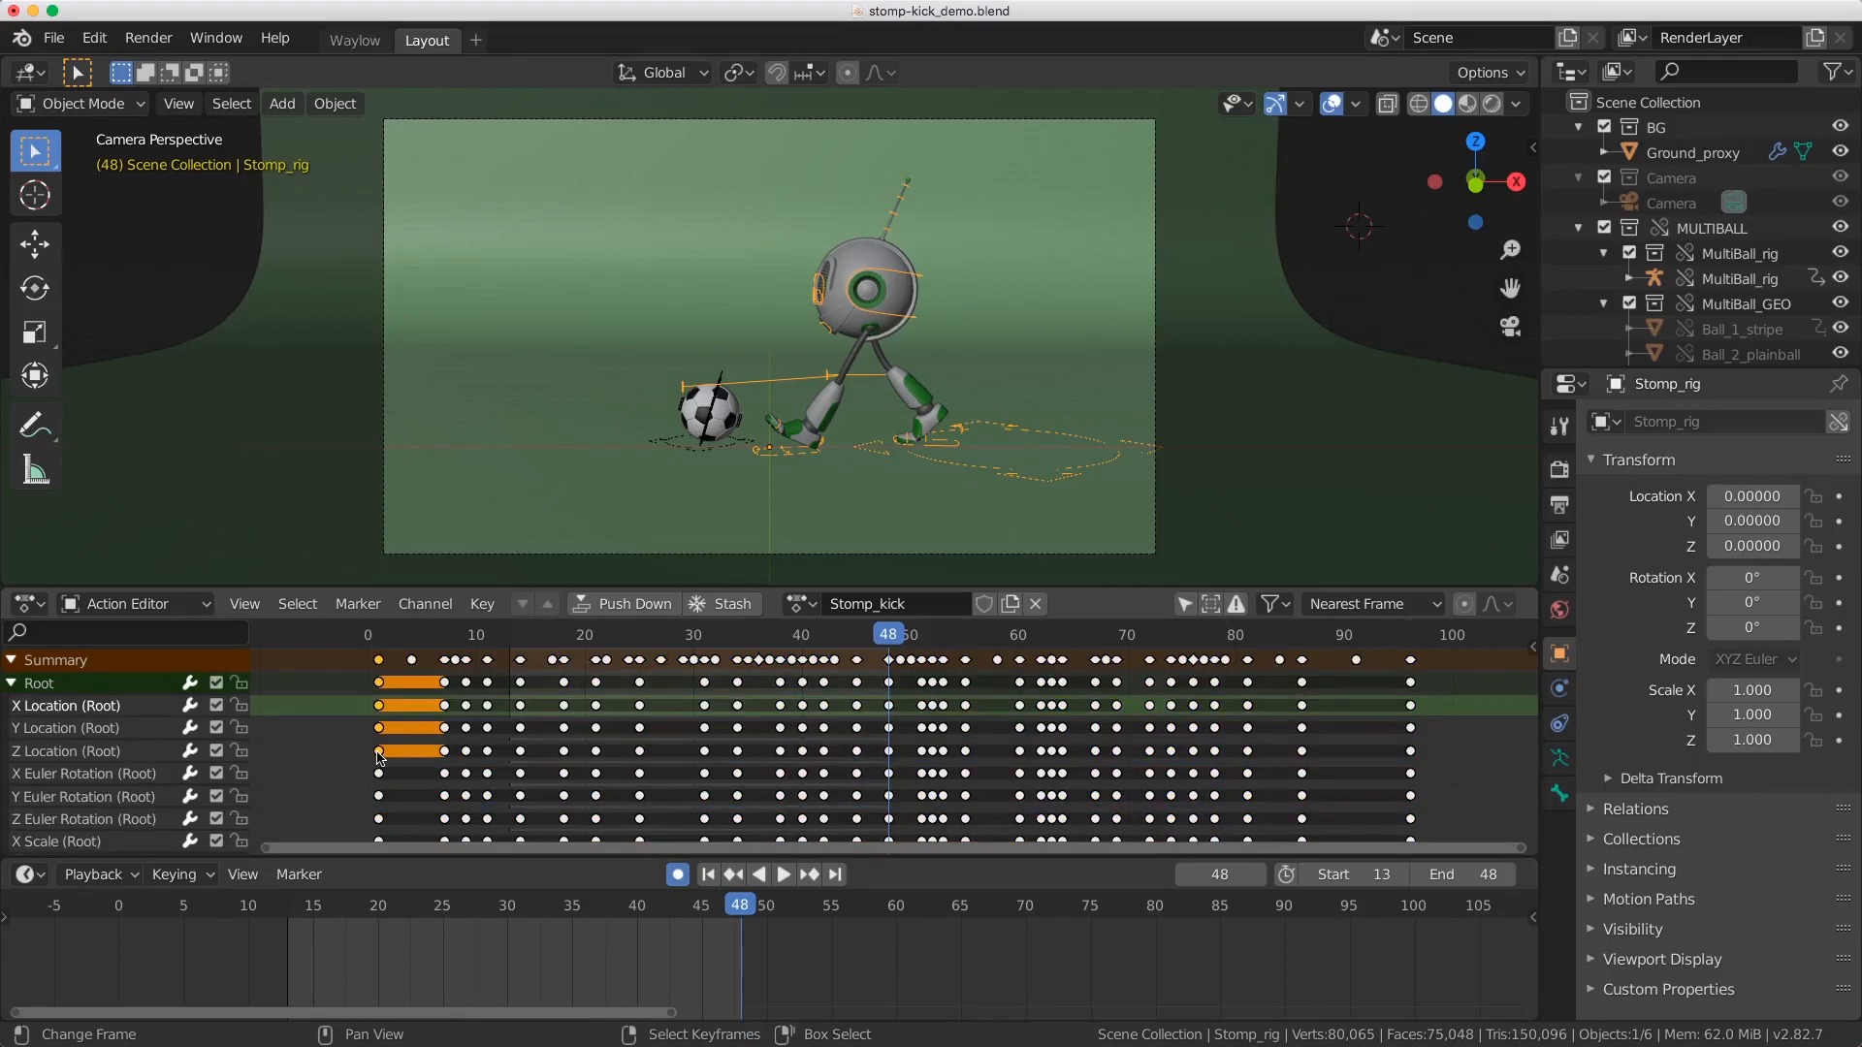
key(super+z)
key(super+z)
Step: Try deleting the Root's Y Location channel and undo the deletion
double_click(127, 735)
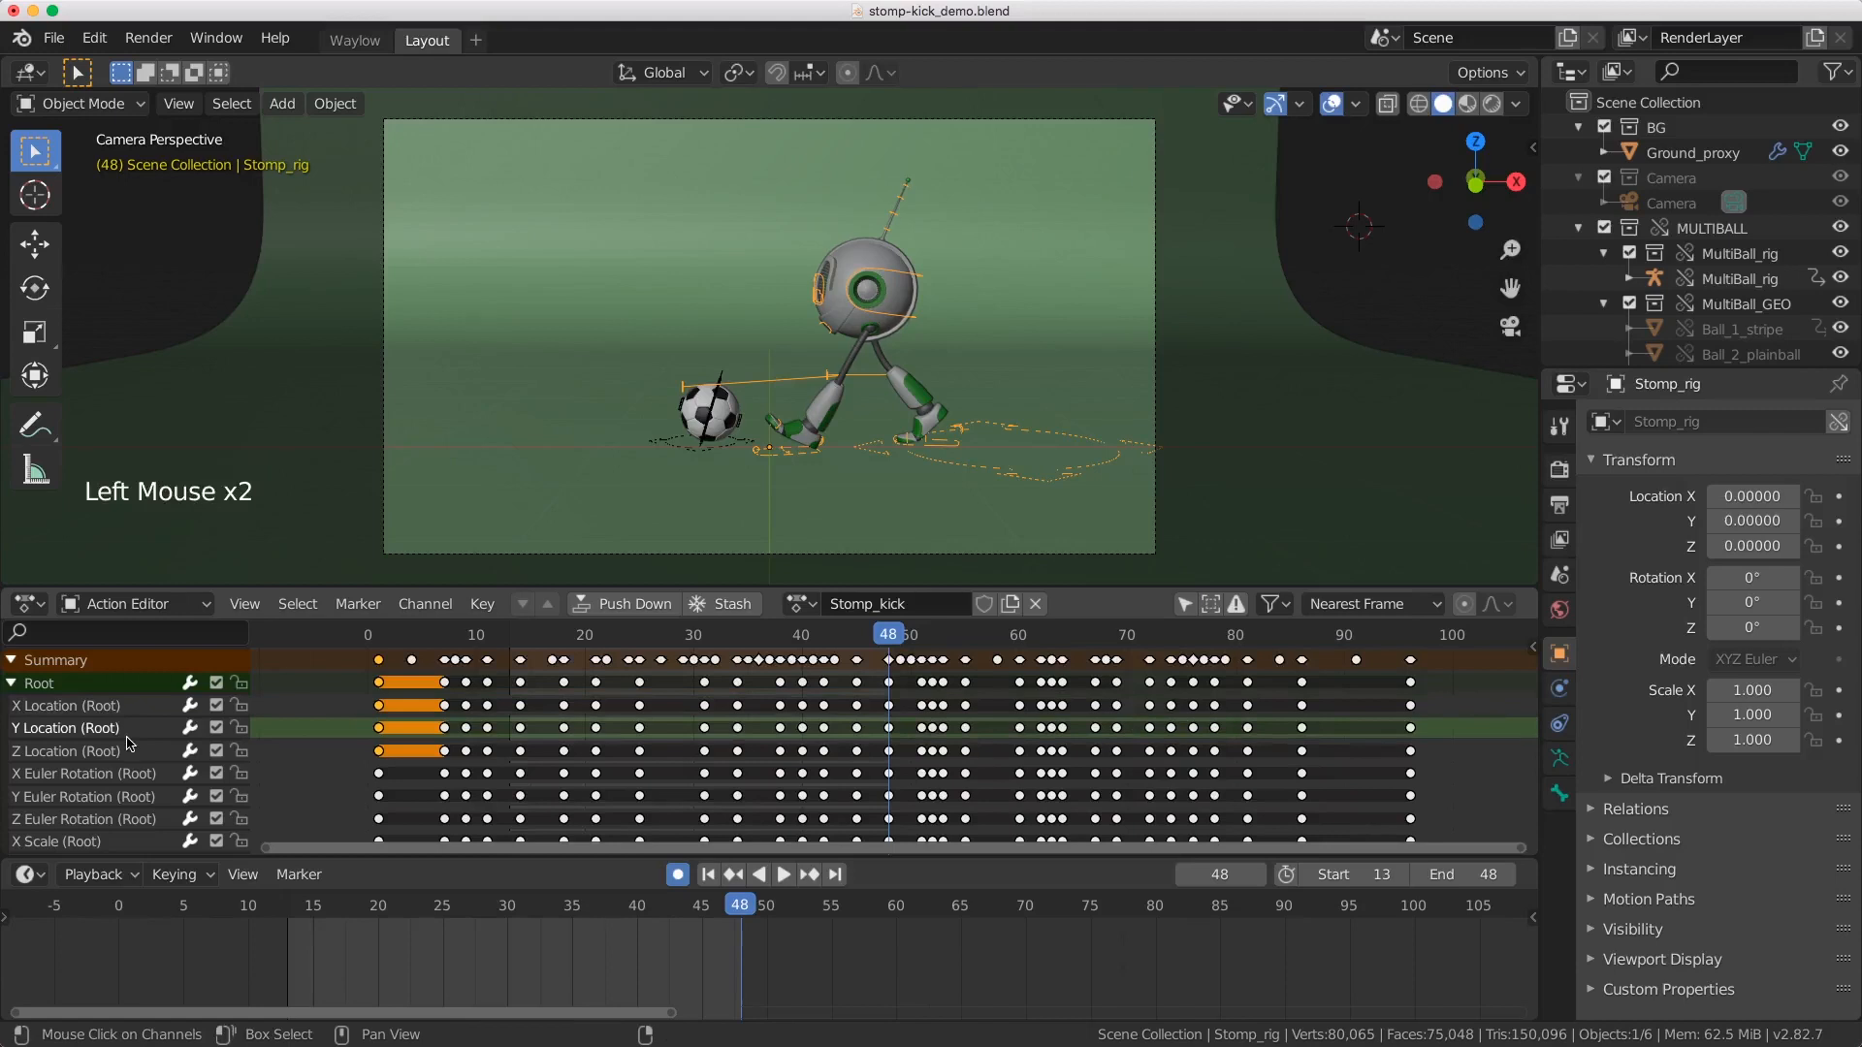
right_click(114, 730)
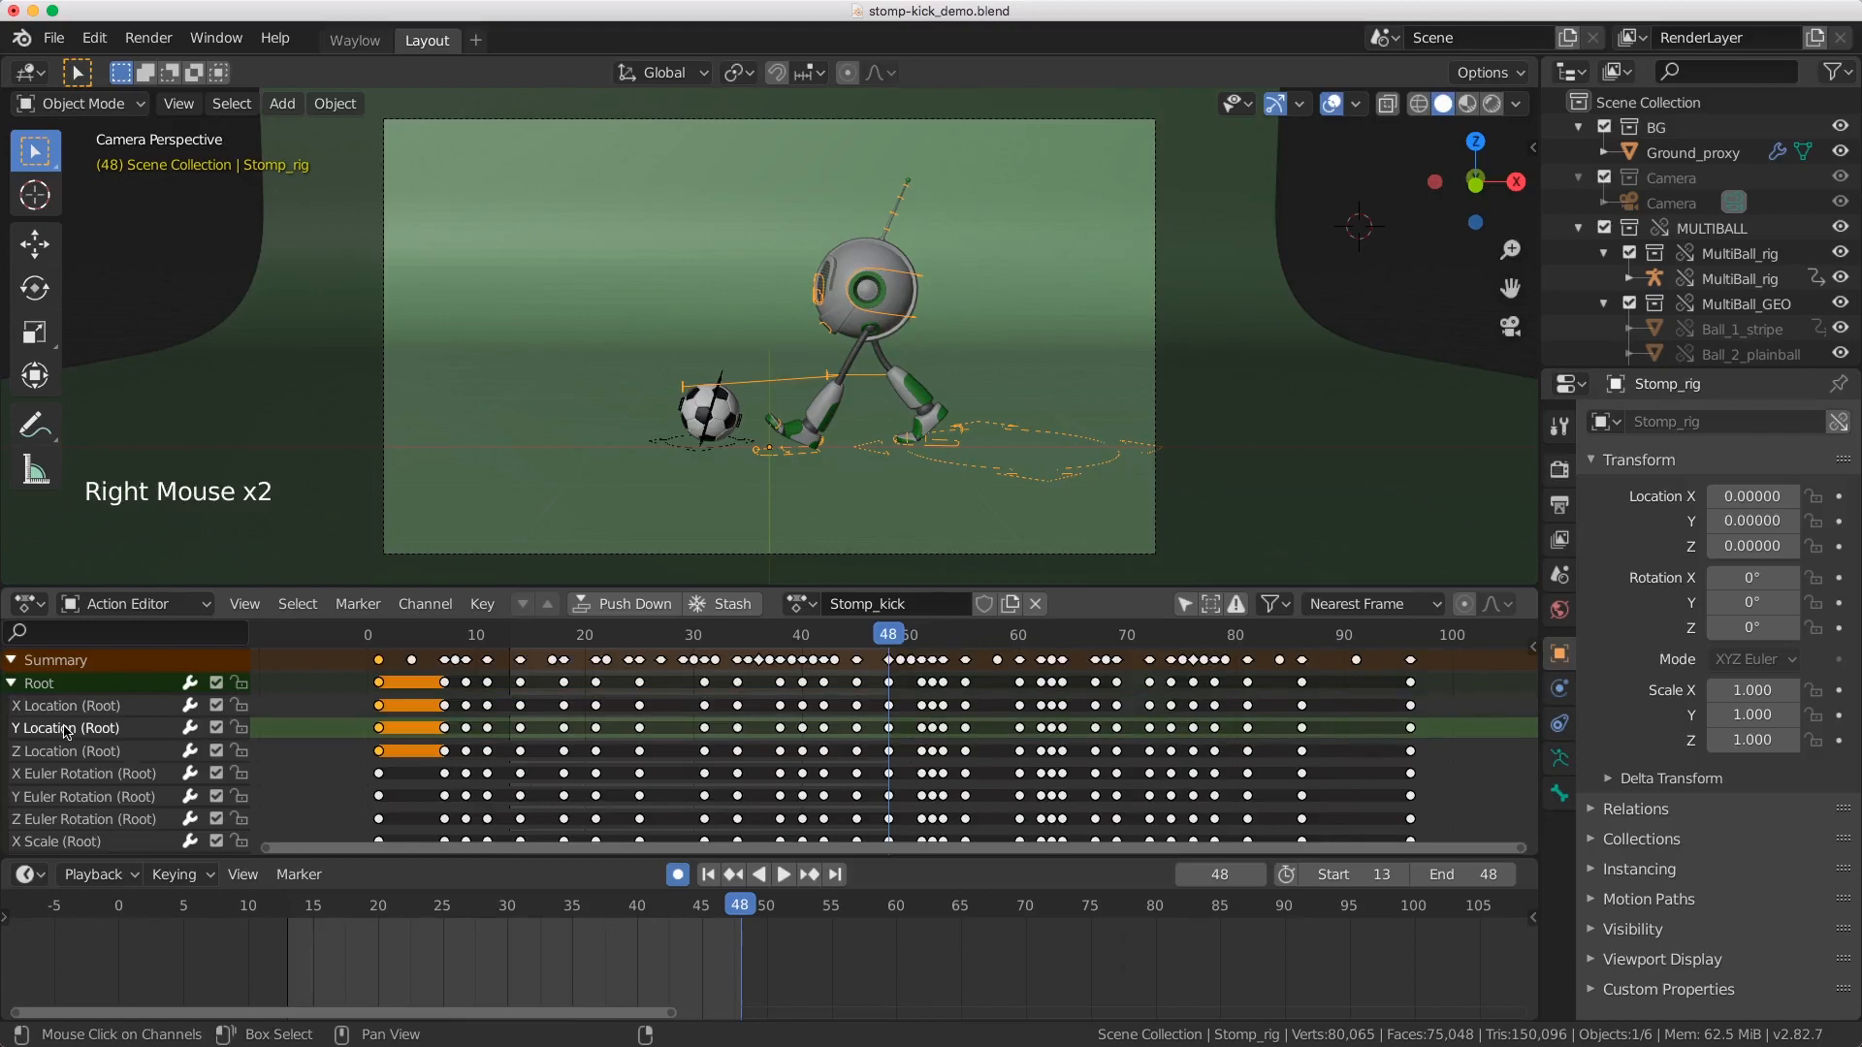
key(x)
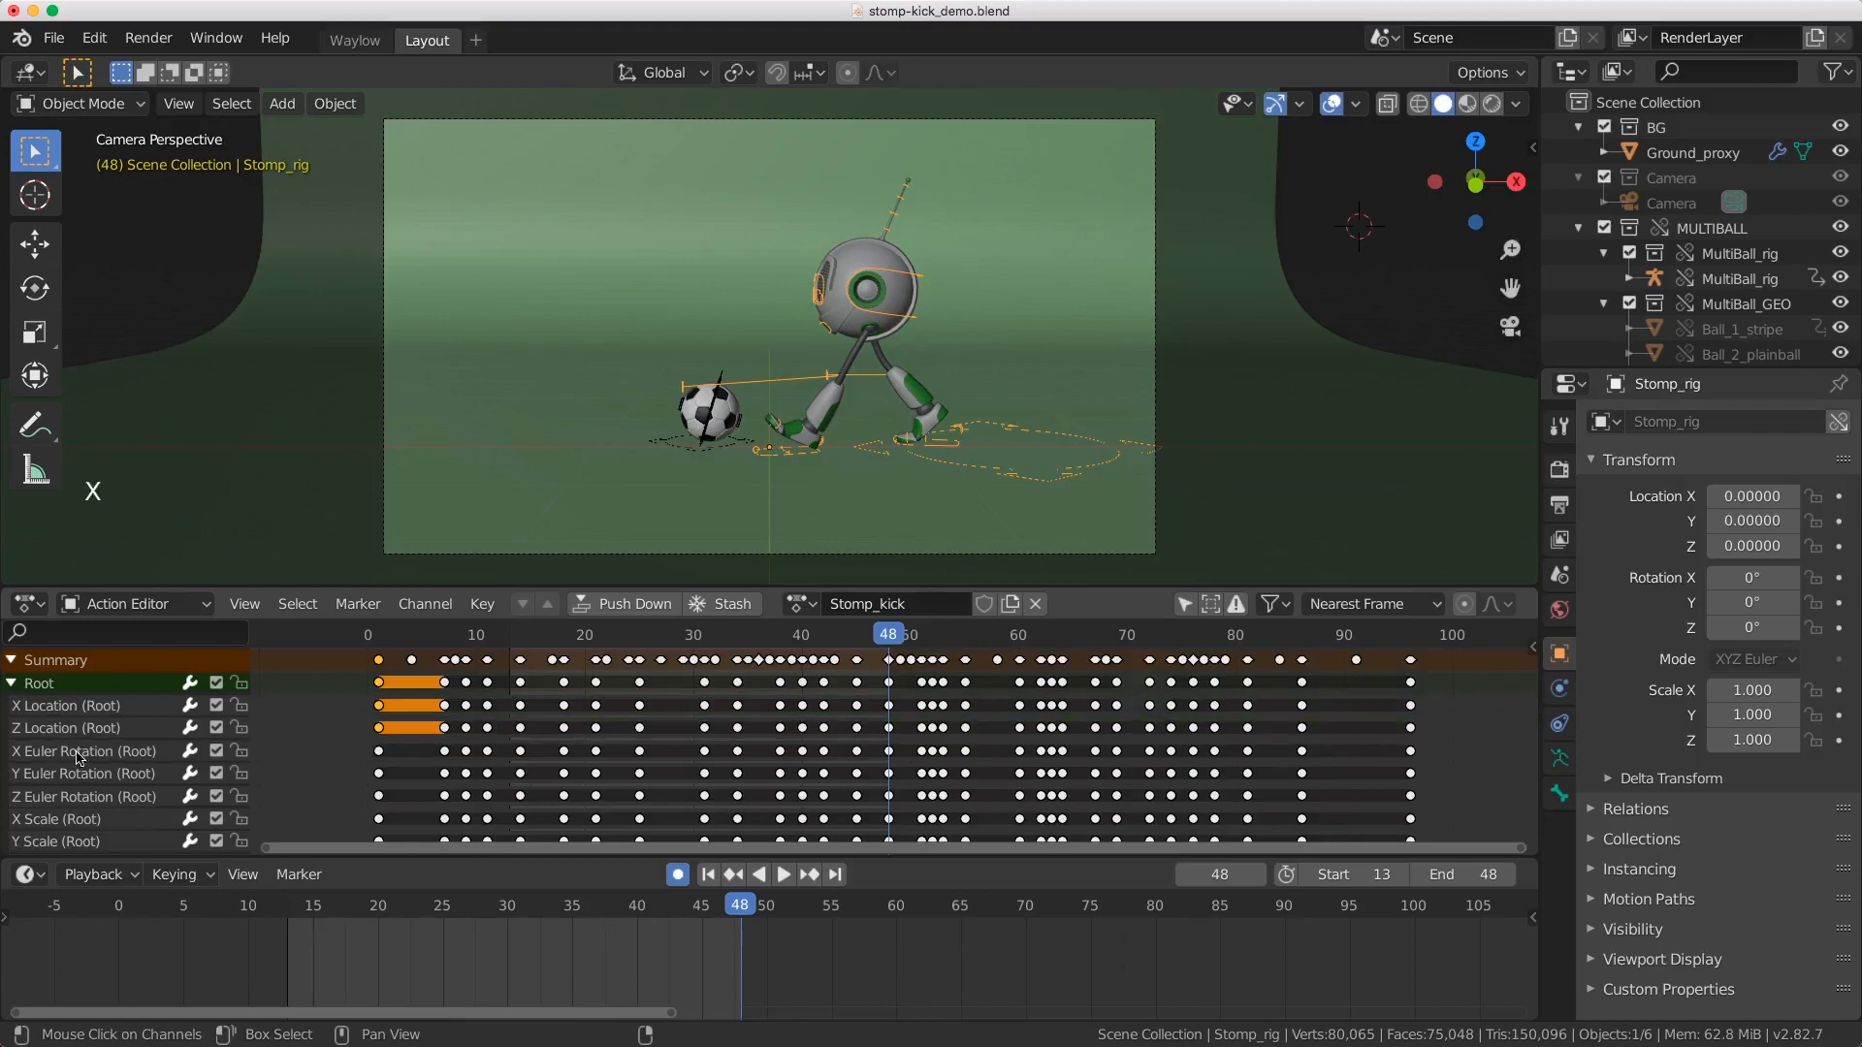
key(super)
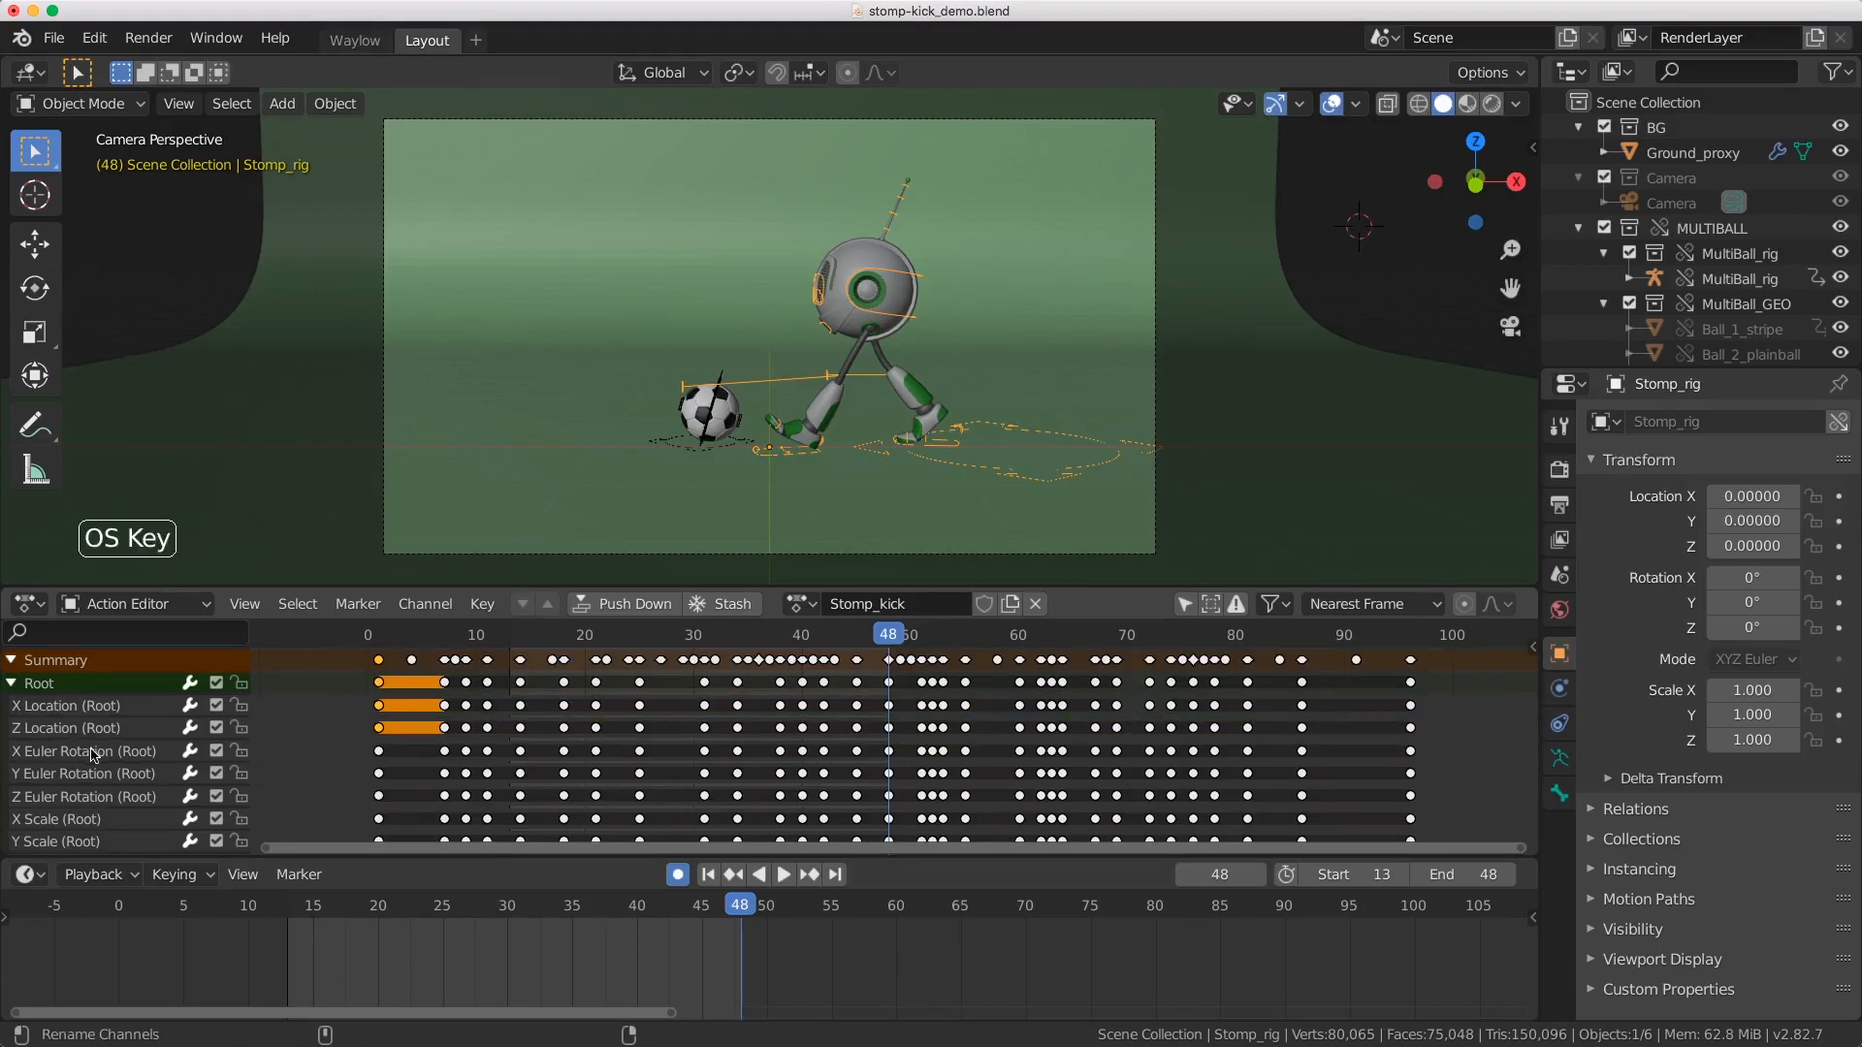
key(super+z)
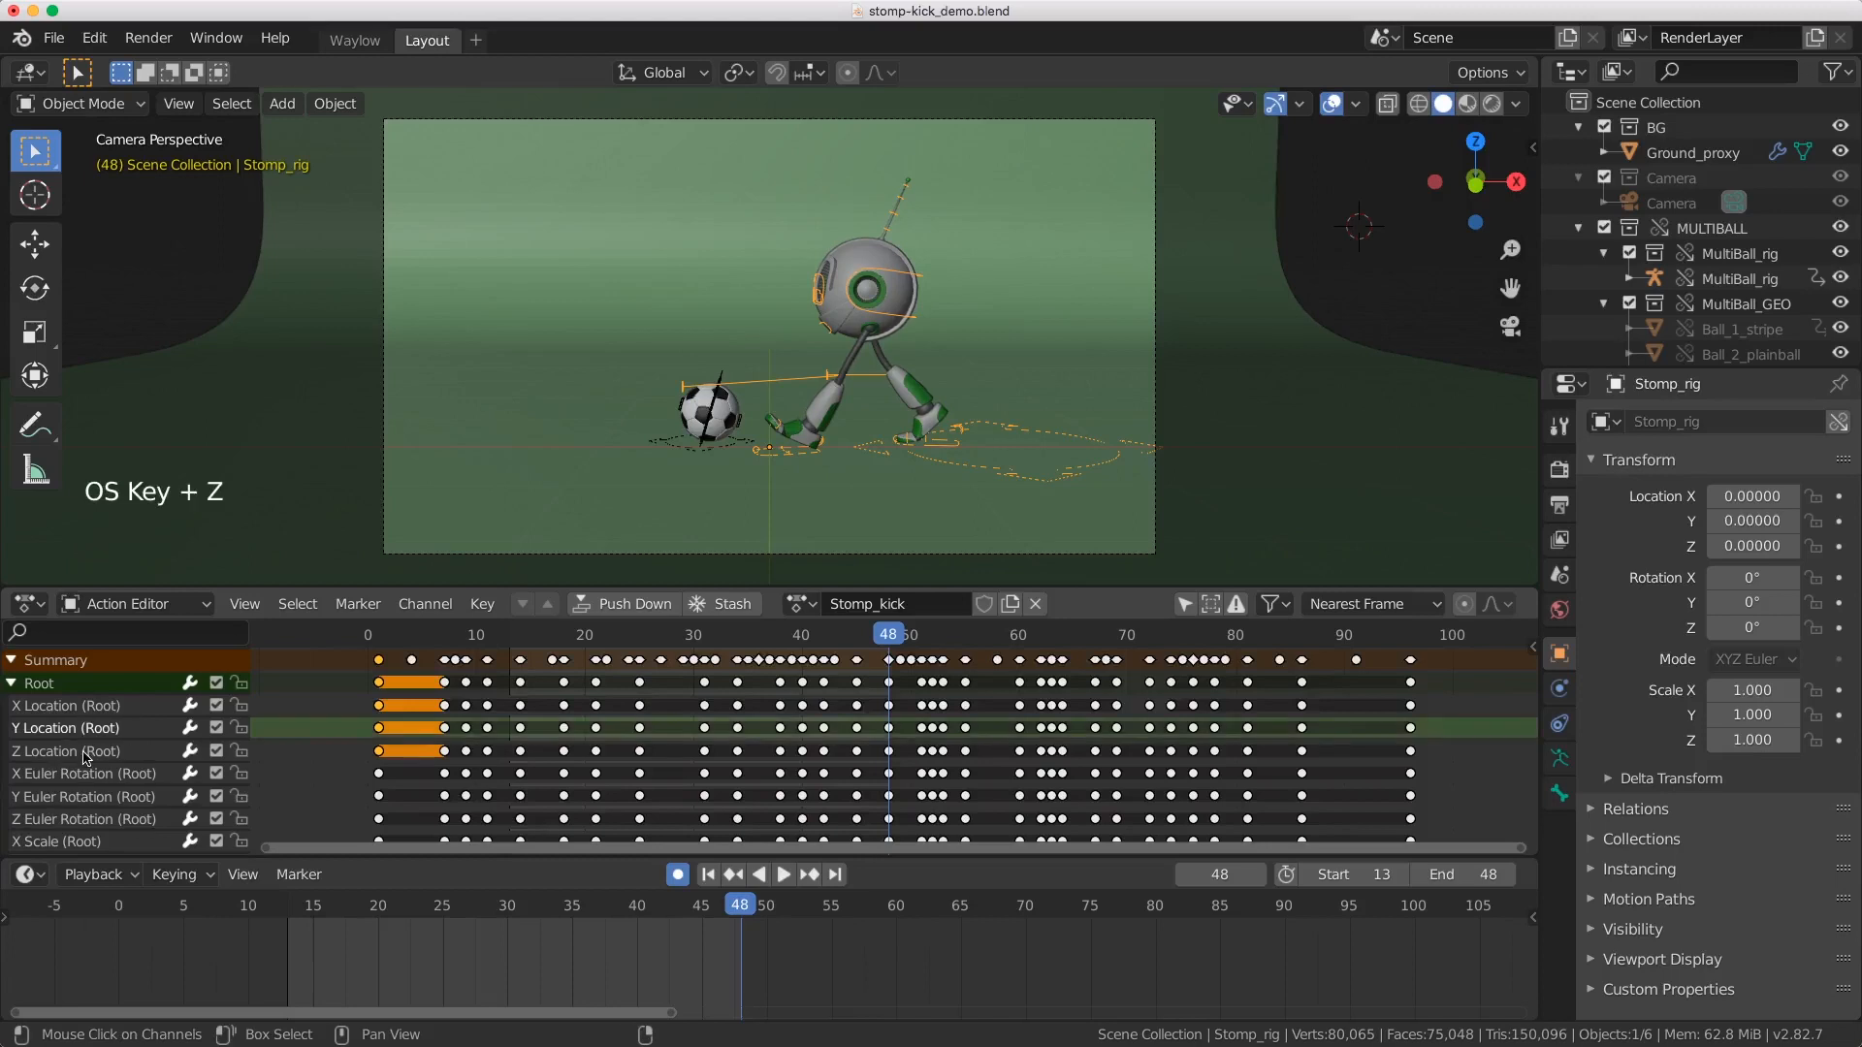
Step: Try moving the Root's Y Location channel down and up in the channel order
key(Page_Down)
key(Page_Up)
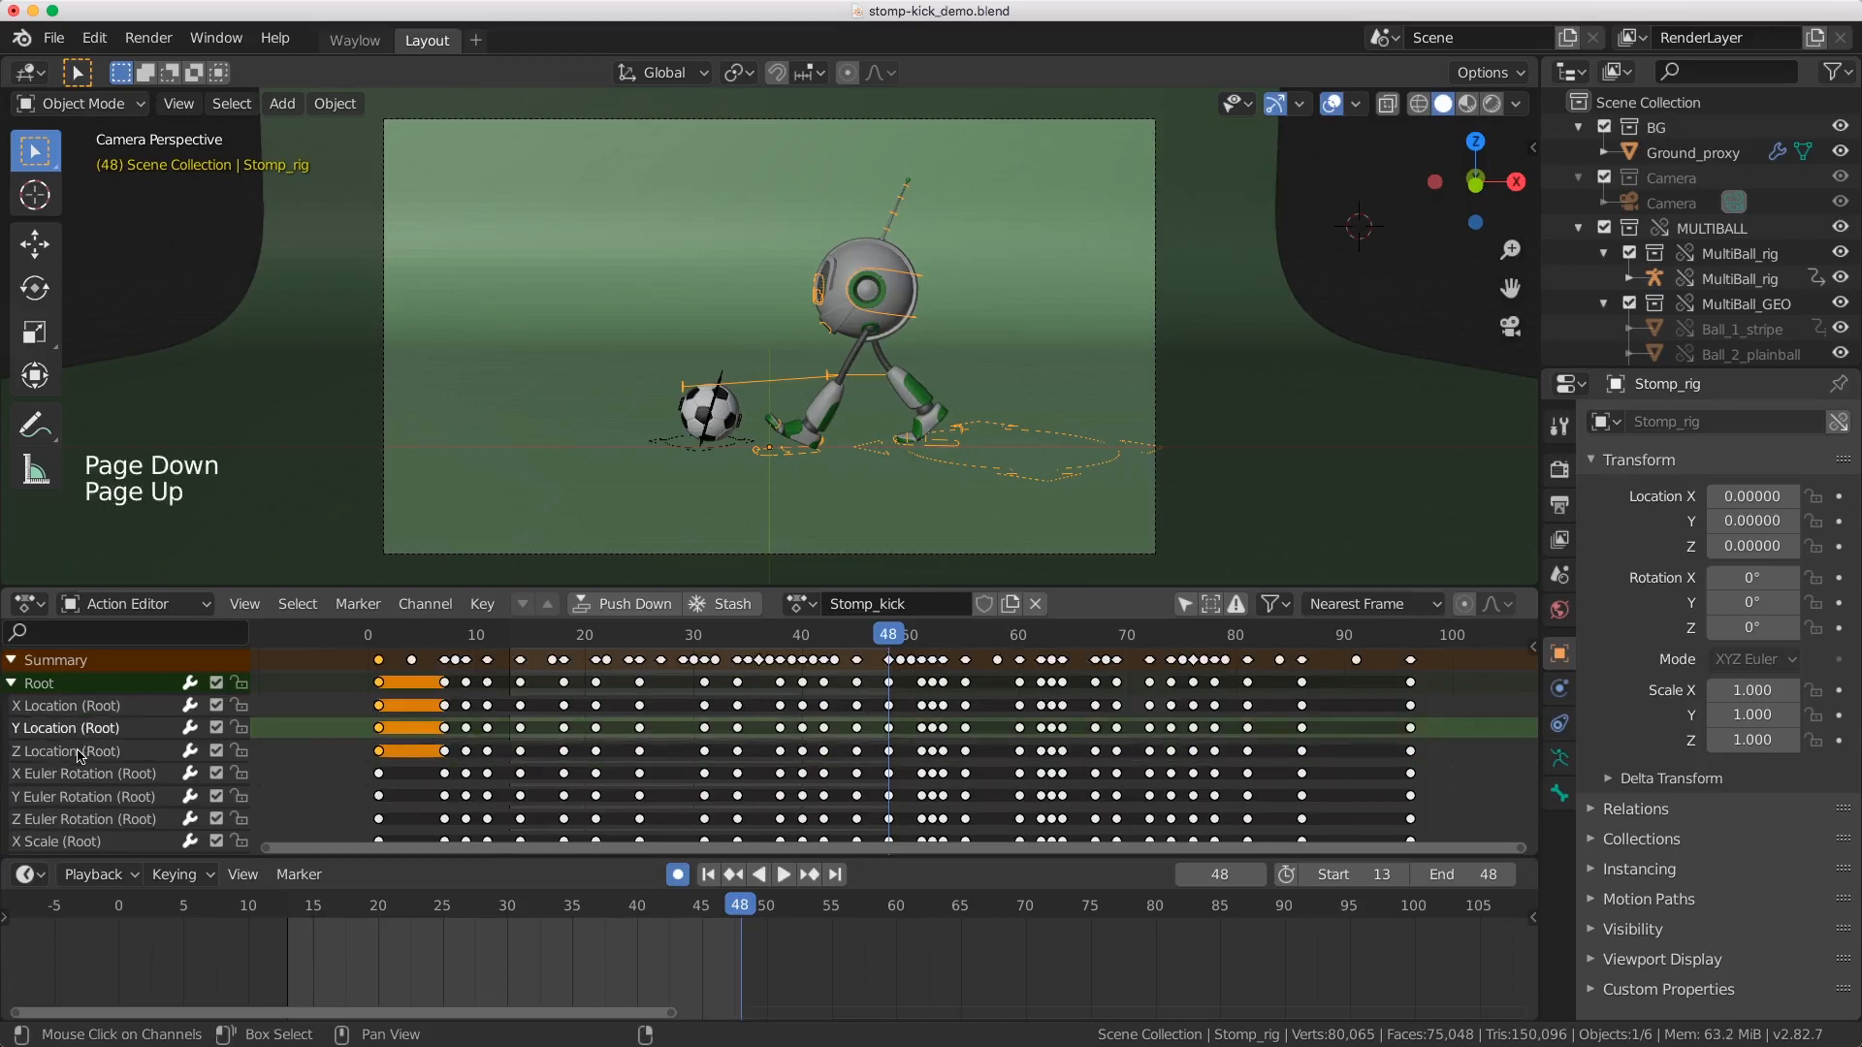
key(Page_Up)
key(Page_Down)
key(Page_Down)
key(Page_Down)
key(Page_Down)
key(Page_Down)
key(Page_Up)
key(Page_Up)
key(Page_Up)
key(Page_Up)
key(Page_Up)
key(Page_Down)
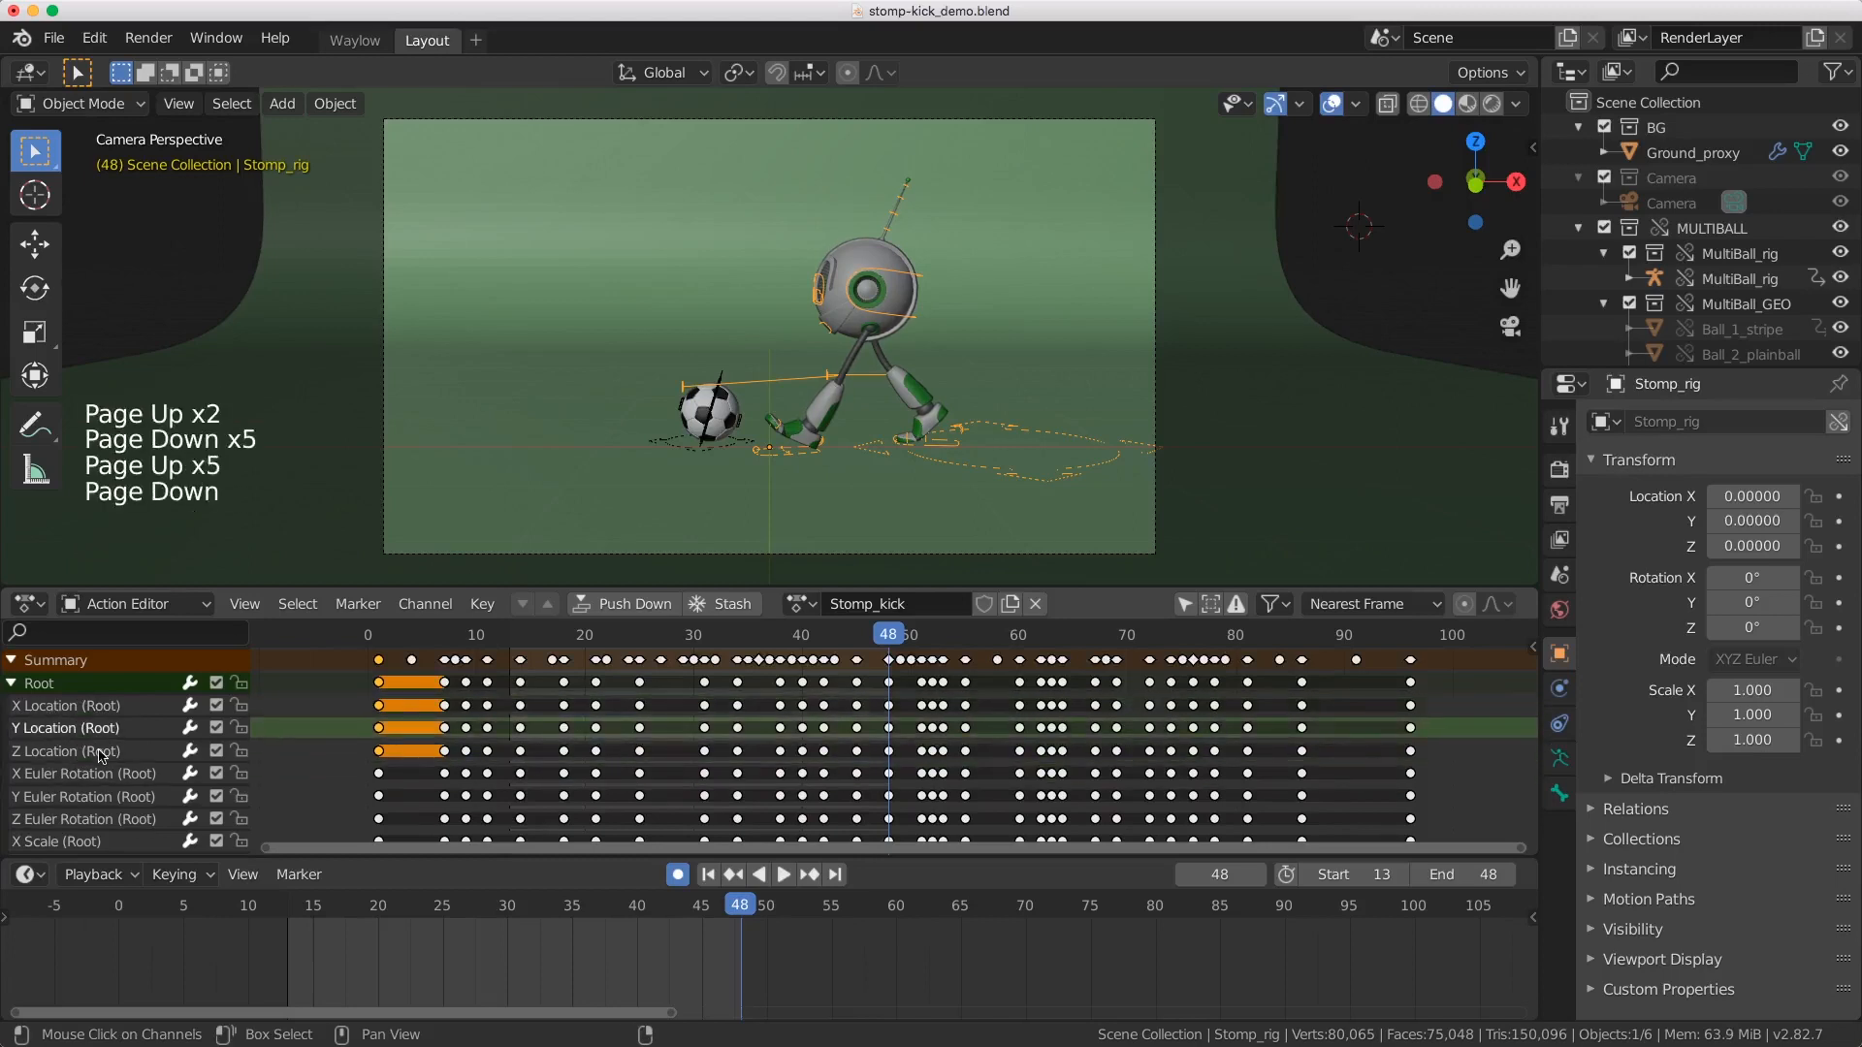
Step: Select the Root's X, Y and Z Scale channels and move them up to the start of the Root group
scroll(93, 758, down, 1)
scroll(93, 757, down, 1)
scroll(92, 749, up, 2)
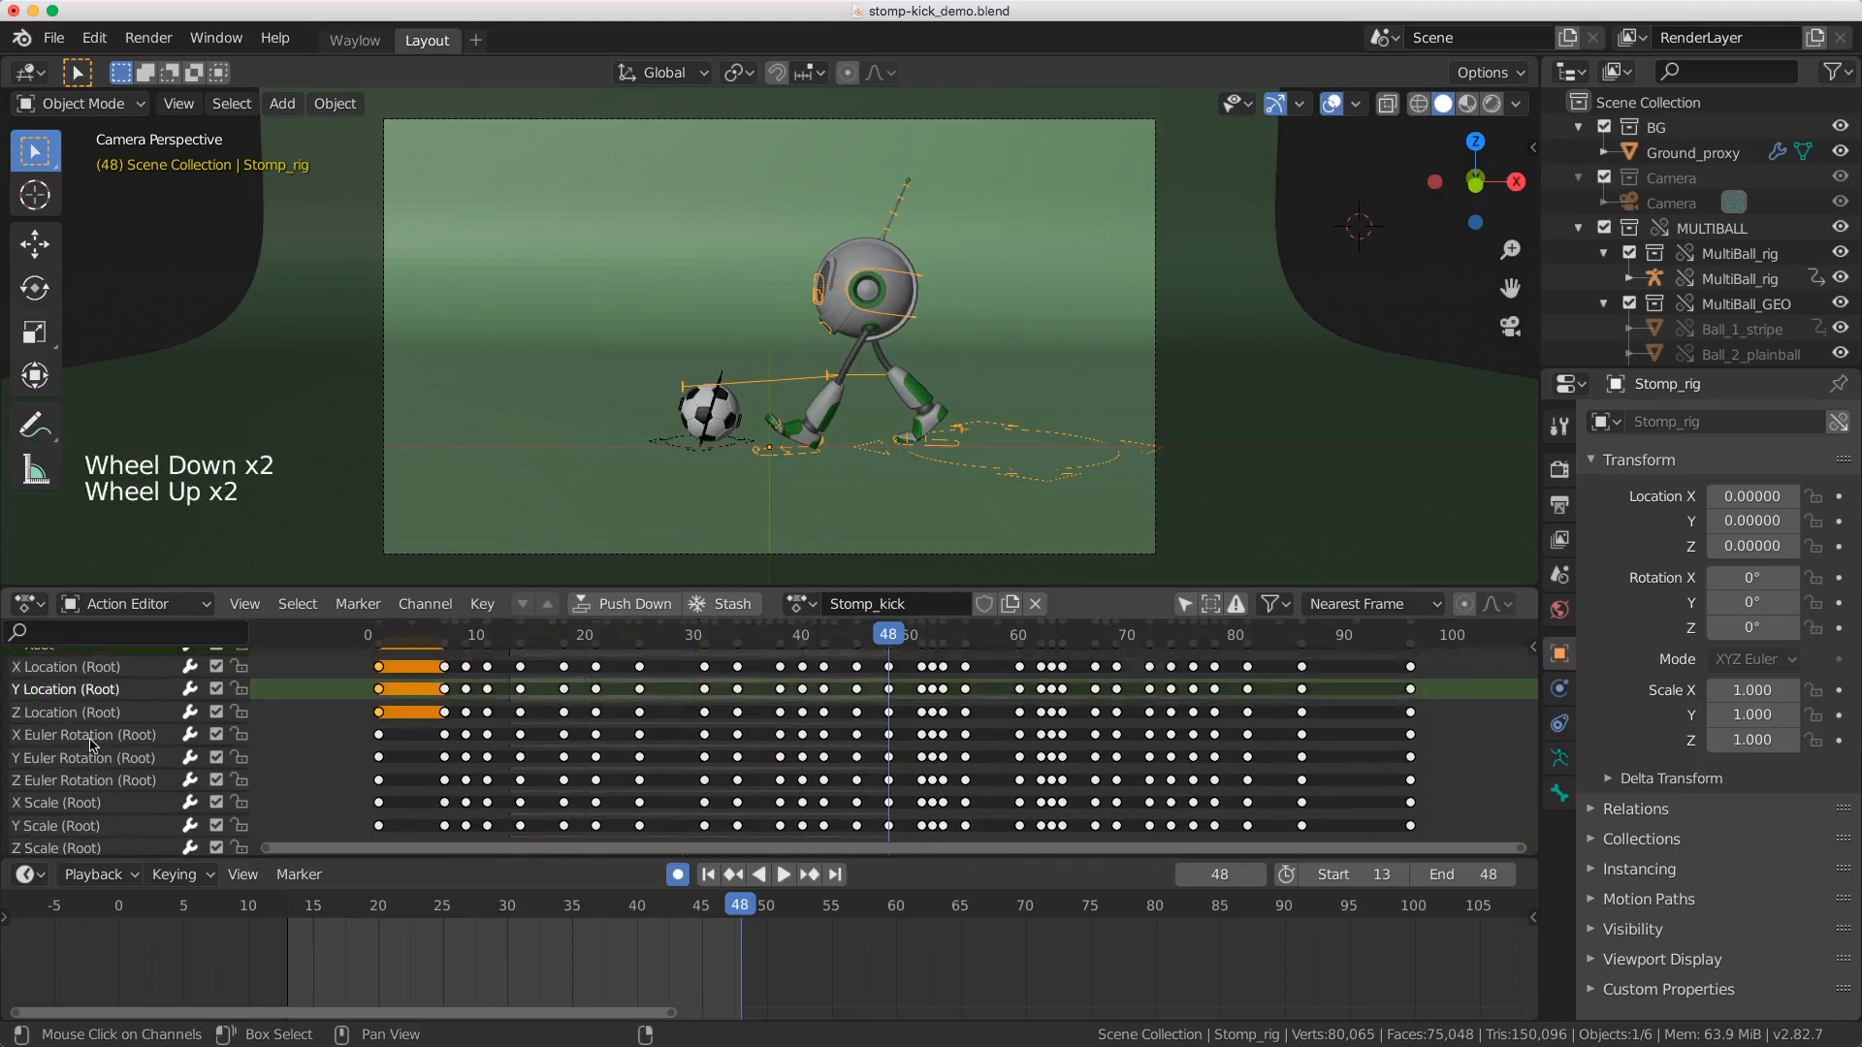
click(82, 803)
scroll(82, 803, down, 1)
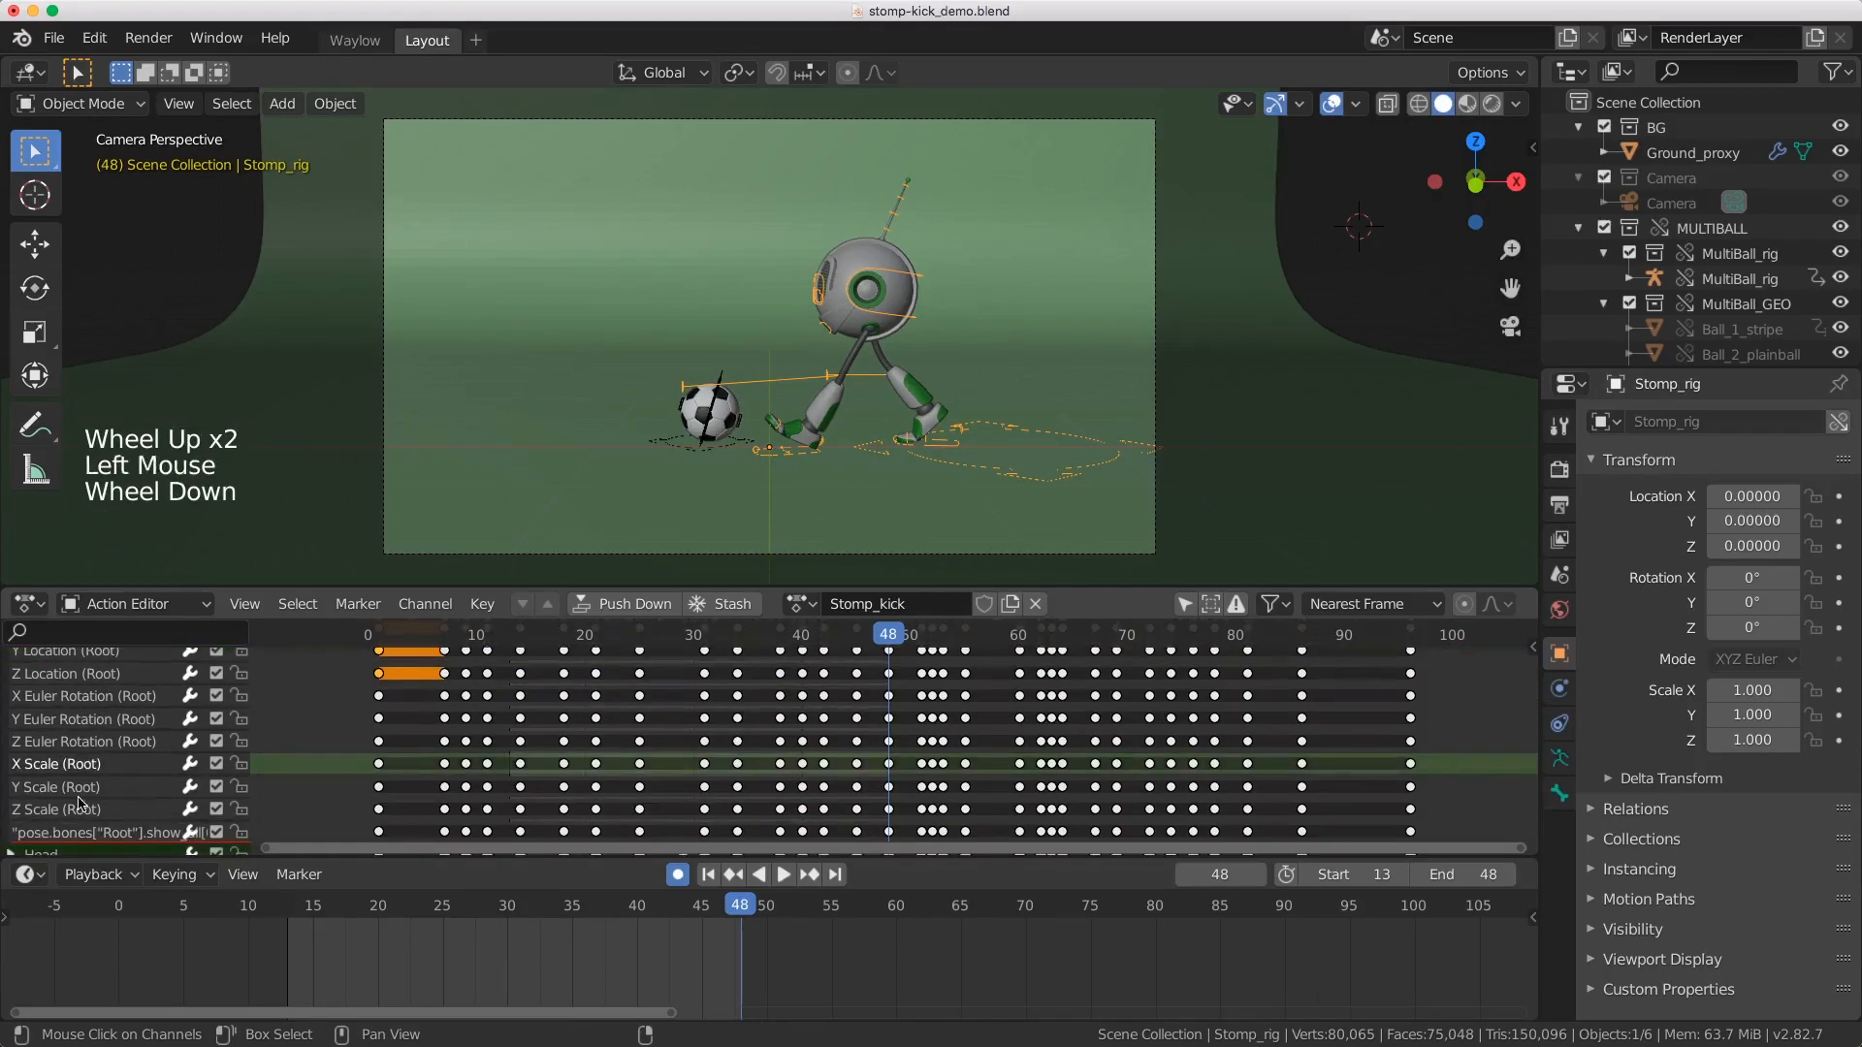
shift+click(77, 794)
shift+click(76, 808)
key(Page_Up)
key(Page_Up)
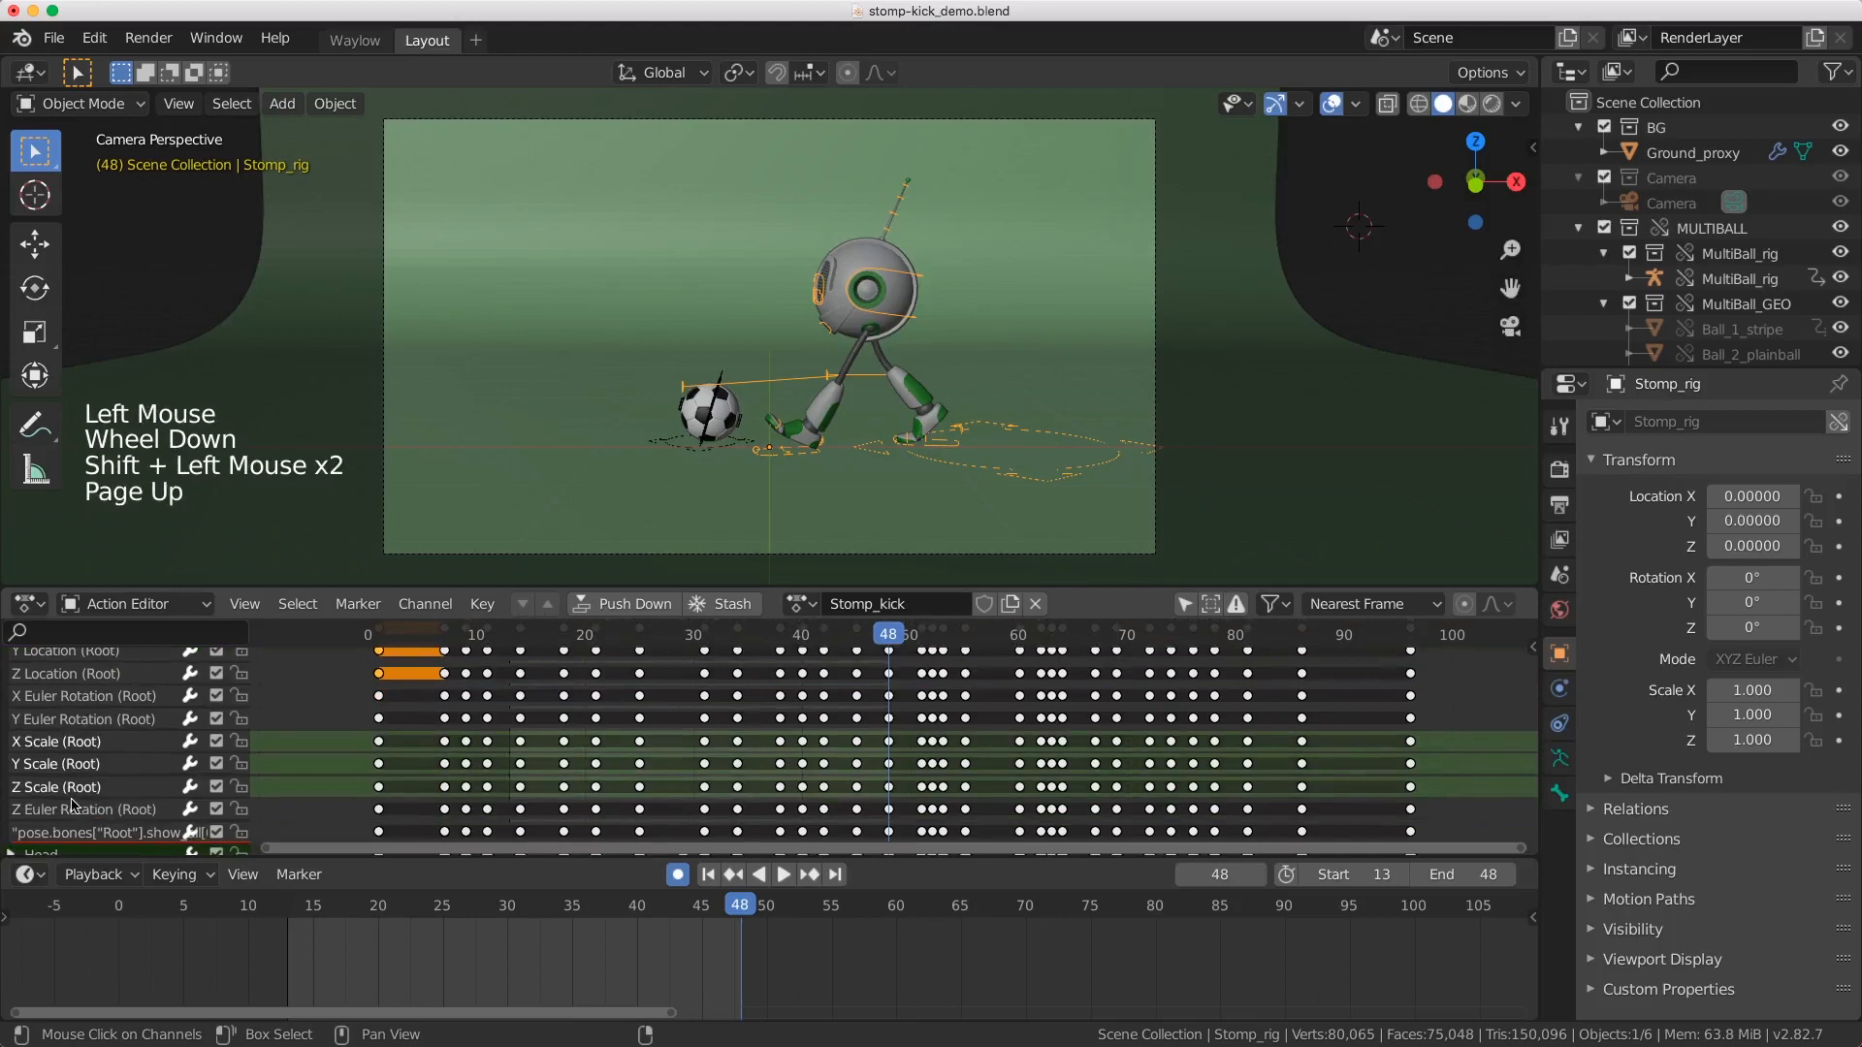
key(Page_Up)
key(Page_Up)
scroll(73, 804, up, 3)
key(Page_Up)
key(Page_Up)
key(Page_Up)
key(Page_Up)
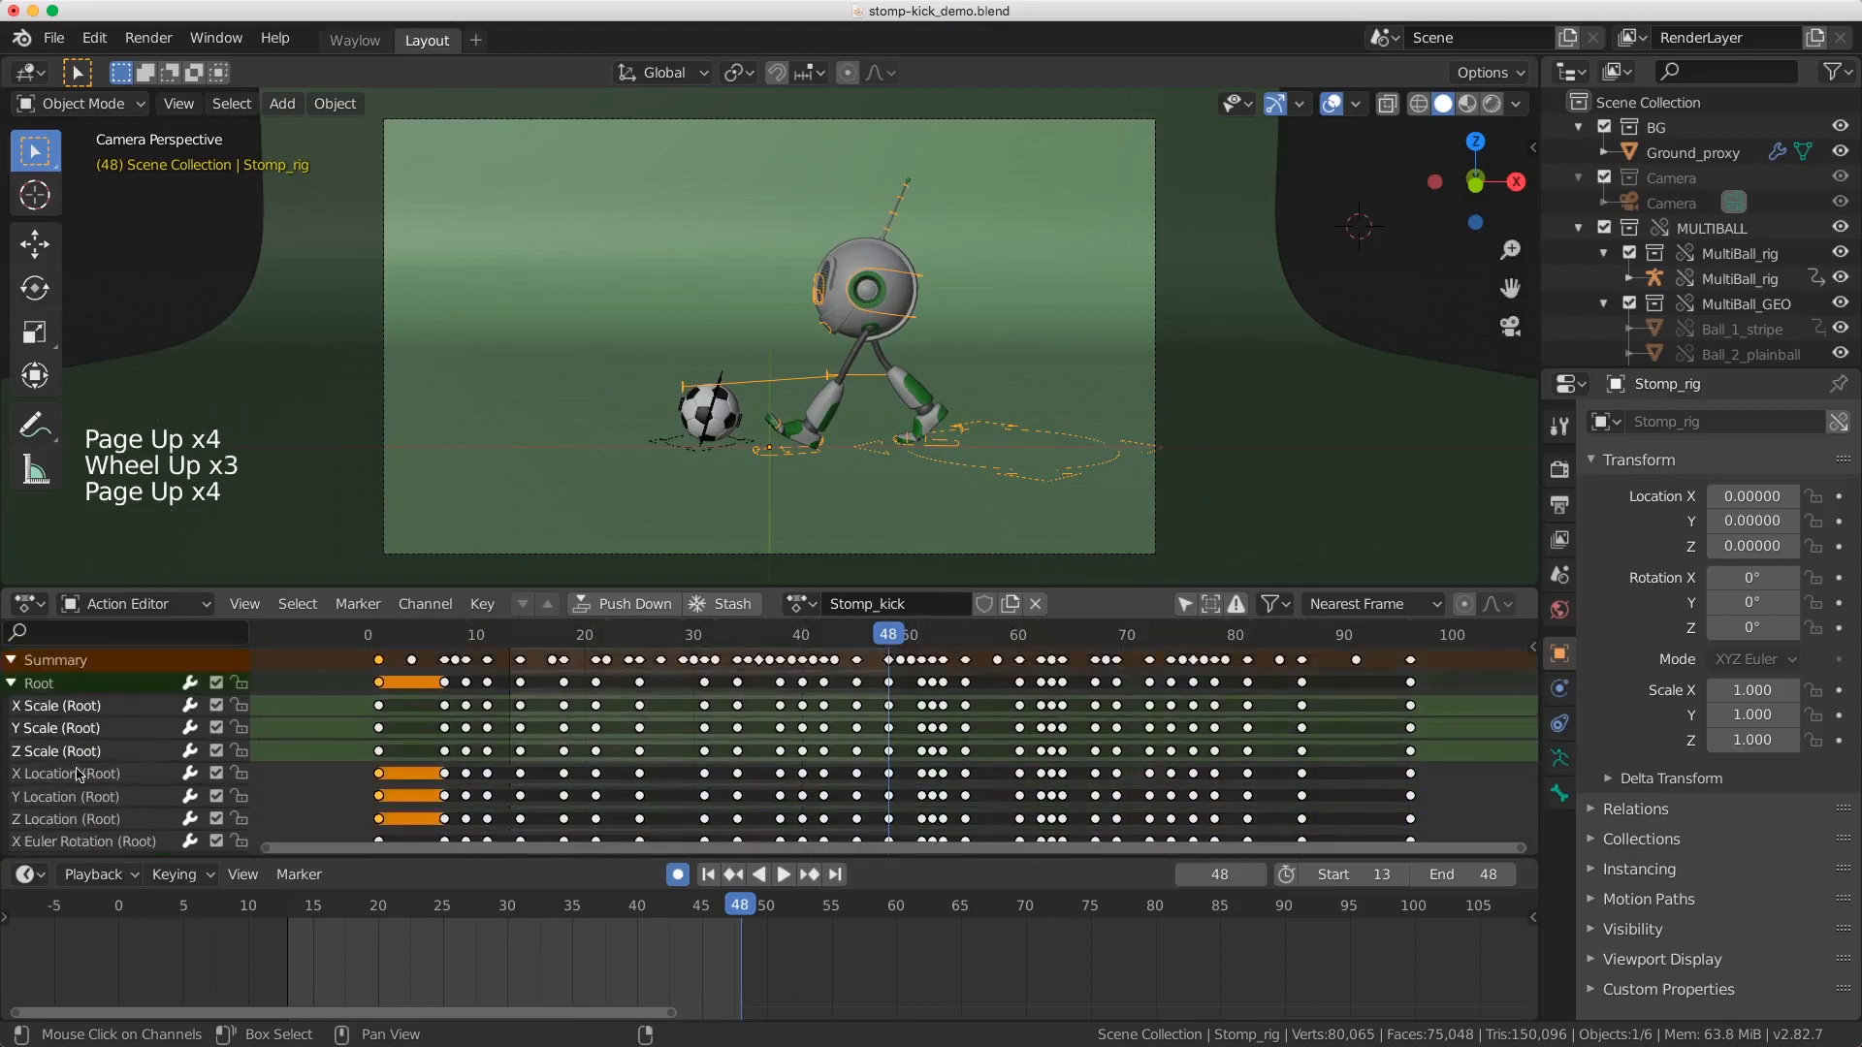
scroll(99, 796, down, 5)
scroll(93, 781, up, 6)
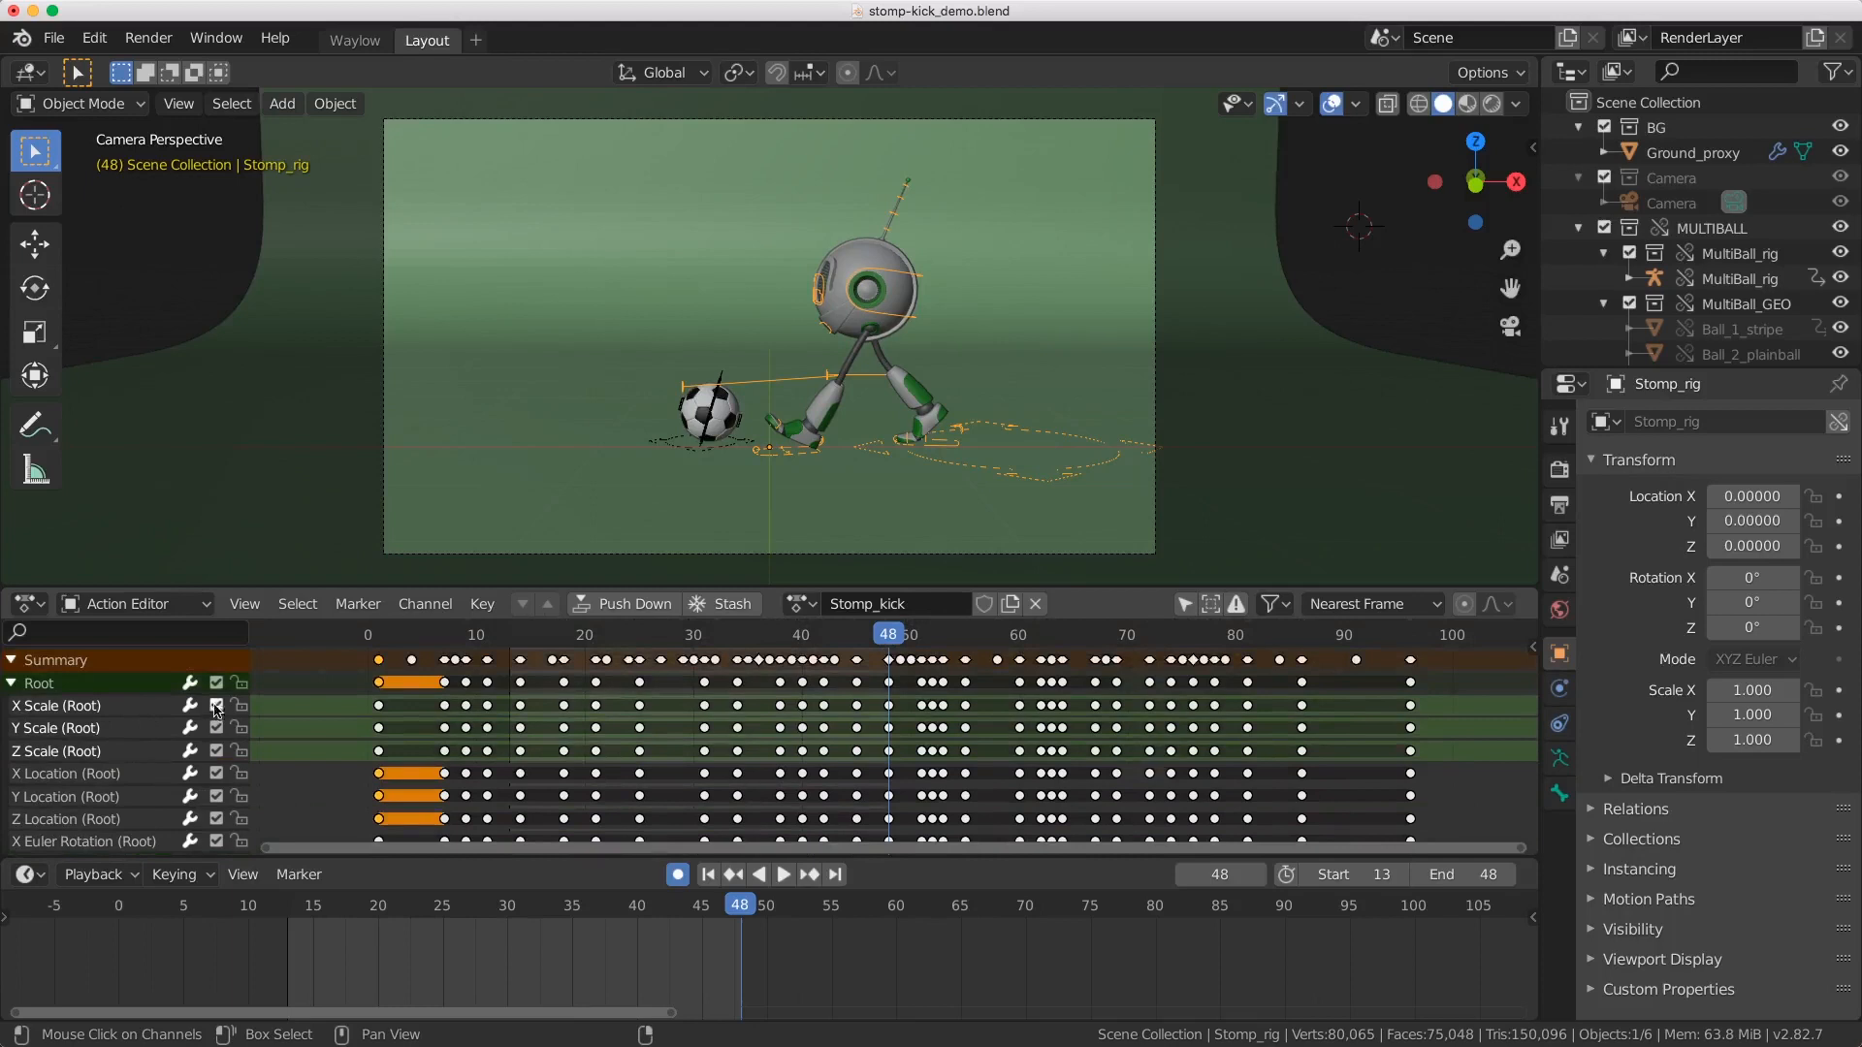
Step: Select the robot's Head bone in Pose Mode, collapse the Root channel group and expand the Head group
drag(216, 706, 216, 753)
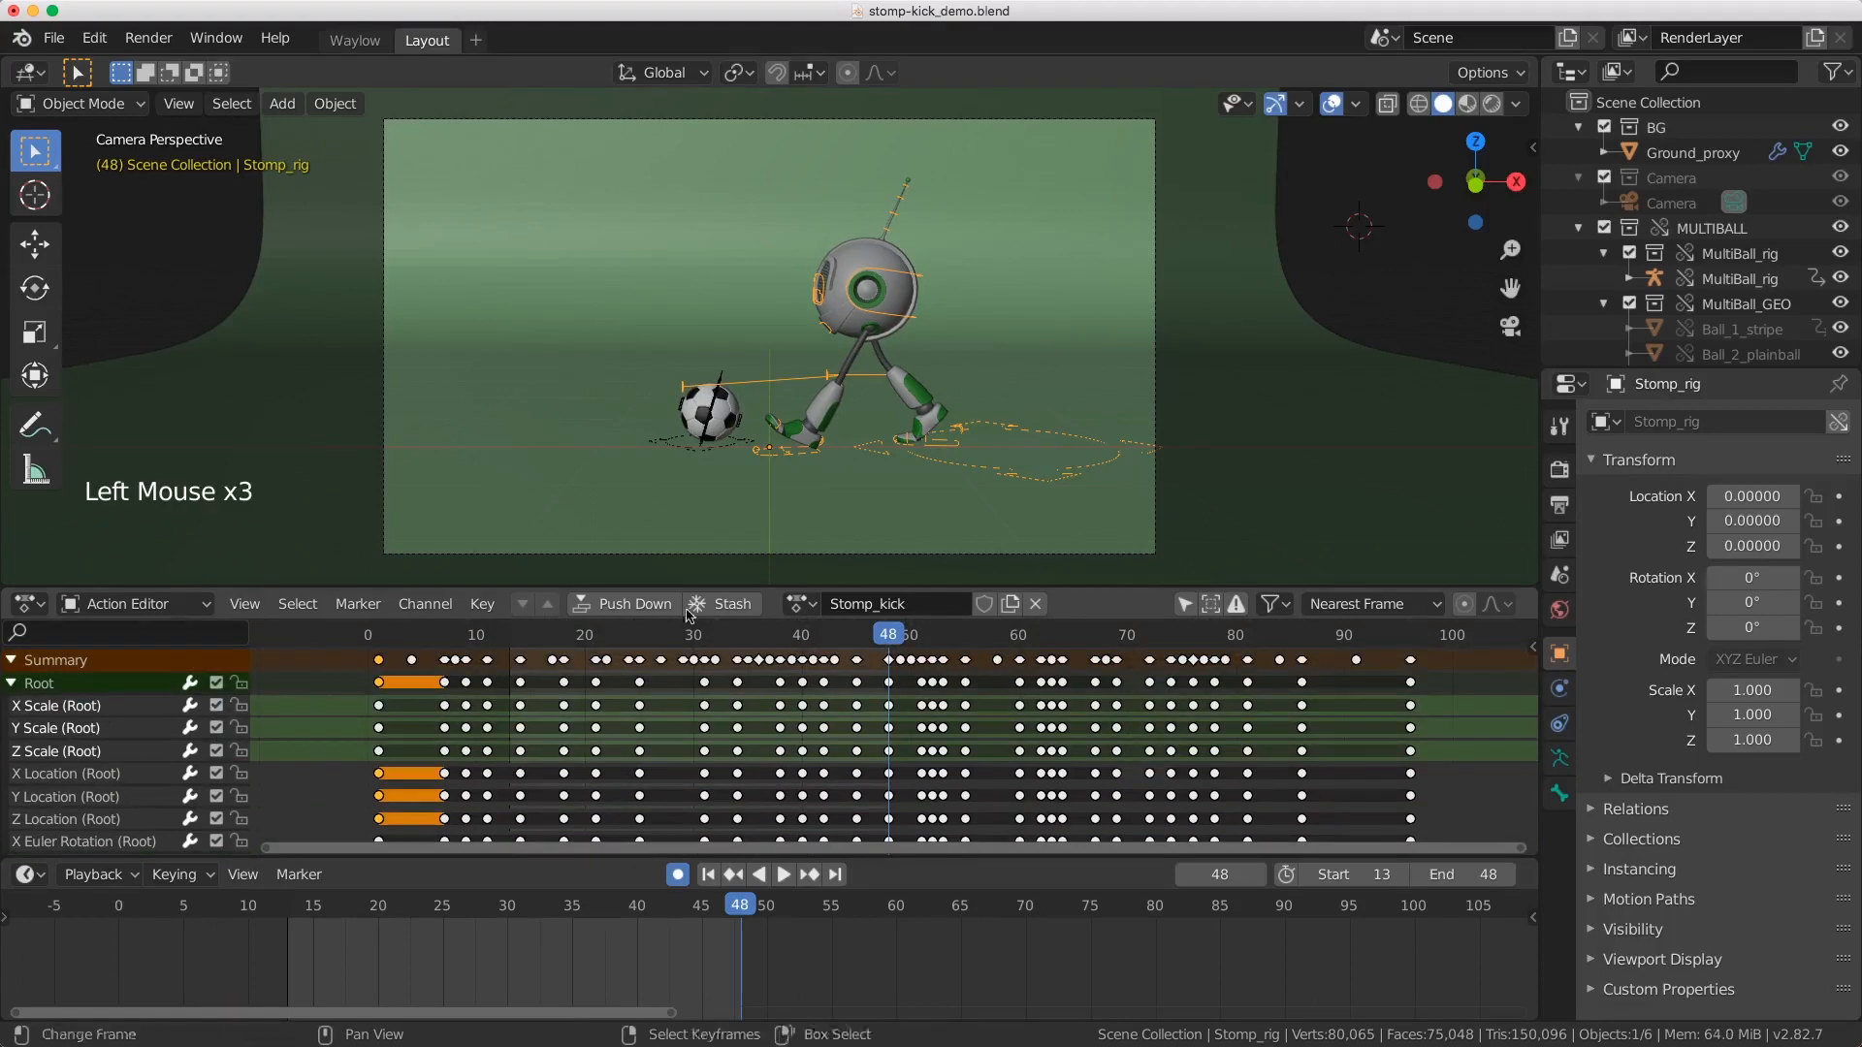
key(Tab)
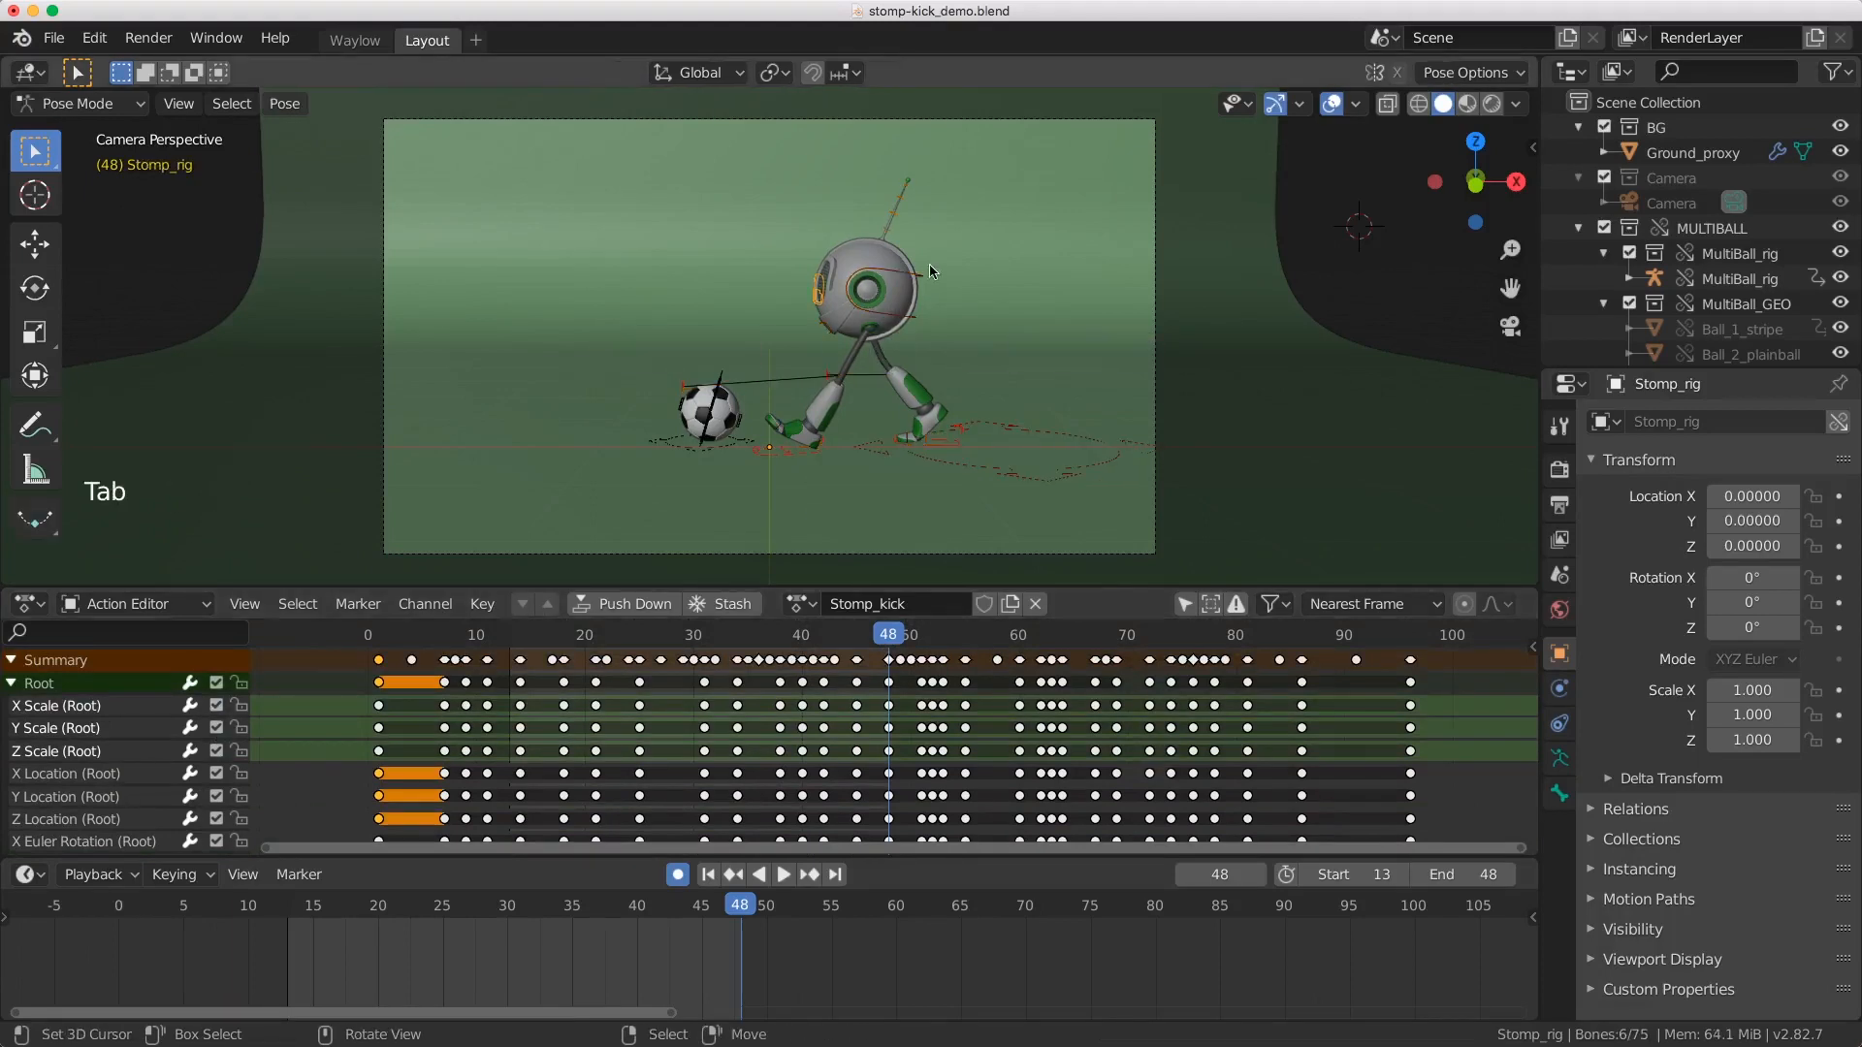
right_click(930, 264)
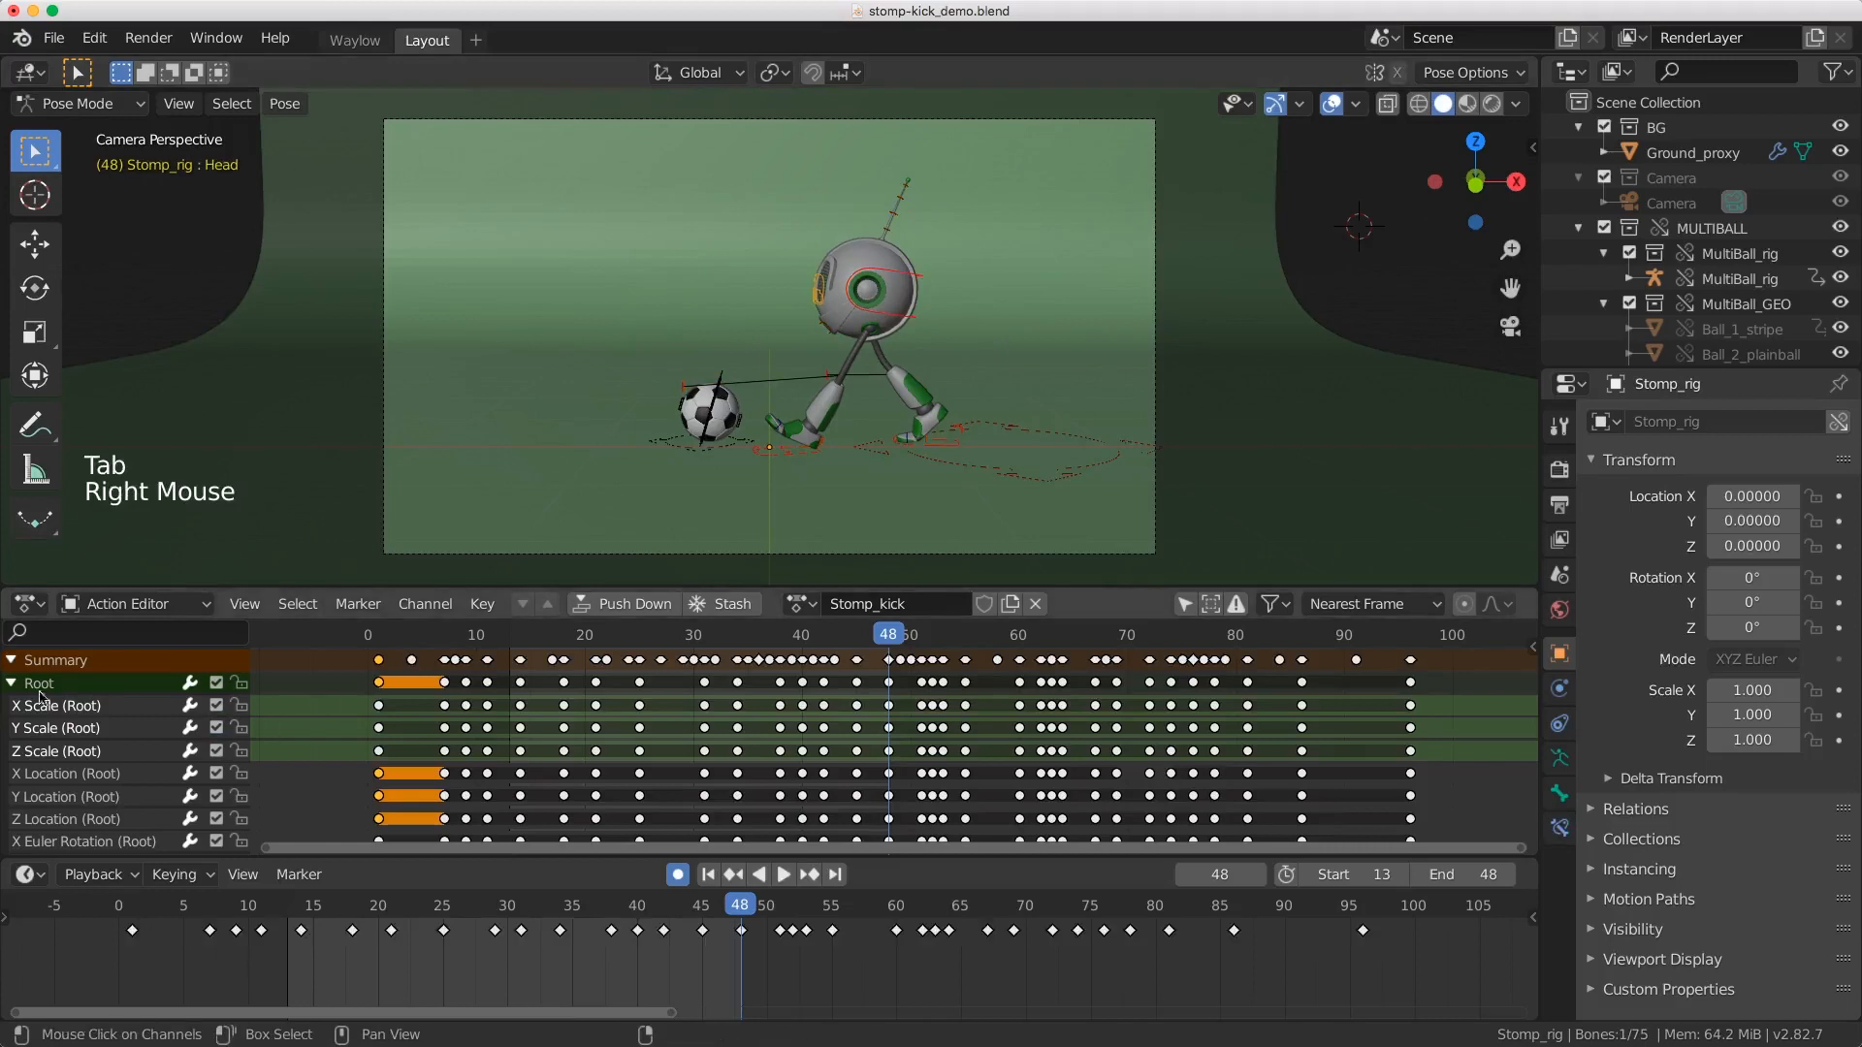
click(10, 683)
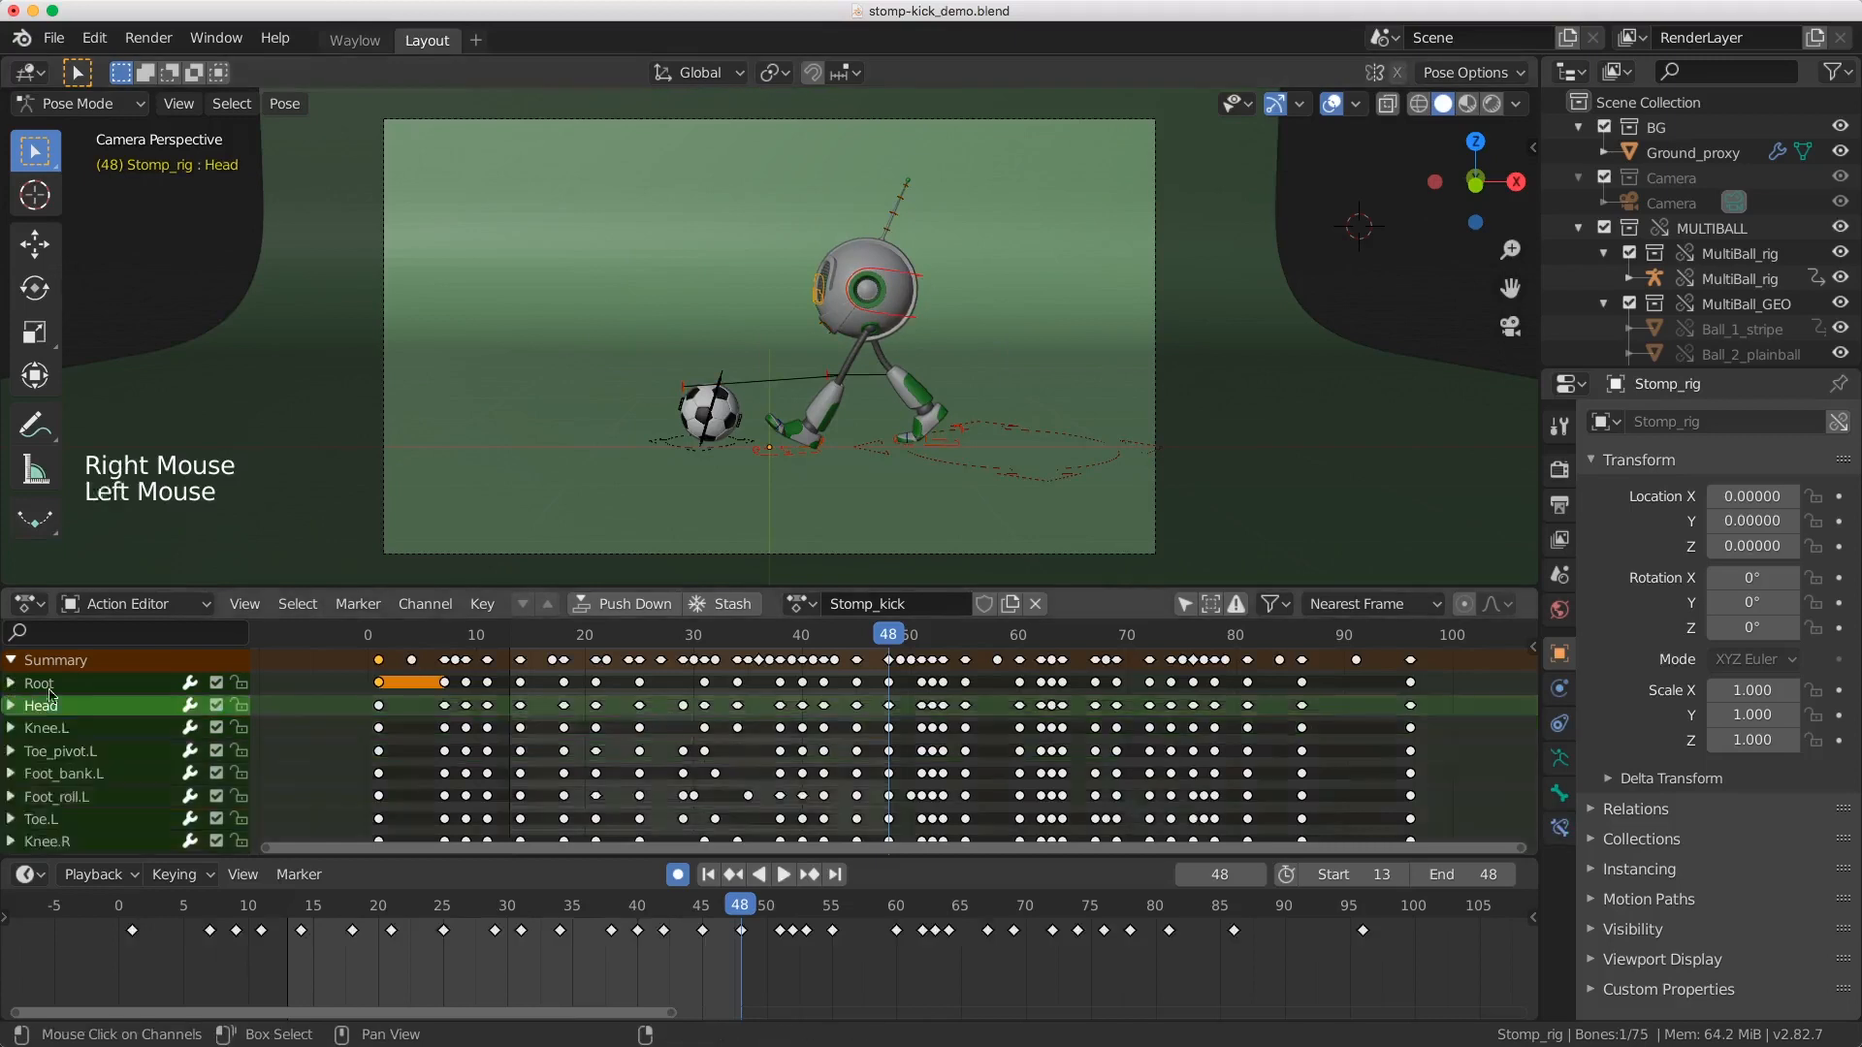
click(11, 706)
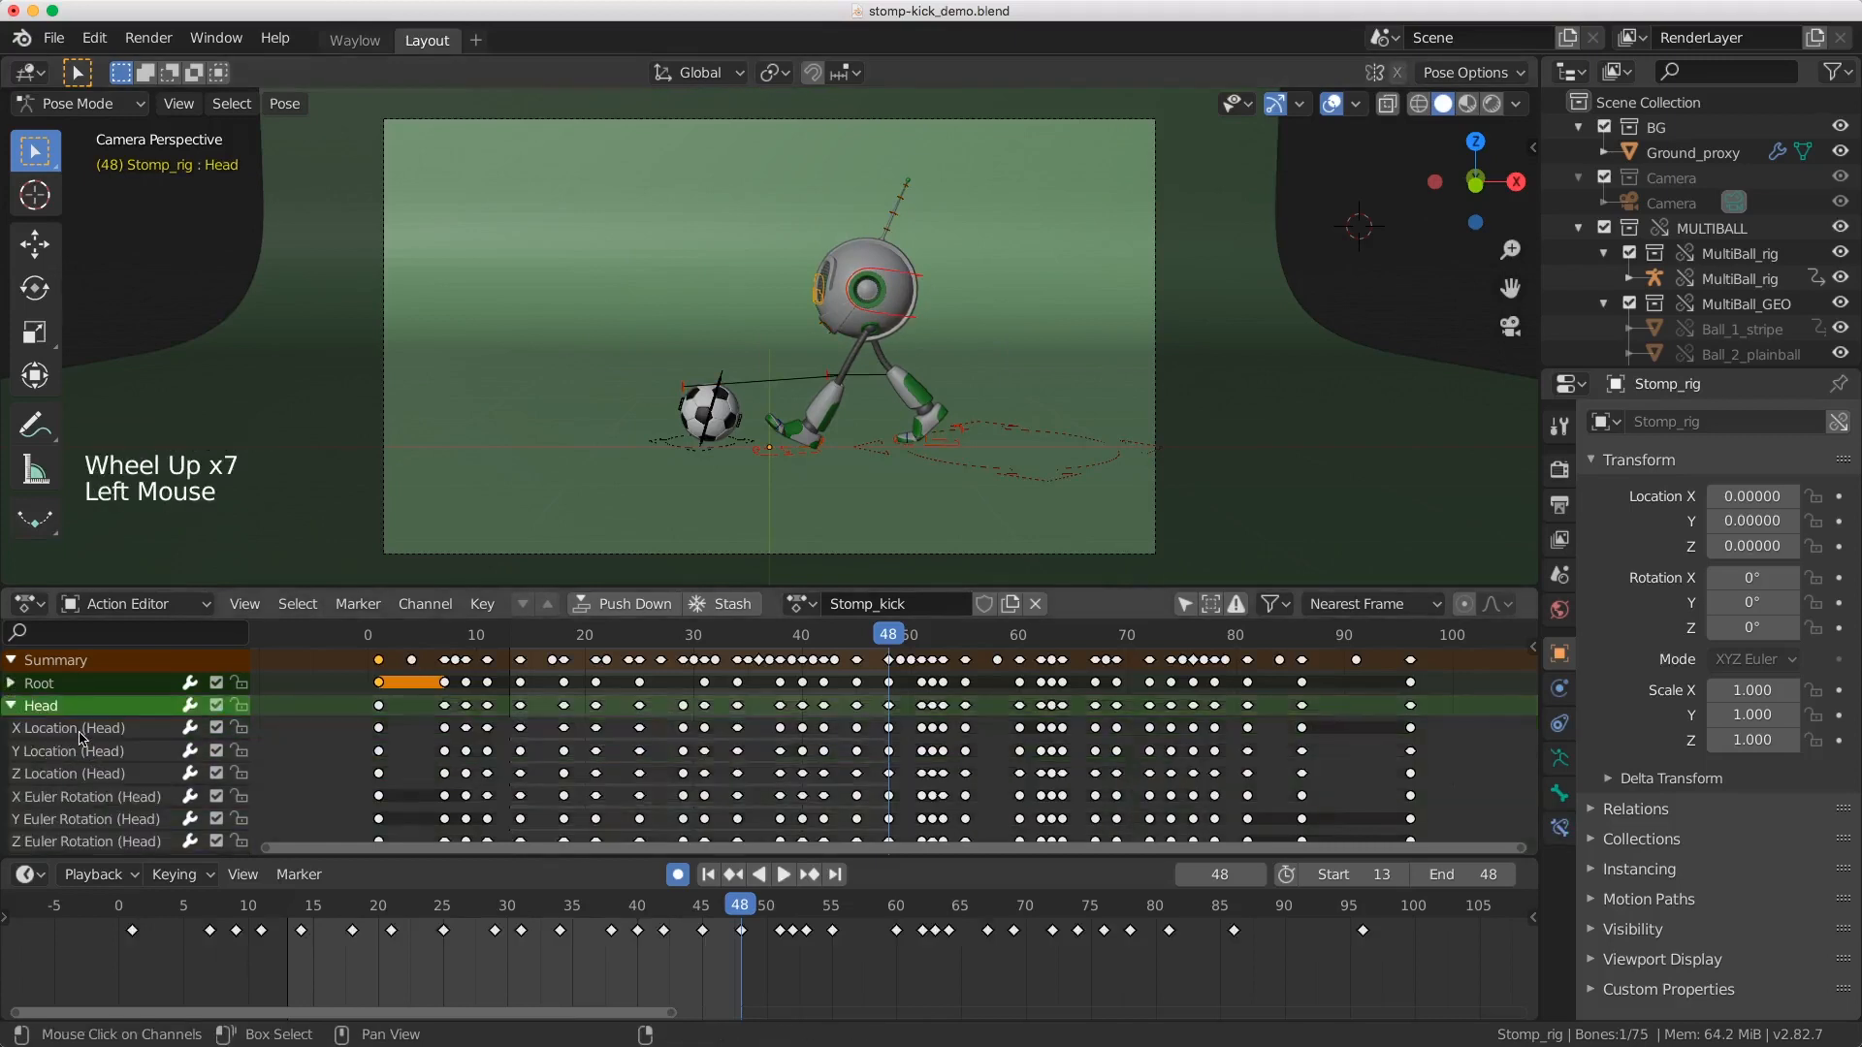
Step: Compare scrubbing with the Head's X, Y and Z Location channels muted and re-enabled, leaving the playhead at frame 62
click(81, 730)
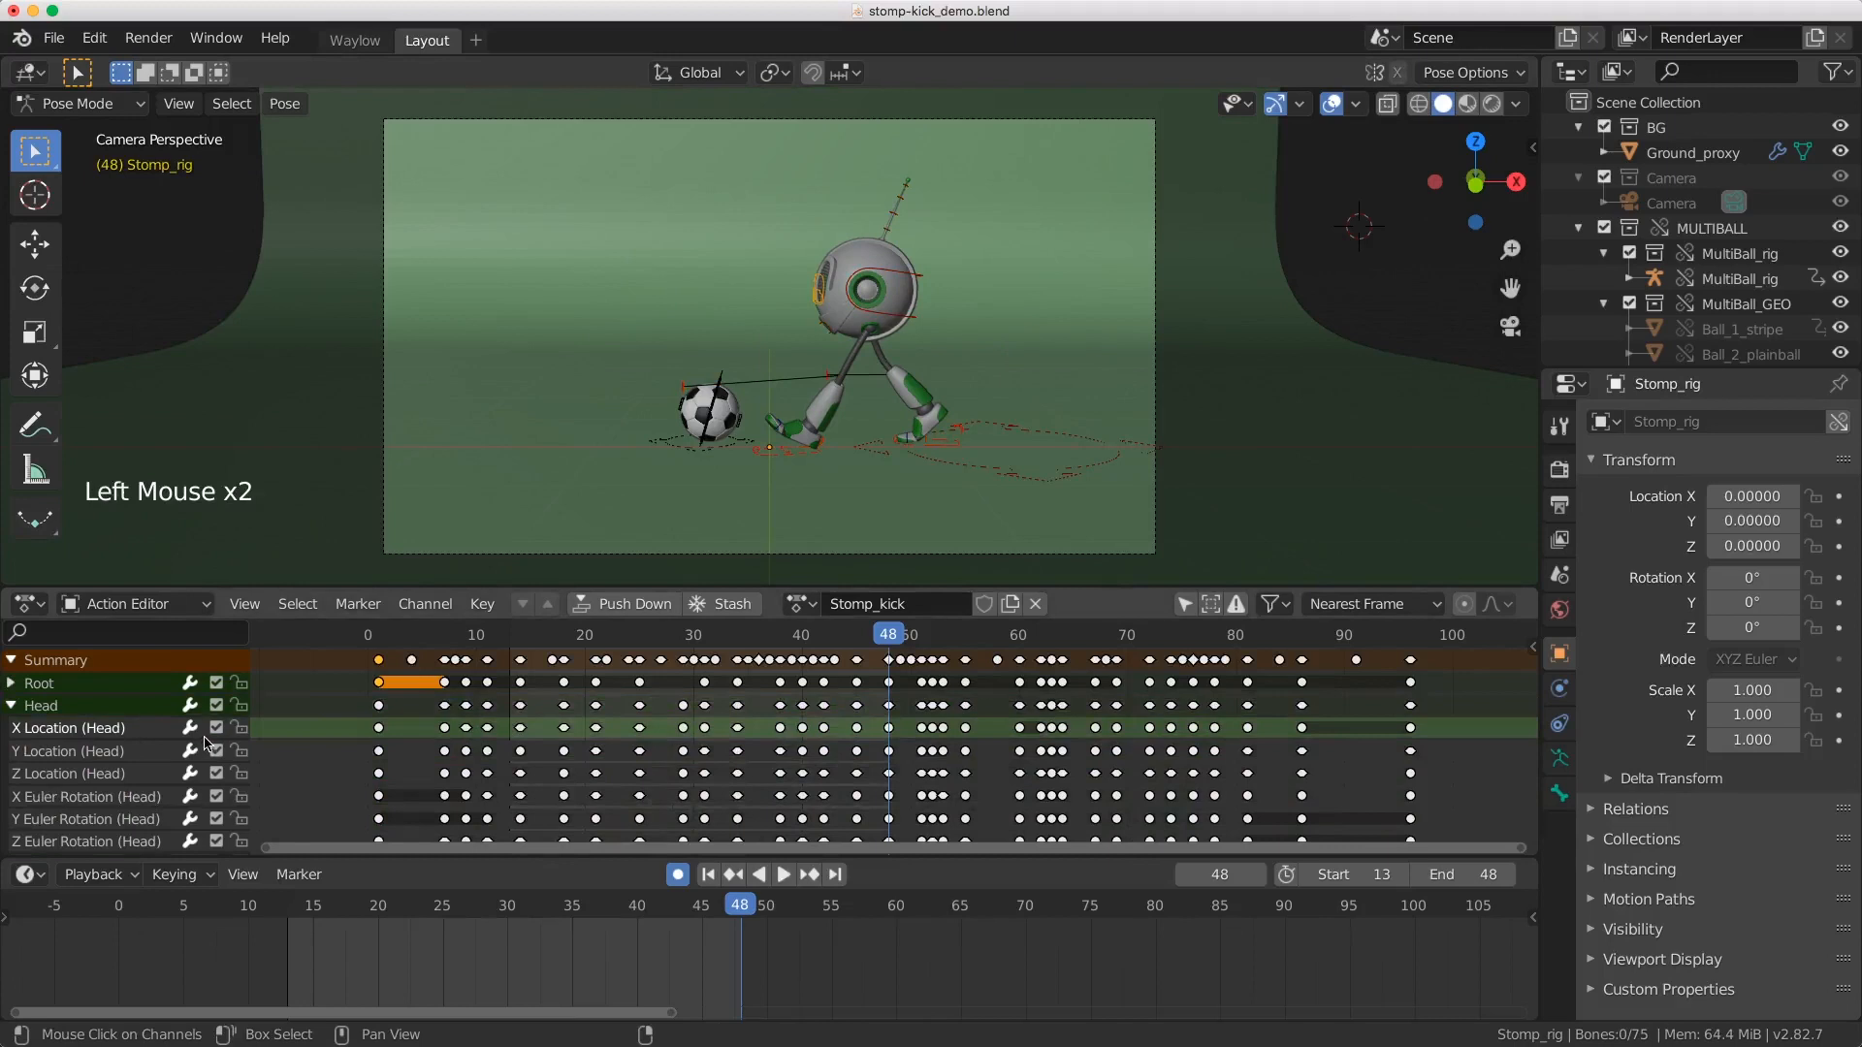
drag(216, 728, 215, 761)
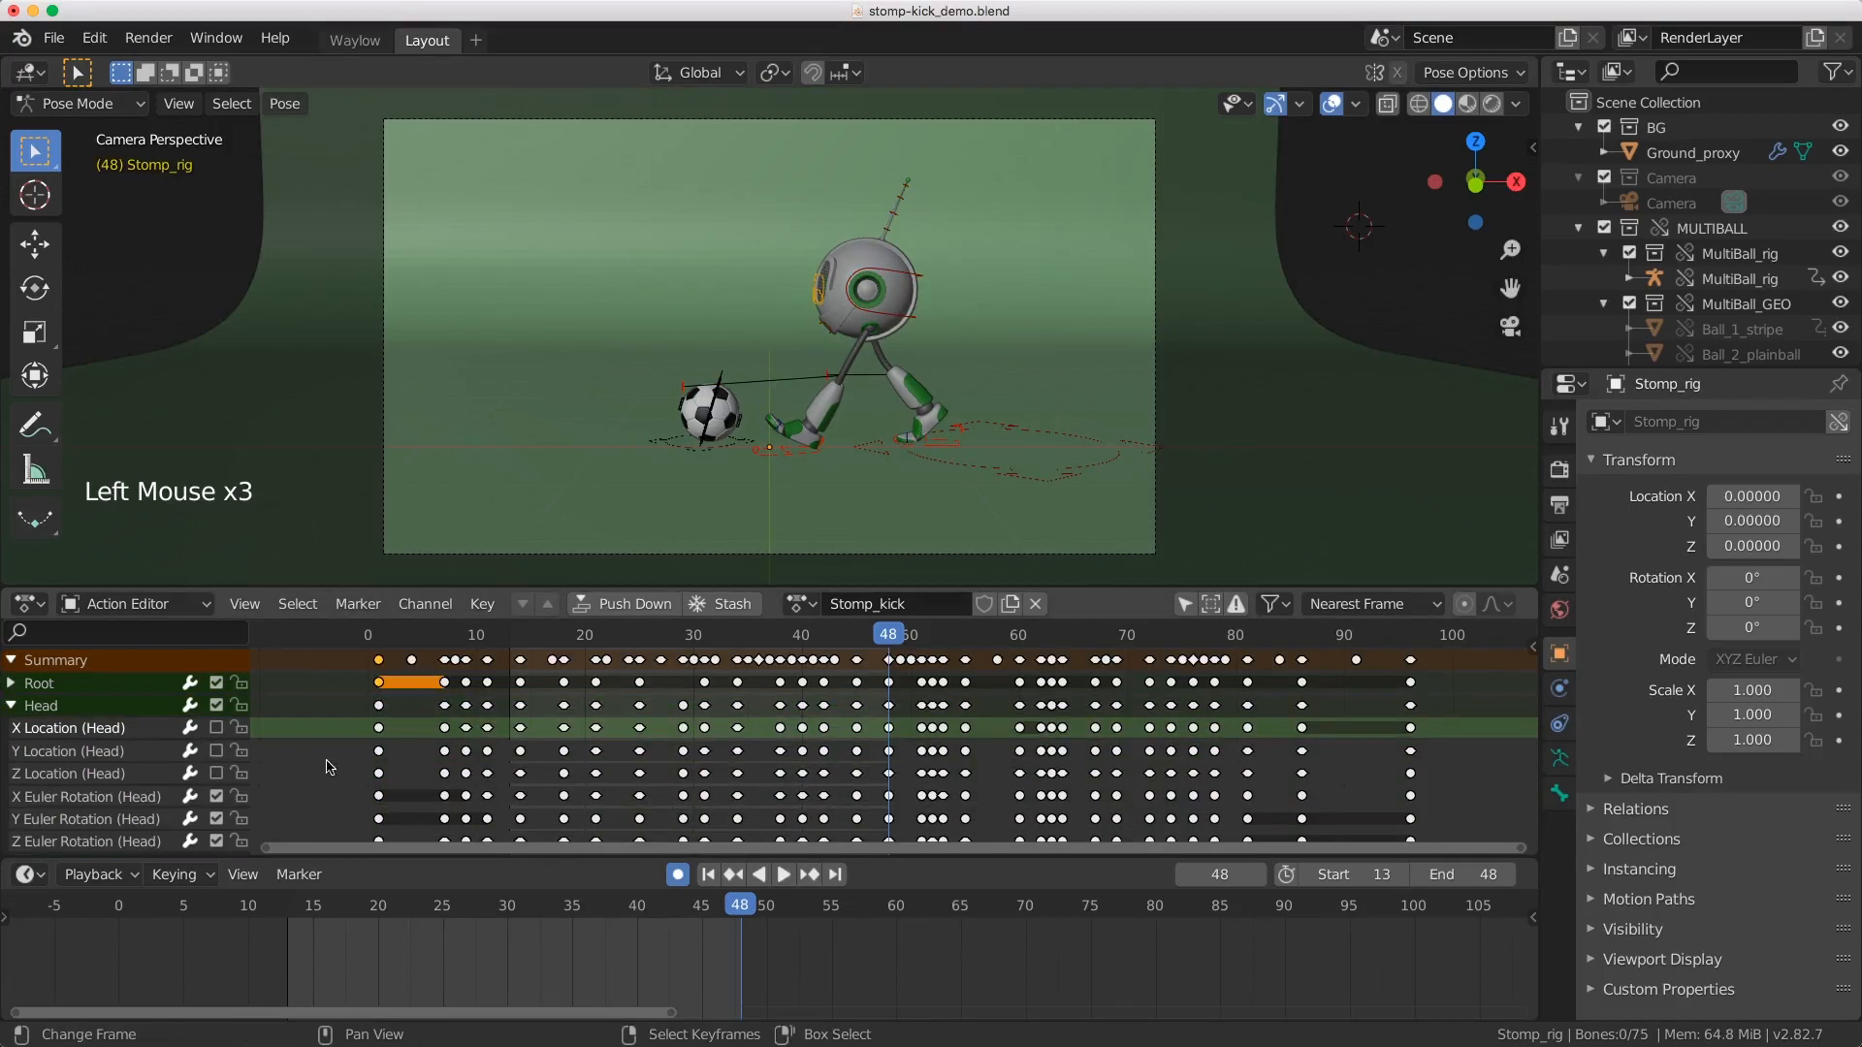
drag(422, 776, 899, 752)
drag(220, 729, 218, 774)
drag(504, 737, 1040, 742)
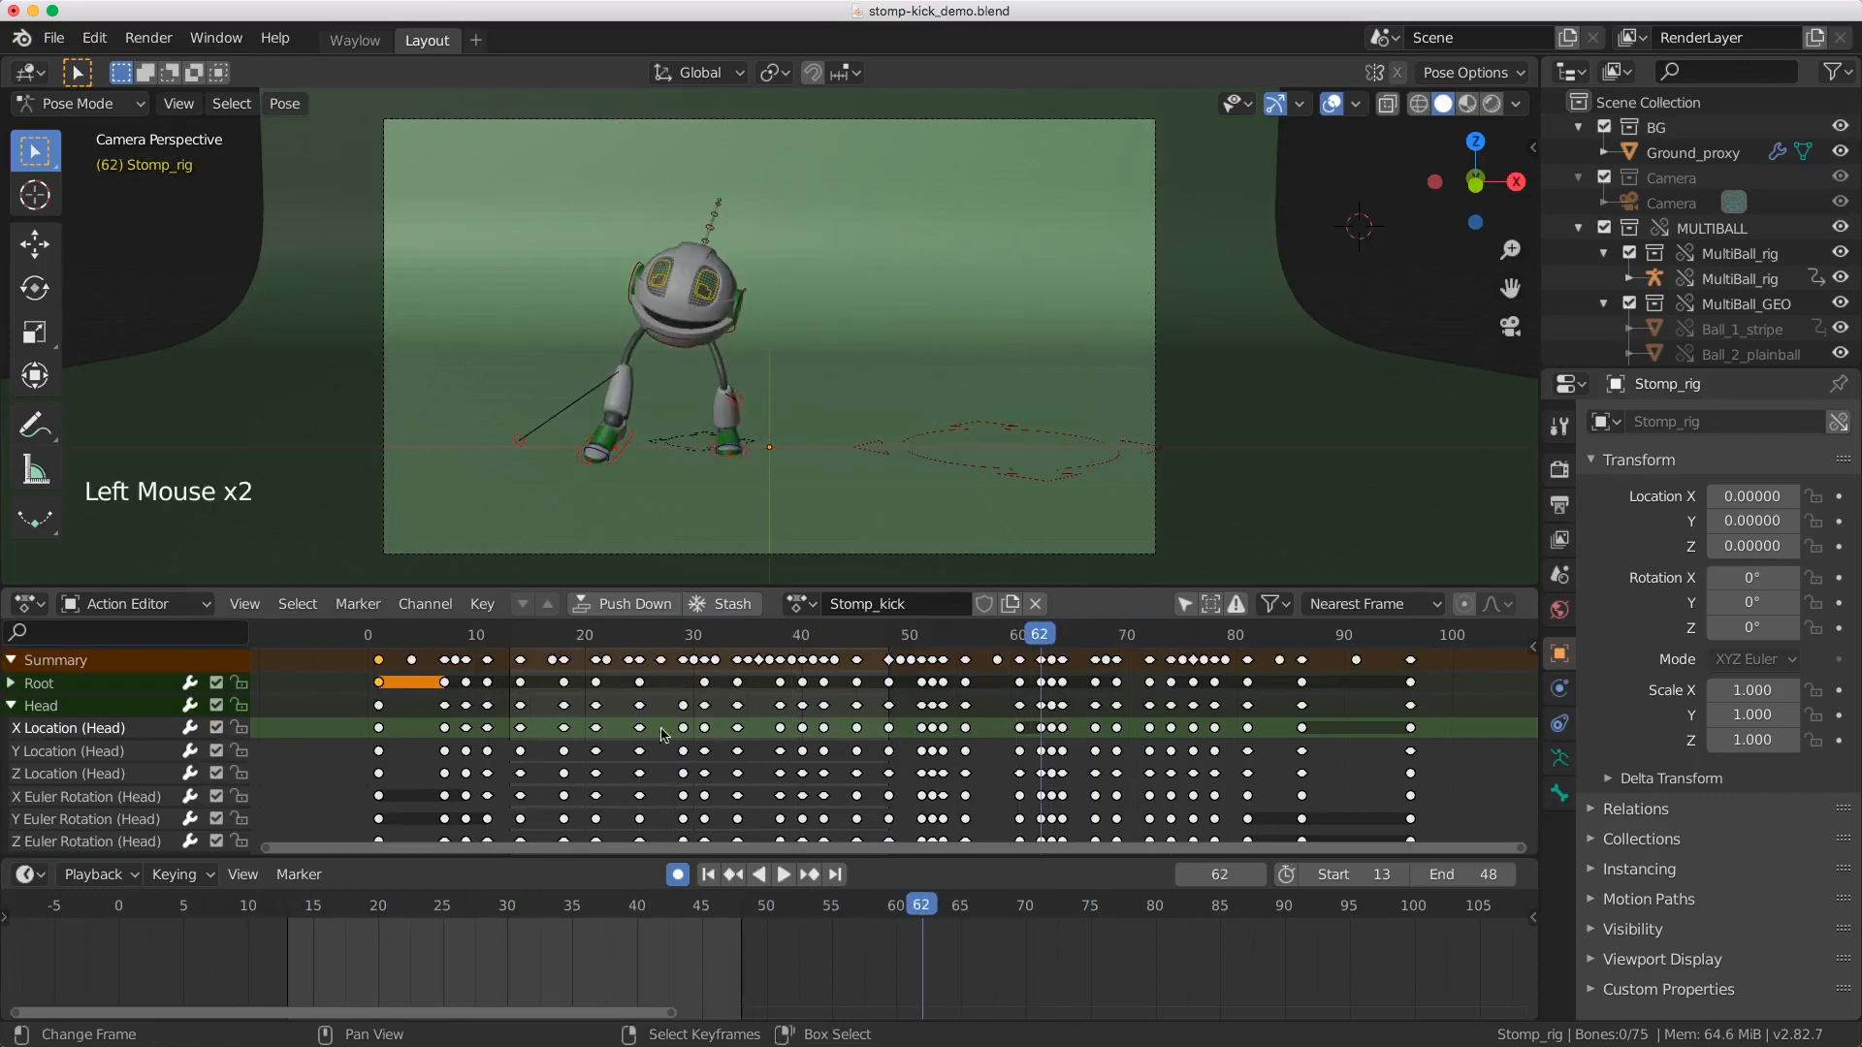
Step: Try locking and unlocking the Head's location channels and the whole Head group
drag(240, 734, 242, 773)
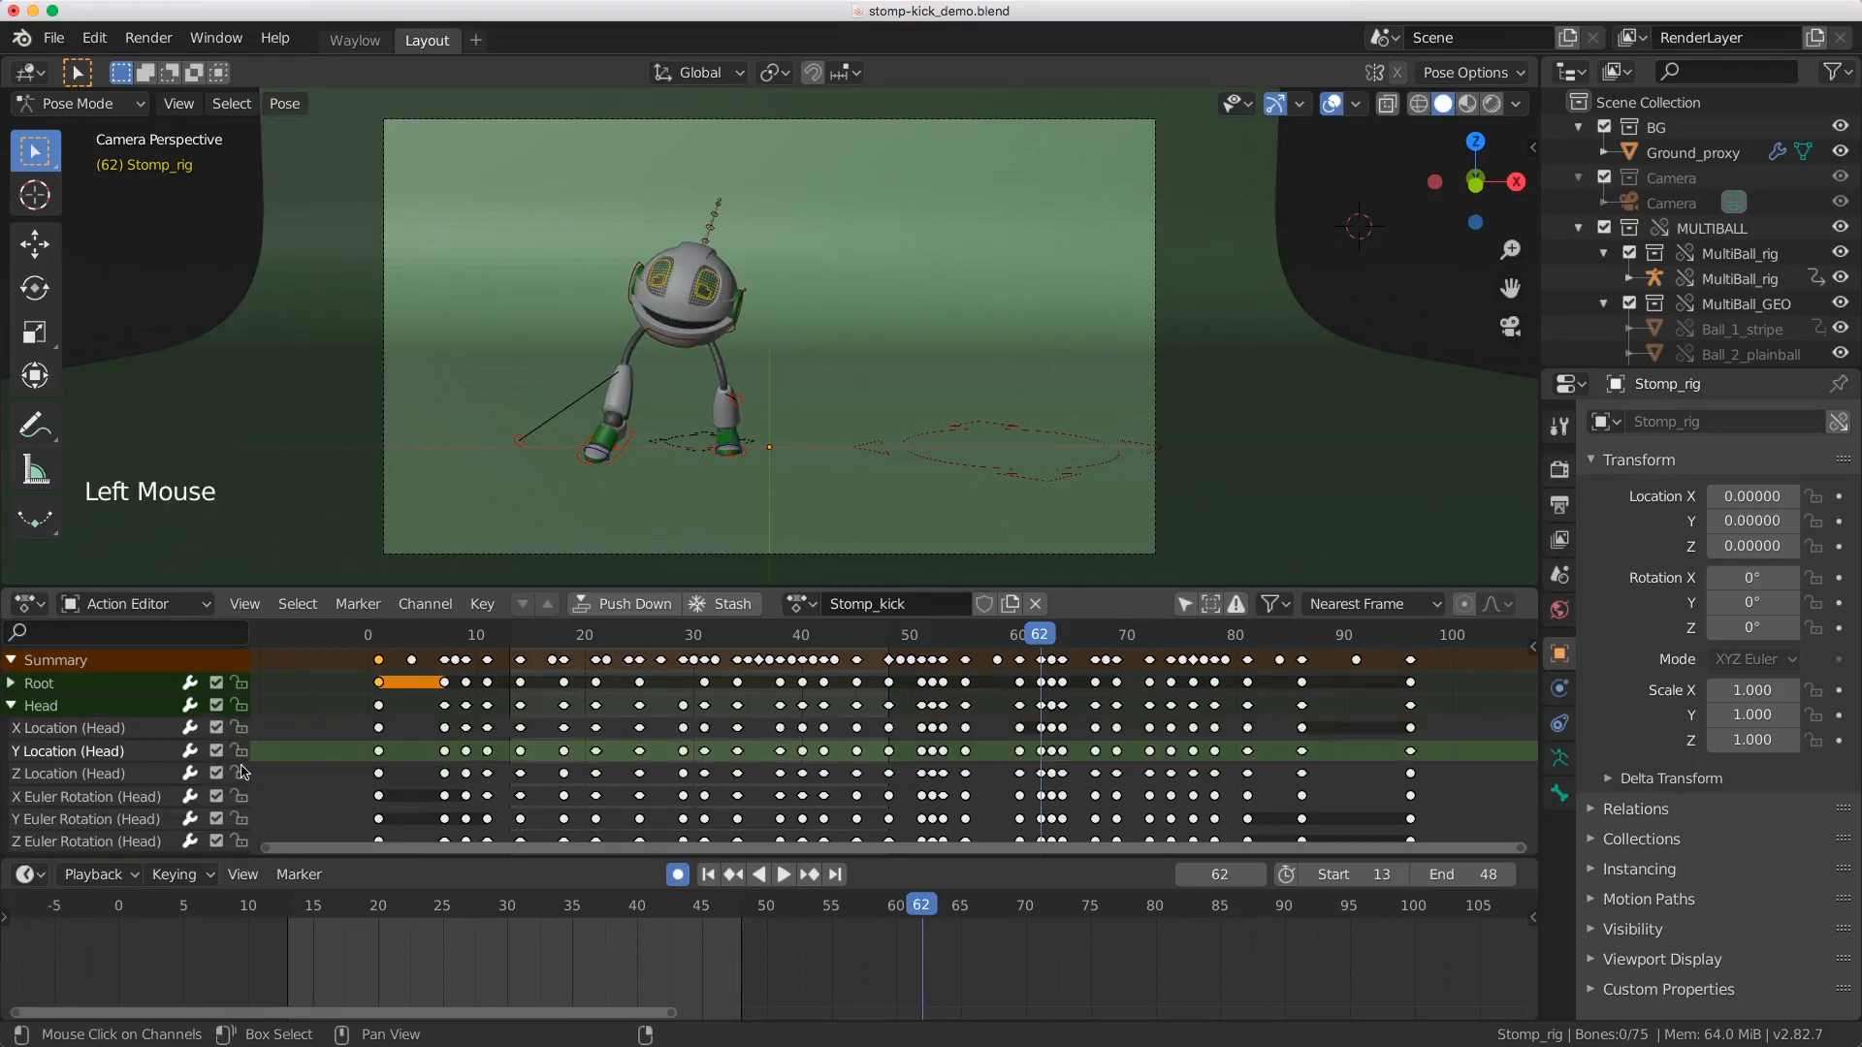
click(239, 706)
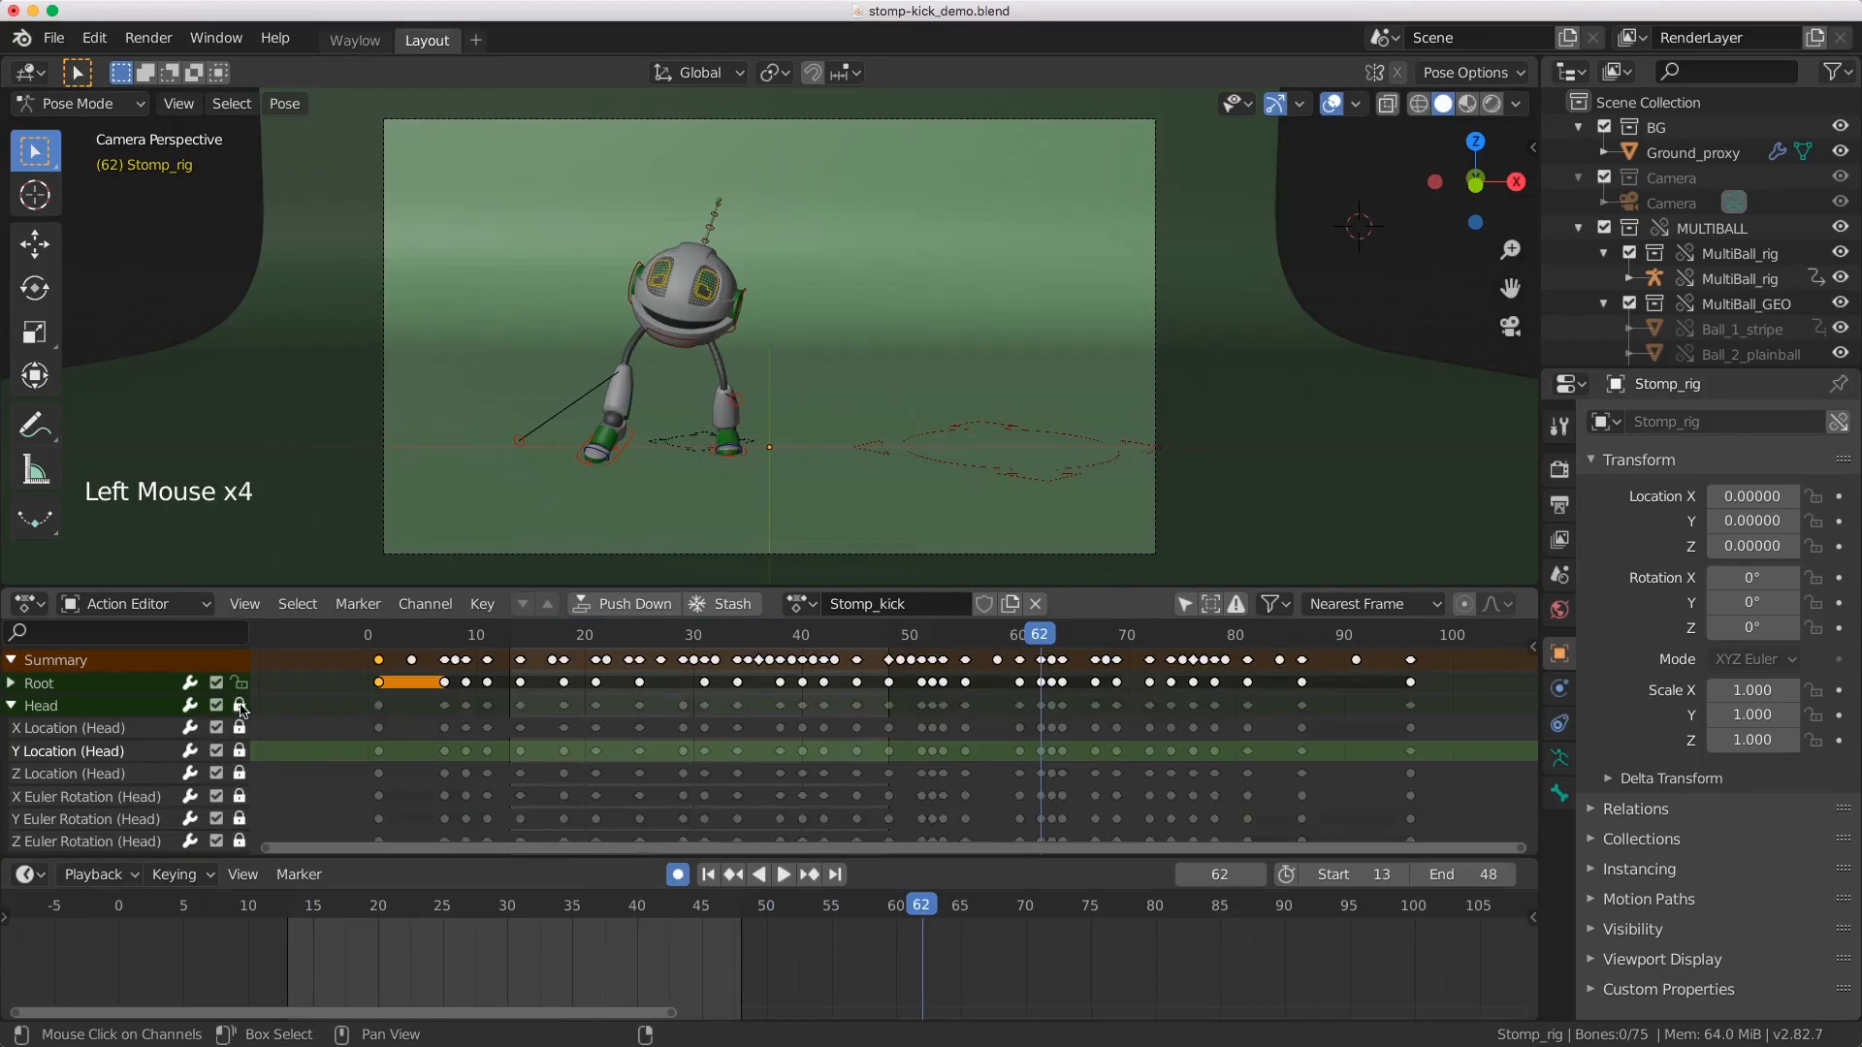
click(240, 706)
click(241, 706)
click(240, 706)
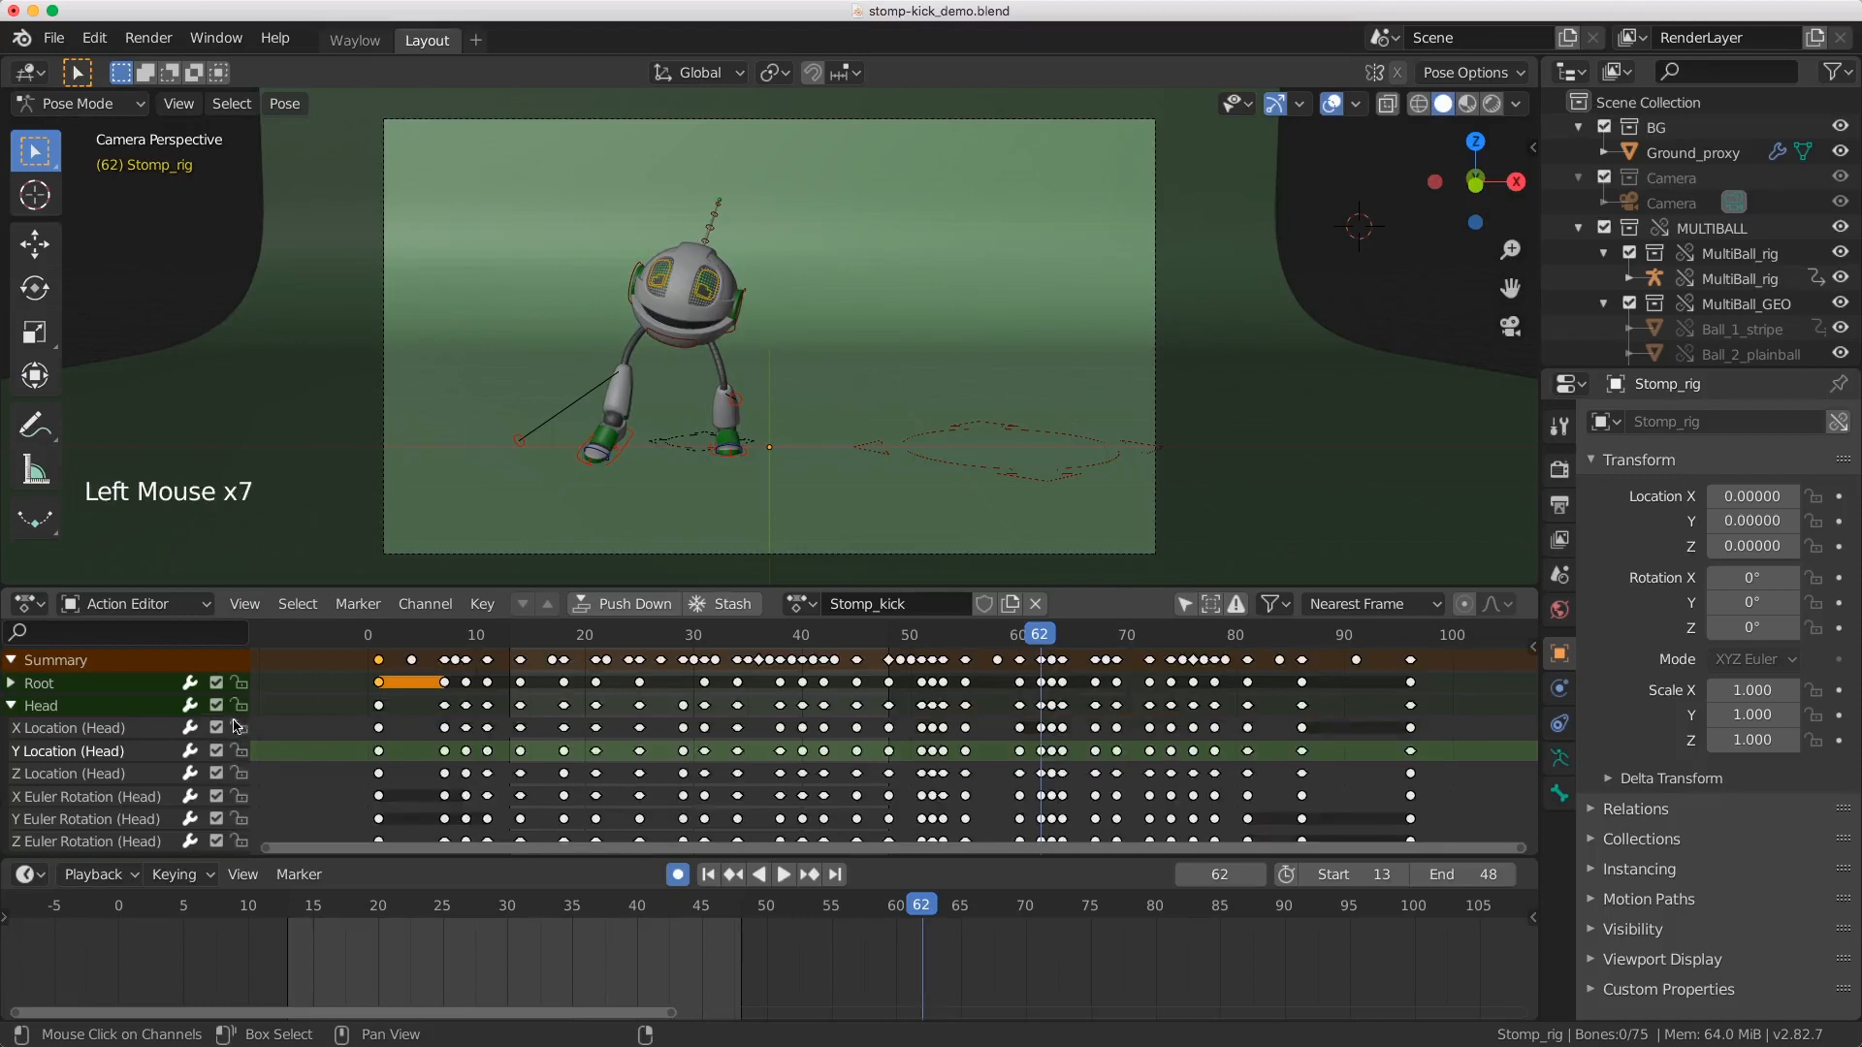
scroll(102, 759, down, 2)
scroll(102, 760, up, 2)
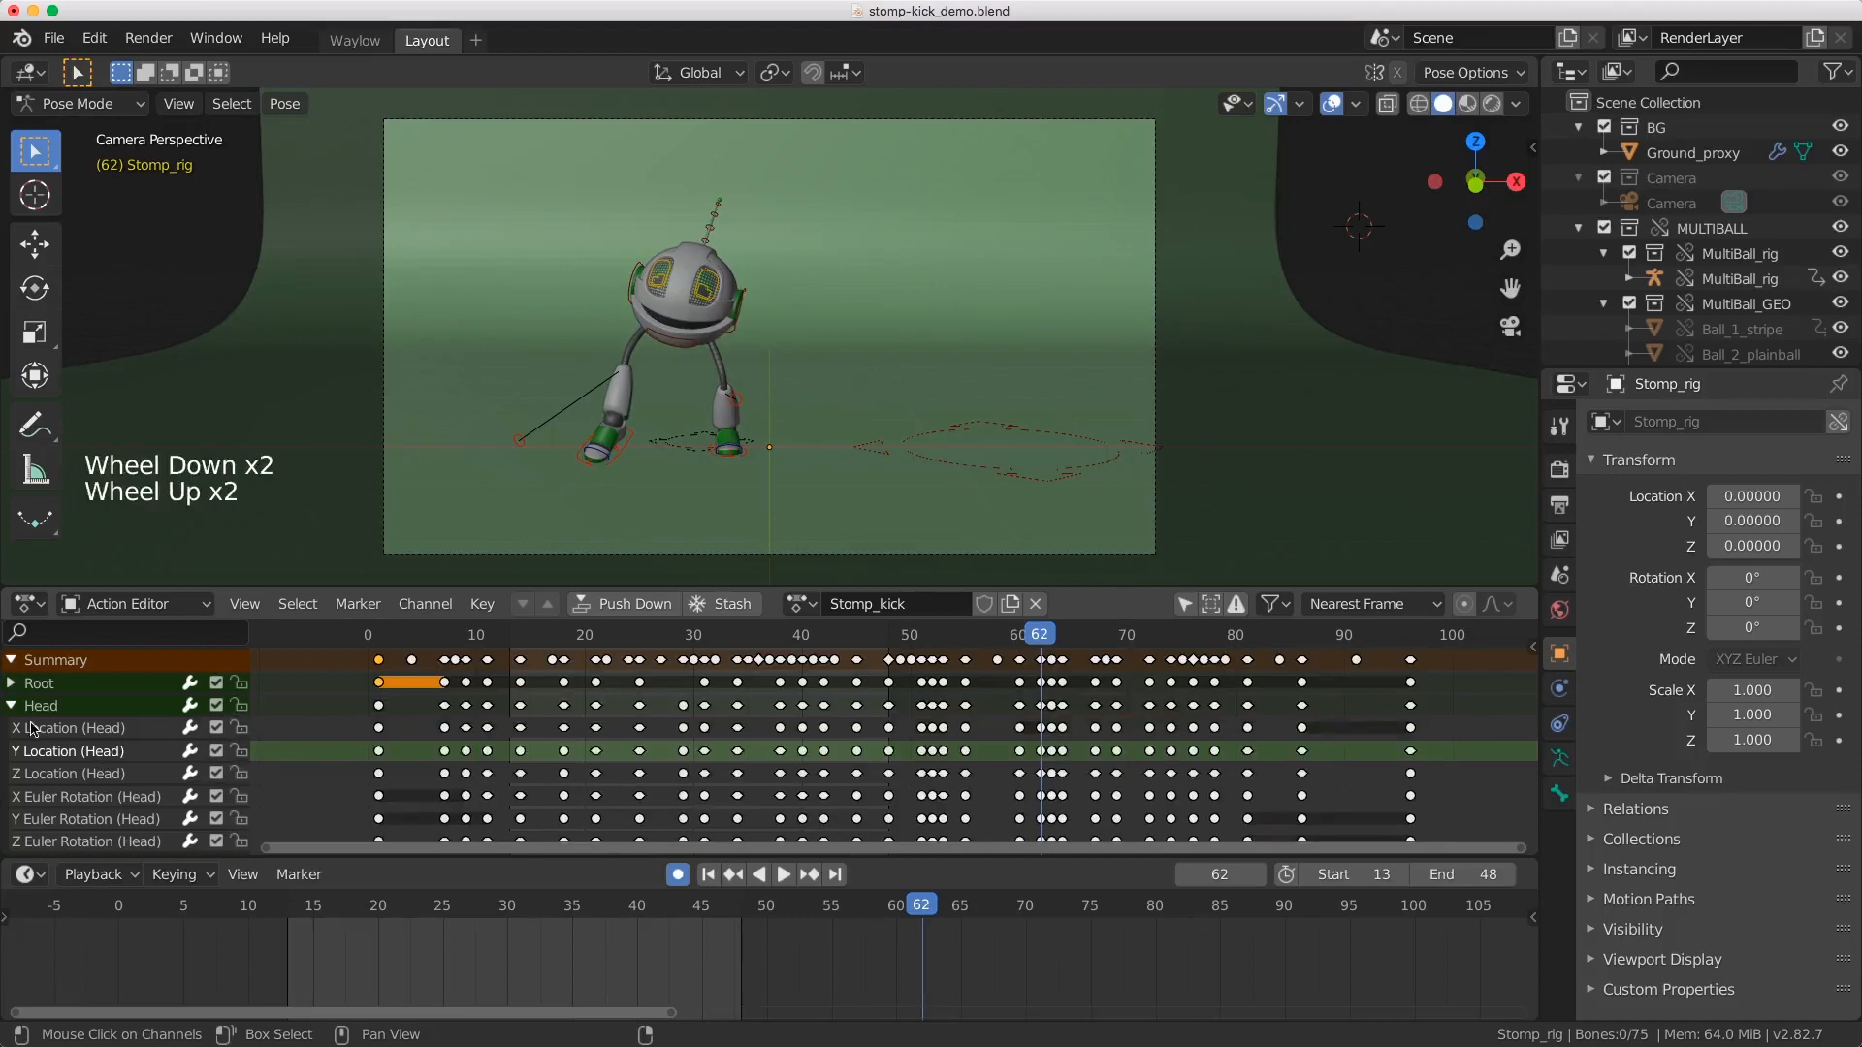
Step: Collapse the Head group, limit the channel list to selected bones, and expand the channels of the Foot_IK.R bone
click(11, 706)
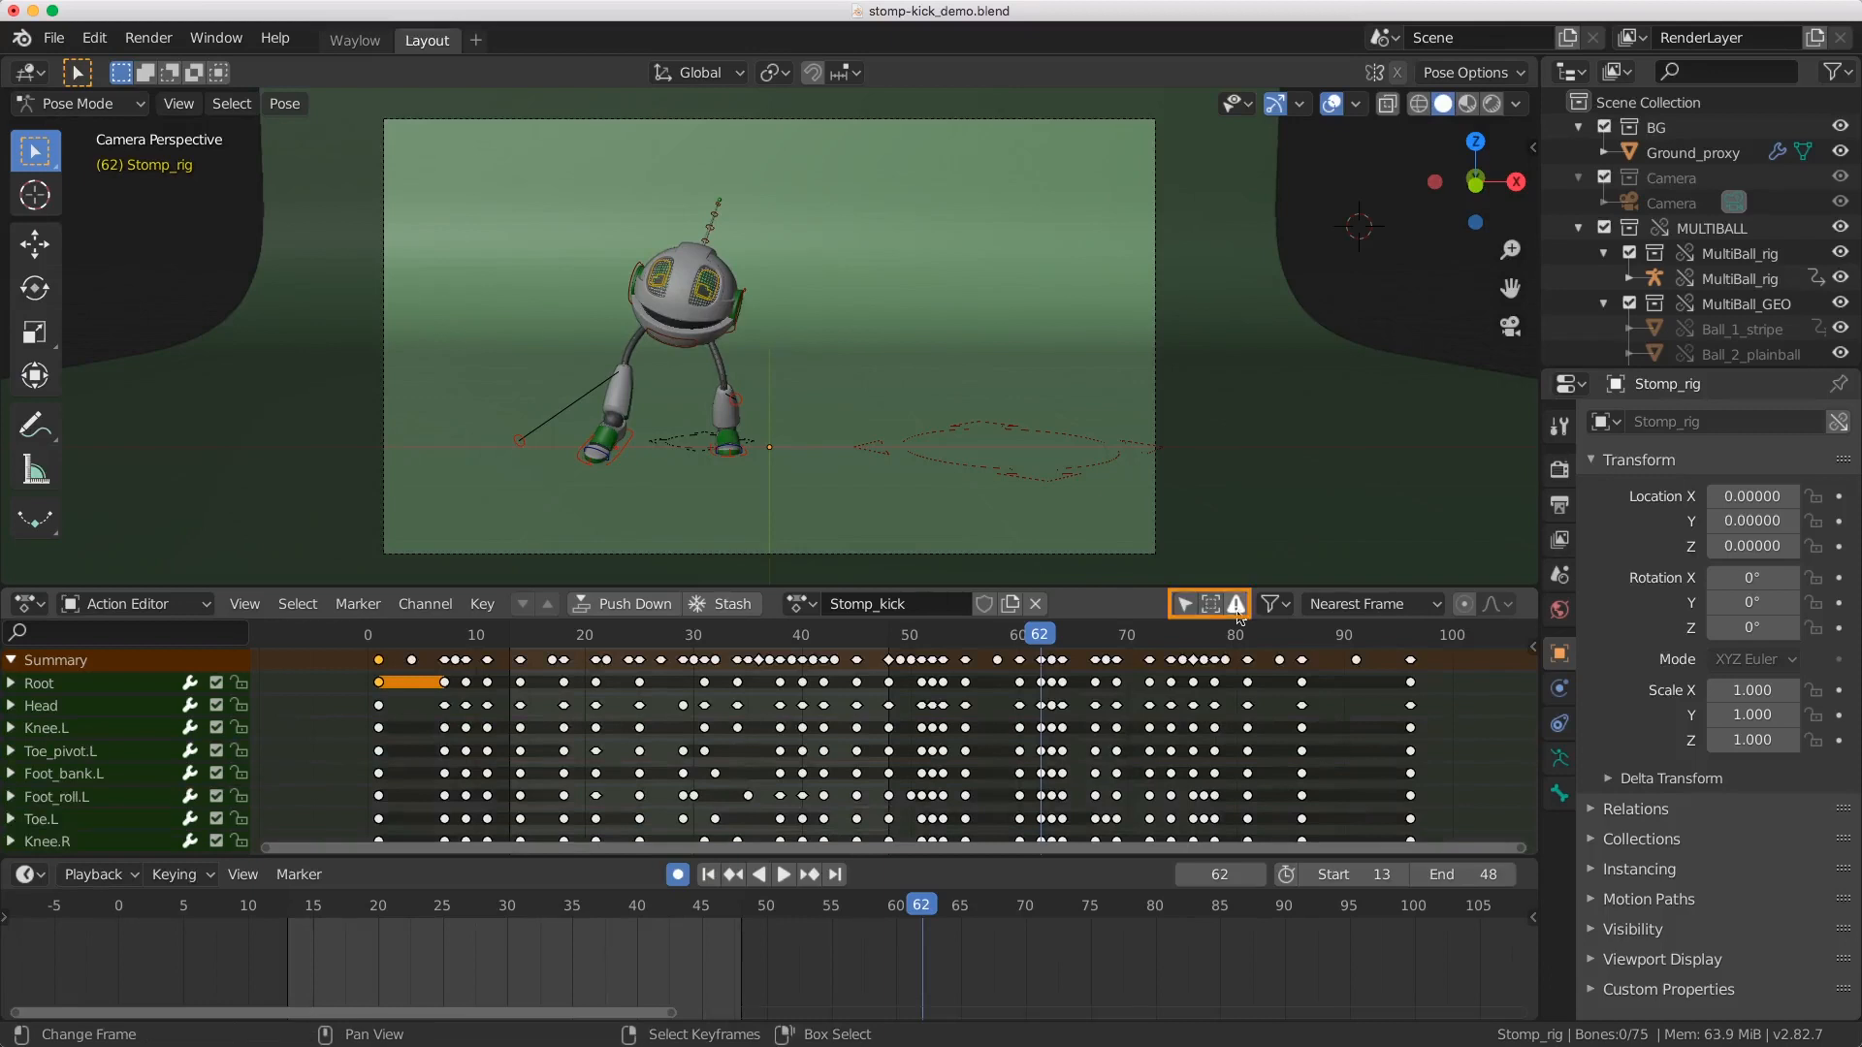
click(1185, 605)
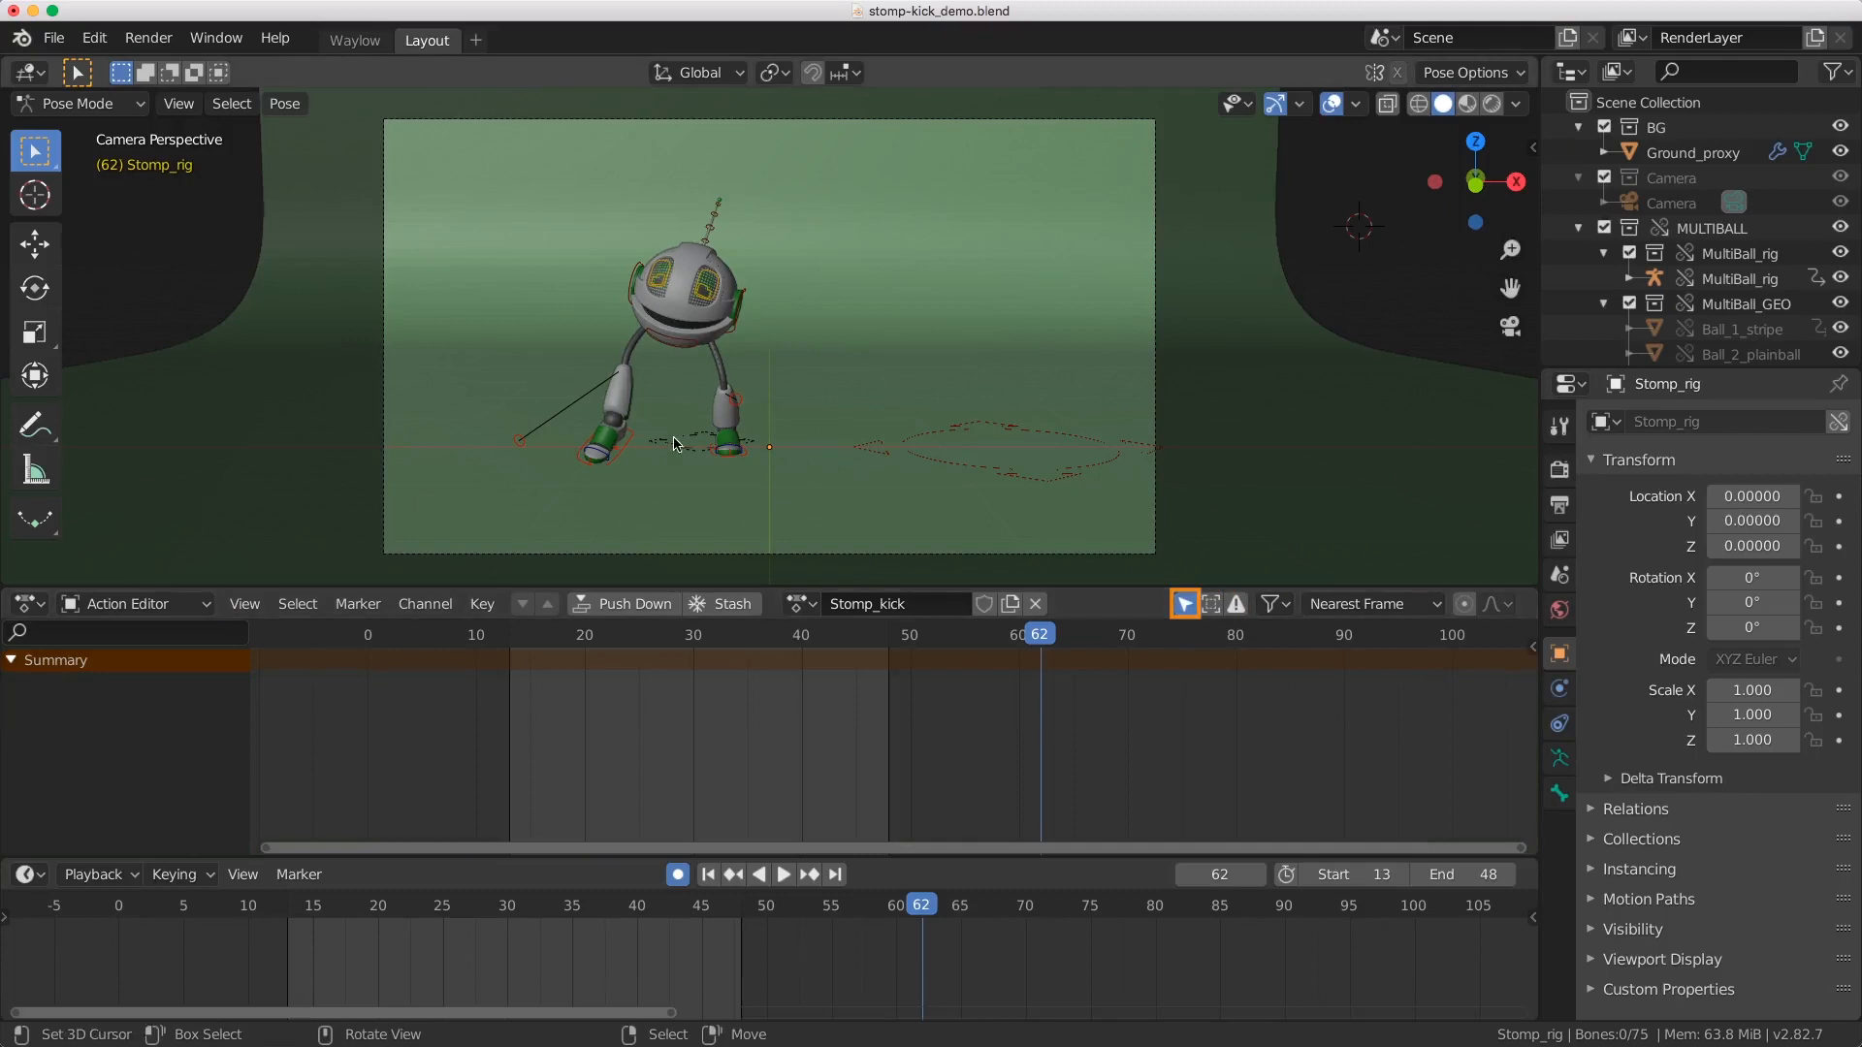
right_click(623, 454)
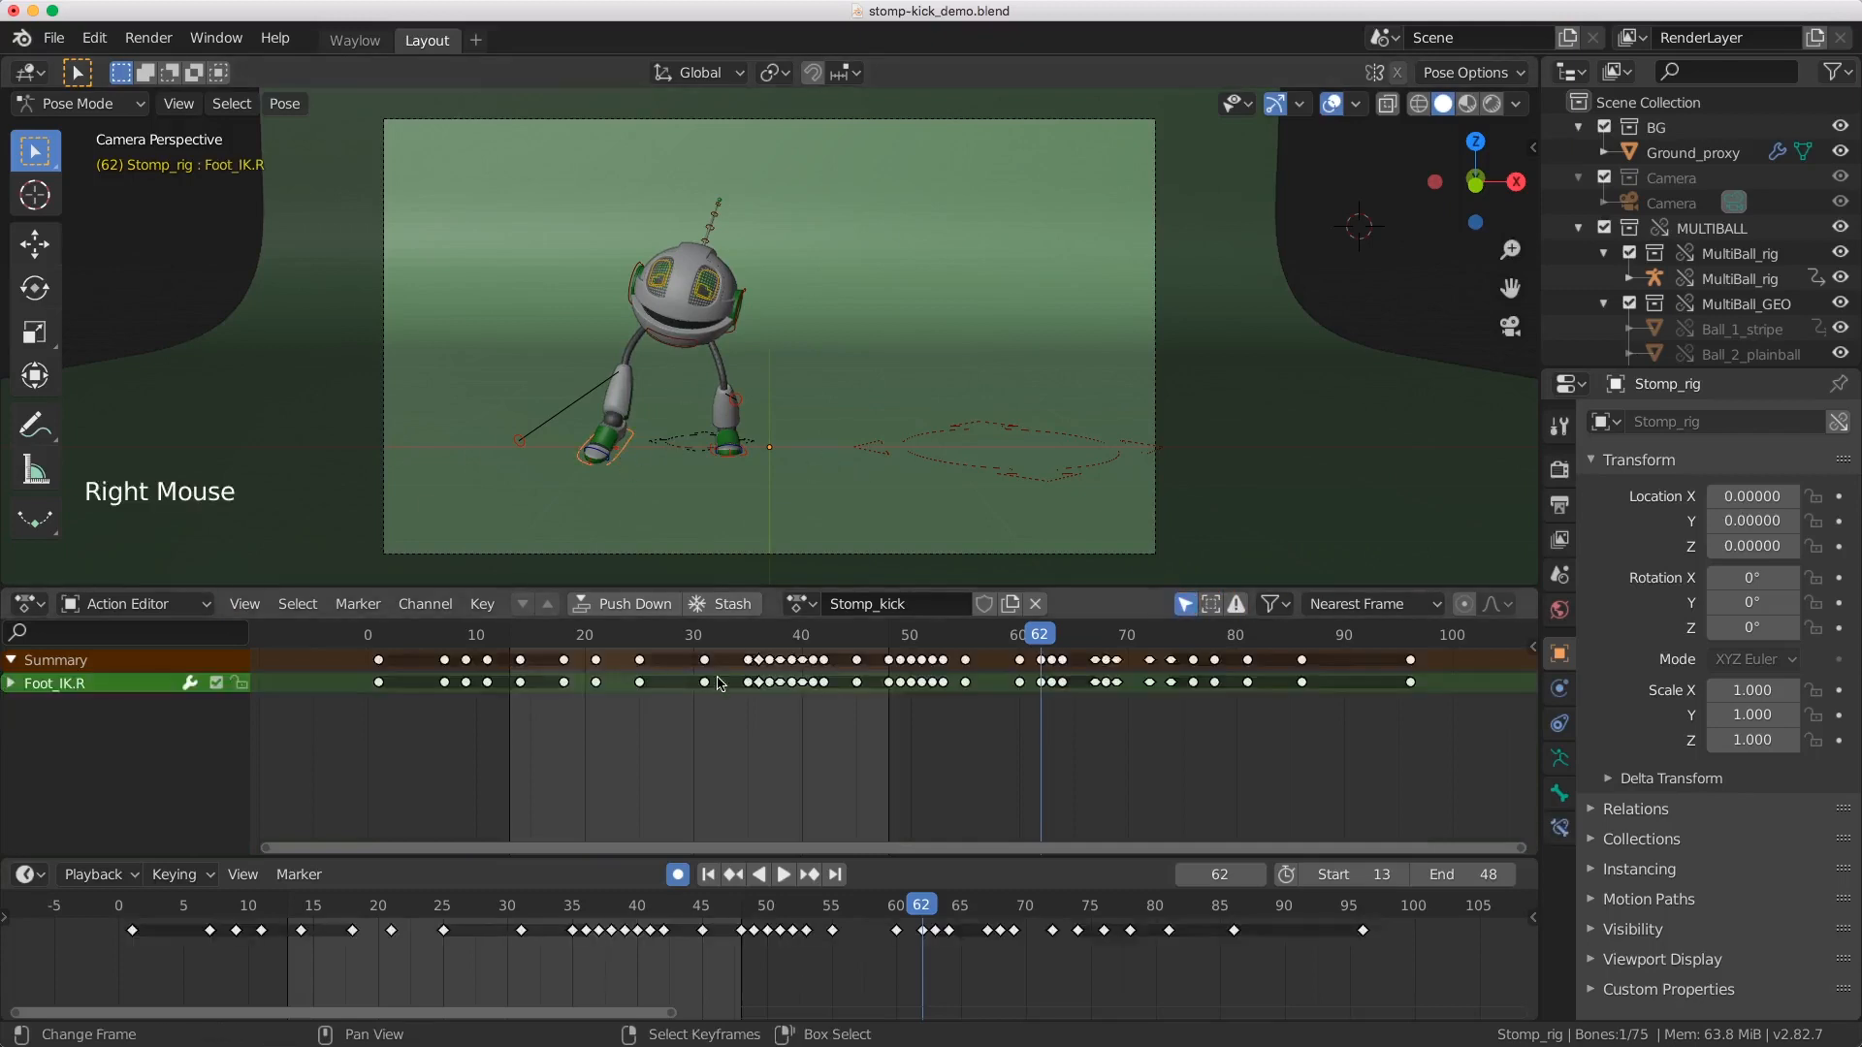
click(11, 682)
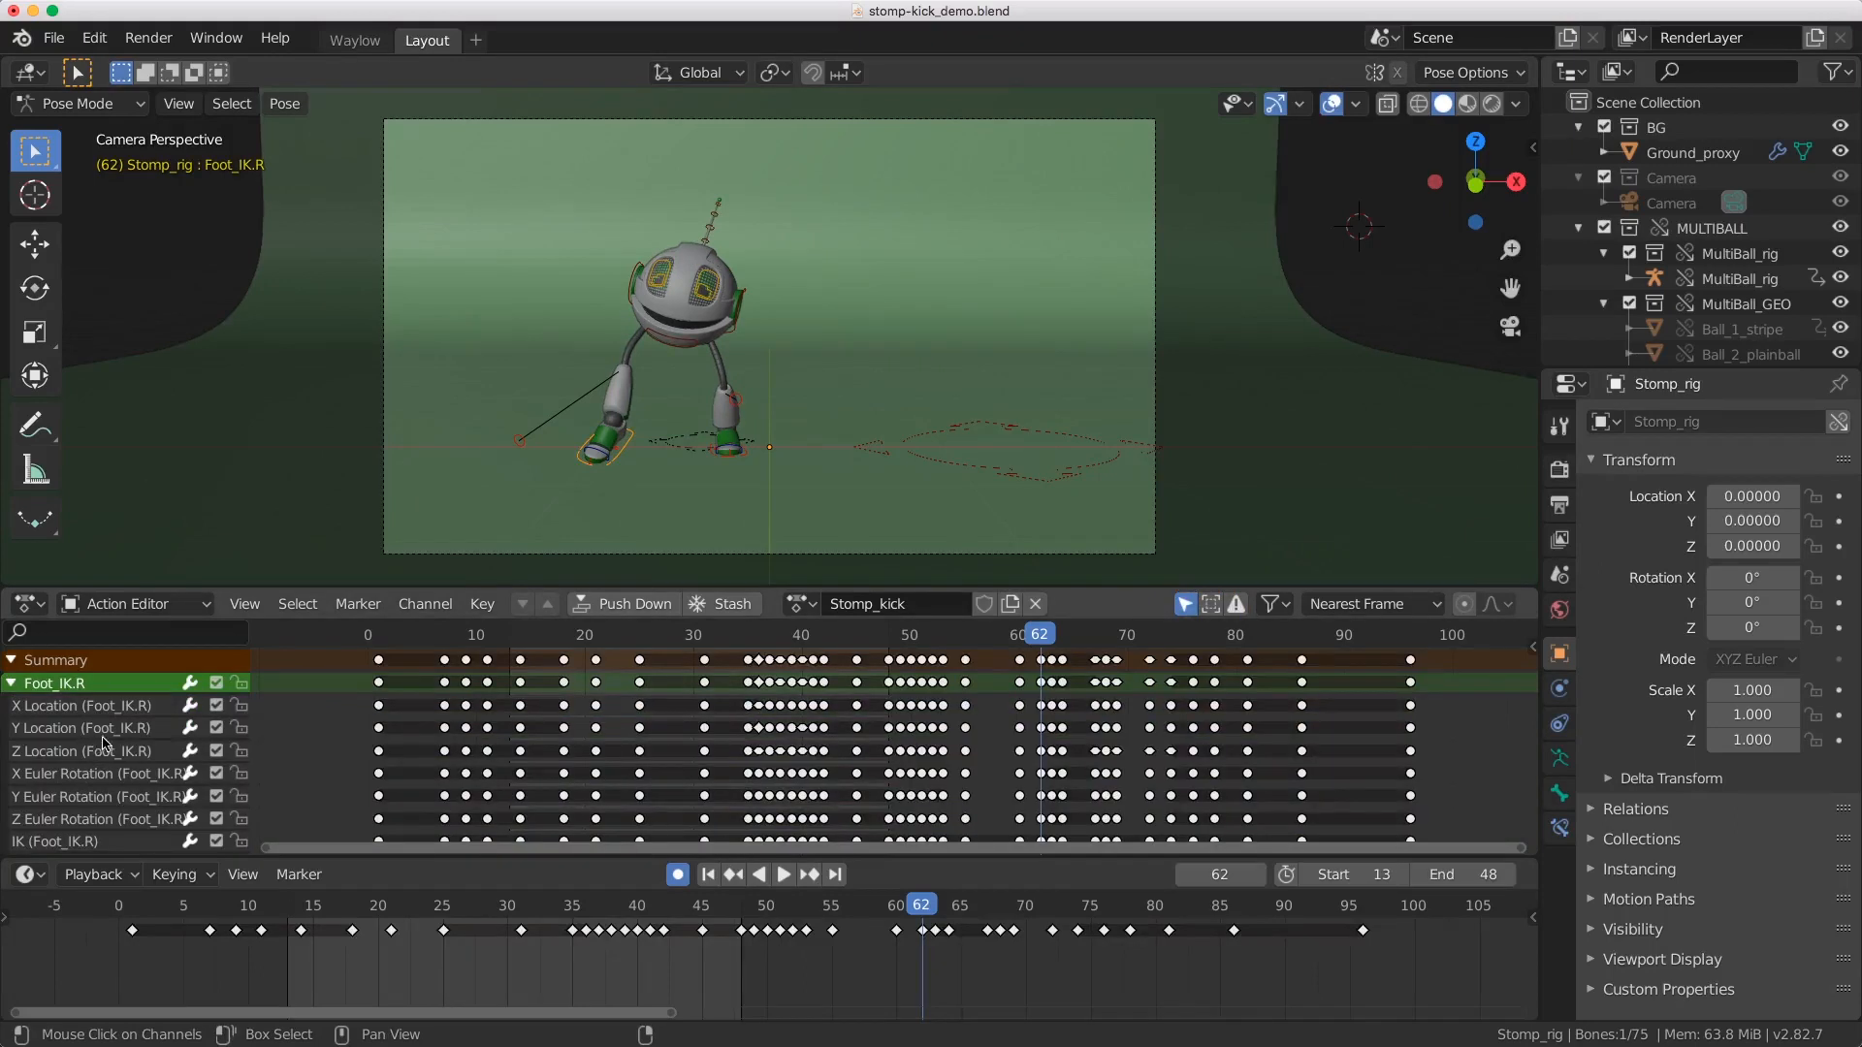
scroll(291, 755, down, 2)
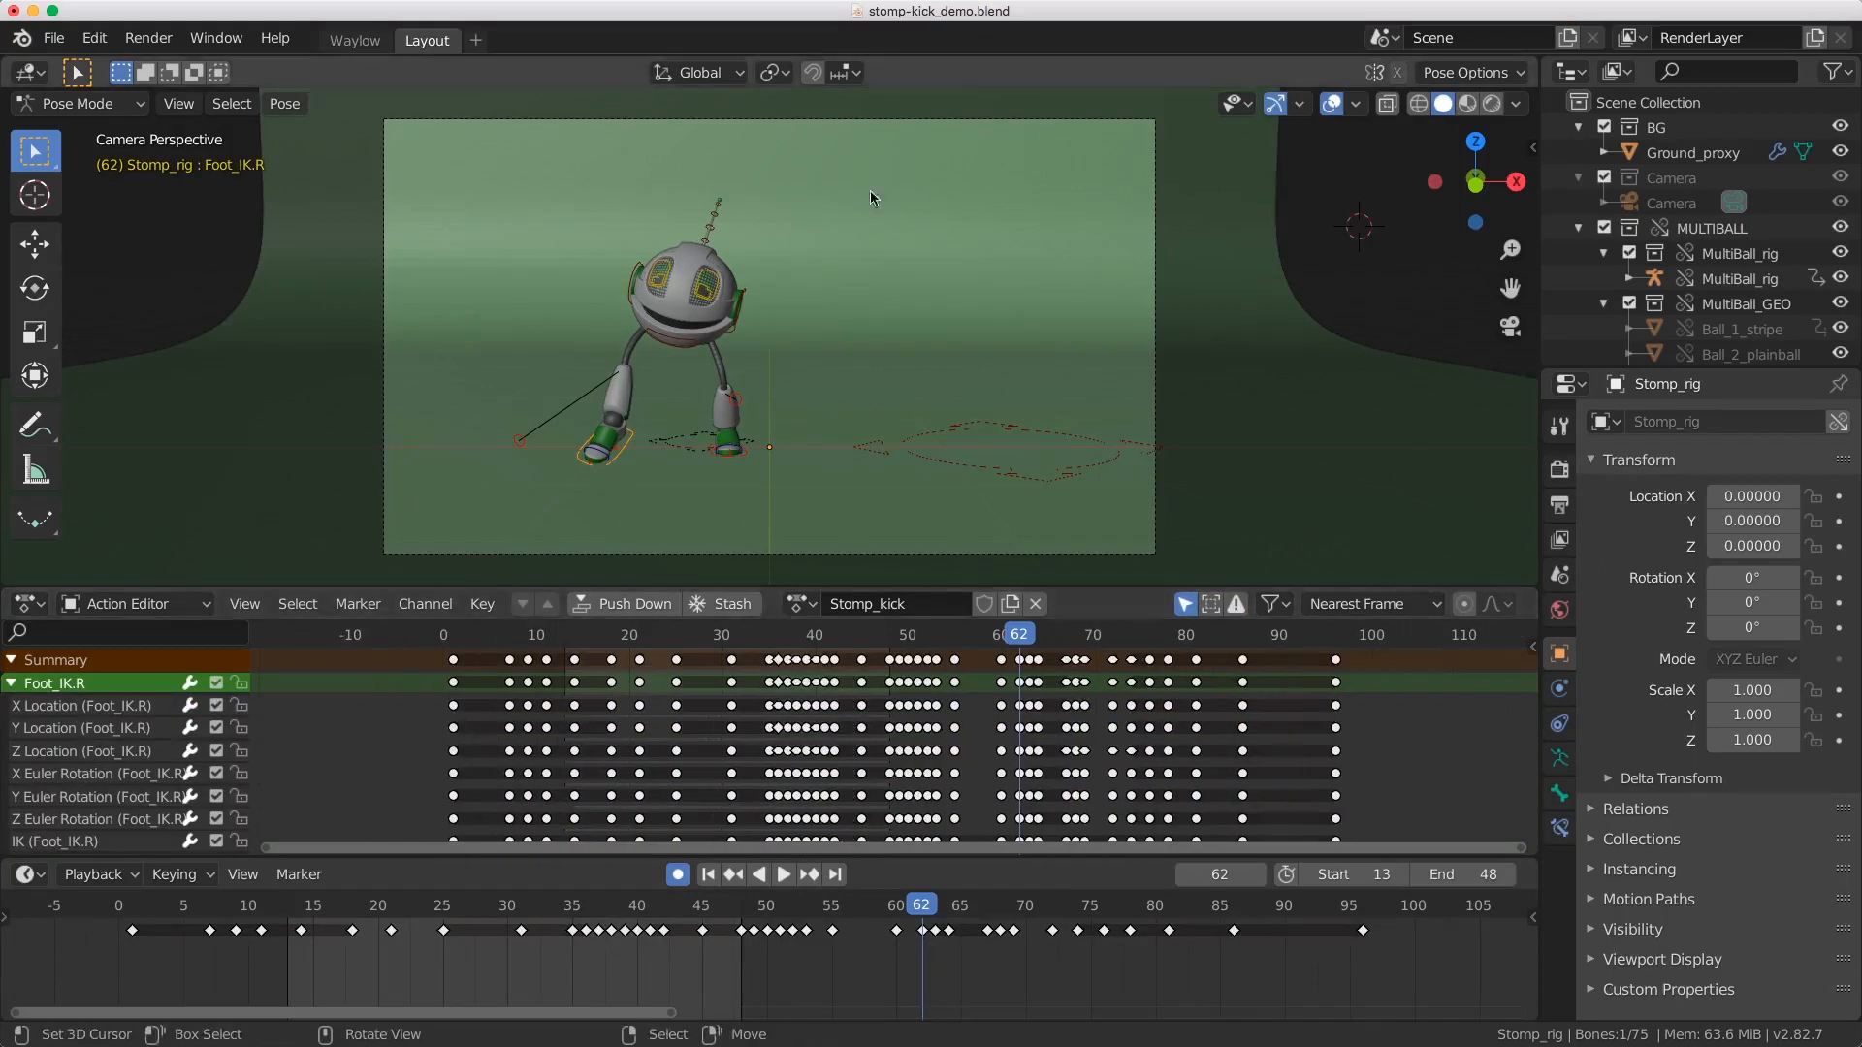
Step: Turn off the selected-only channel filter and enable Display Hidden in the Action Editor
click(1183, 606)
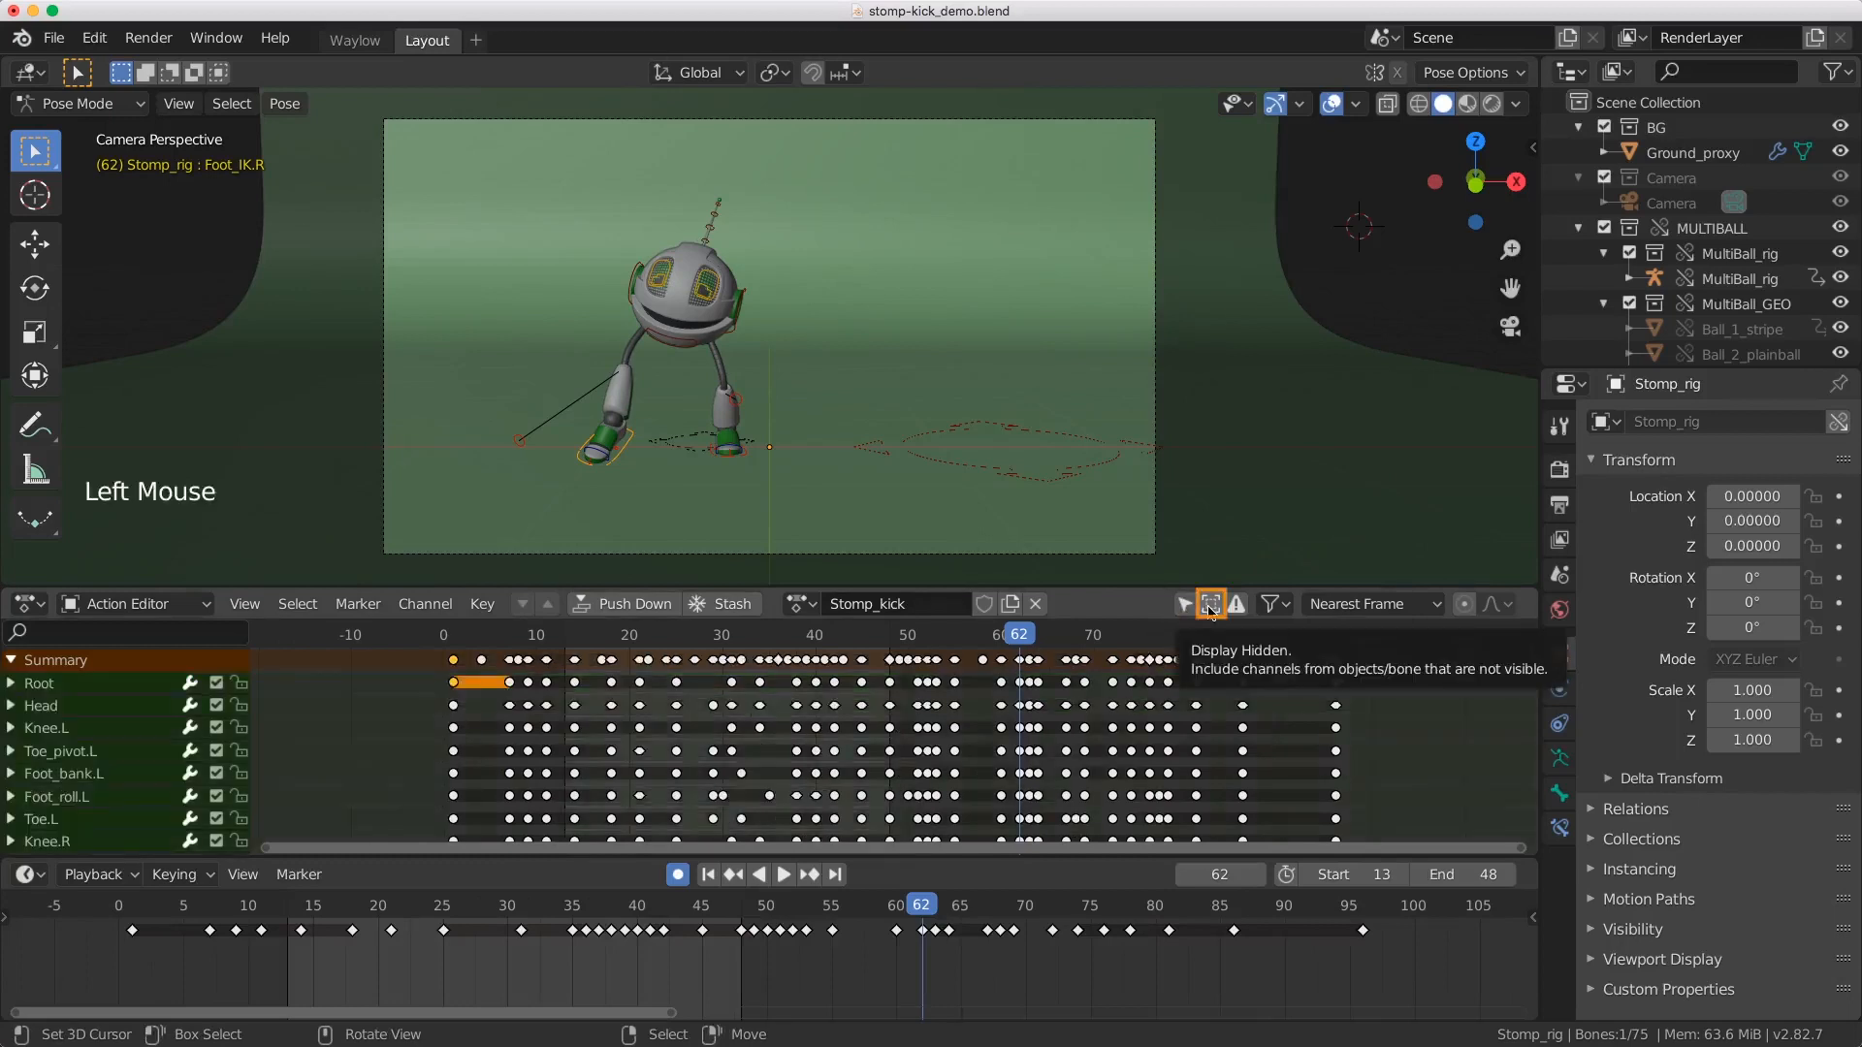
click(1210, 607)
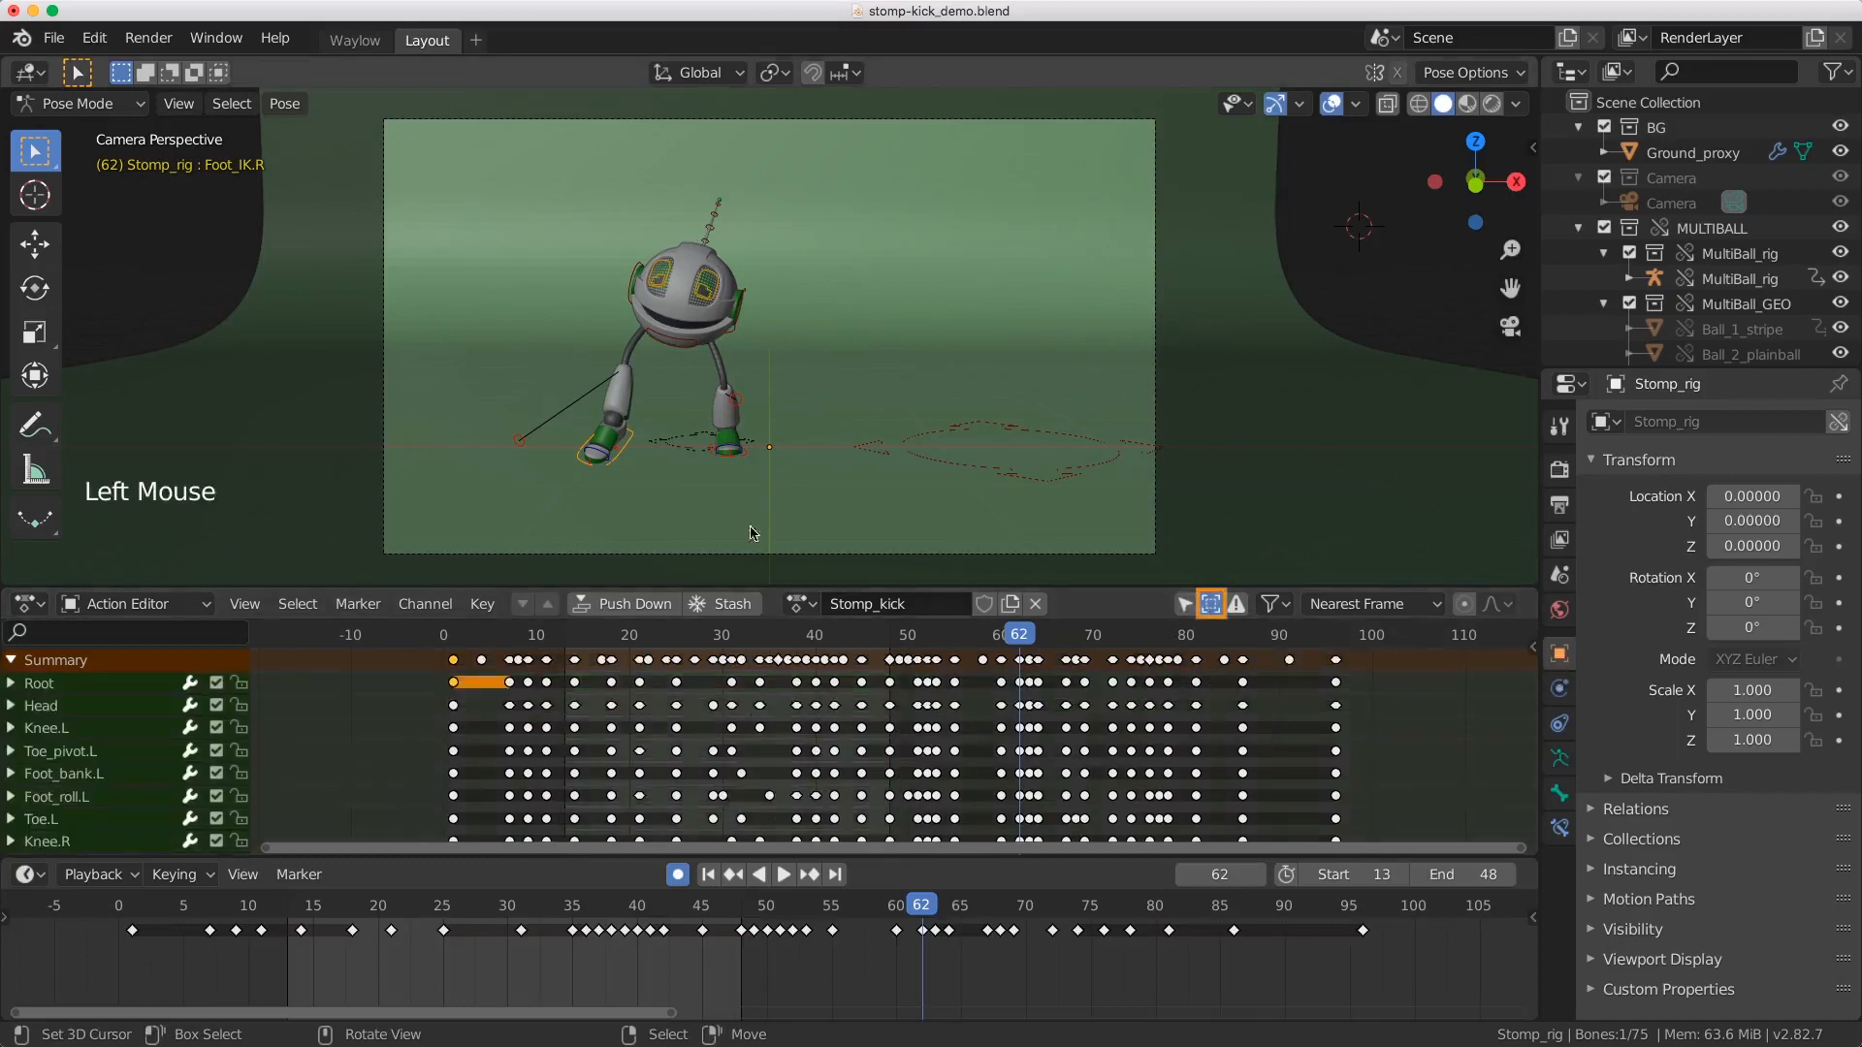
Step: Hide the Foot_IK.R bone, locate and select its channel in the Action Editor, and turn off Display Hidden
right_click(626, 454)
key(h)
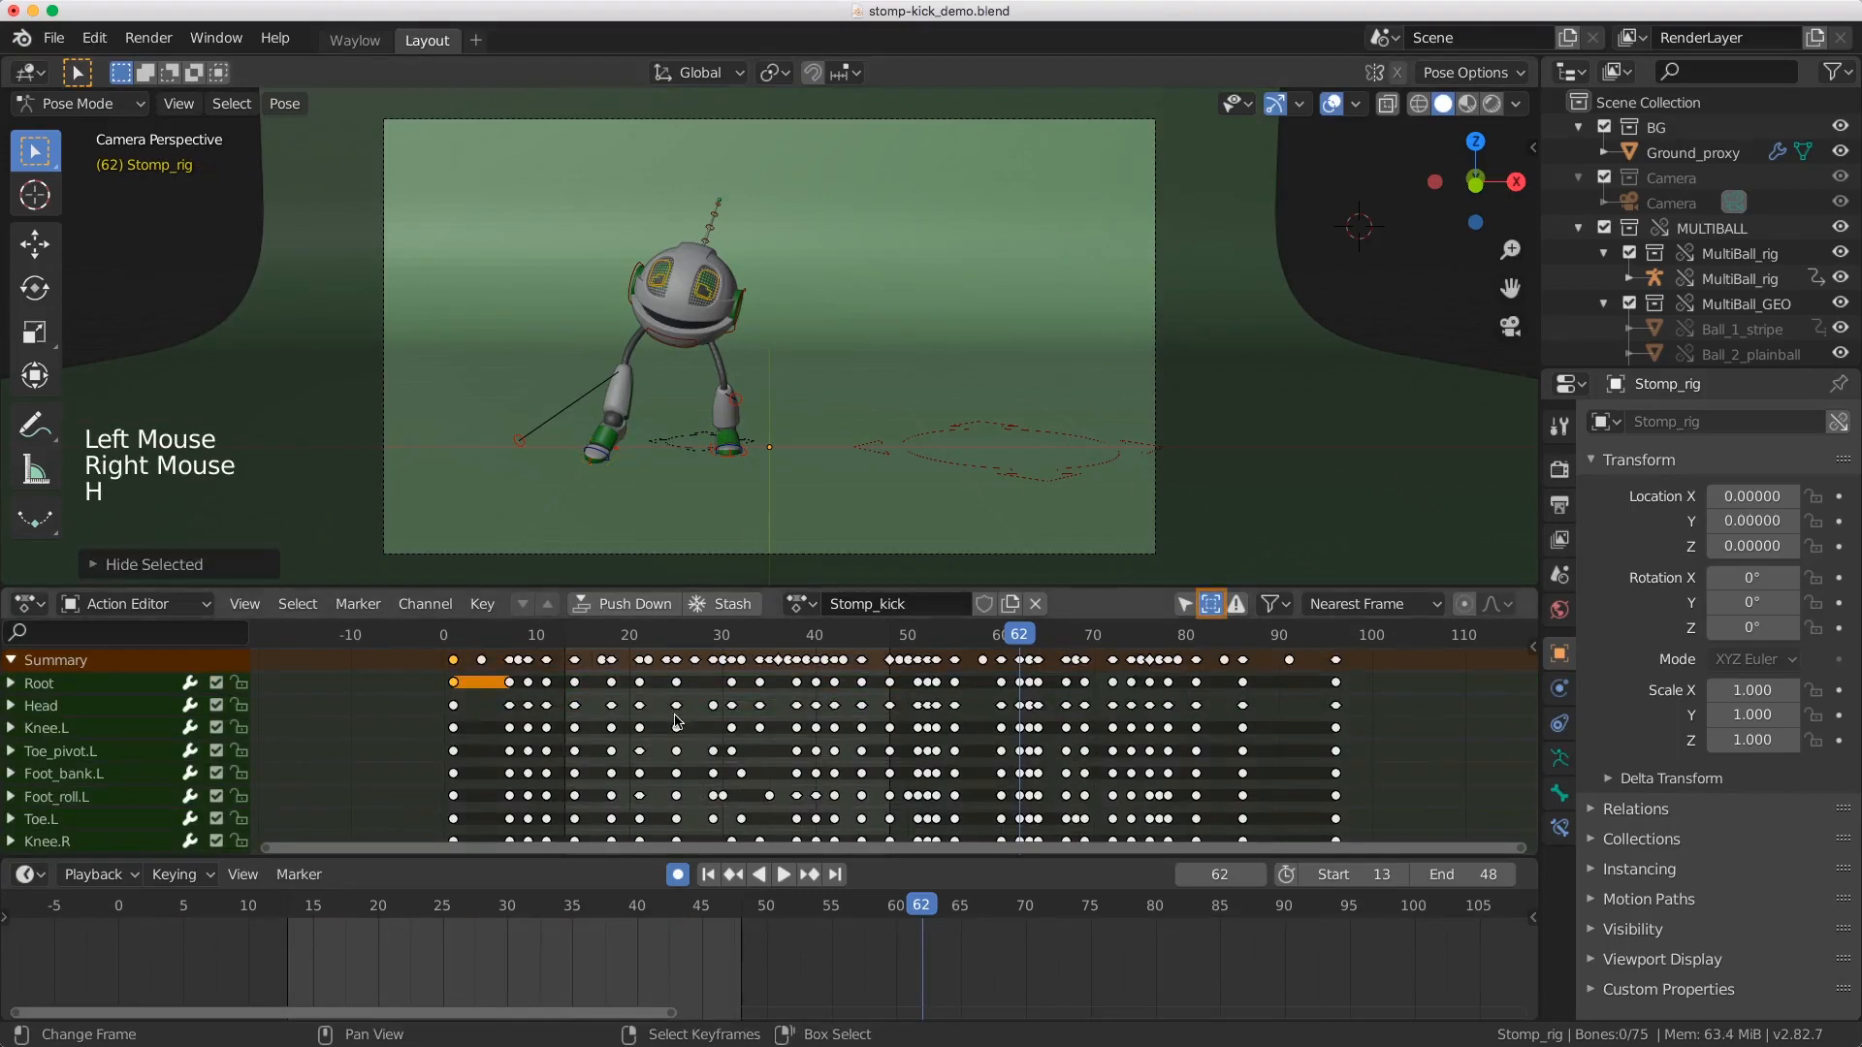
scroll(678, 723, down, 5)
double_click(85, 788)
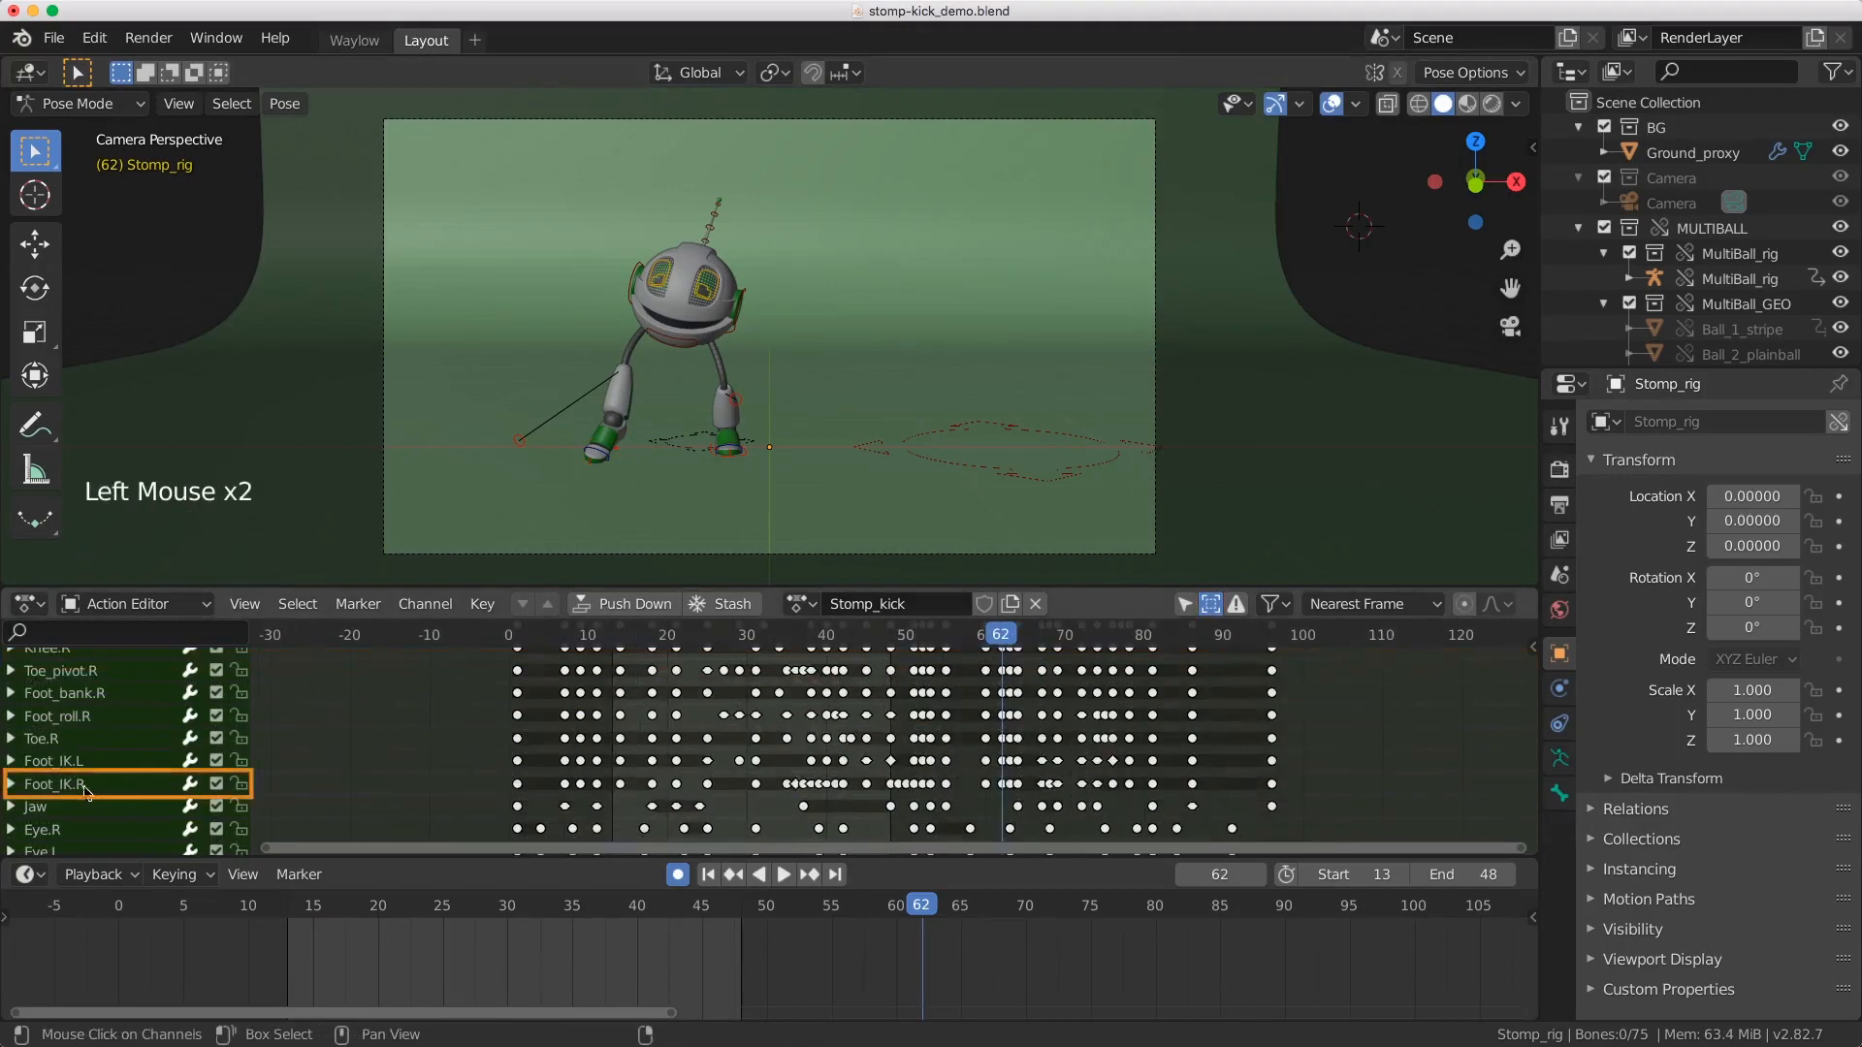
click(64, 789)
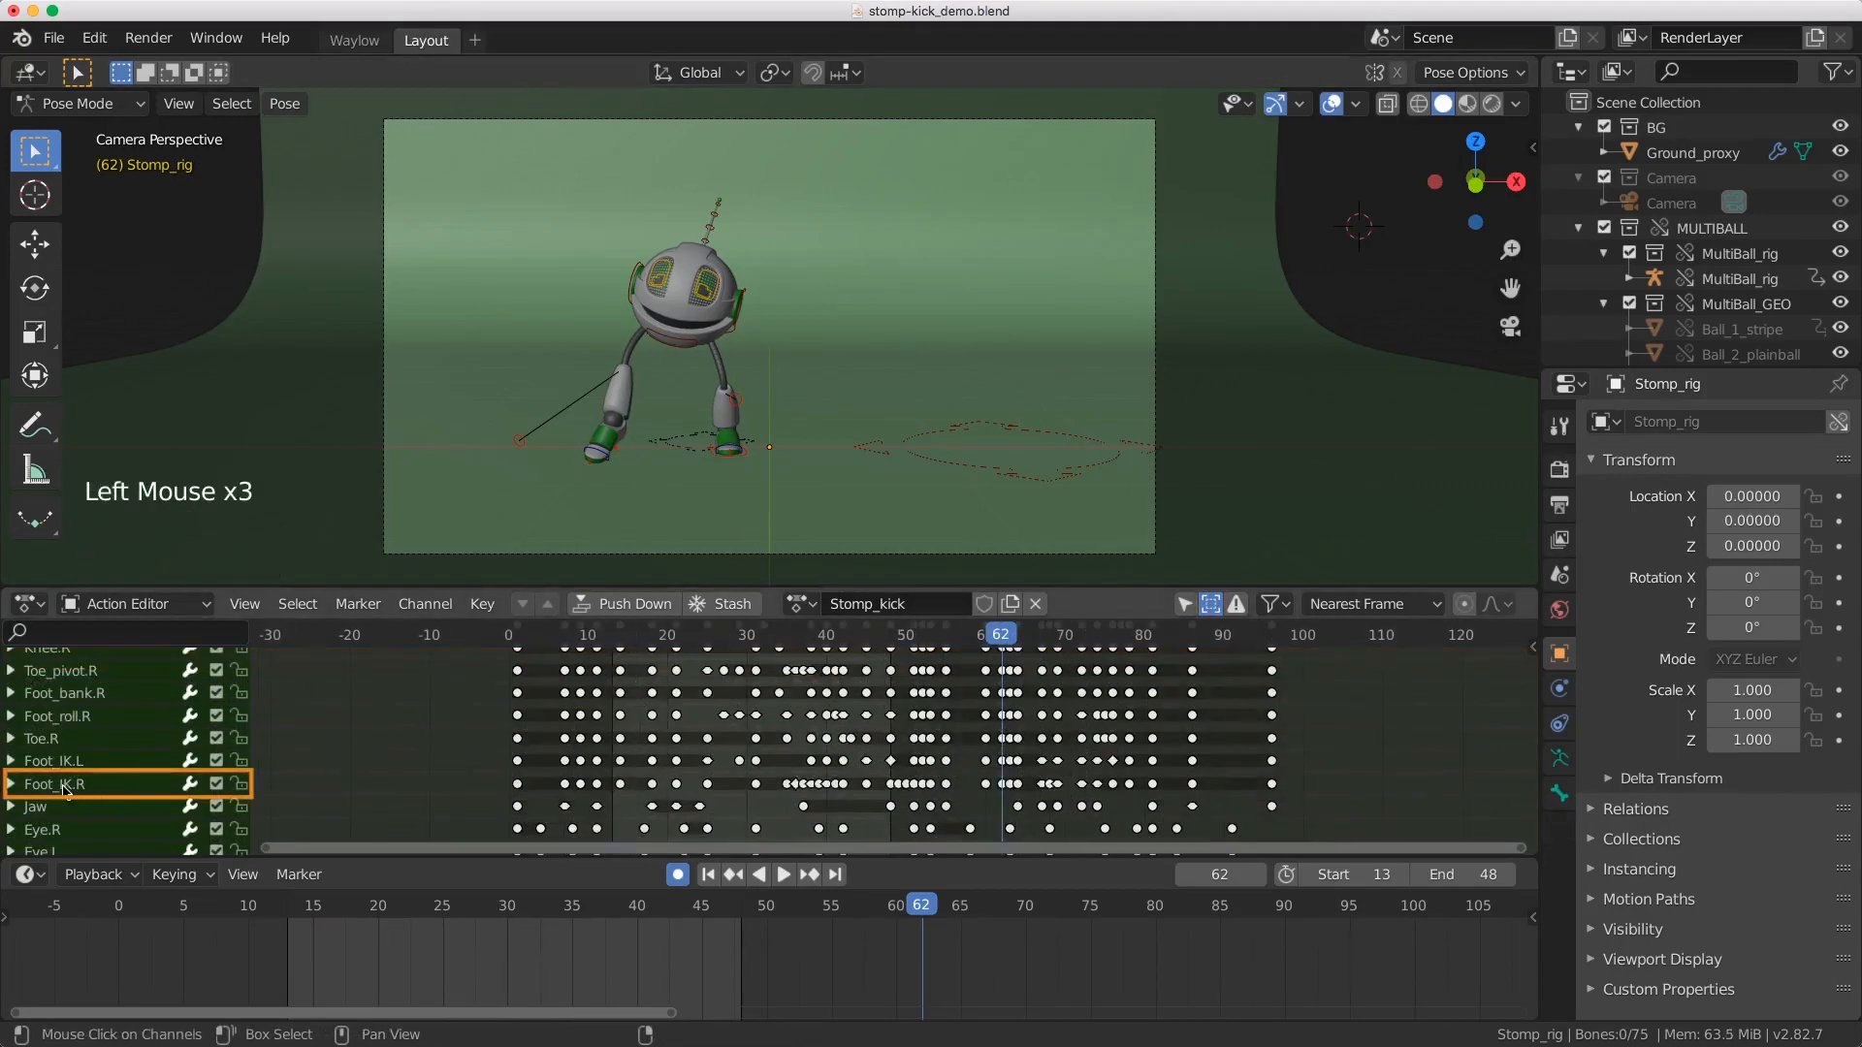
click(1210, 603)
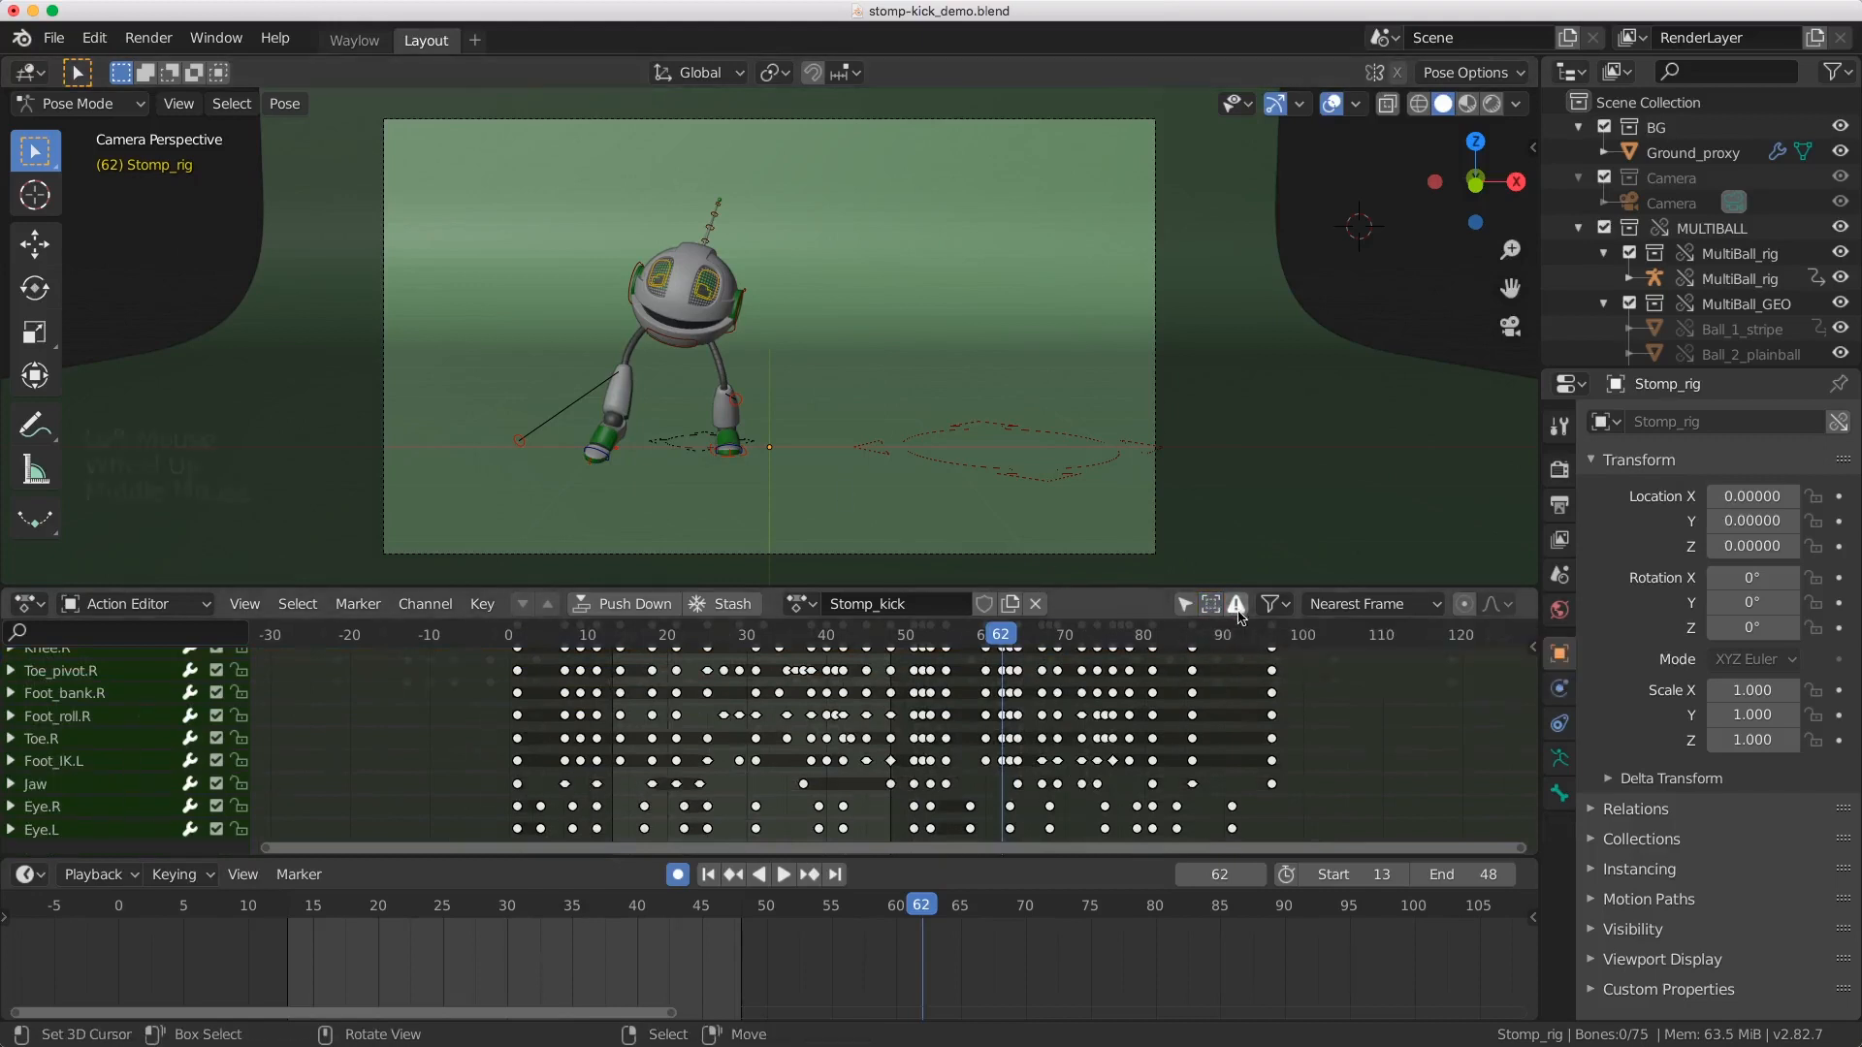
Step: Filter the channels to show errors, inspect the Root group's faulty channel with a wider channel list, and turn the error filter off
click(1236, 605)
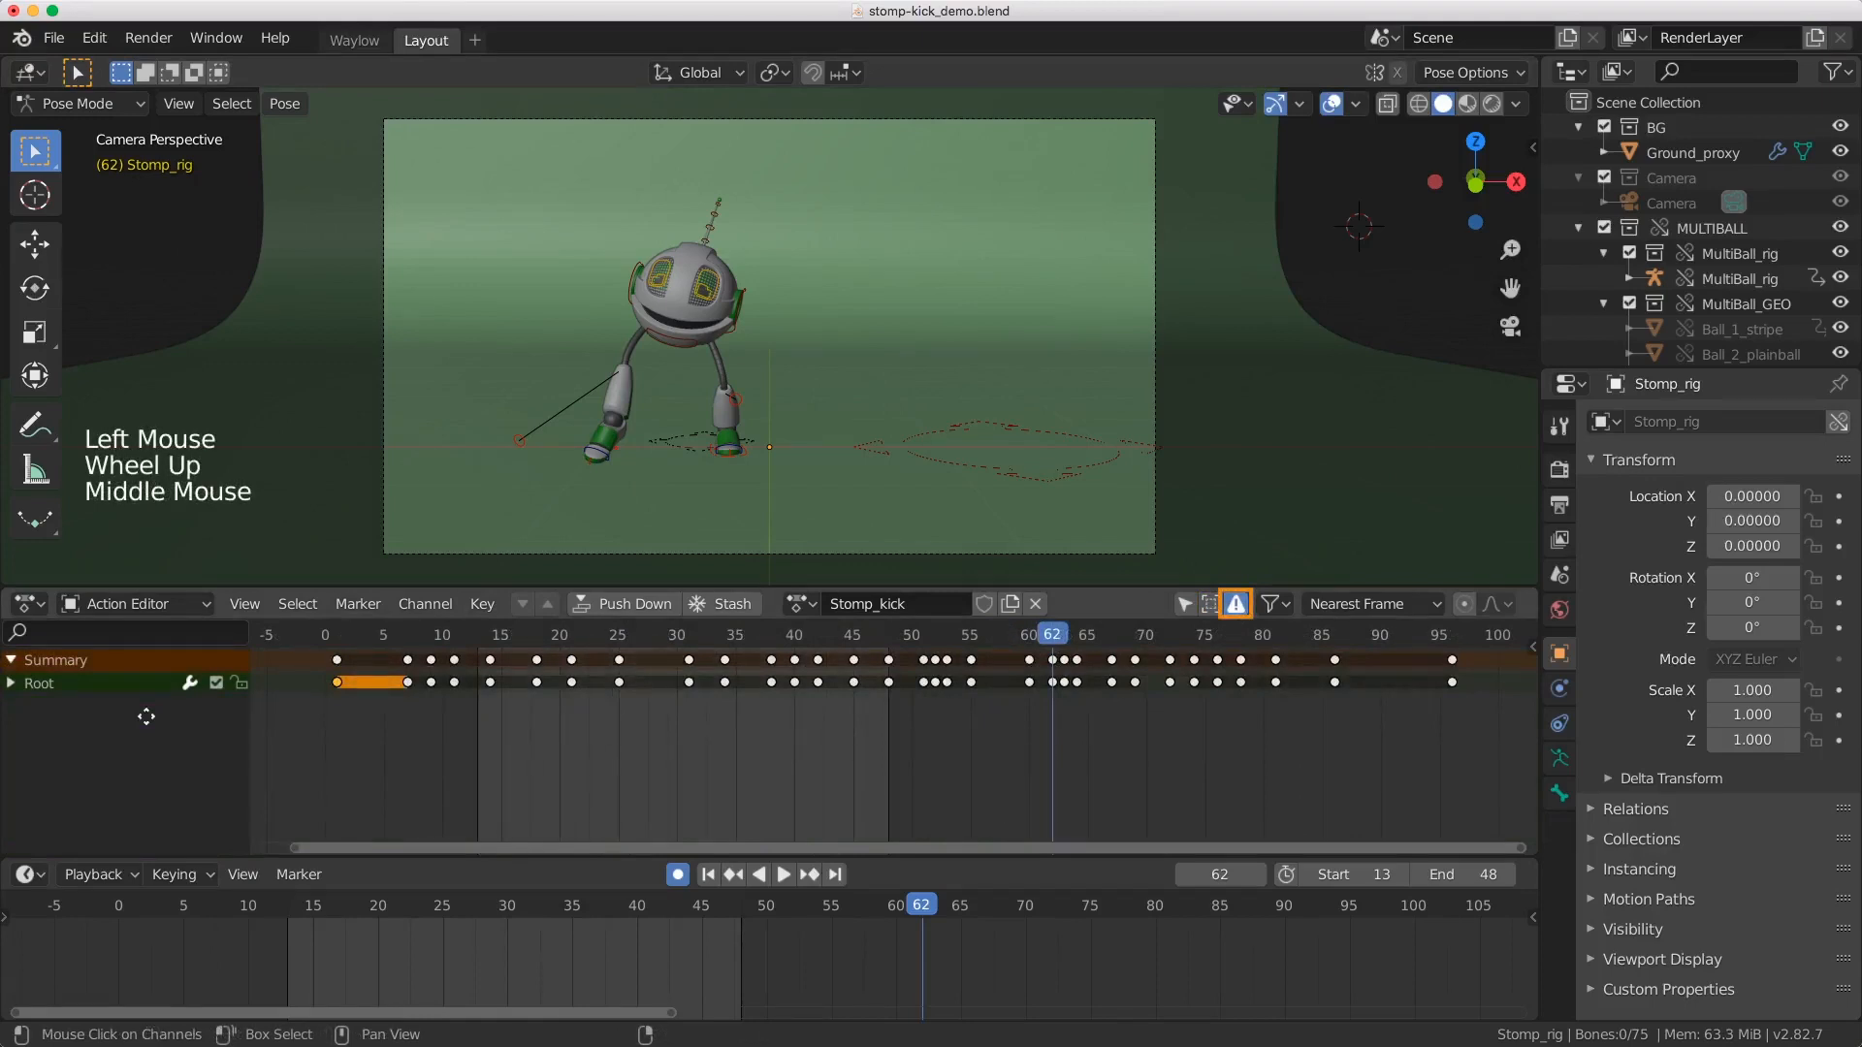
click(10, 683)
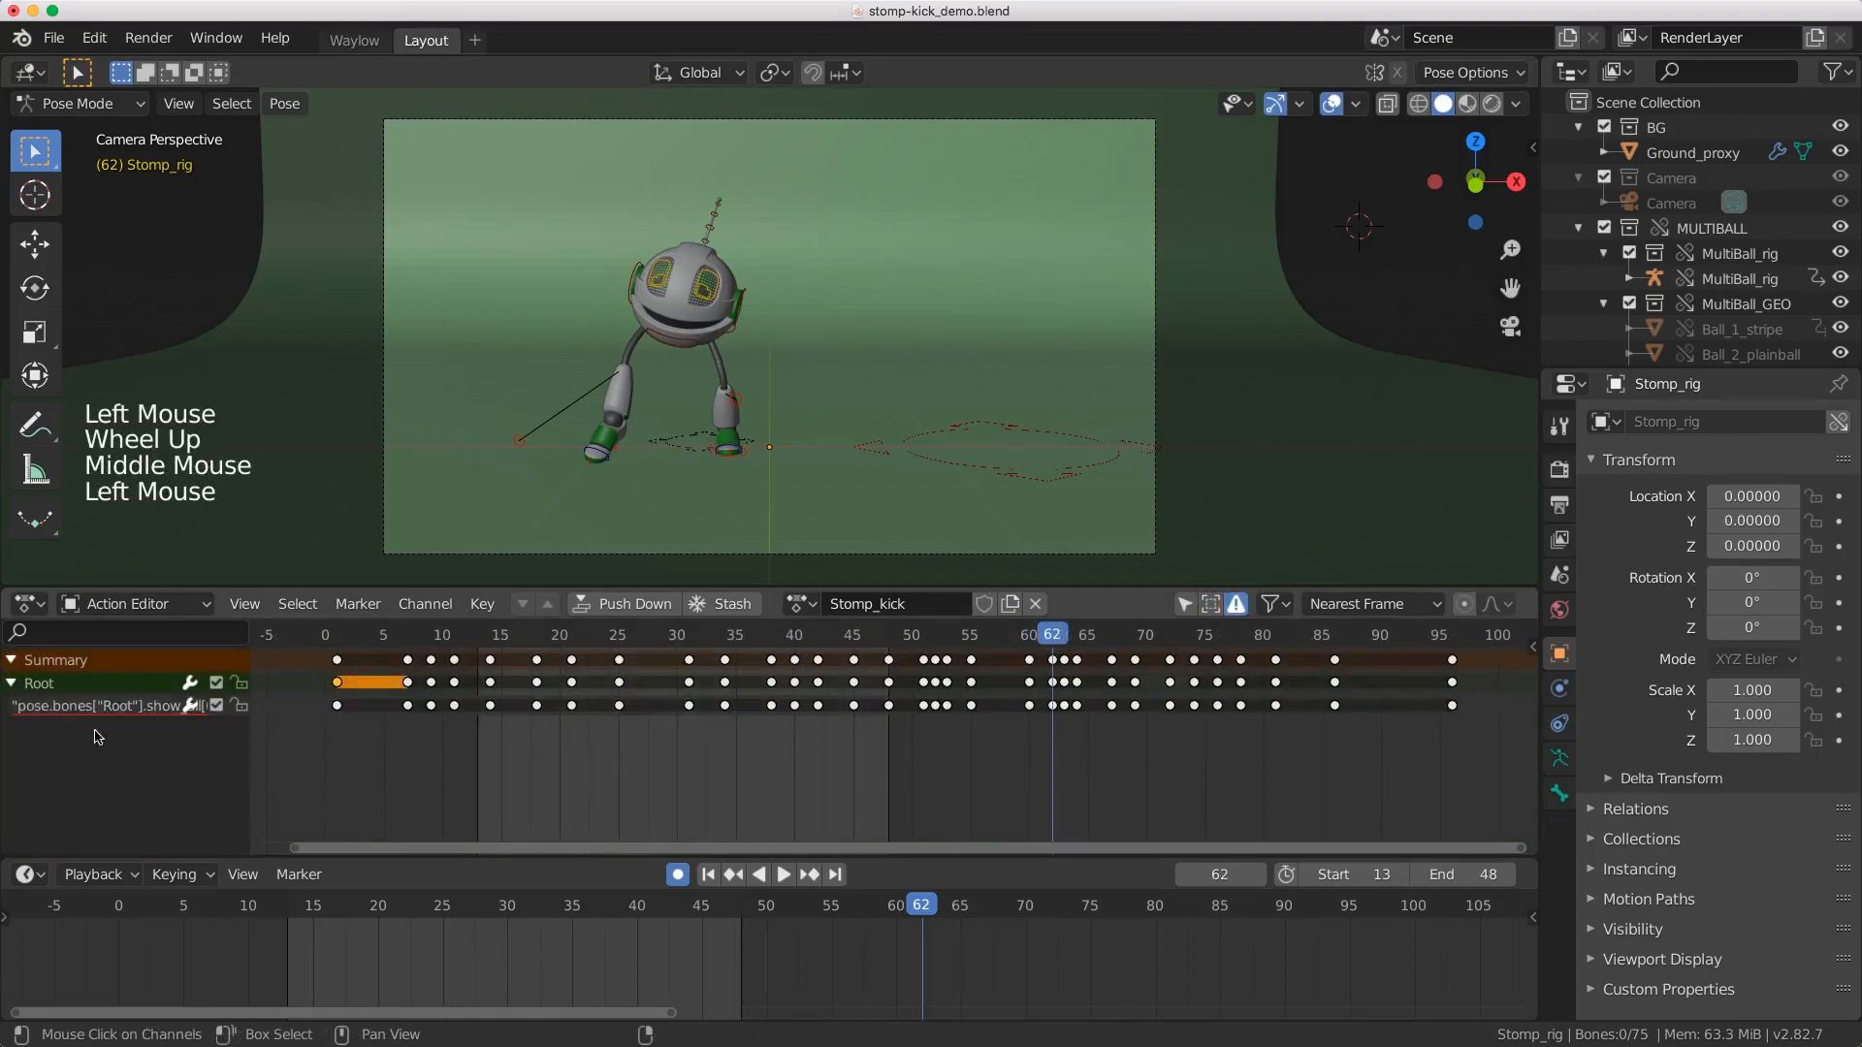
click(97, 705)
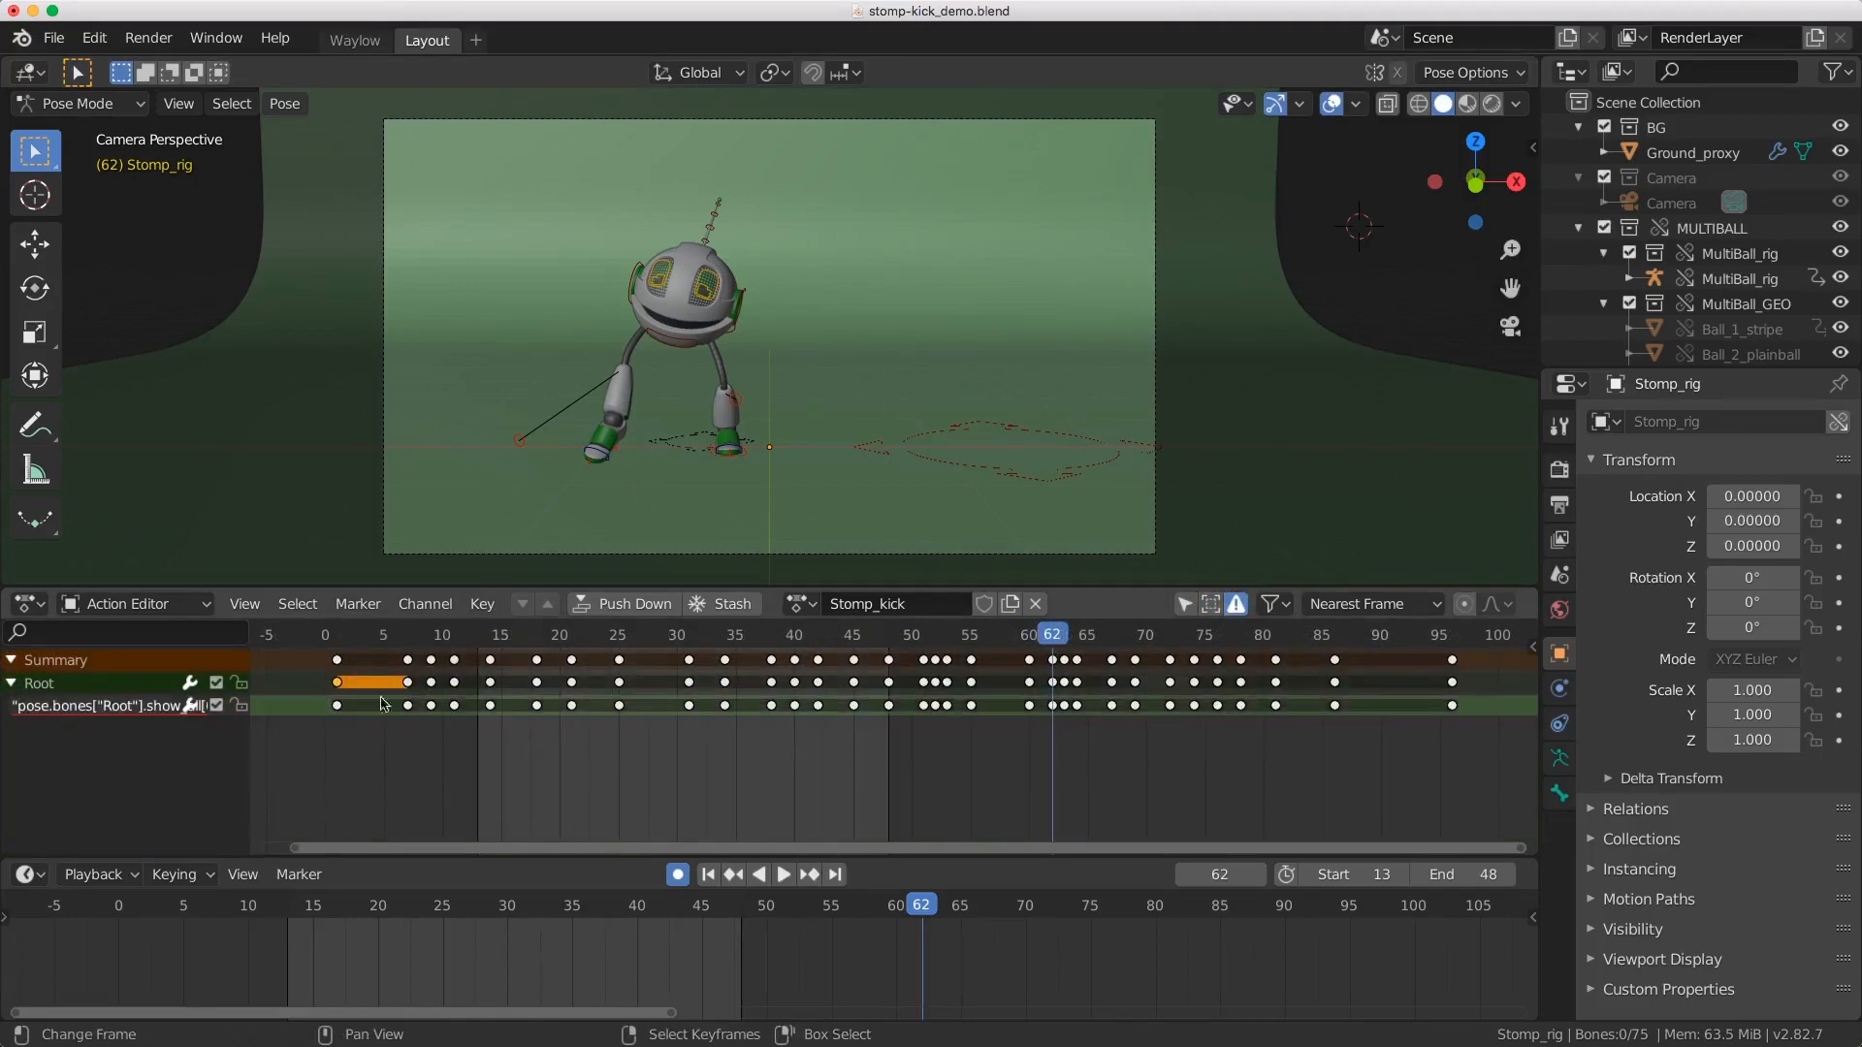
drag(251, 782, 355, 781)
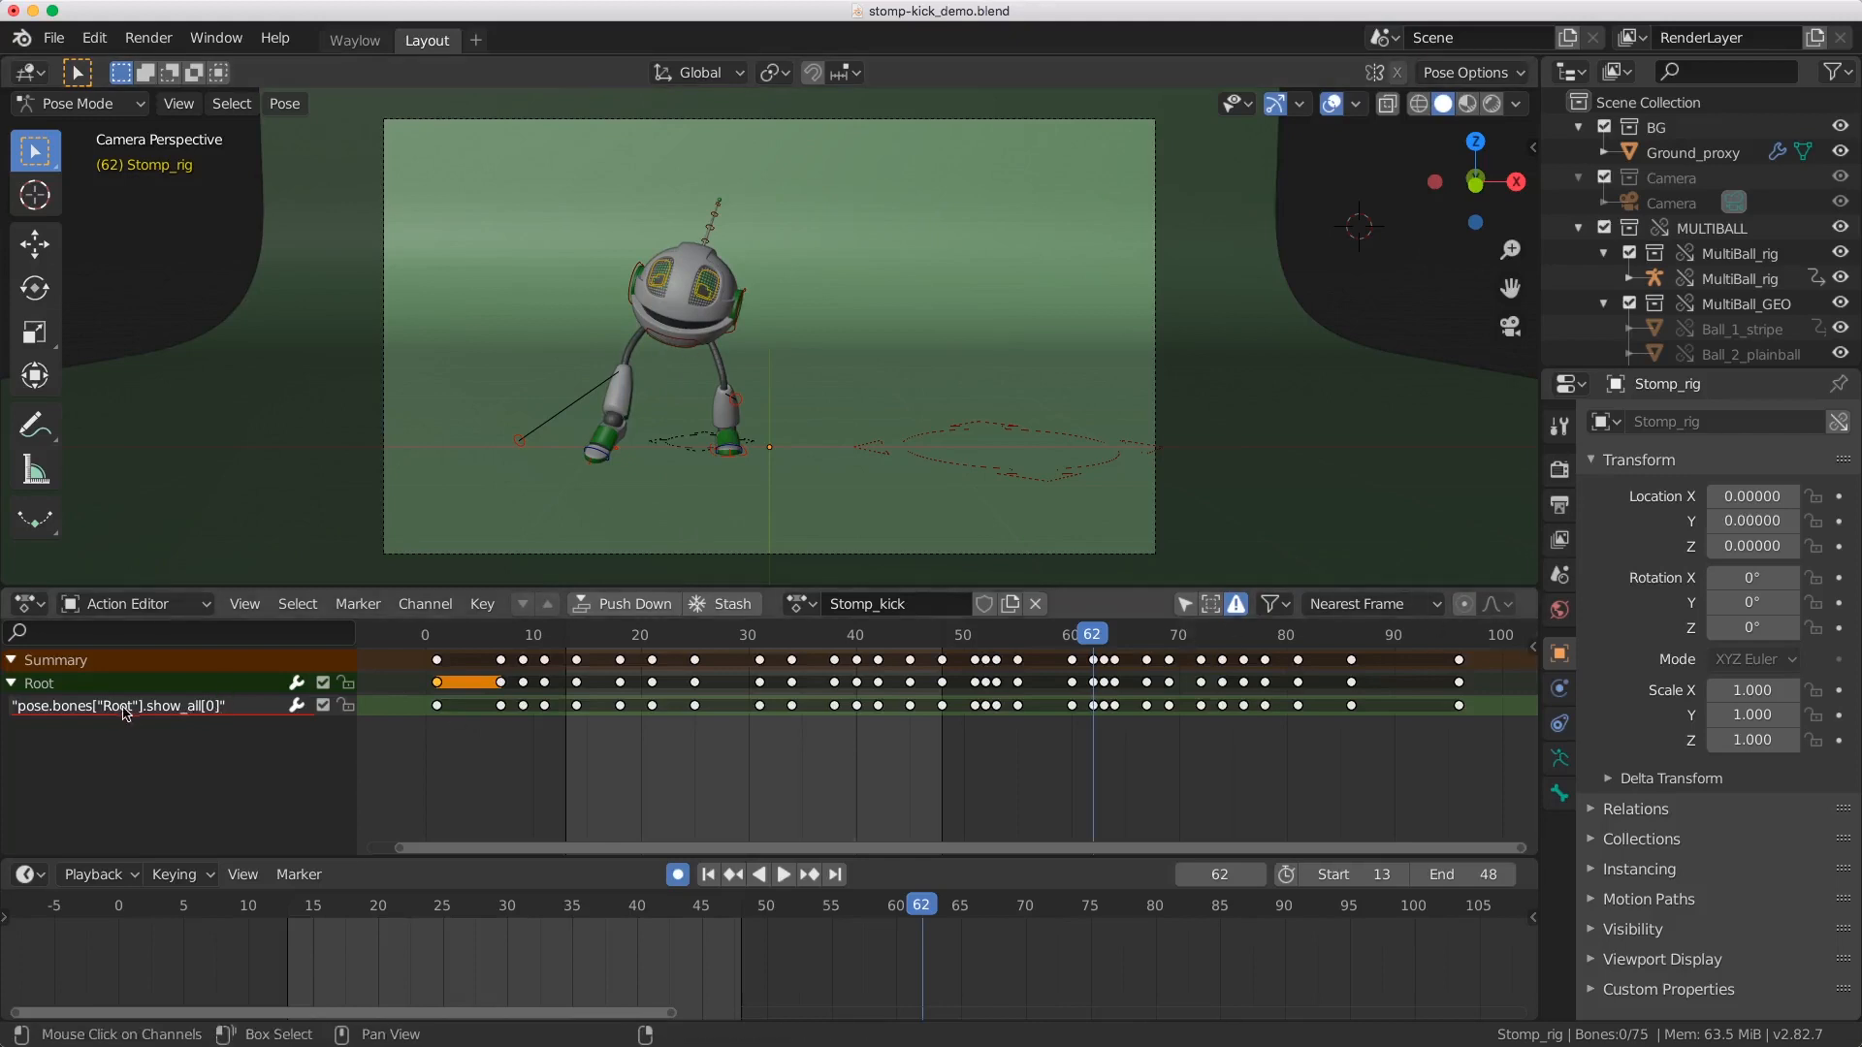
click(1239, 605)
Step: Hide the Summary row through the filter options, collapse the Root group, and display the Summary row again
click(1274, 604)
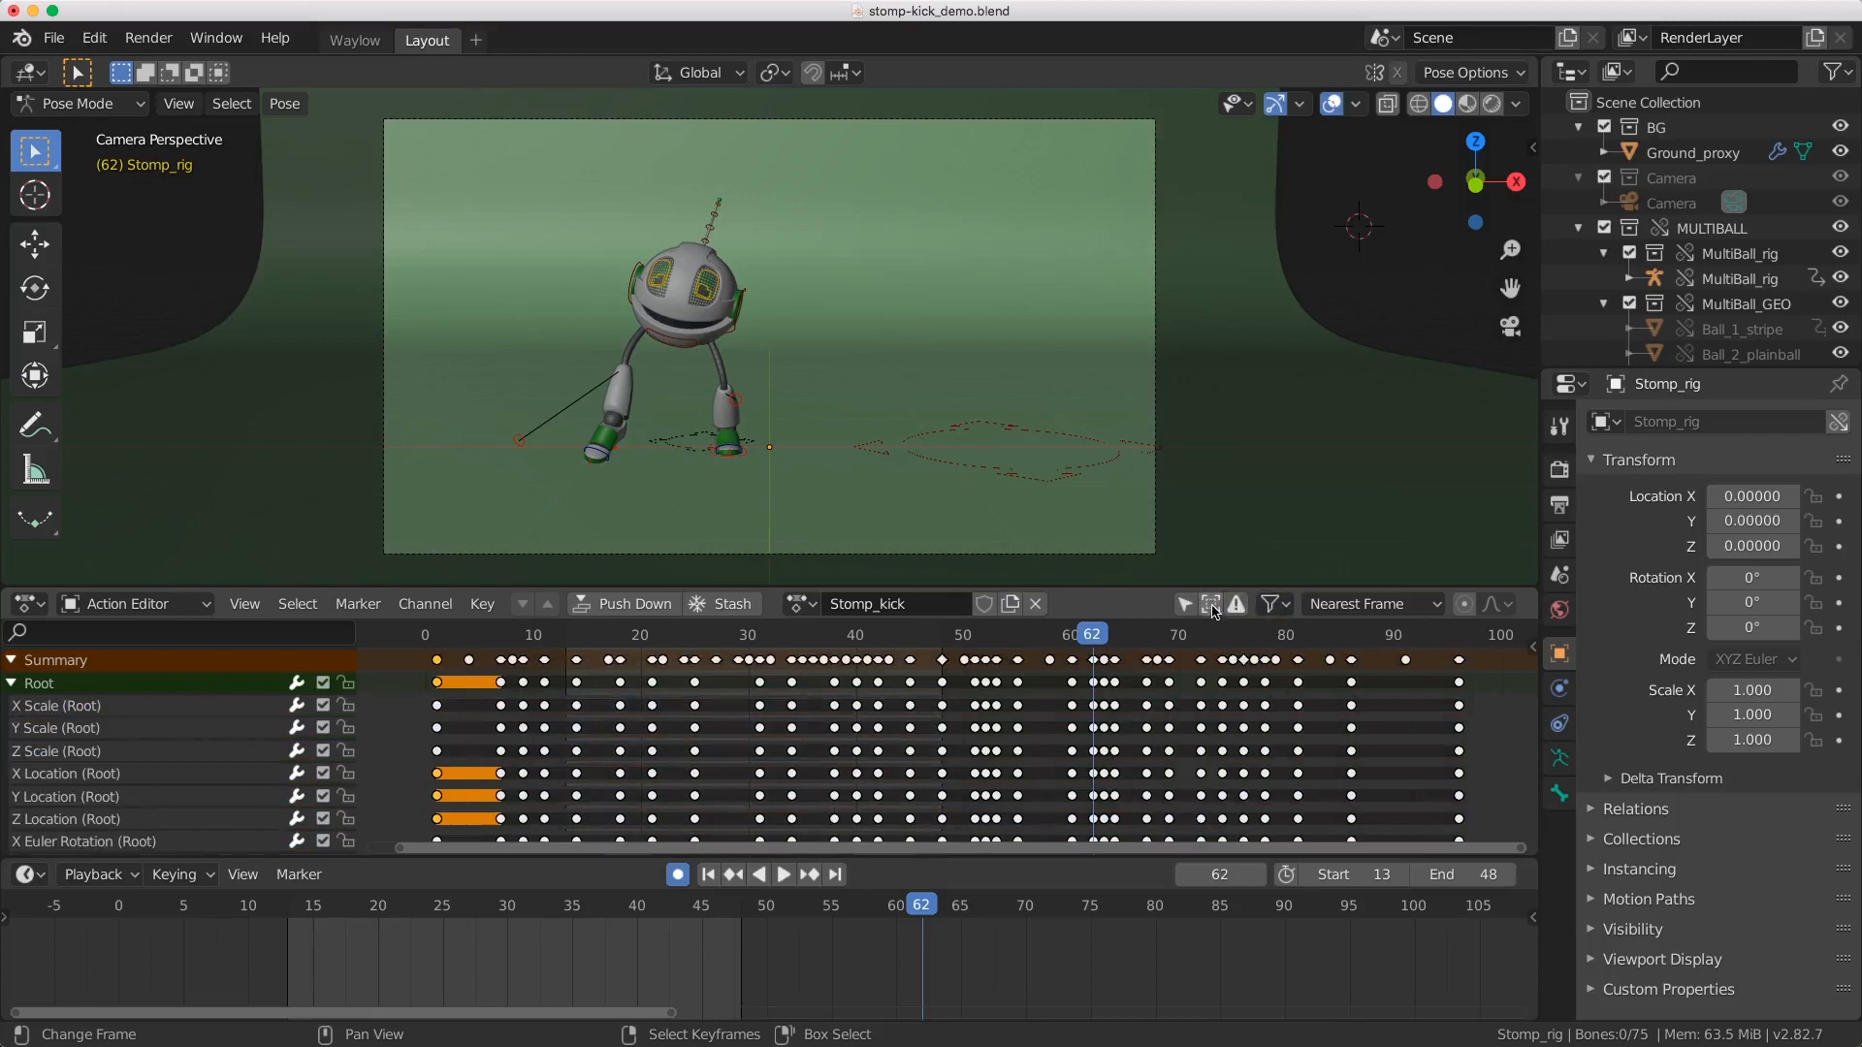
click(1274, 604)
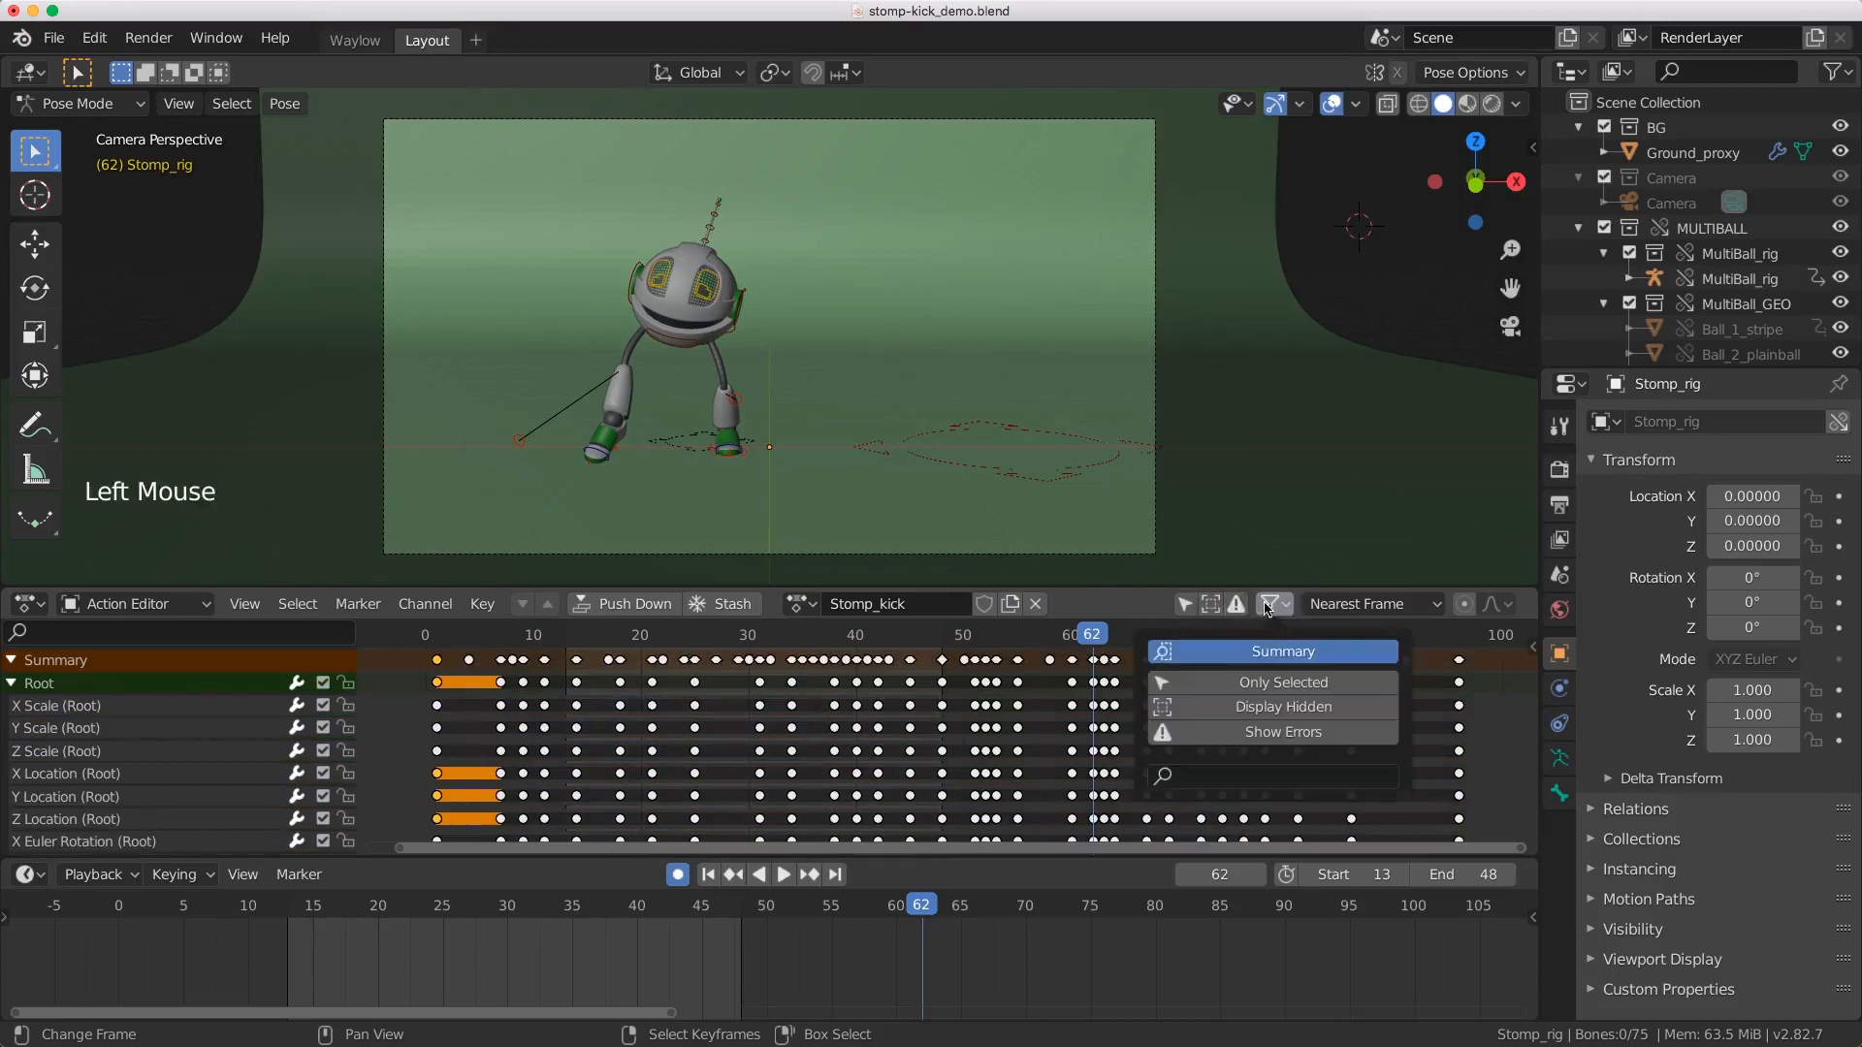
click(1242, 653)
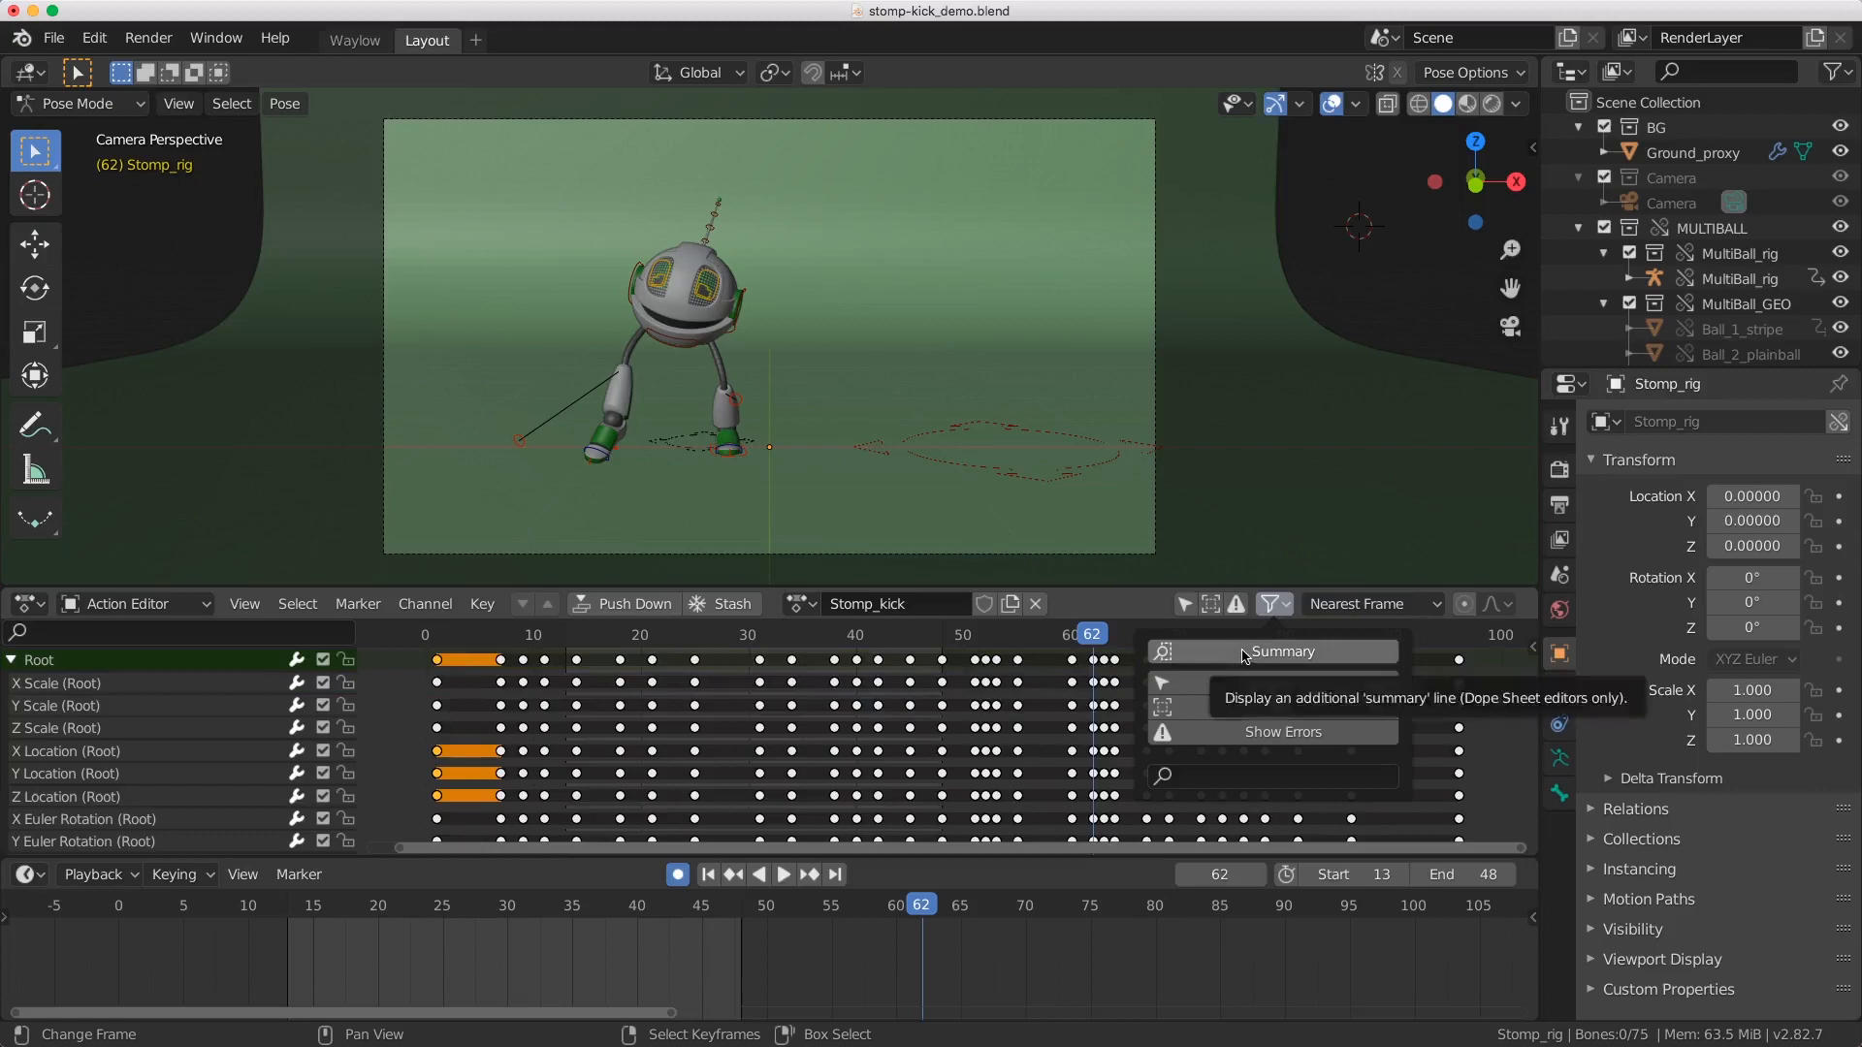
click(12, 659)
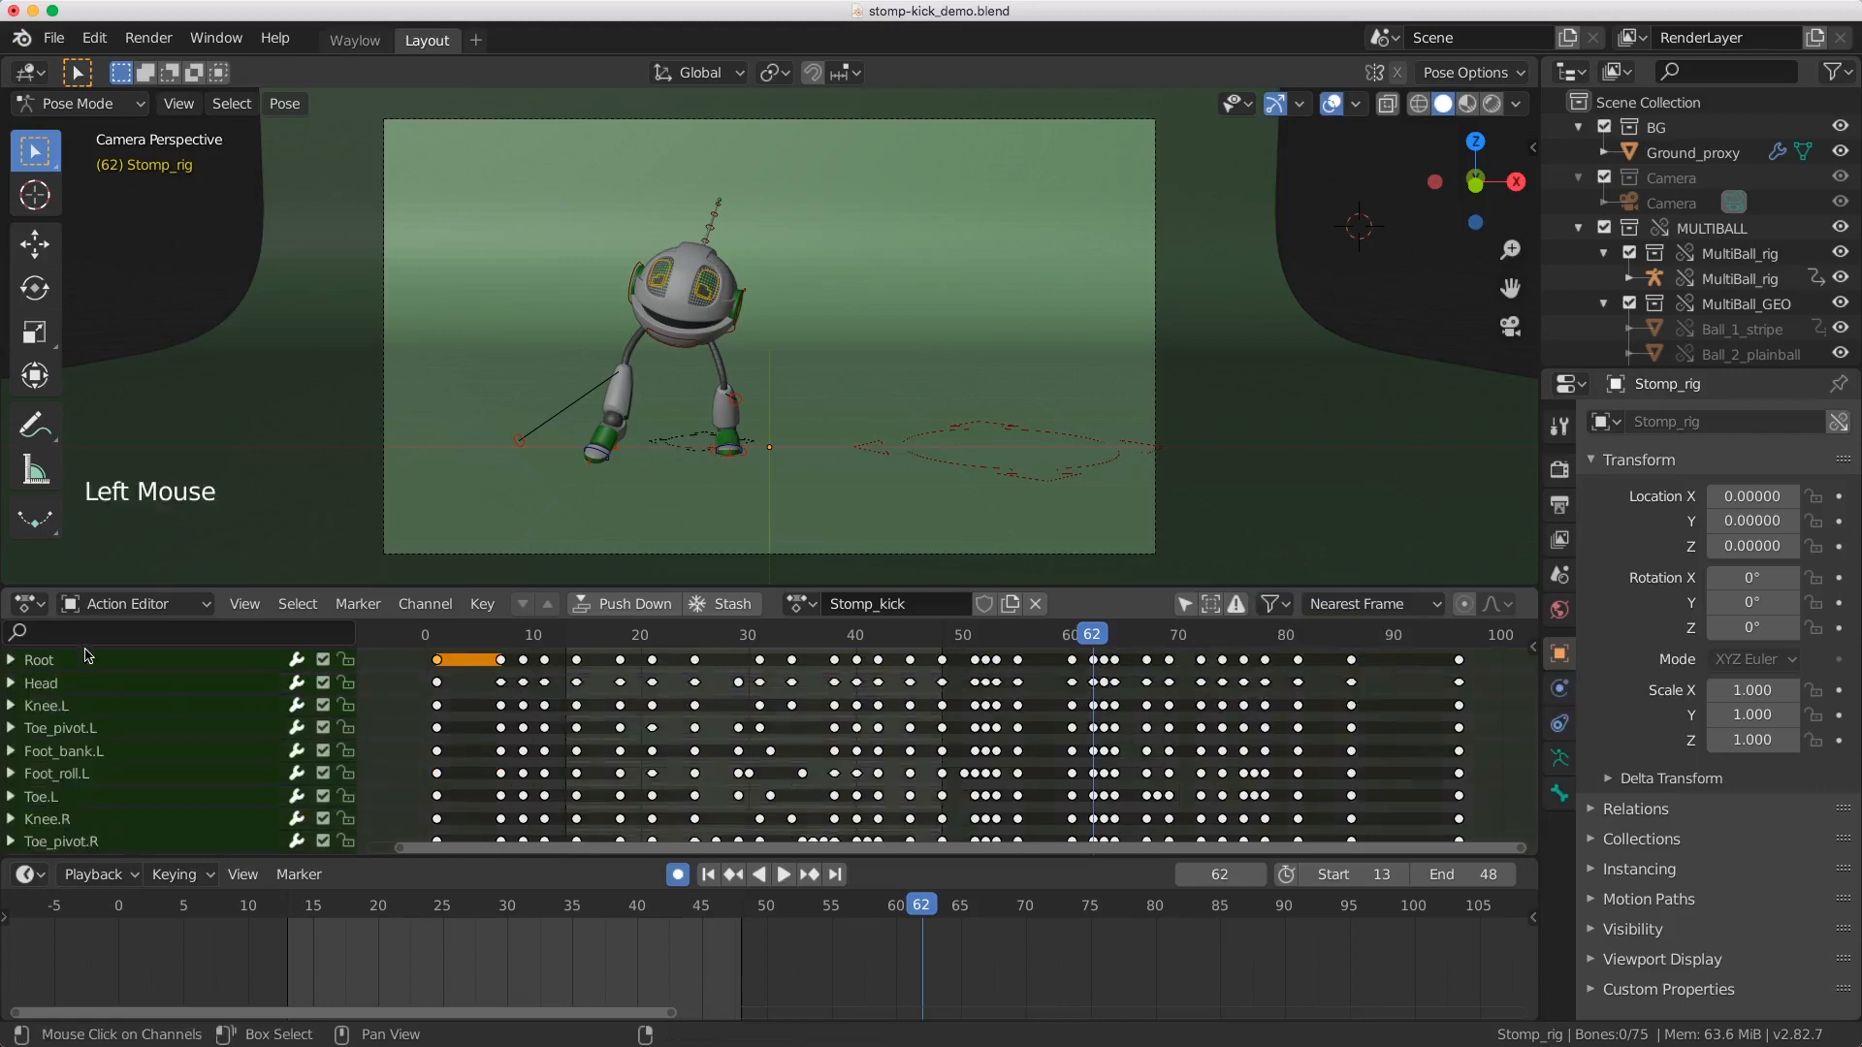
click(1271, 603)
click(1276, 650)
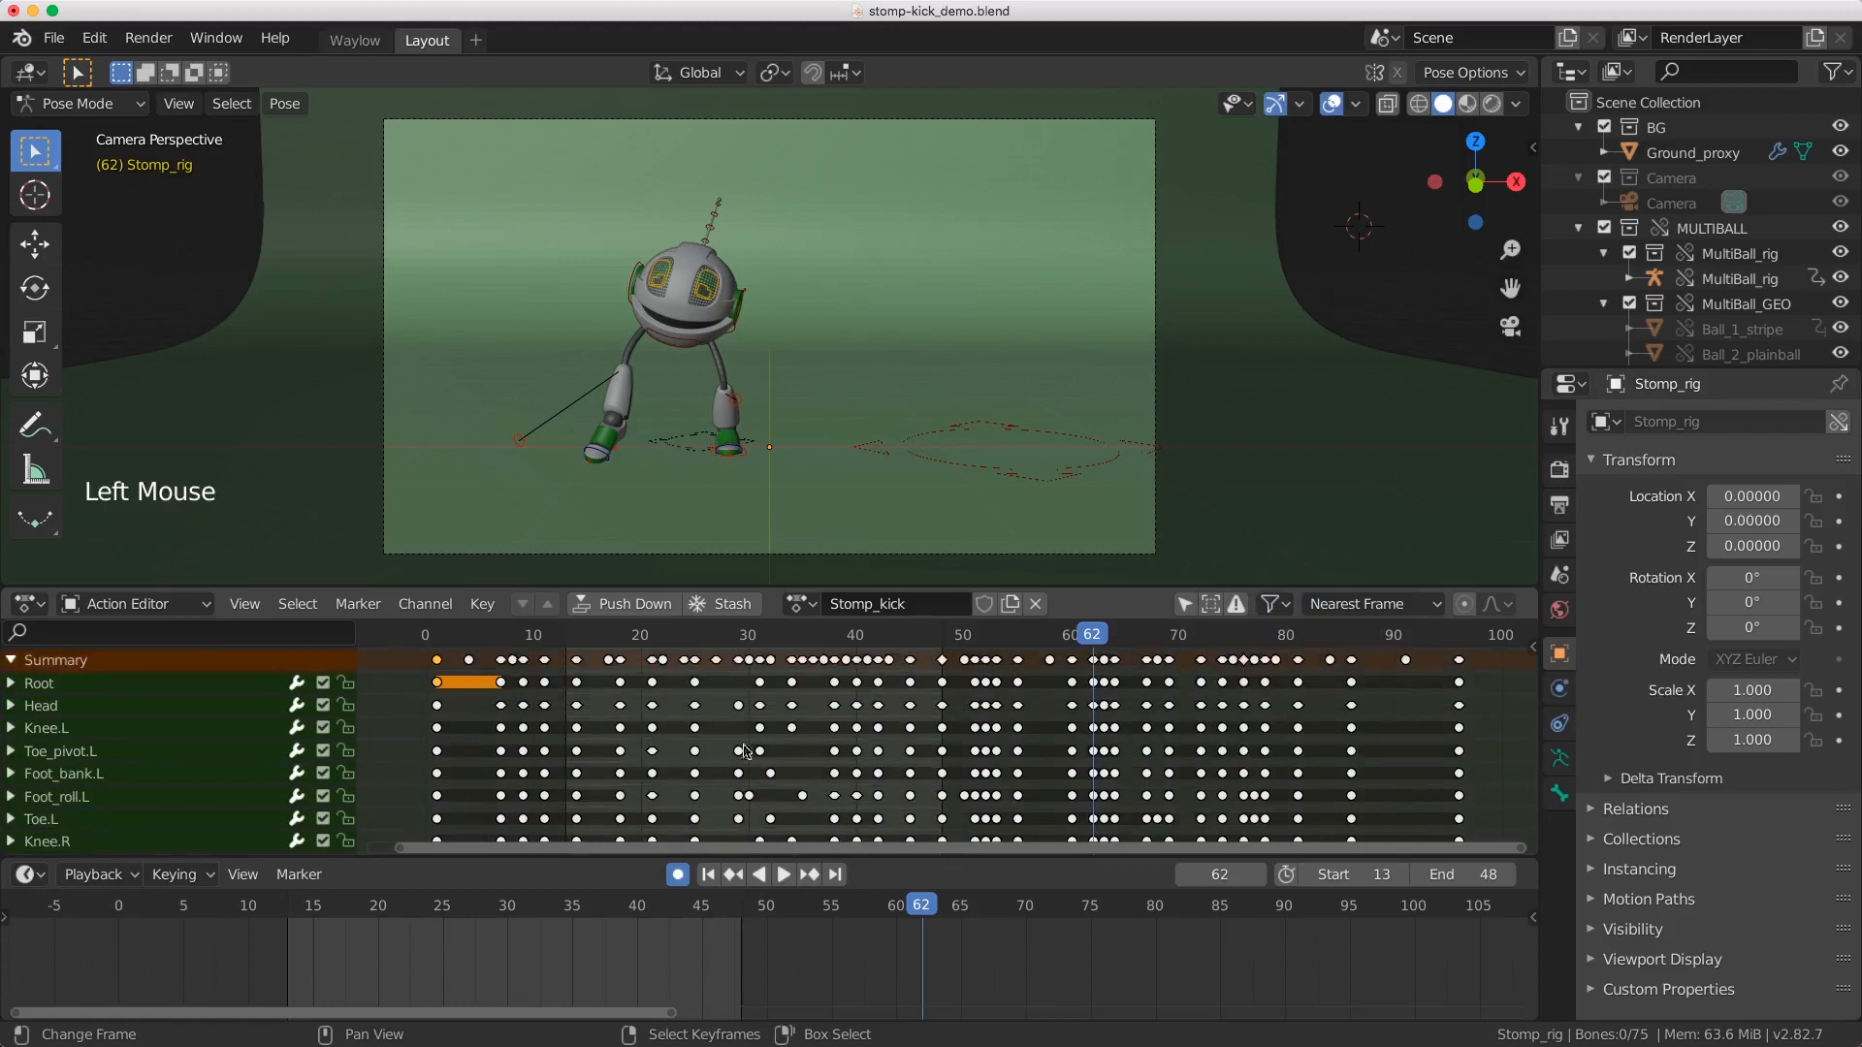
Step: Select every channel's keyframes at frame 1 from the Summary row, and select the Eye.R and Eye.L keyframes at frame 58 one after the other
click(437, 661)
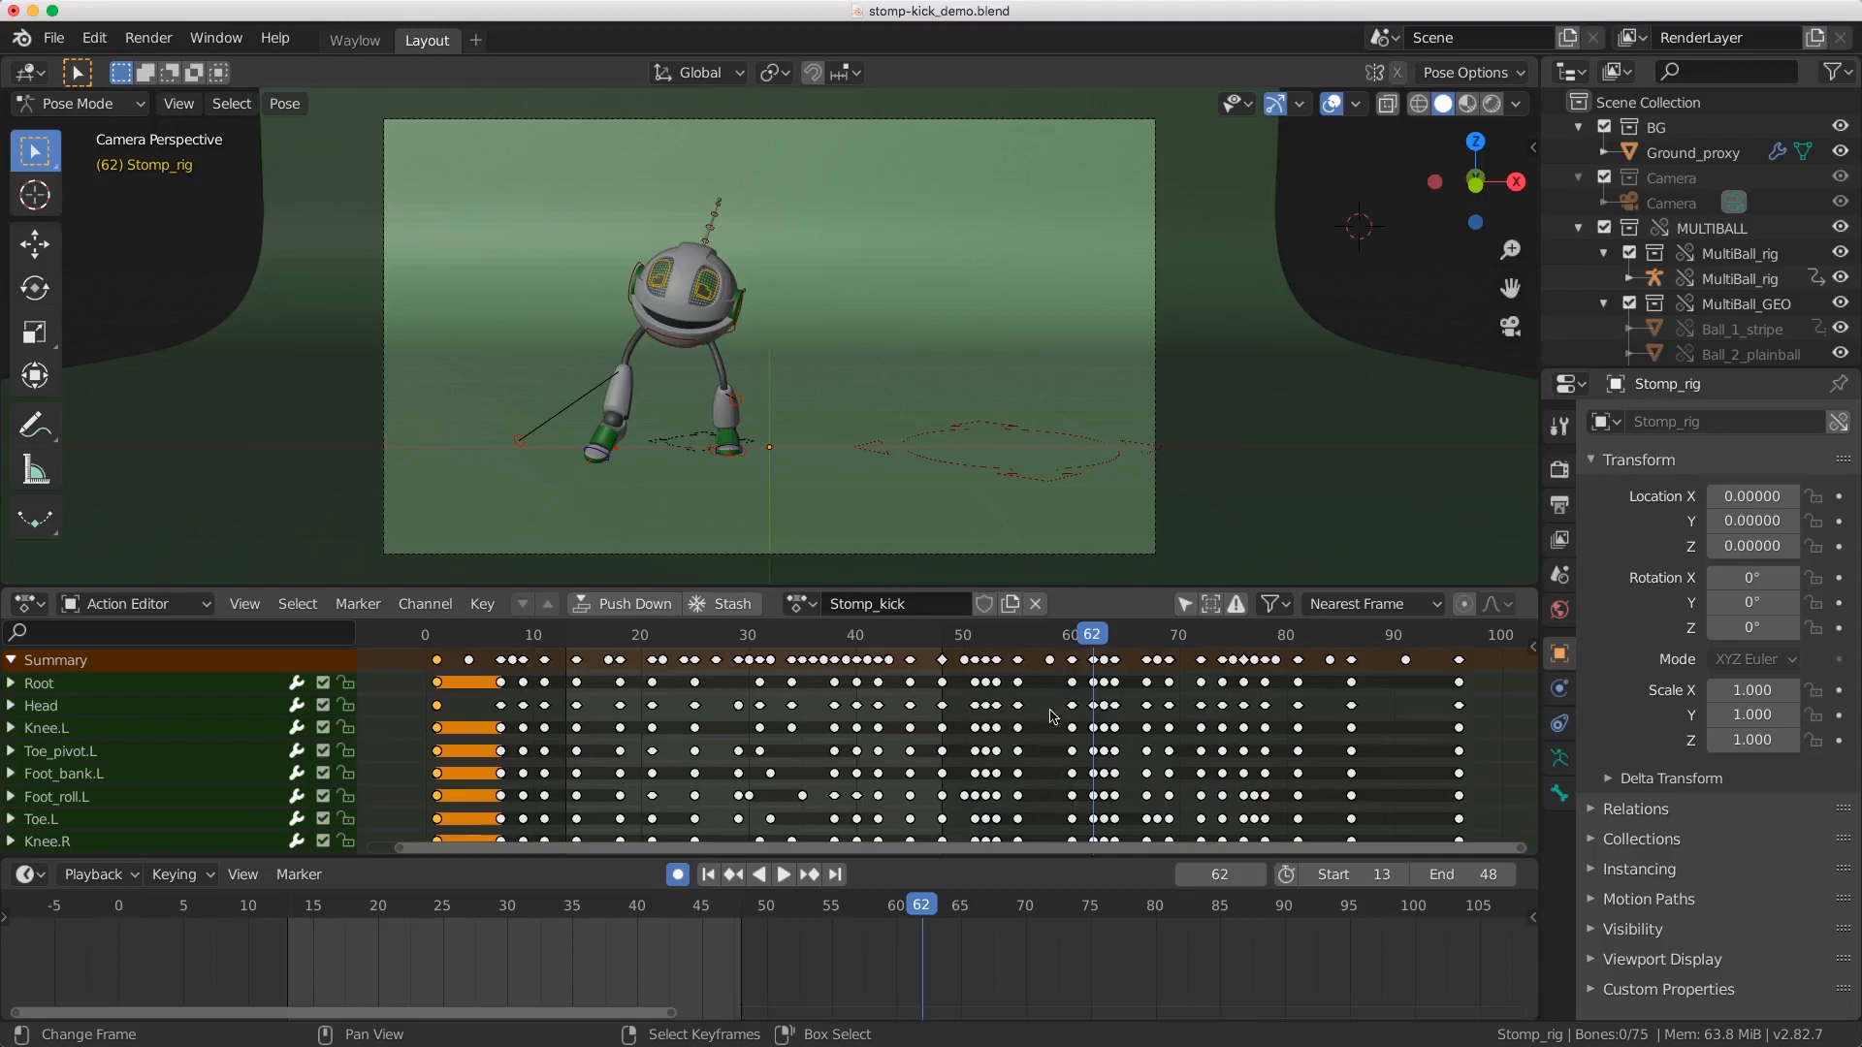
scroll(1054, 835, down, 3)
middle_drag(1036, 781, 1021, 719)
right_click(1021, 719)
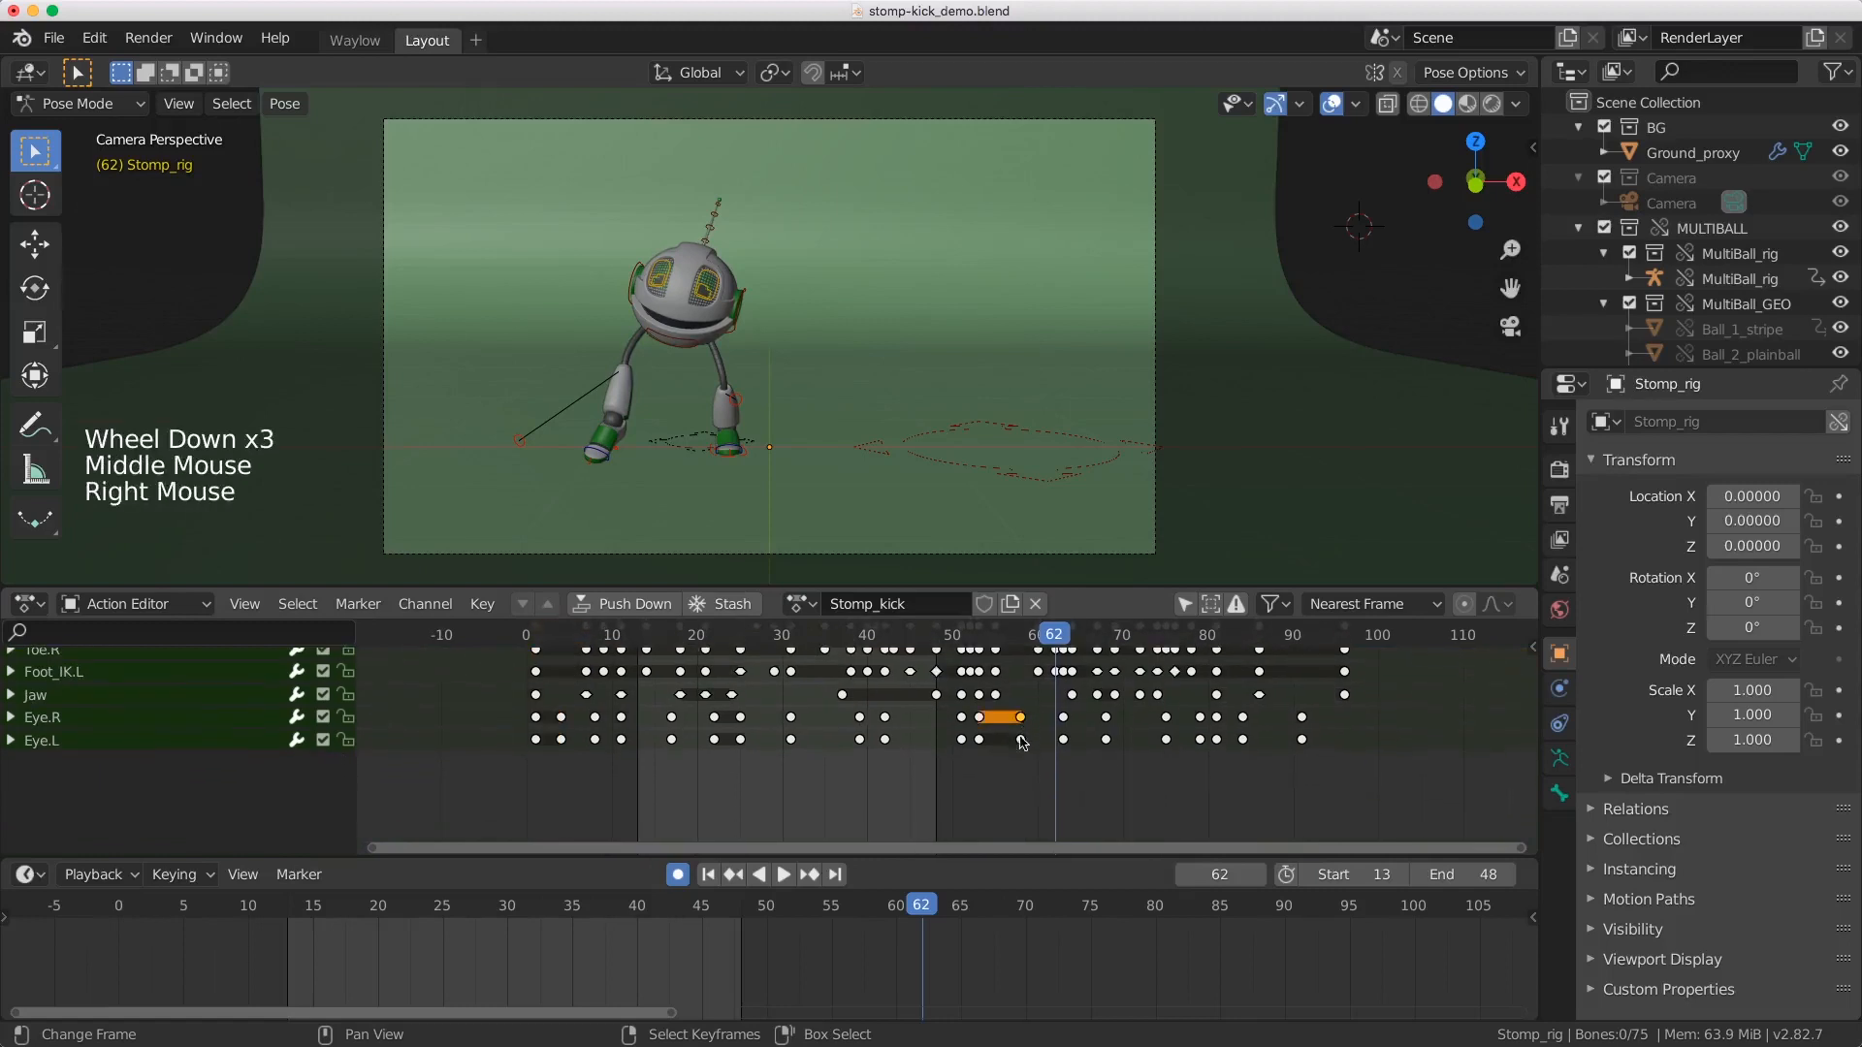
right_click(1021, 740)
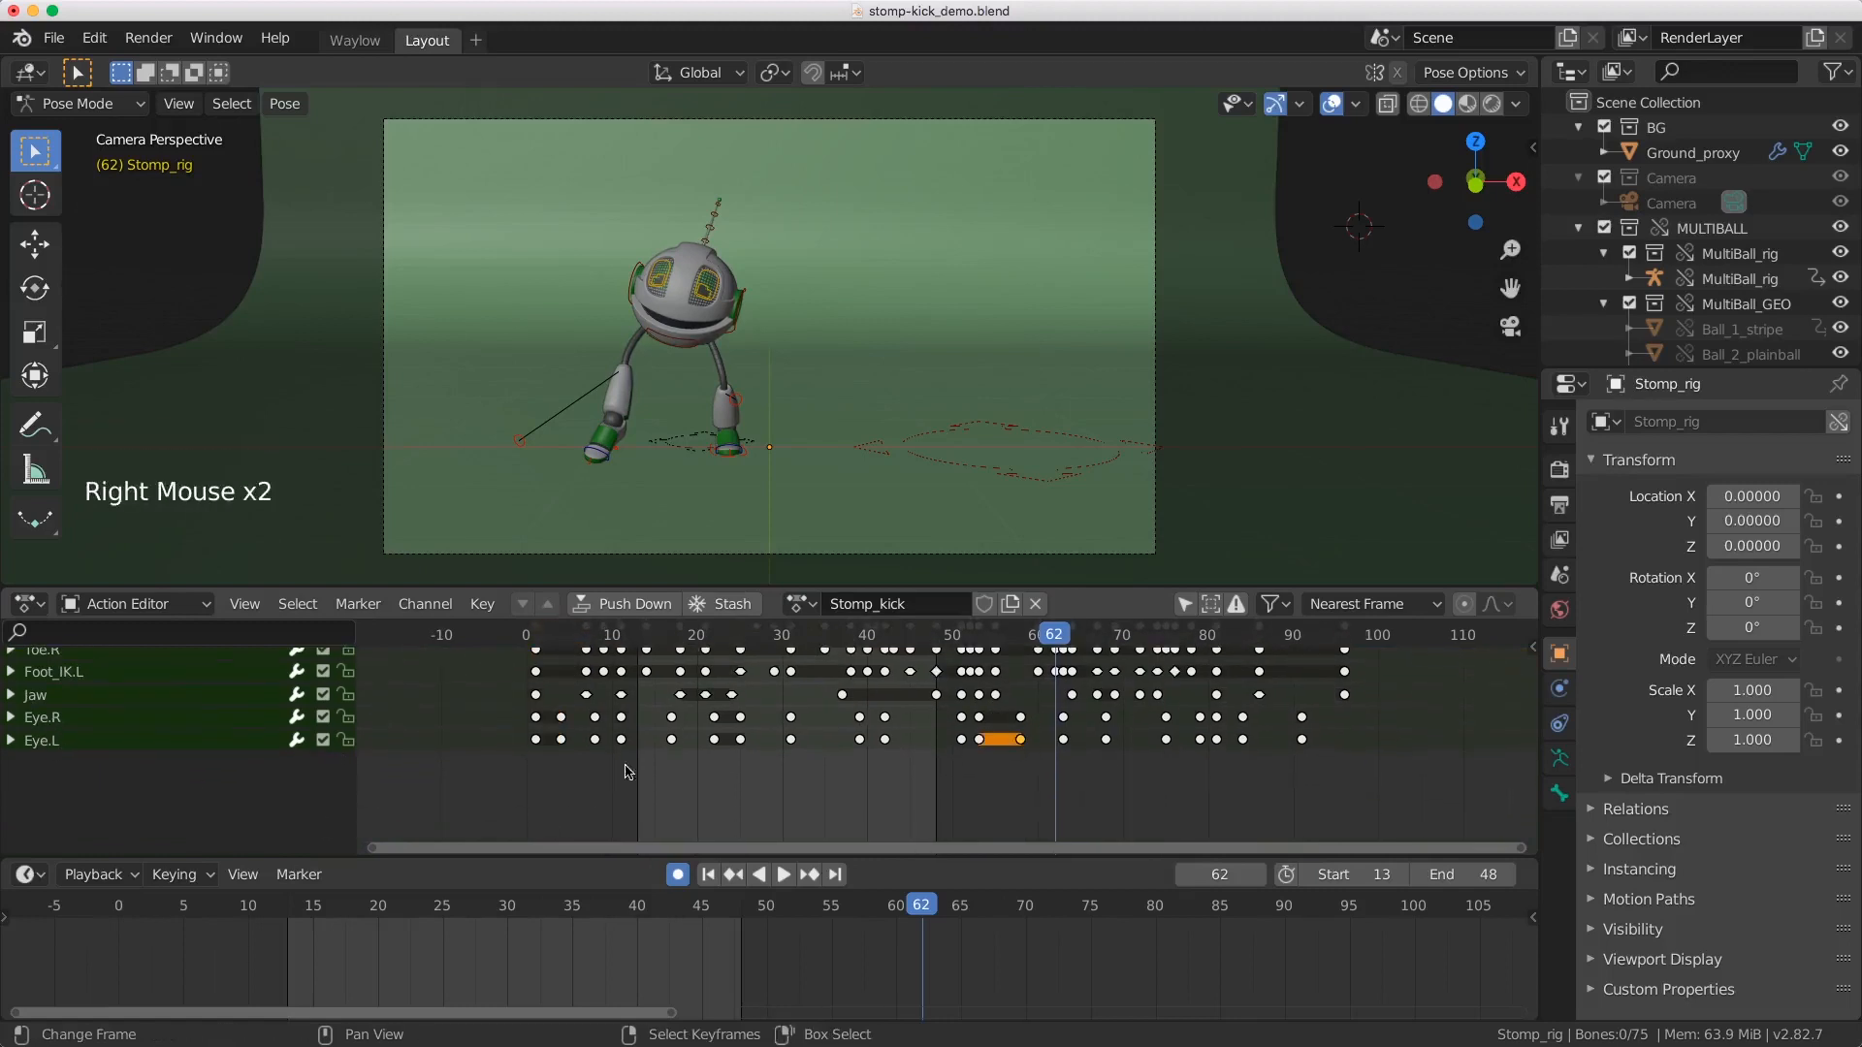
Step: Move the playhead to frame 58 and select every channel's keyframes at frame 48 from the Summary row
middle_drag(627, 765, 644, 668)
drag(996, 679, 1045, 684)
scroll(1046, 684, up, 6)
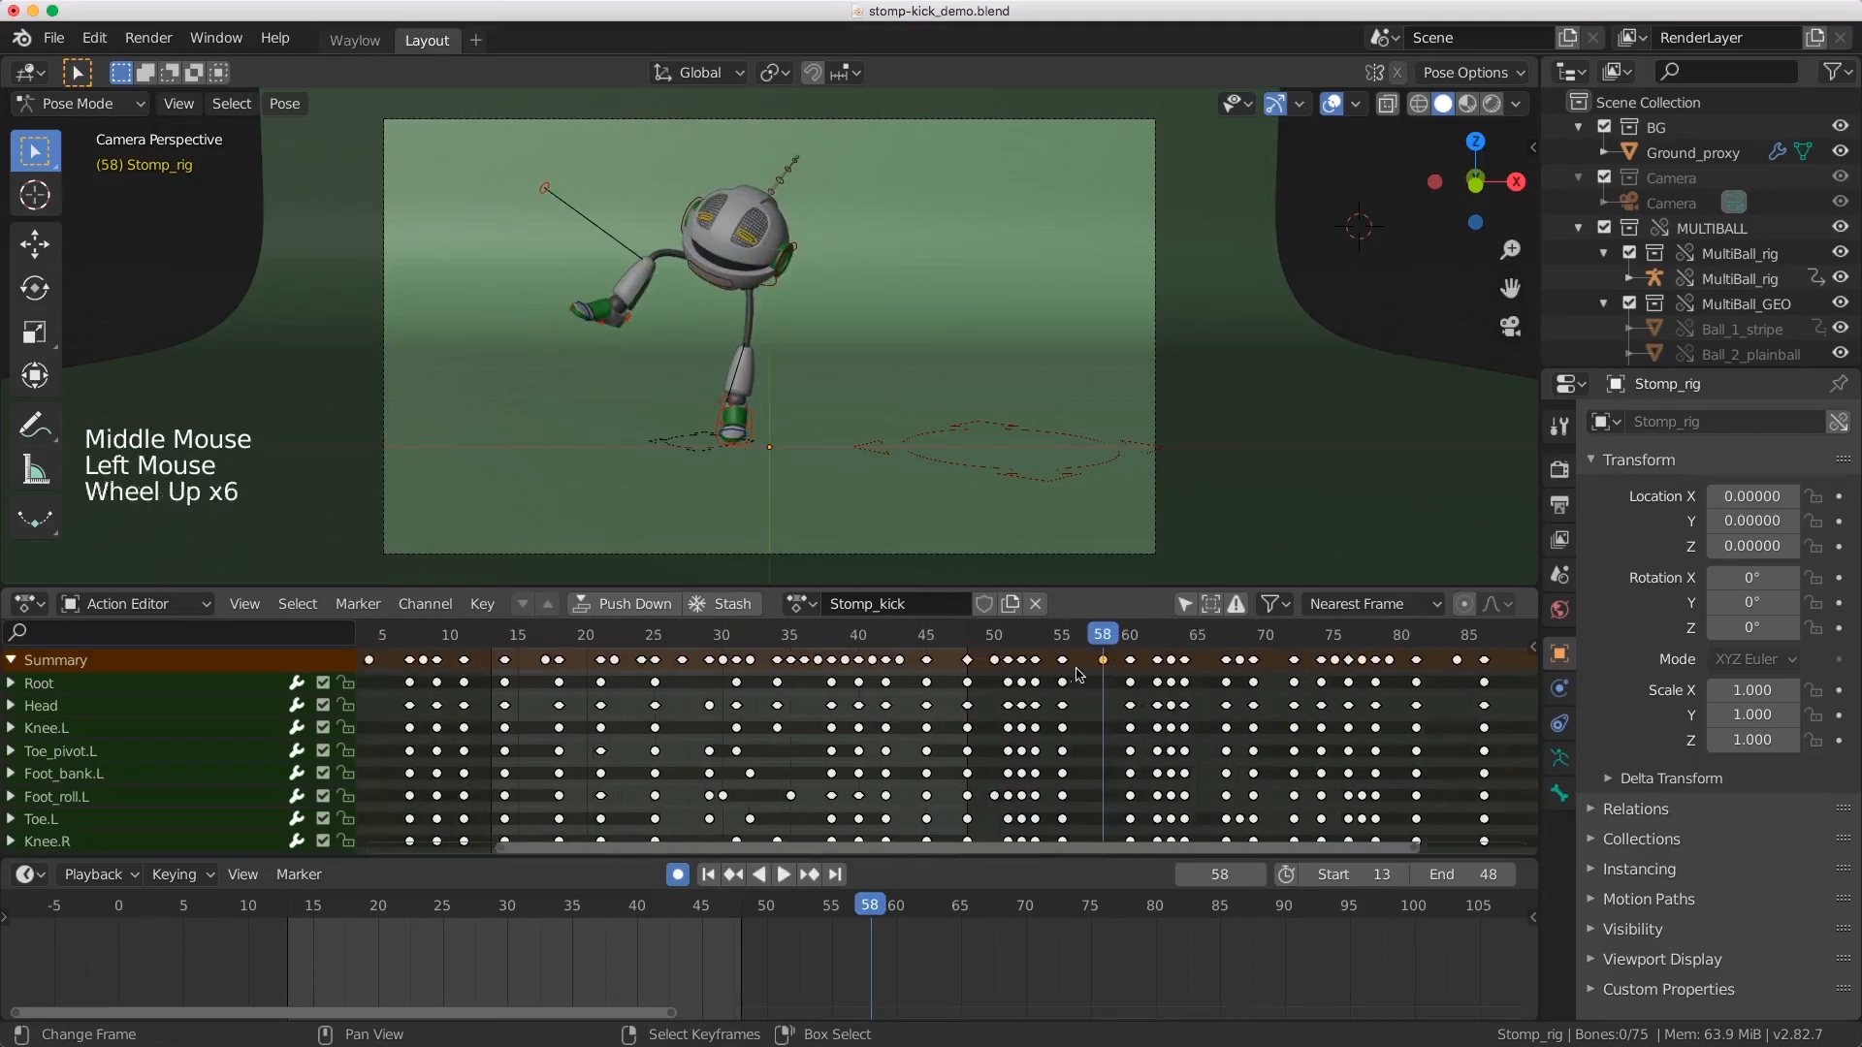
middle_drag(1045, 684, 1050, 684)
scroll(1050, 684, down, 4)
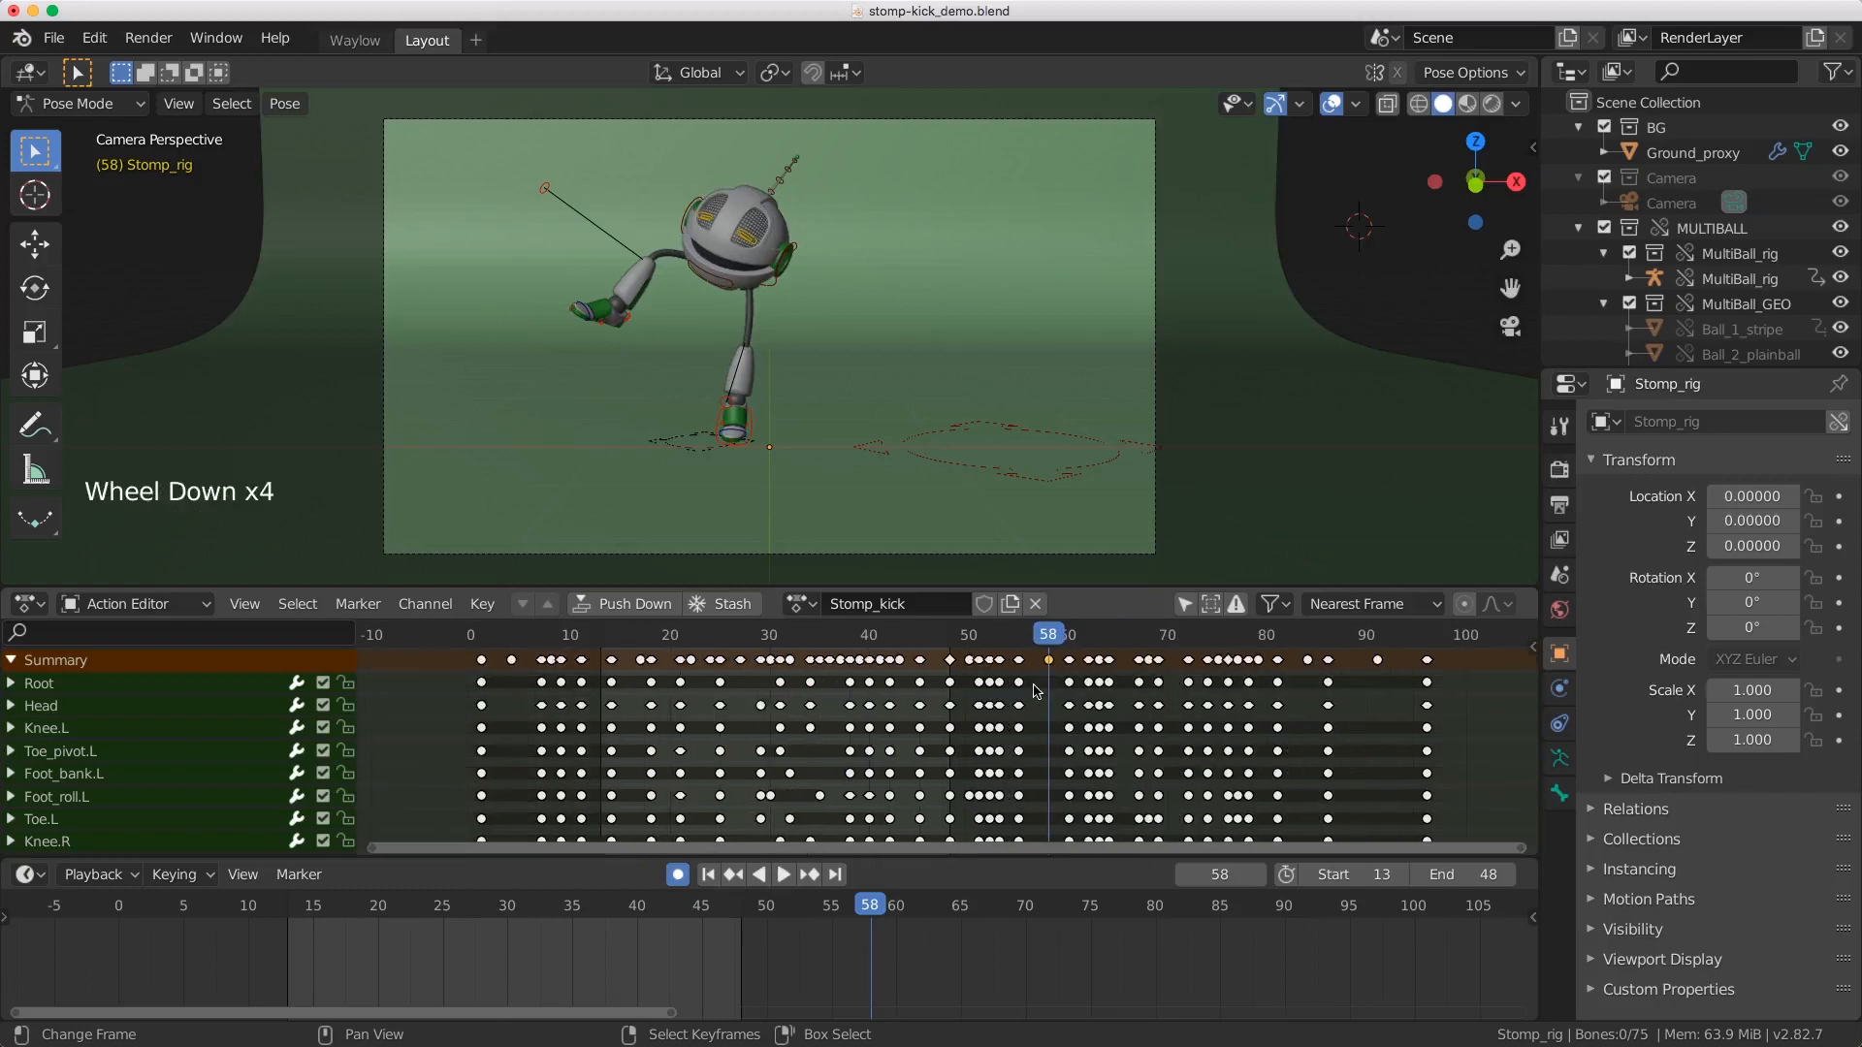
right_click(952, 665)
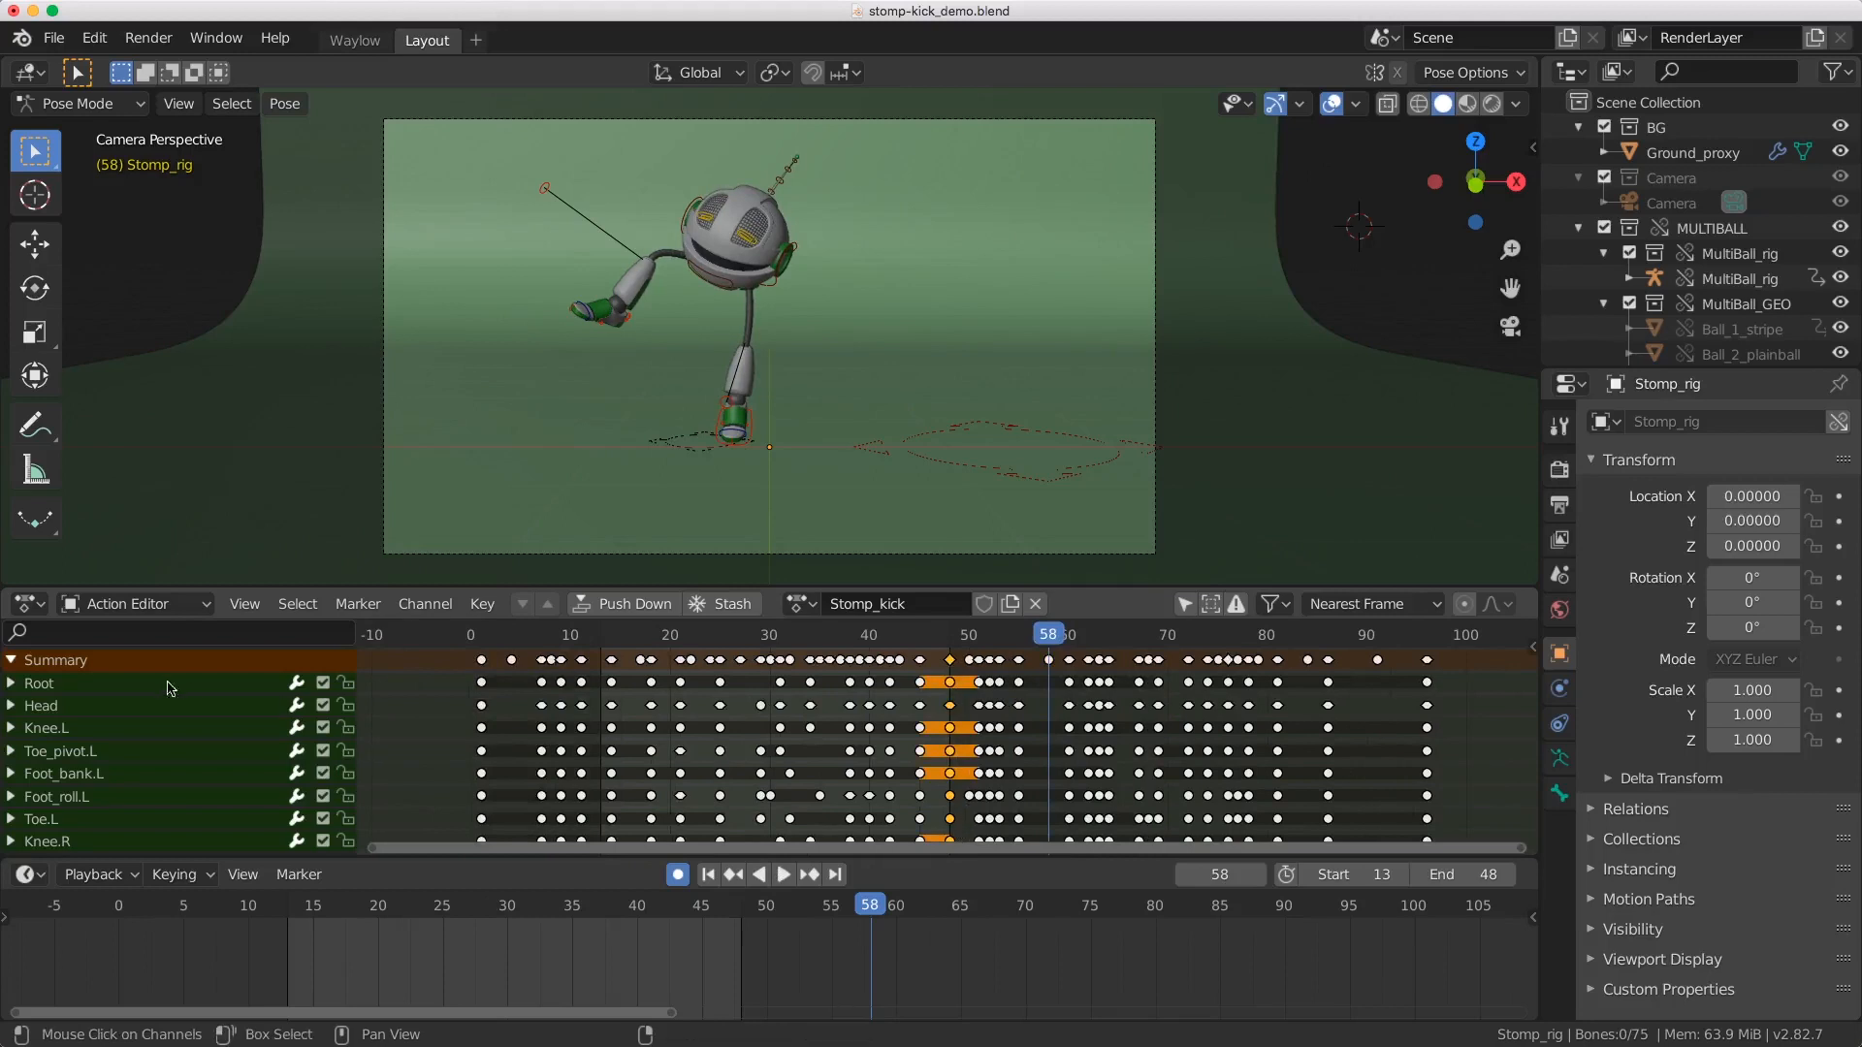
Step: Expand the Root group and select all of its keyframes at frame 1 from the group row
click(12, 684)
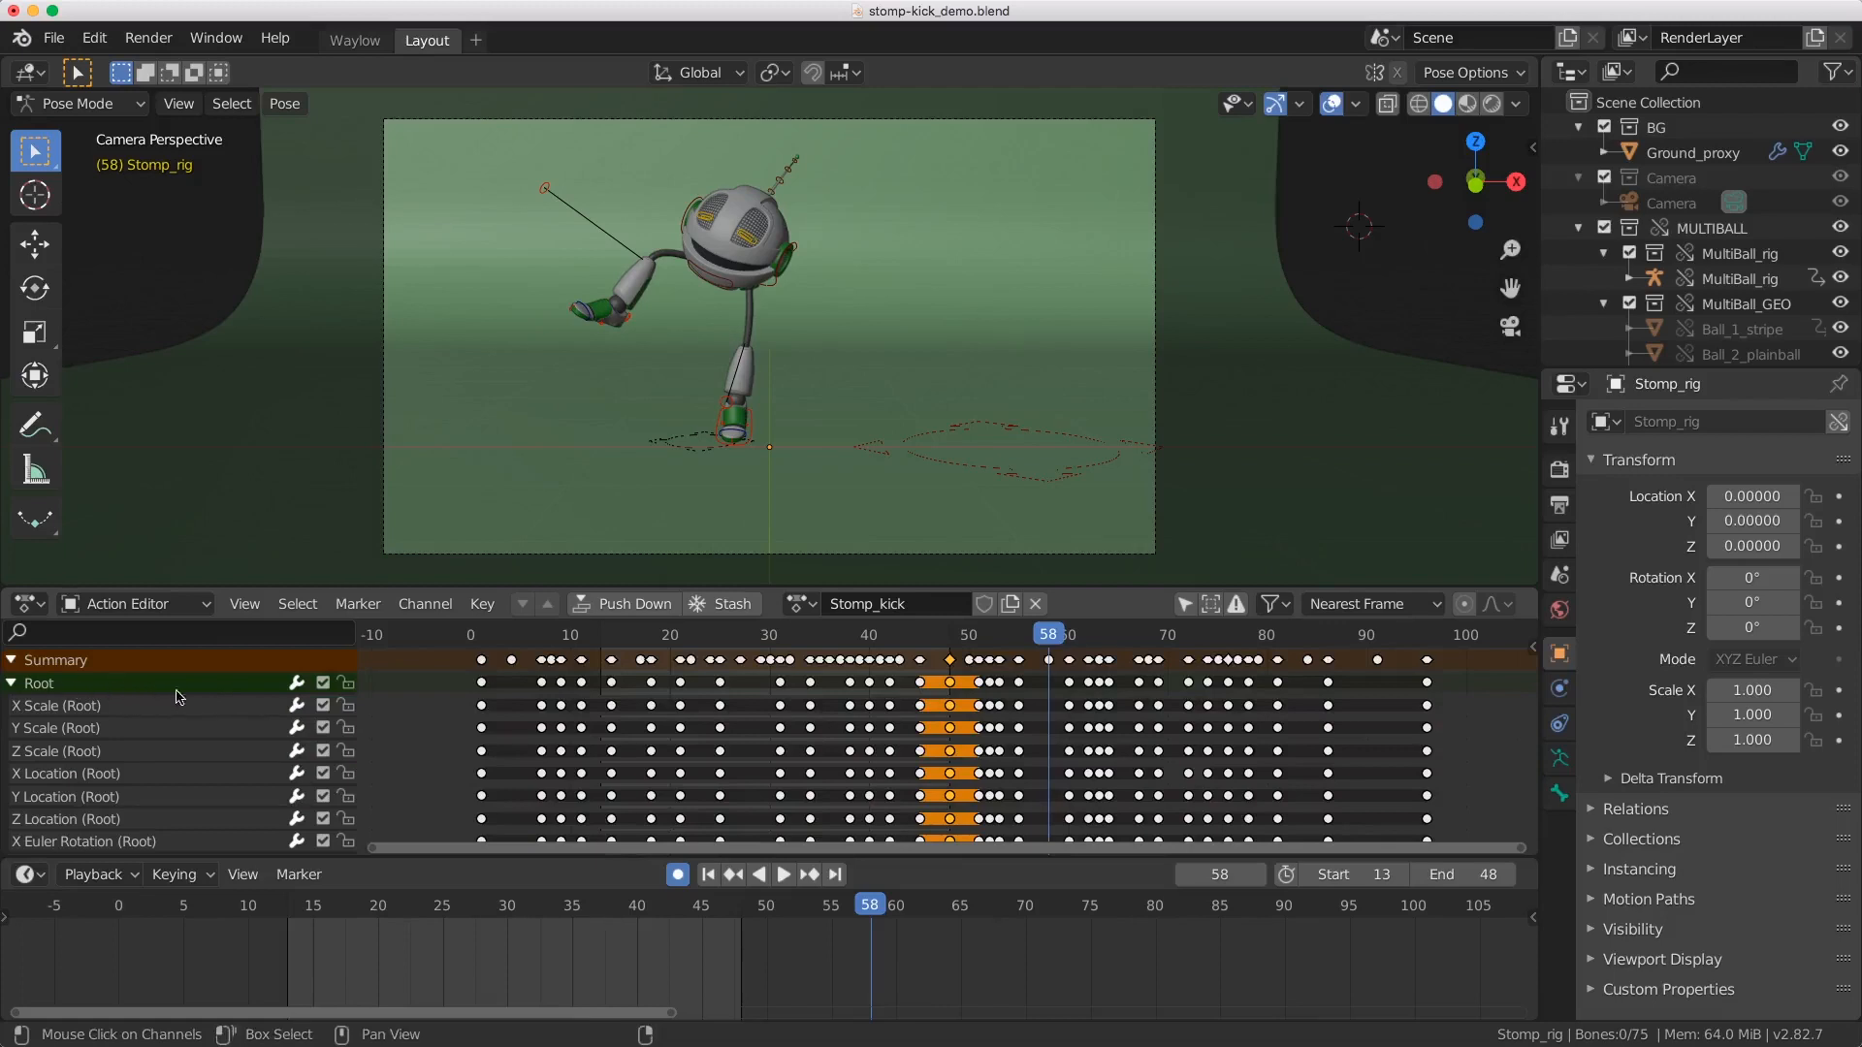
right_click(483, 684)
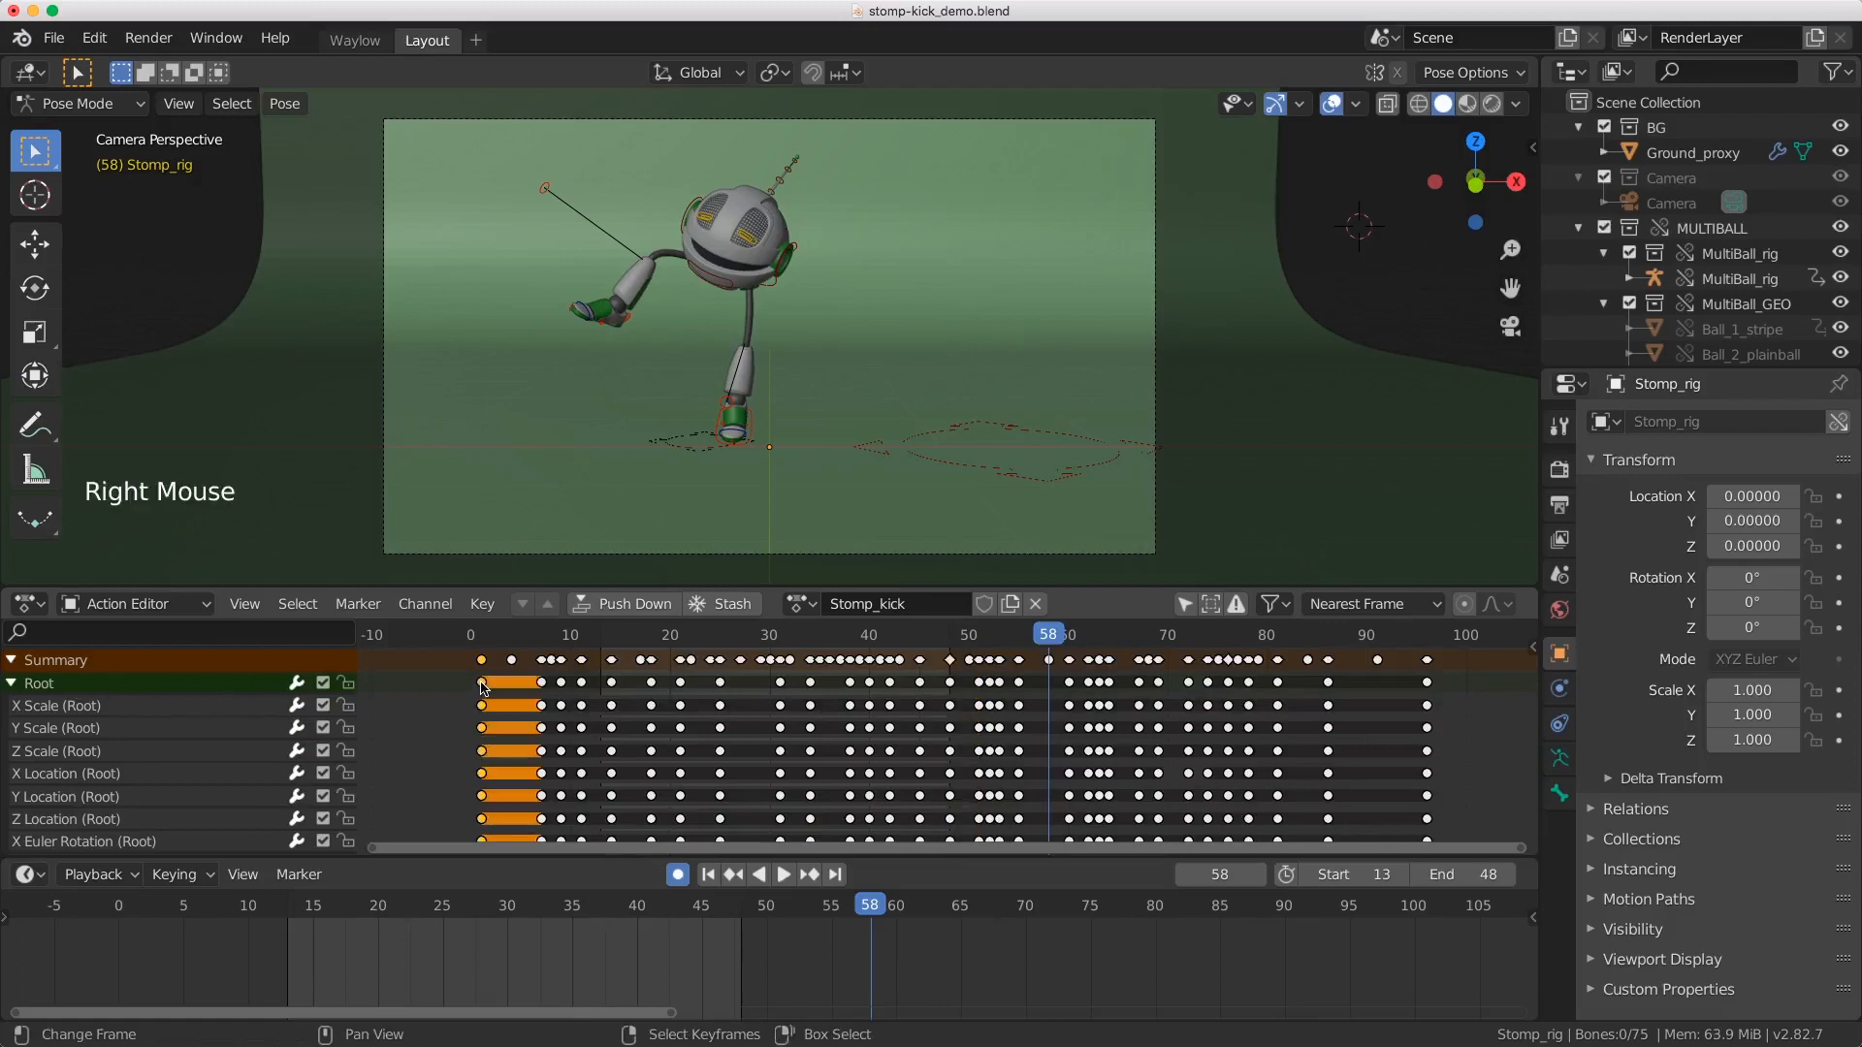
mouse_move(495, 727)
middle_down()
mouse_move(507, 763)
mouse_move(484, 809)
mouse_move(490, 675)
mouse_move(491, 761)
mouse_move(491, 716)
mouse_move(492, 753)
mouse_move(491, 737)
middle_up()
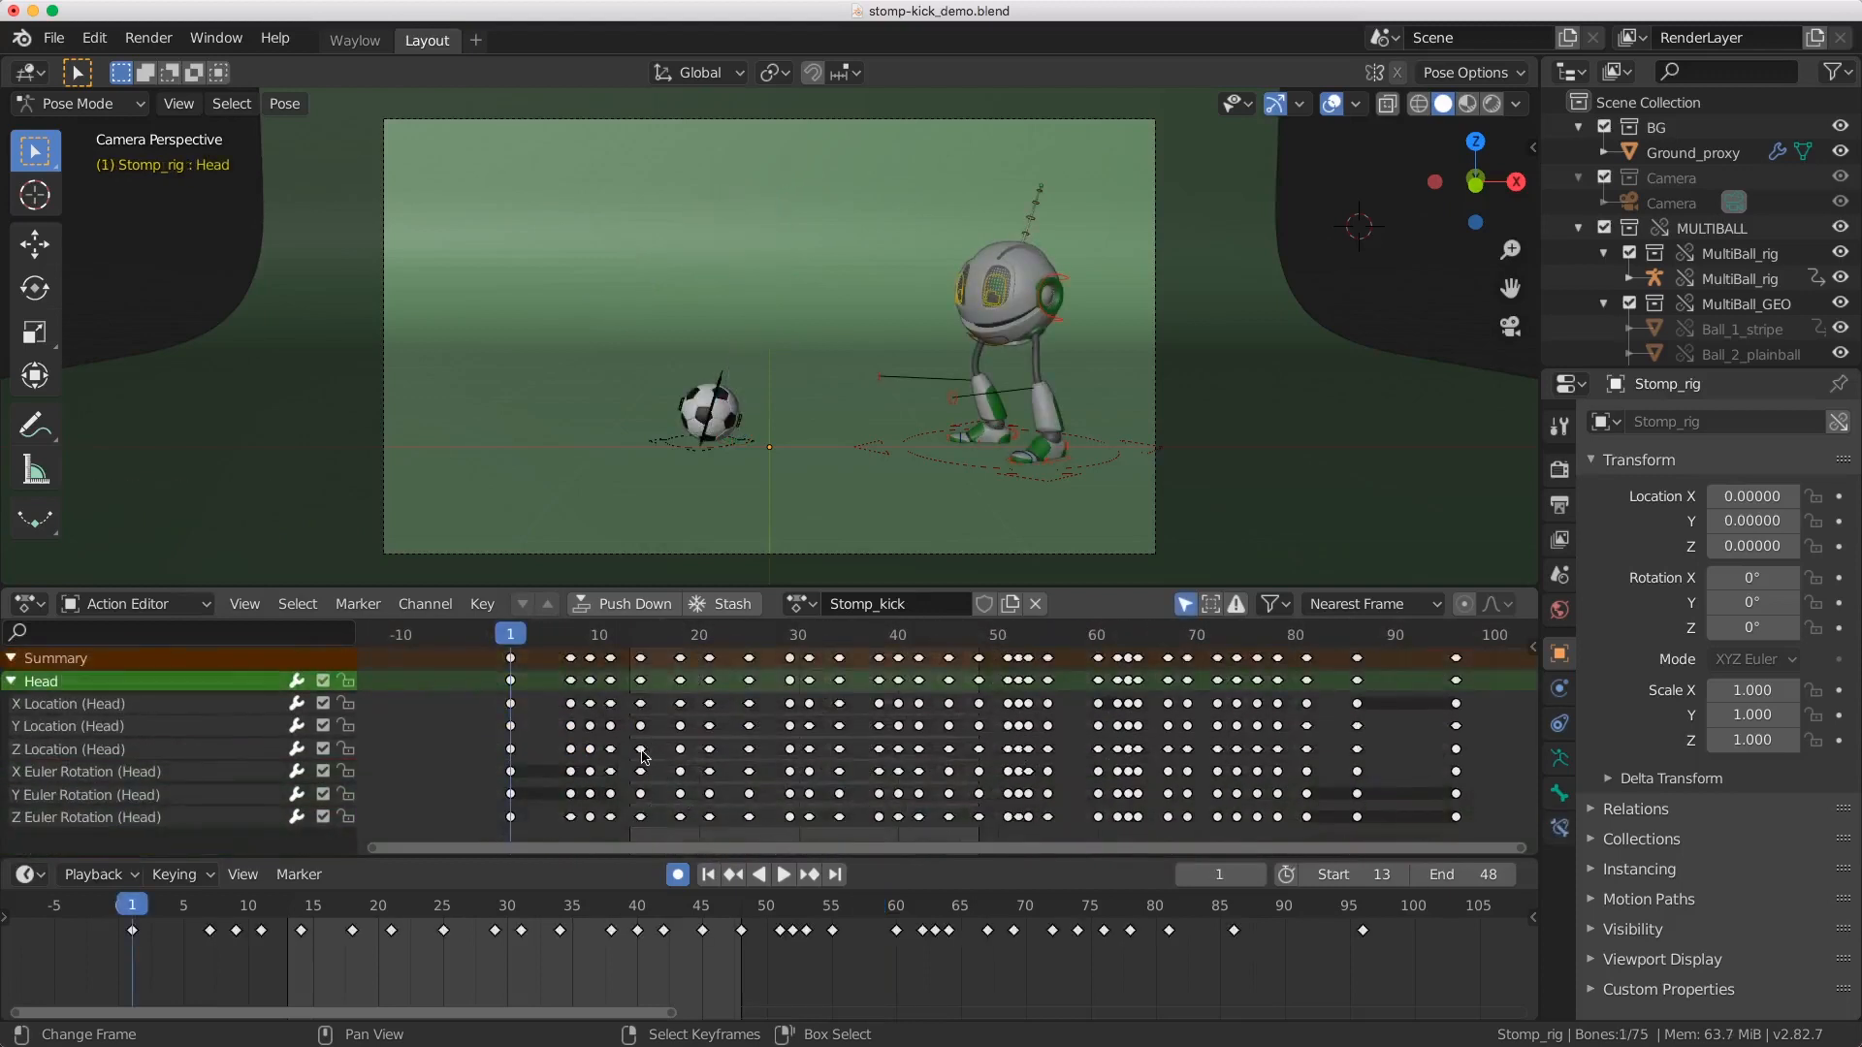
Step: Select one key each in the Head's X Euler Rotation, Y Euler Rotation and X Location channels, and extend the selection to all linked keyframes
right_click(511, 726)
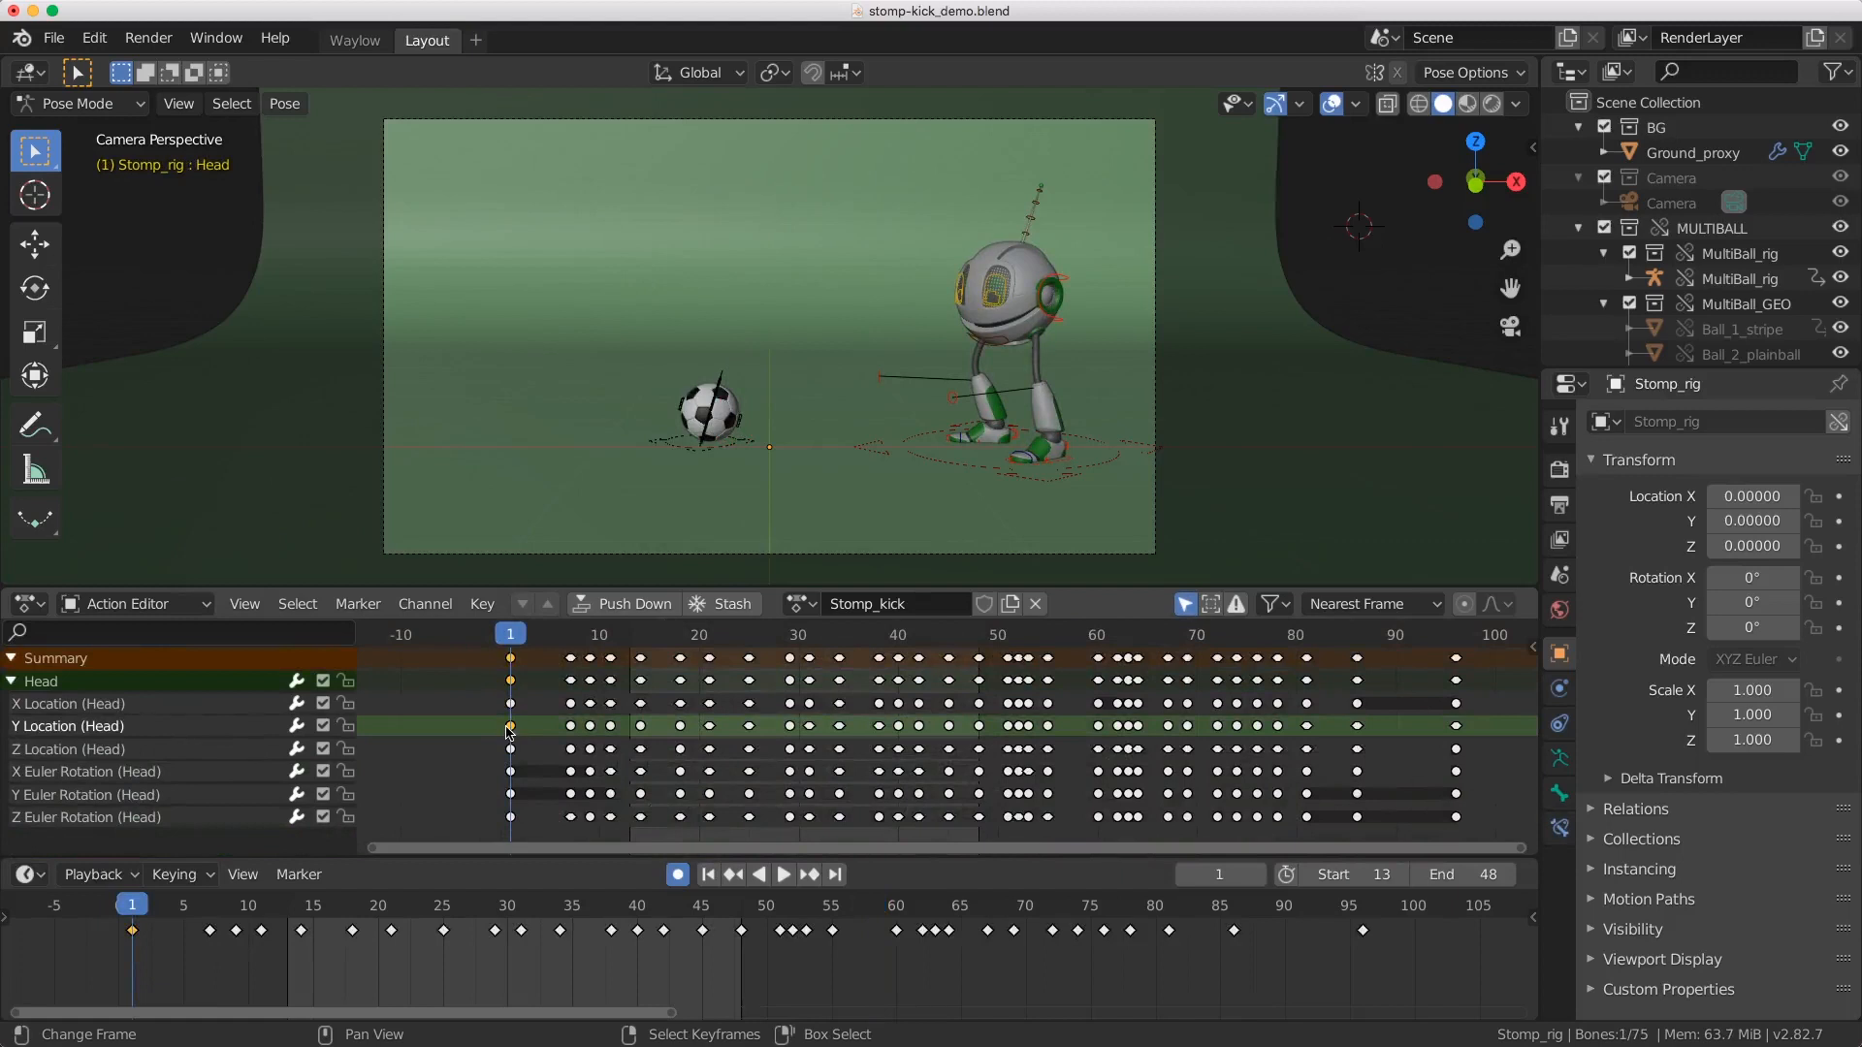
key(l)
right_click(641, 773)
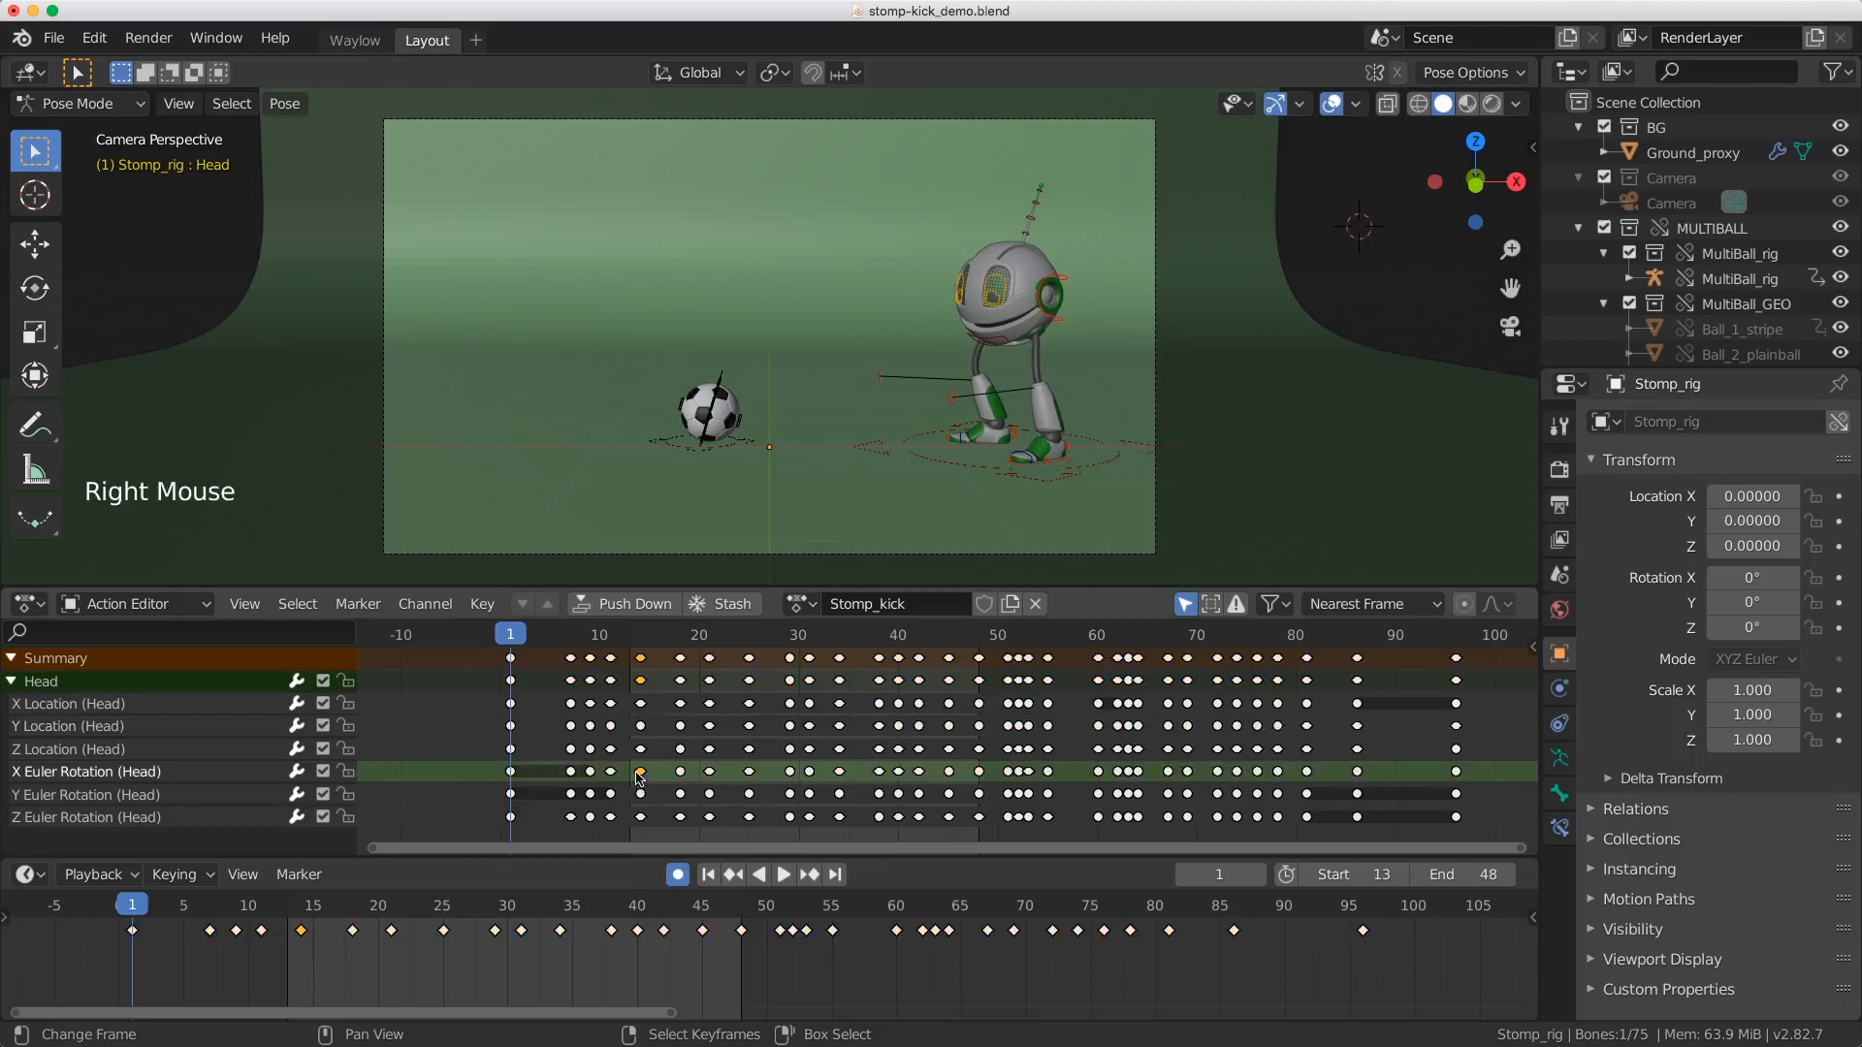
shift+right_click(709, 796)
shift+right_click(840, 704)
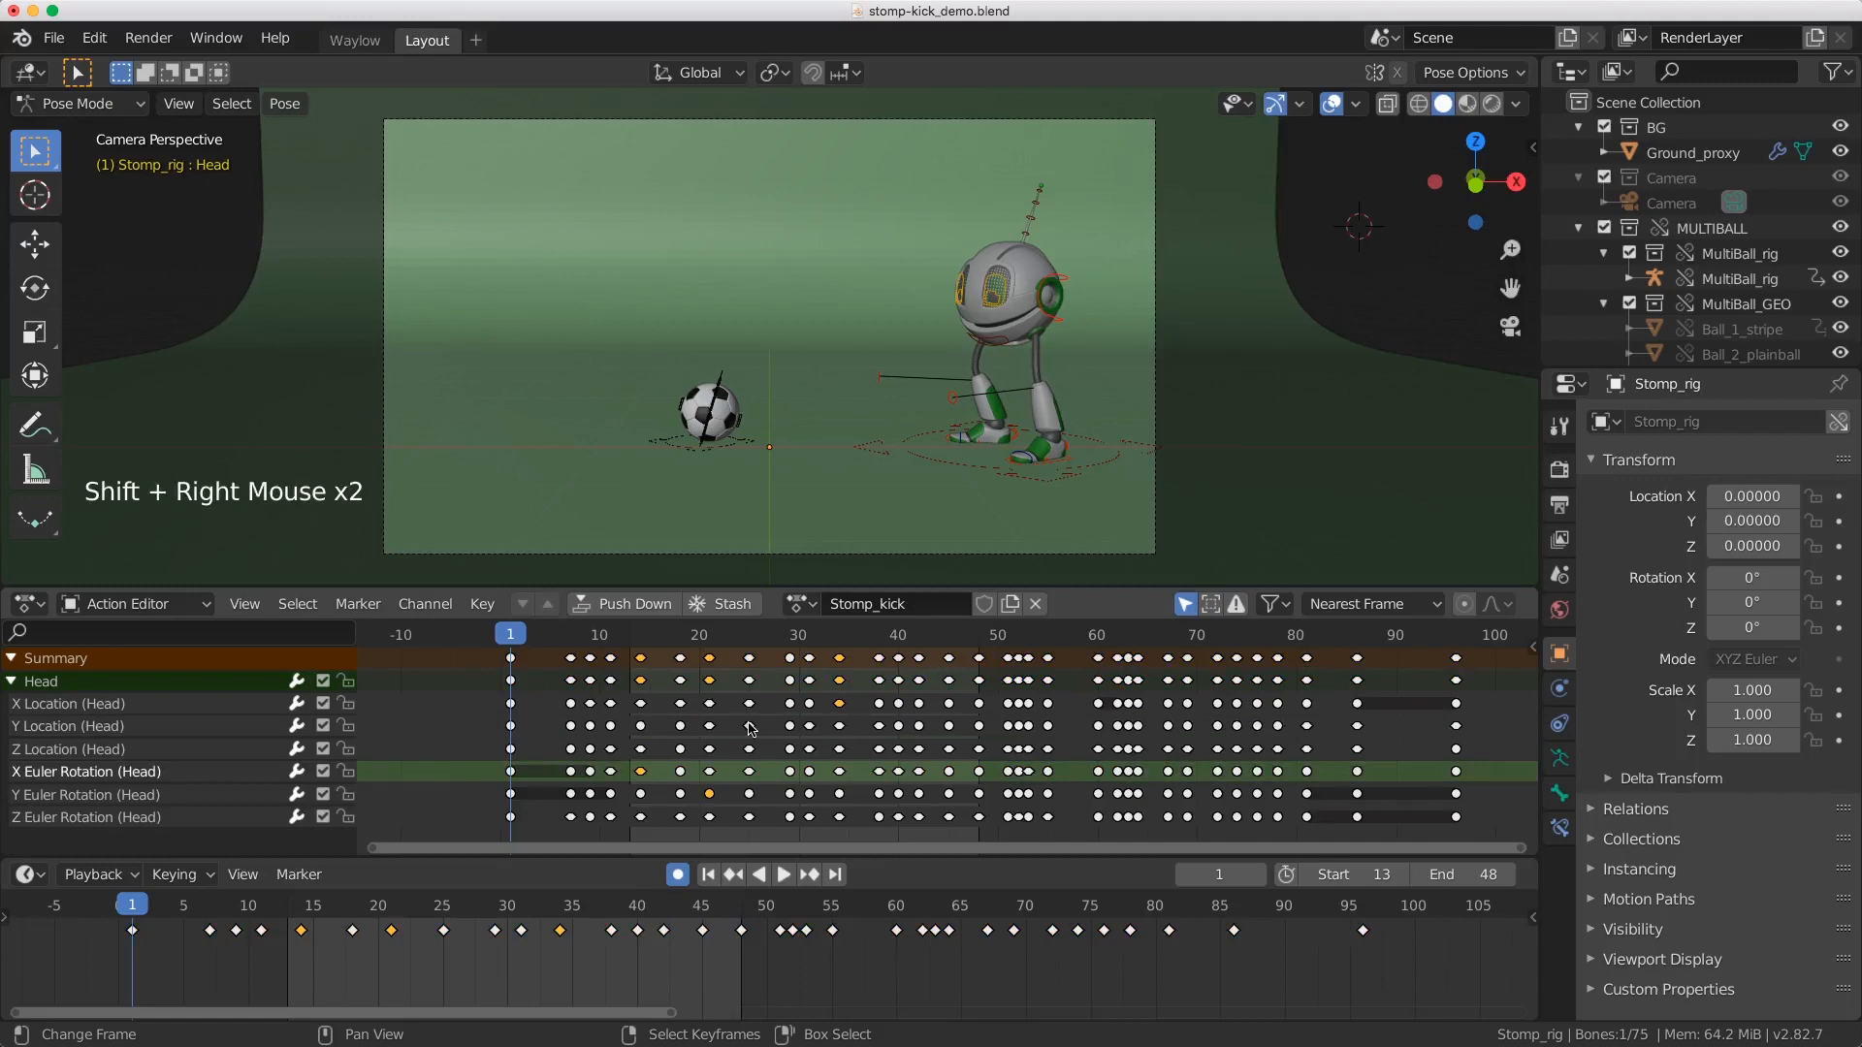
key(l)
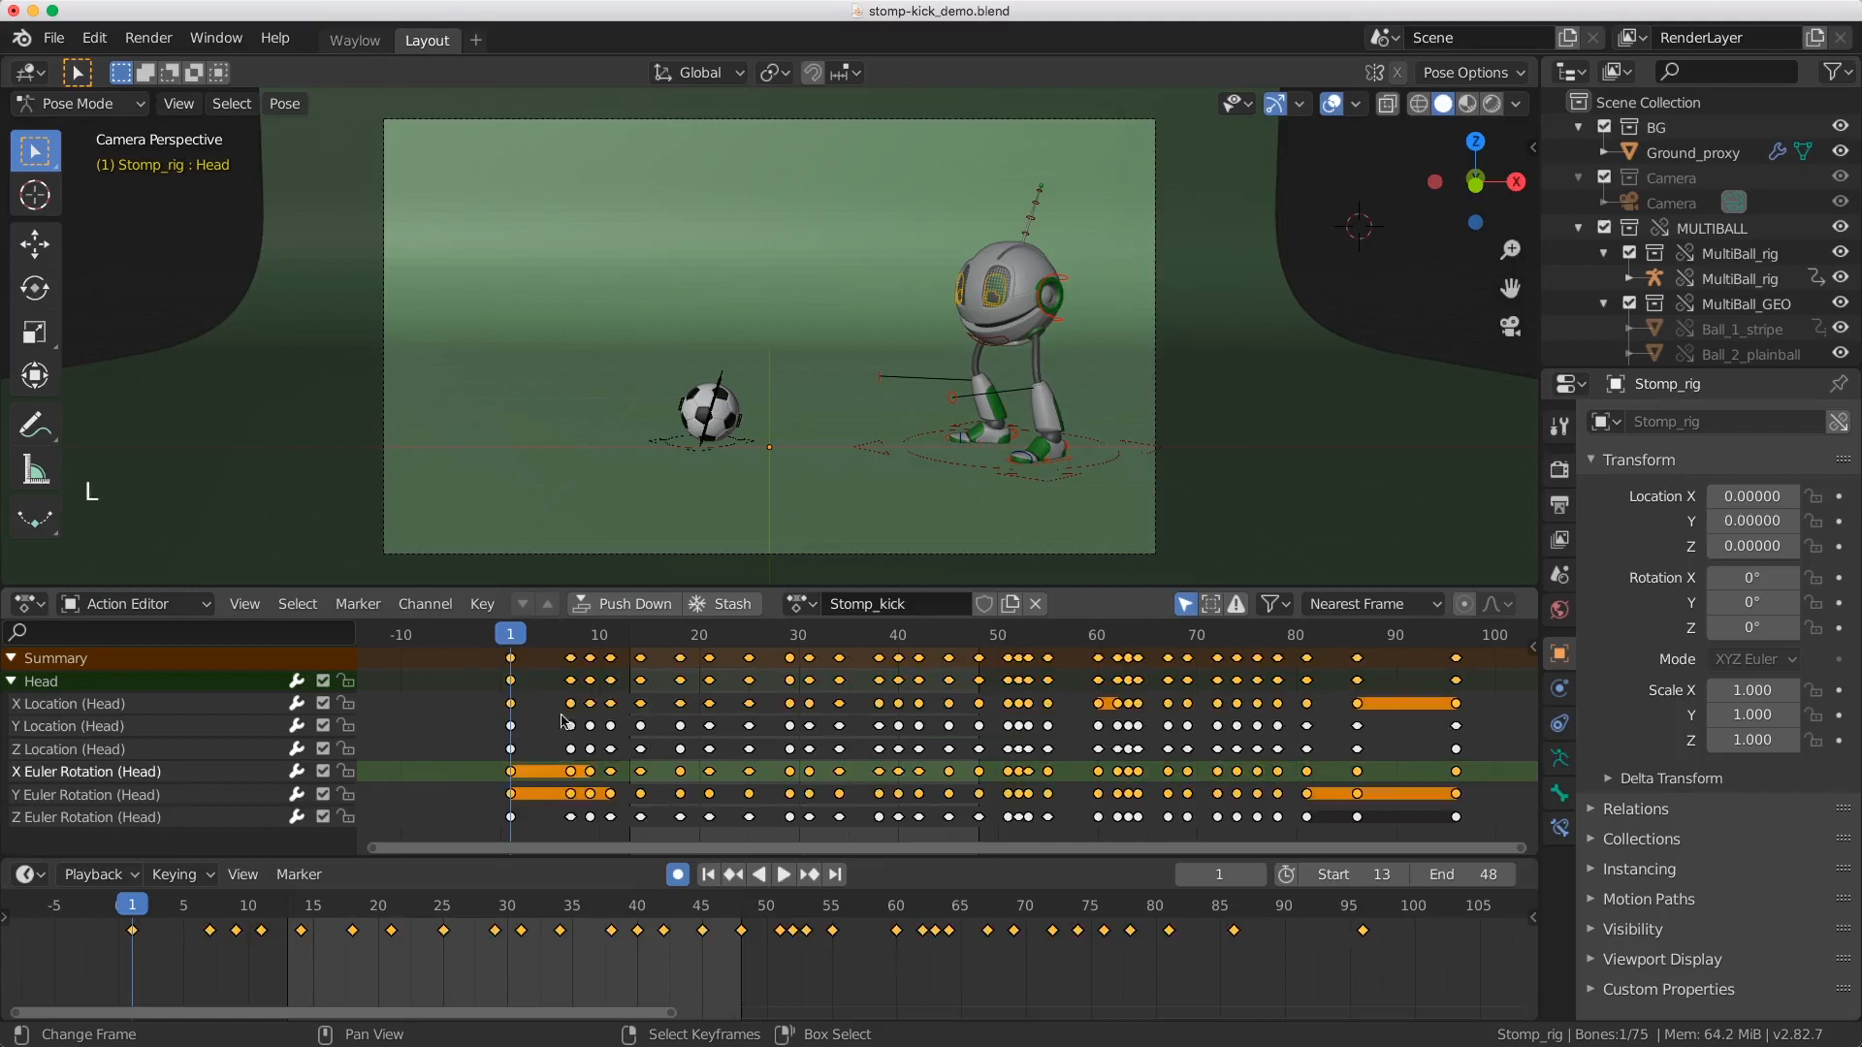
Step: Try to move the selected Head keyframes in time
key(g)
key(g)
key(g)
right_click(582, 745)
Step: Select all linked keyframes of the Head's X Euler Rotation channel and shift them 3 frames later
right_click(511, 659)
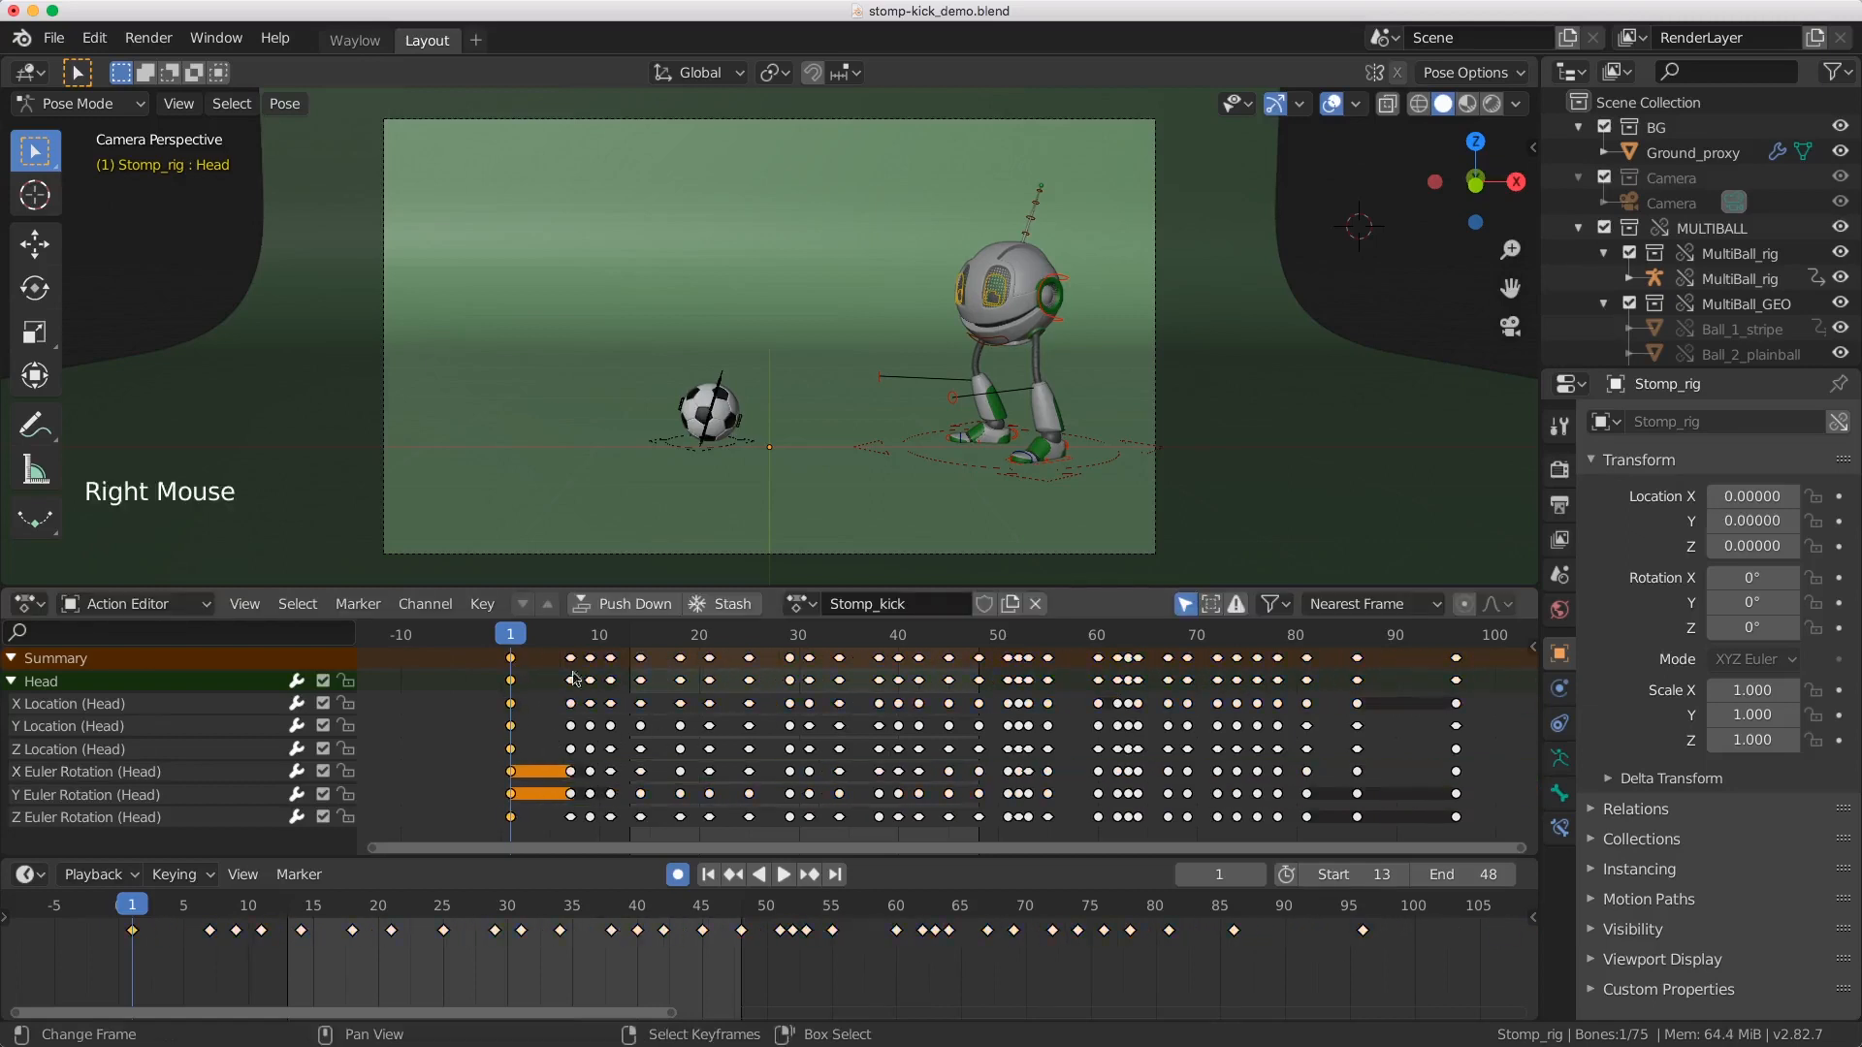
right_click(572, 773)
right_click(512, 773)
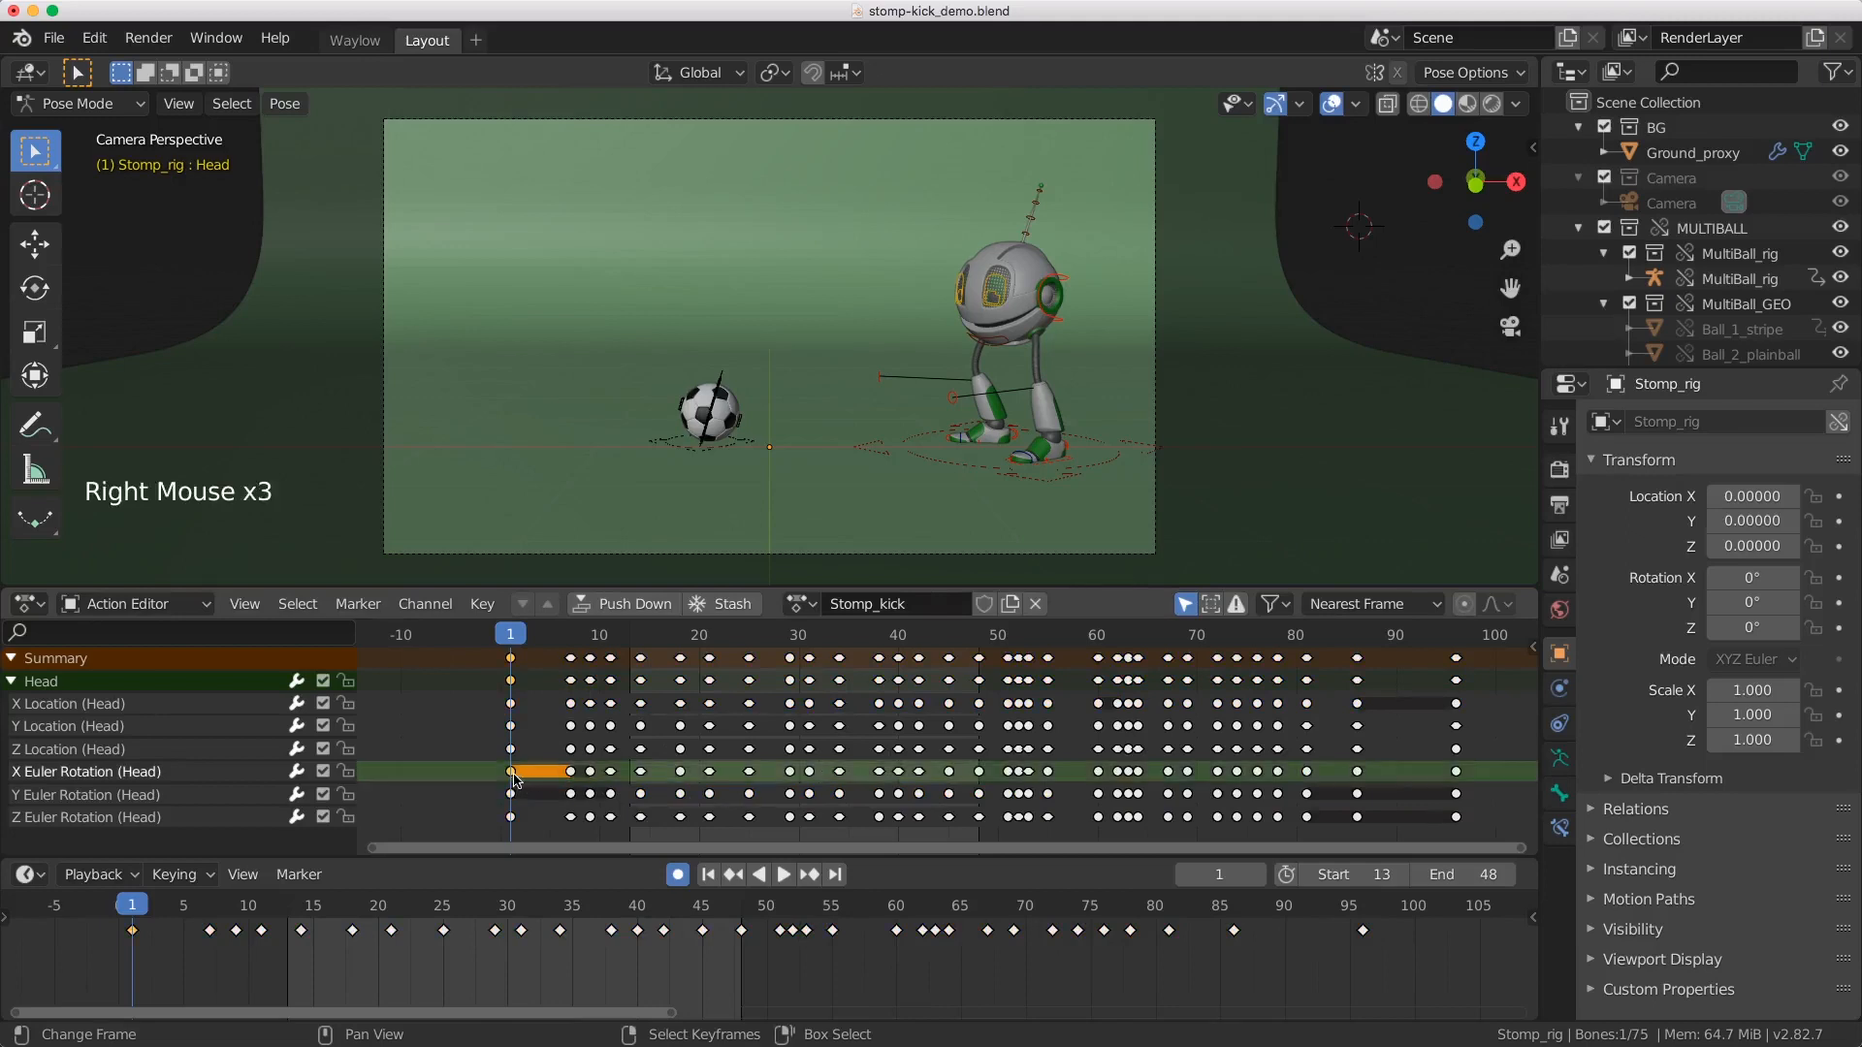
key(l)
key(g)
click(541, 779)
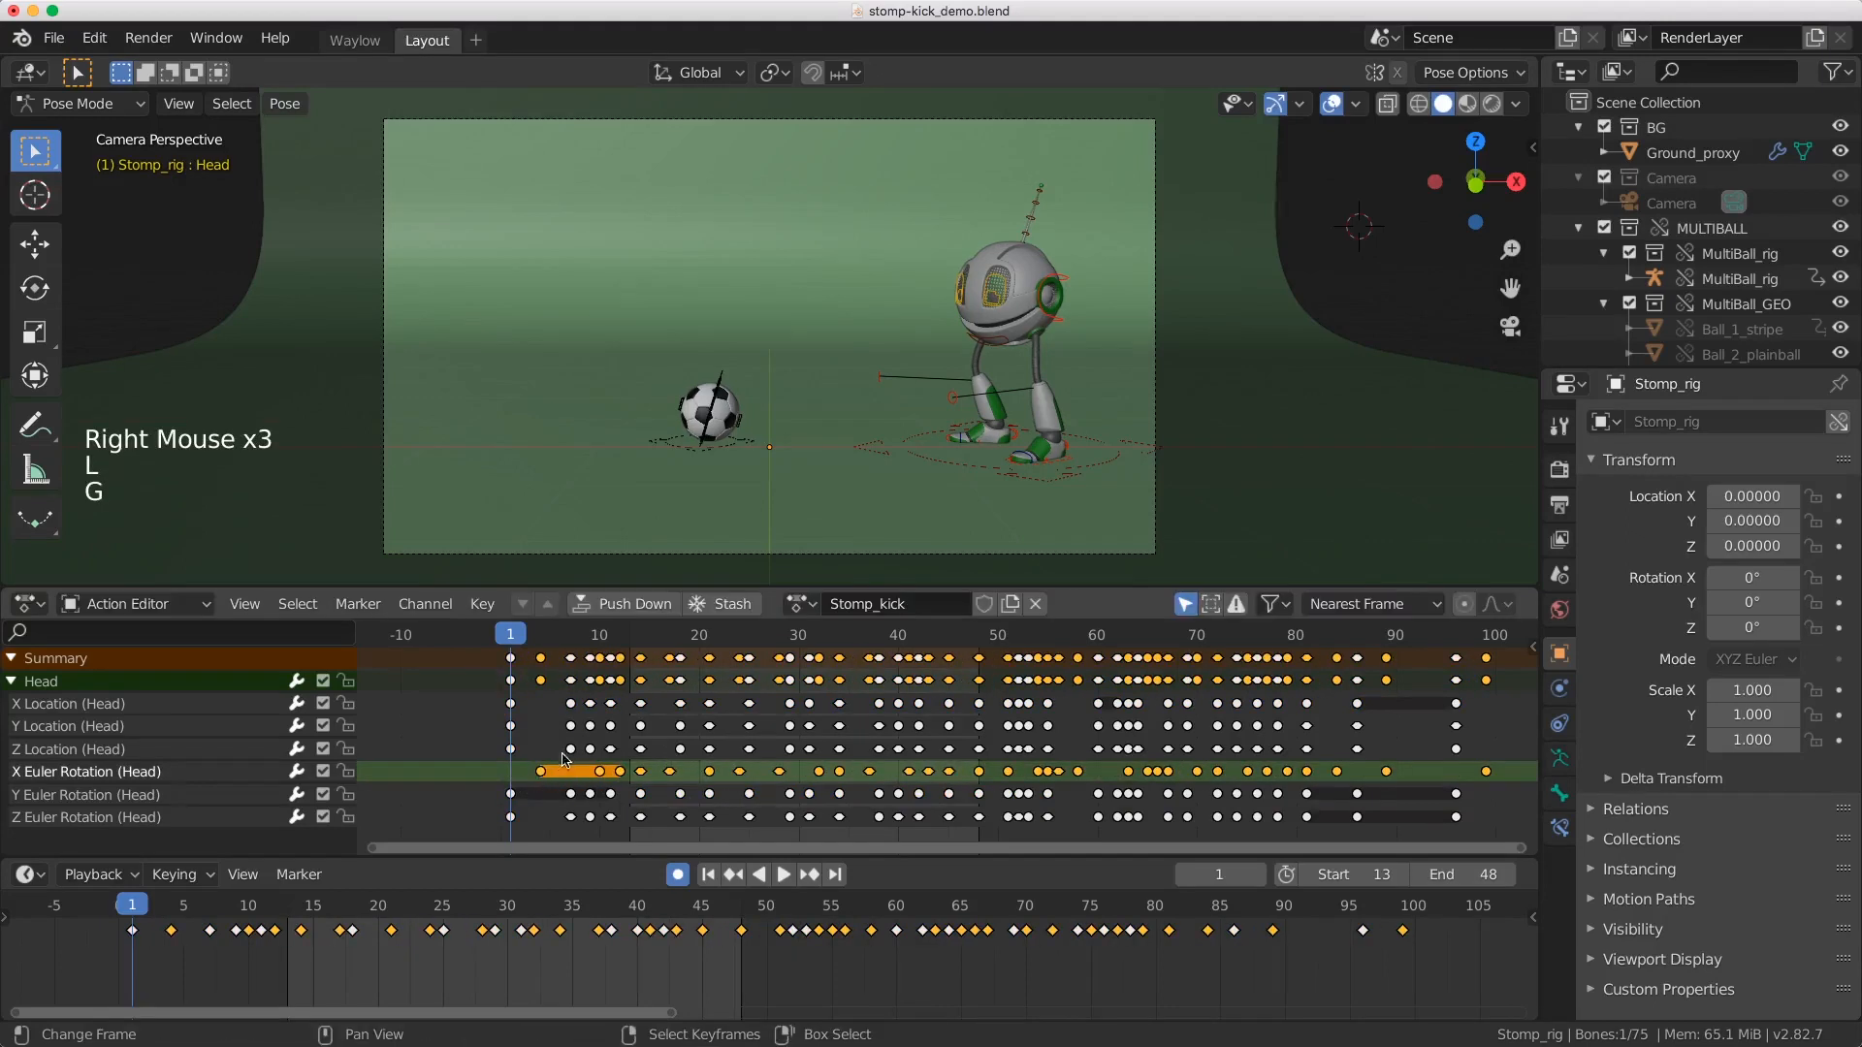
Step: Shift all of the Head's Z Location keyframes 6 frames later and move the playhead to frame 16
right_click(571, 750)
key(l)
key(g)
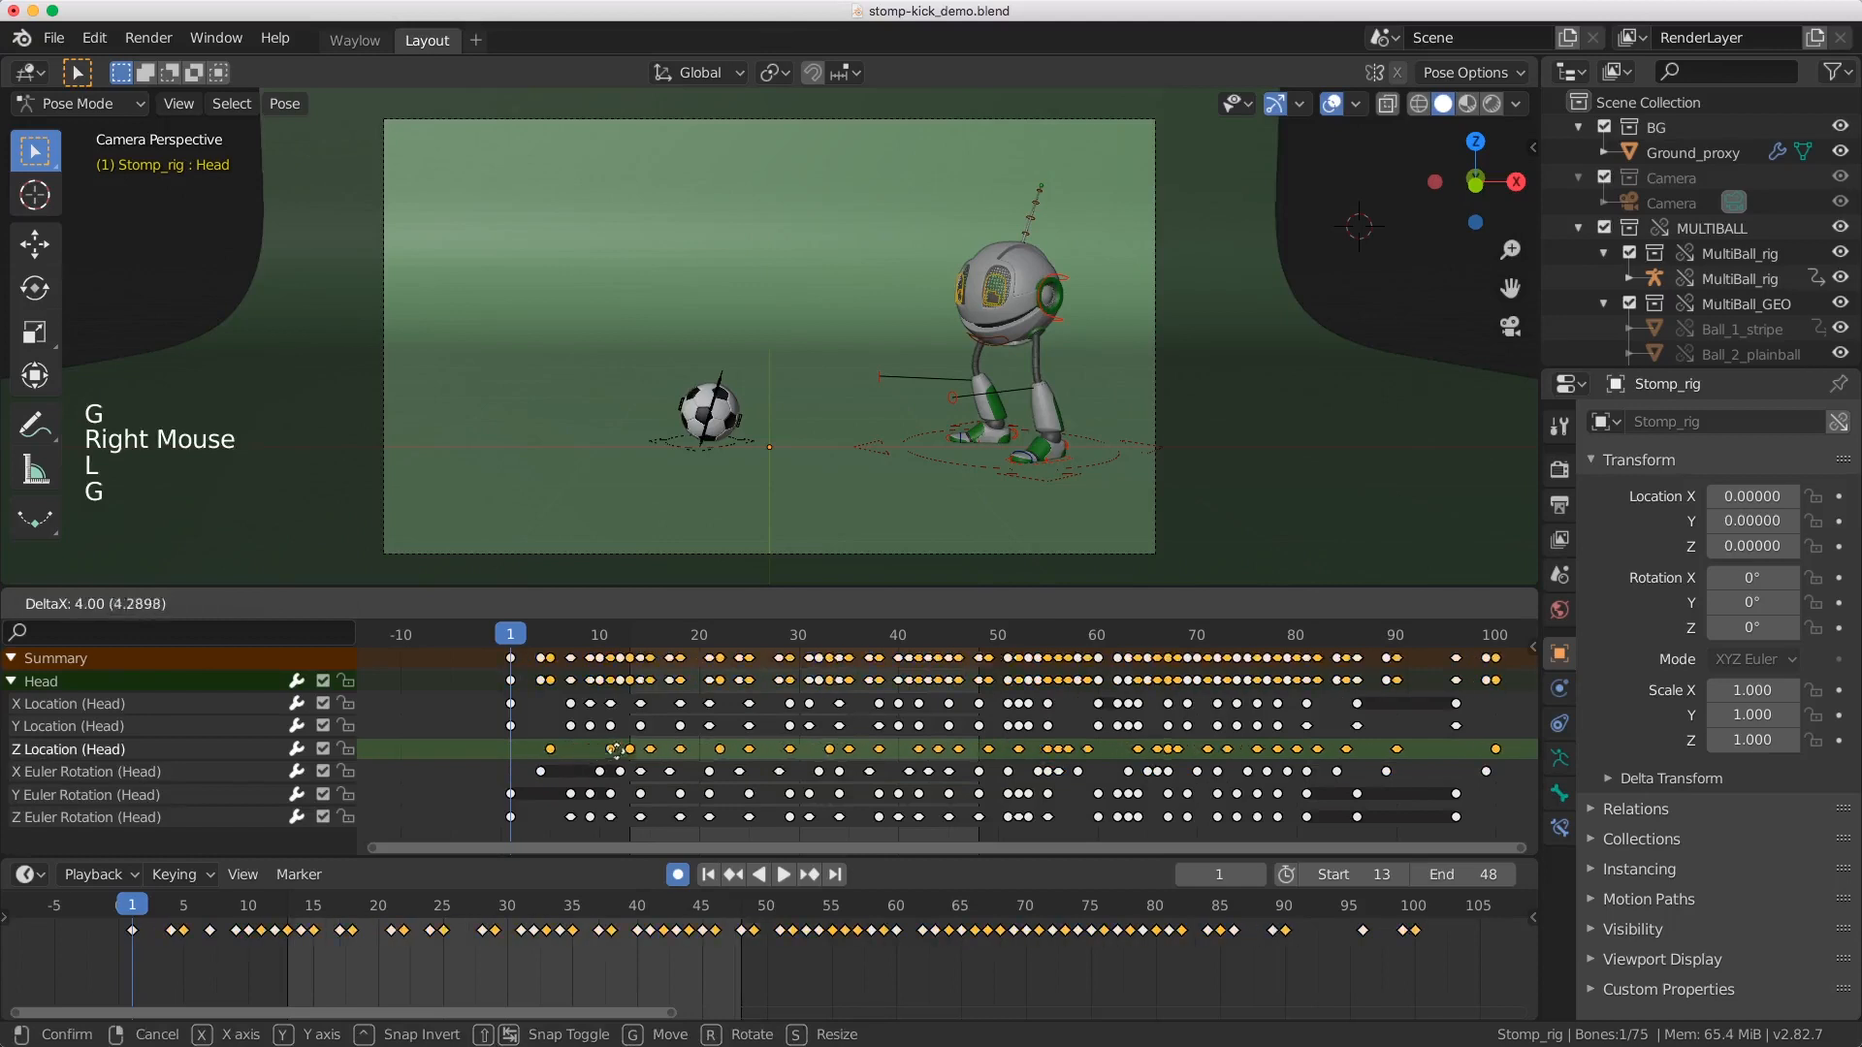
click(626, 755)
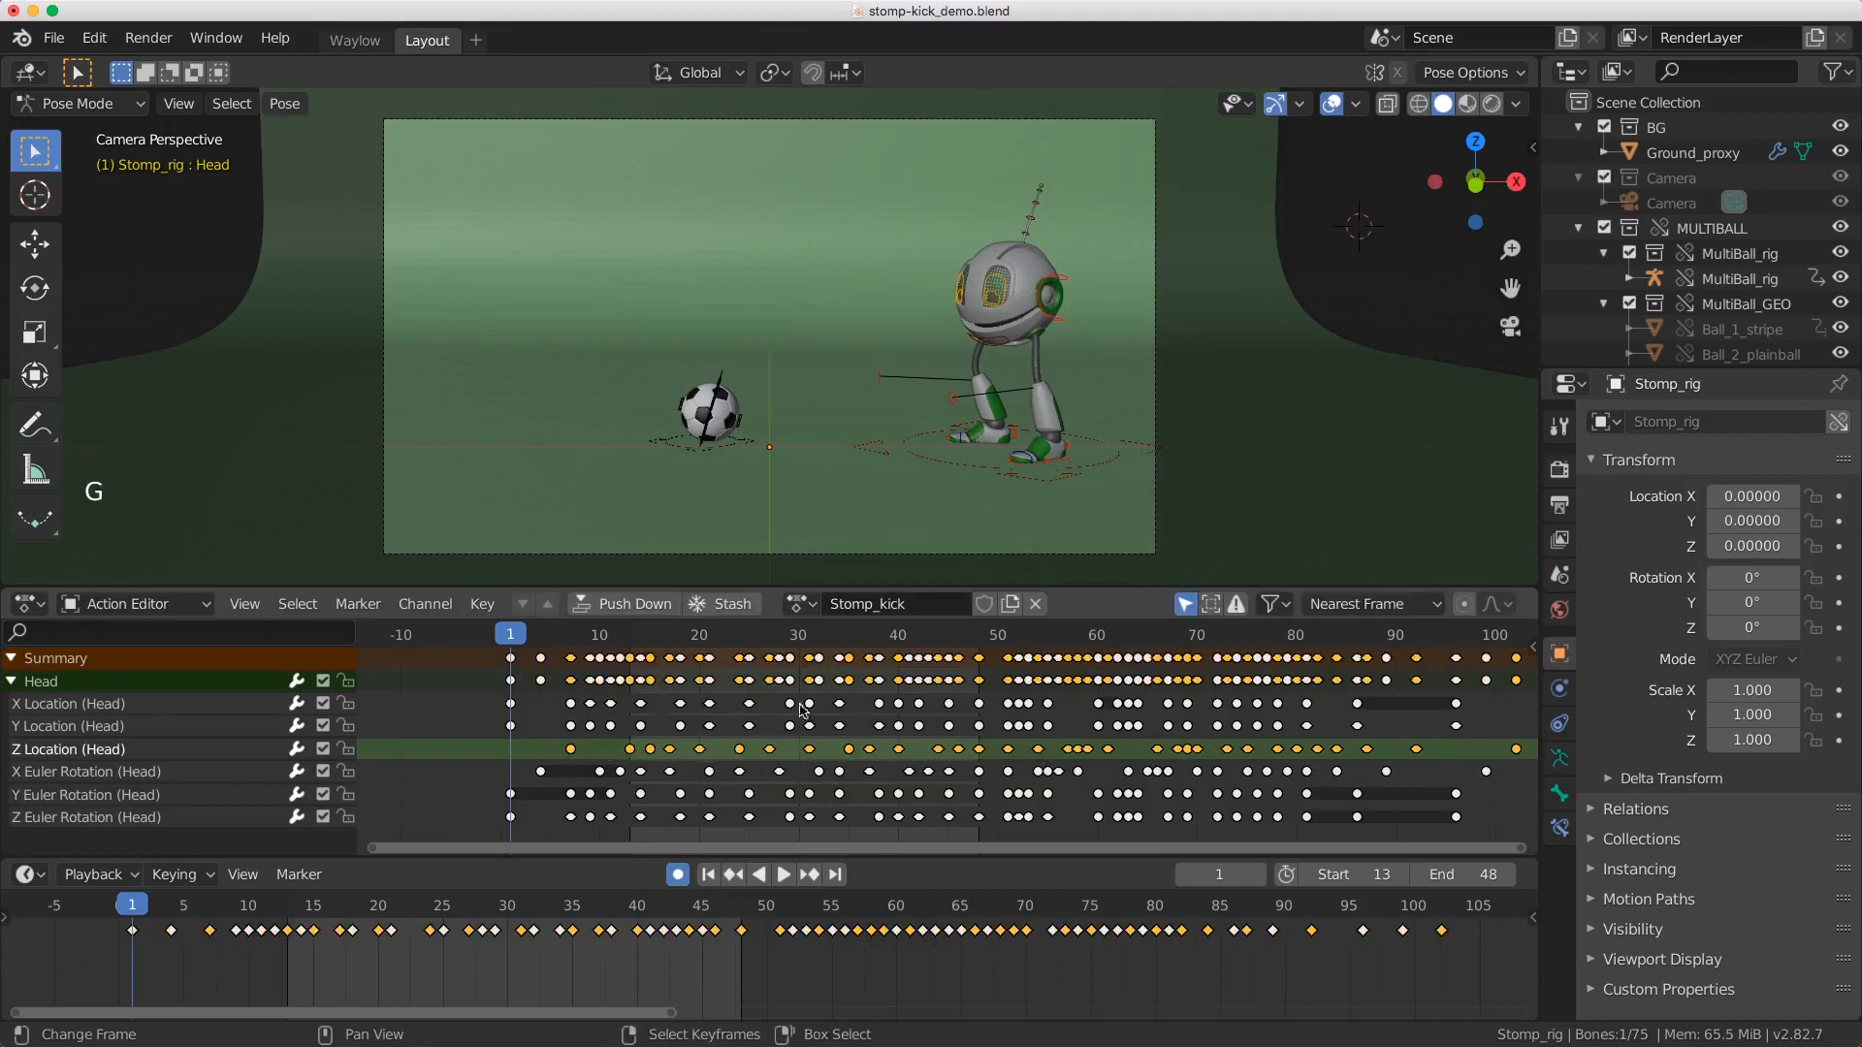
click(654, 640)
drag(654, 641, 660, 652)
click(661, 653)
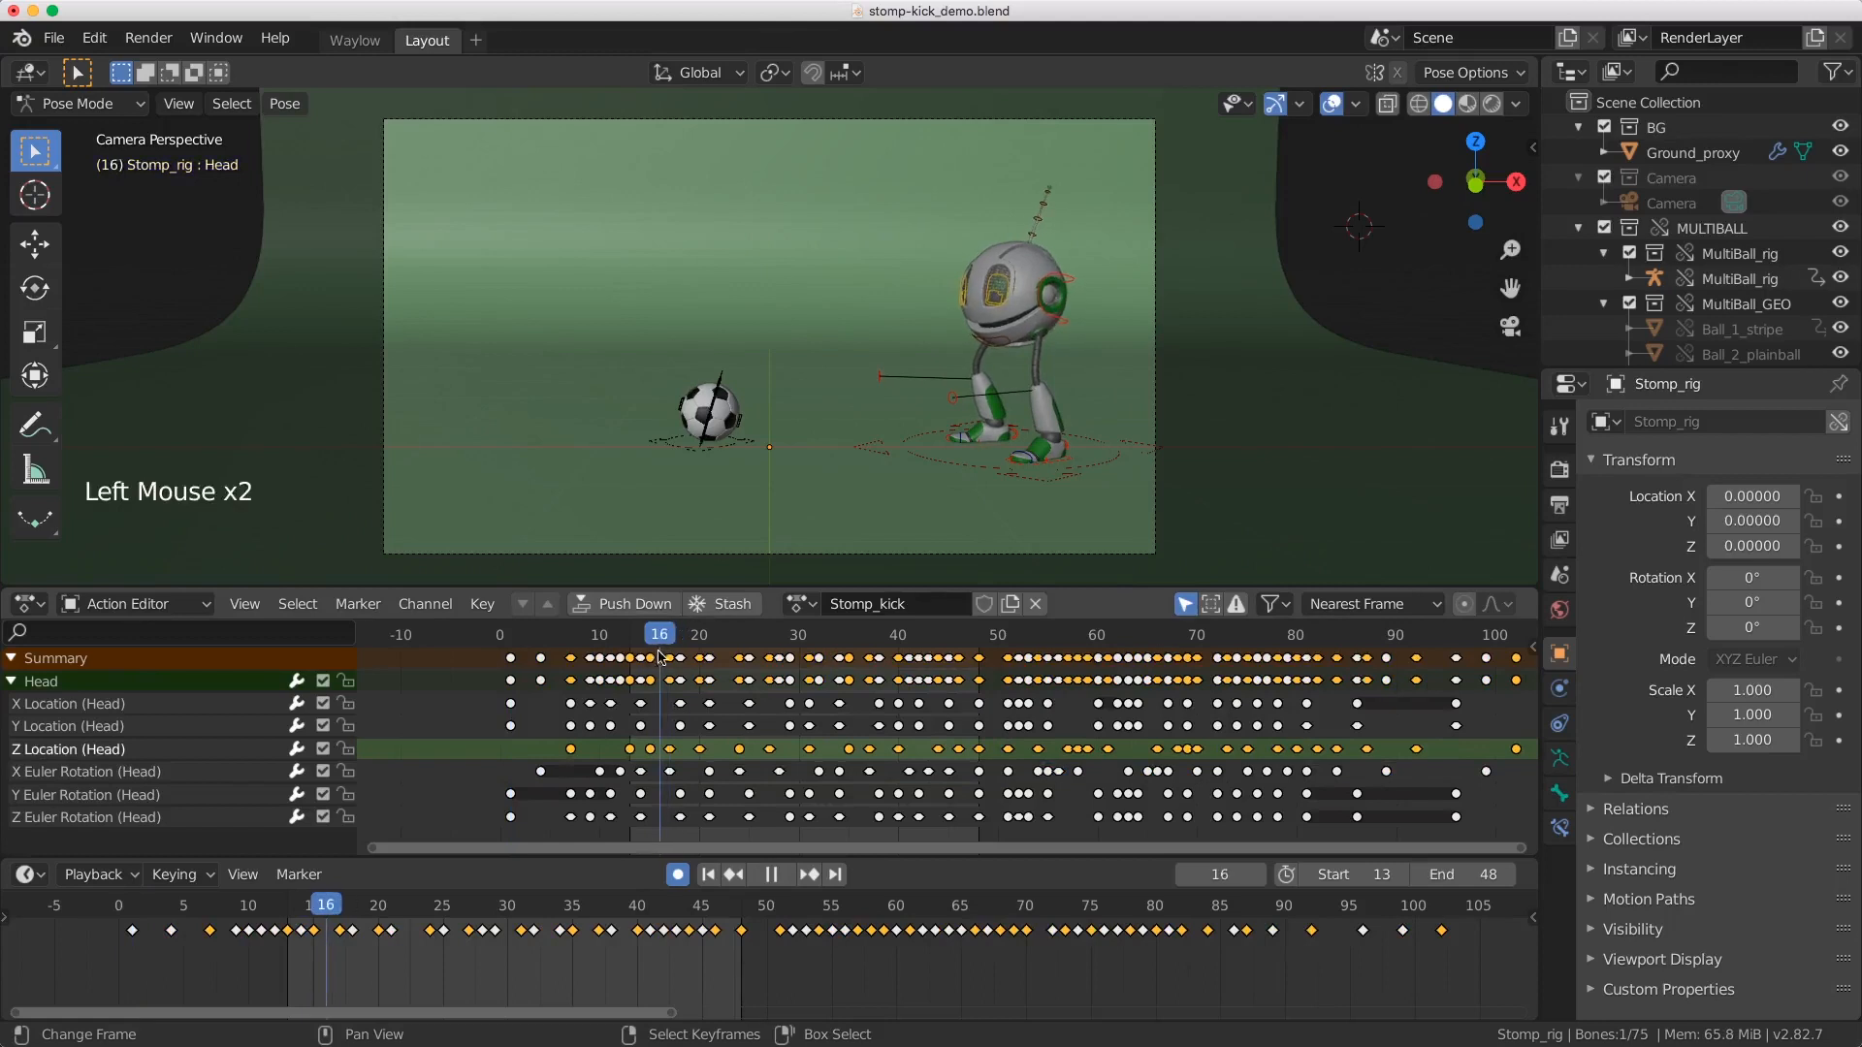
Step: Undo the playhead move and the time shifts of the Head's Z Location and X Euler Rotation keyframes
key(super+z)
key(super+z)
key(super+z)
key(super+z)
key(super+z)
key(super+z)
key(super+z)
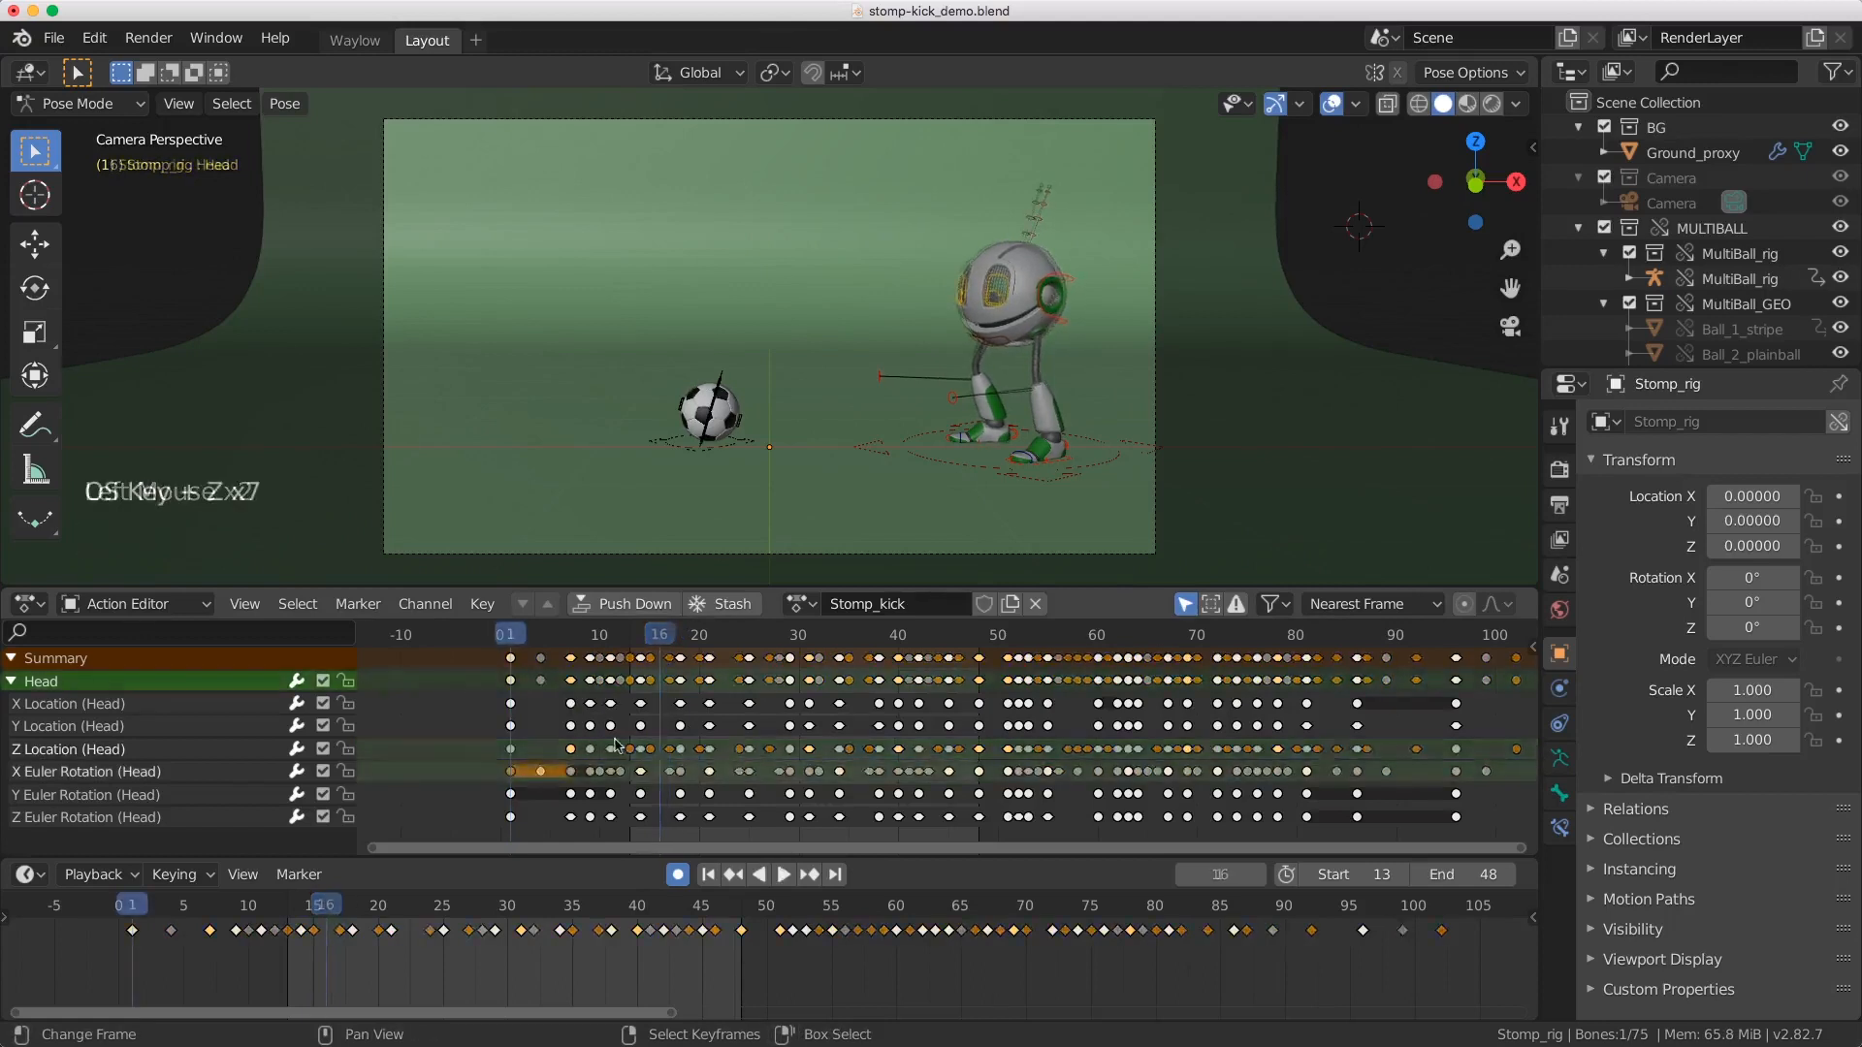
Step: Move the playhead to frame 4 and select all of the Head's keyframes
key(a)
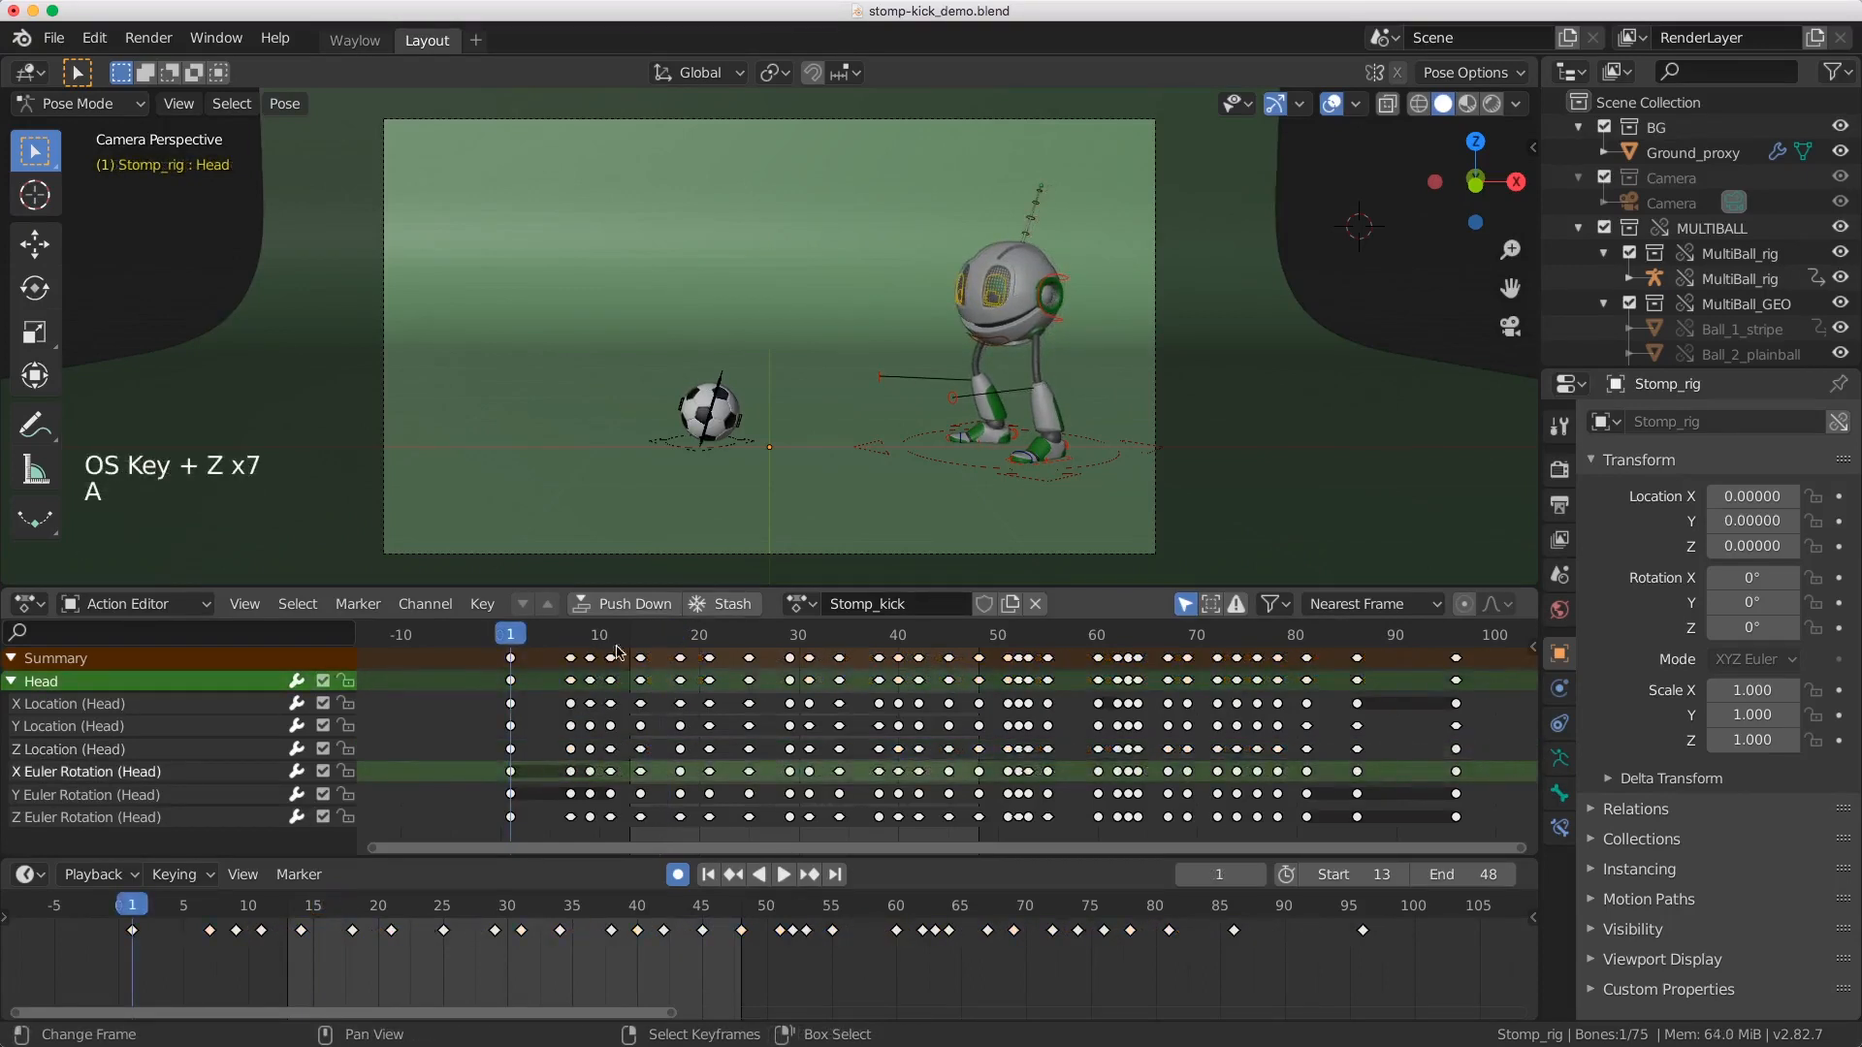
drag(480, 728, 540, 730)
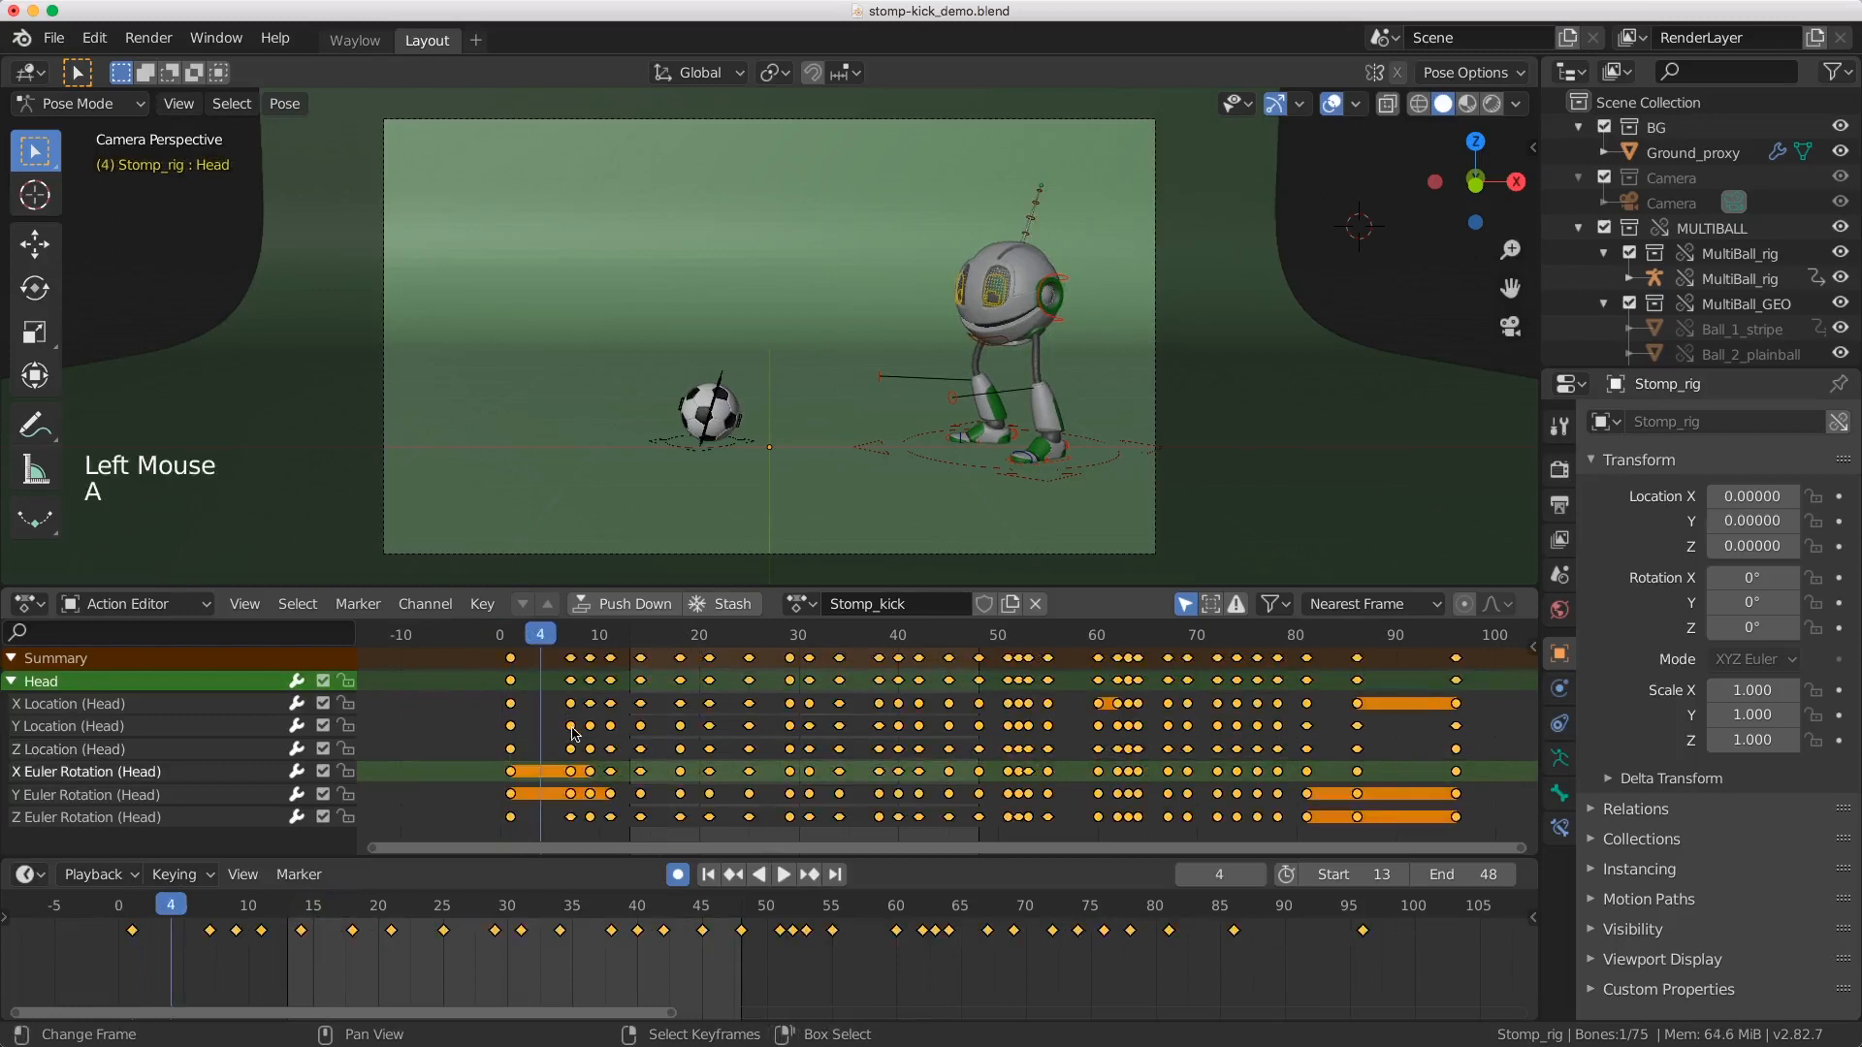
key(e)
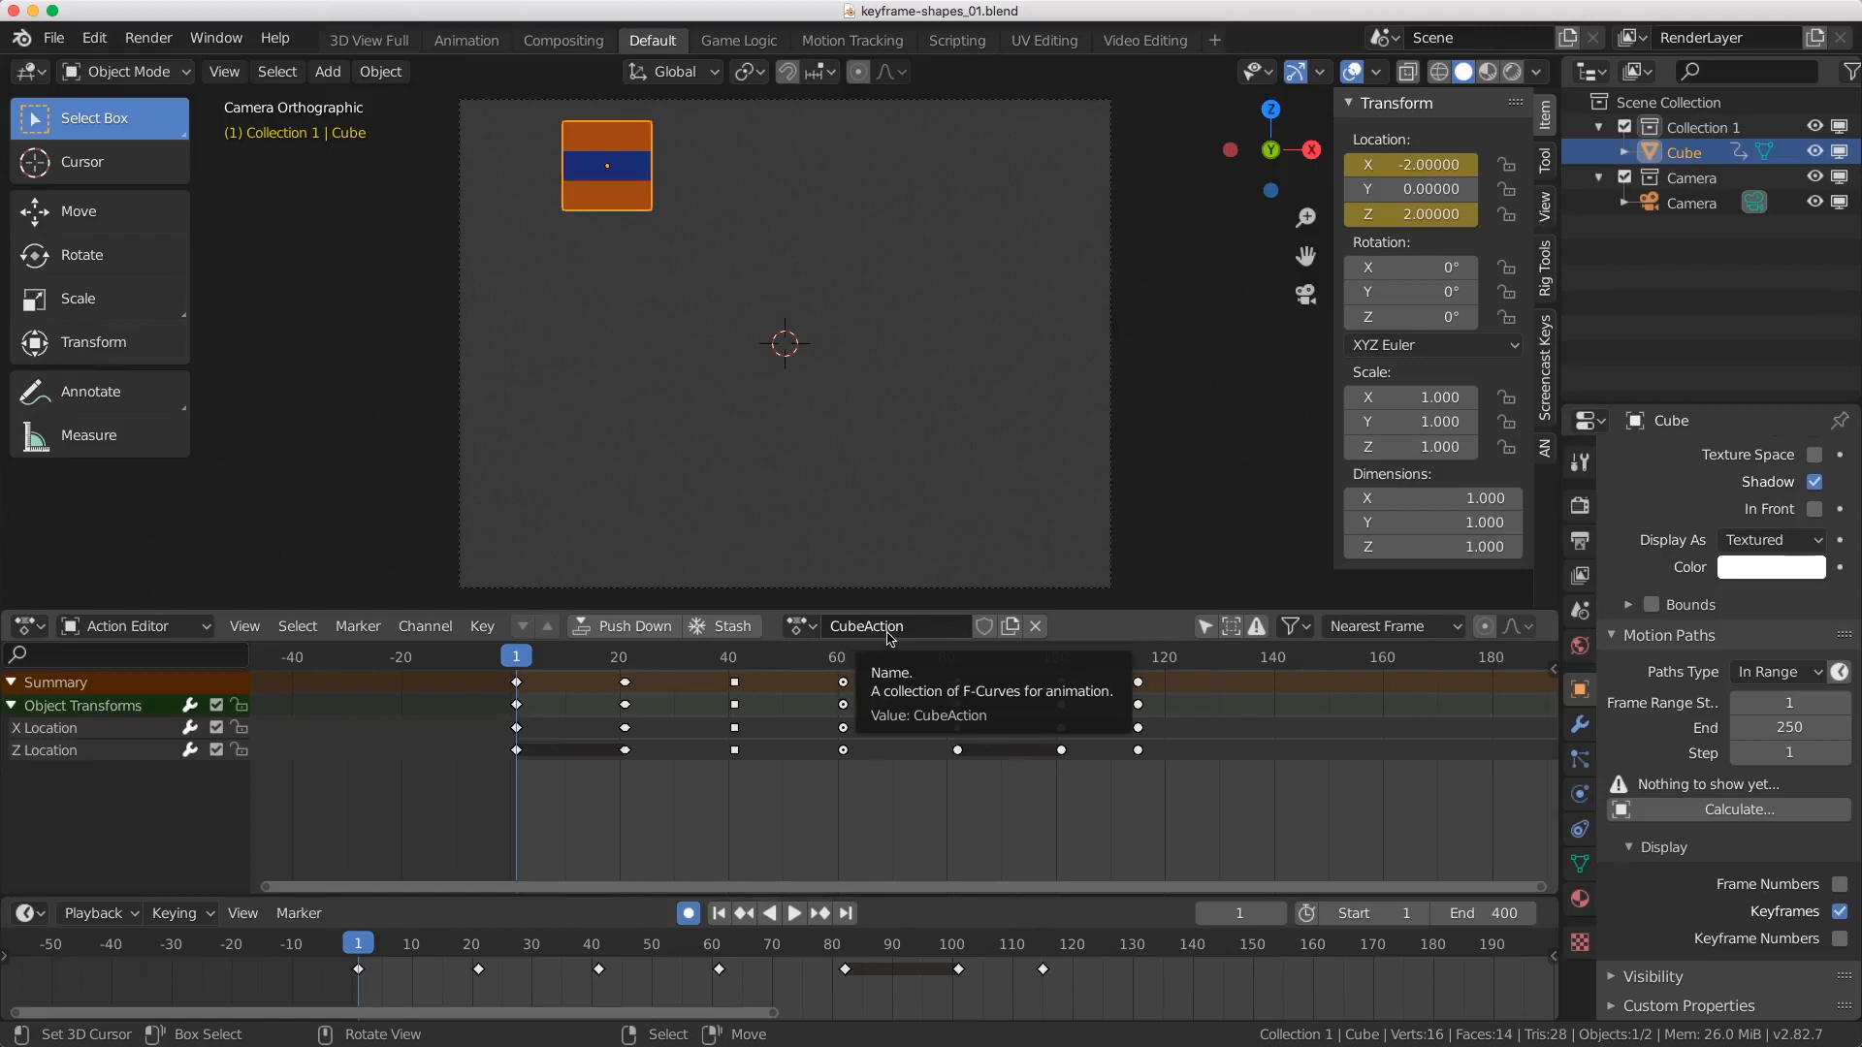
Step: Rename the cube's action to Cube_demo
click(922, 631)
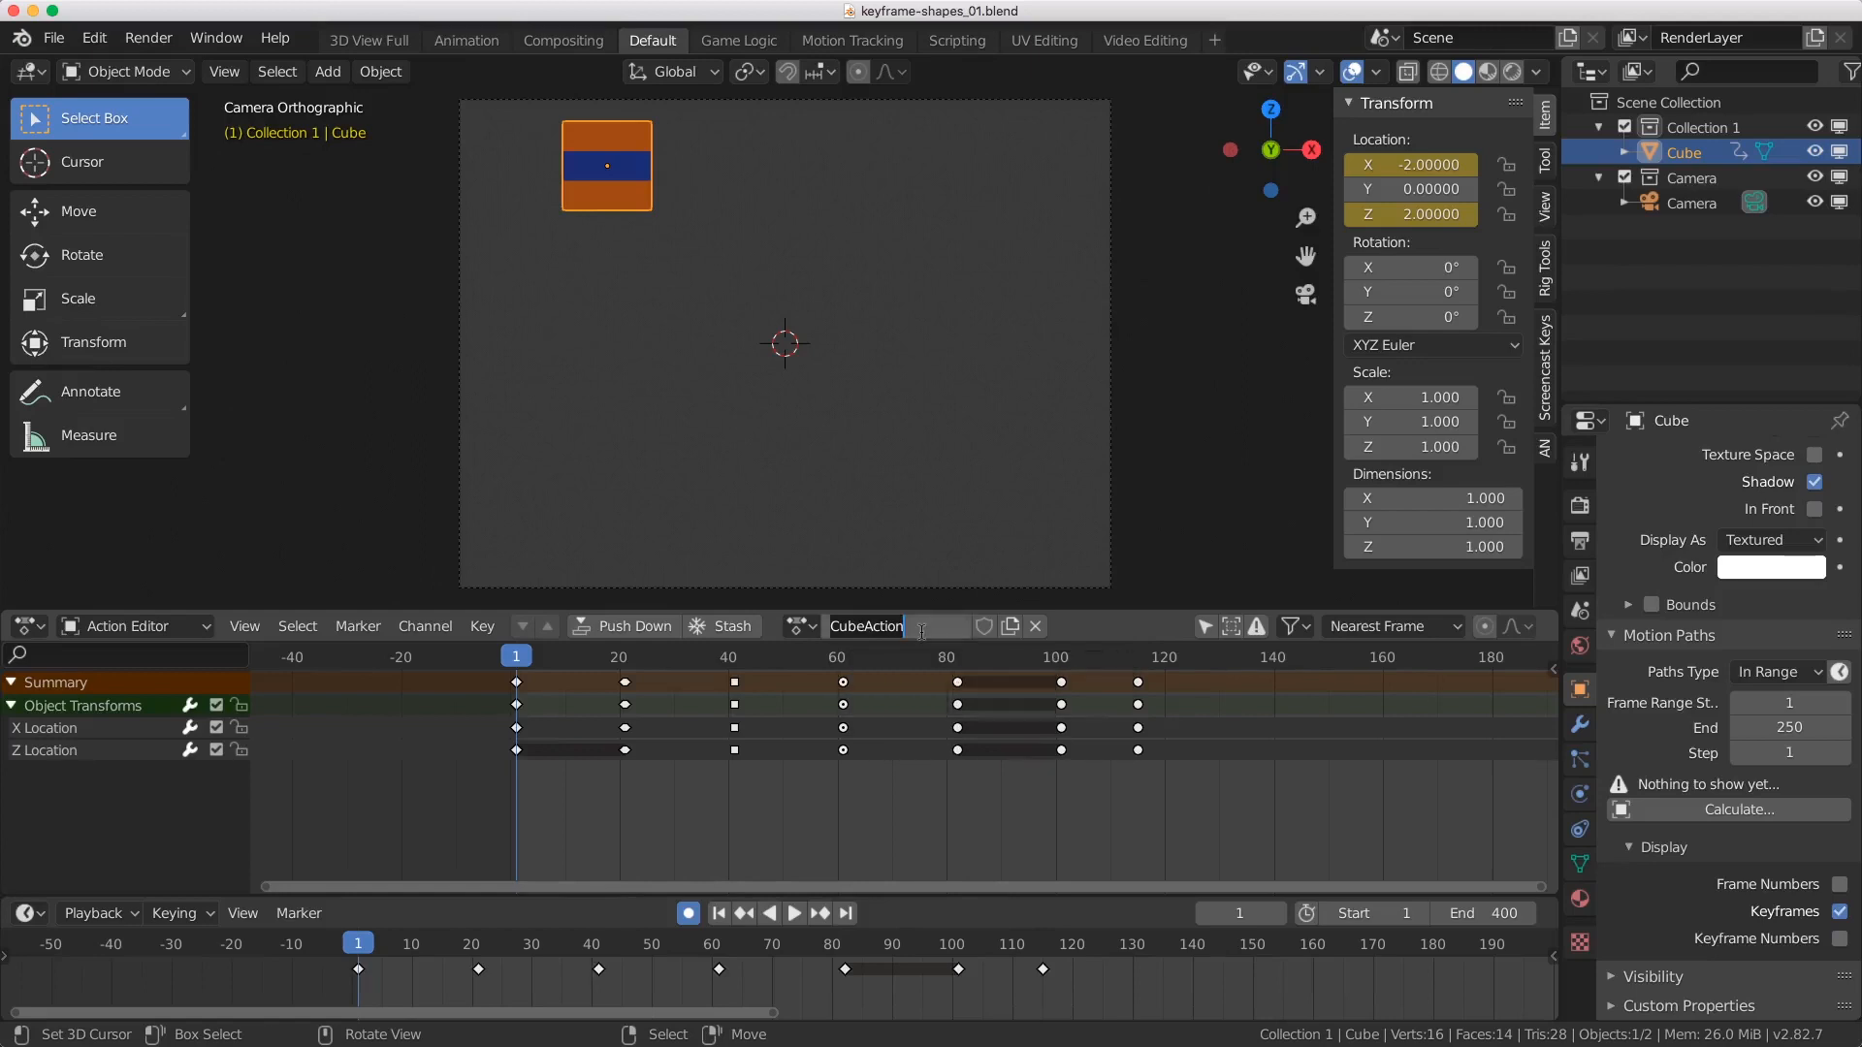
text(Cu)
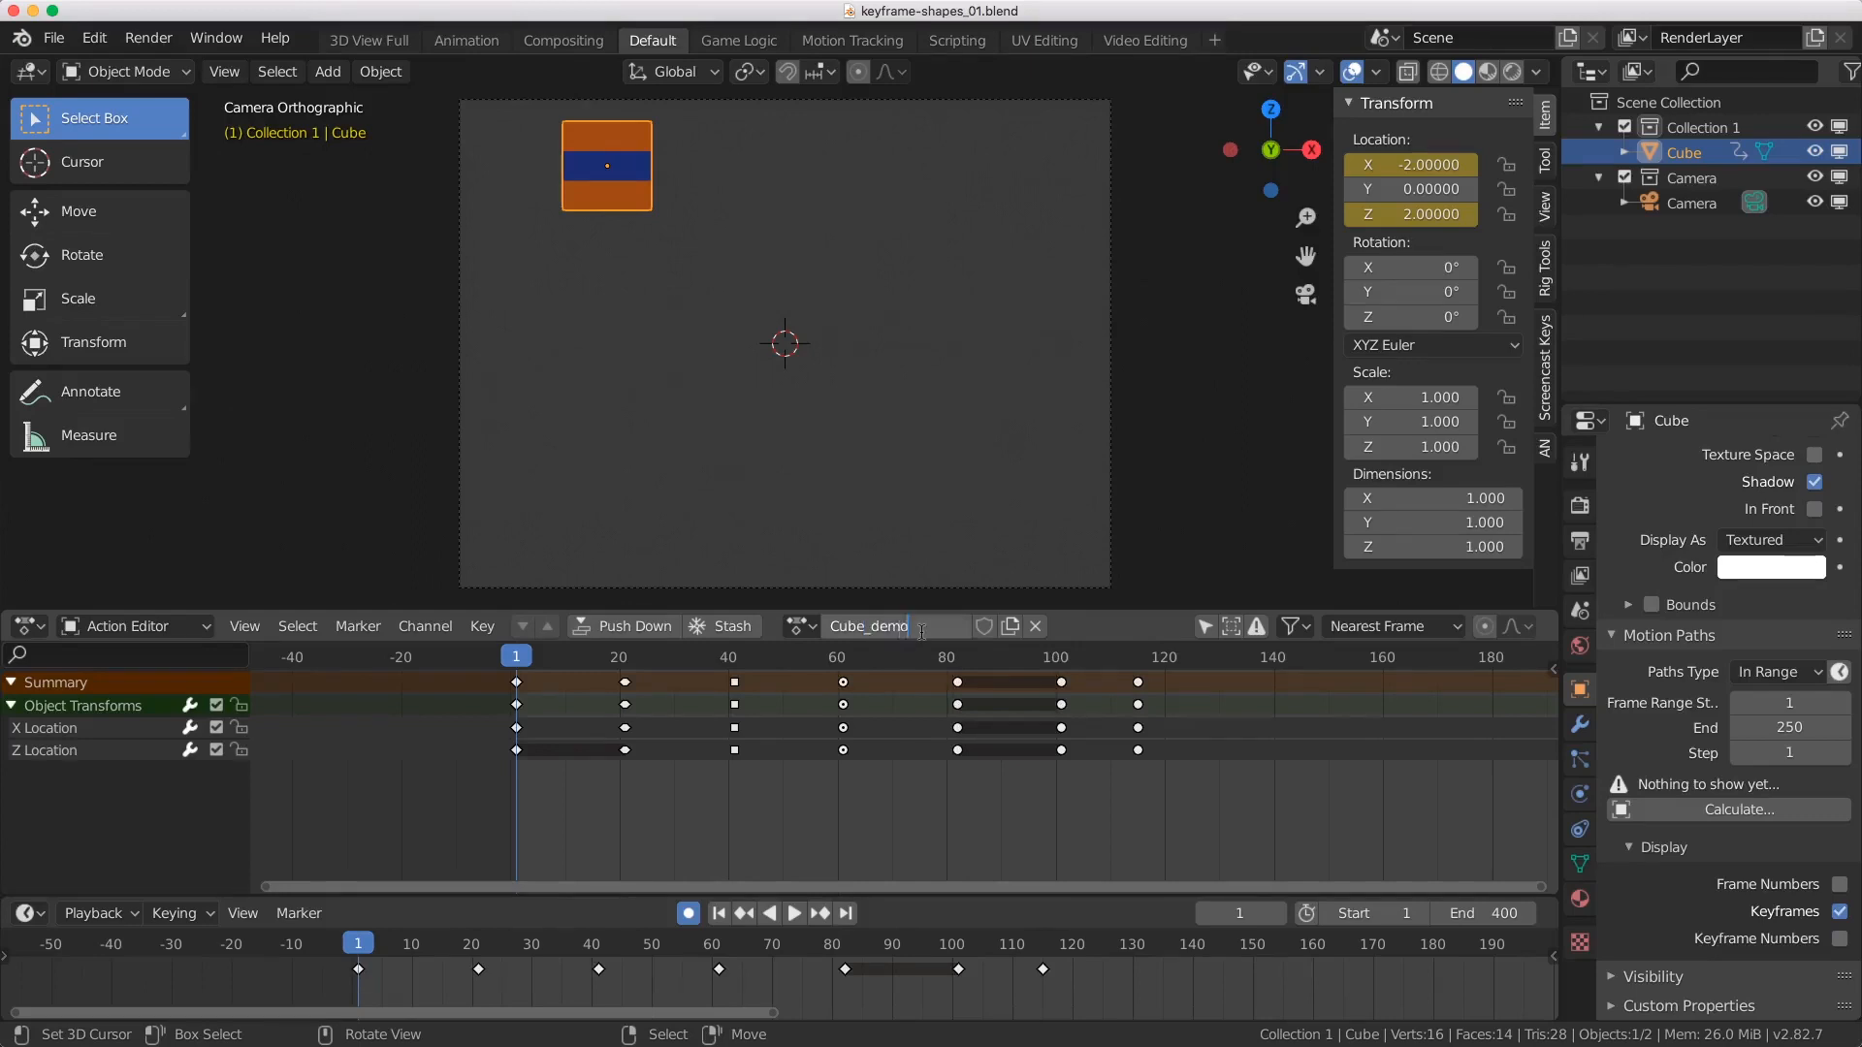
key(Return)
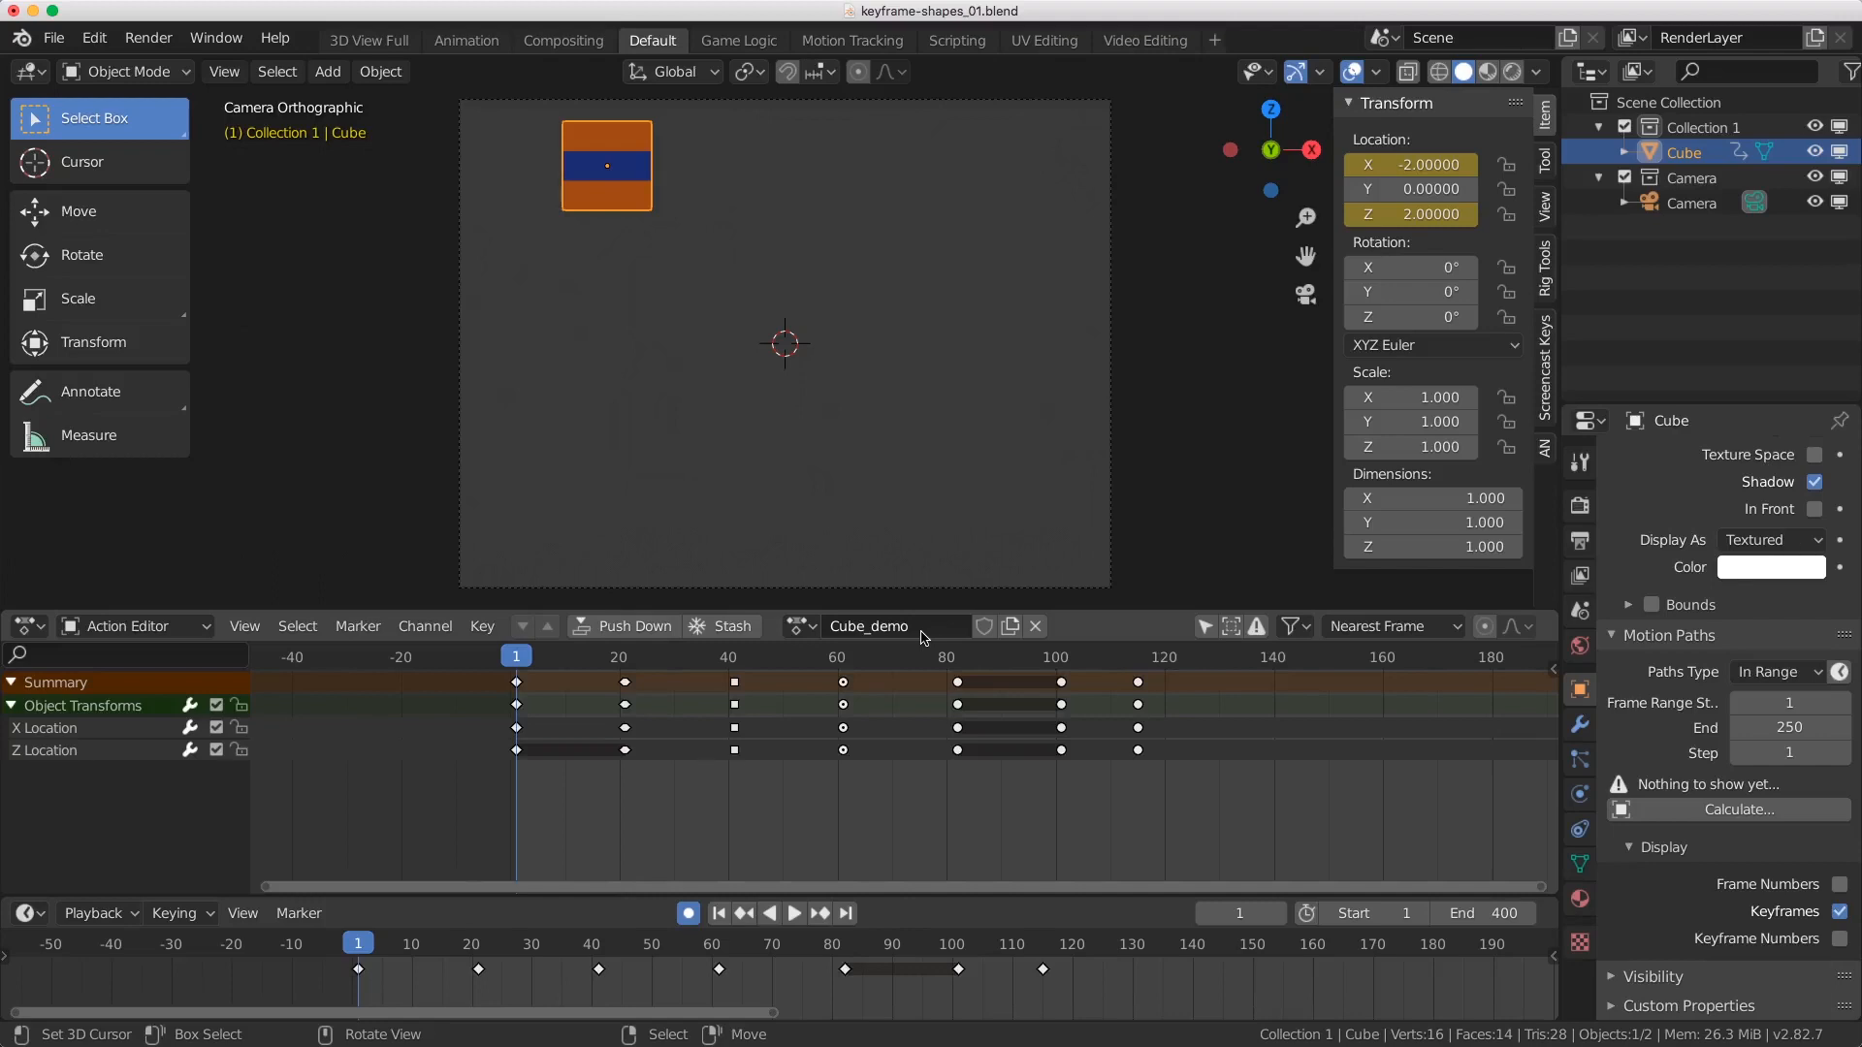
click(919, 630)
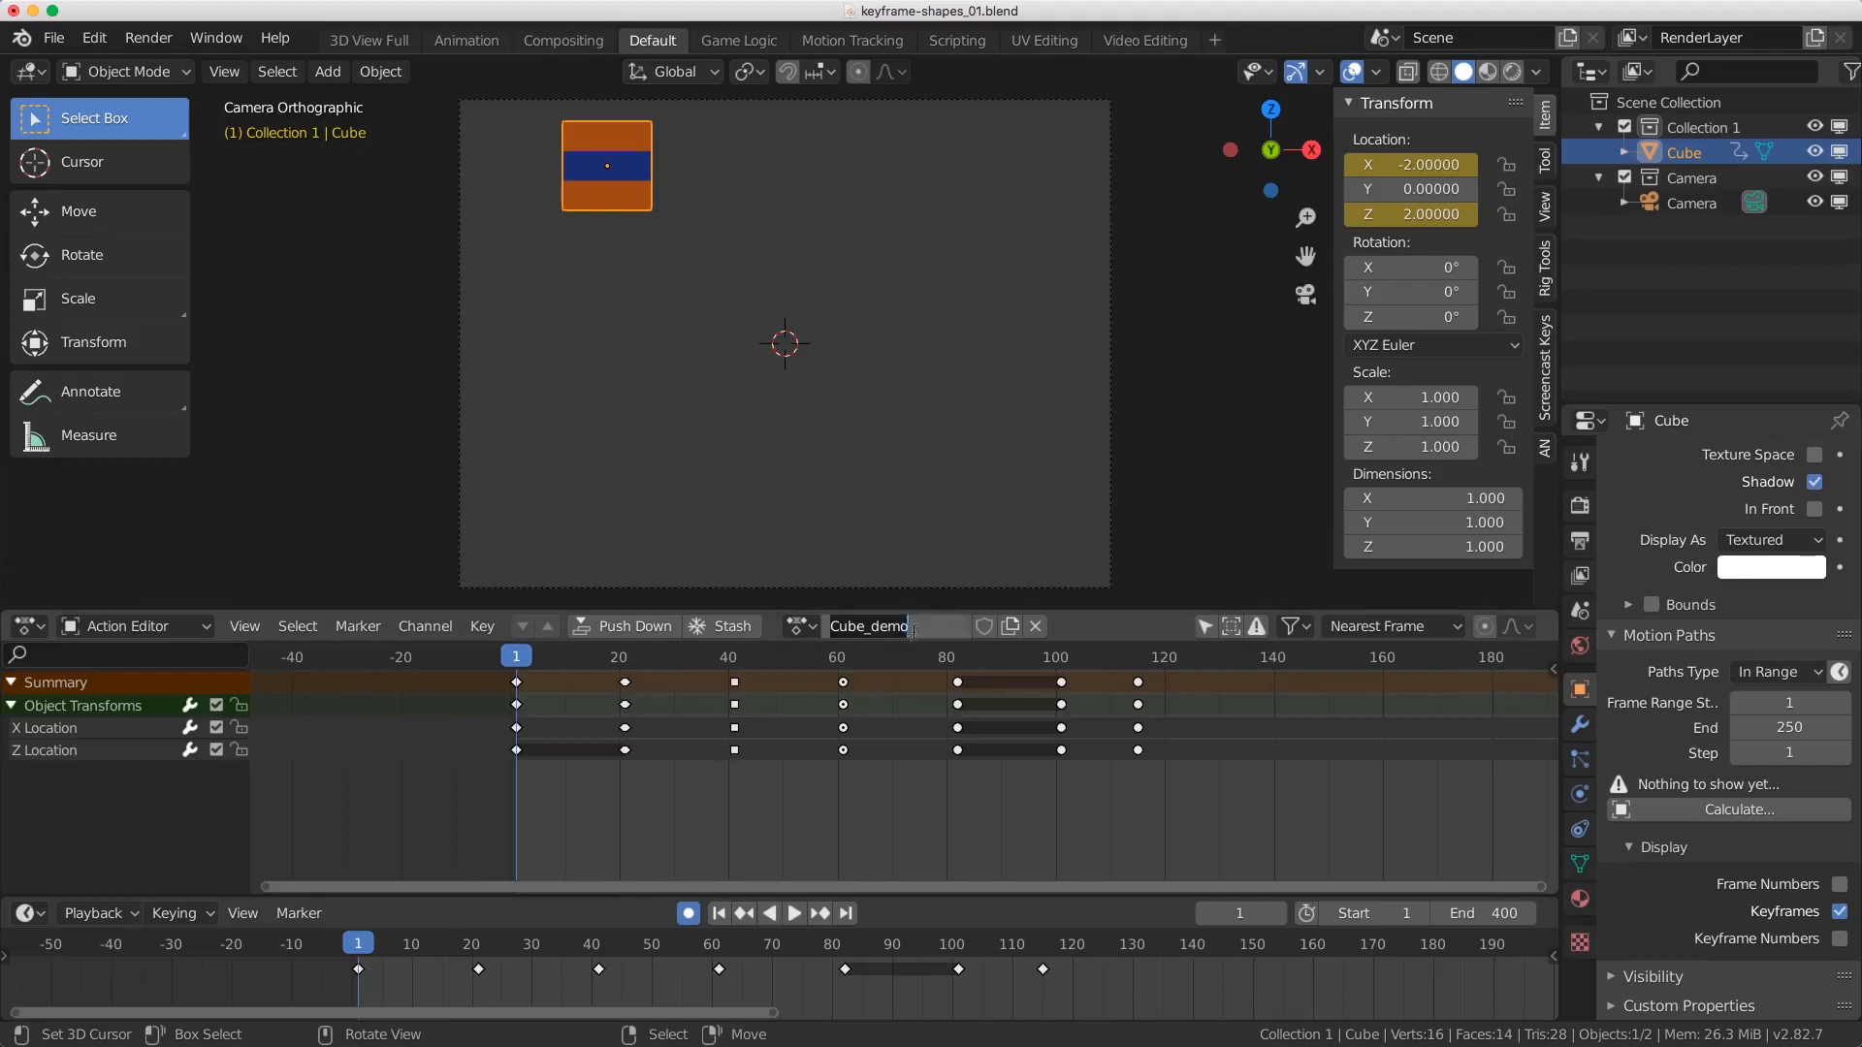
click(916, 629)
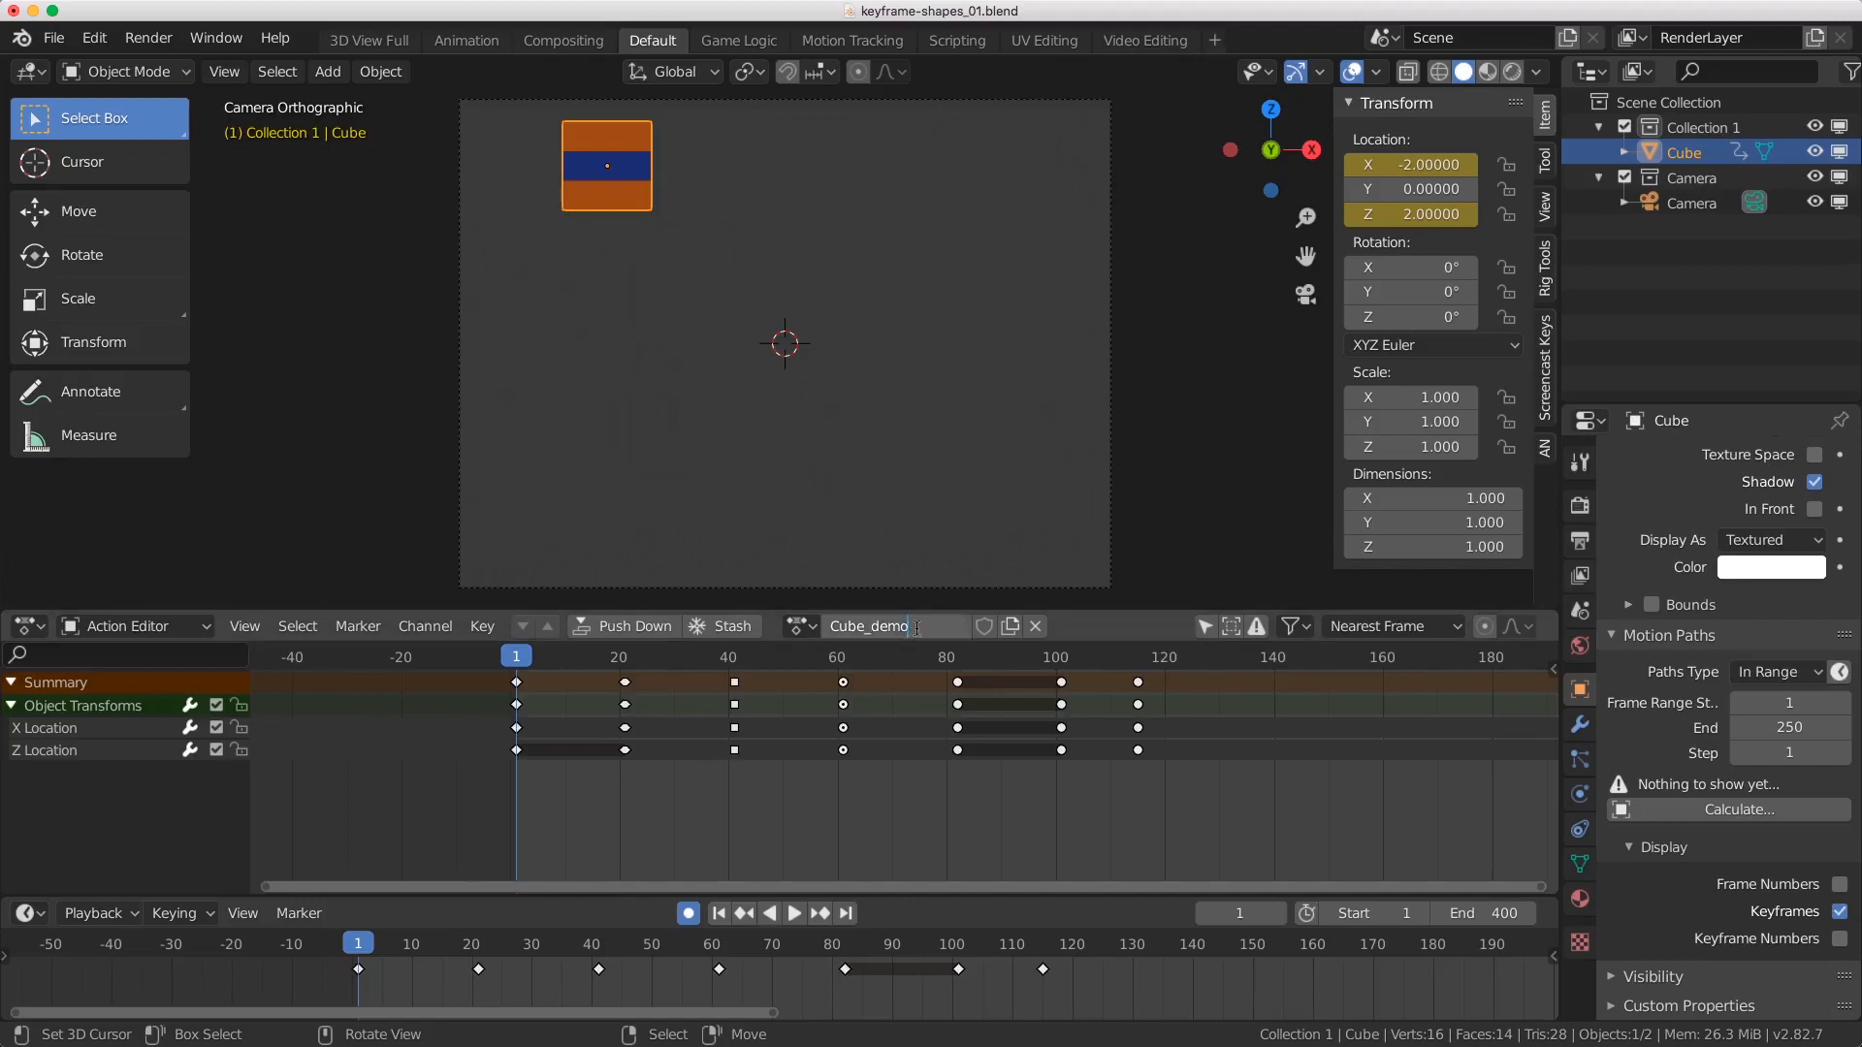
Step: Browse the list of available actions and pick Cube_demo for the cube
click(795, 628)
click(795, 627)
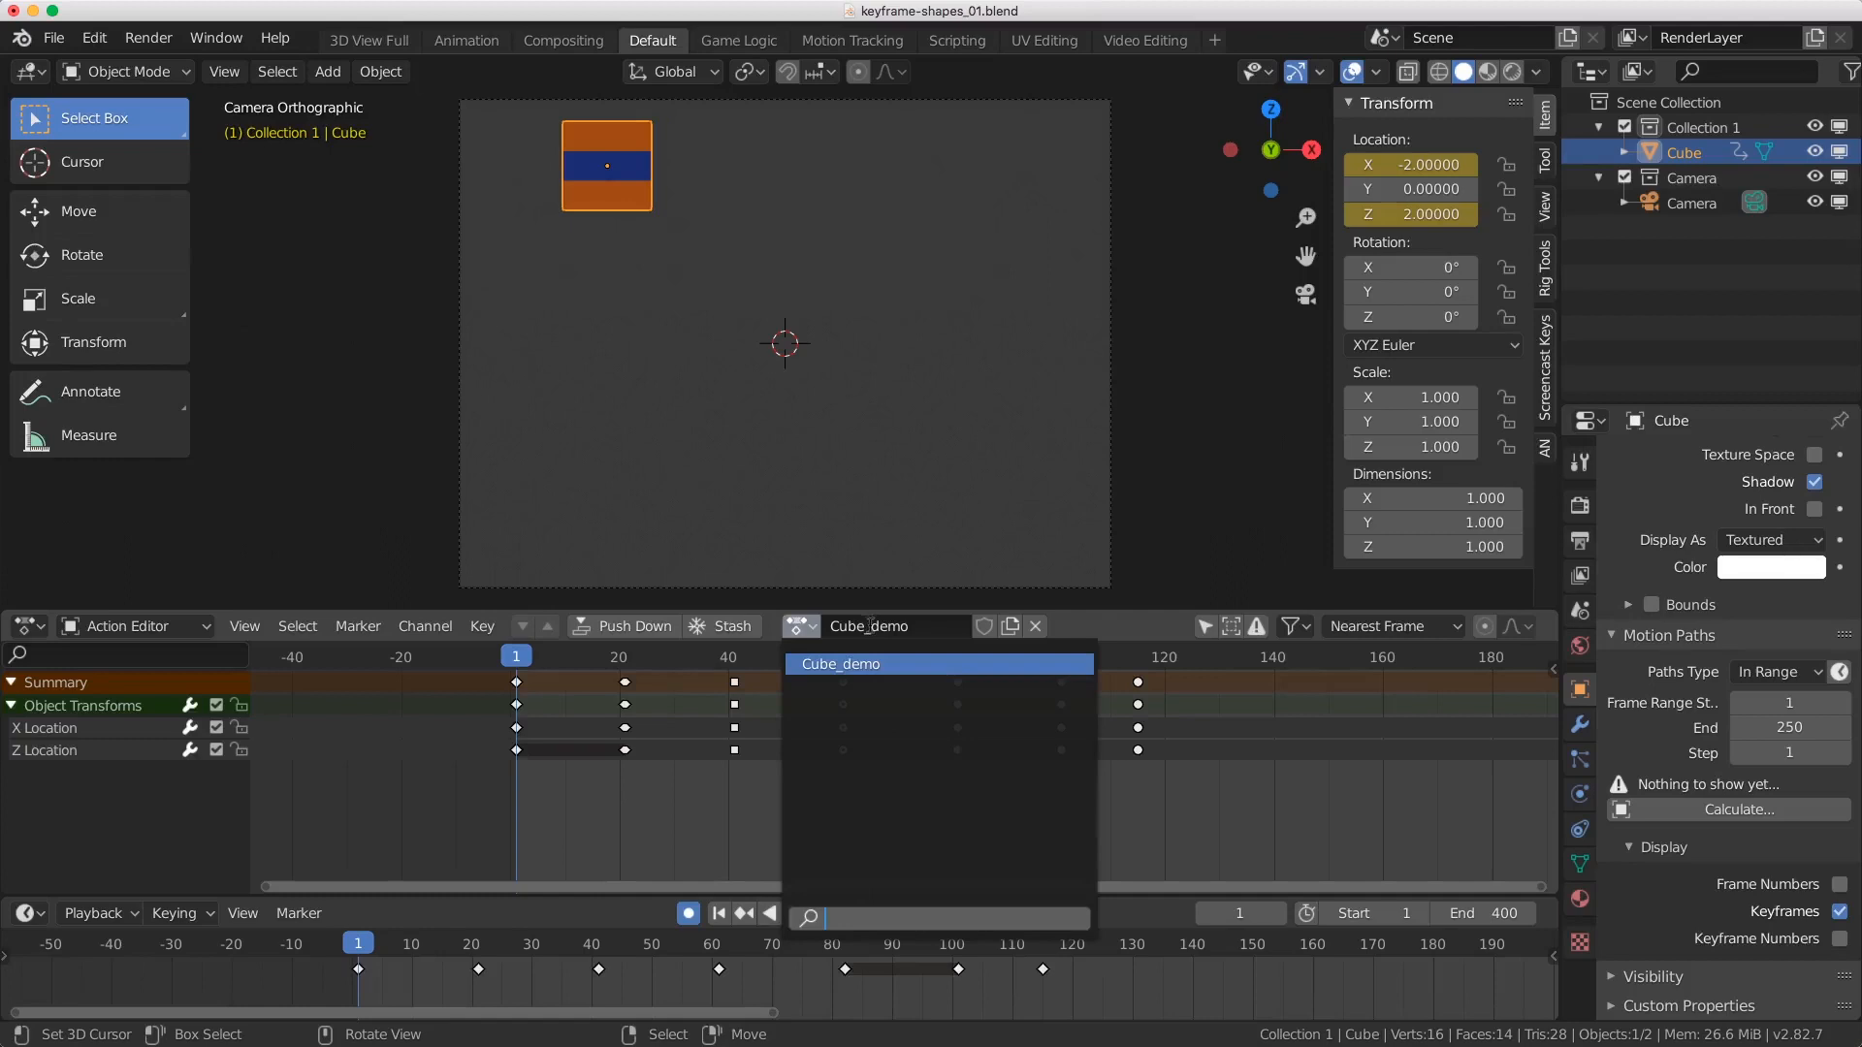
click(931, 664)
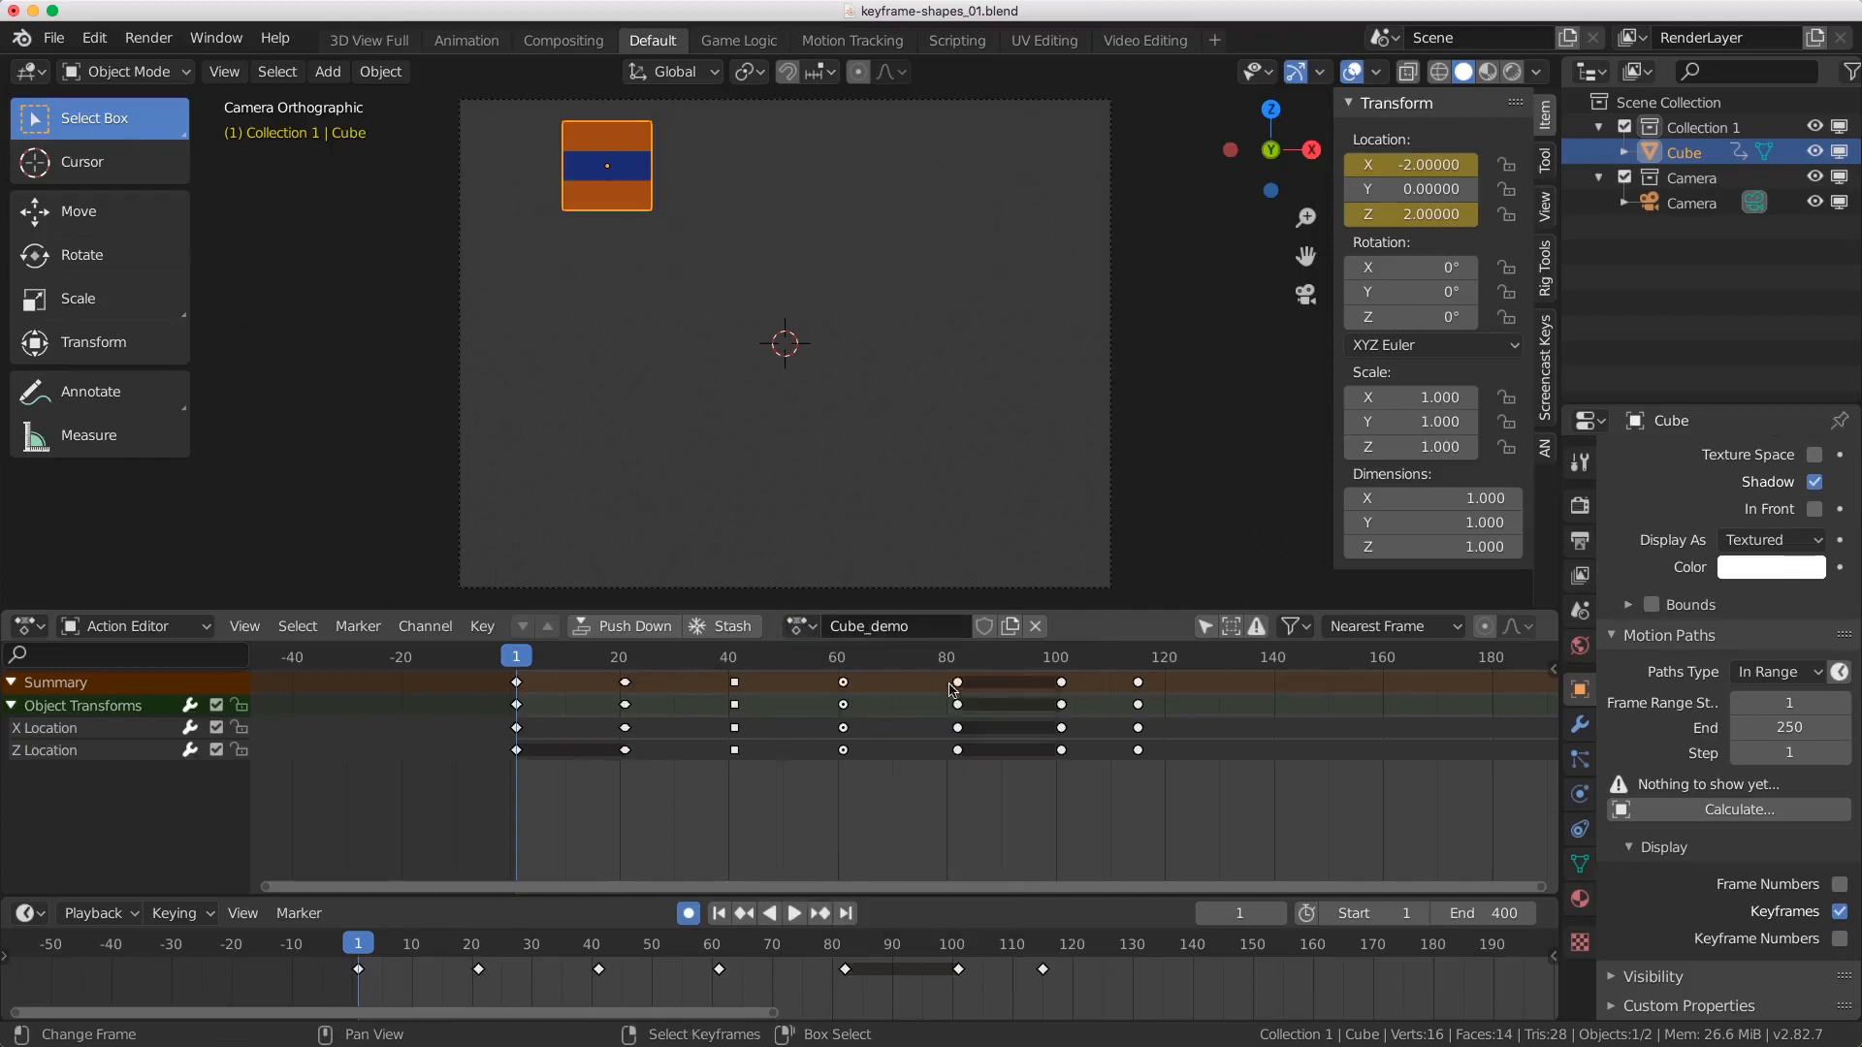
Step: Play the cube's animation, scrub the playhead back to frame 0 and stop playback
key(space)
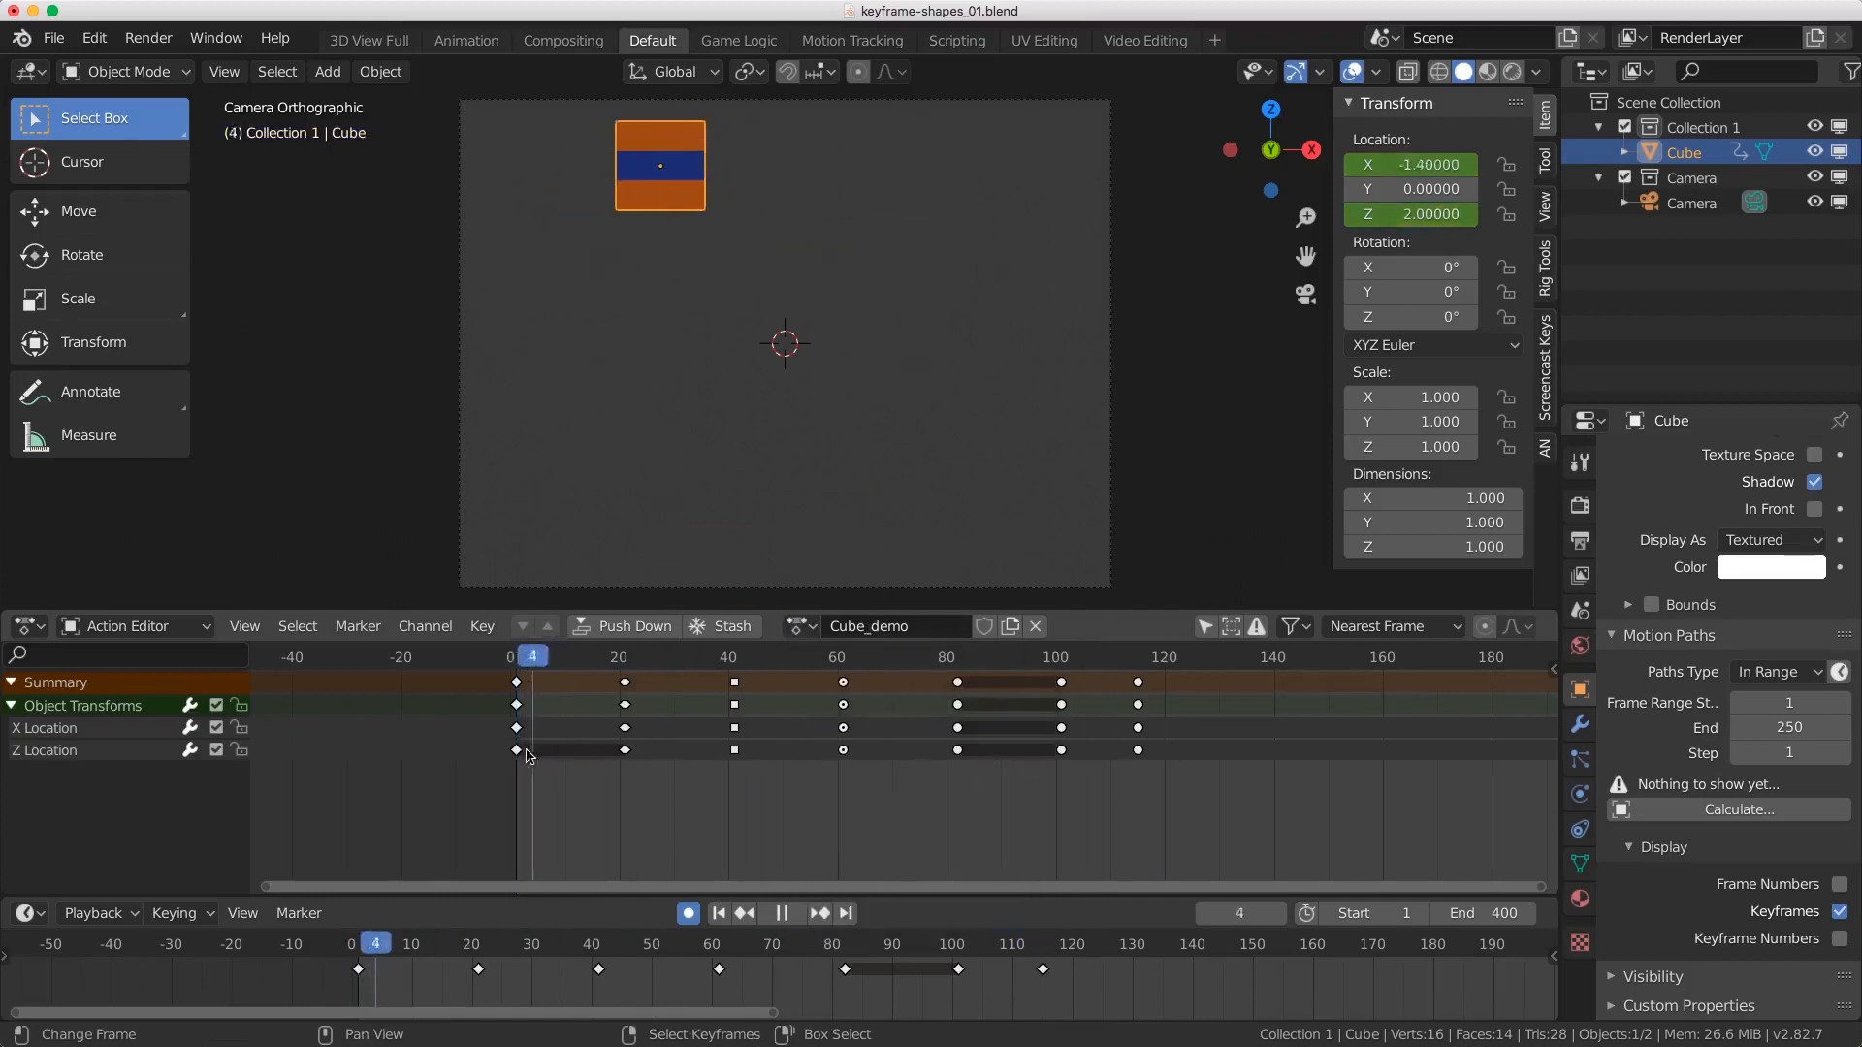
mouse_move(530, 756)
mouse_down()
mouse_move(637, 753)
mouse_move(515, 744)
mouse_up()
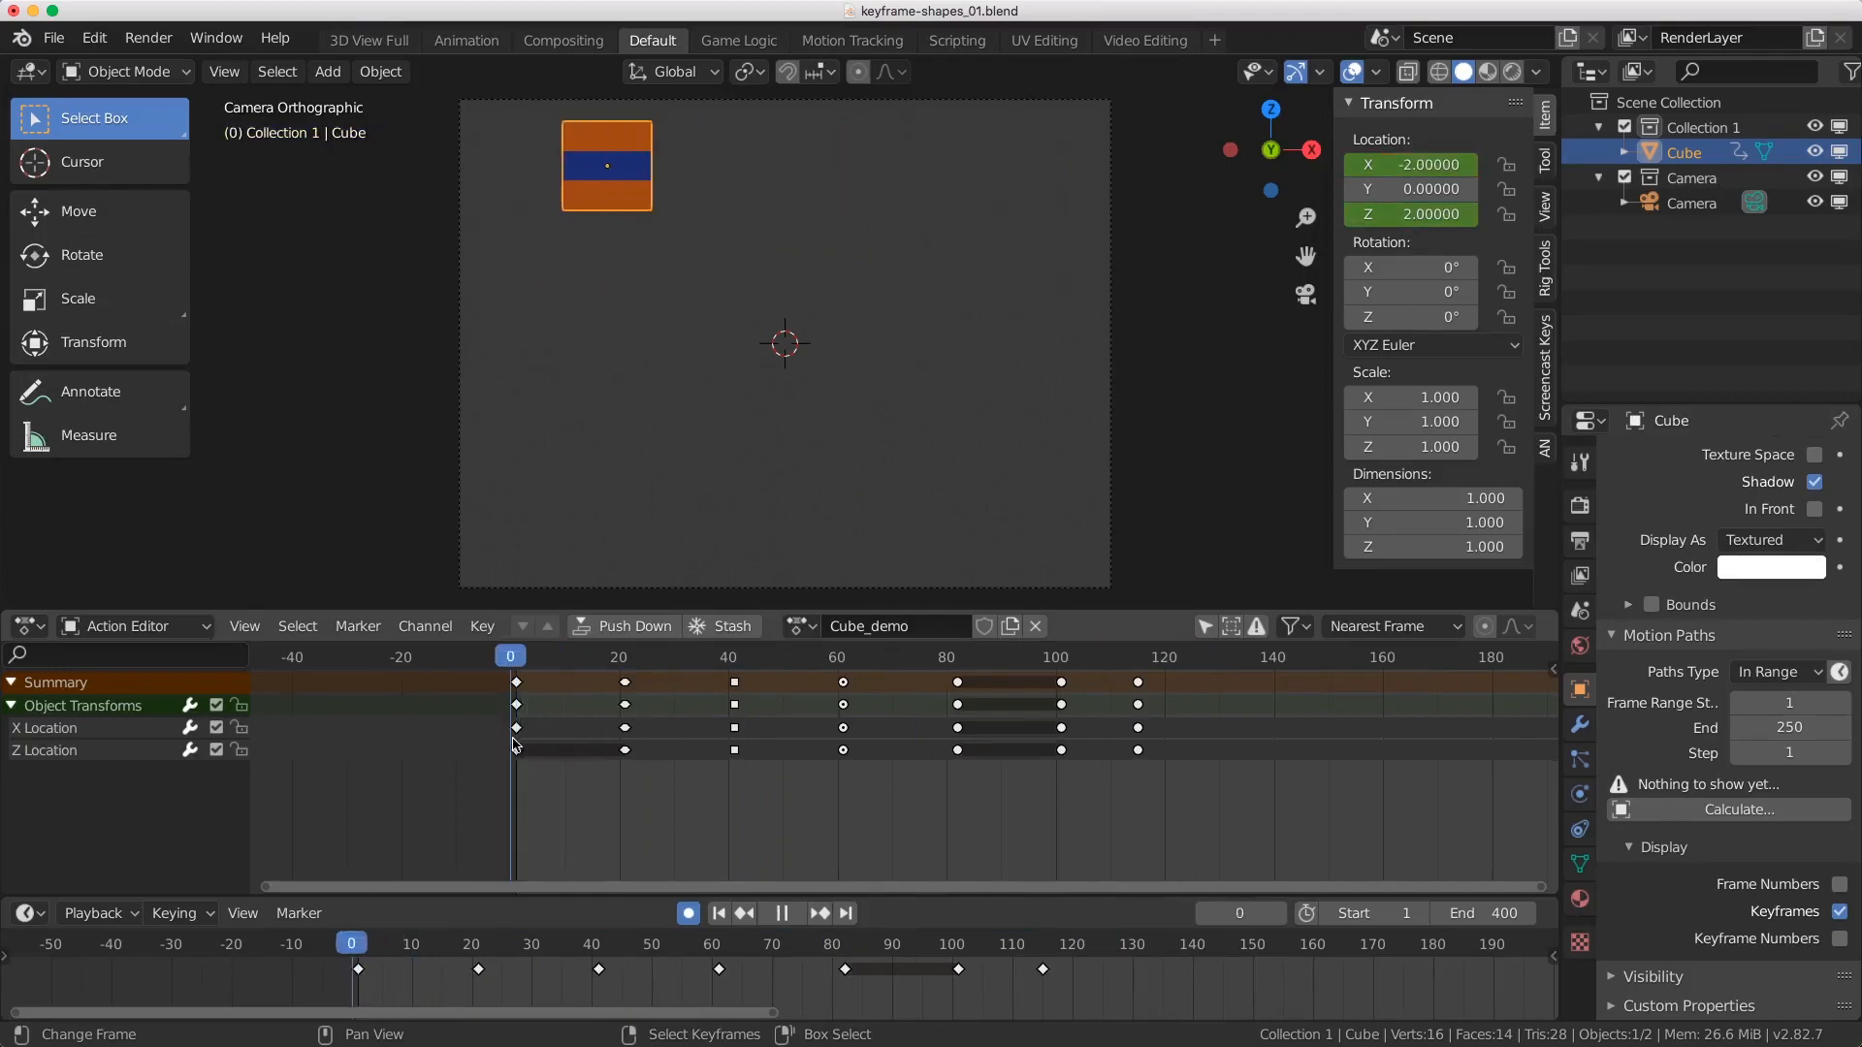
key(space)
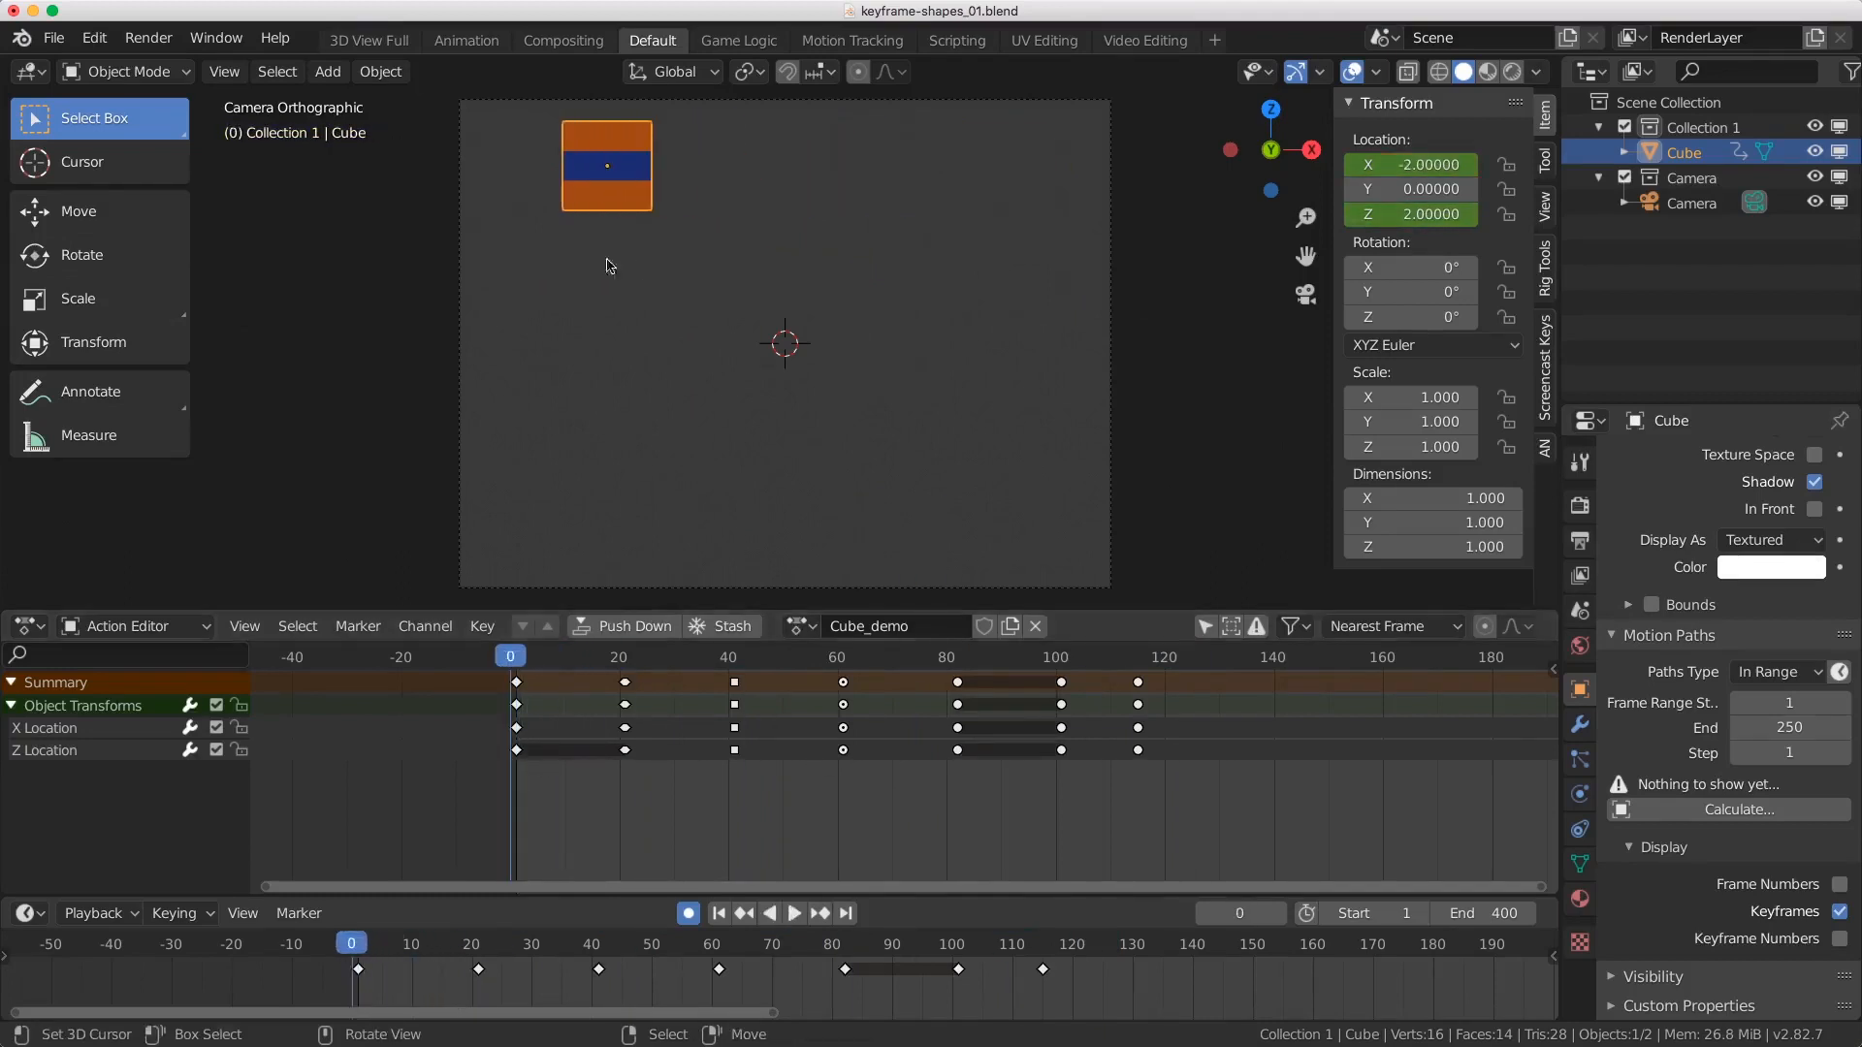
Step: Unlink the Cube_demo action from the cube and check the effect in playback and in the list of available actions
click(1035, 626)
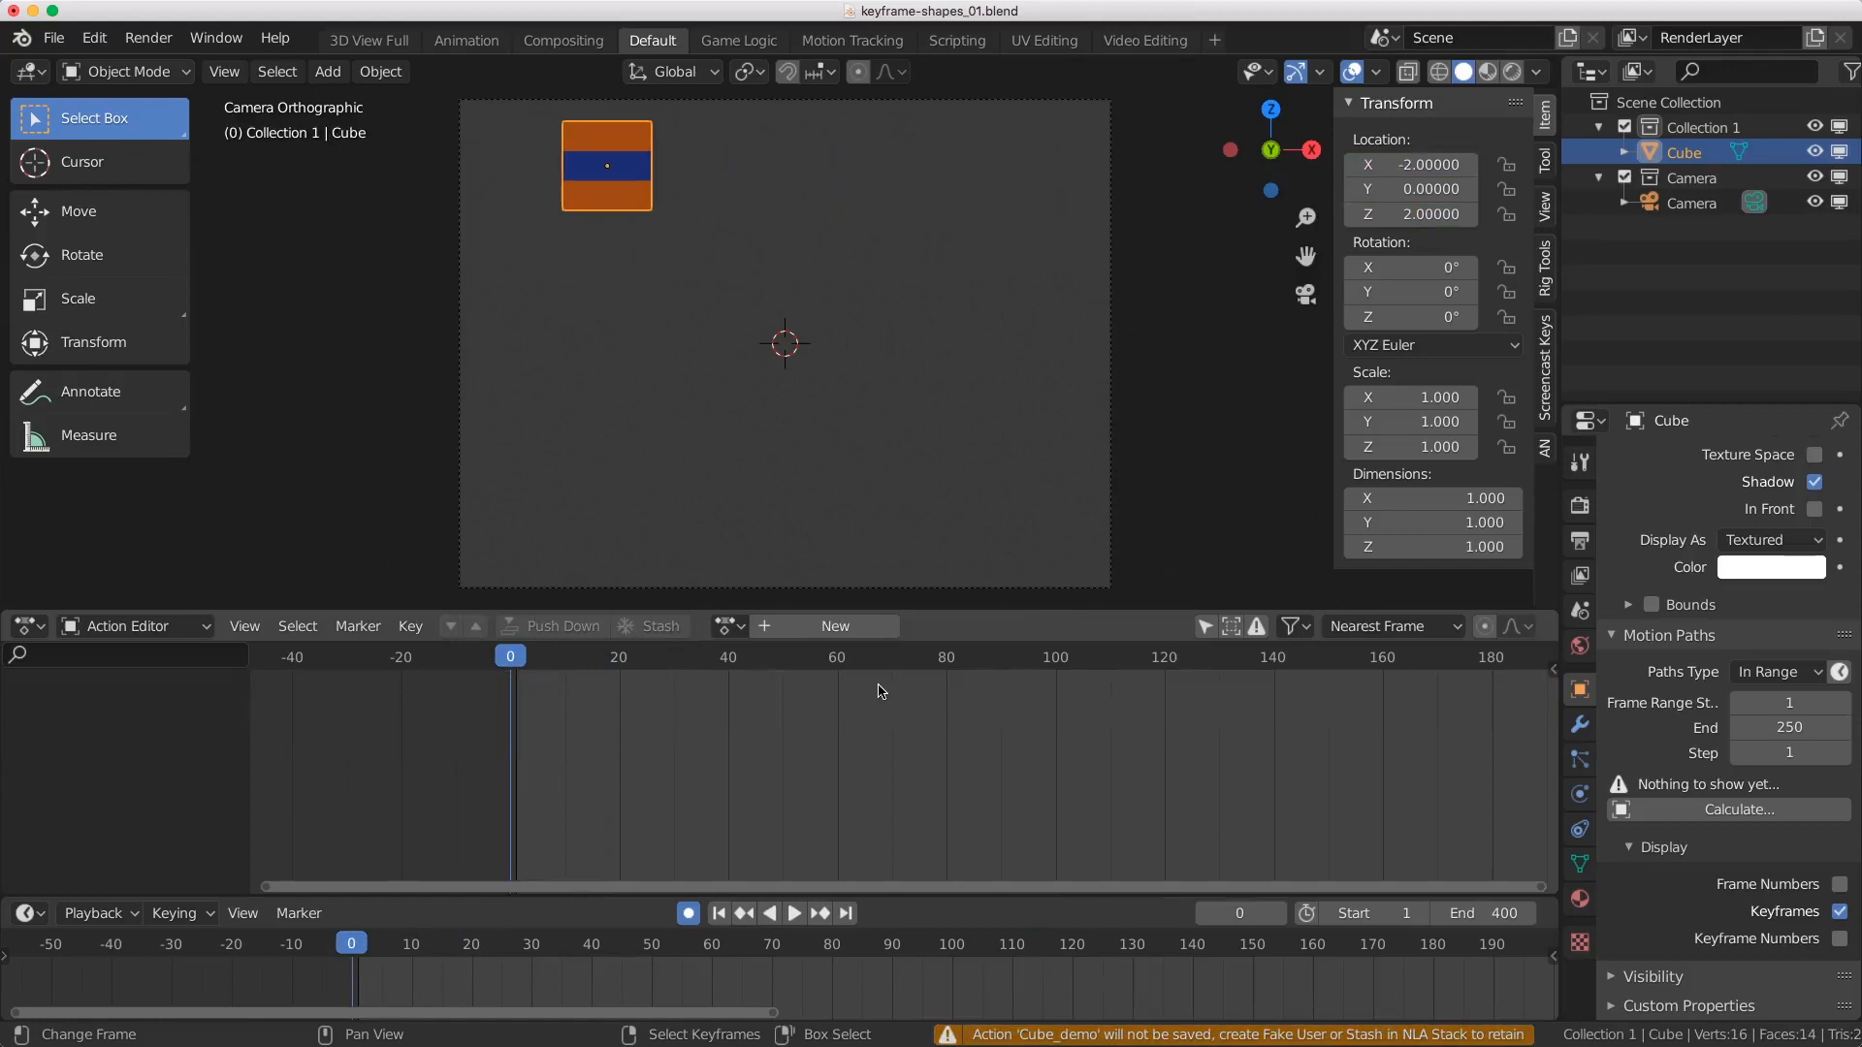
key(space)
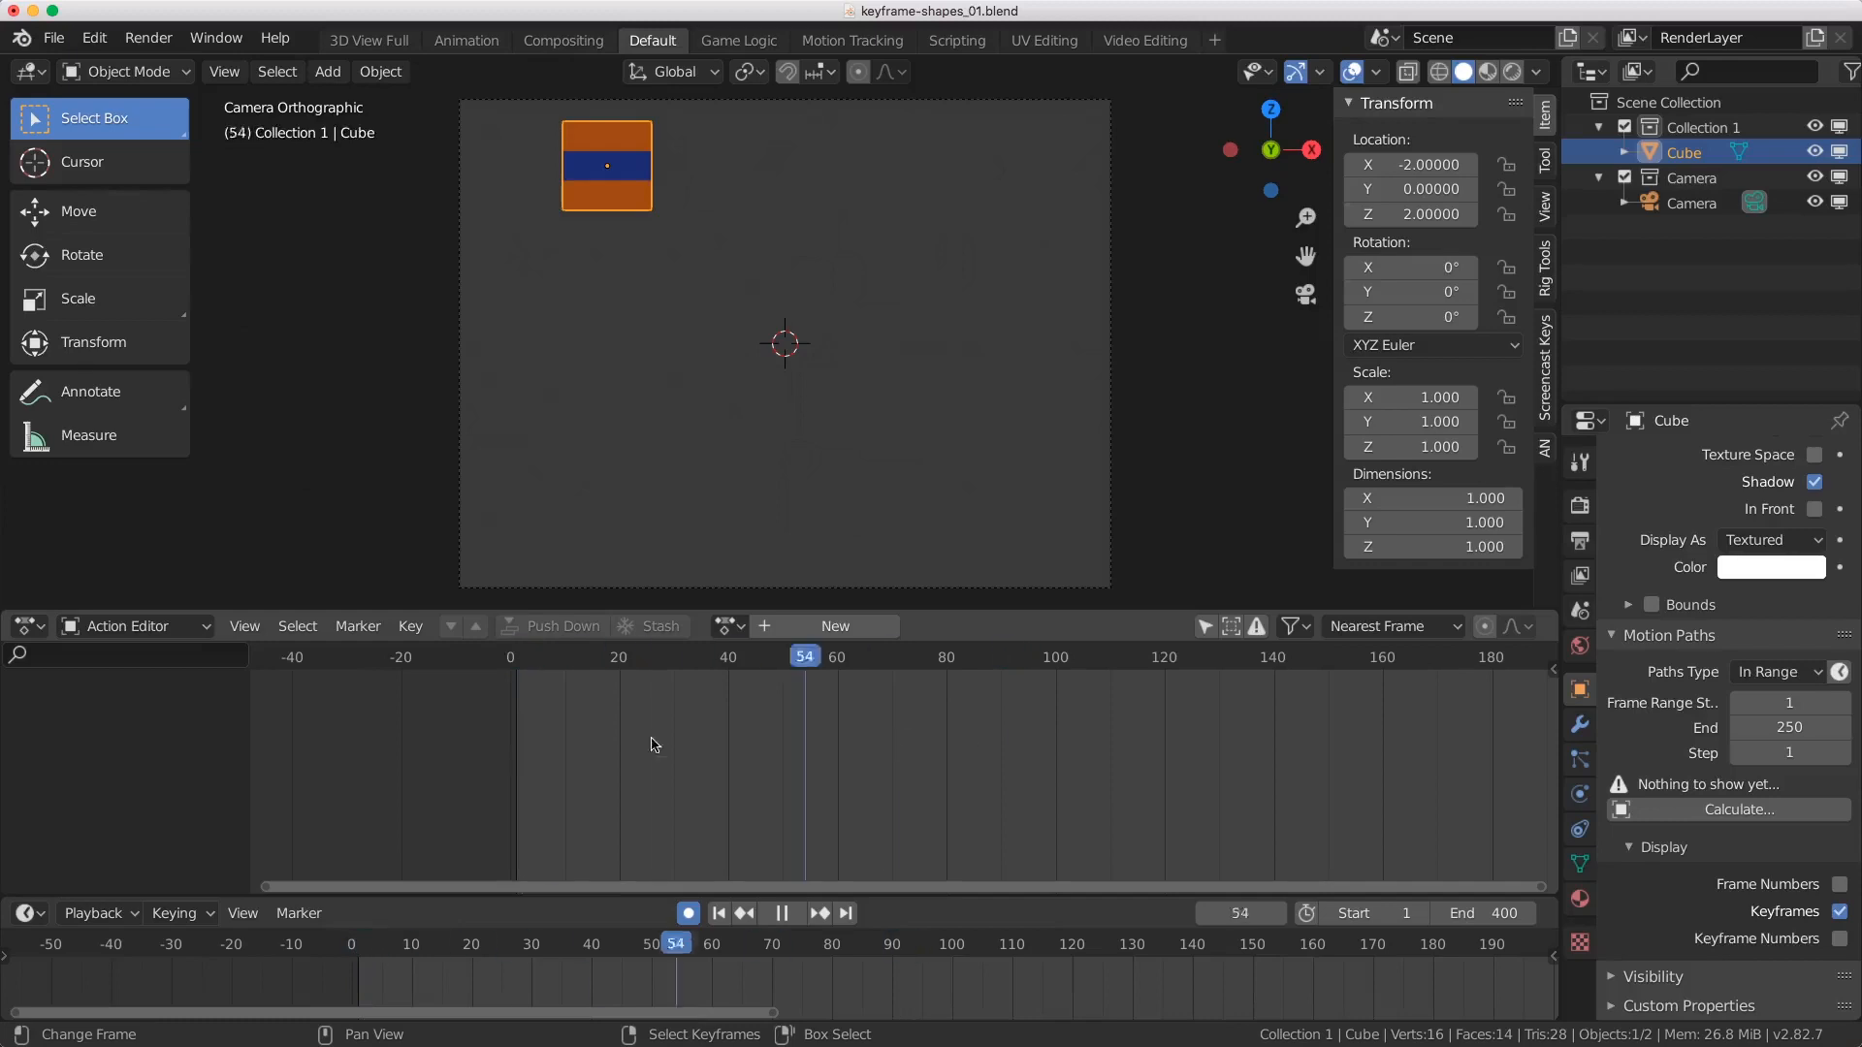
drag(830, 732, 522, 770)
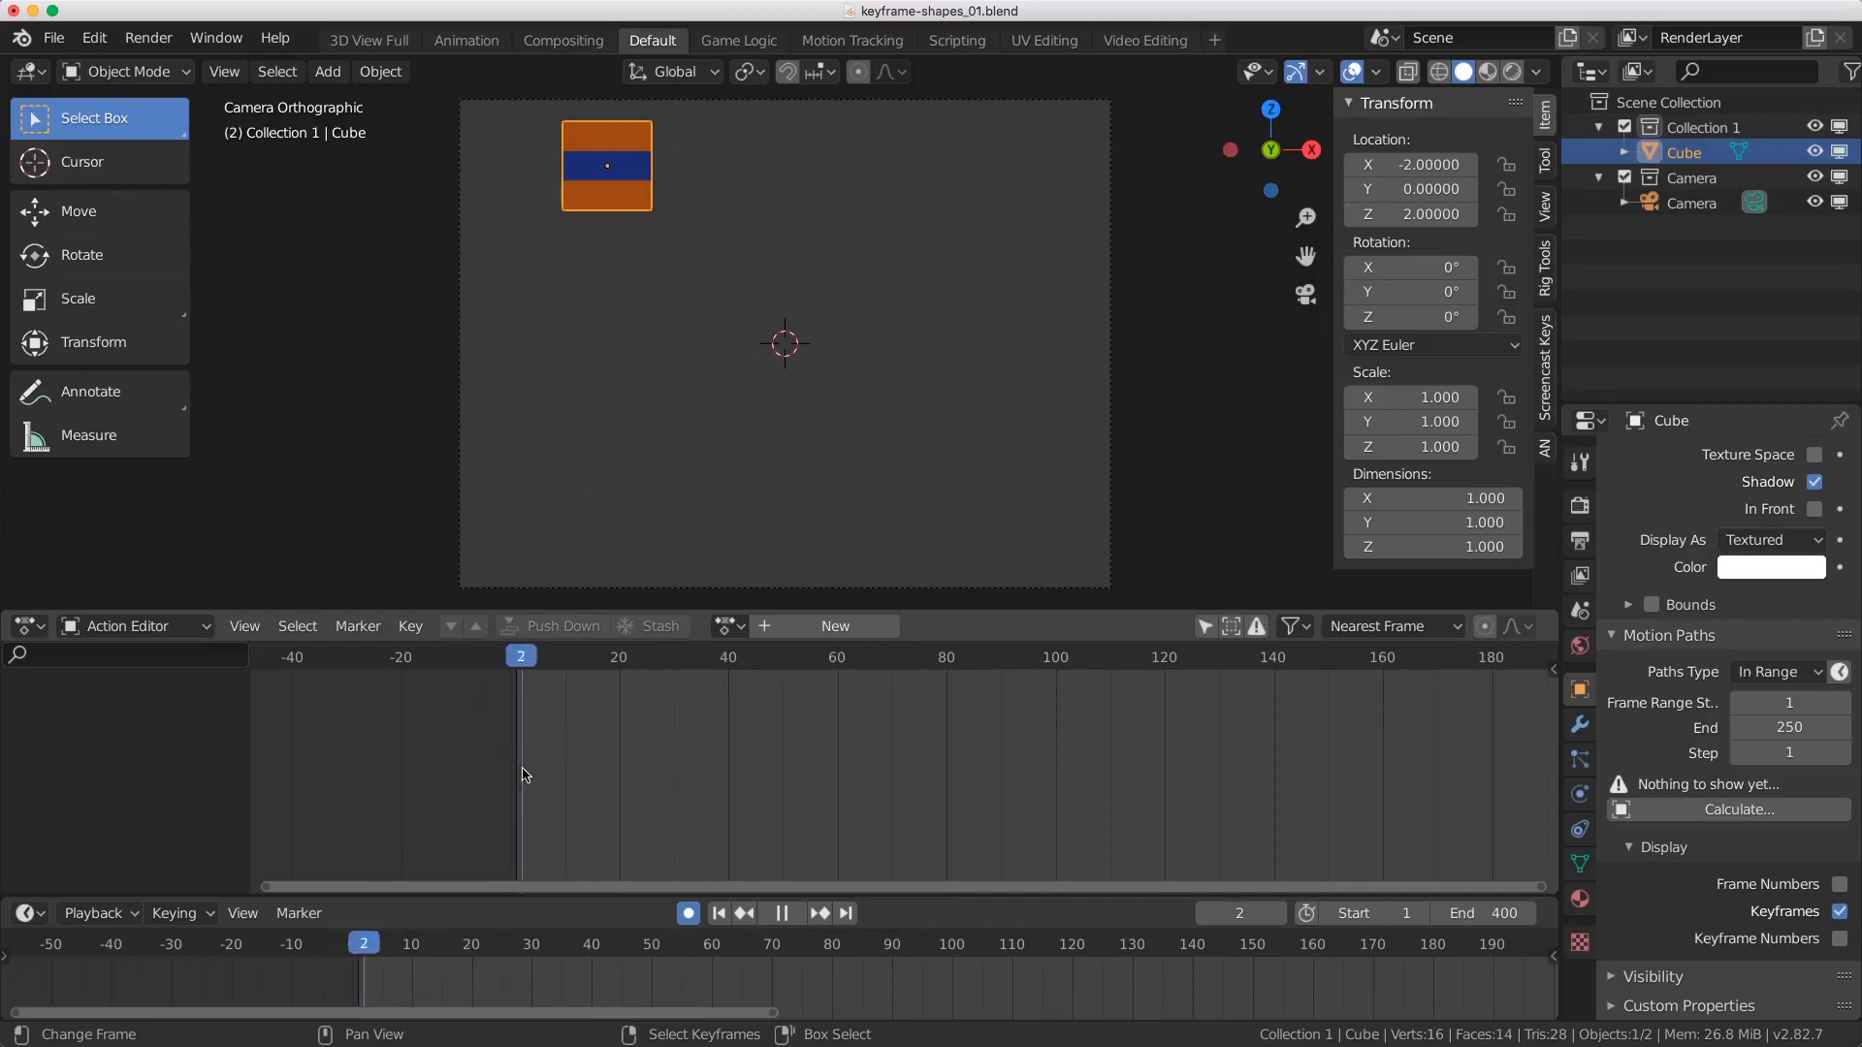
key(Escape)
click(729, 626)
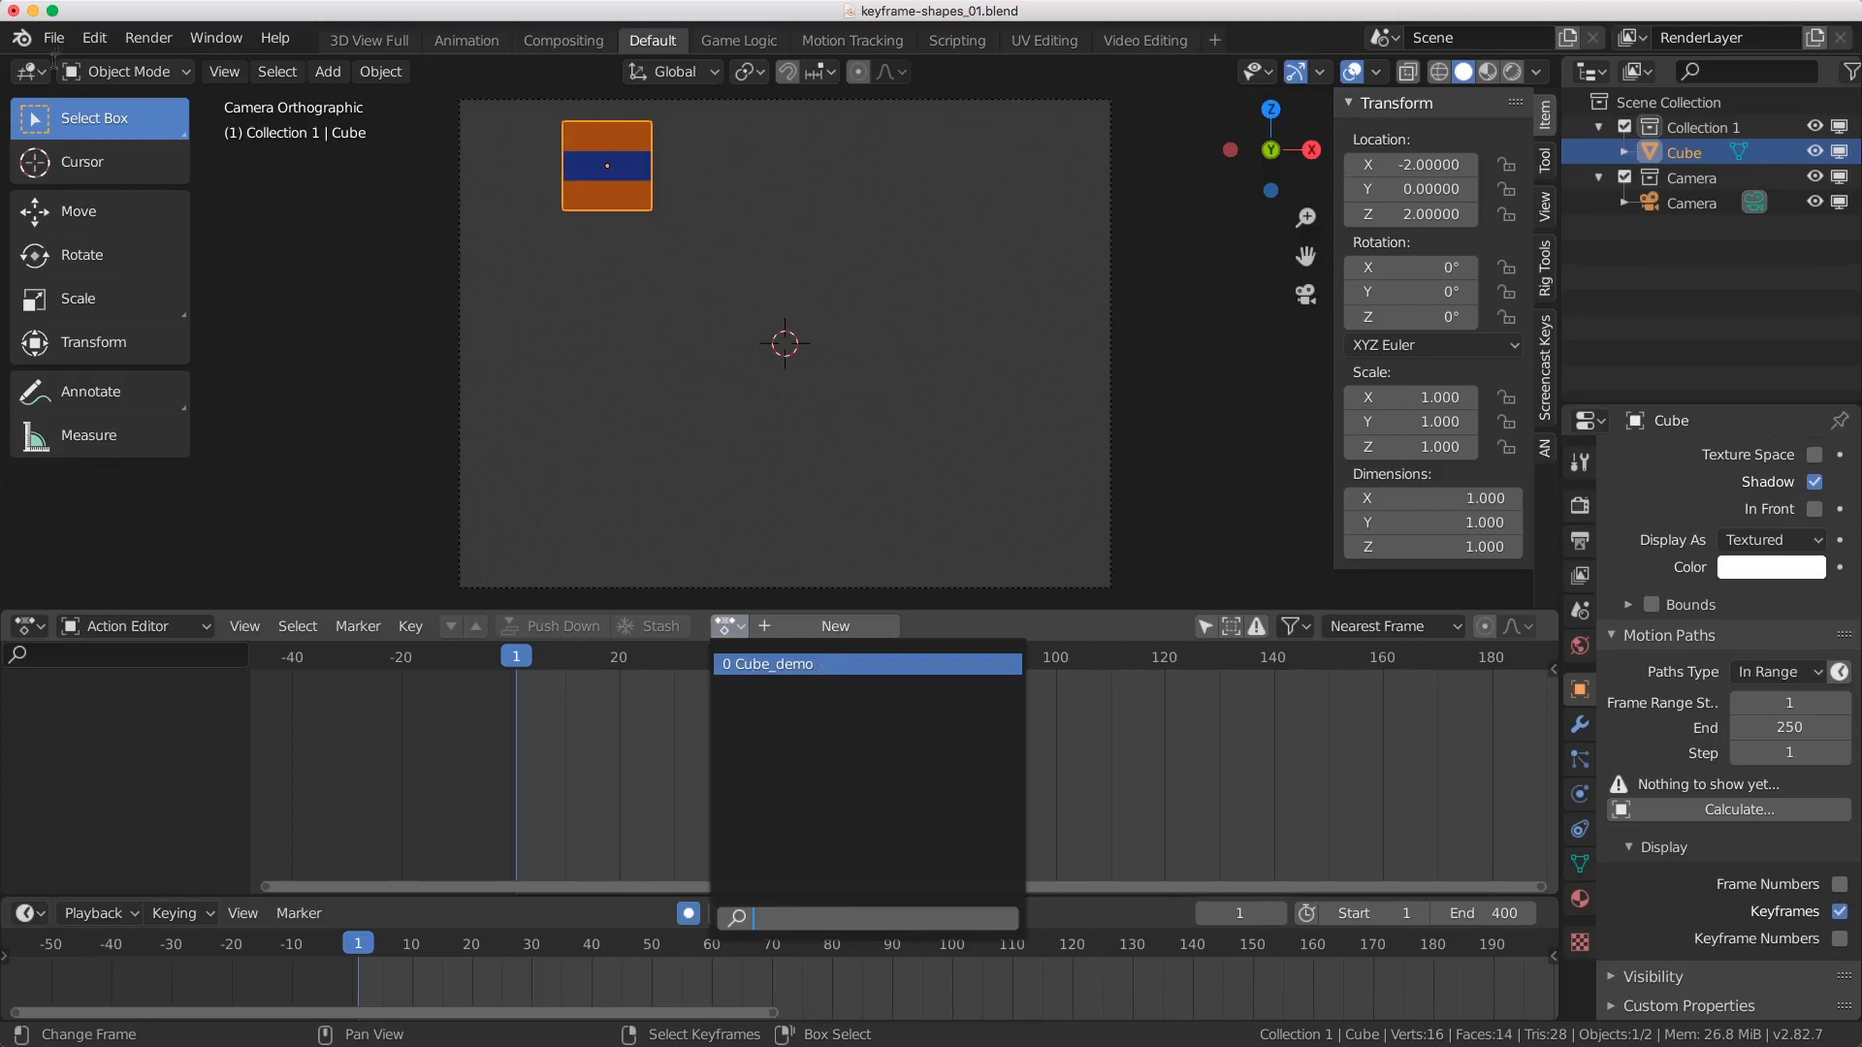
key(Escape)
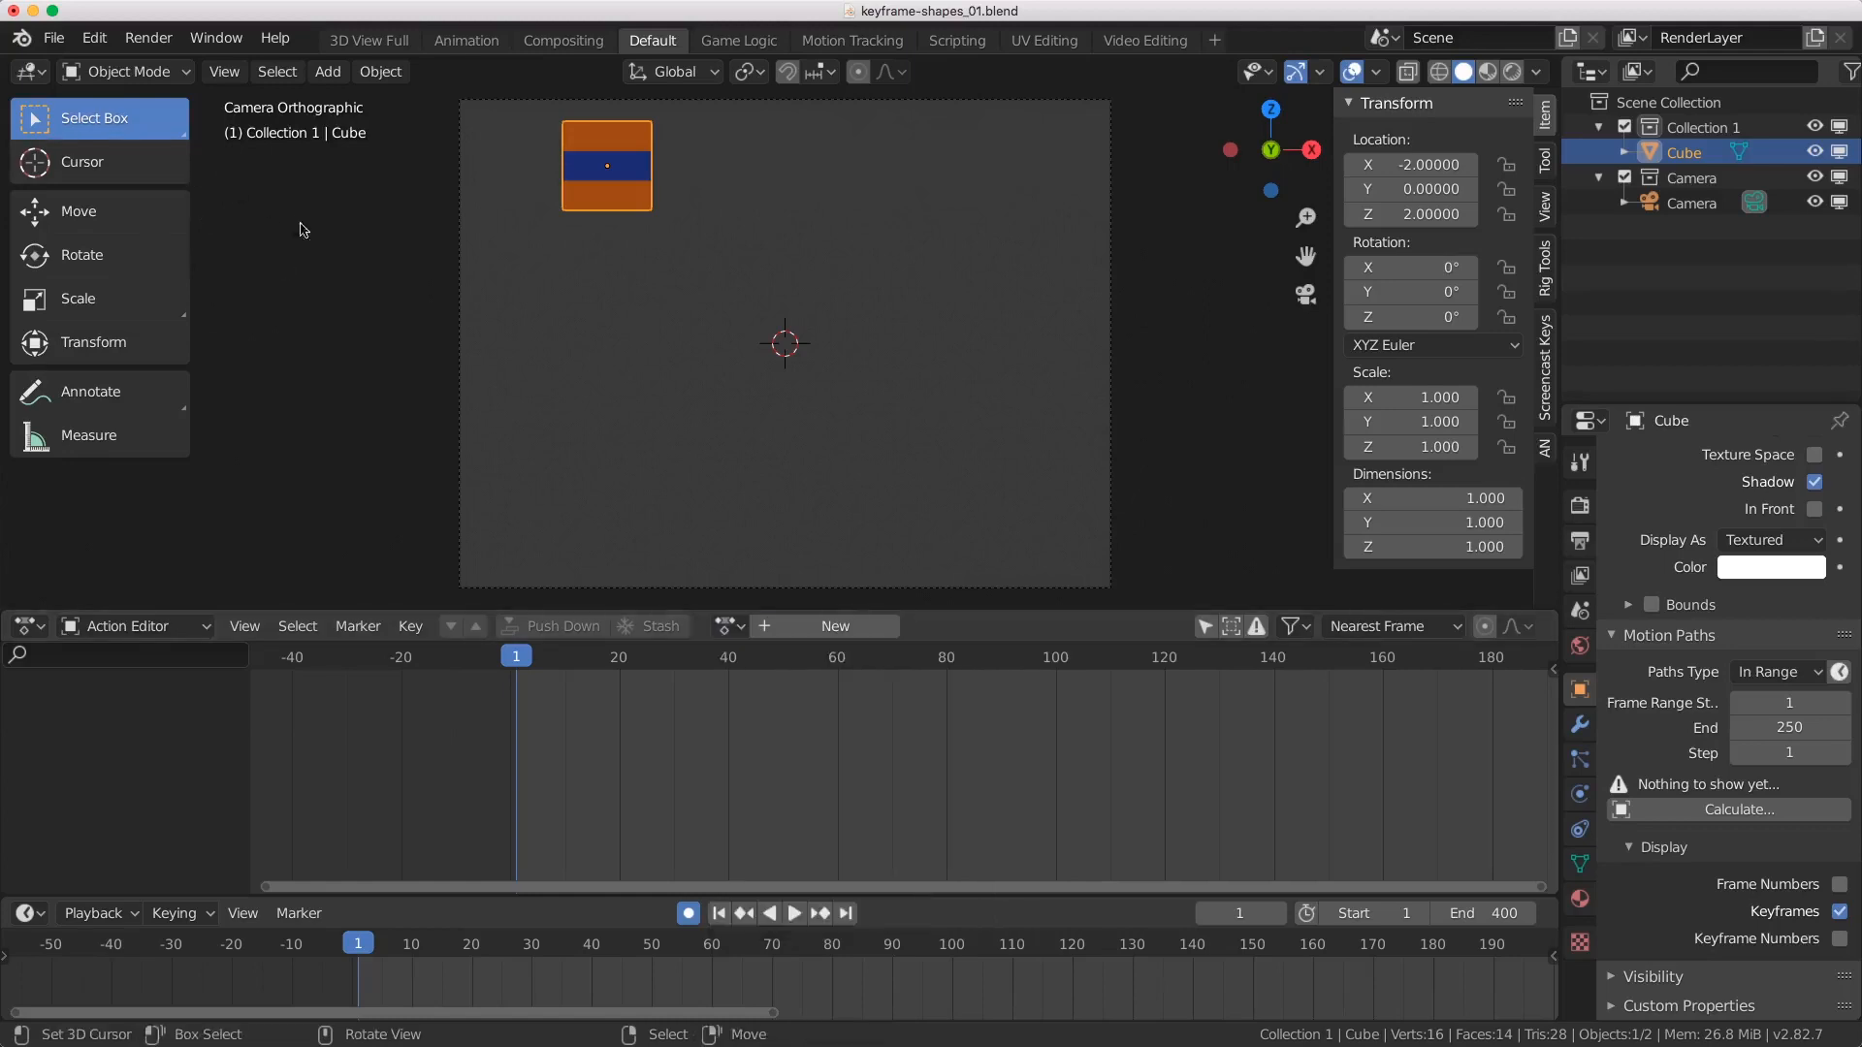
Step: Save keyframe-shapes_01.blend, reopen it from the recent files and check its list of available actions
key(super+s)
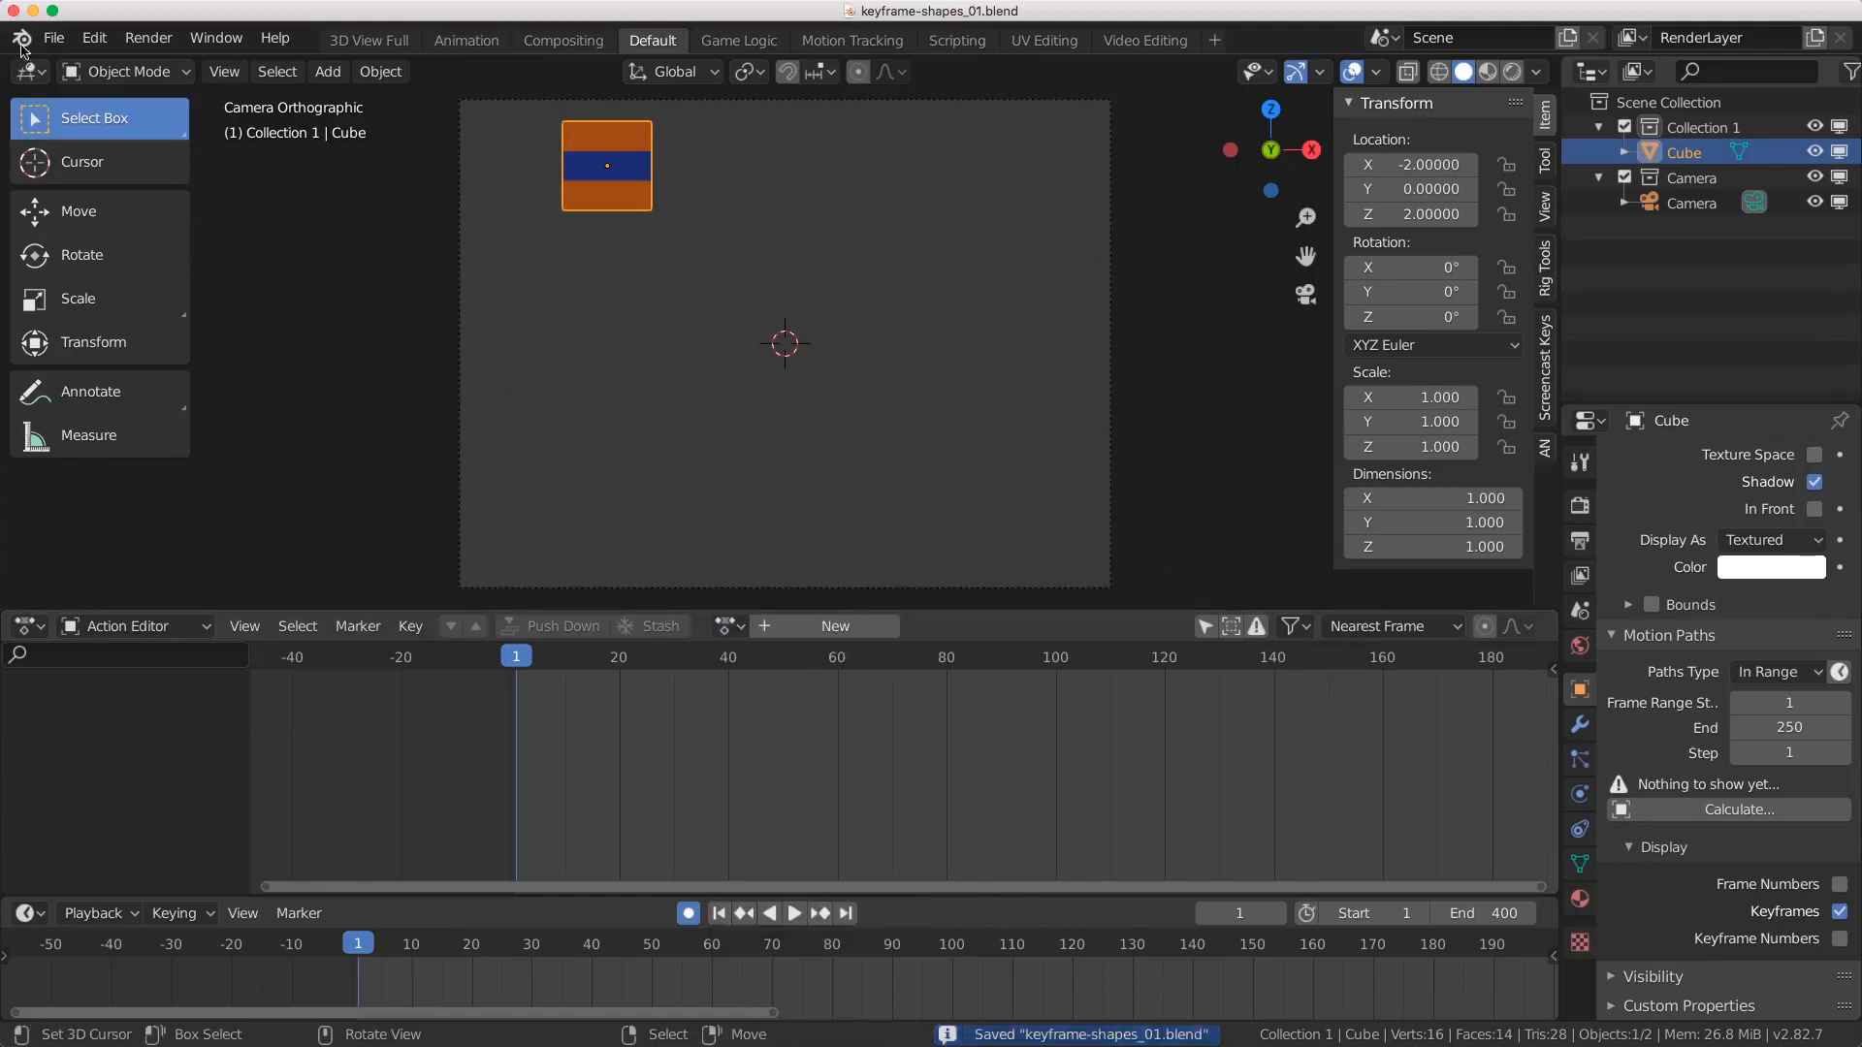
click(53, 37)
mouse_move(94, 118)
click(392, 116)
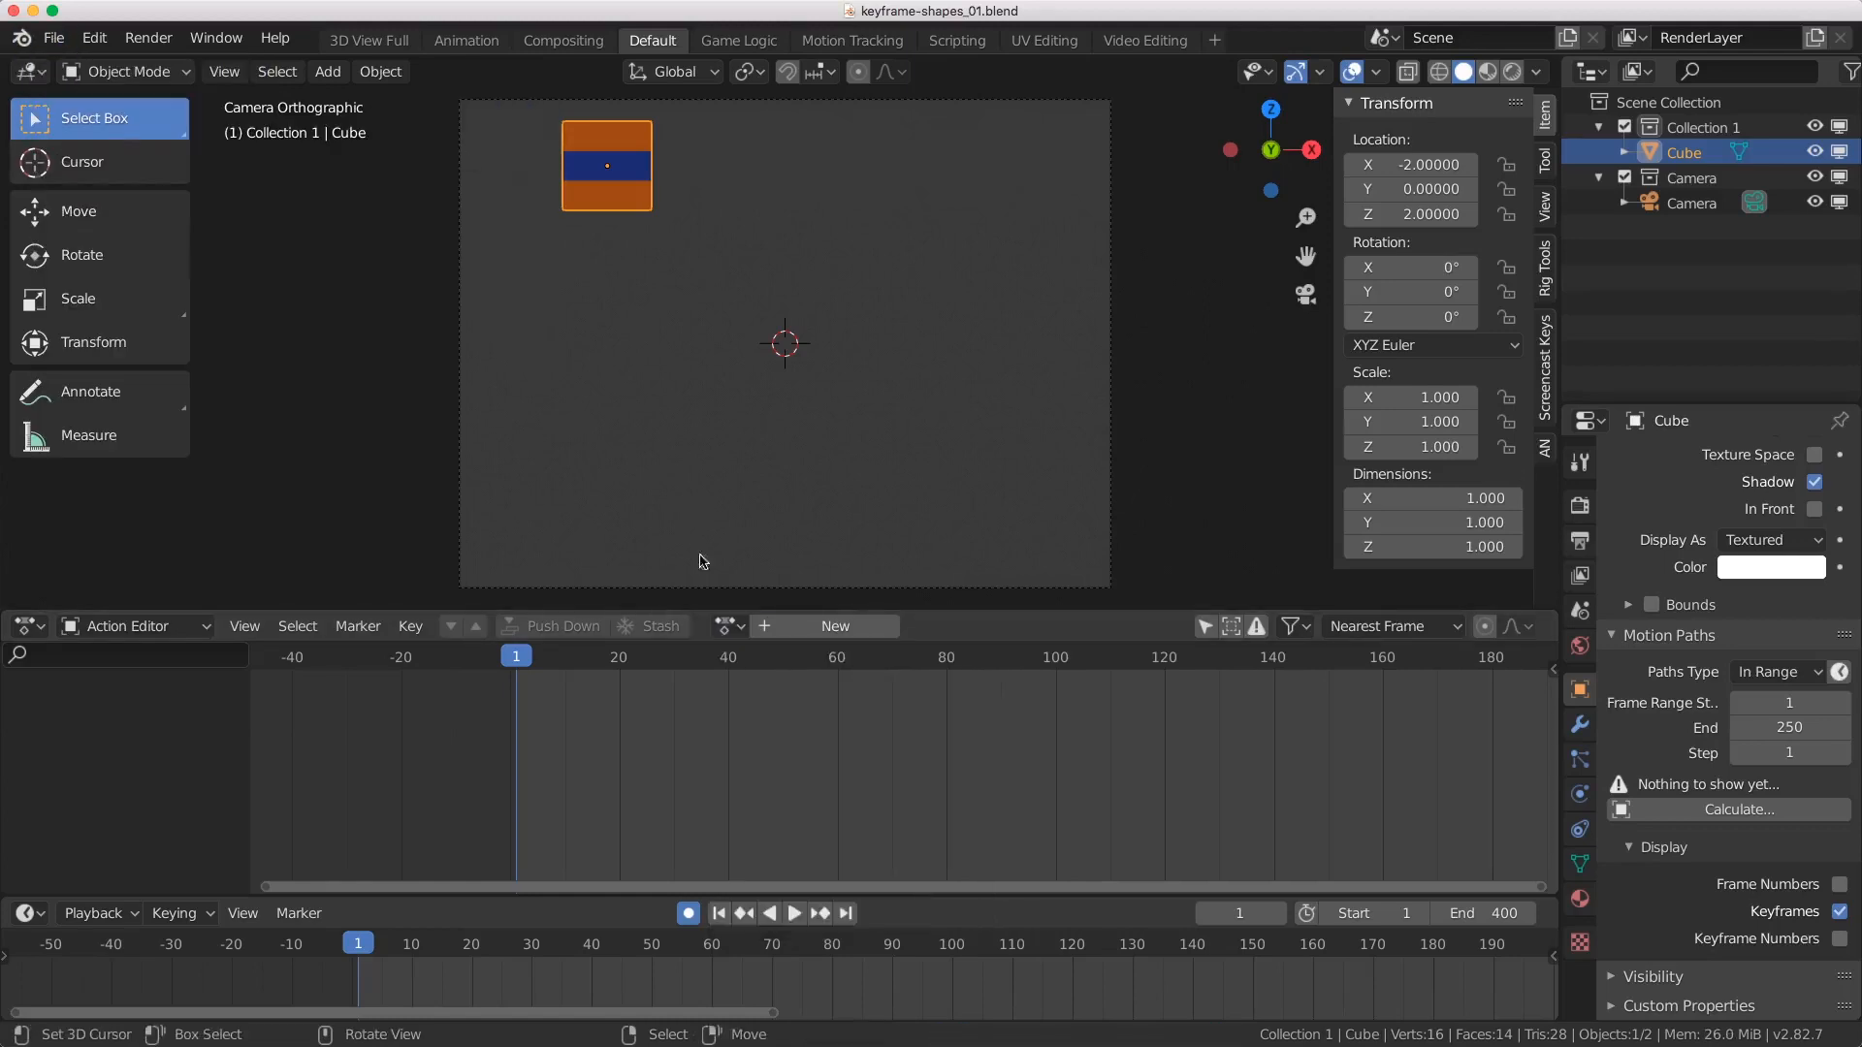
click(729, 625)
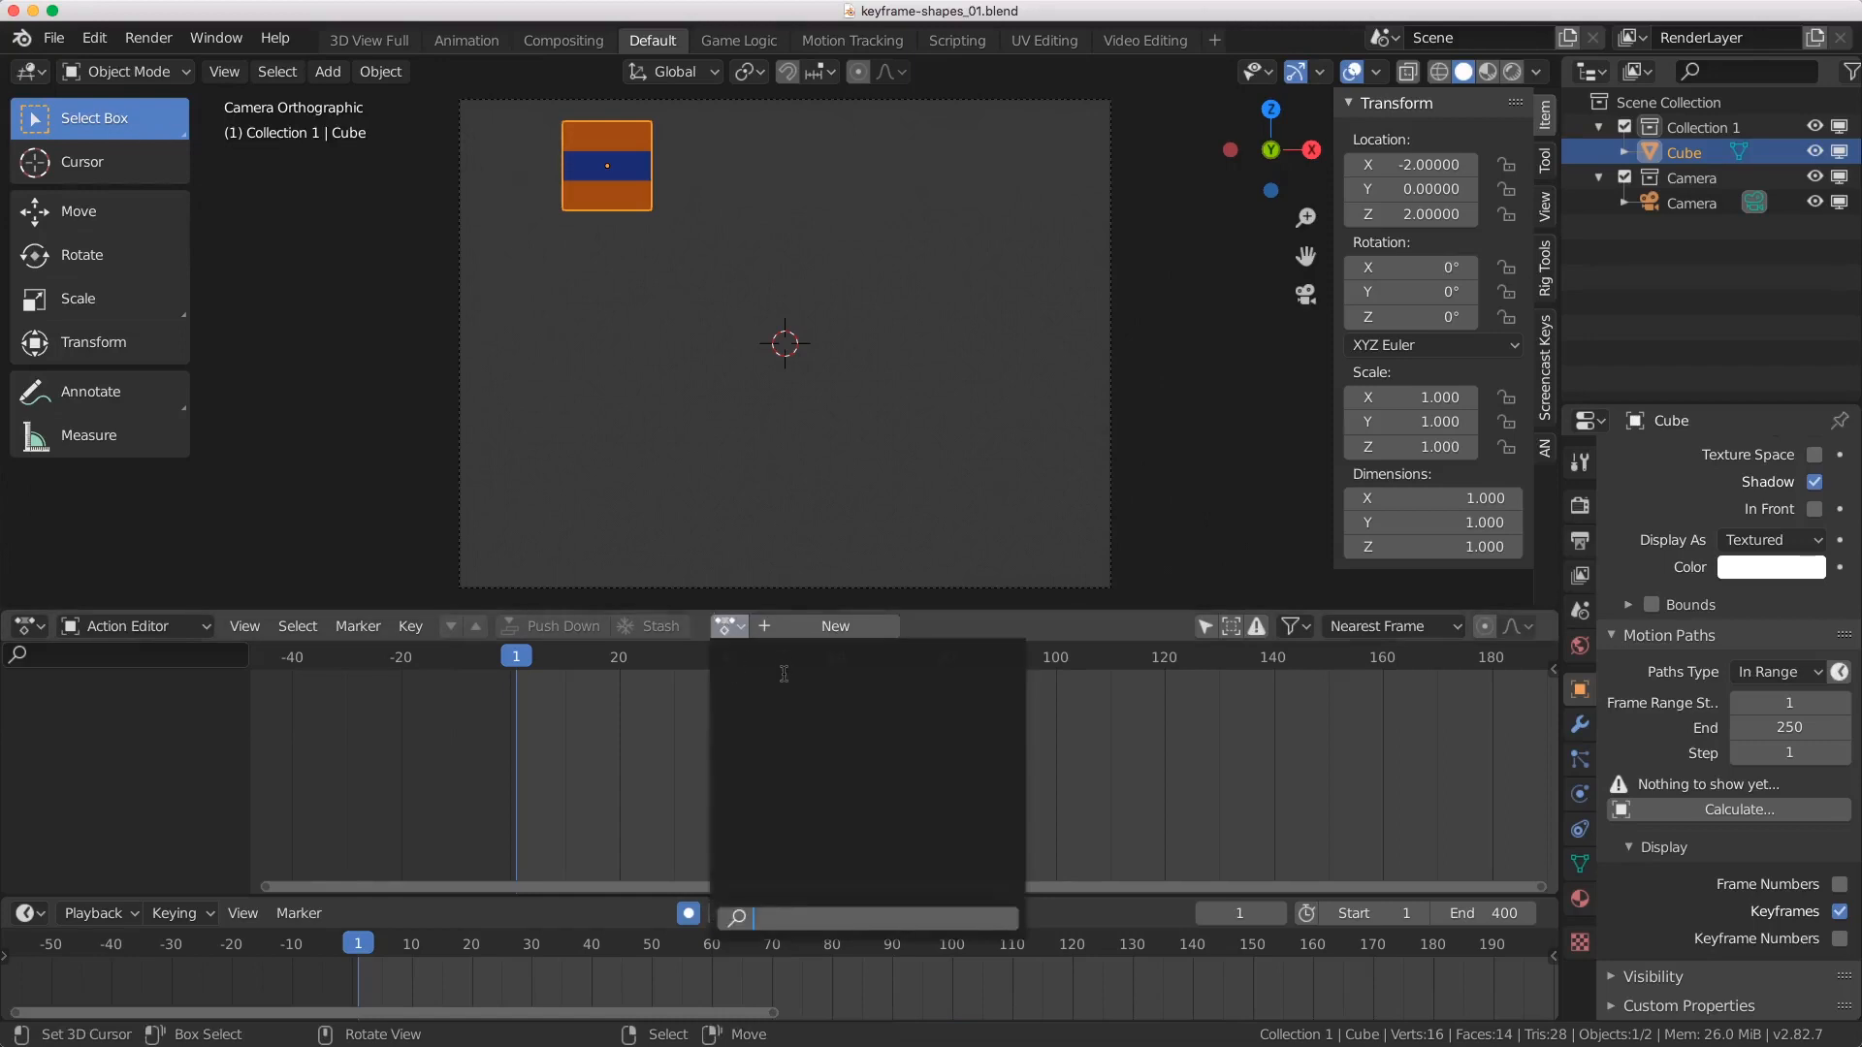
key(Escape)
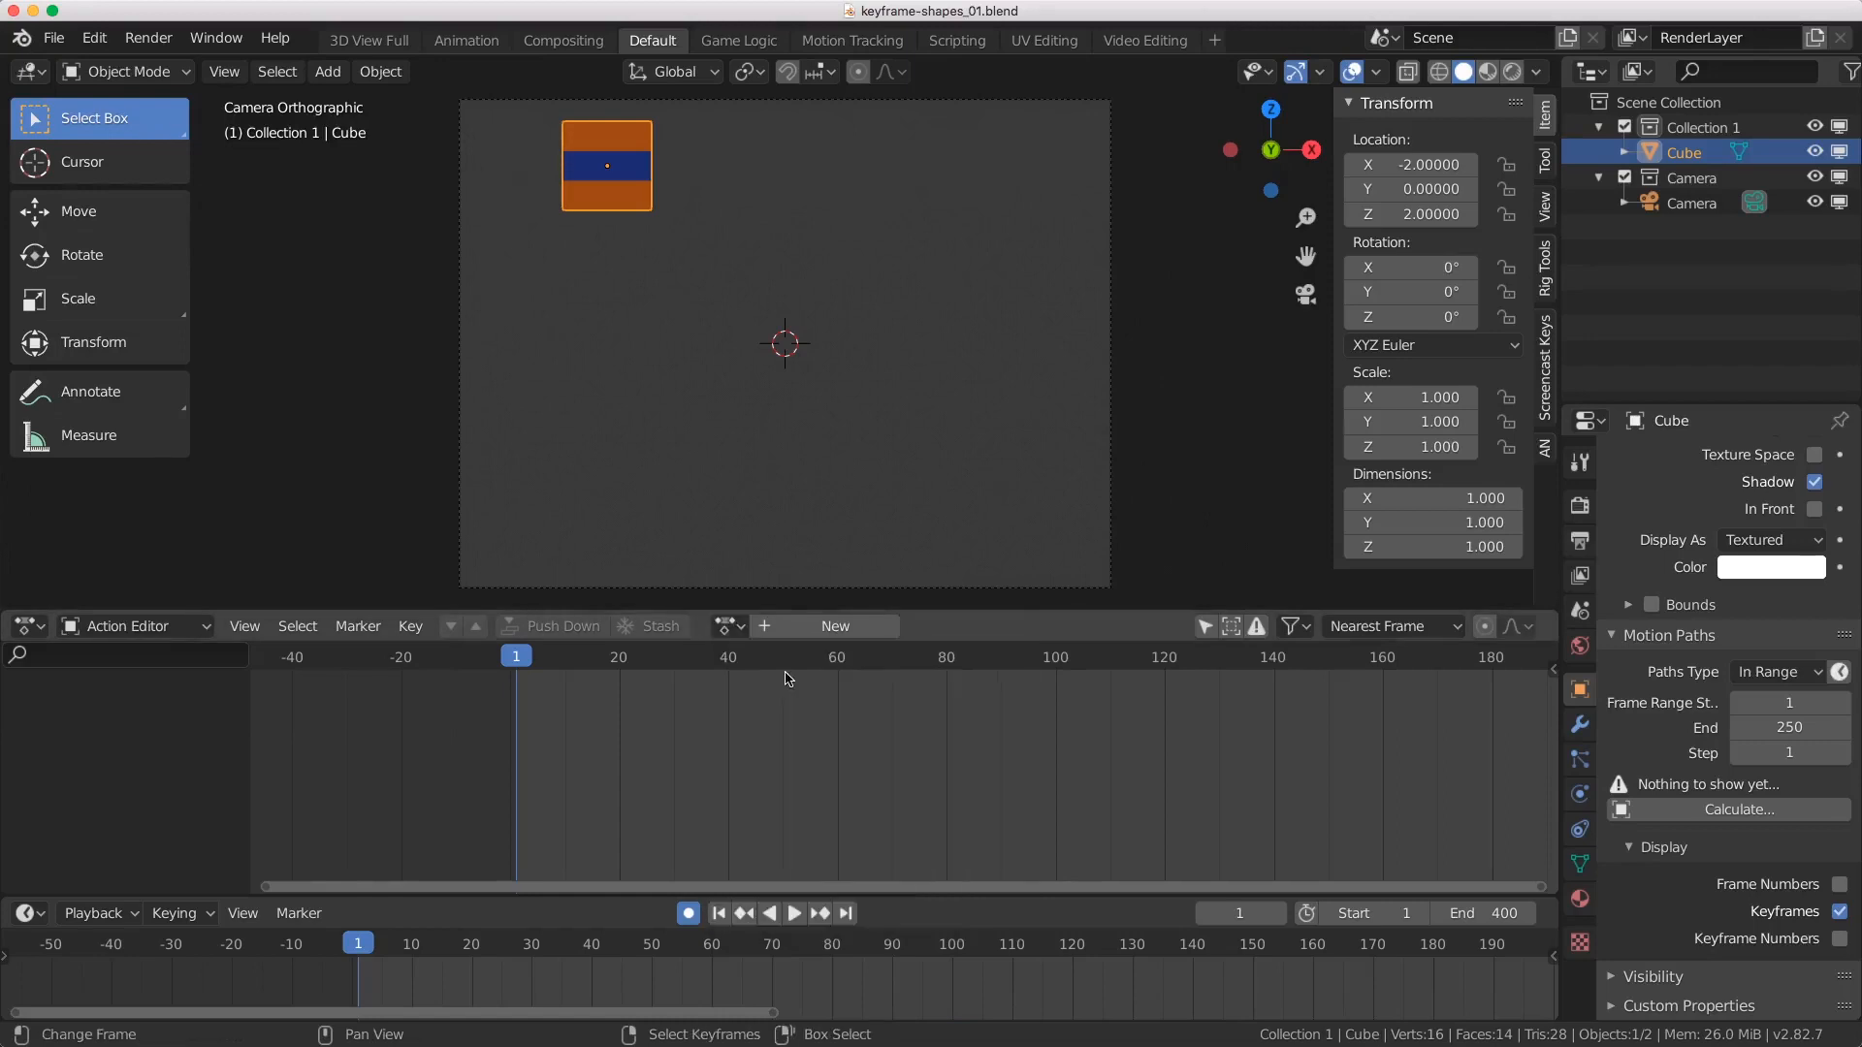
Step: Open keyframe-shapes.blend and switch the Dope Sheet to Action Editor mode
click(53, 38)
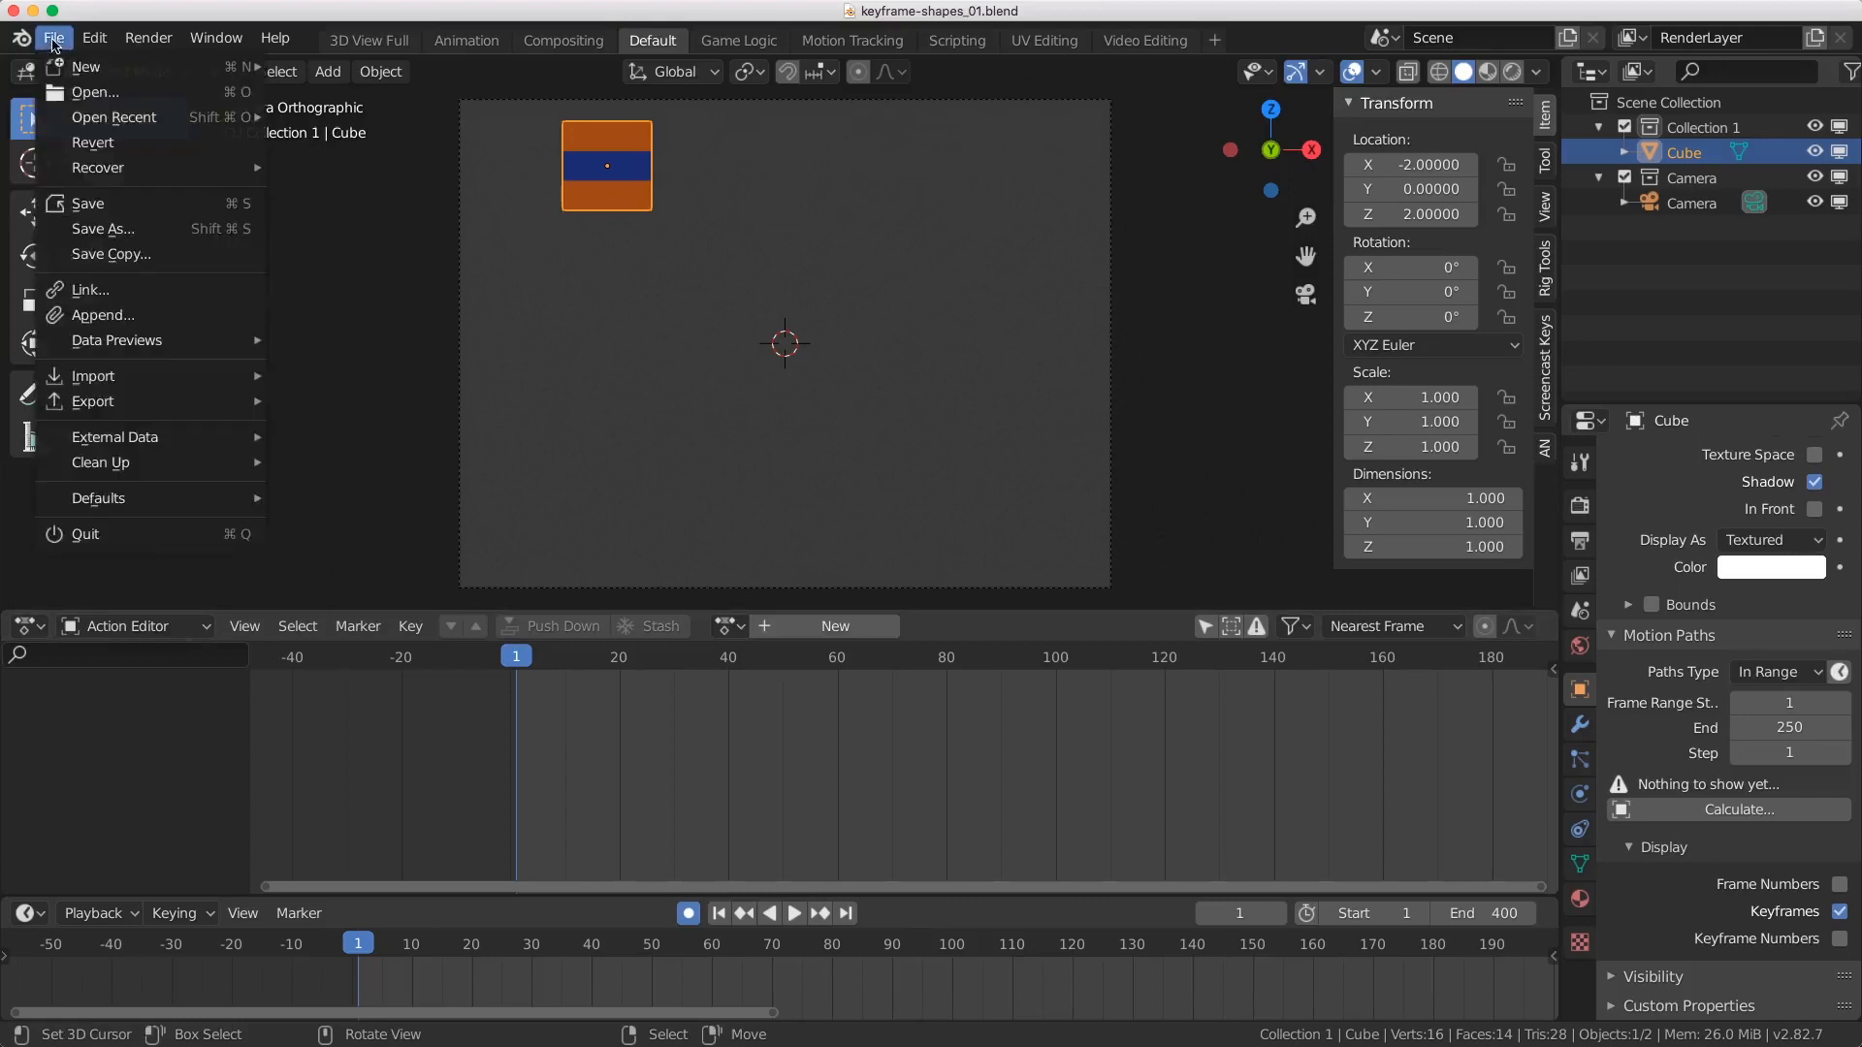
click(78, 95)
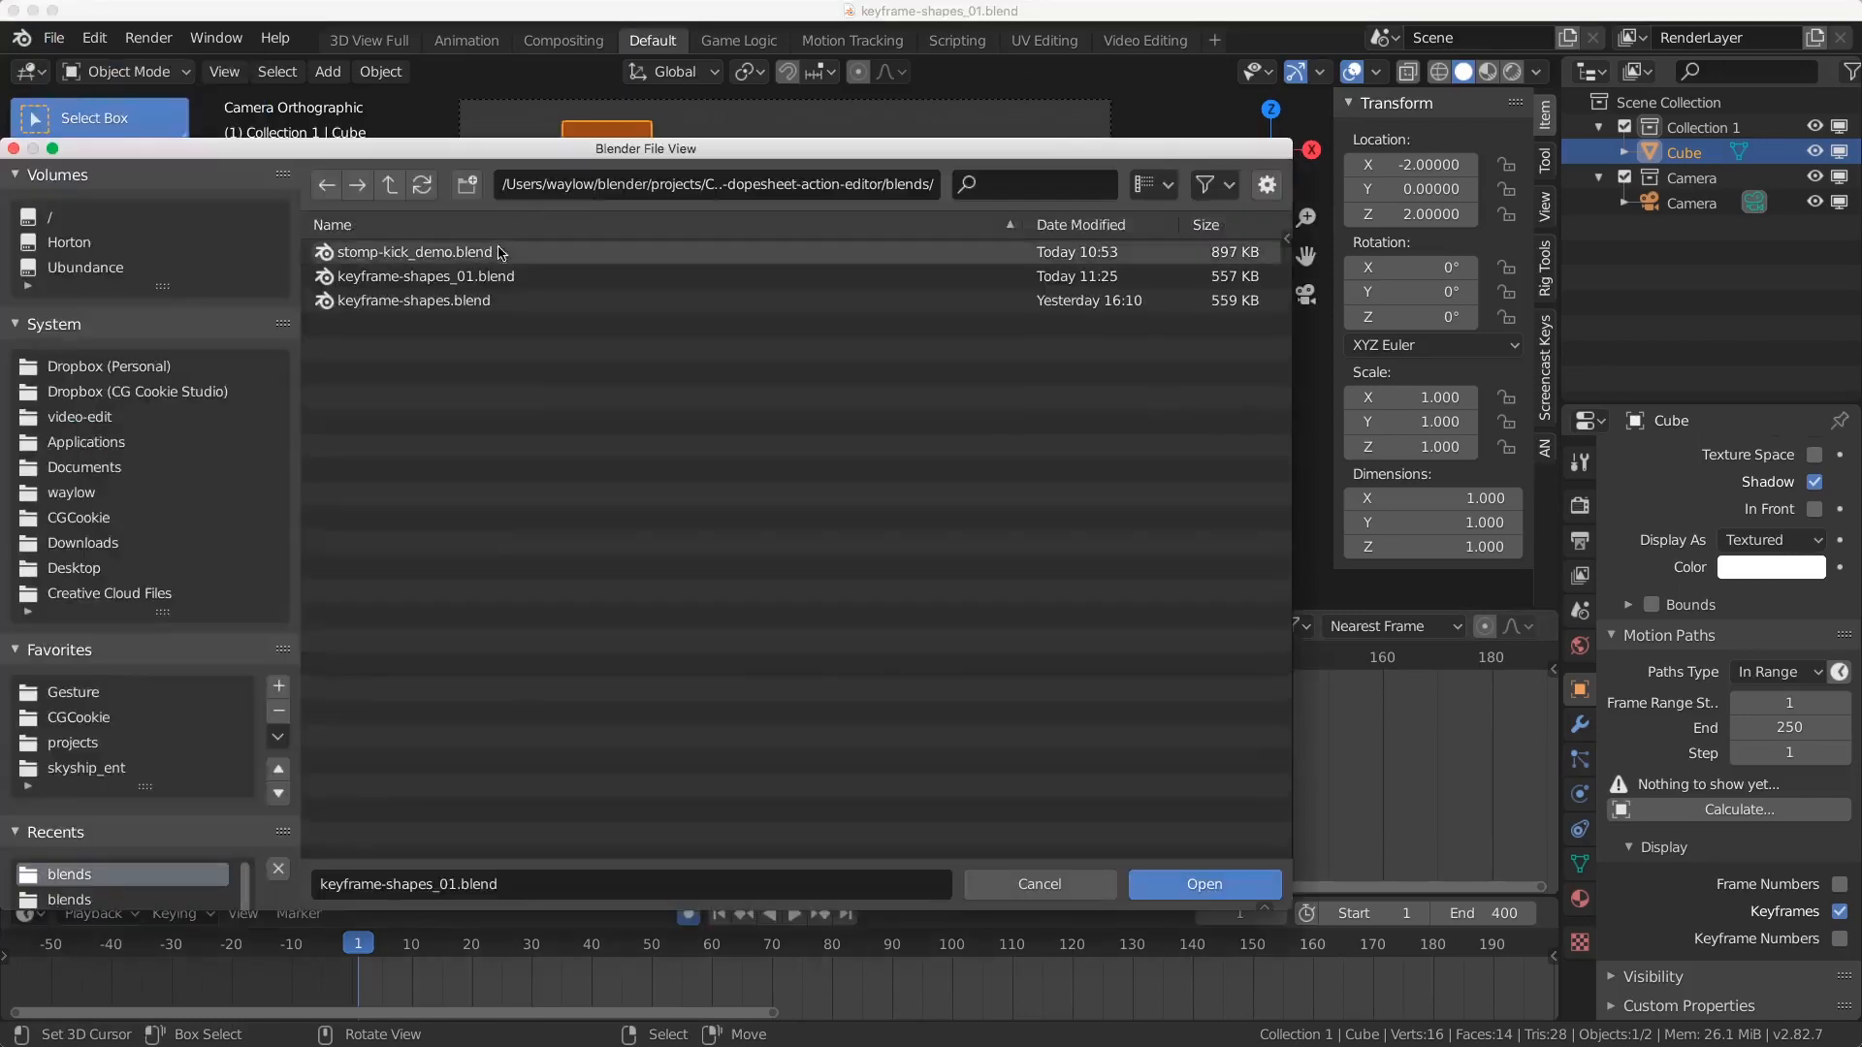
click(427, 301)
click(1205, 883)
click(92, 627)
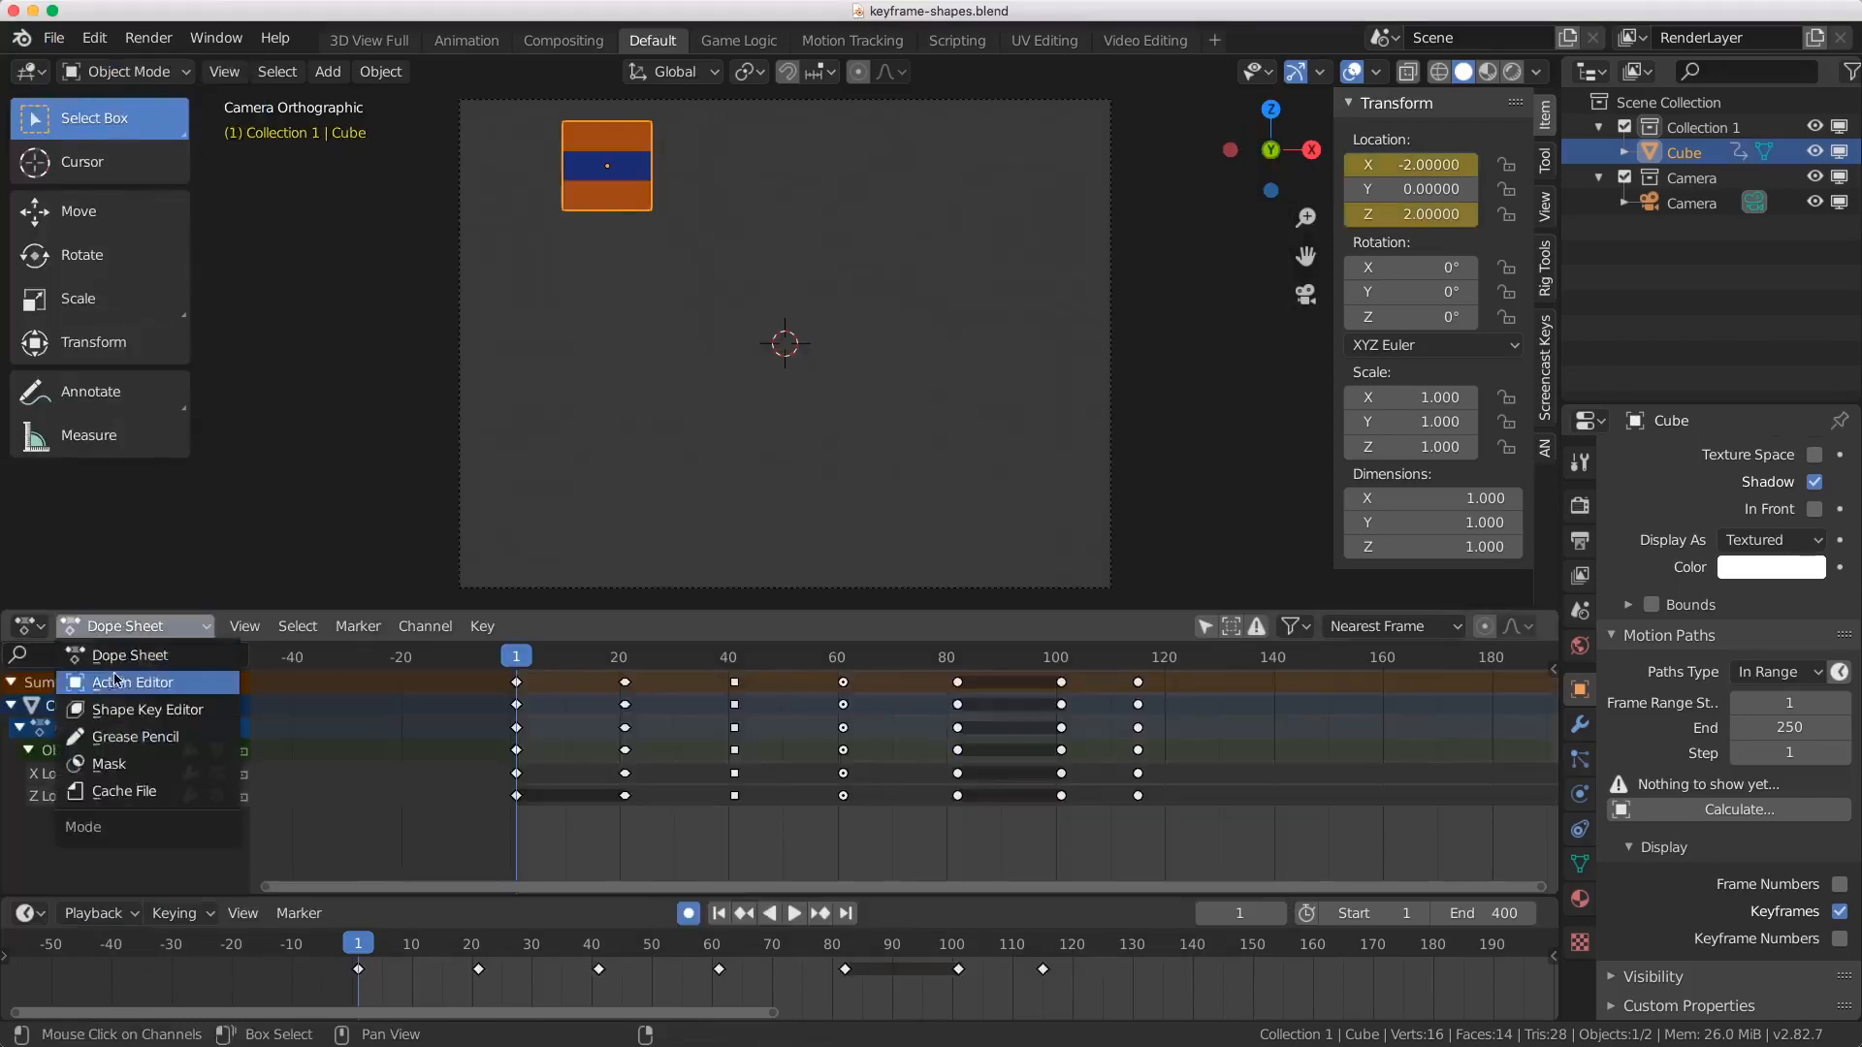
click(117, 683)
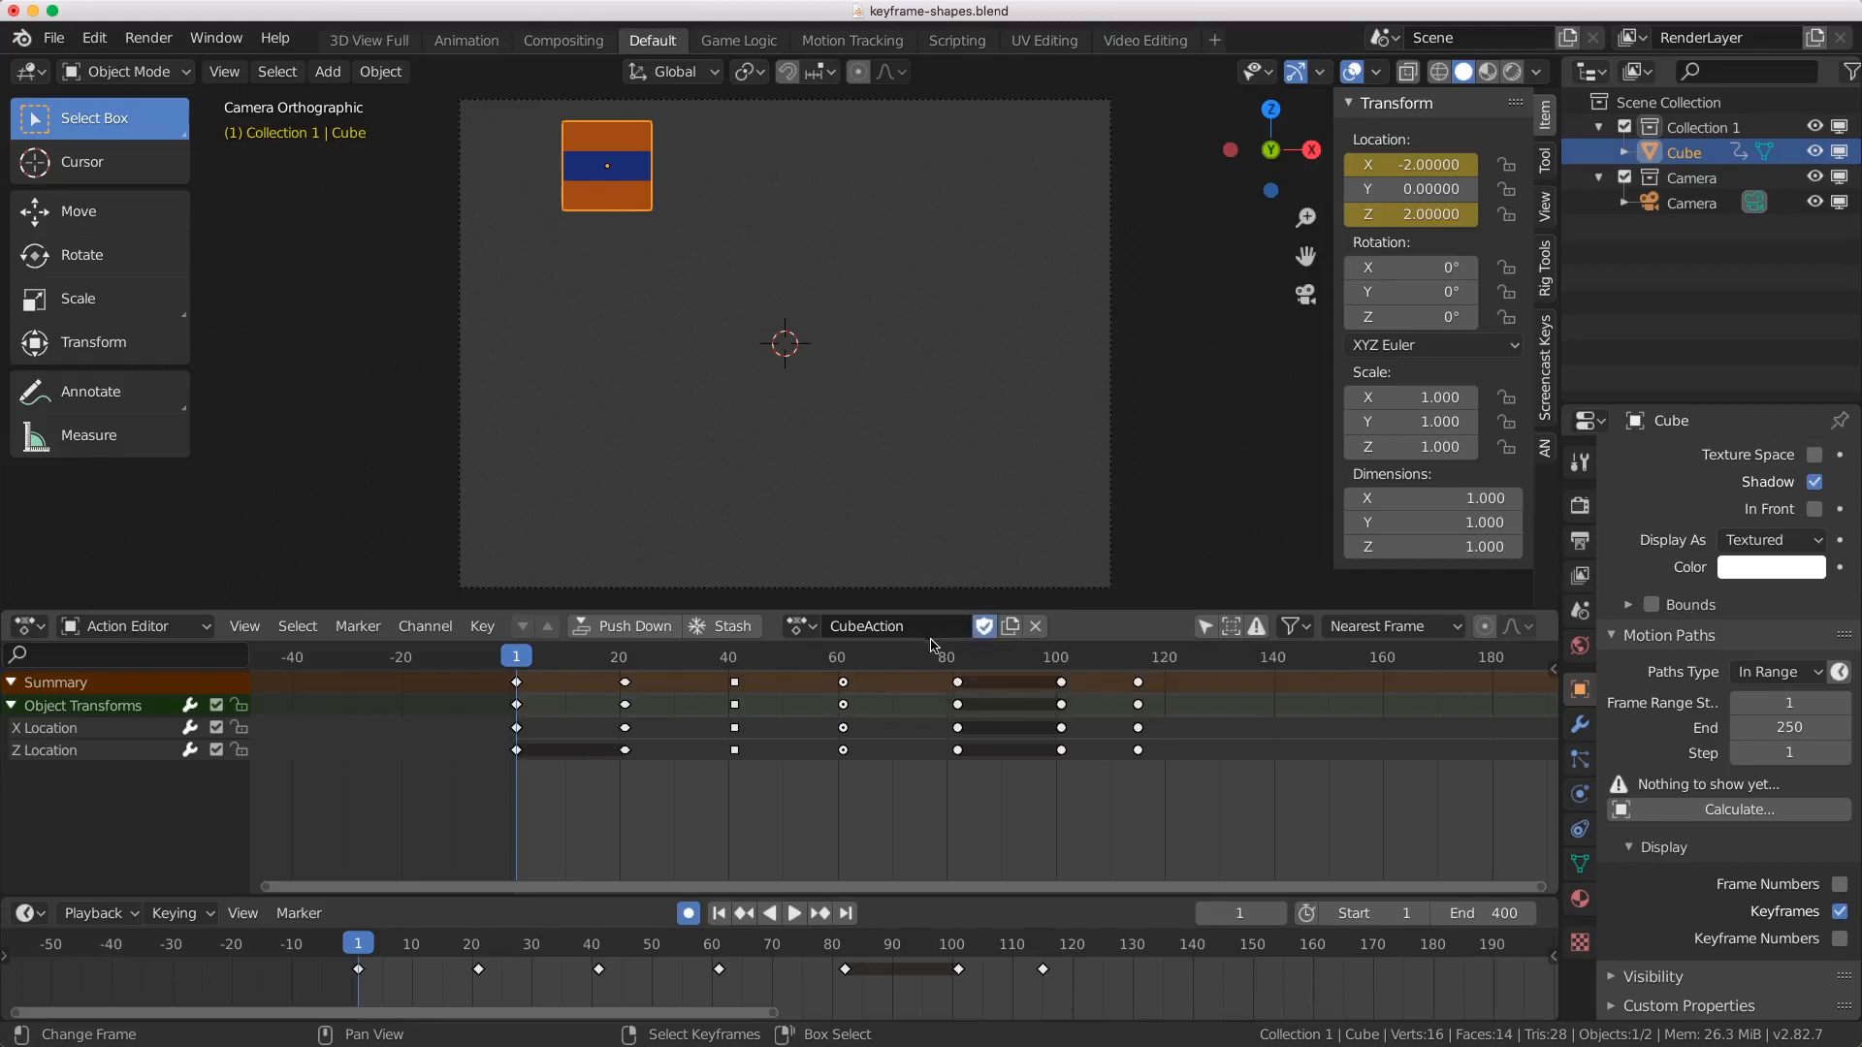
Step: Enable Fake User for CubeAction and test it by unlinking the action from the cube and reassigning it
click(985, 628)
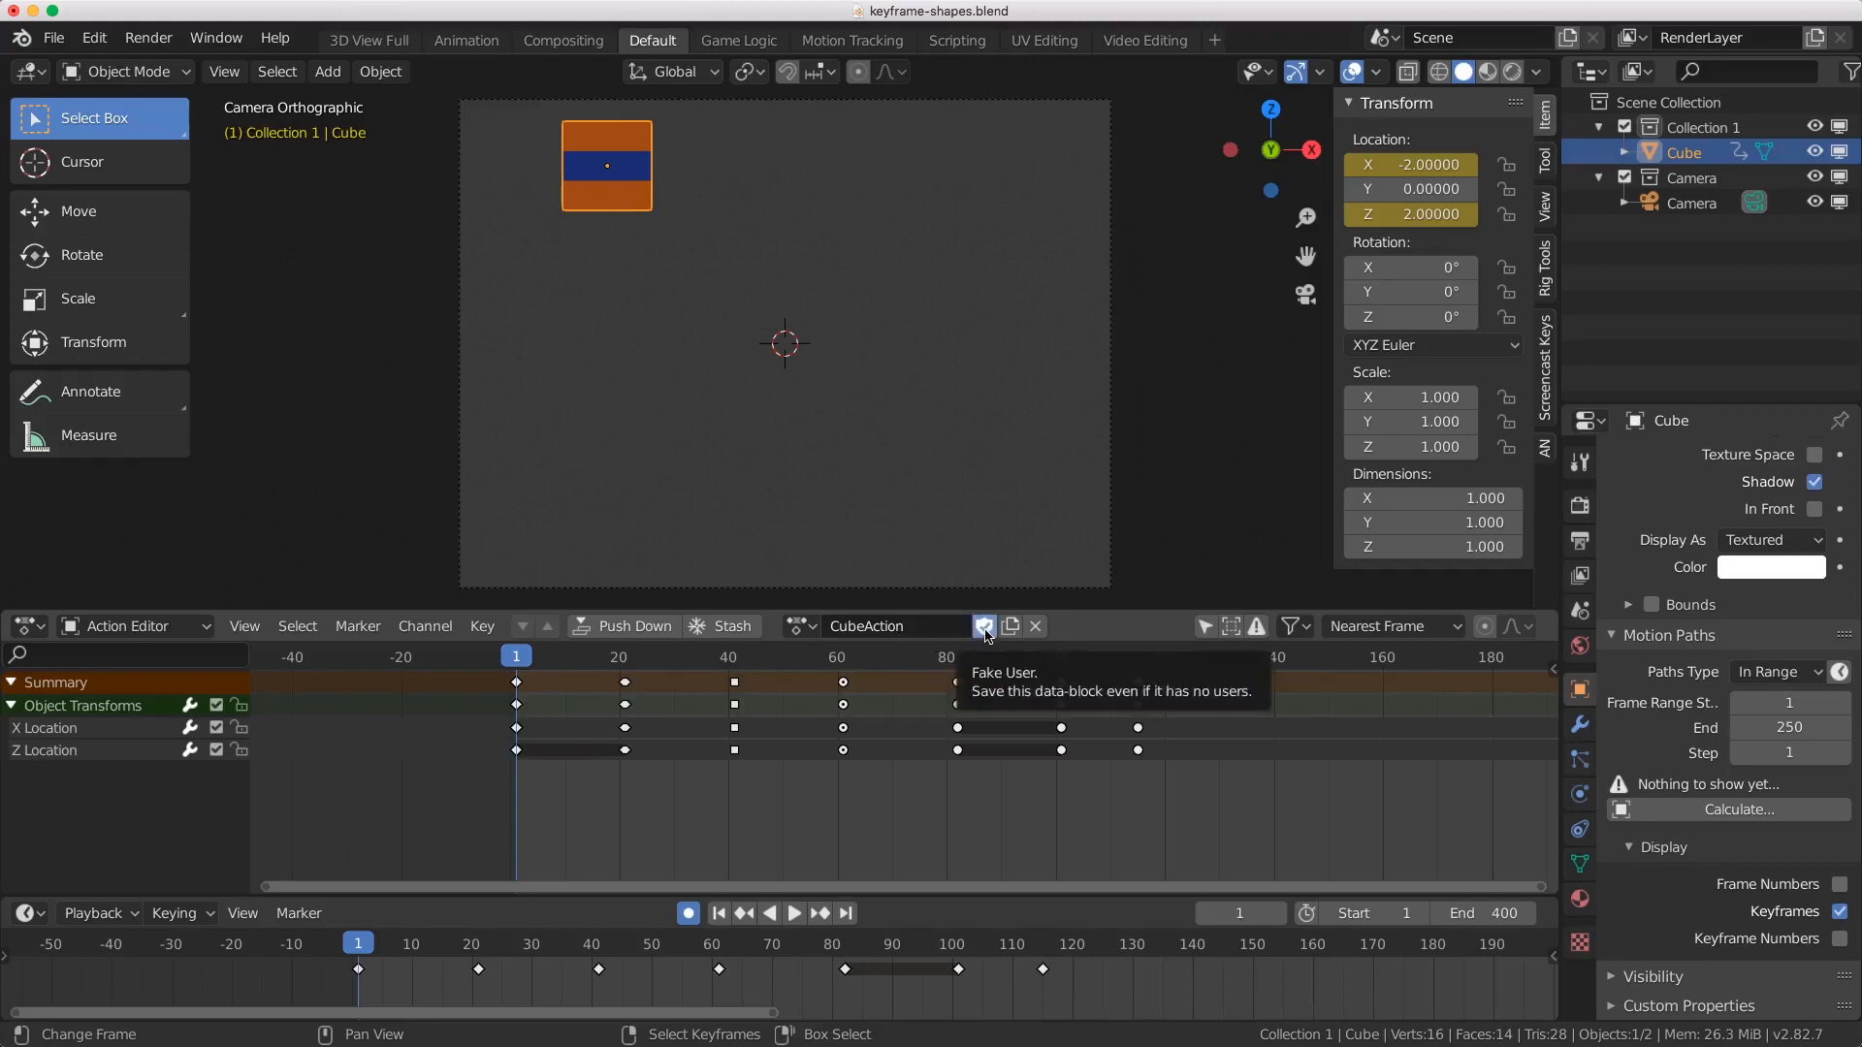
click(1036, 627)
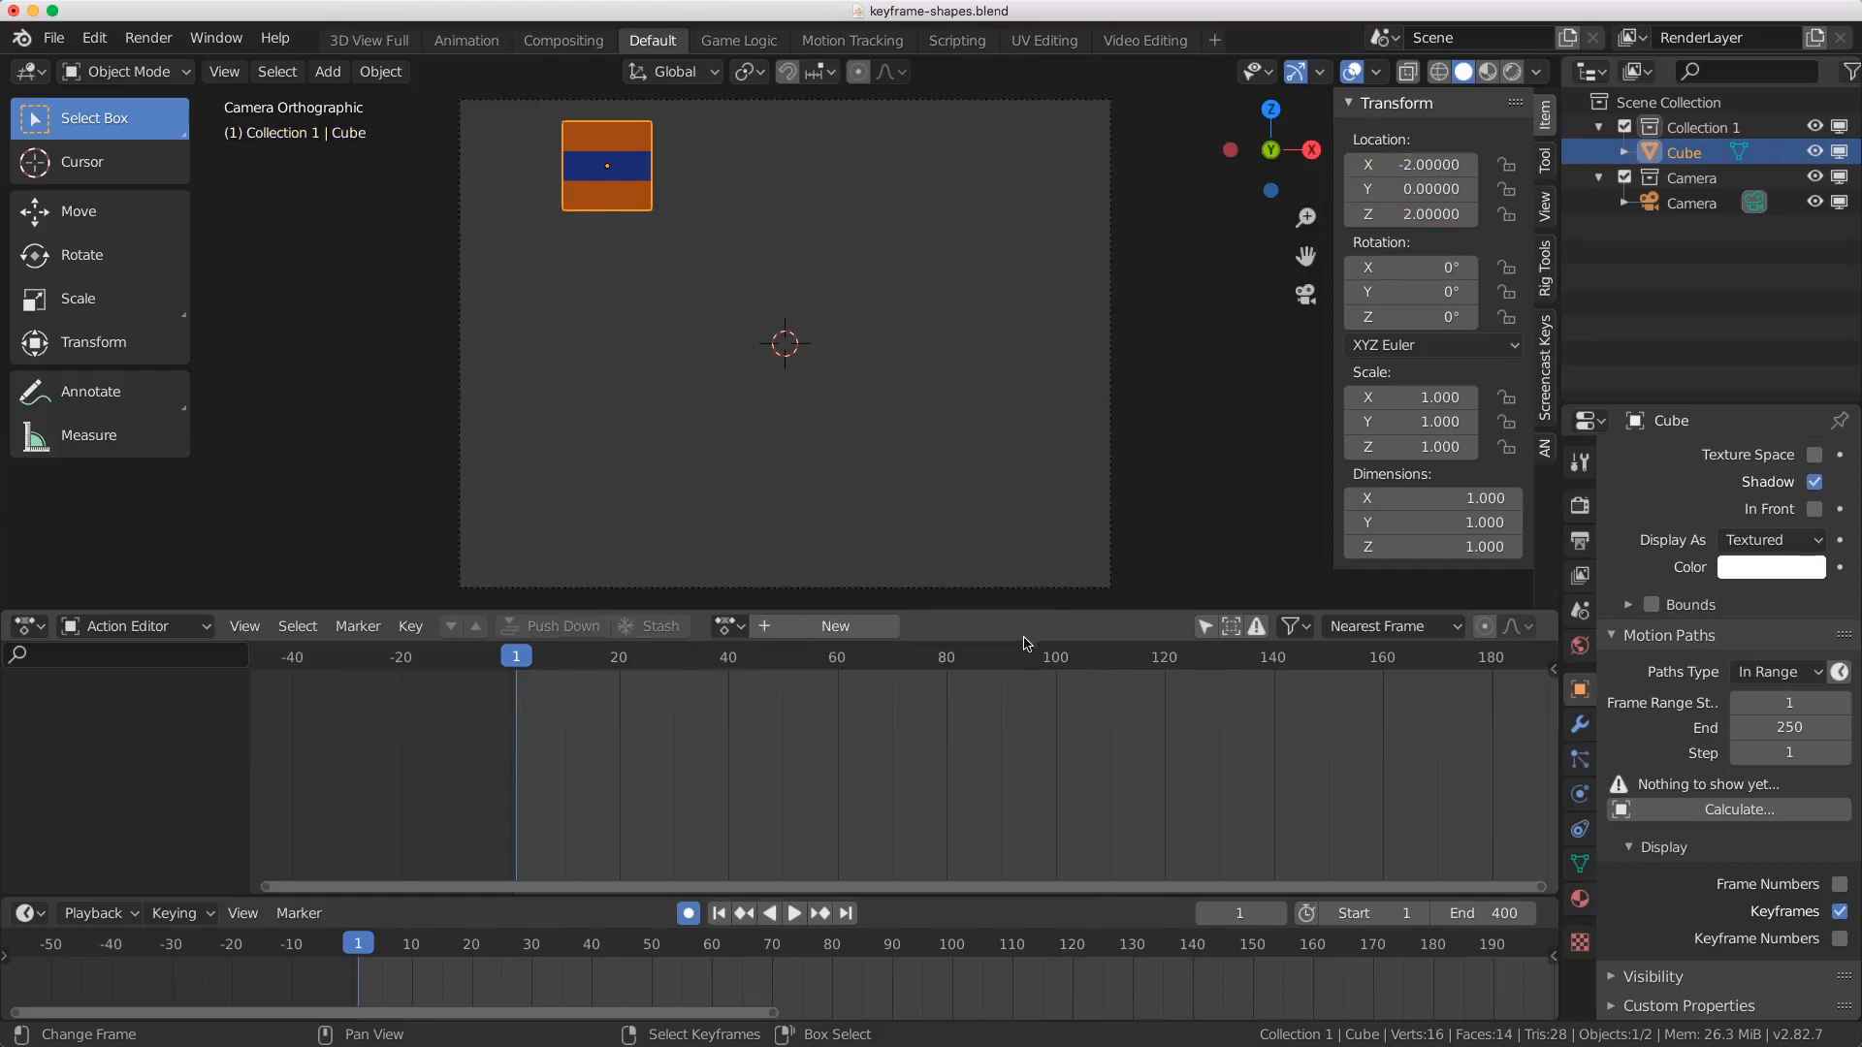
click(728, 626)
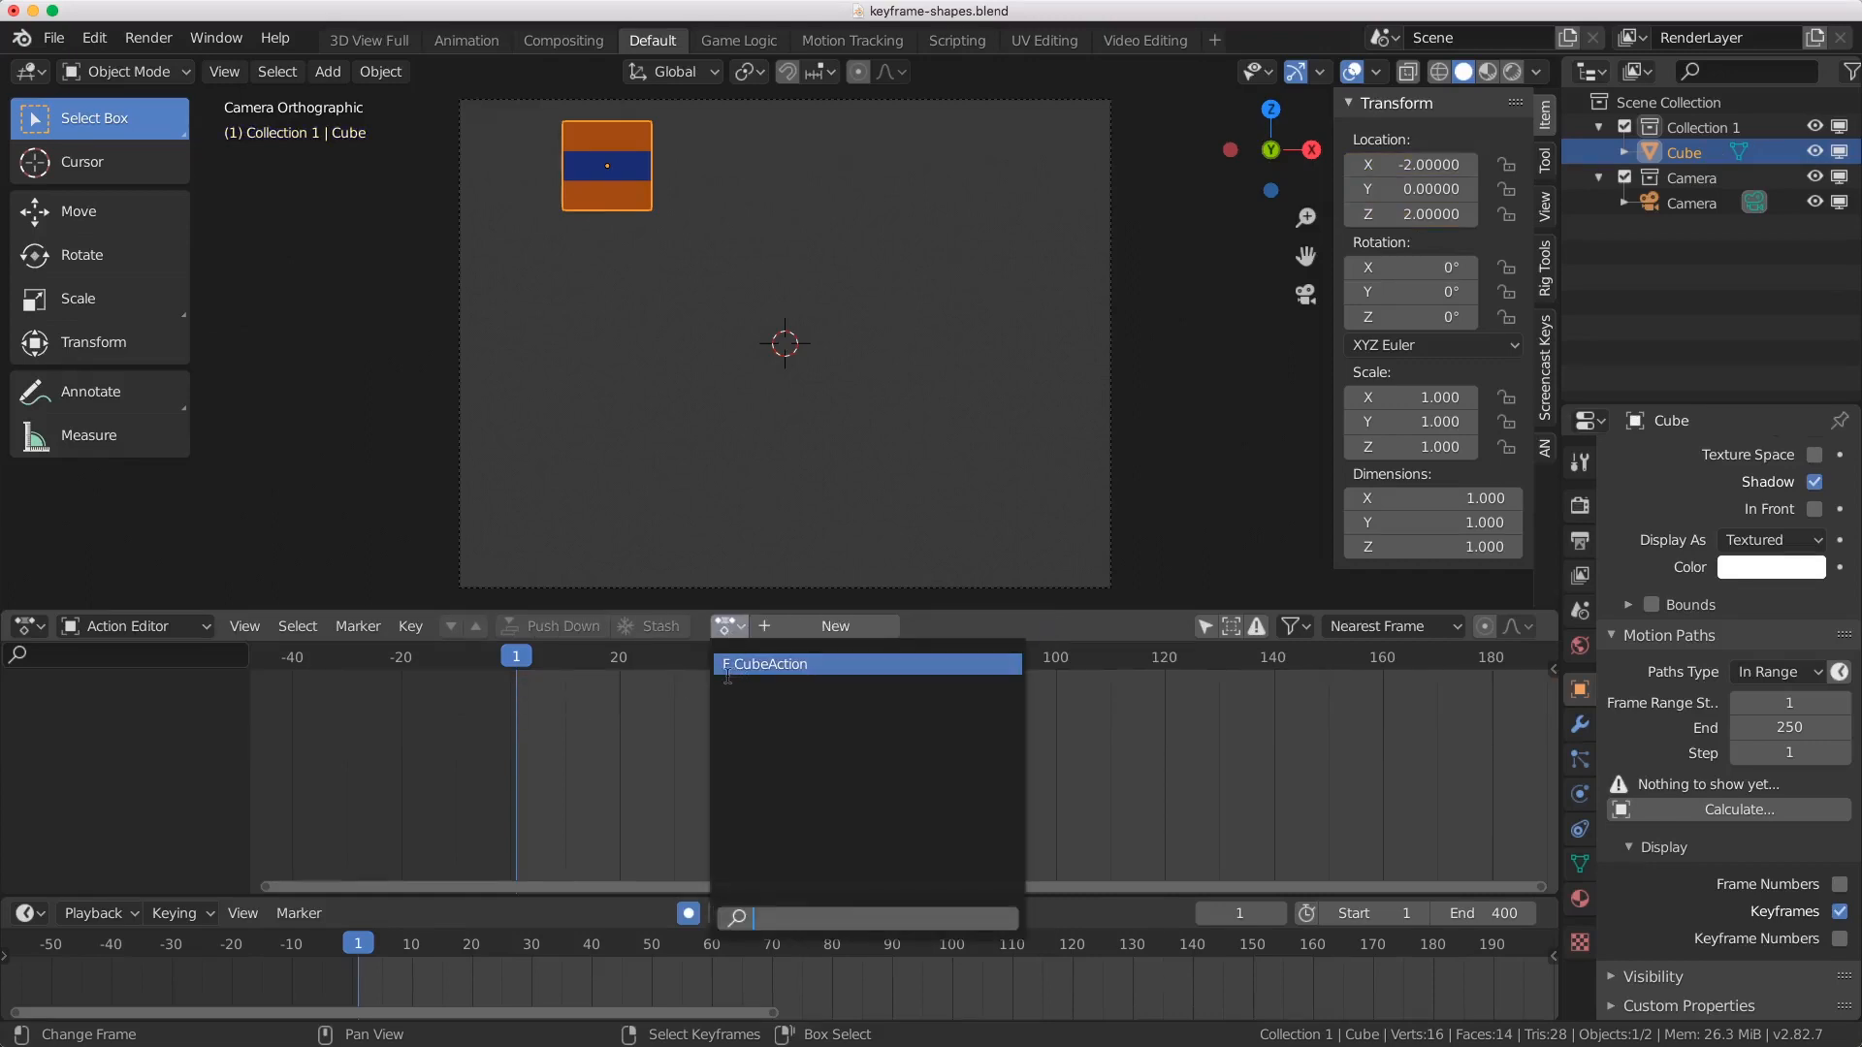
click(792, 666)
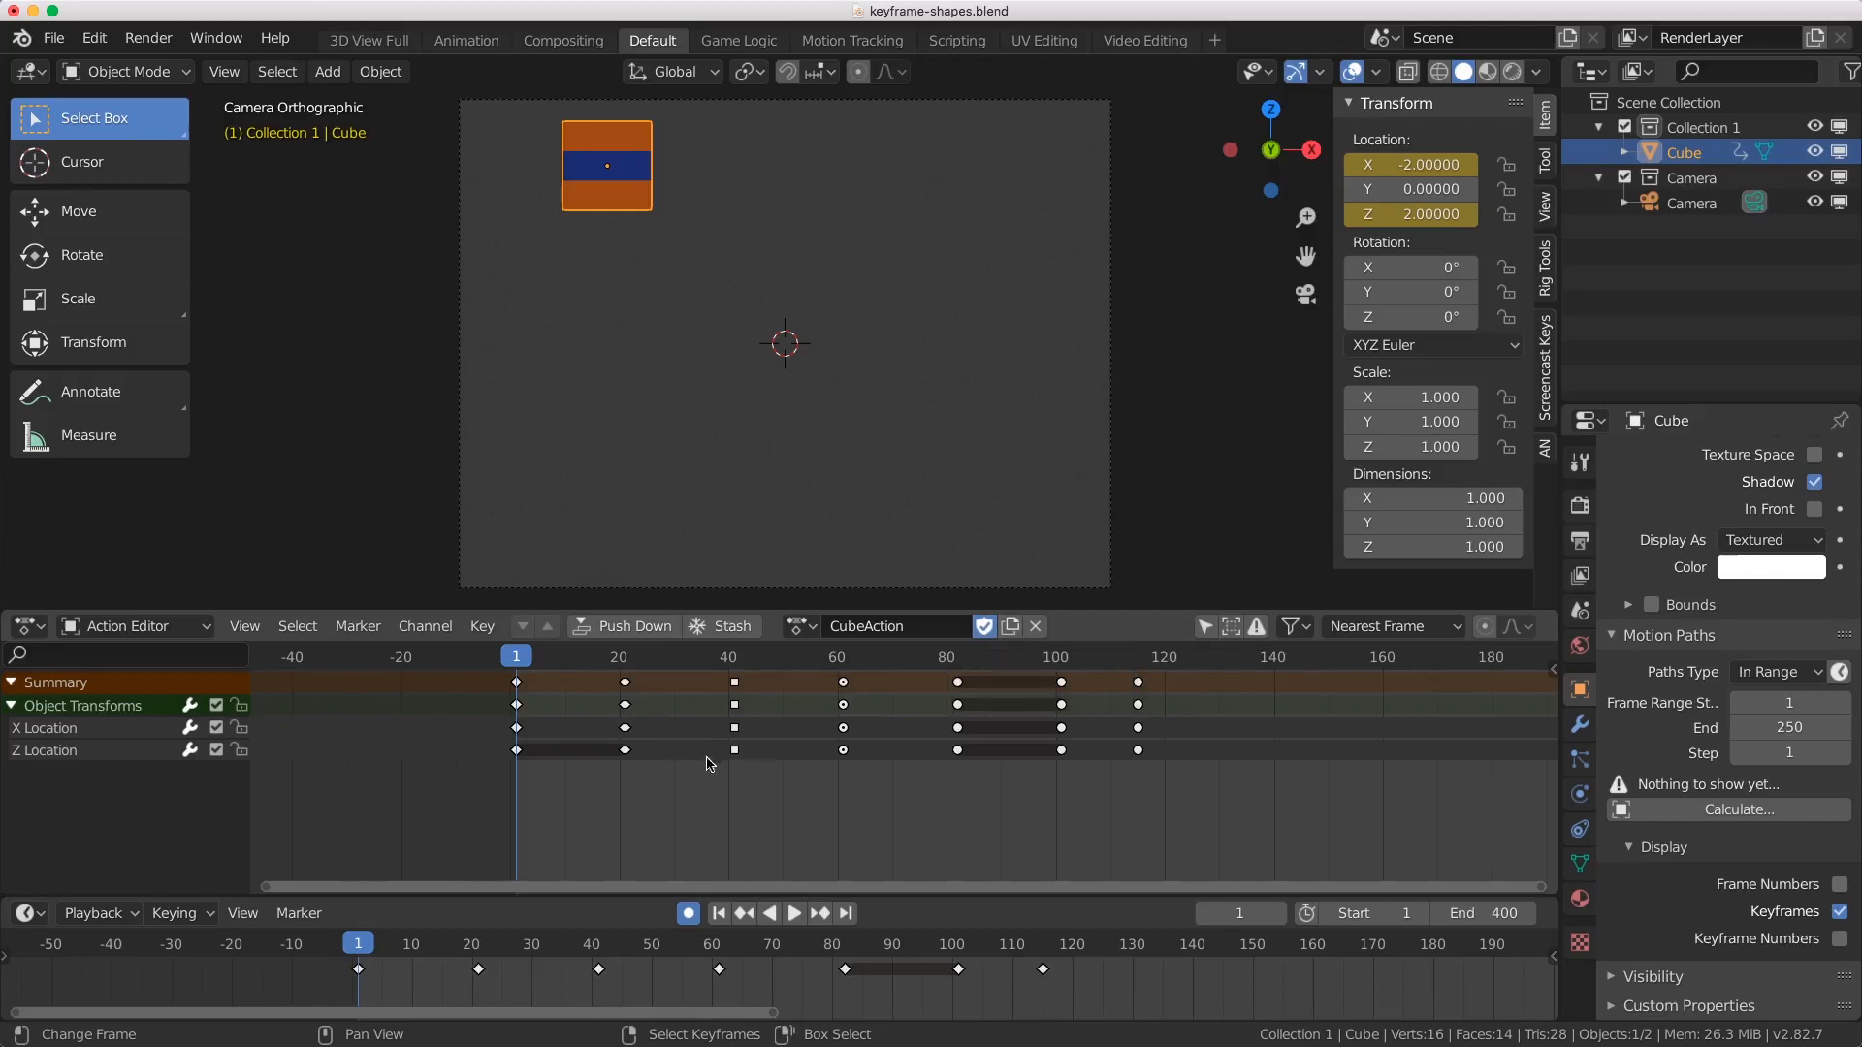
Step: Duplicate CubeAction as a new action and pick the copy from the list of available actions
click(1010, 625)
click(810, 626)
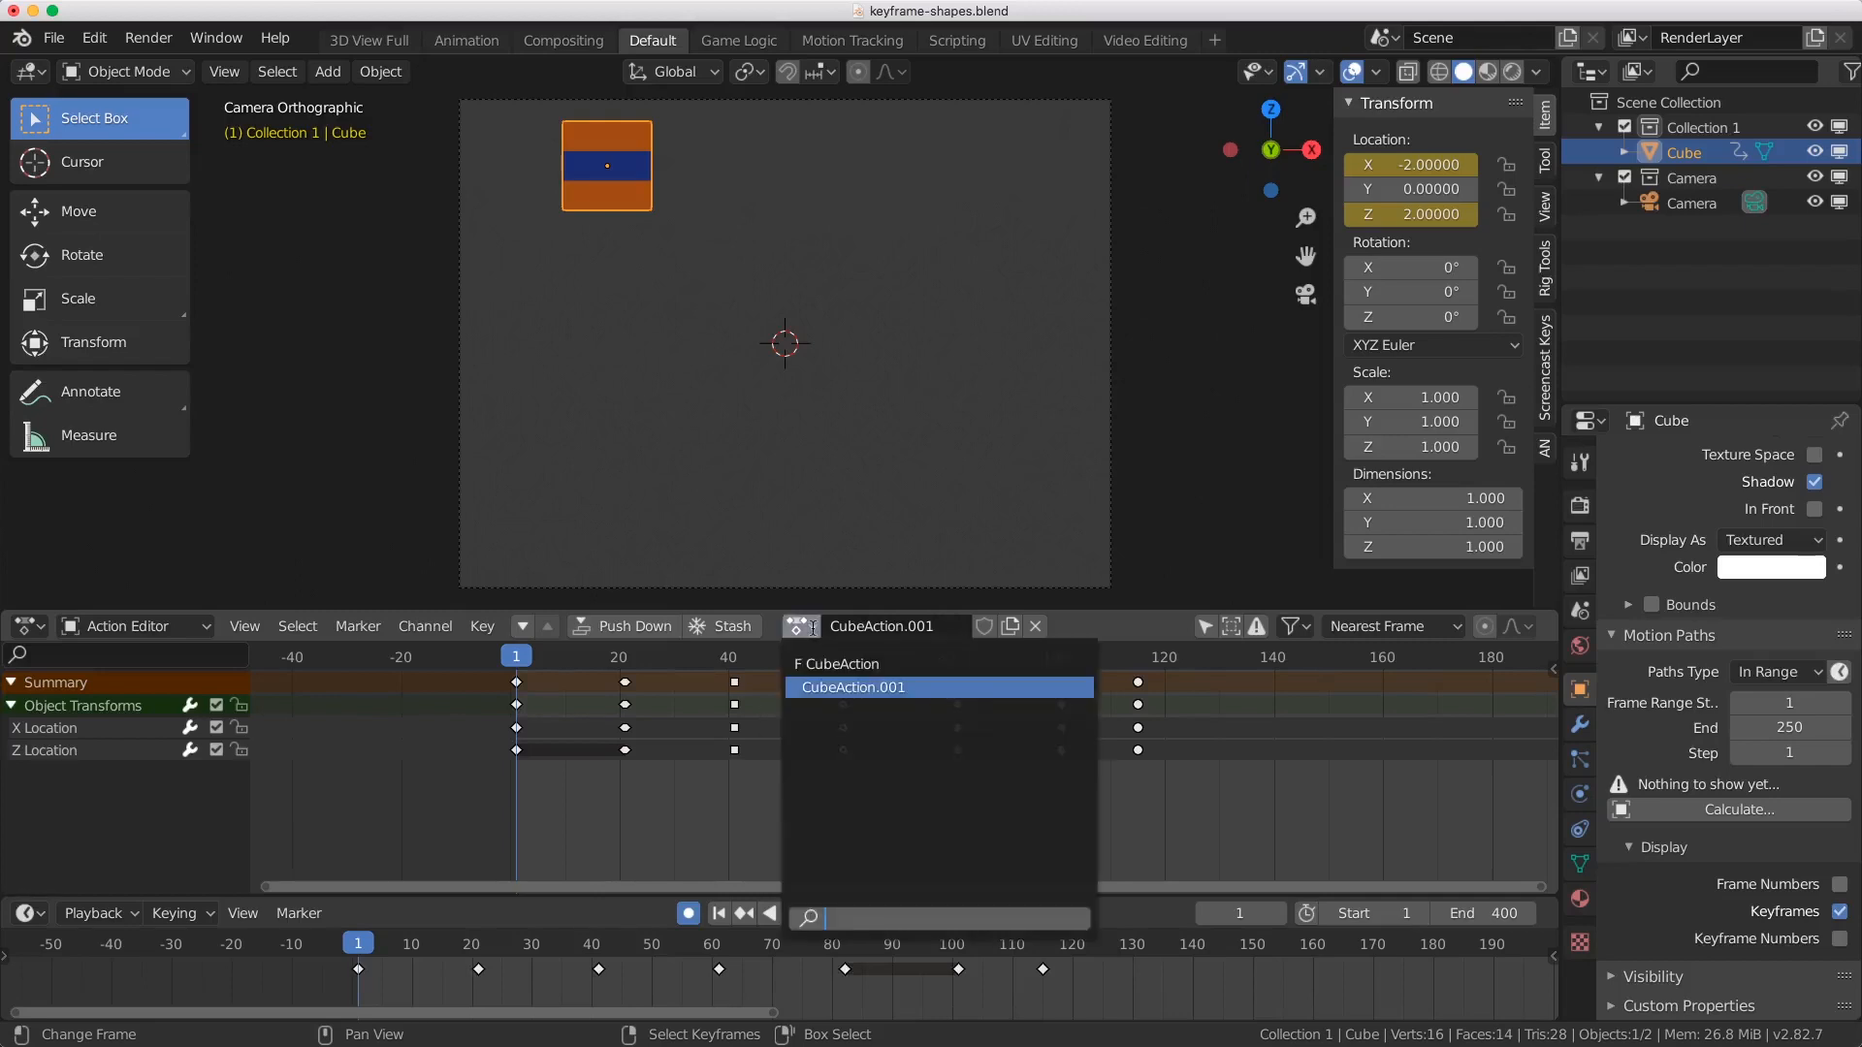
click(863, 686)
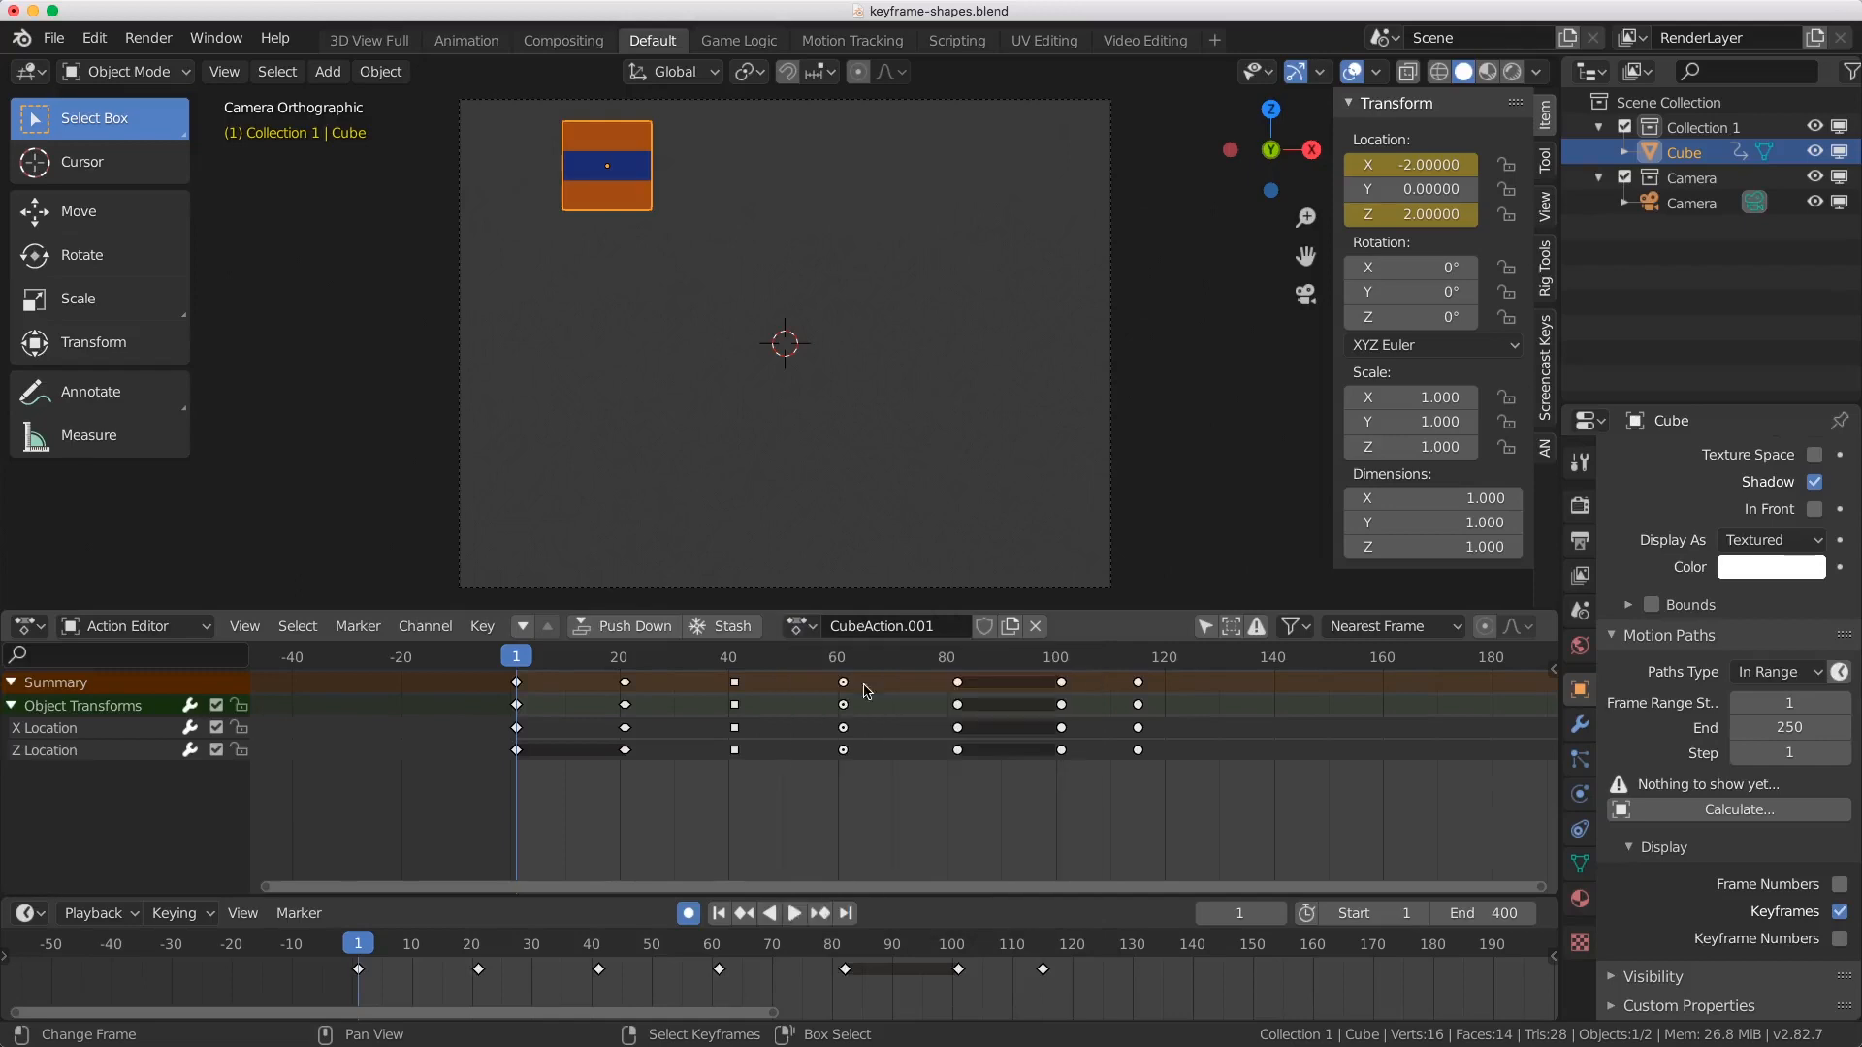
Step: Rename the duplicated action to Cube_copy
click(949, 632)
text(Cude_copy)
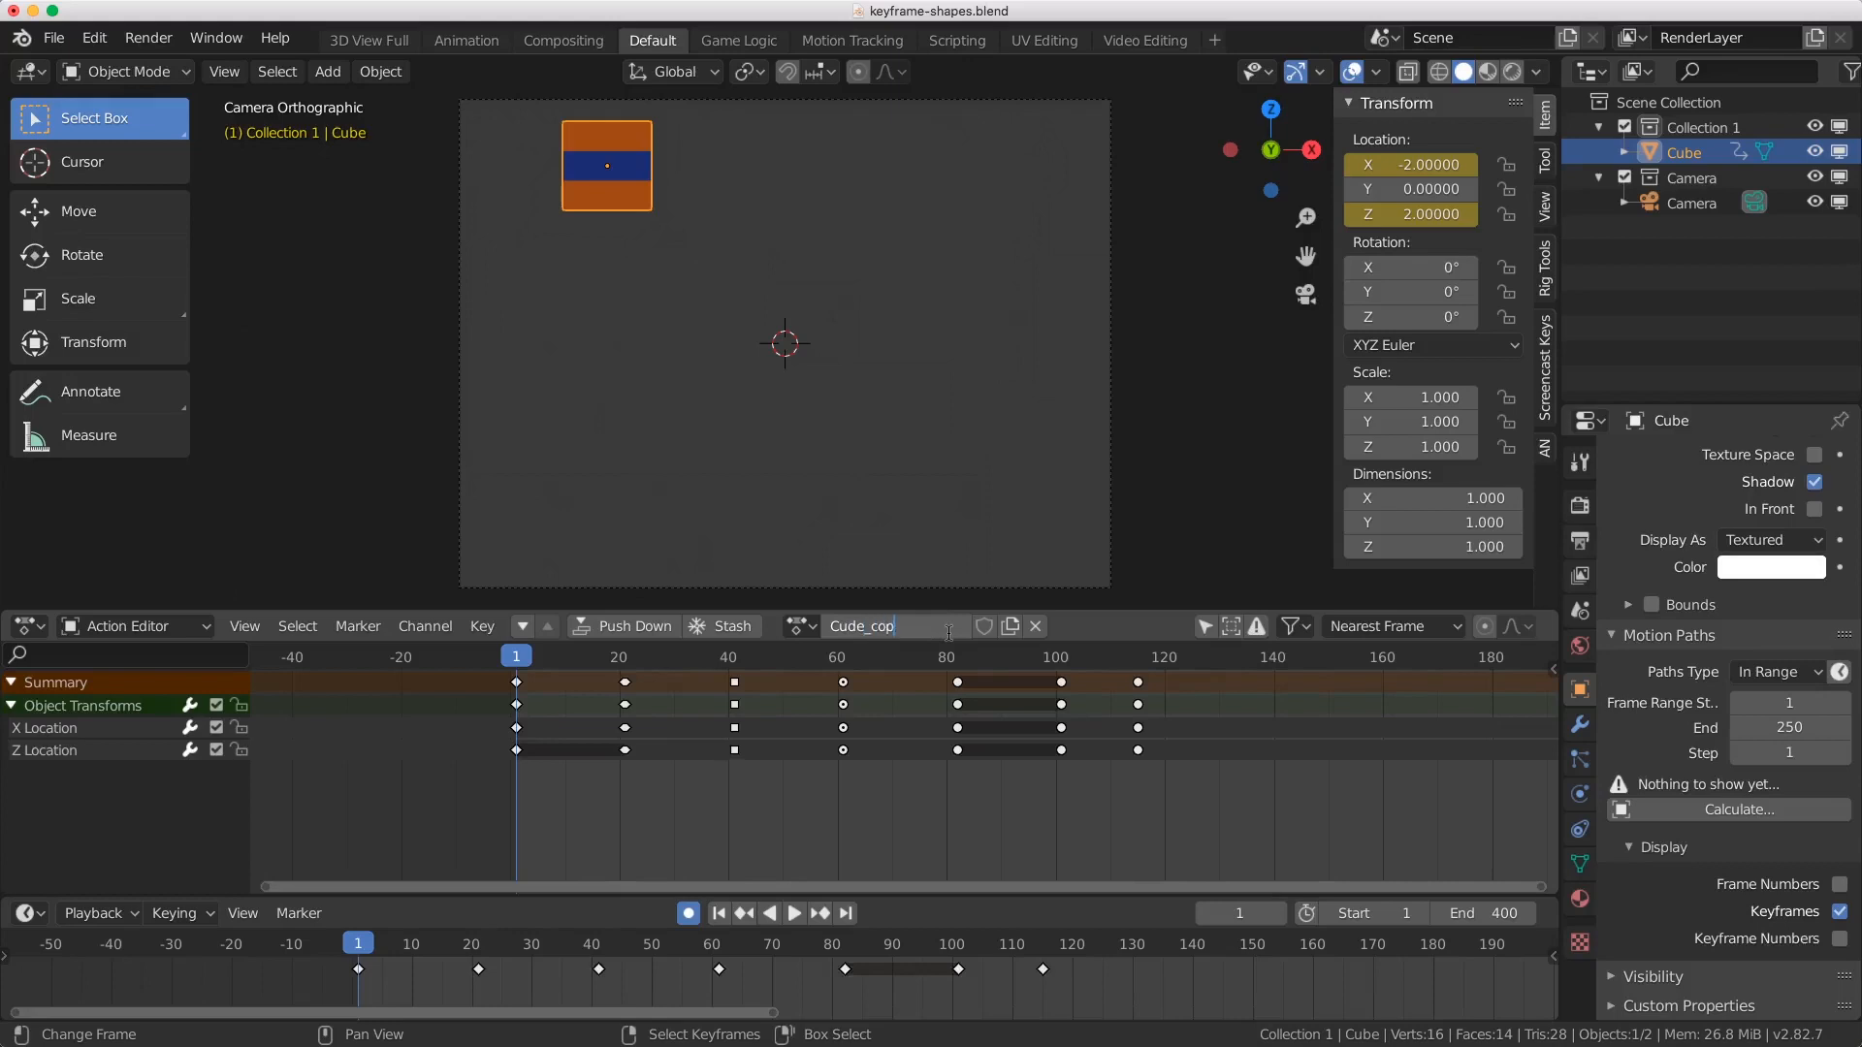
click(859, 628)
key(BackSpace)
text(b)
key(Return)
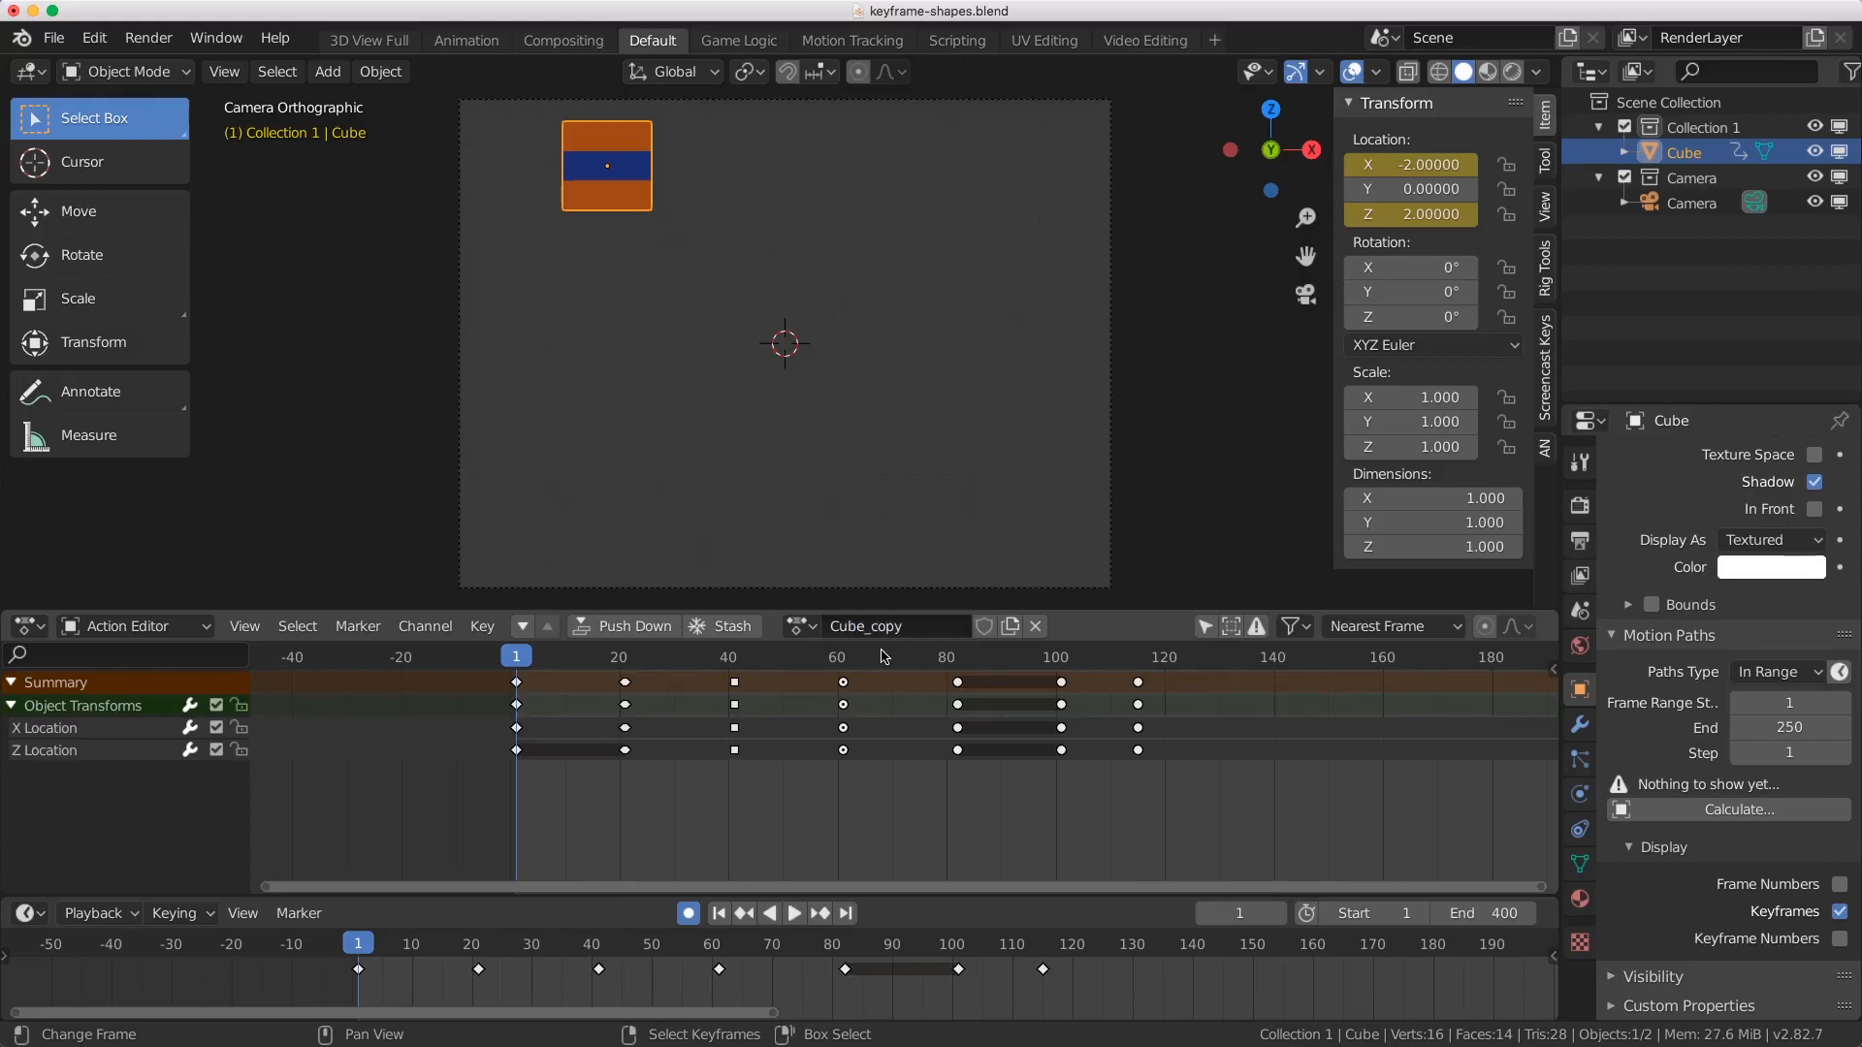
Step: Place the 3D cursor below the cube at about X -2.32, Z -0.36 and add a Monkey mesh there
shift+right_click(578, 375)
key(shift+a)
mouse_move(660, 469)
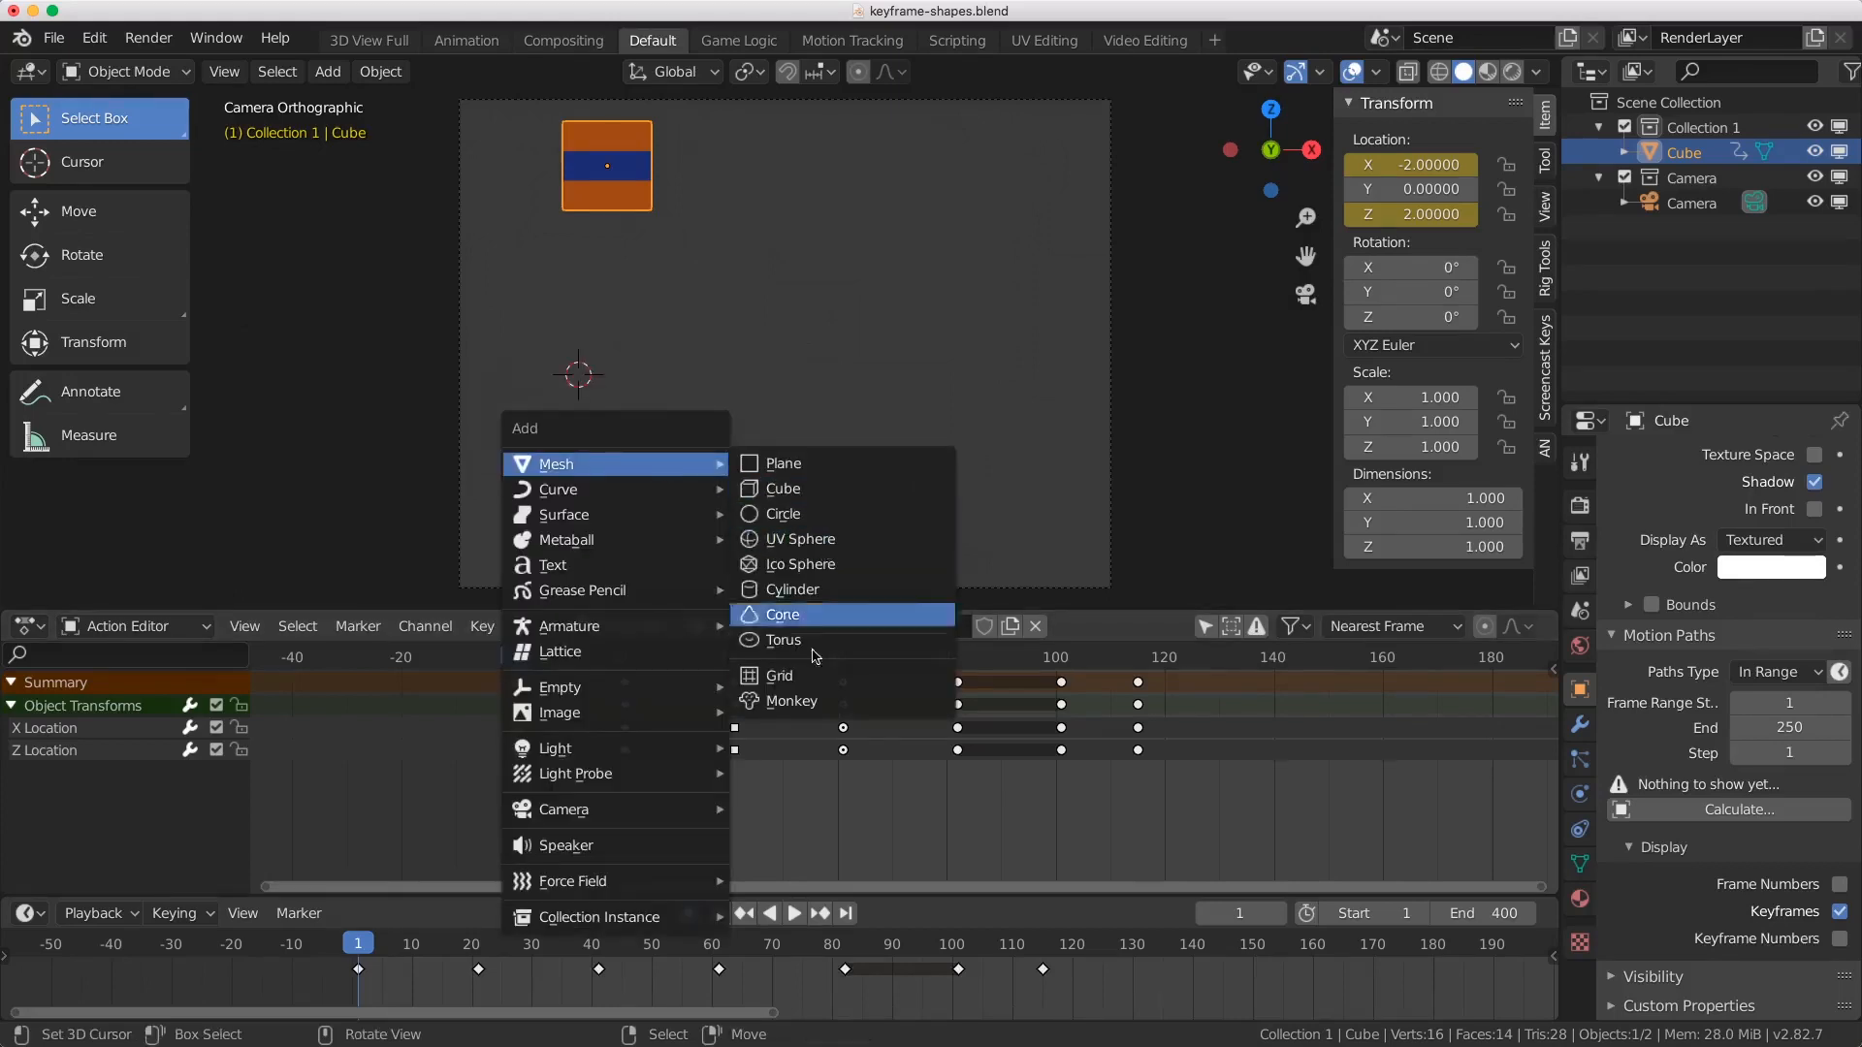
click(805, 701)
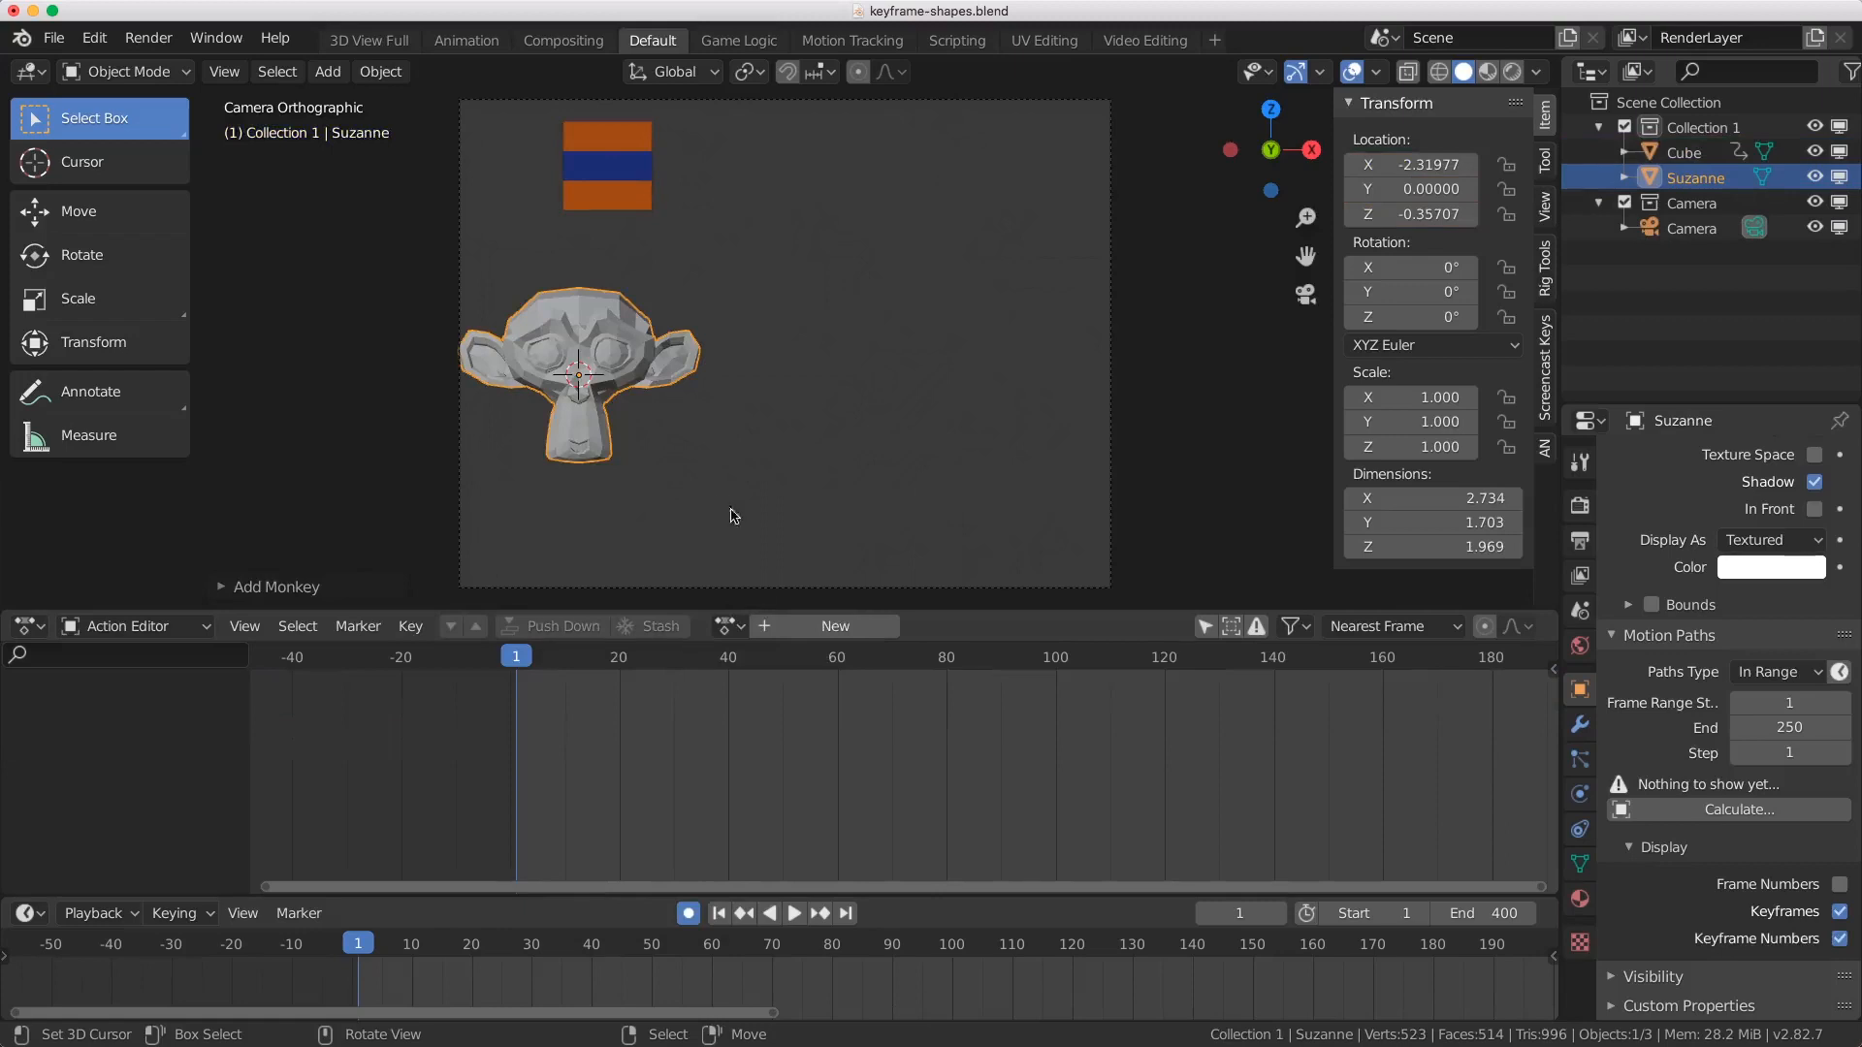
Step: Assign the Cube_copy action to the monkey and make it a single-user copy
click(743, 629)
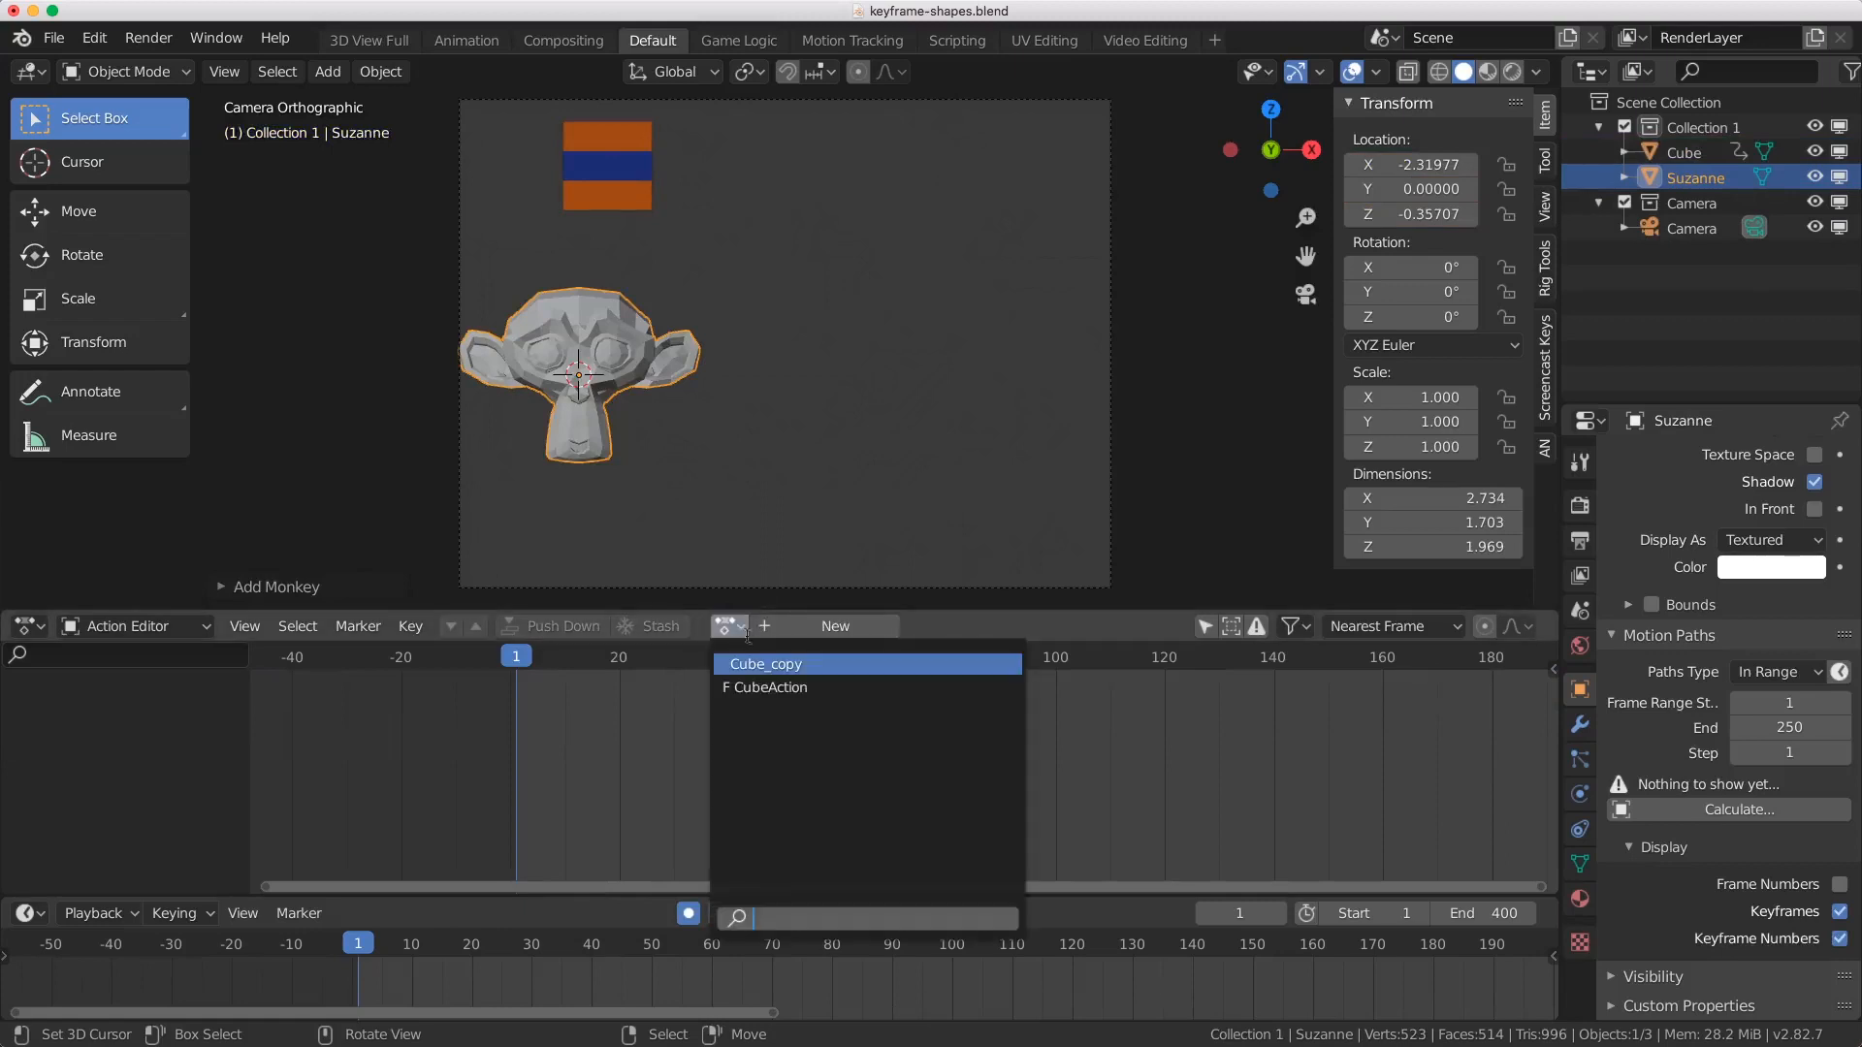
click(810, 665)
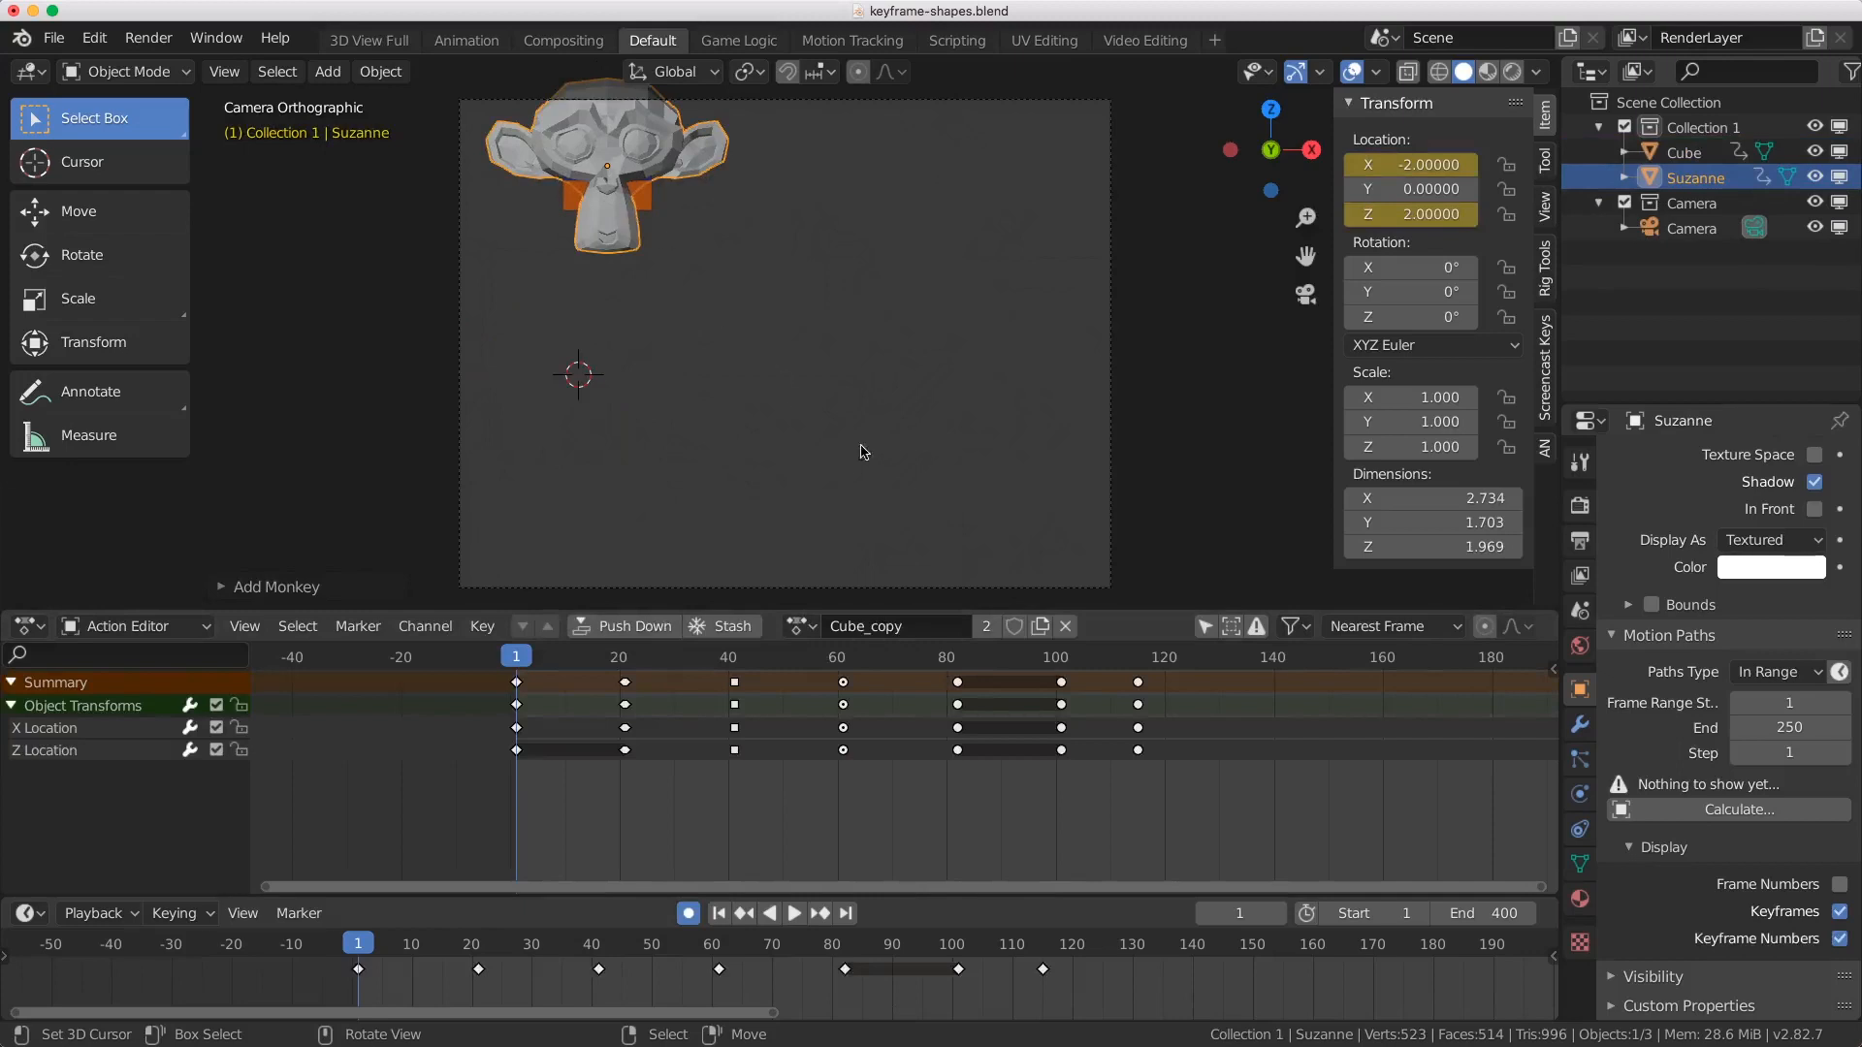
click(987, 631)
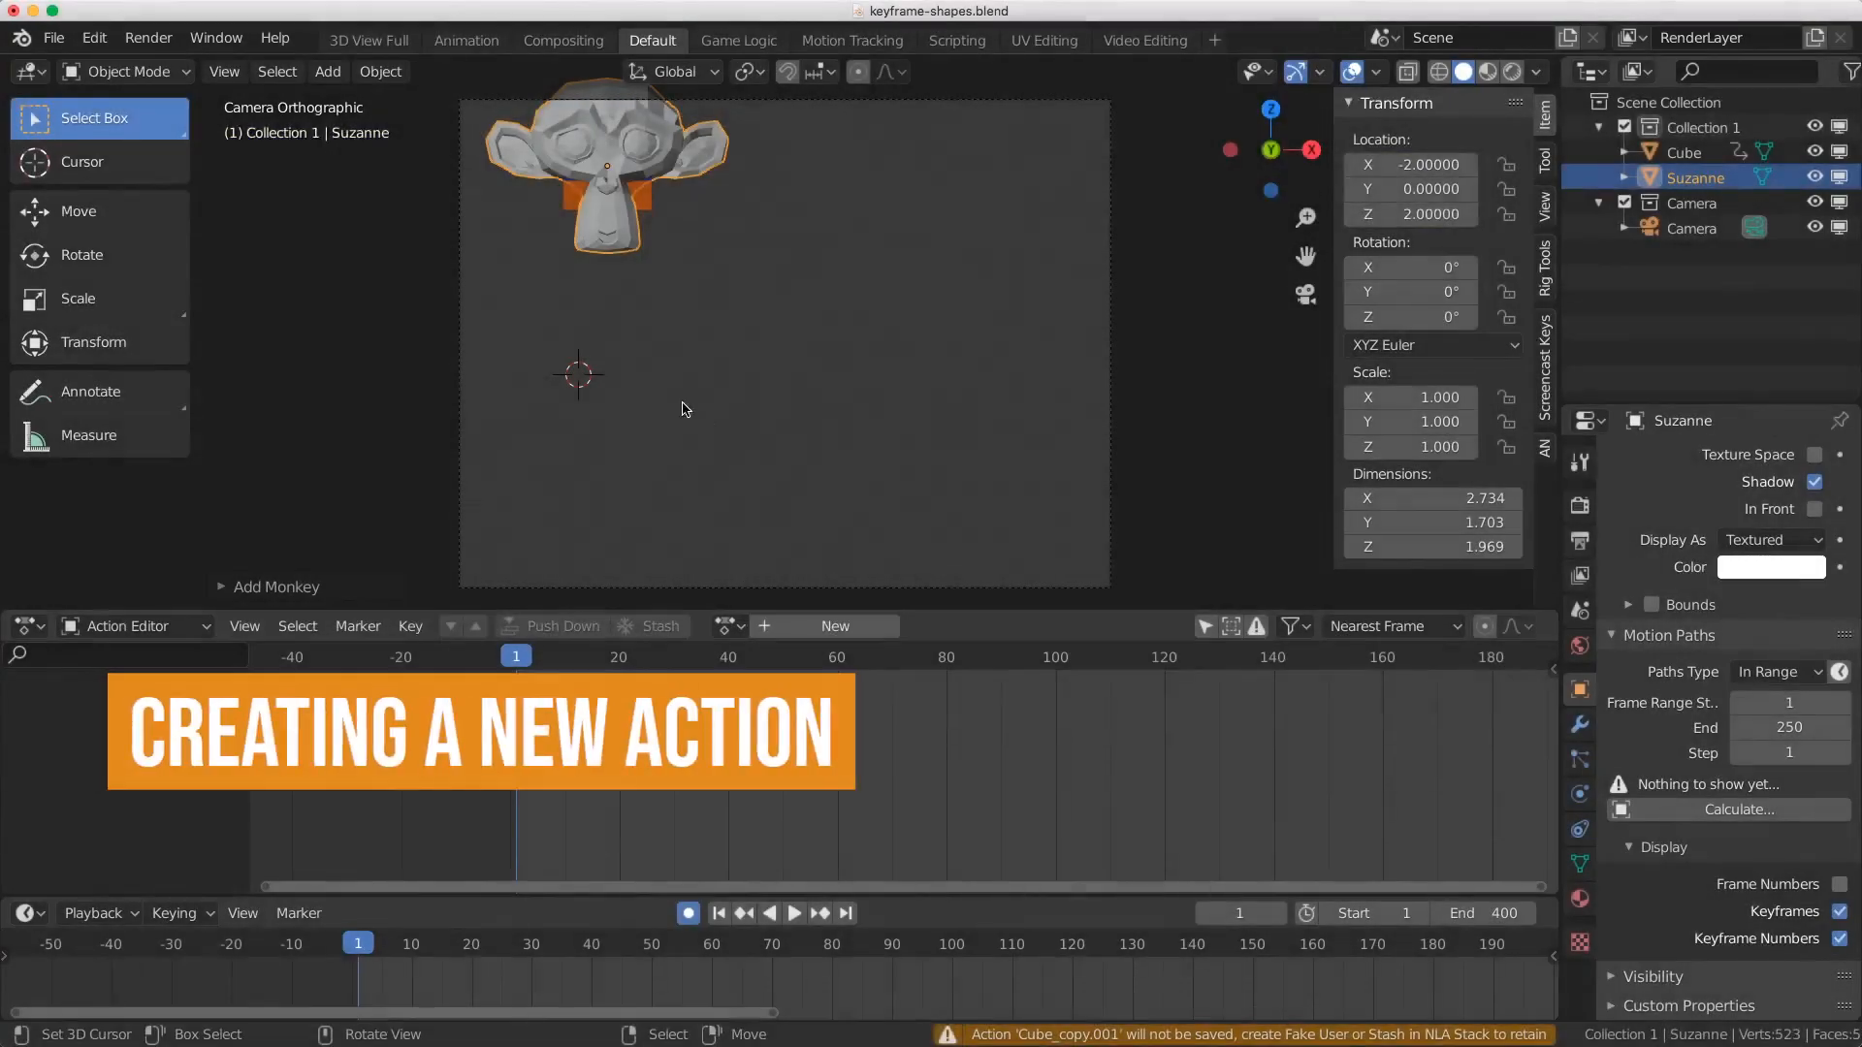
Step: Create a new blank action for the monkey and undo it
click(862, 628)
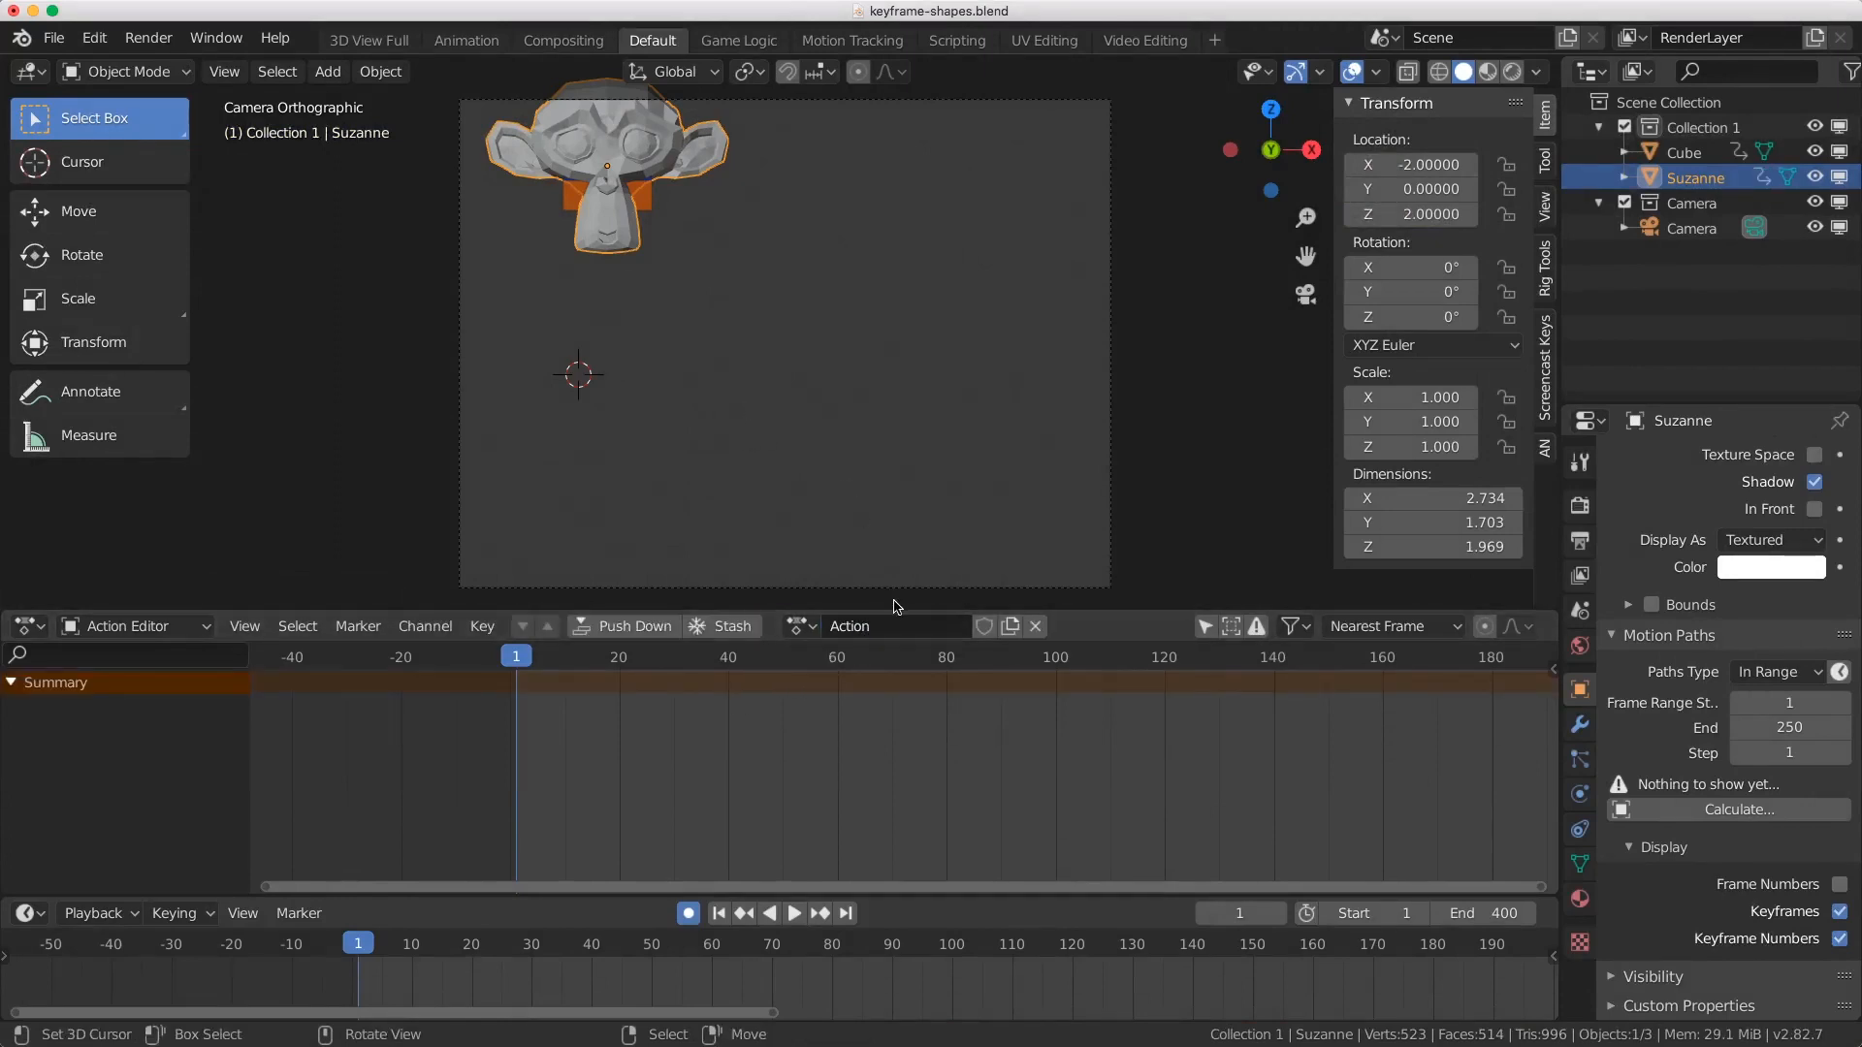
key(ctrl+z)
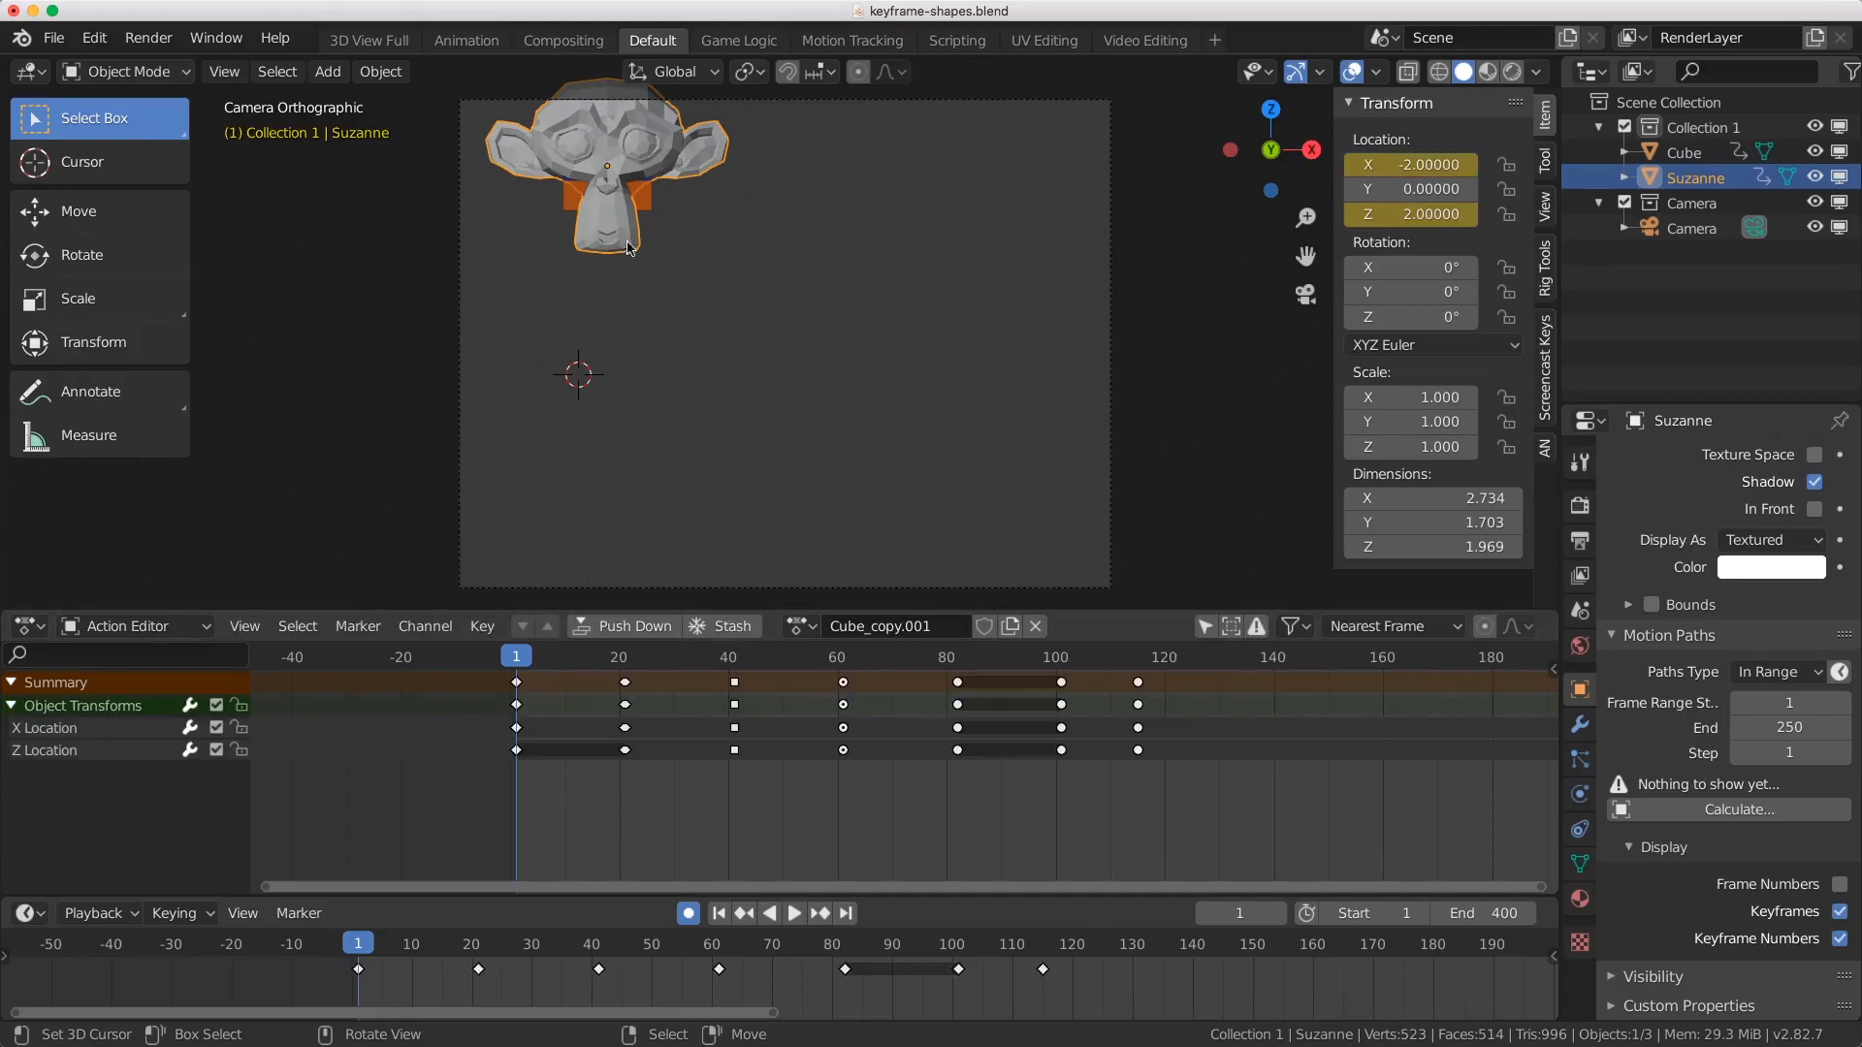
Step: Unlink the monkey's current action, move it to about X 0.33, Z -0.24, and insert a location keyframe at frame 1
click(1036, 626)
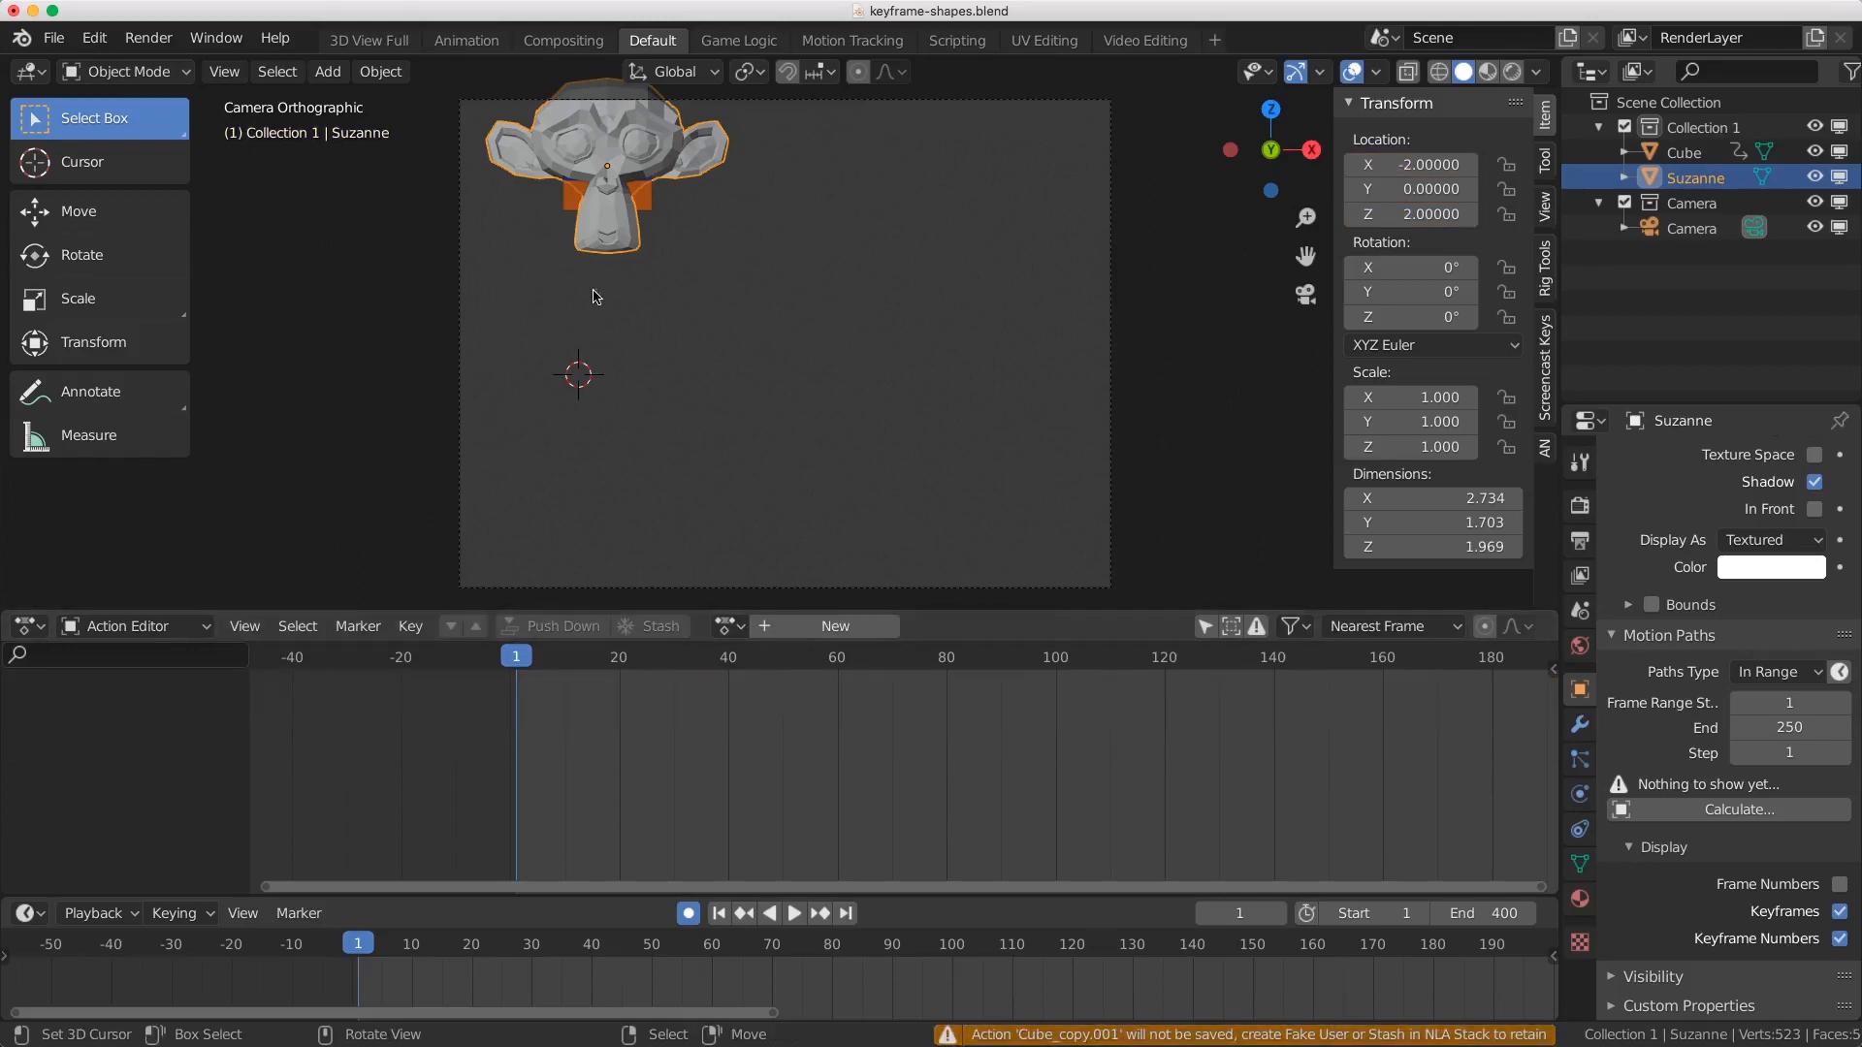
key(g)
click(909, 491)
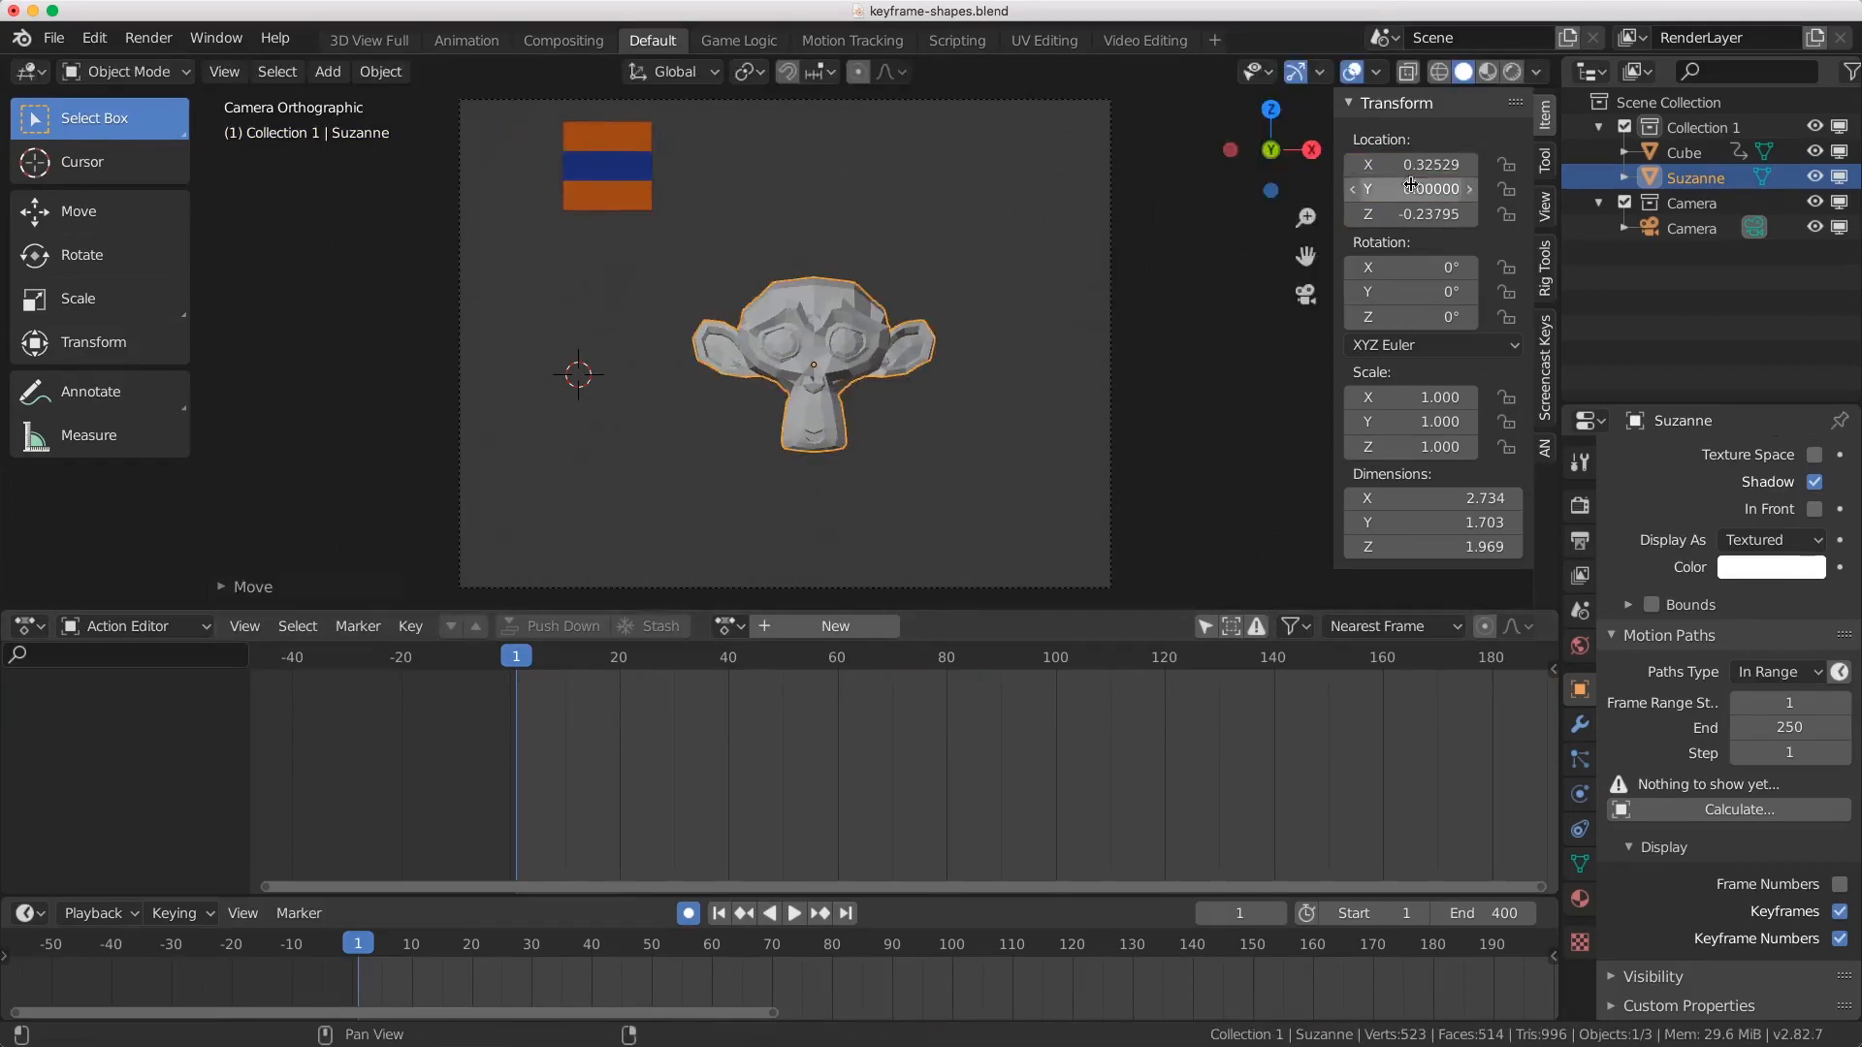
key(i)
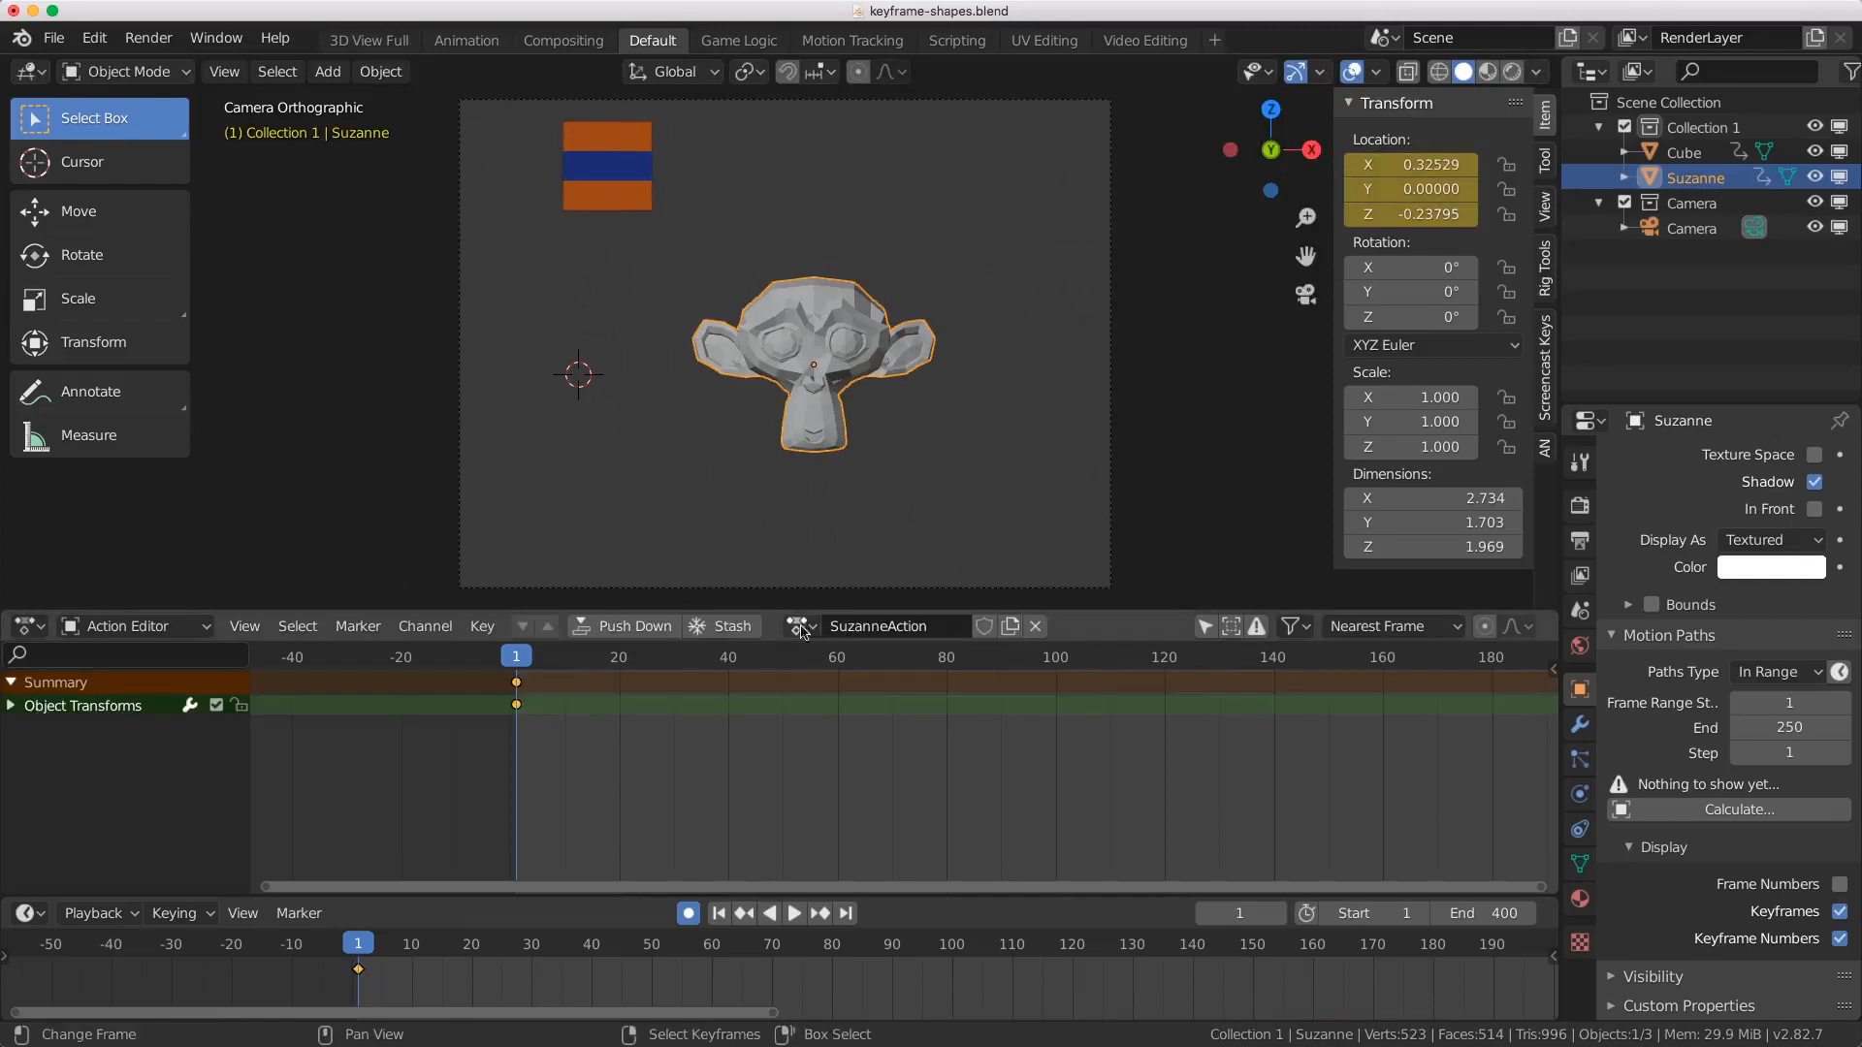
click(891, 627)
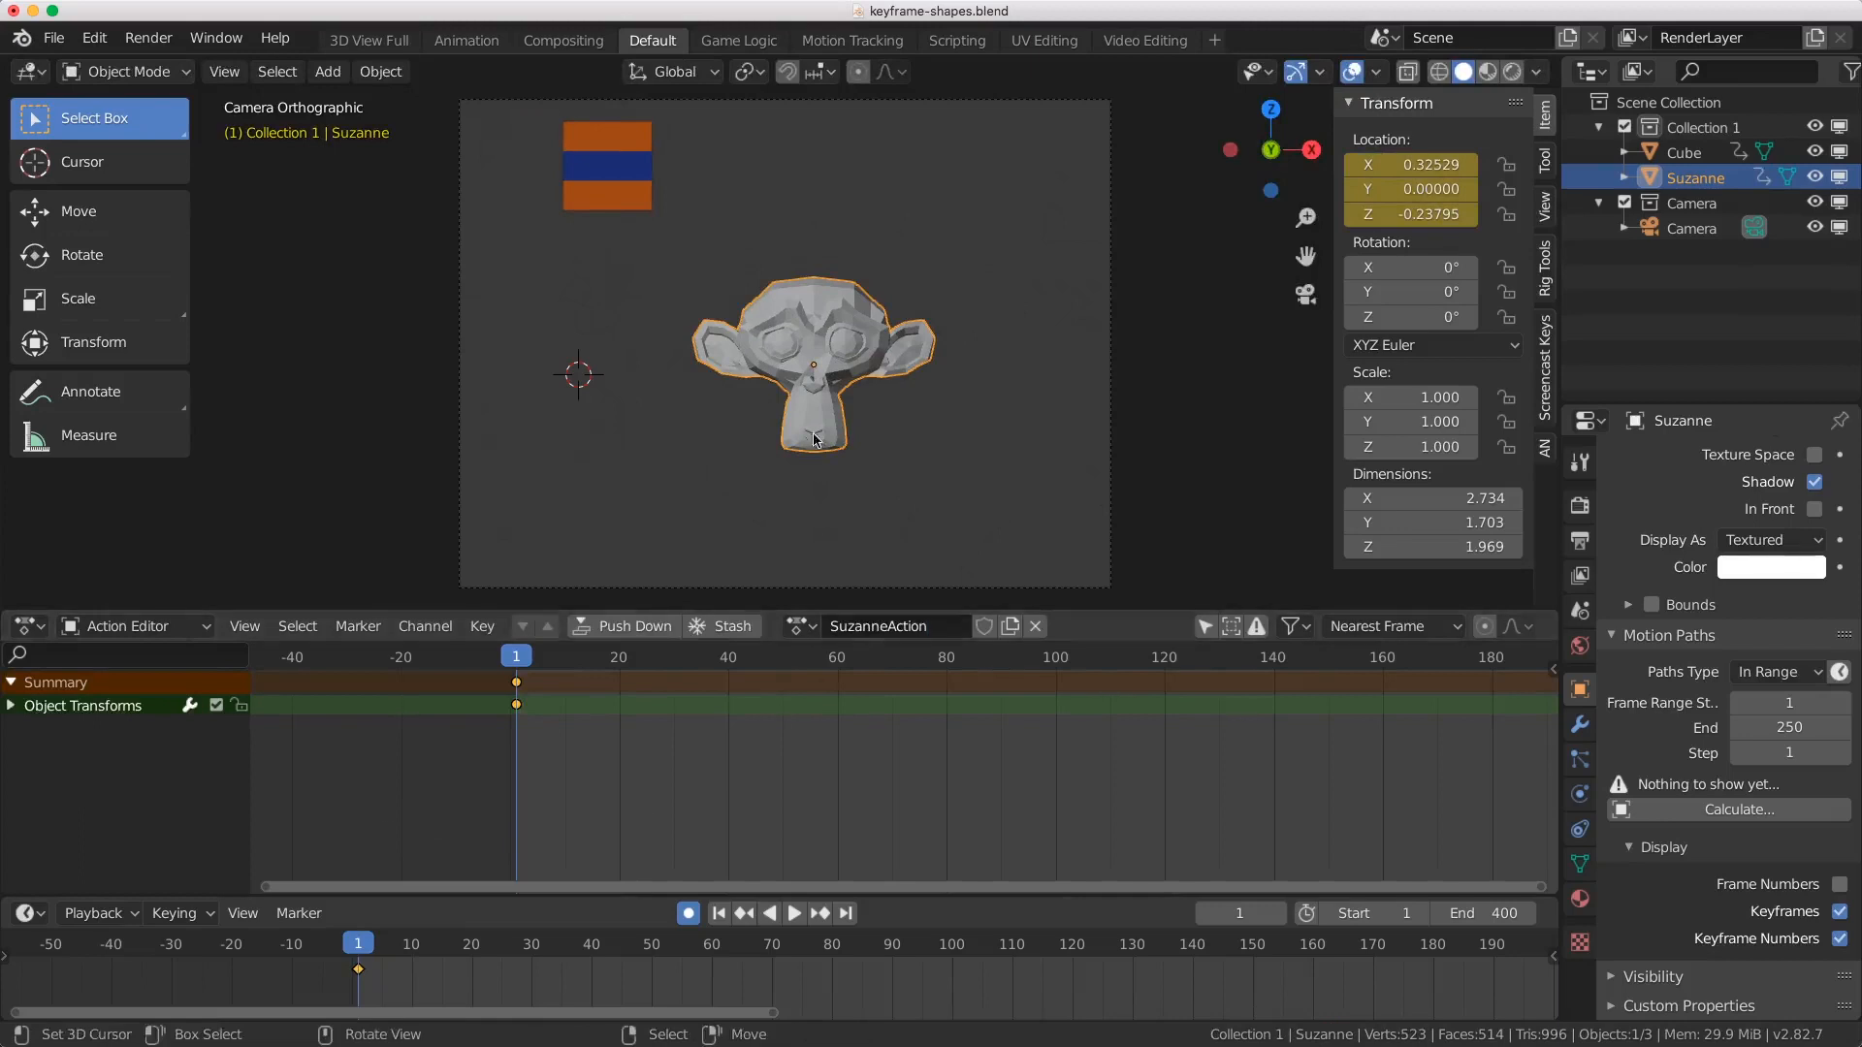
Step: Go to frame 23, move the monkey with auto keying active, and scrub through the resulting motion
click(635, 740)
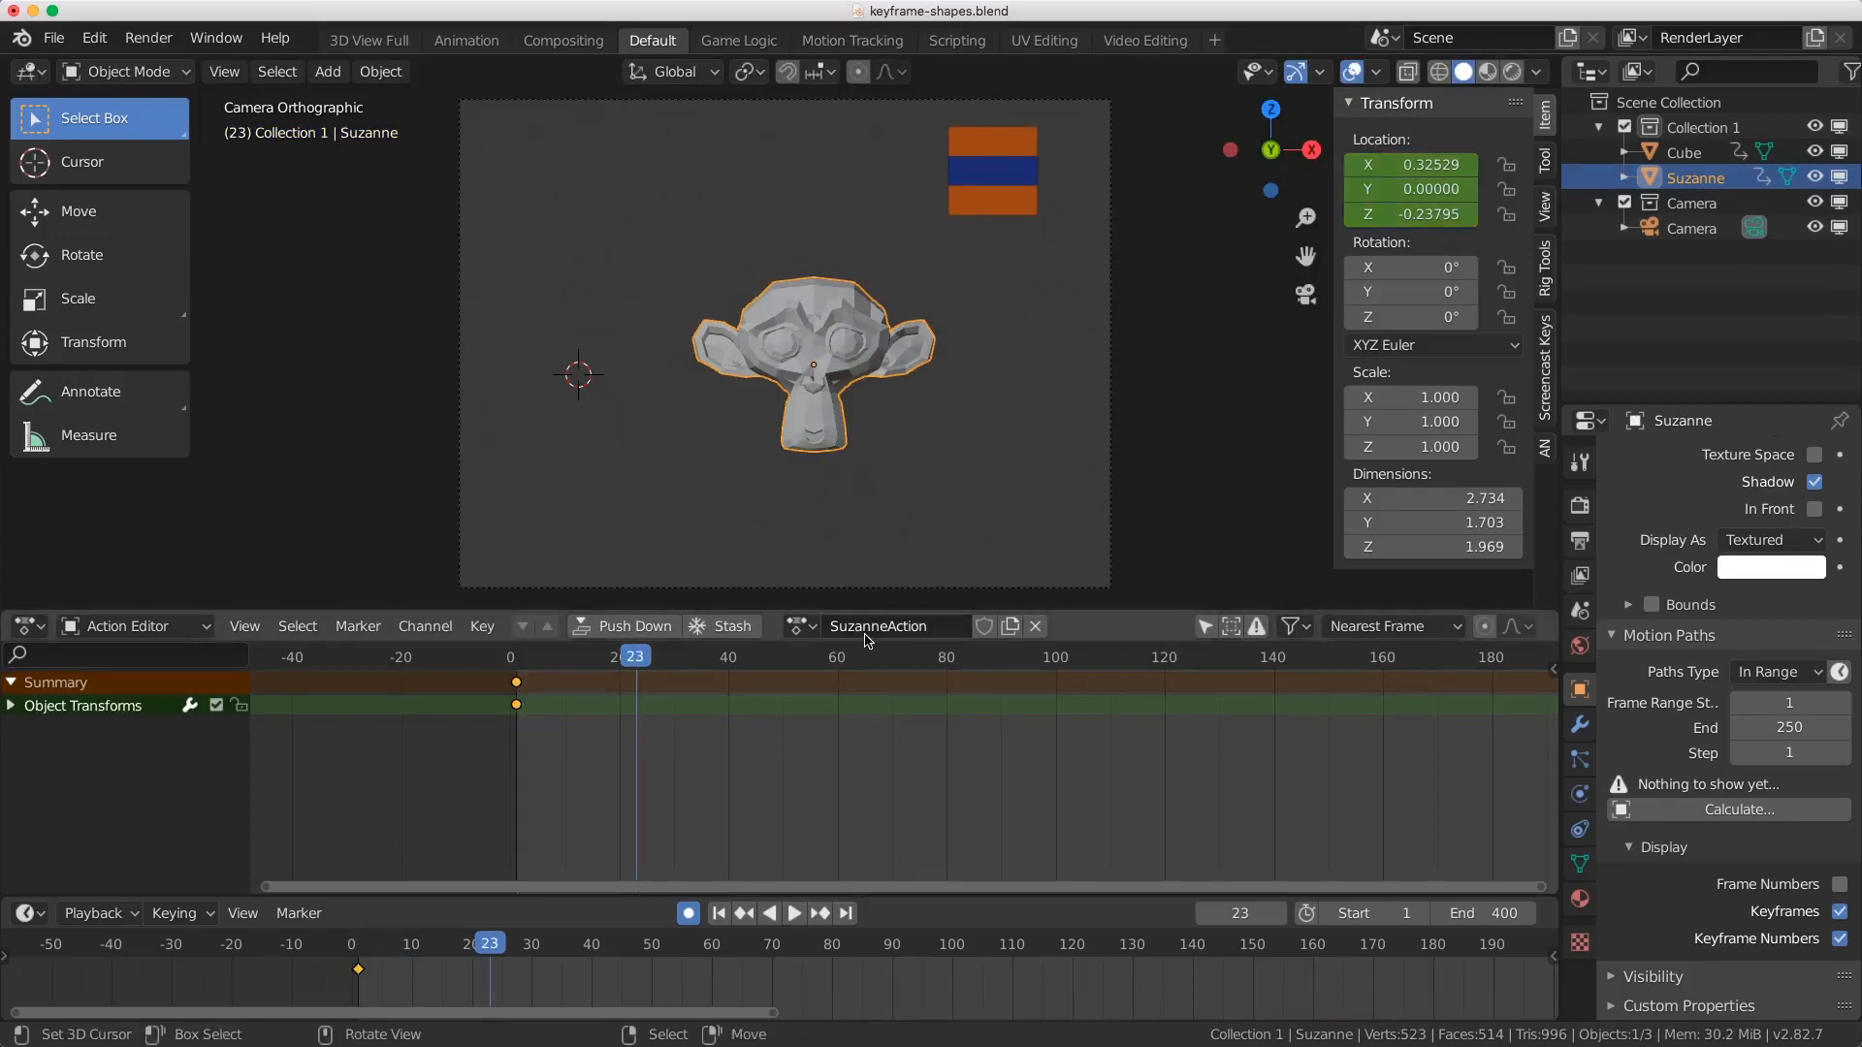
key(g)
click(657, 556)
drag(555, 753, 636, 752)
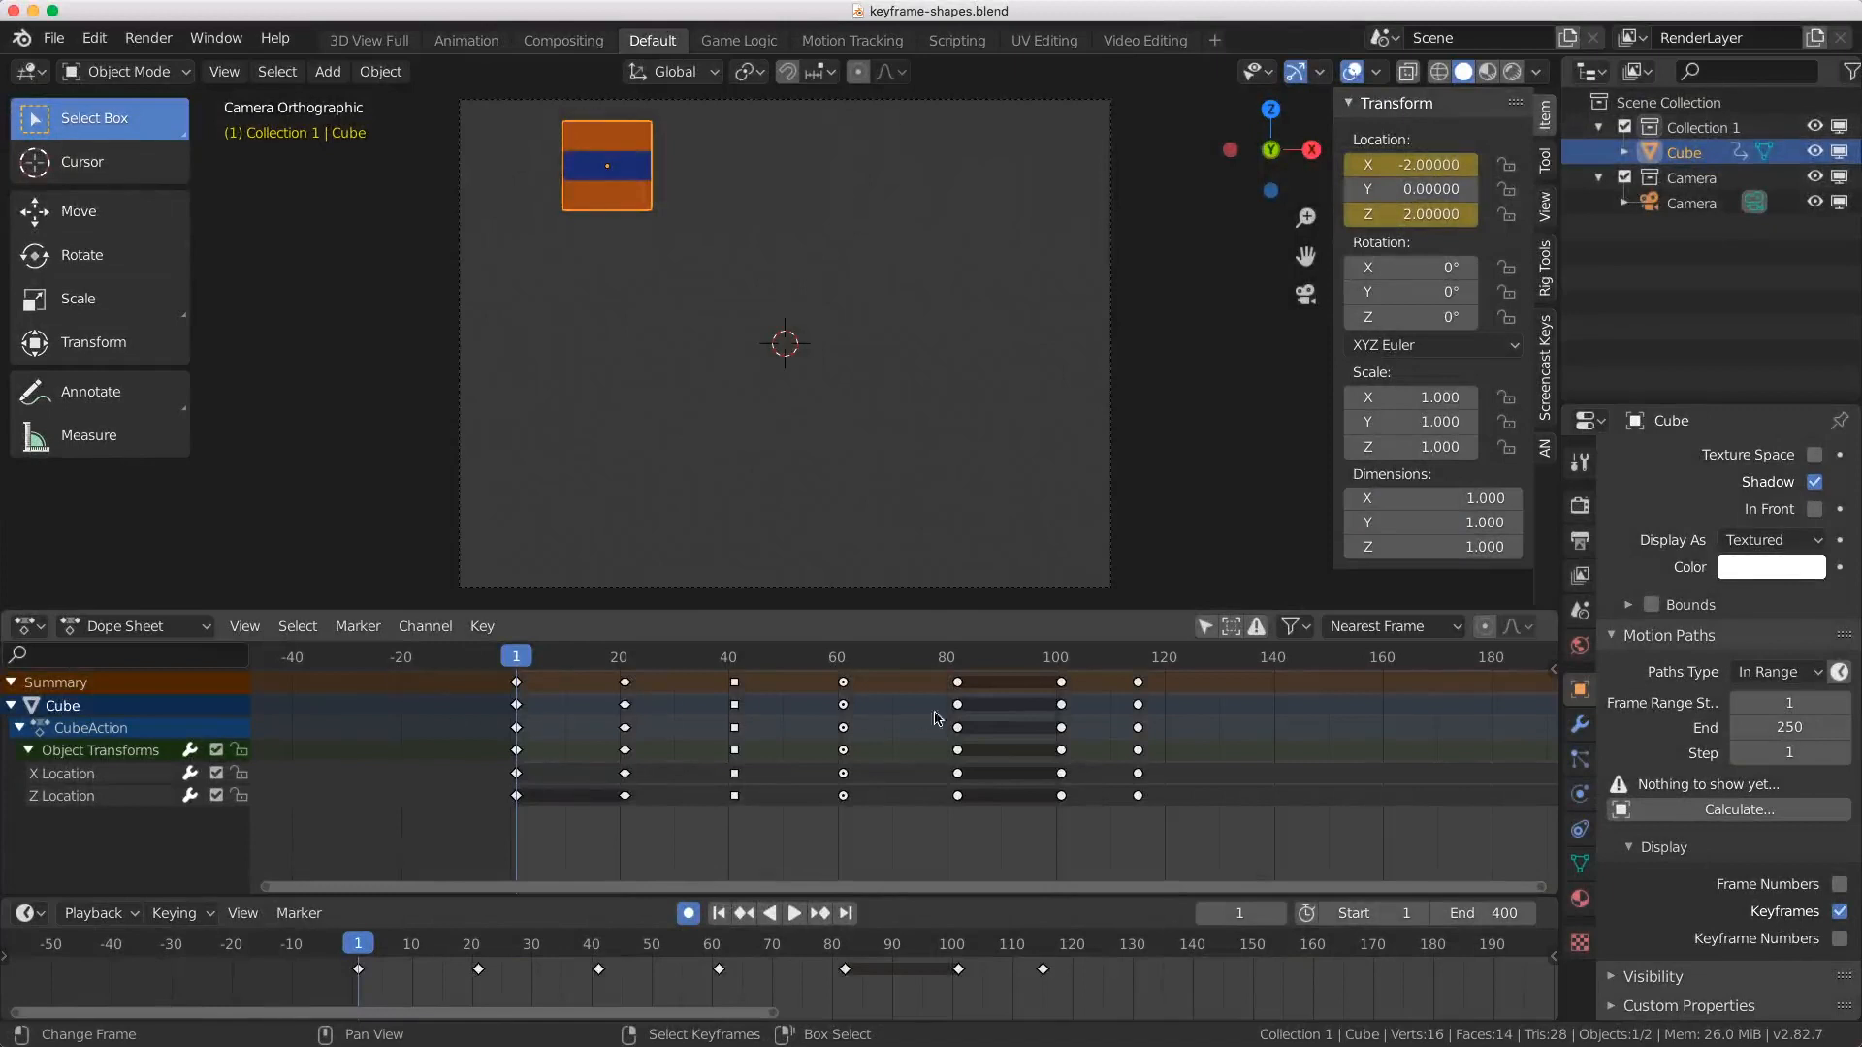
Step: Select the cube's keyframes at frames 1 and 41 in turn and review the interpolation and handle type options for frame 1
click(516, 684)
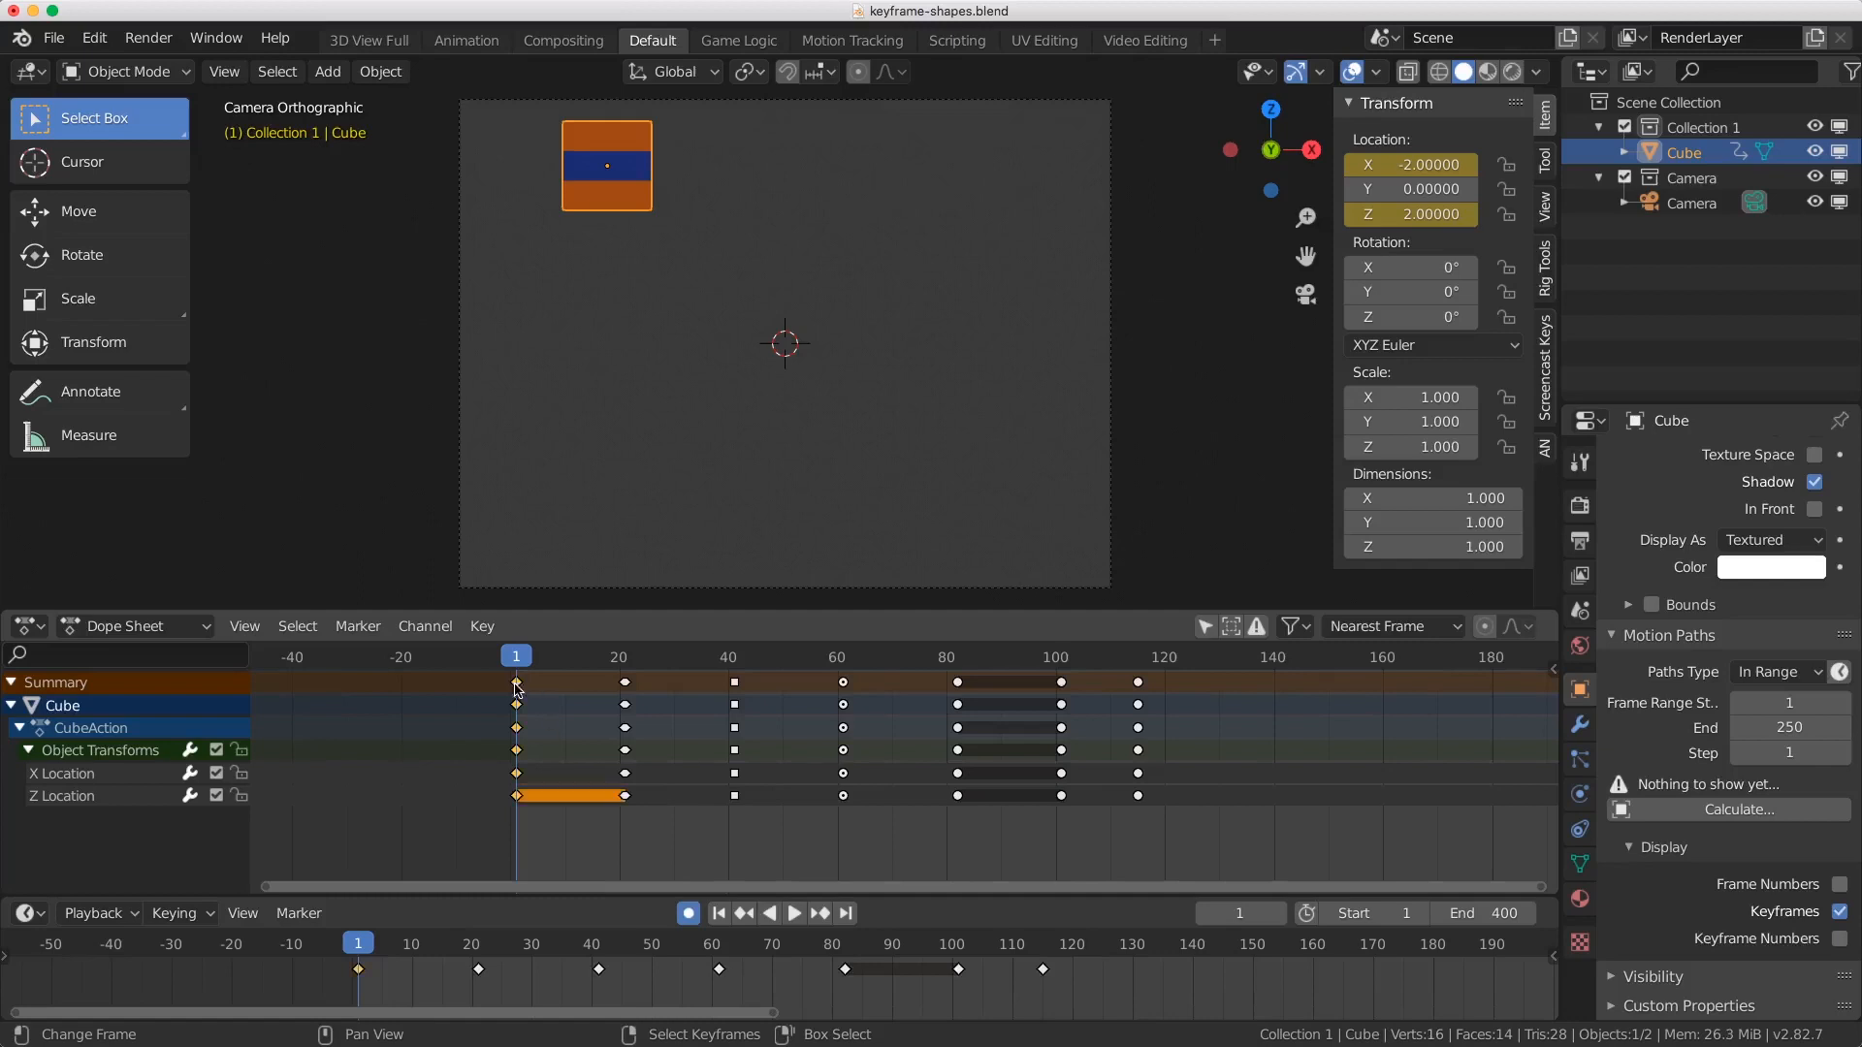
click(735, 685)
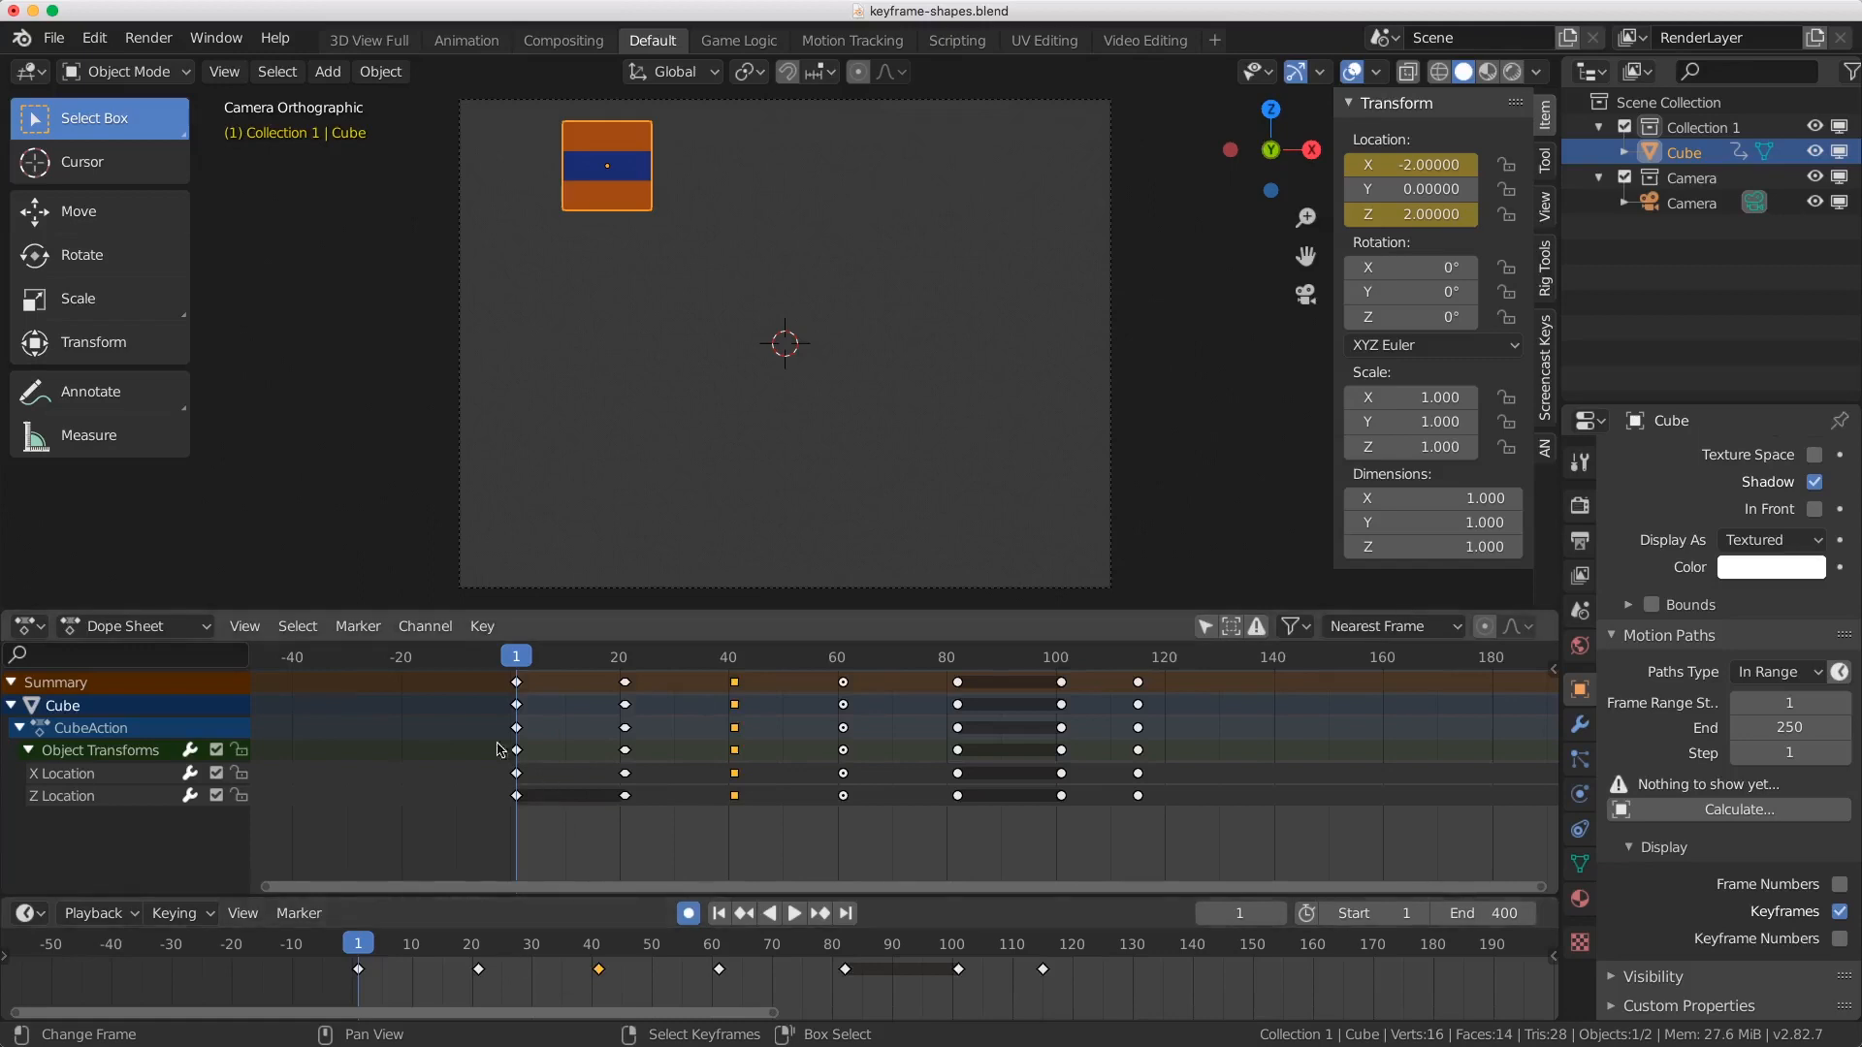
click(517, 685)
key(t)
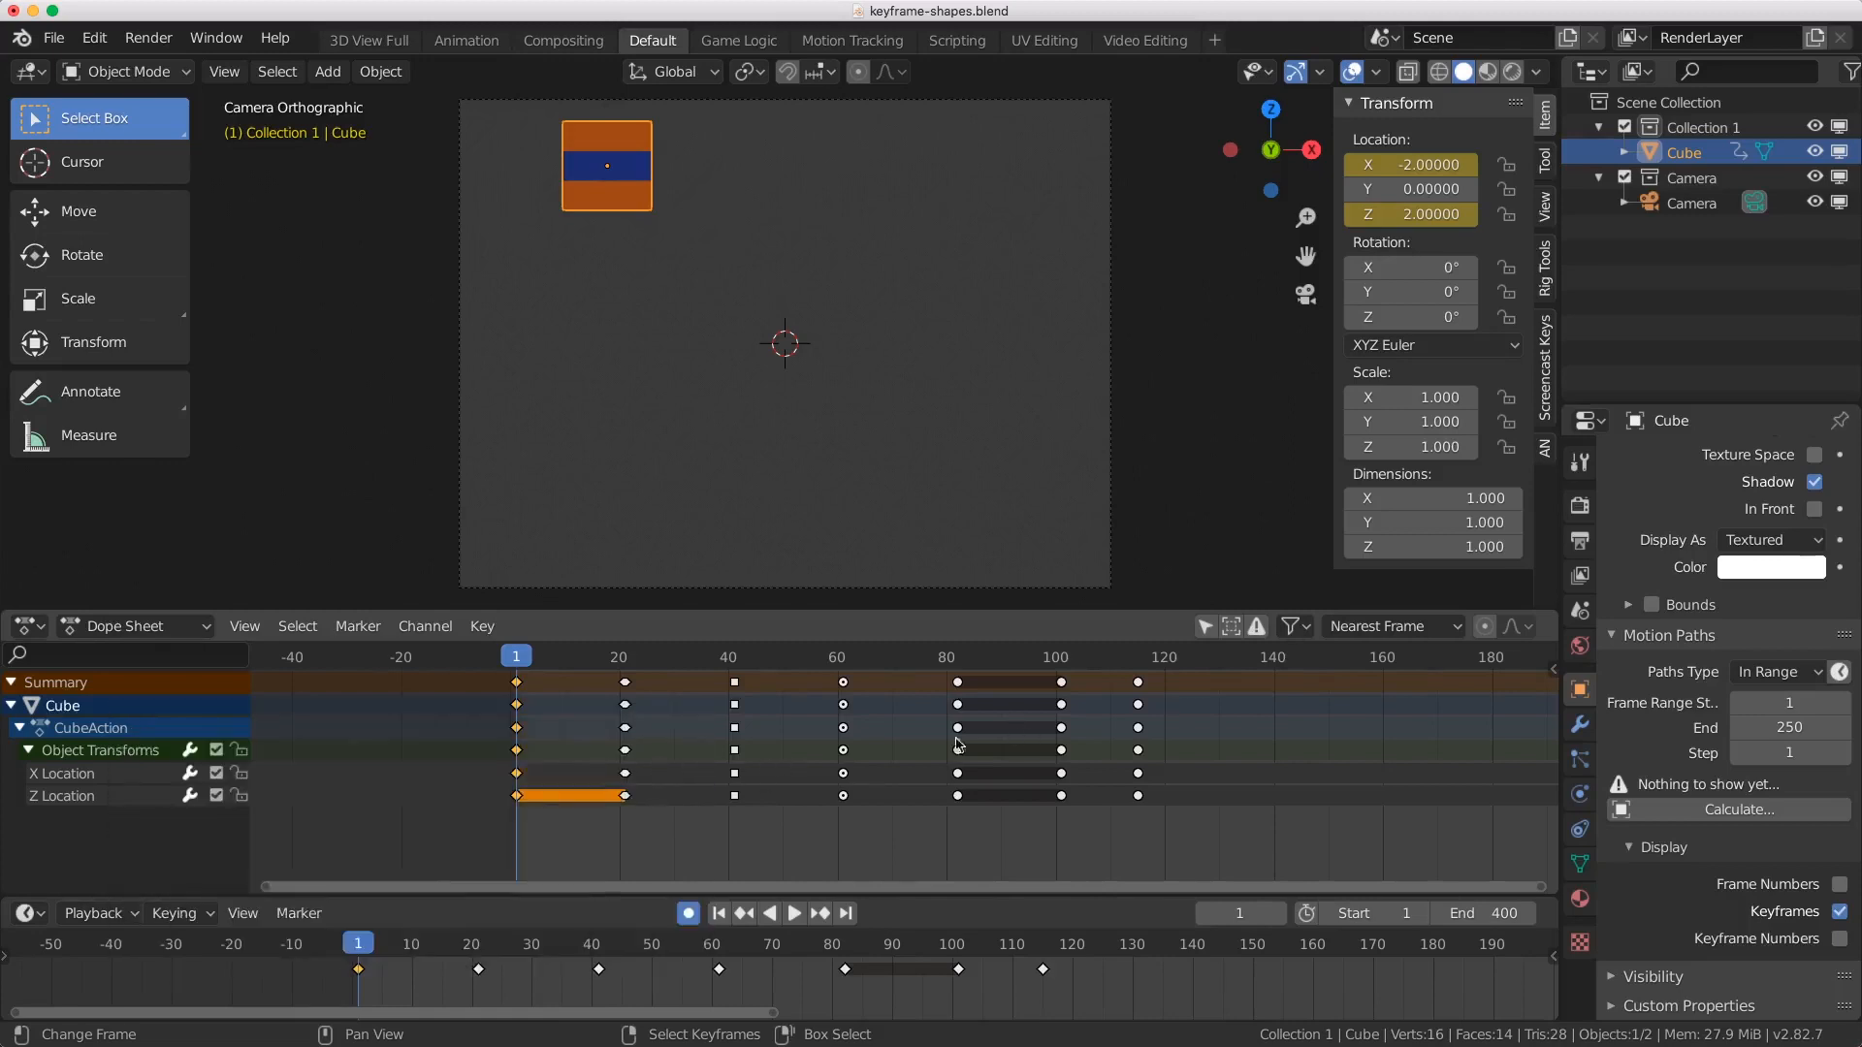
key(v)
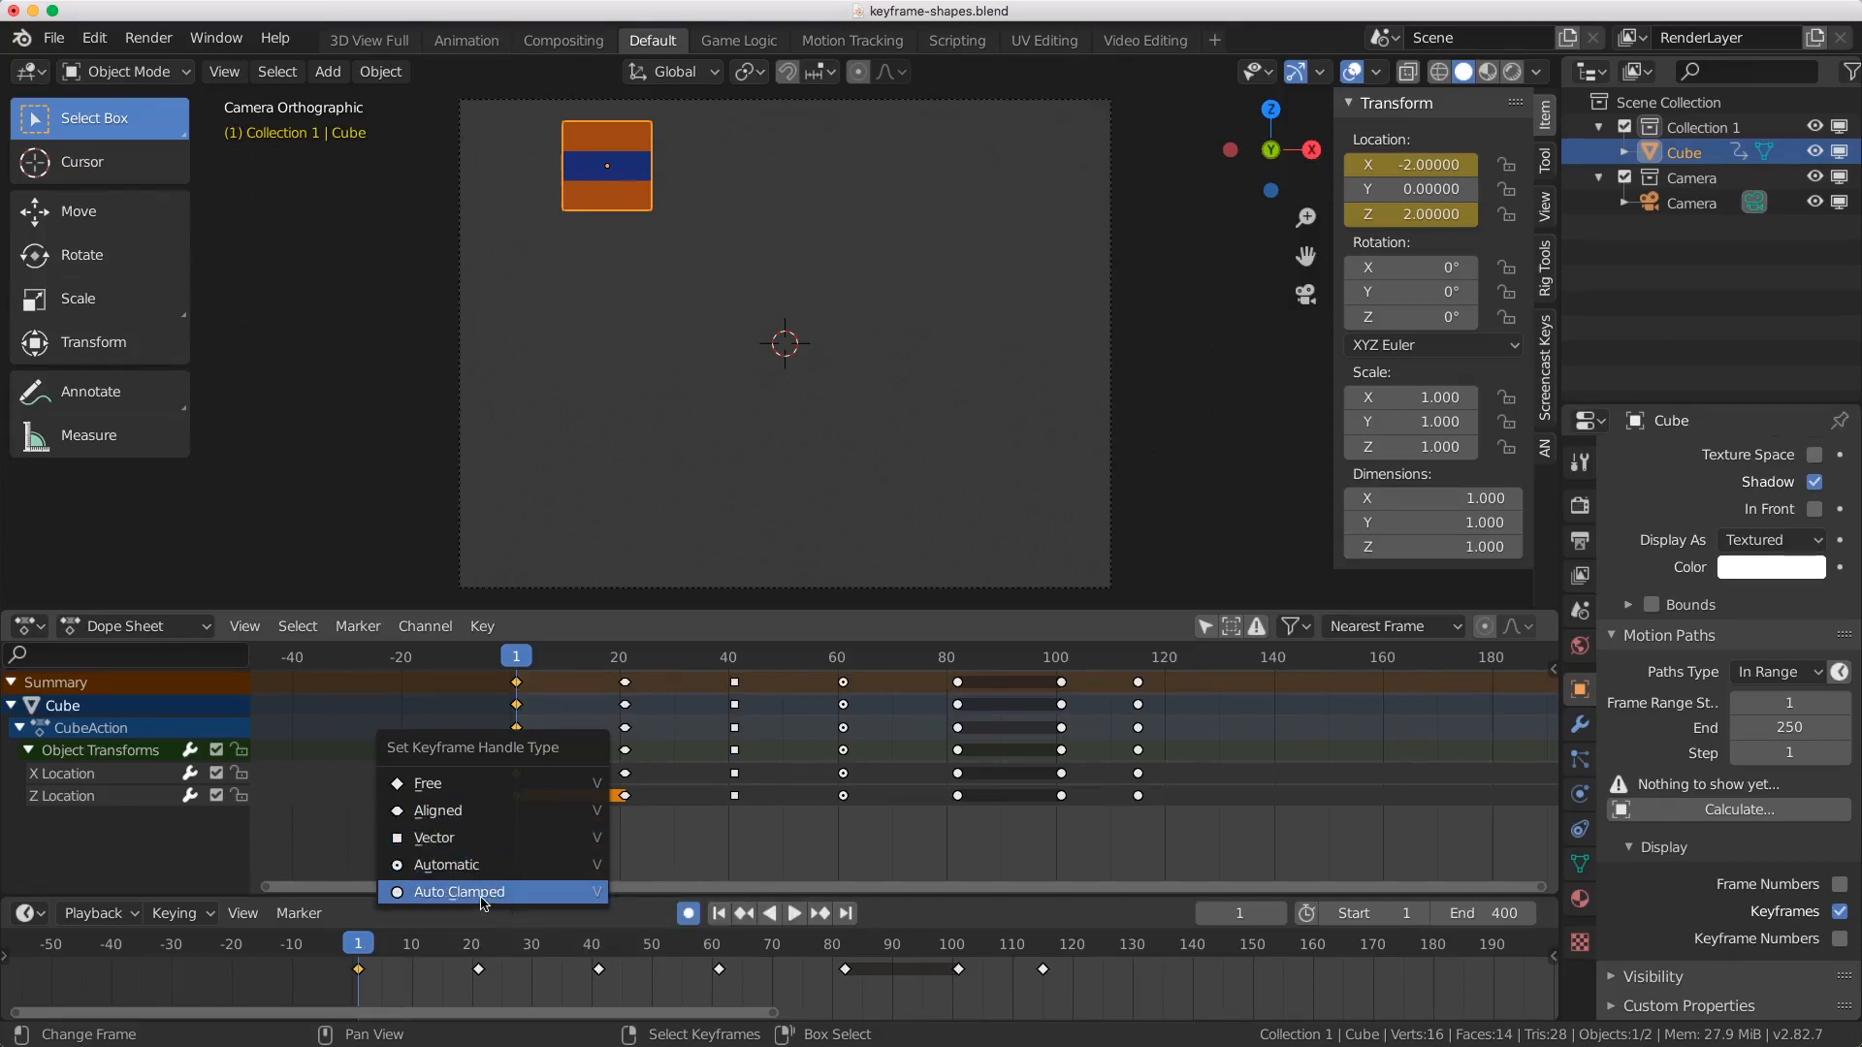
click(537, 905)
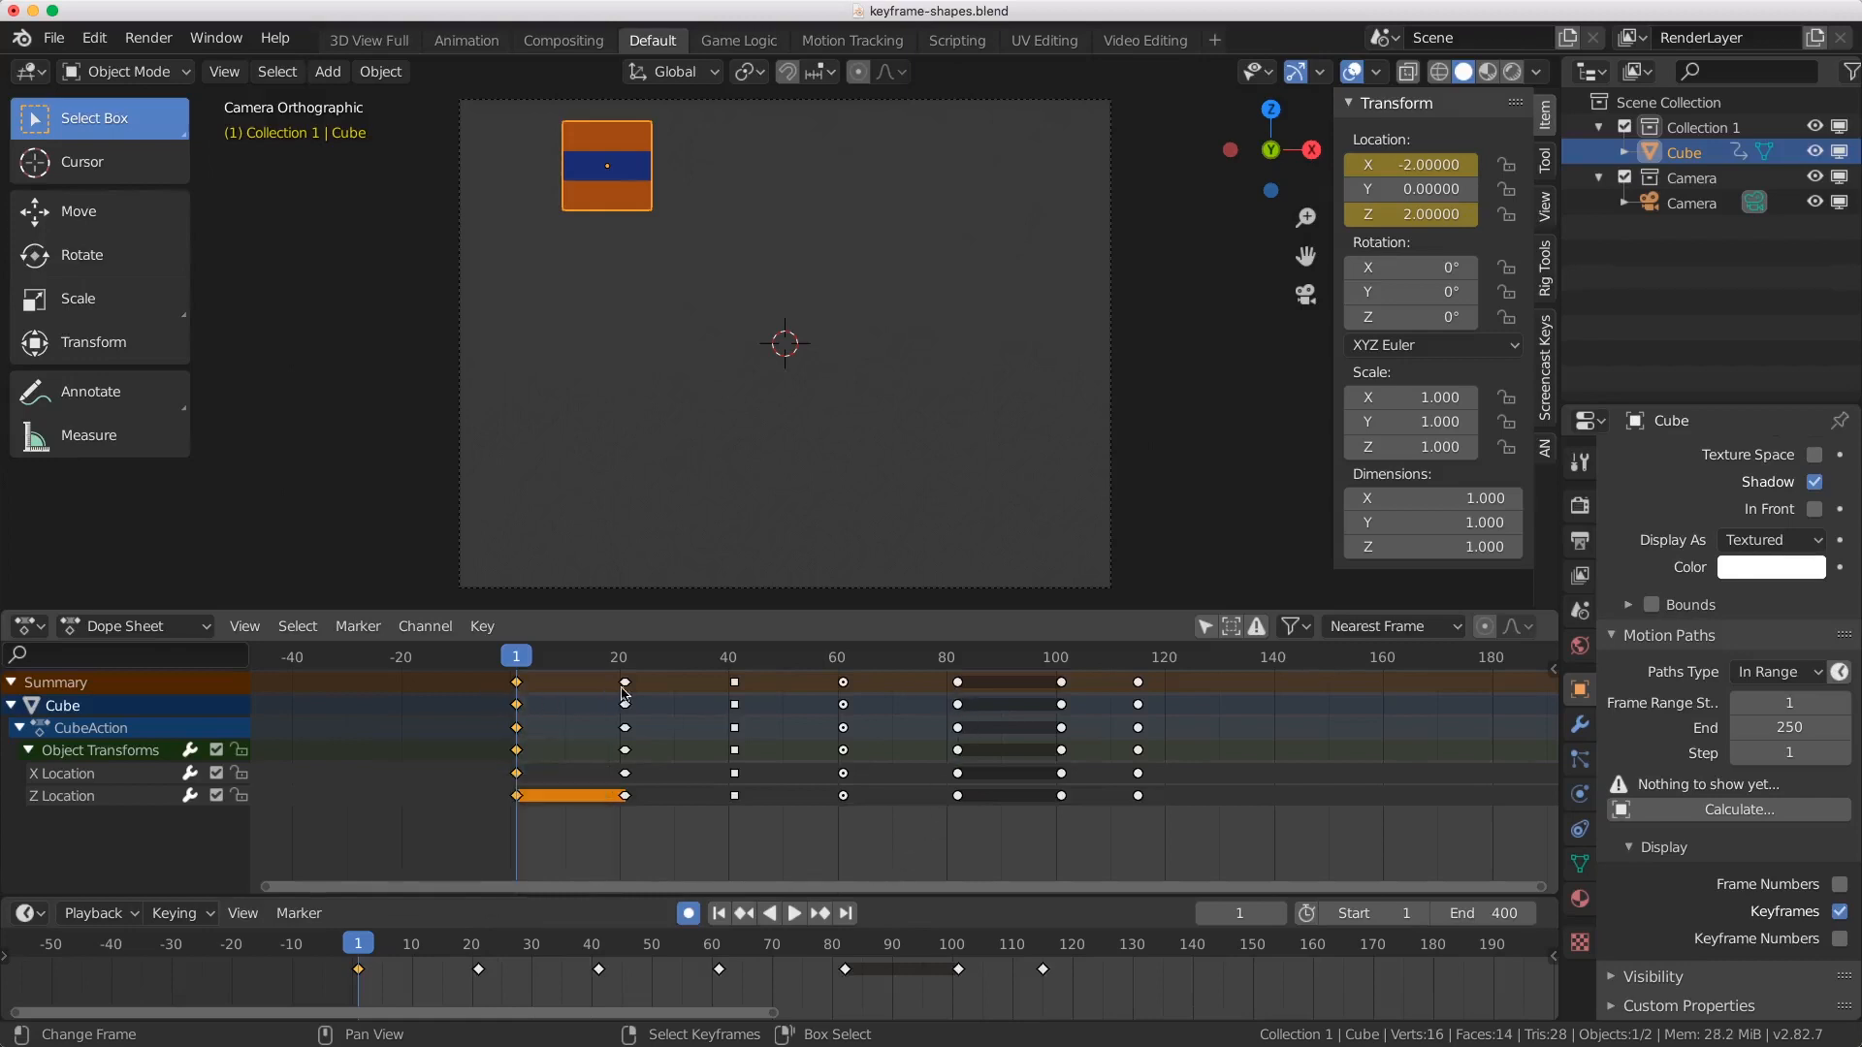
Step: Compare the cube's keyframes at frames 41, 82 and 101 by selecting each in turn, and finish by clearing the selection
click(735, 685)
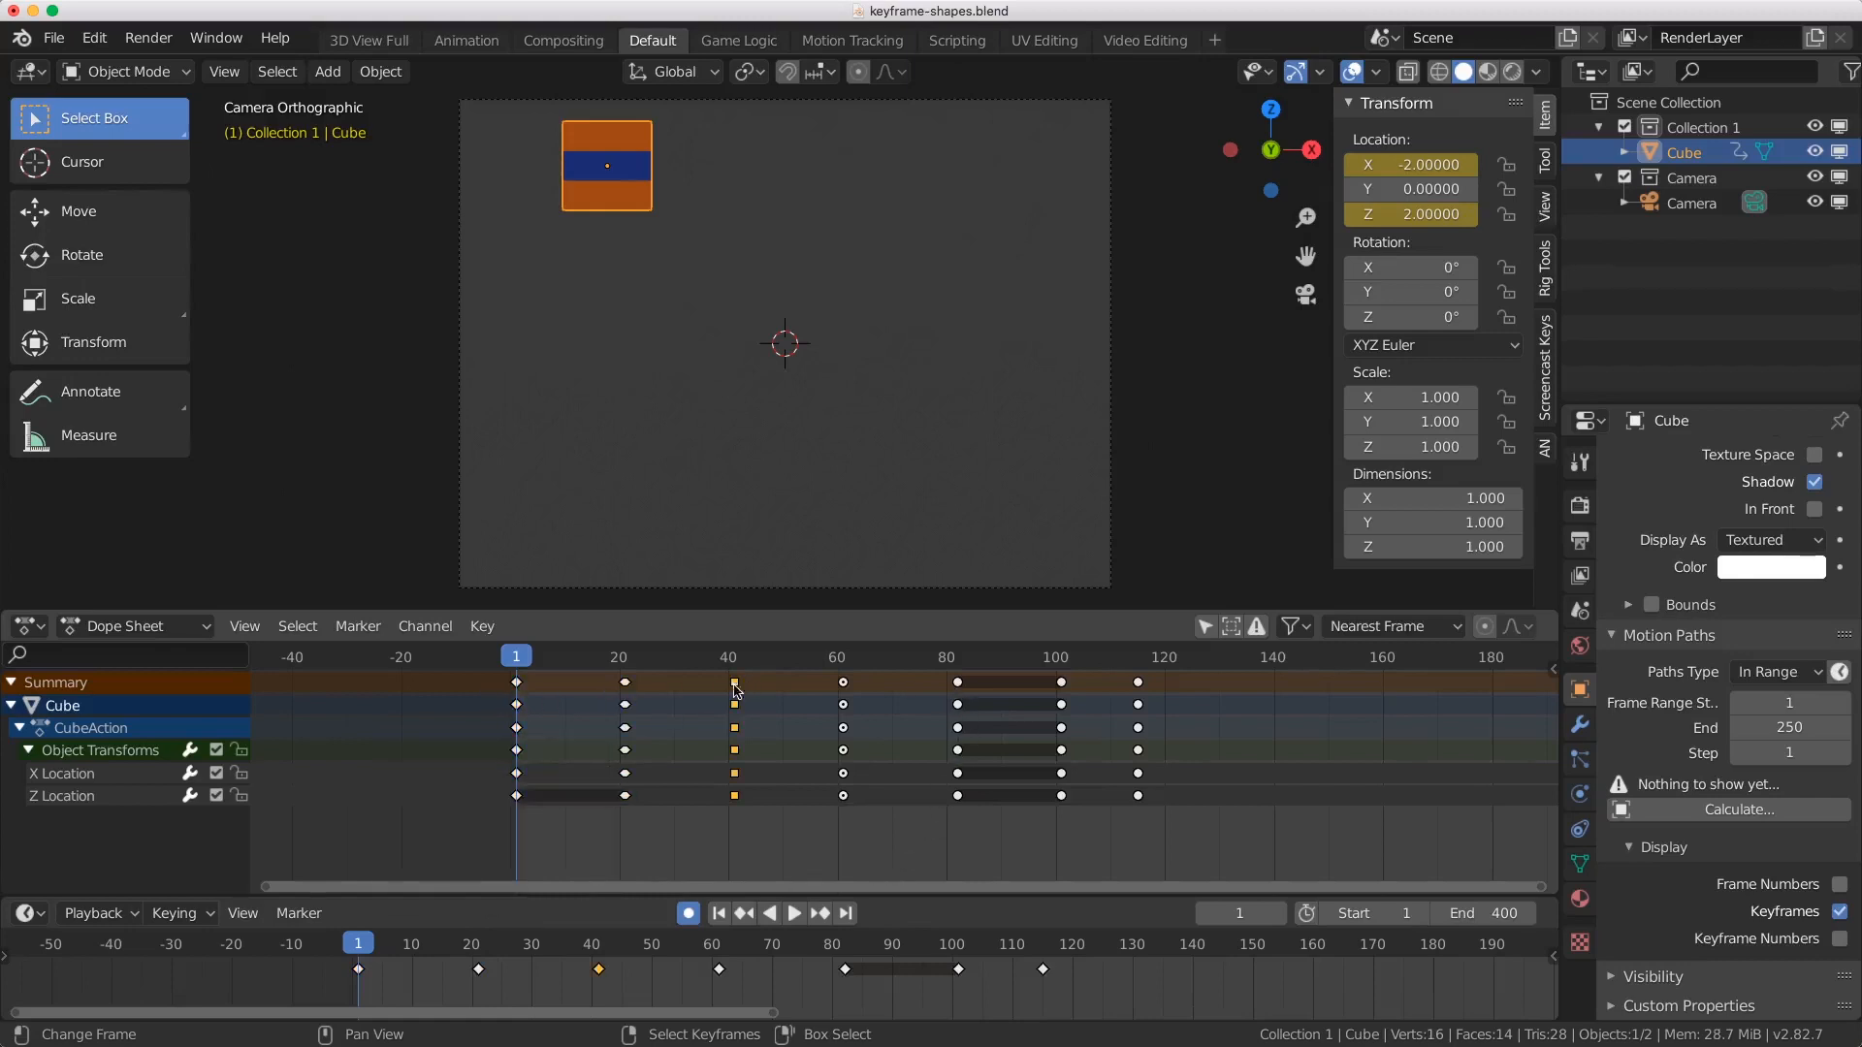
click(965, 684)
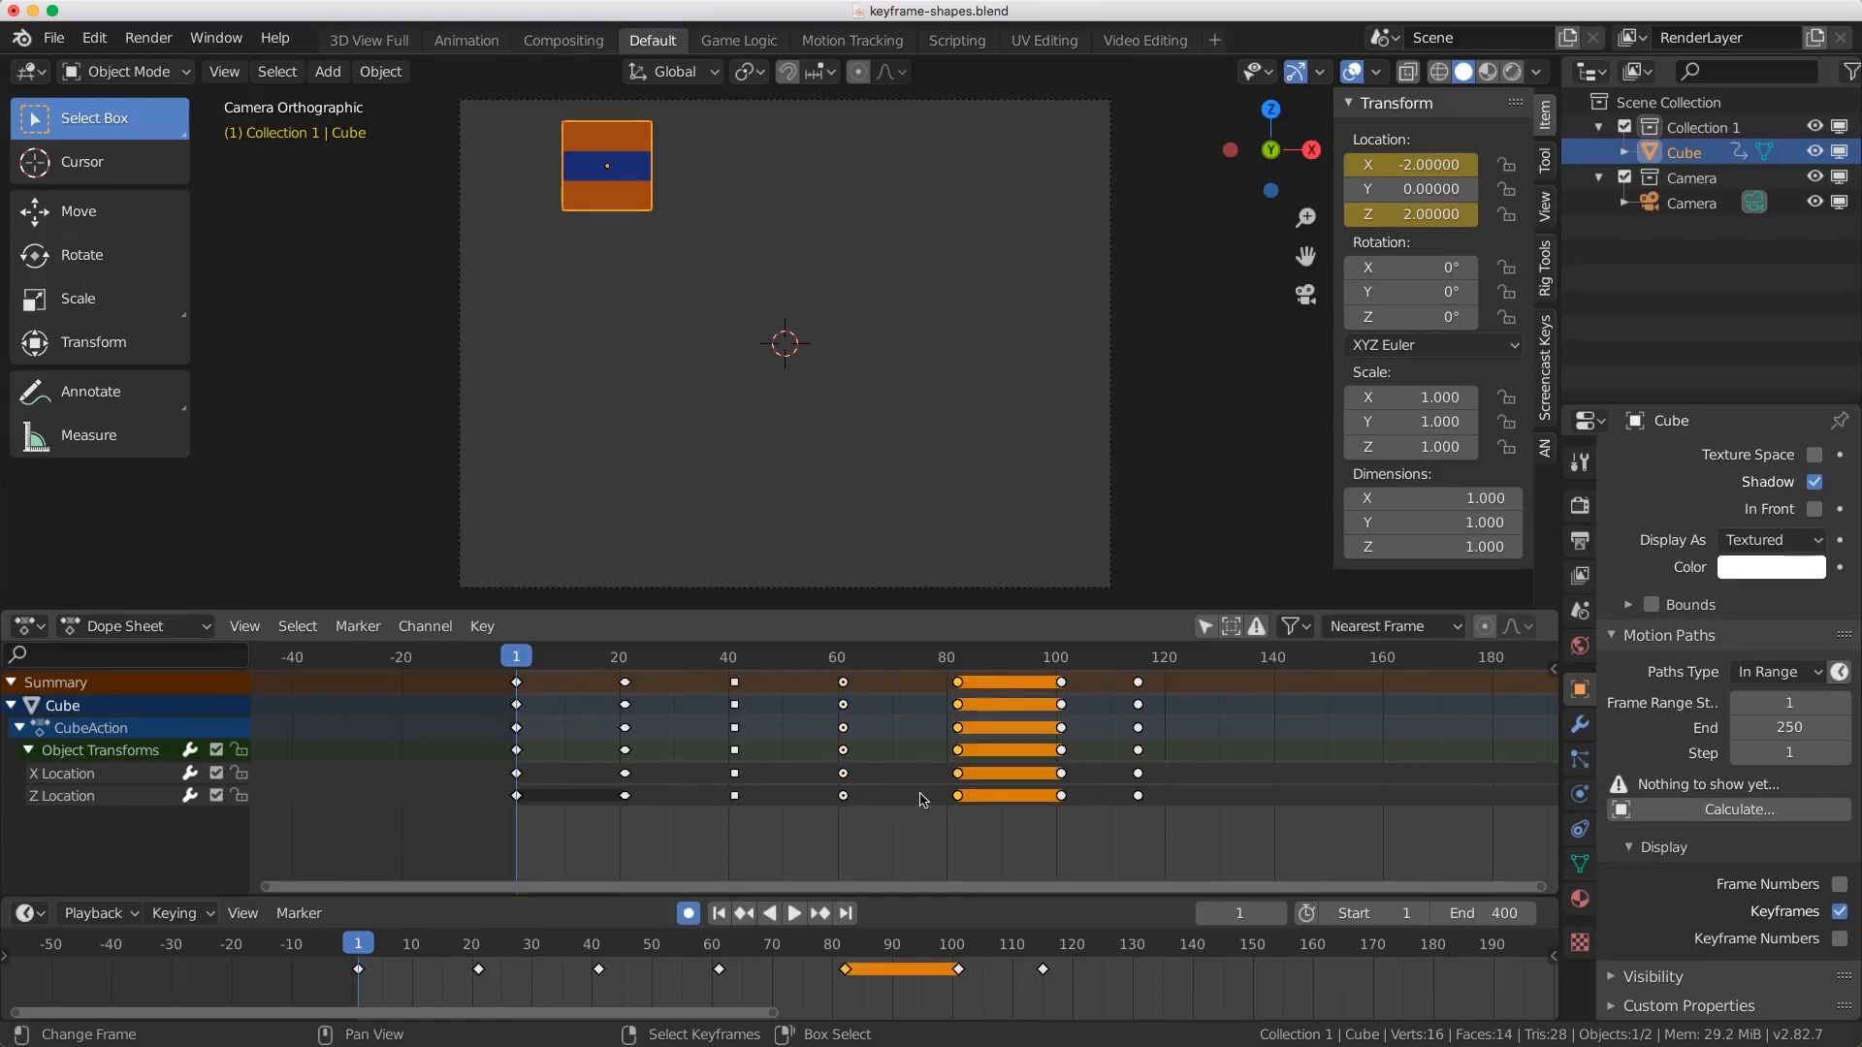
click(1063, 684)
click(981, 783)
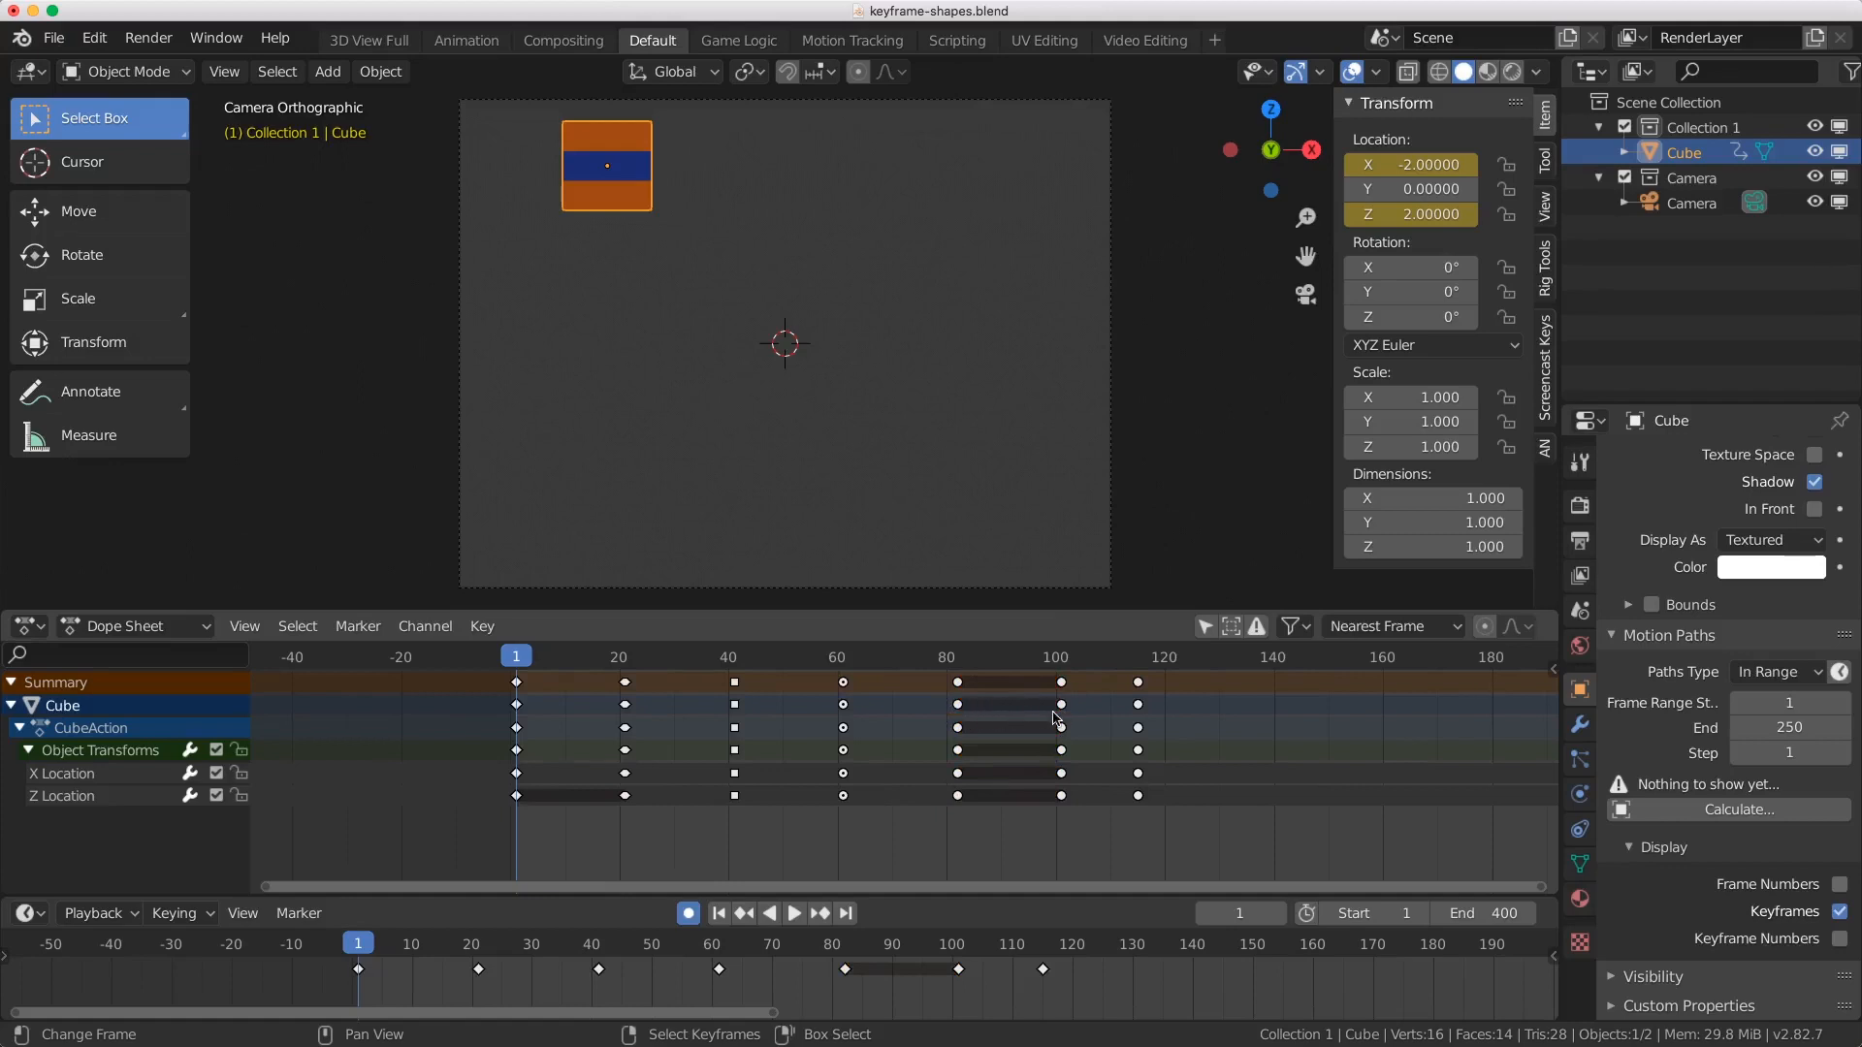
Step: Go to frame 82, show value sliders on the Dope Sheet channels, and scrub across the keyframes to examine the location values
mouse_move(963, 721)
mouse_down()
mouse_move(999, 723)
mouse_move(957, 723)
mouse_up()
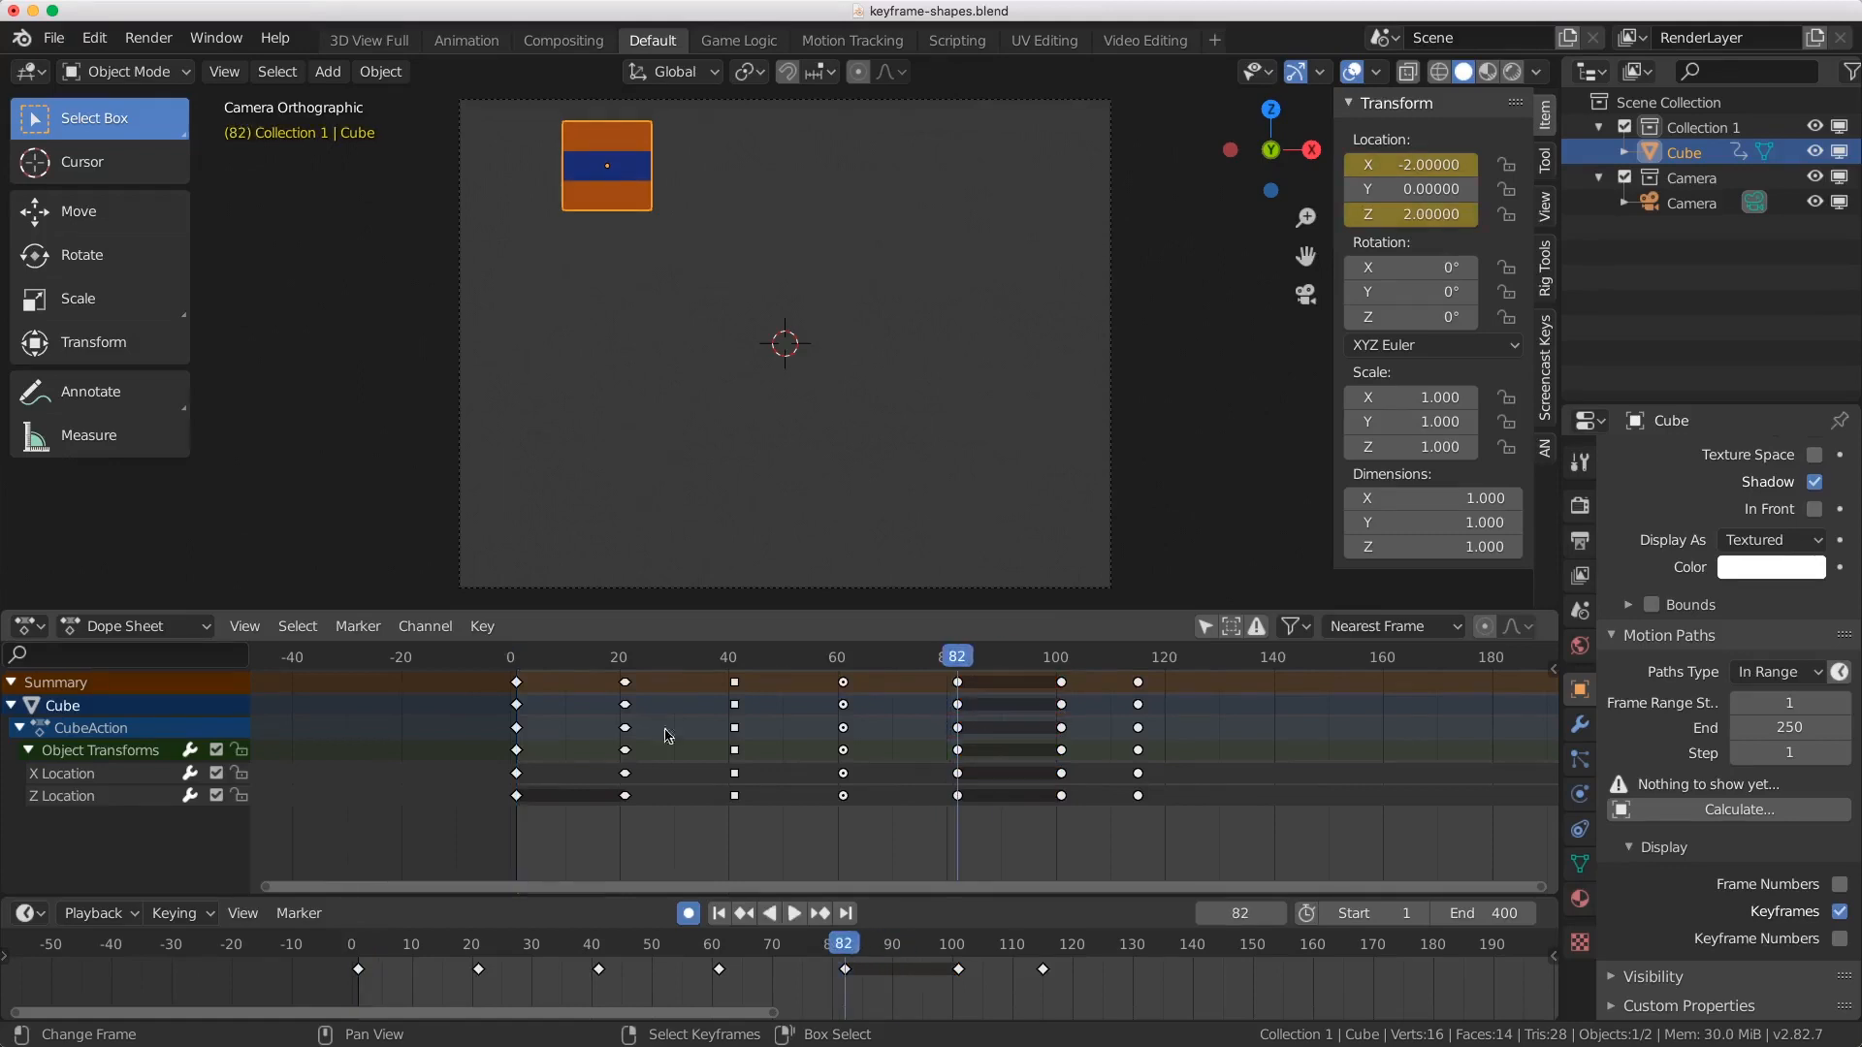
click(244, 626)
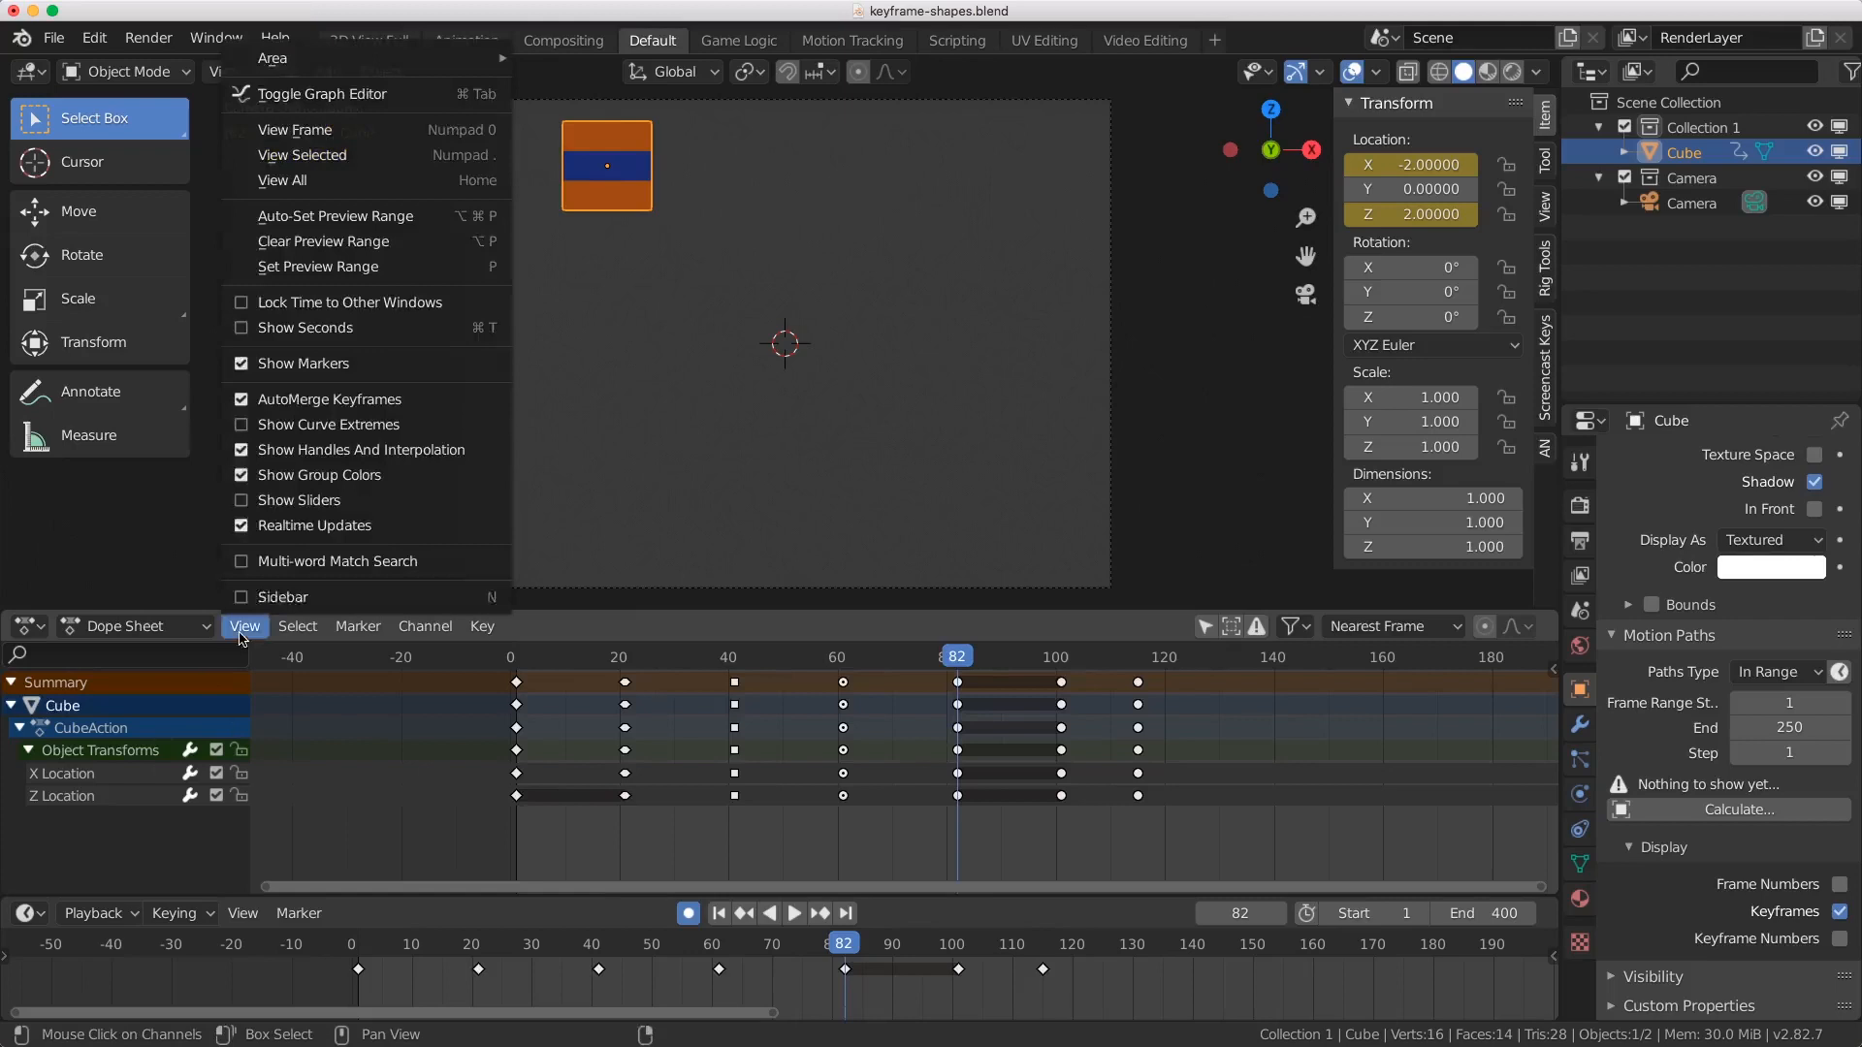
click(245, 509)
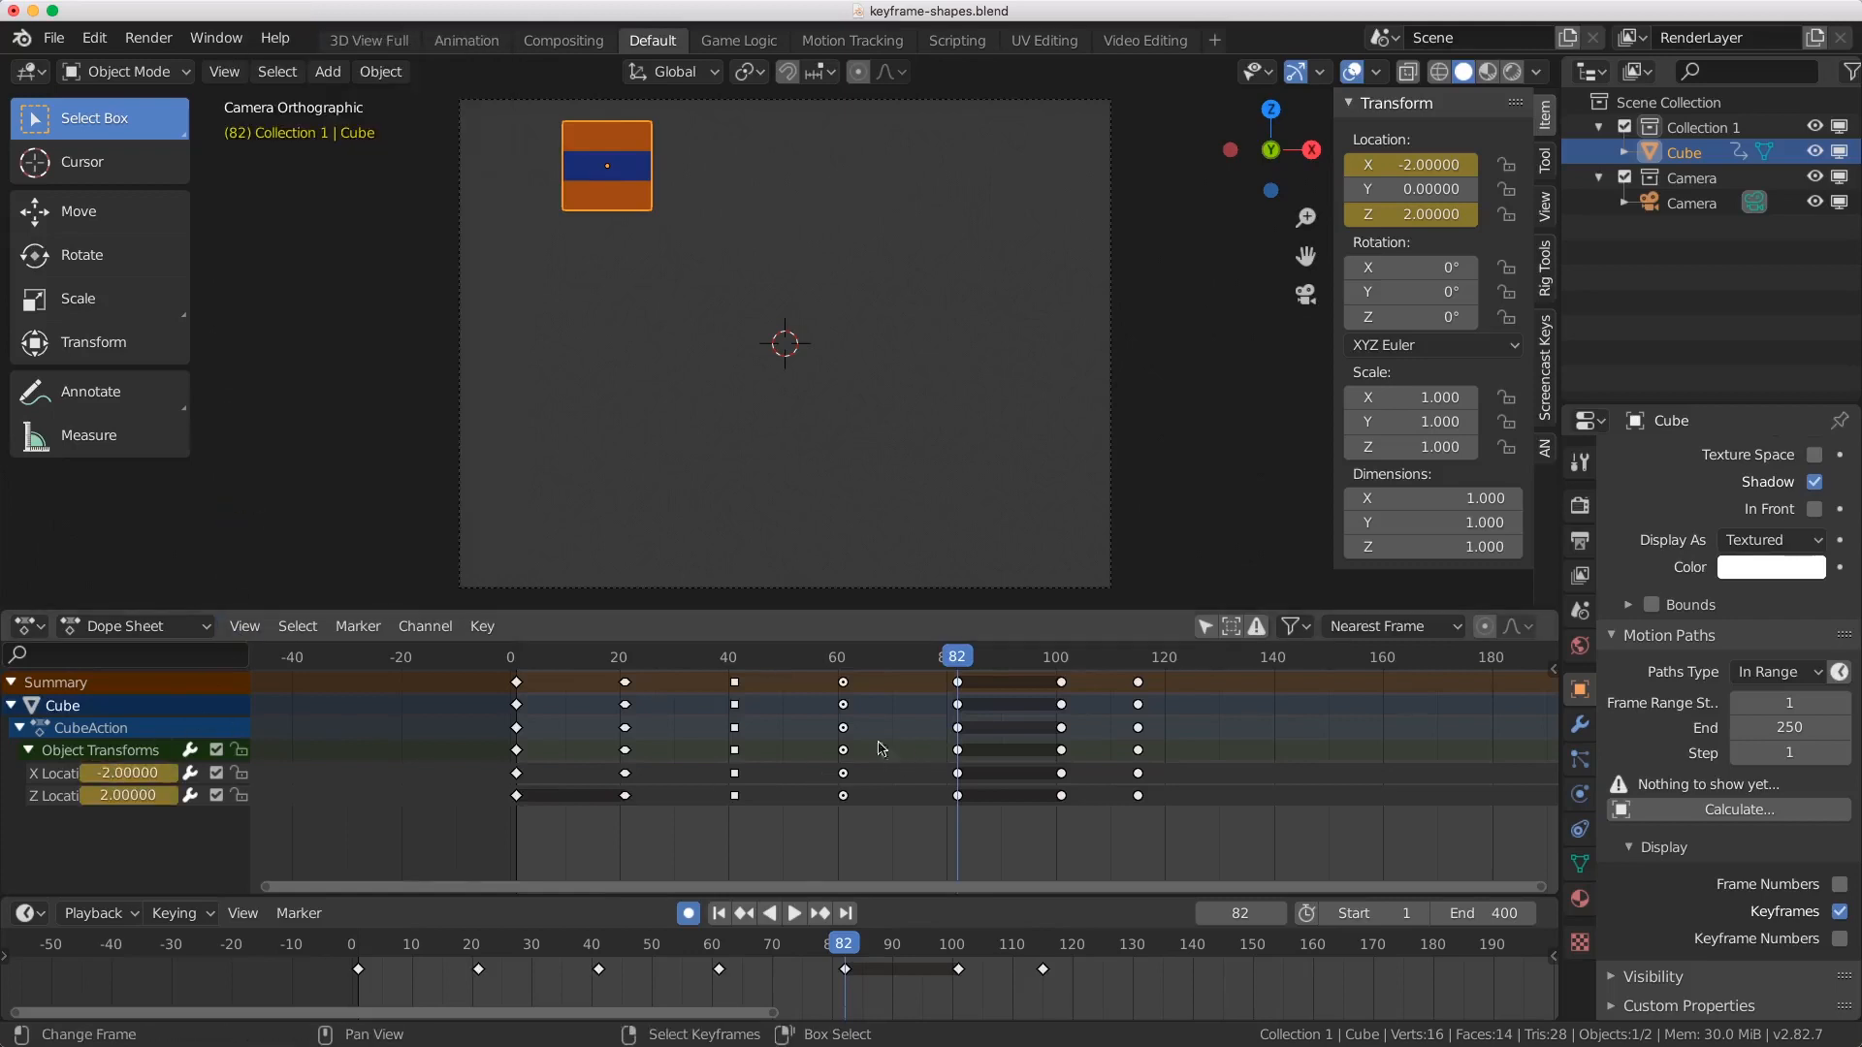
drag(881, 746, 805, 760)
drag(632, 790, 1054, 753)
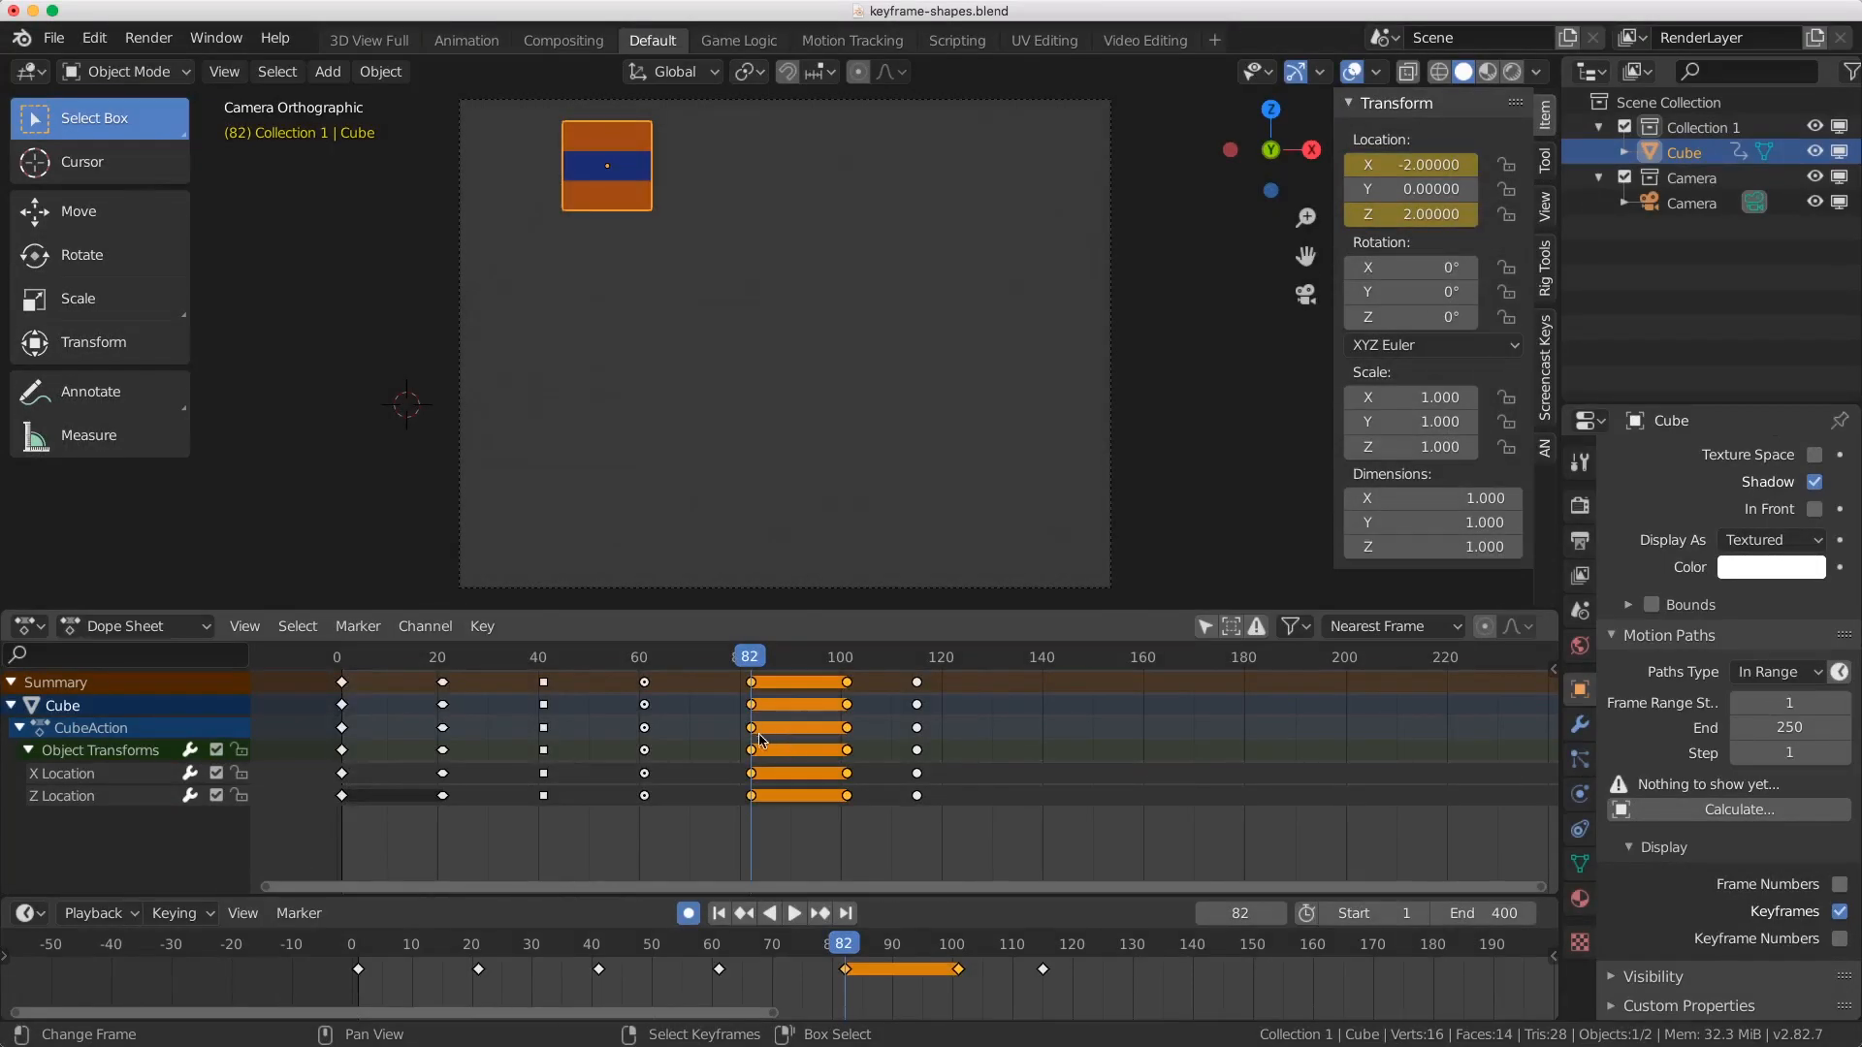
Step: Set the interpolation of the selected keyframes at frames 82 and 101 to Constant and play the animation from frame 82
key(t)
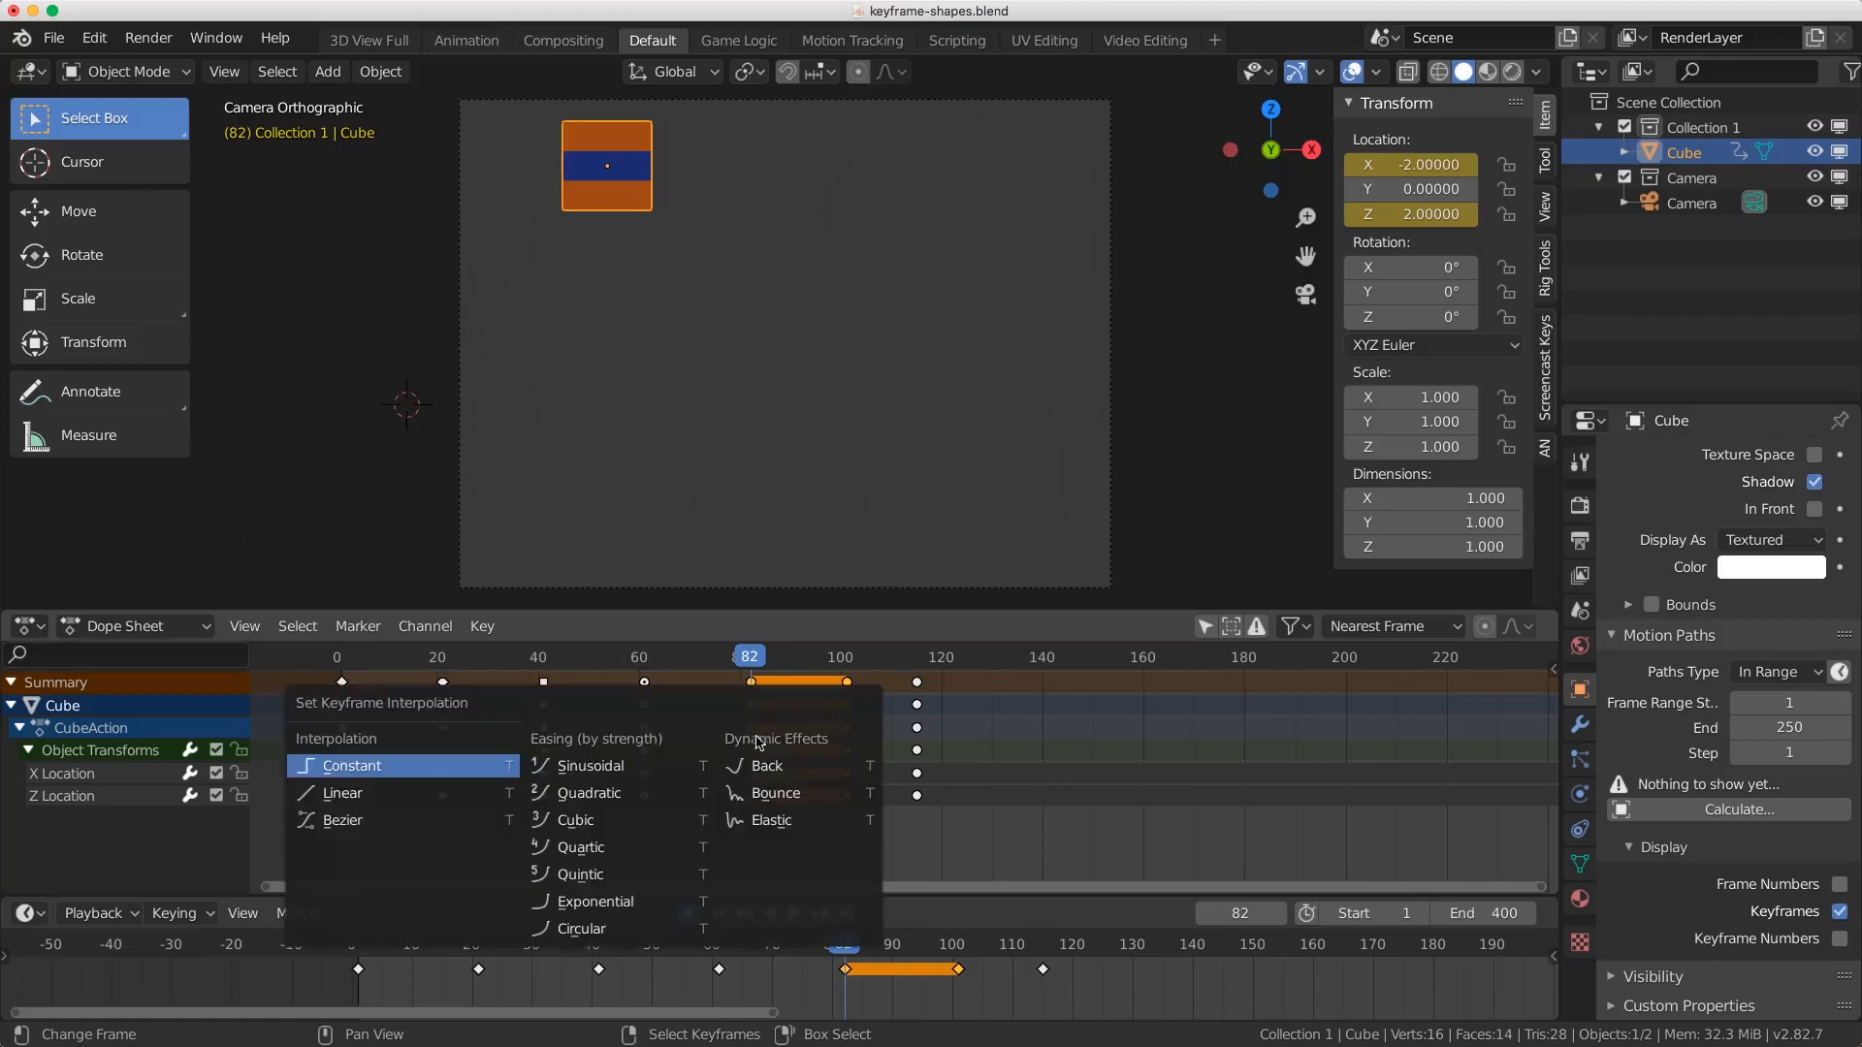
click(425, 766)
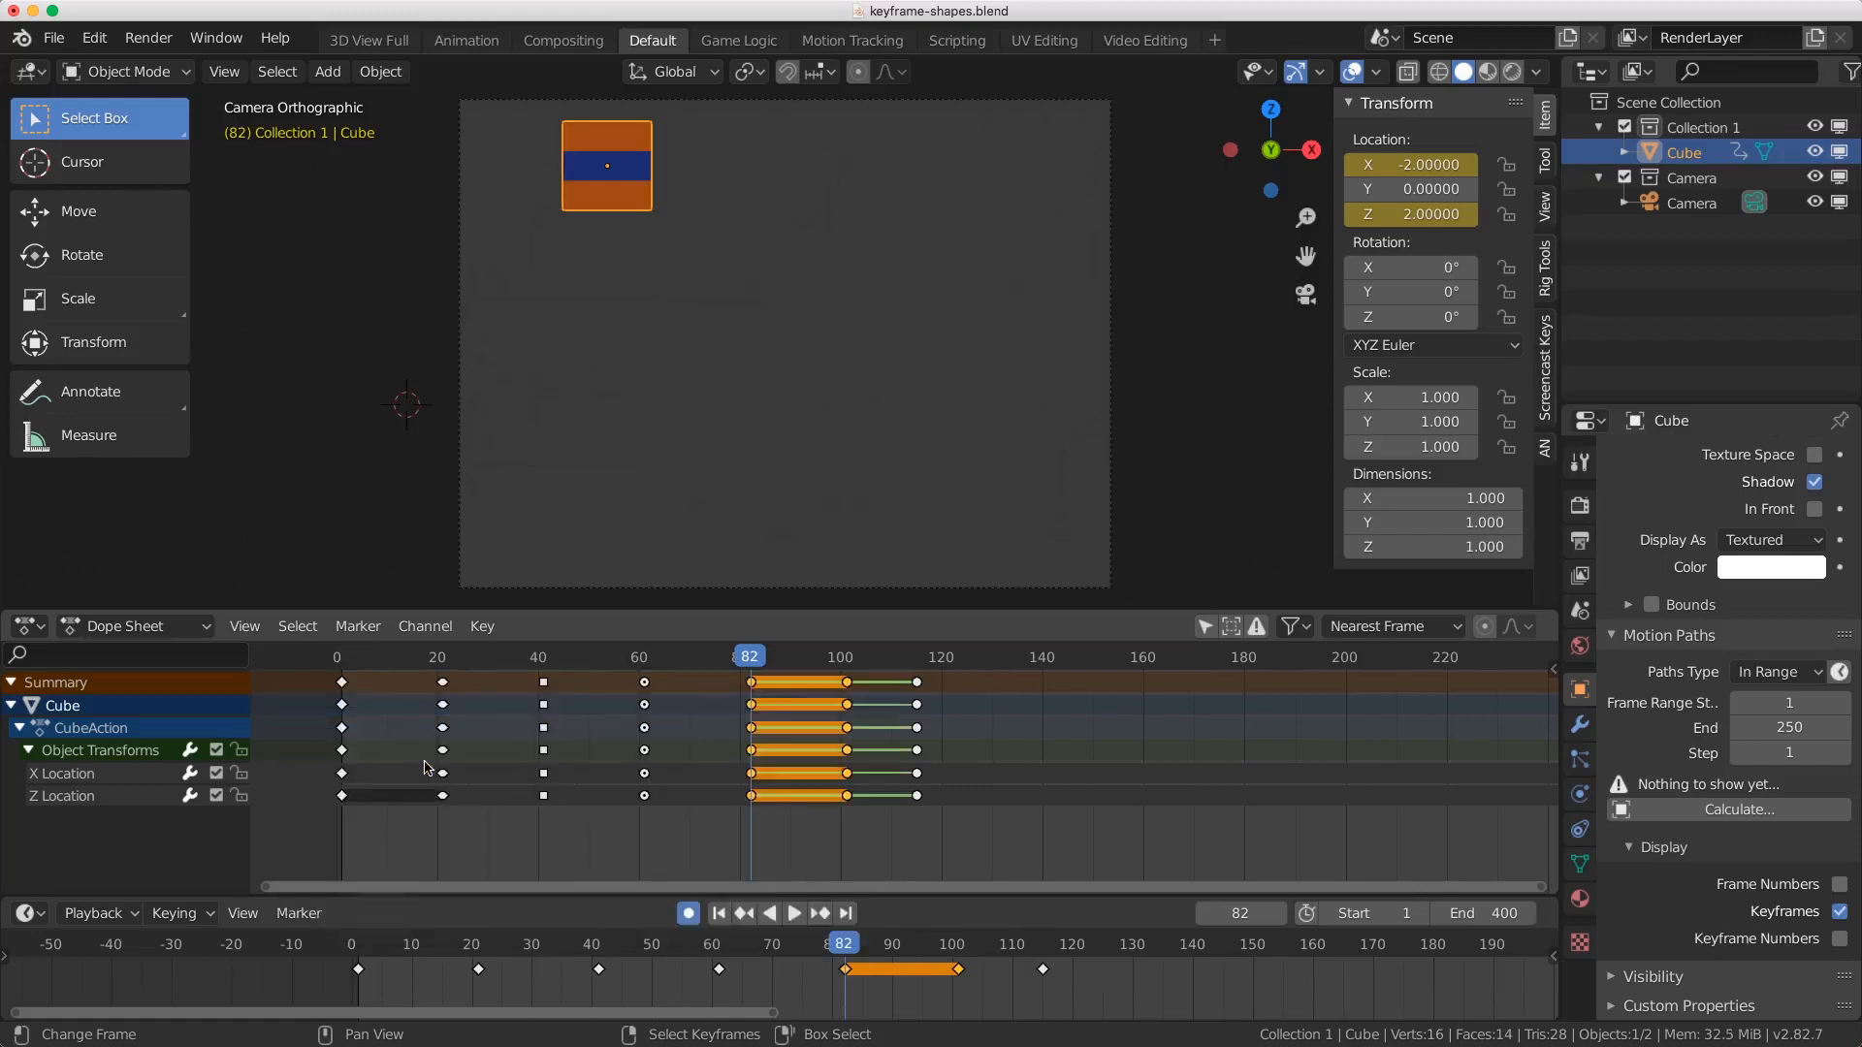
key(space)
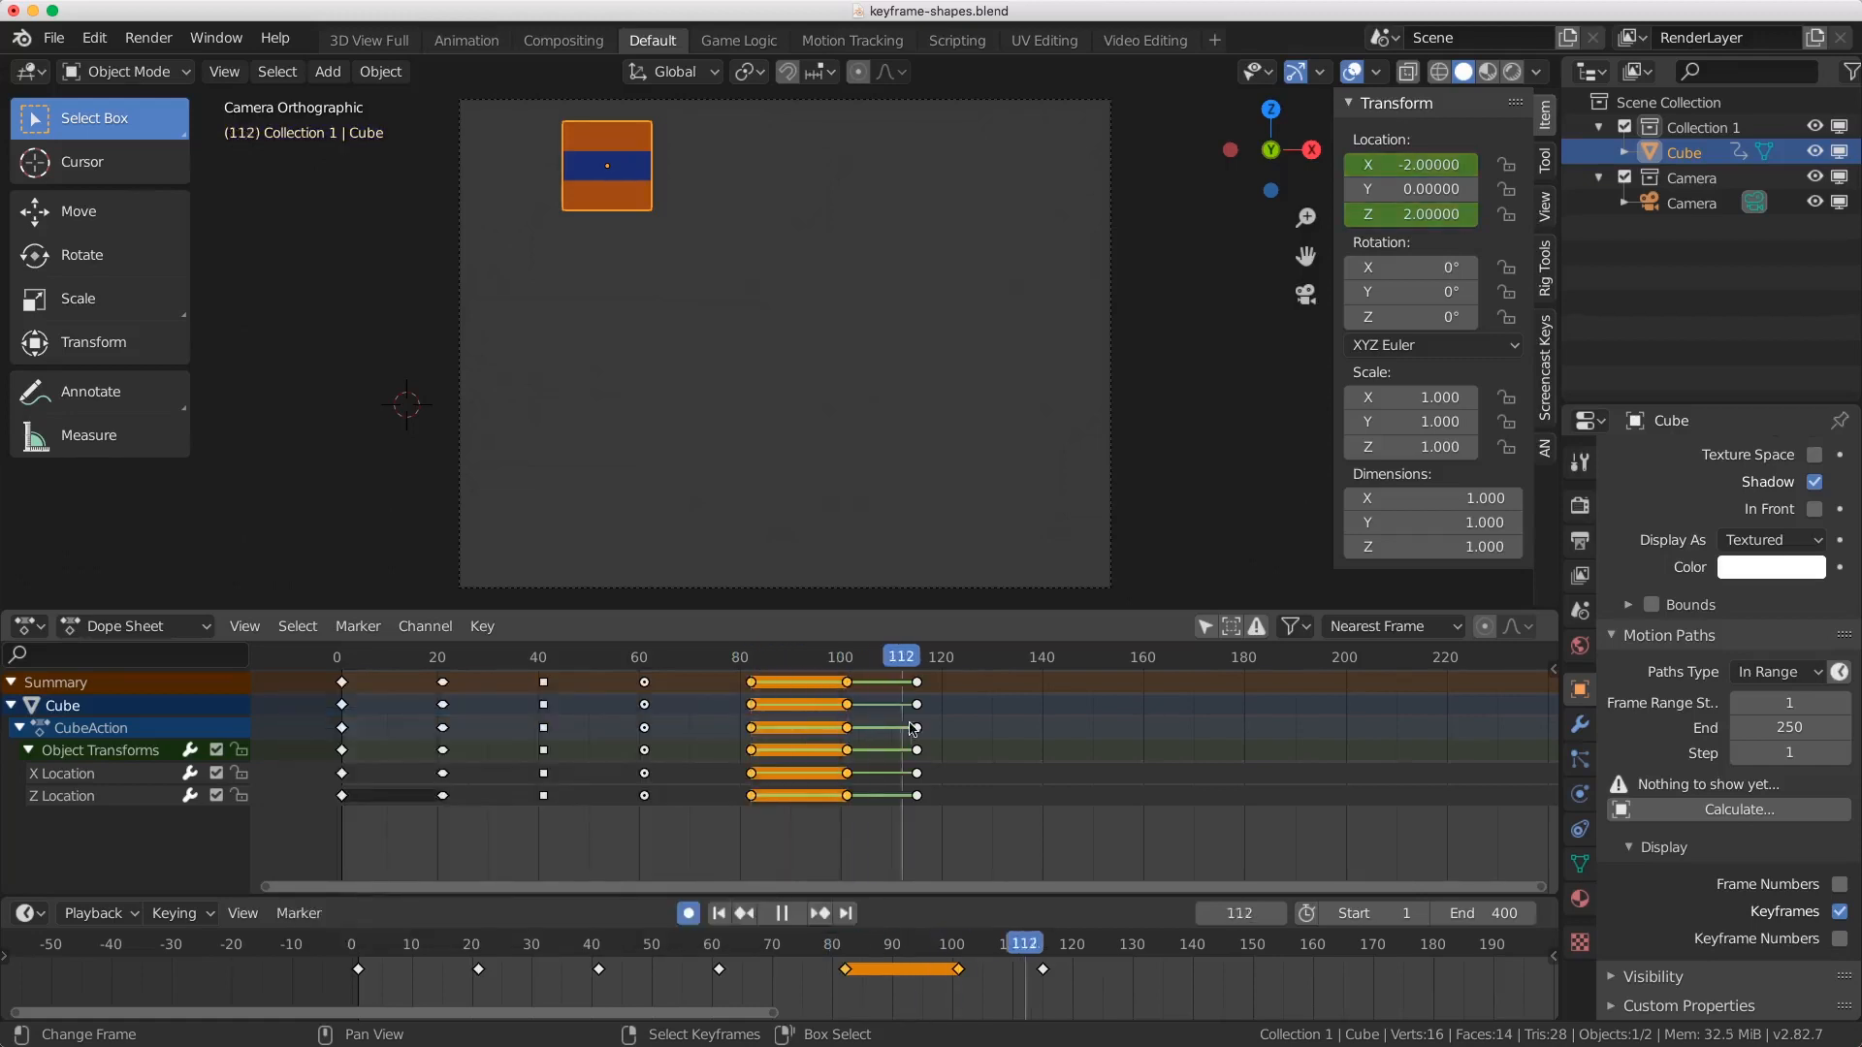
key(Escape)
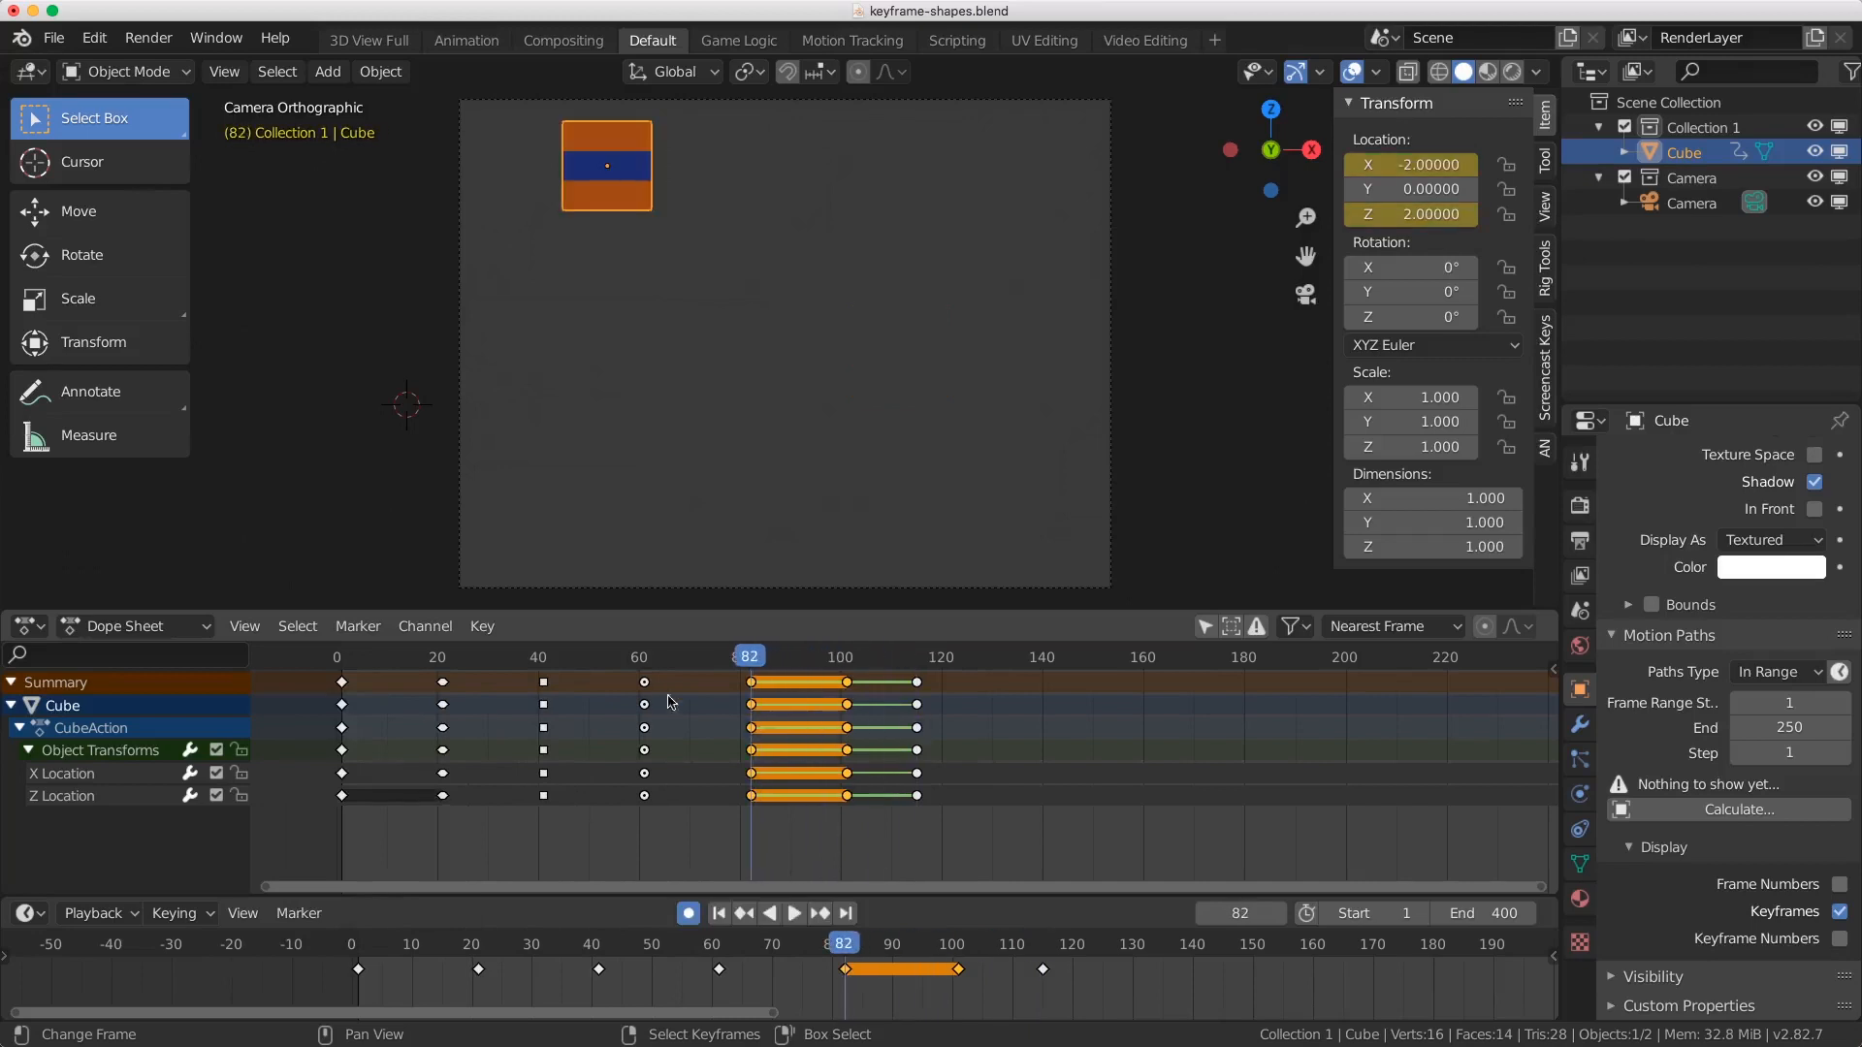
Step: Set the interpolation of the keyframes at frames 61 and 82 to Linear and check the motion by playing and scrubbing
click(644, 683)
shift+click(747, 691)
key(t)
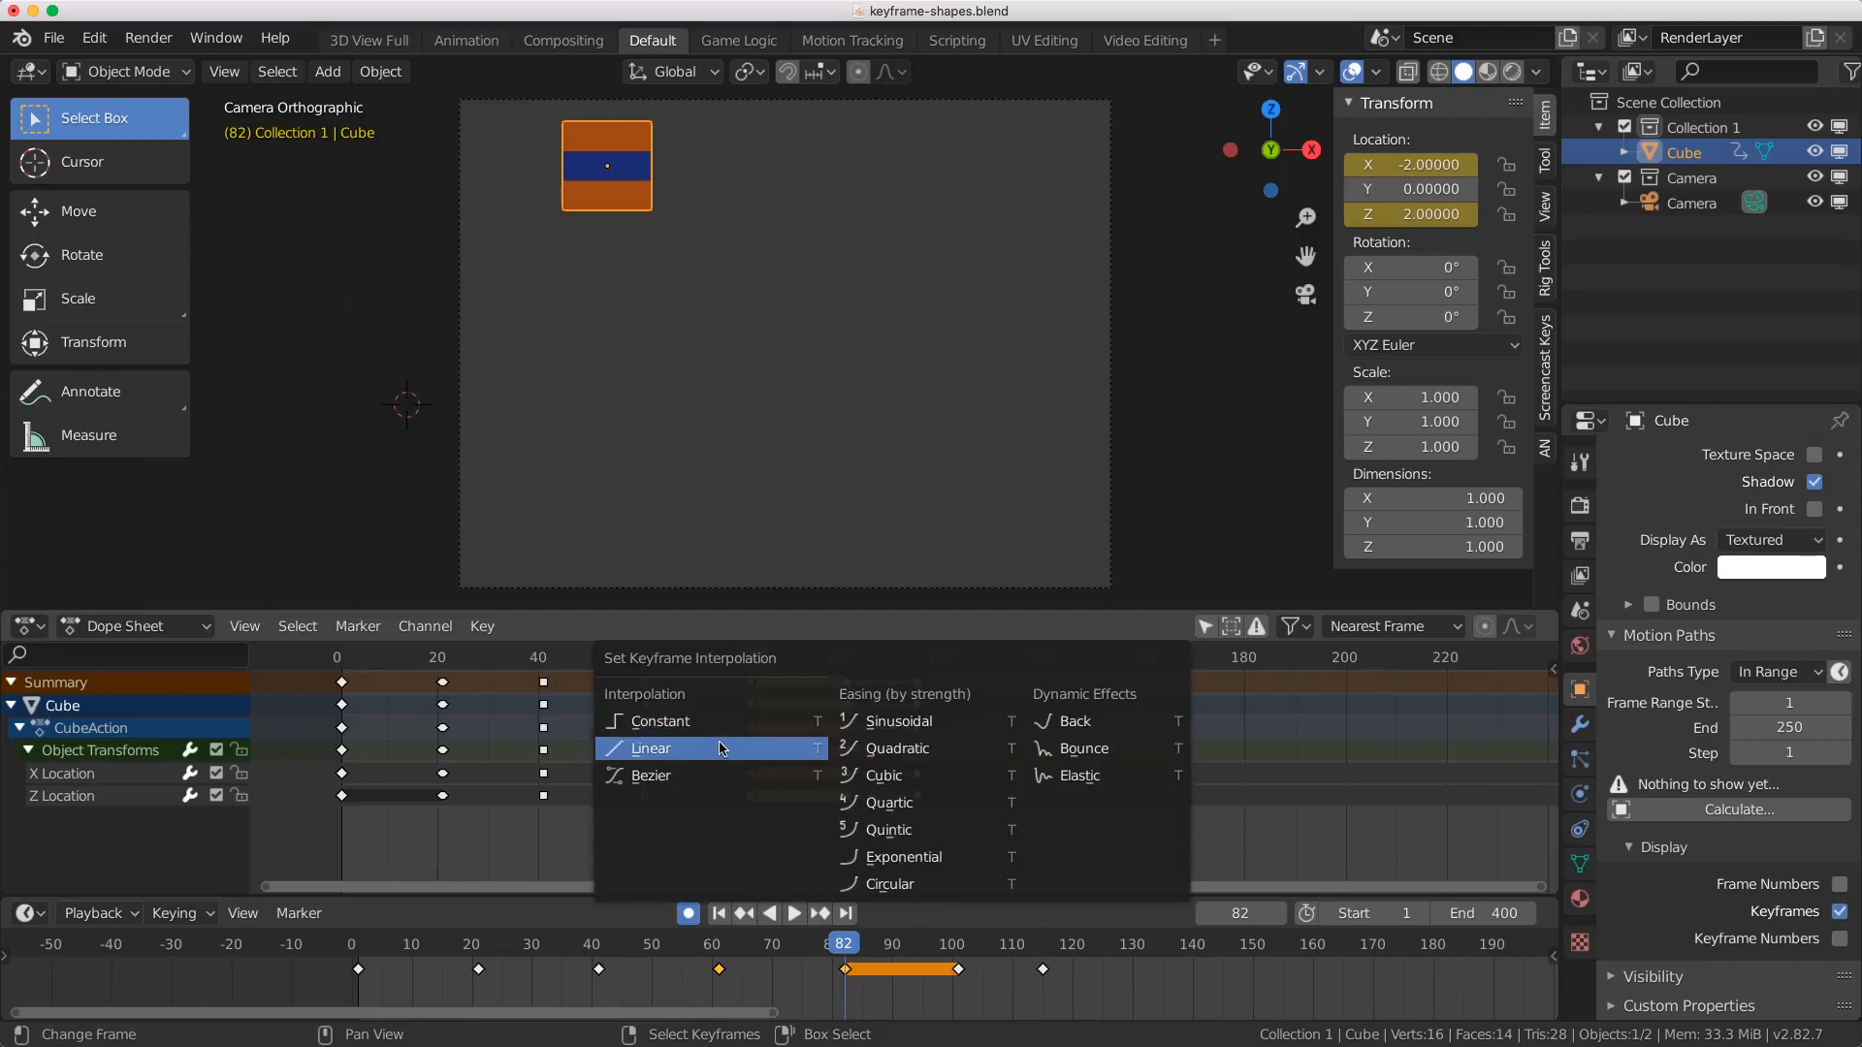
click(723, 747)
key(space)
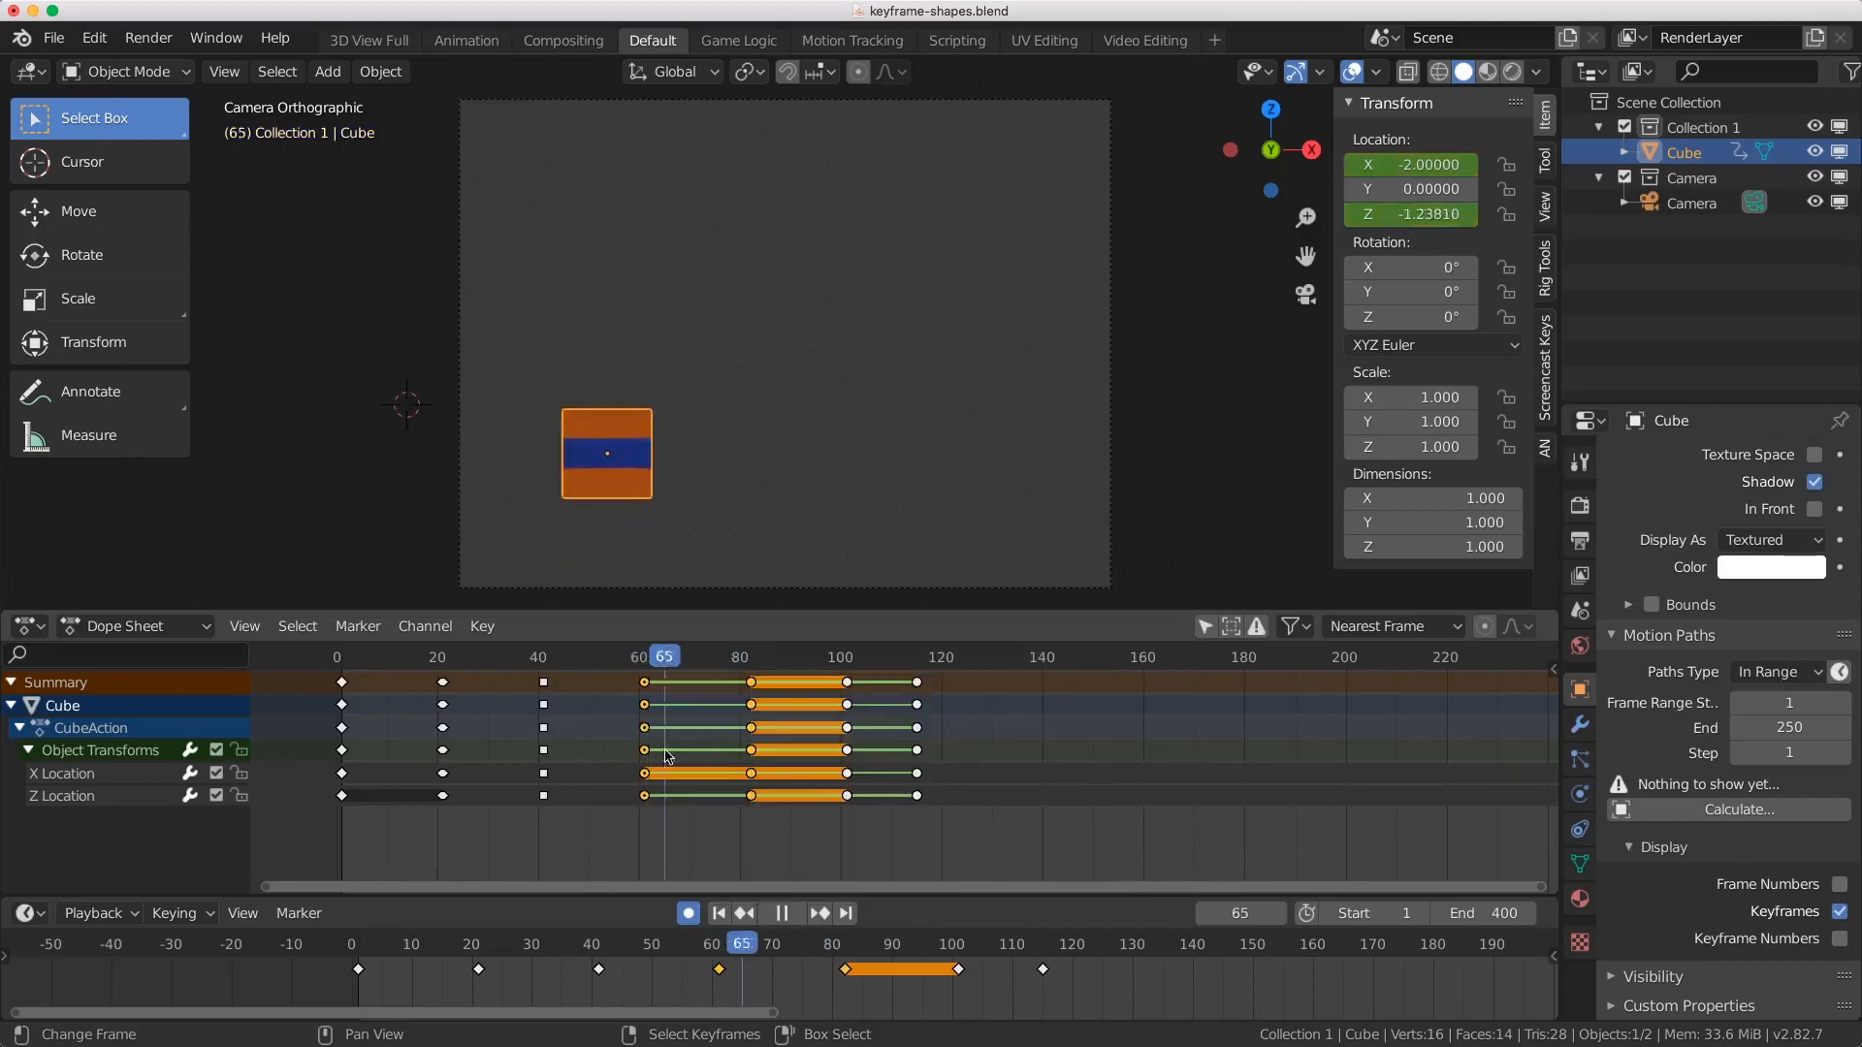
drag(768, 762, 835, 765)
drag(661, 716, 827, 732)
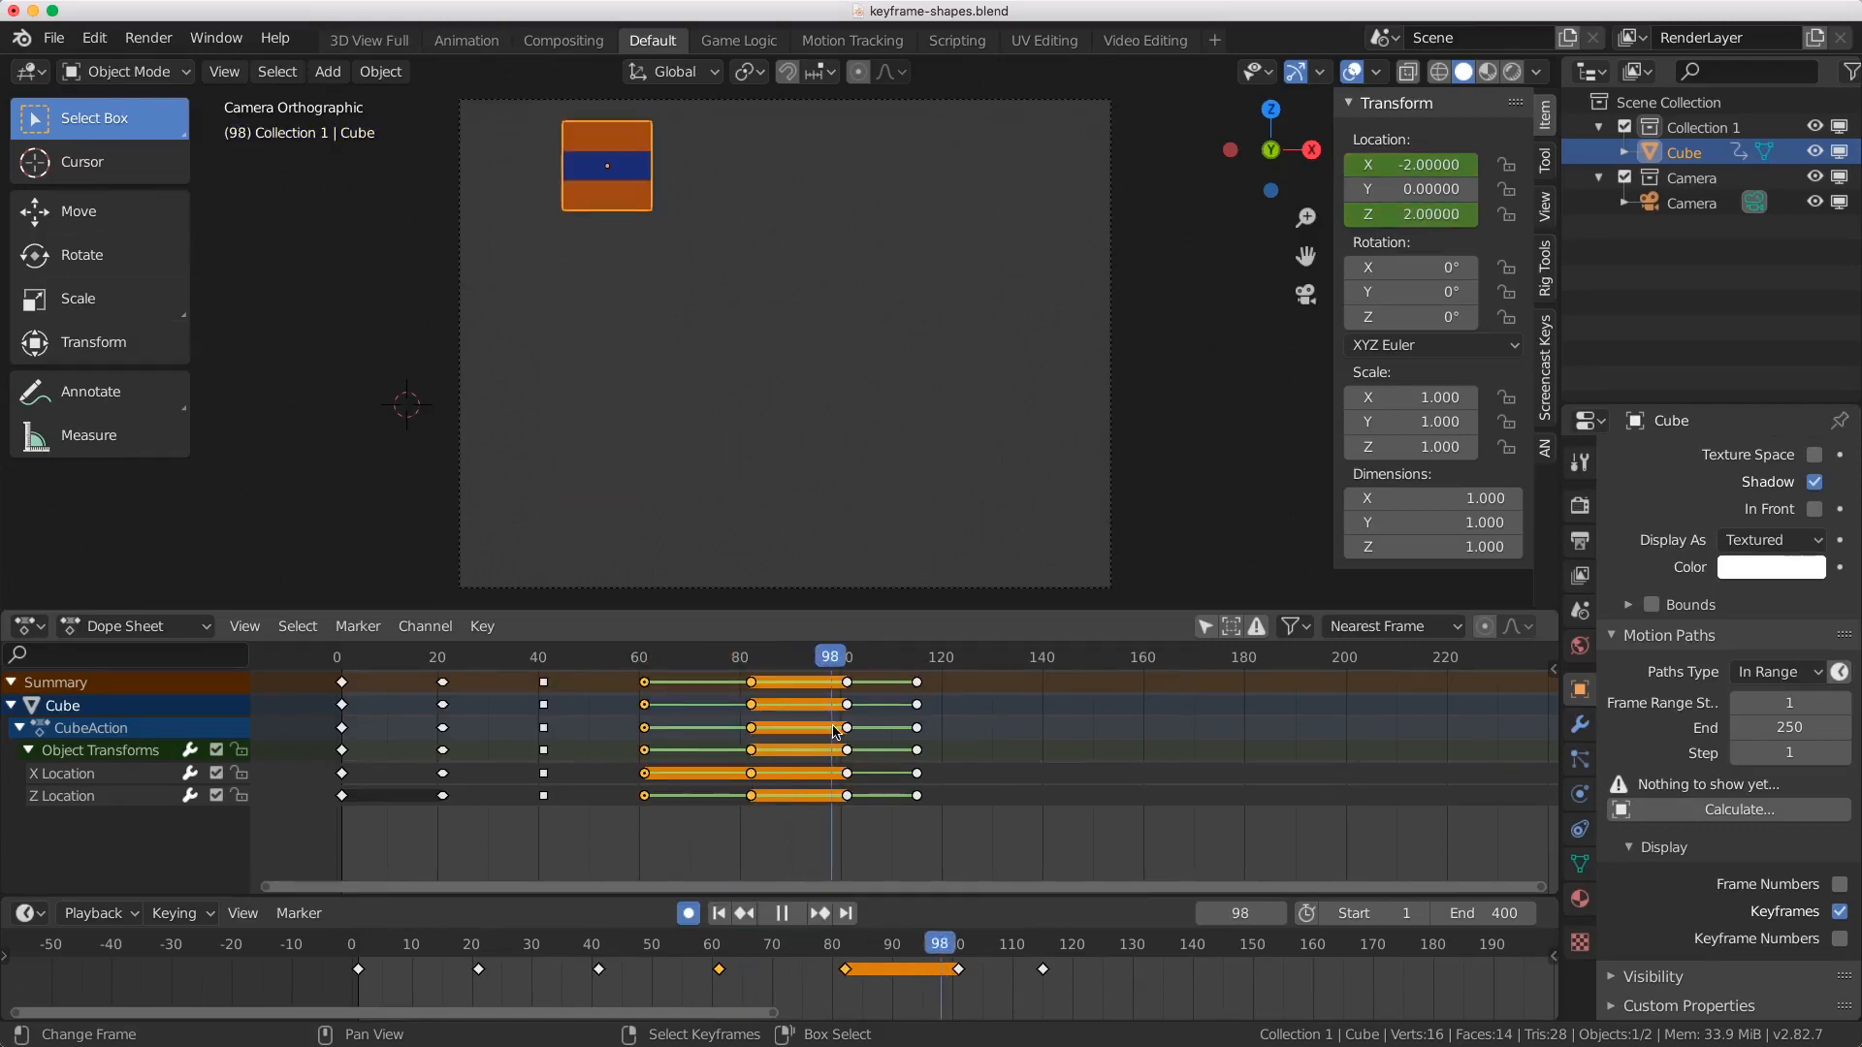
Step: Go to frame 41 and set the interpolation of the keyframes at frames 41 and 61 to Bounce
mouse_move(562, 731)
mouse_down()
mouse_move(546, 733)
mouse_move(641, 731)
mouse_move(545, 728)
mouse_up()
right_click(545, 727)
shift+click(645, 684)
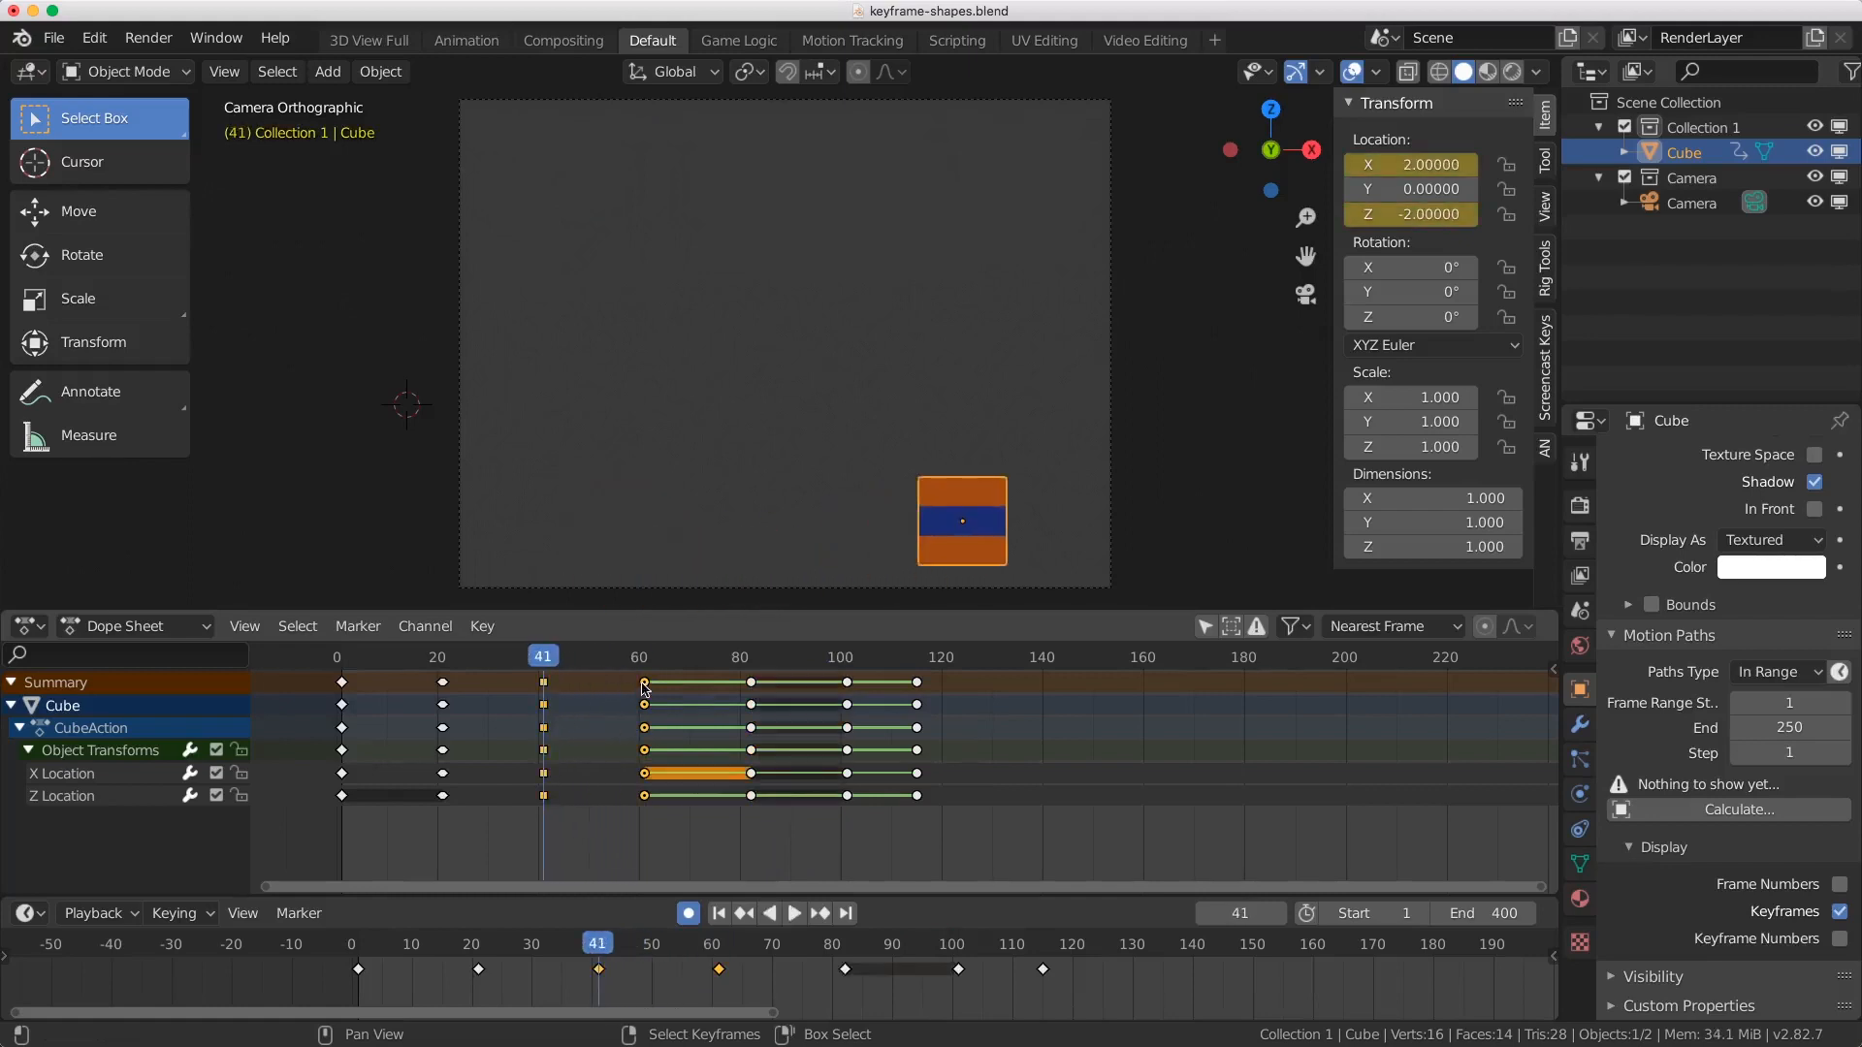
key(t)
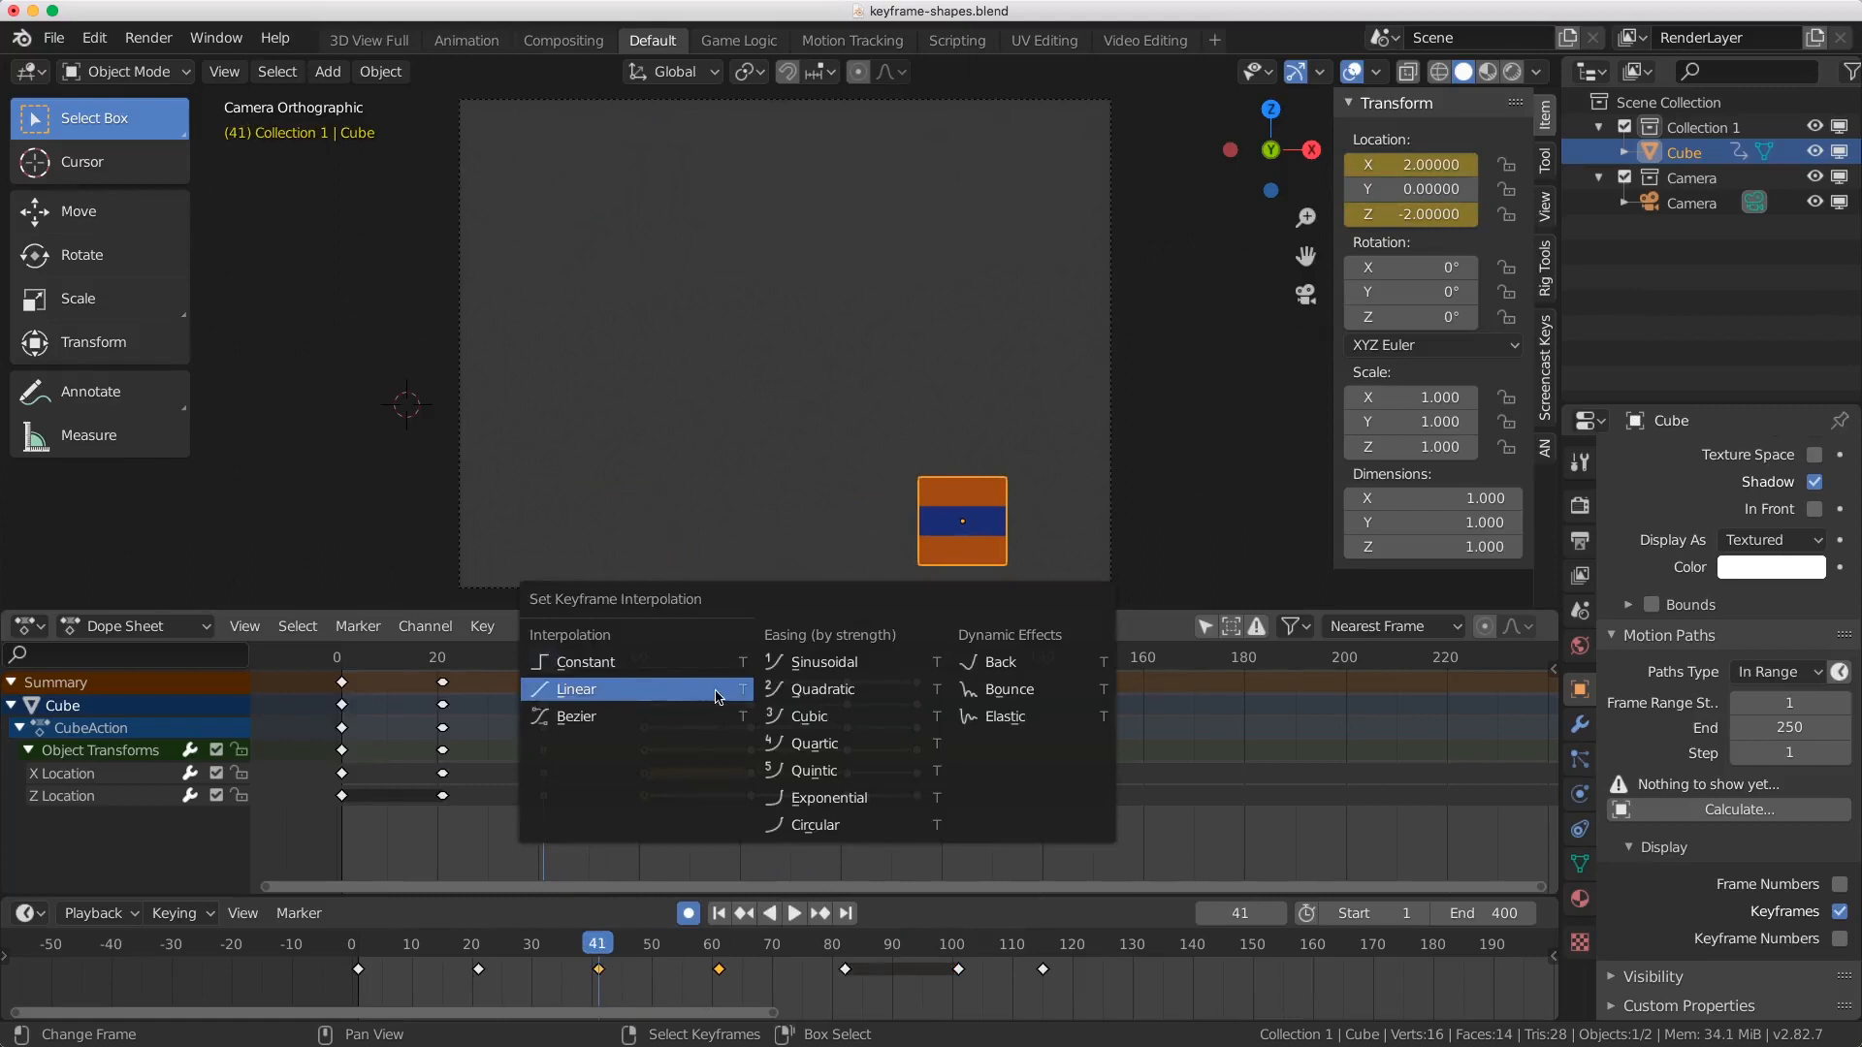
click(991, 691)
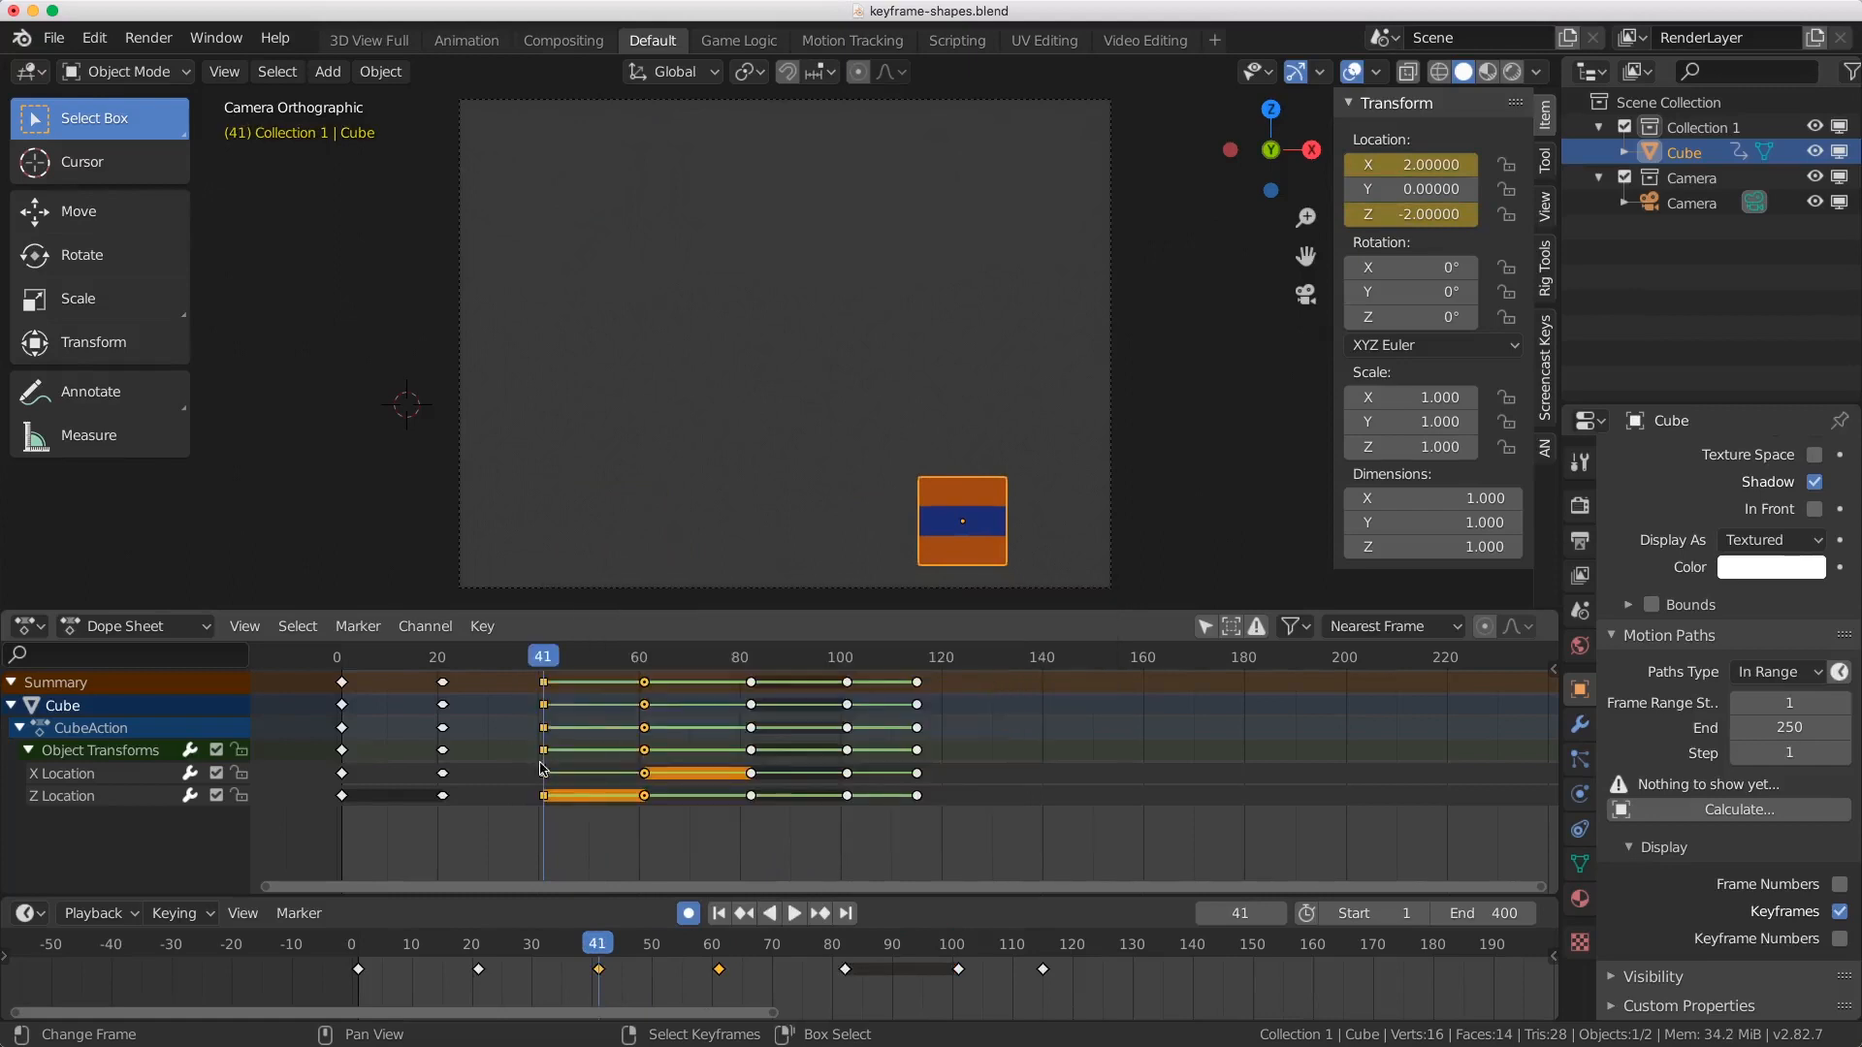
mouse_move(543, 769)
mouse_down()
mouse_move(644, 766)
mouse_move(543, 766)
mouse_up()
Step: Turn off the display of handles and interpolation in the Dope Sheet
click(245, 626)
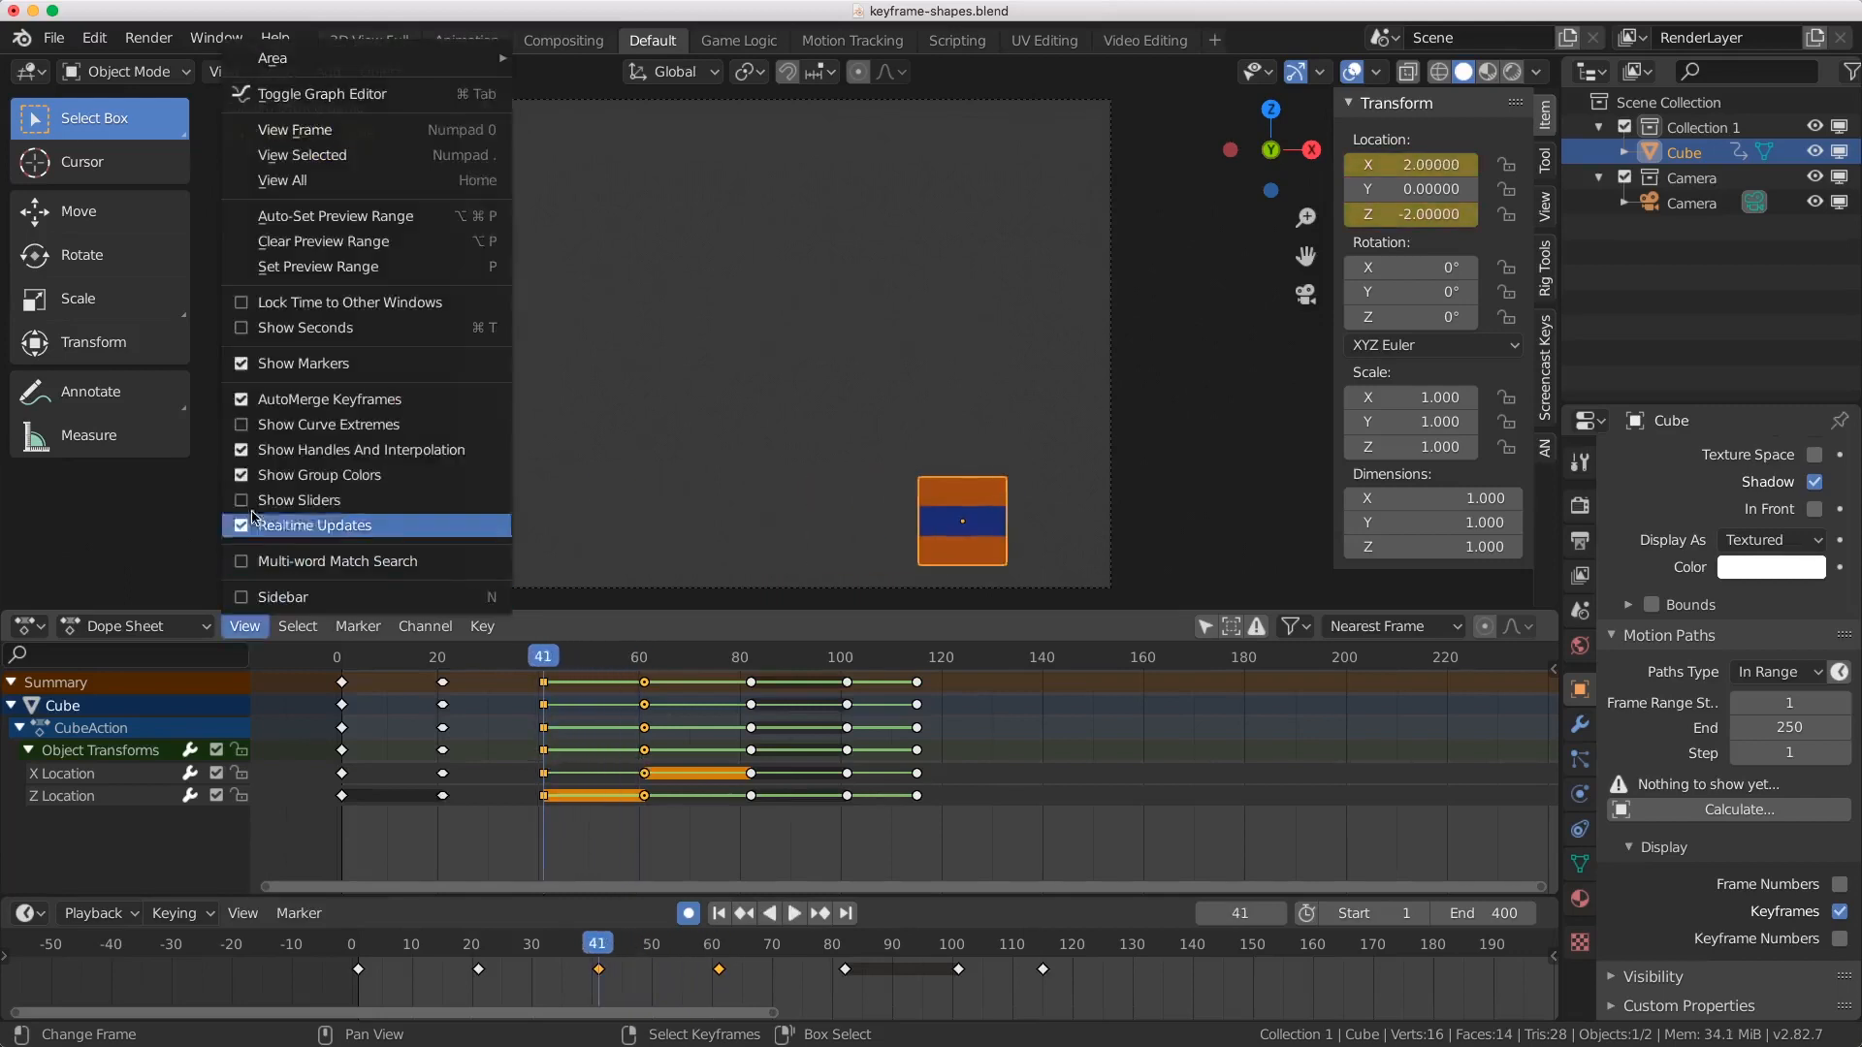
click(241, 455)
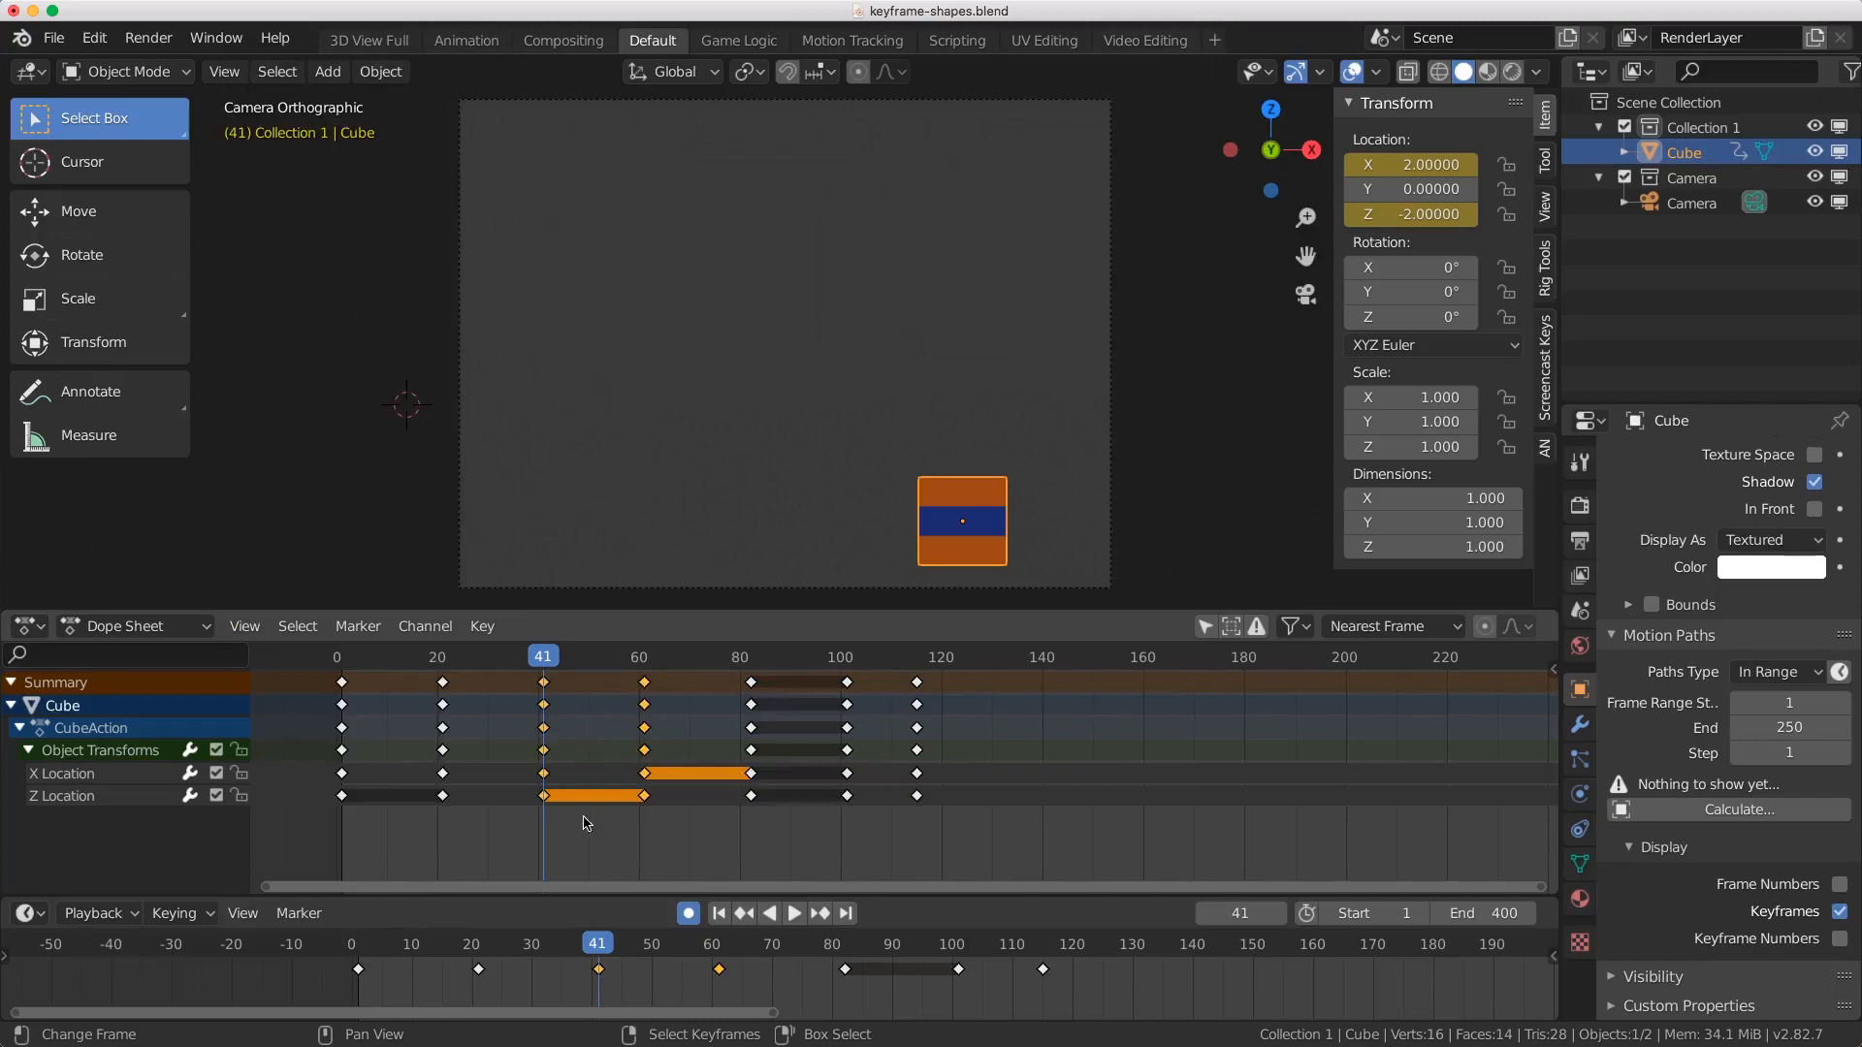
Step: Turn on the display of curve extremes in the Dope Sheet and select all keyframes
drag(585, 823, 748, 831)
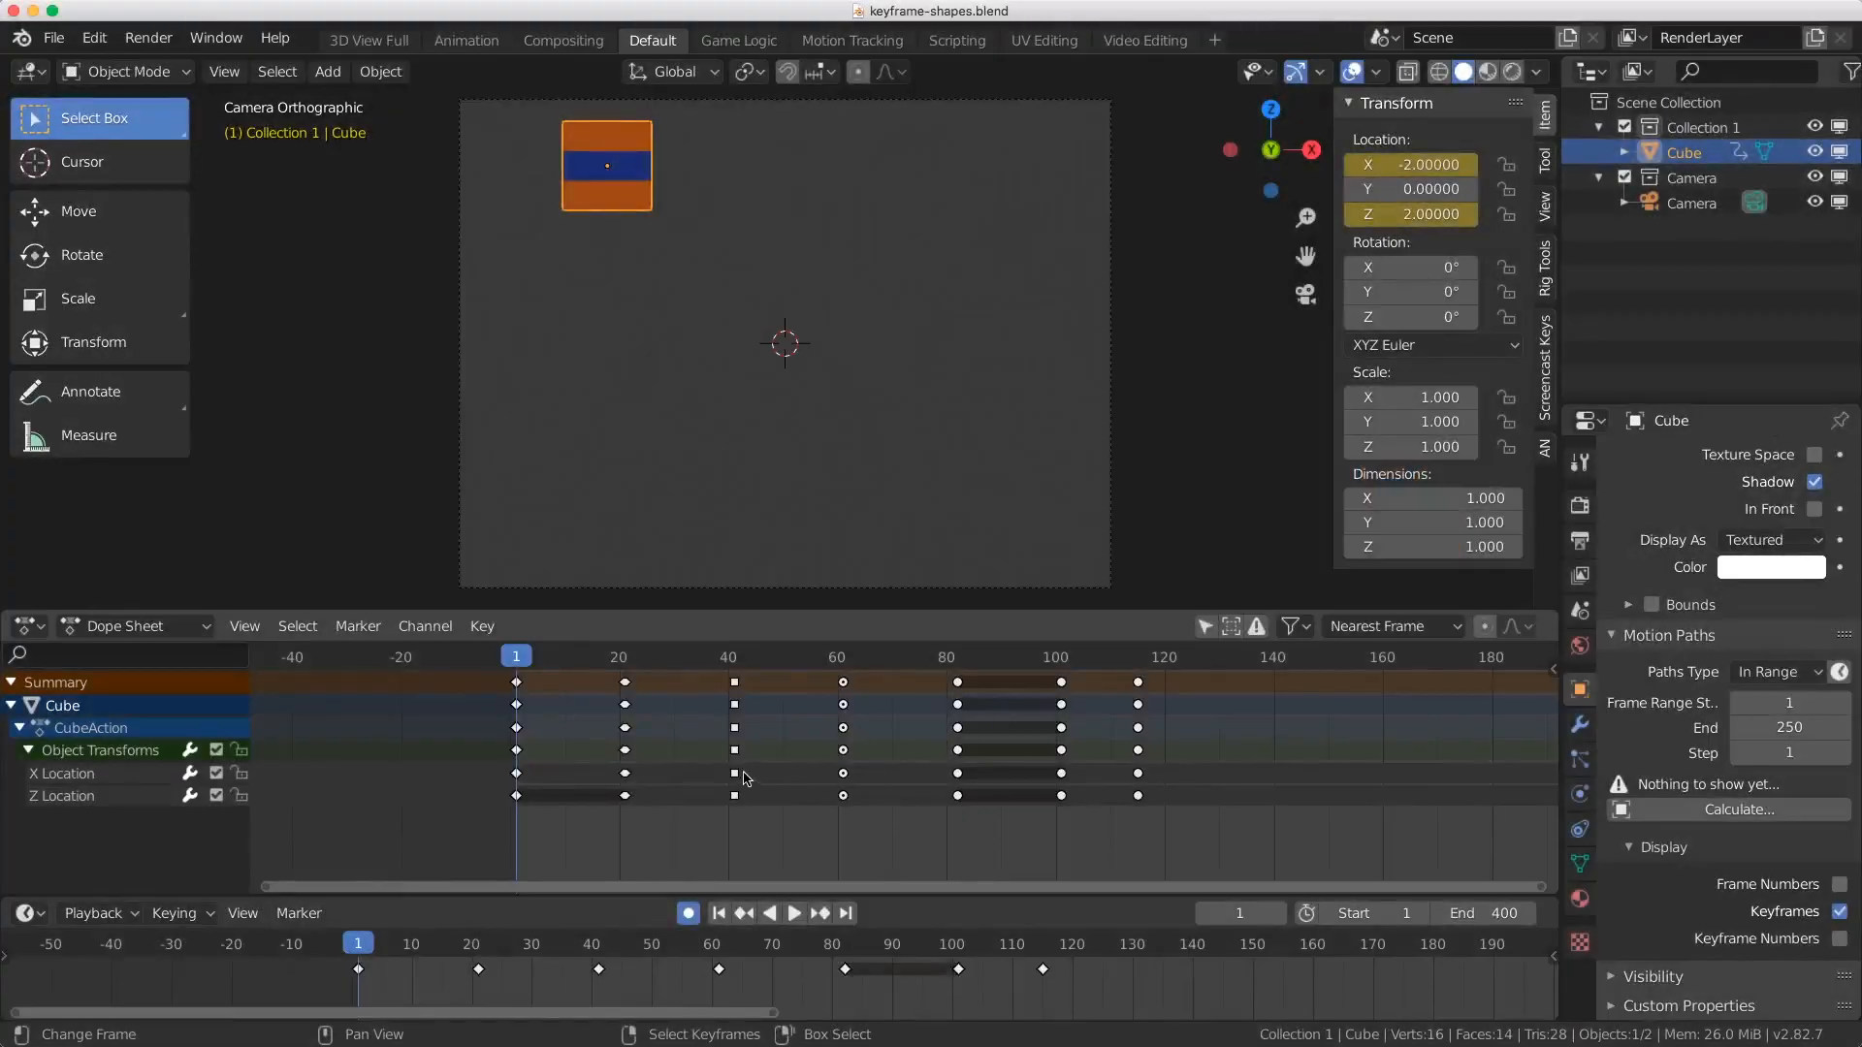
click(253, 631)
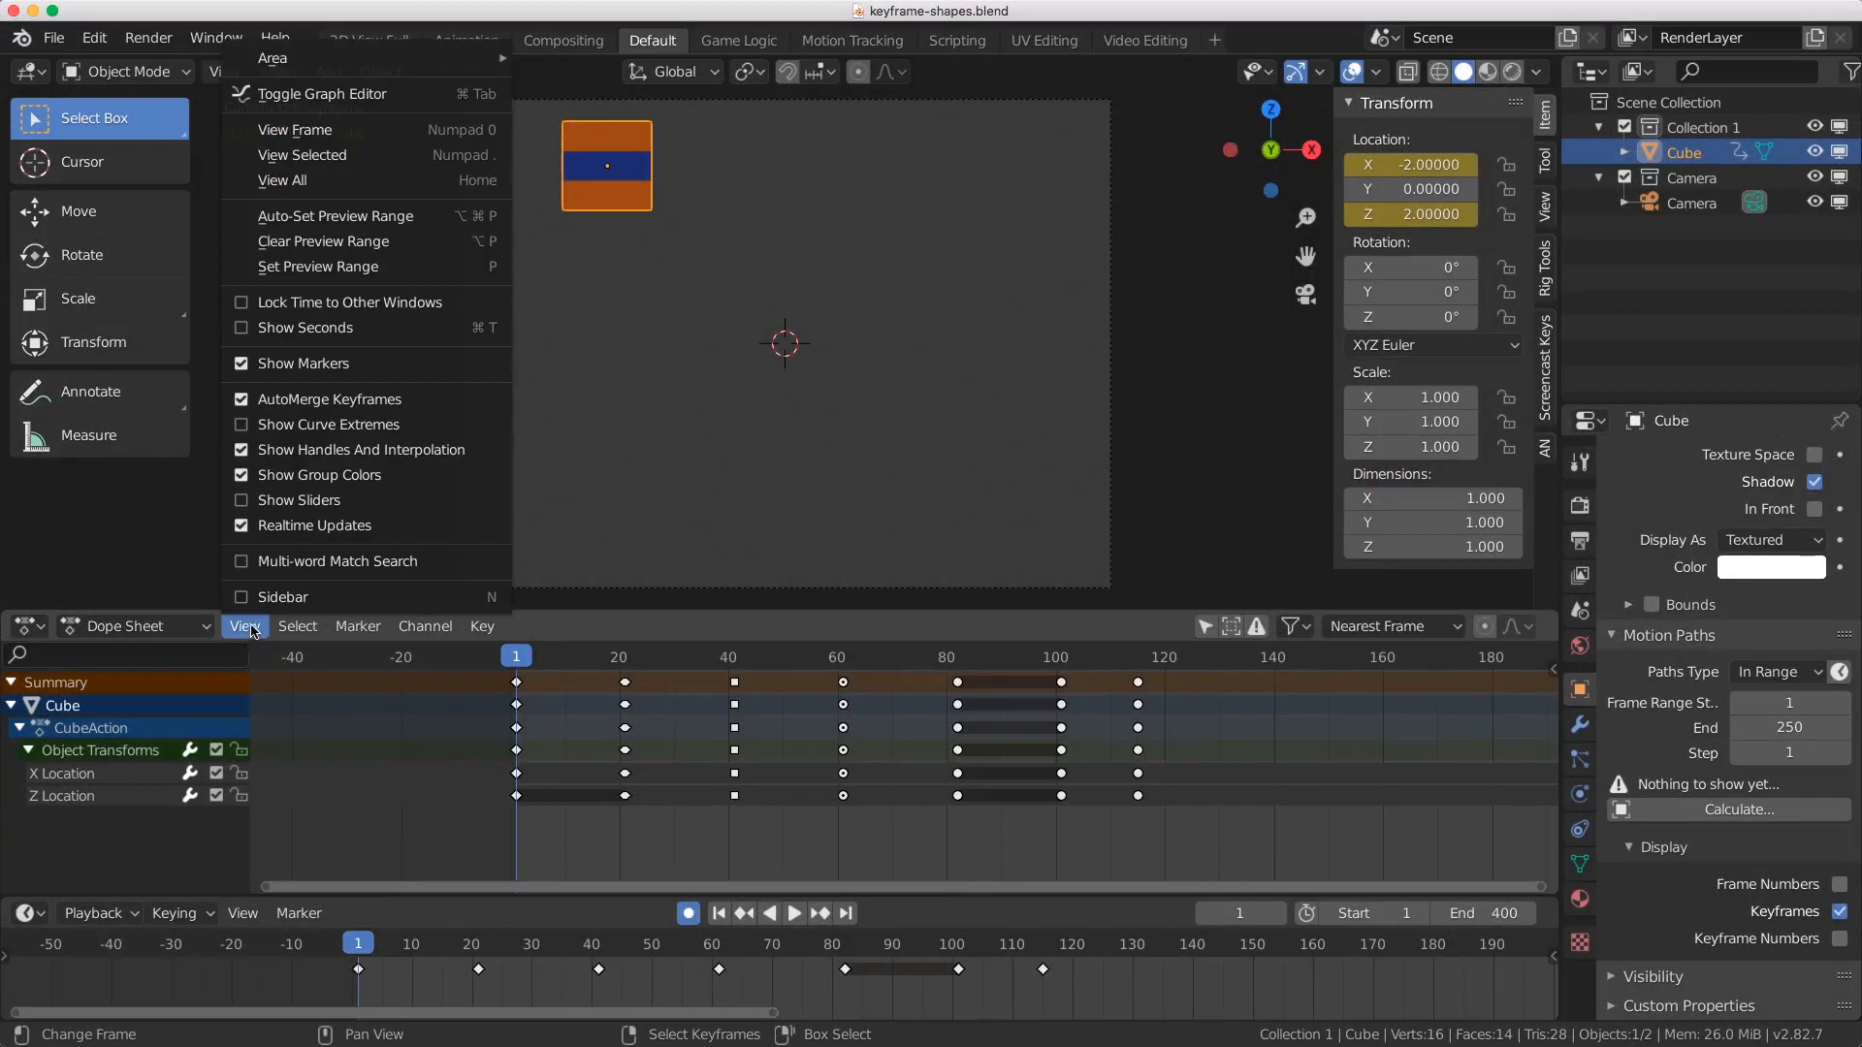
click(277, 431)
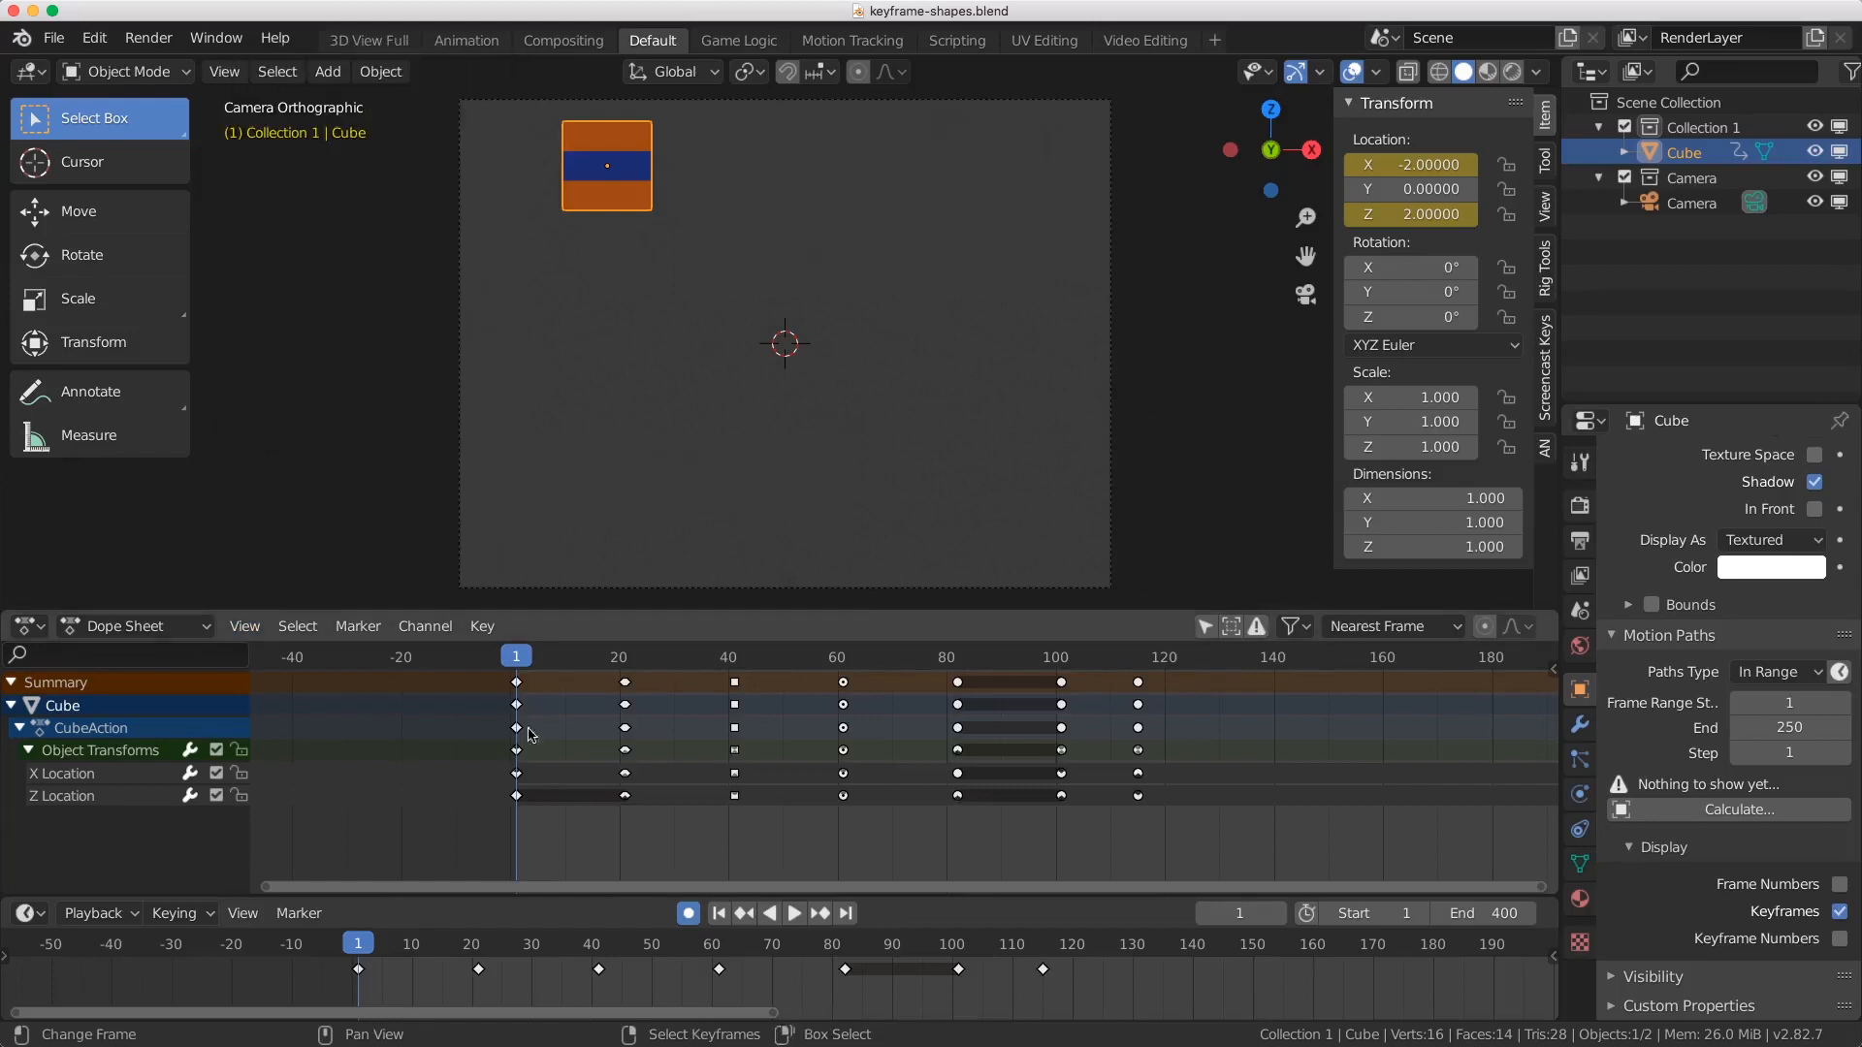
key(a)
scroll(548, 803, up, 3)
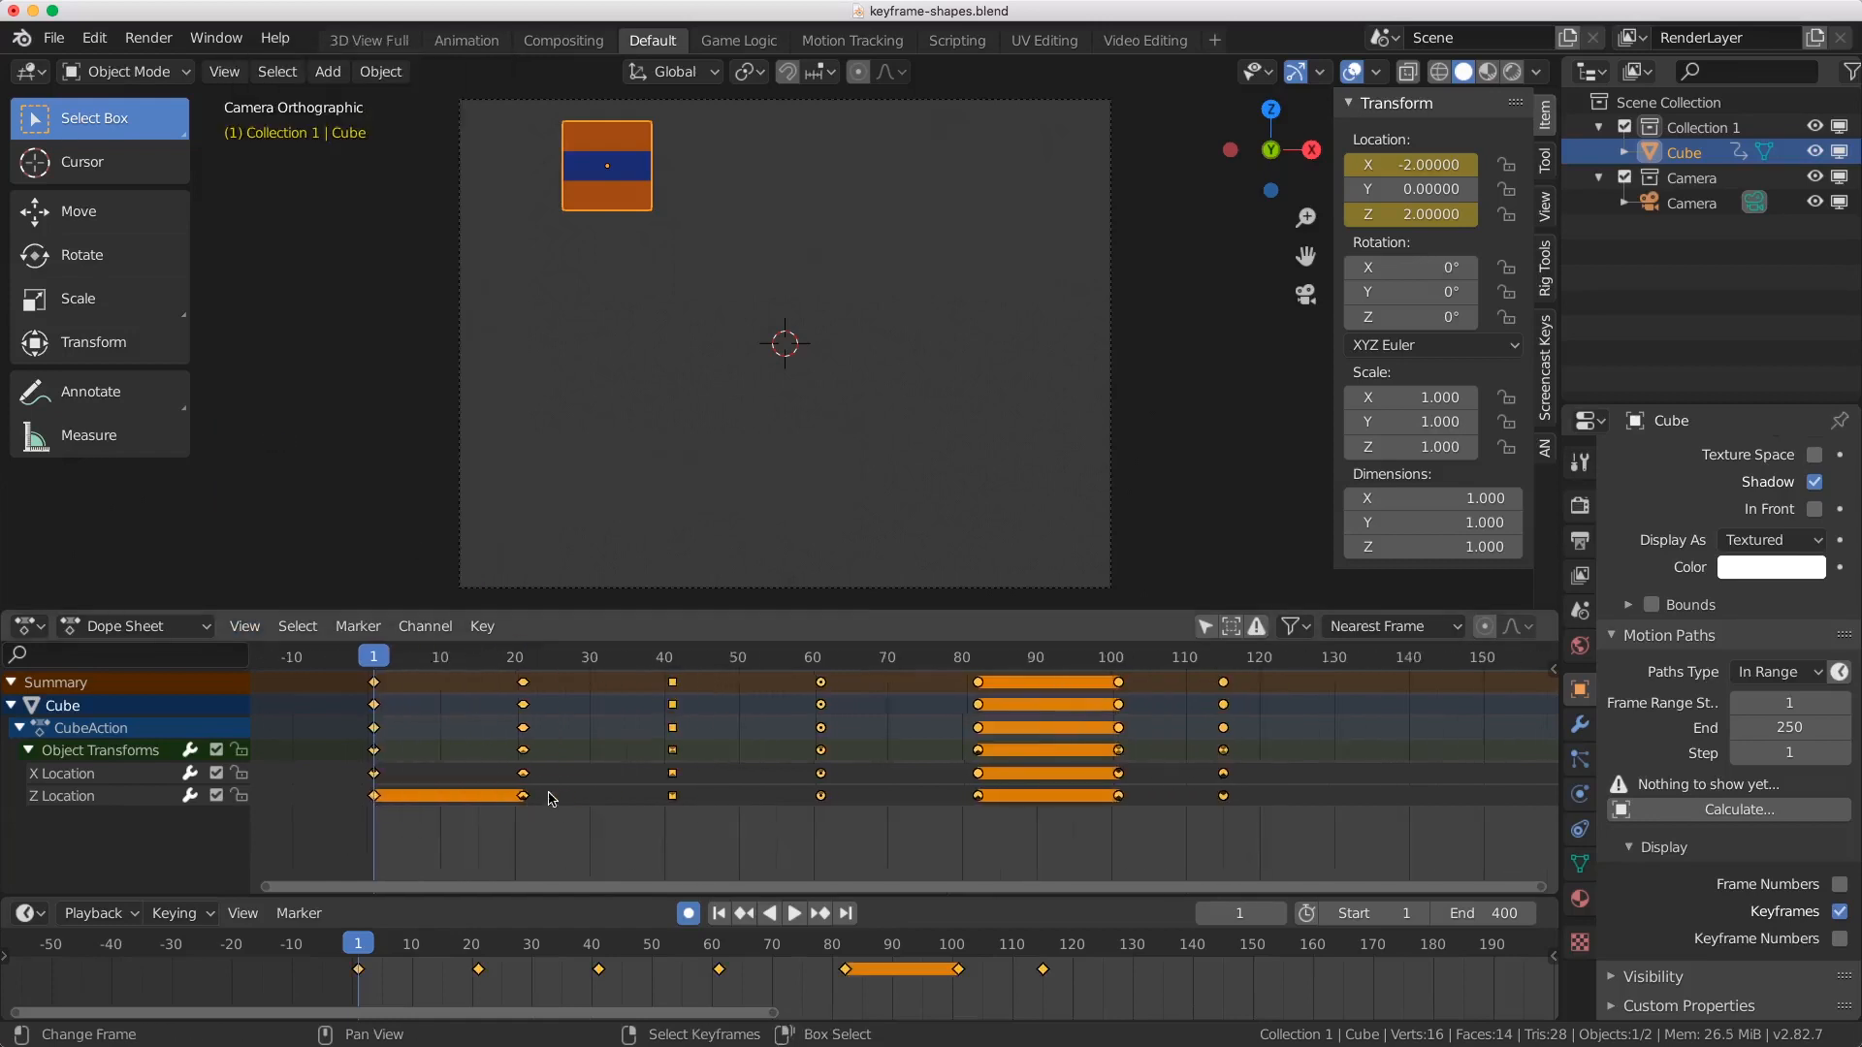
ctrl+scroll(548, 805, up, 4)
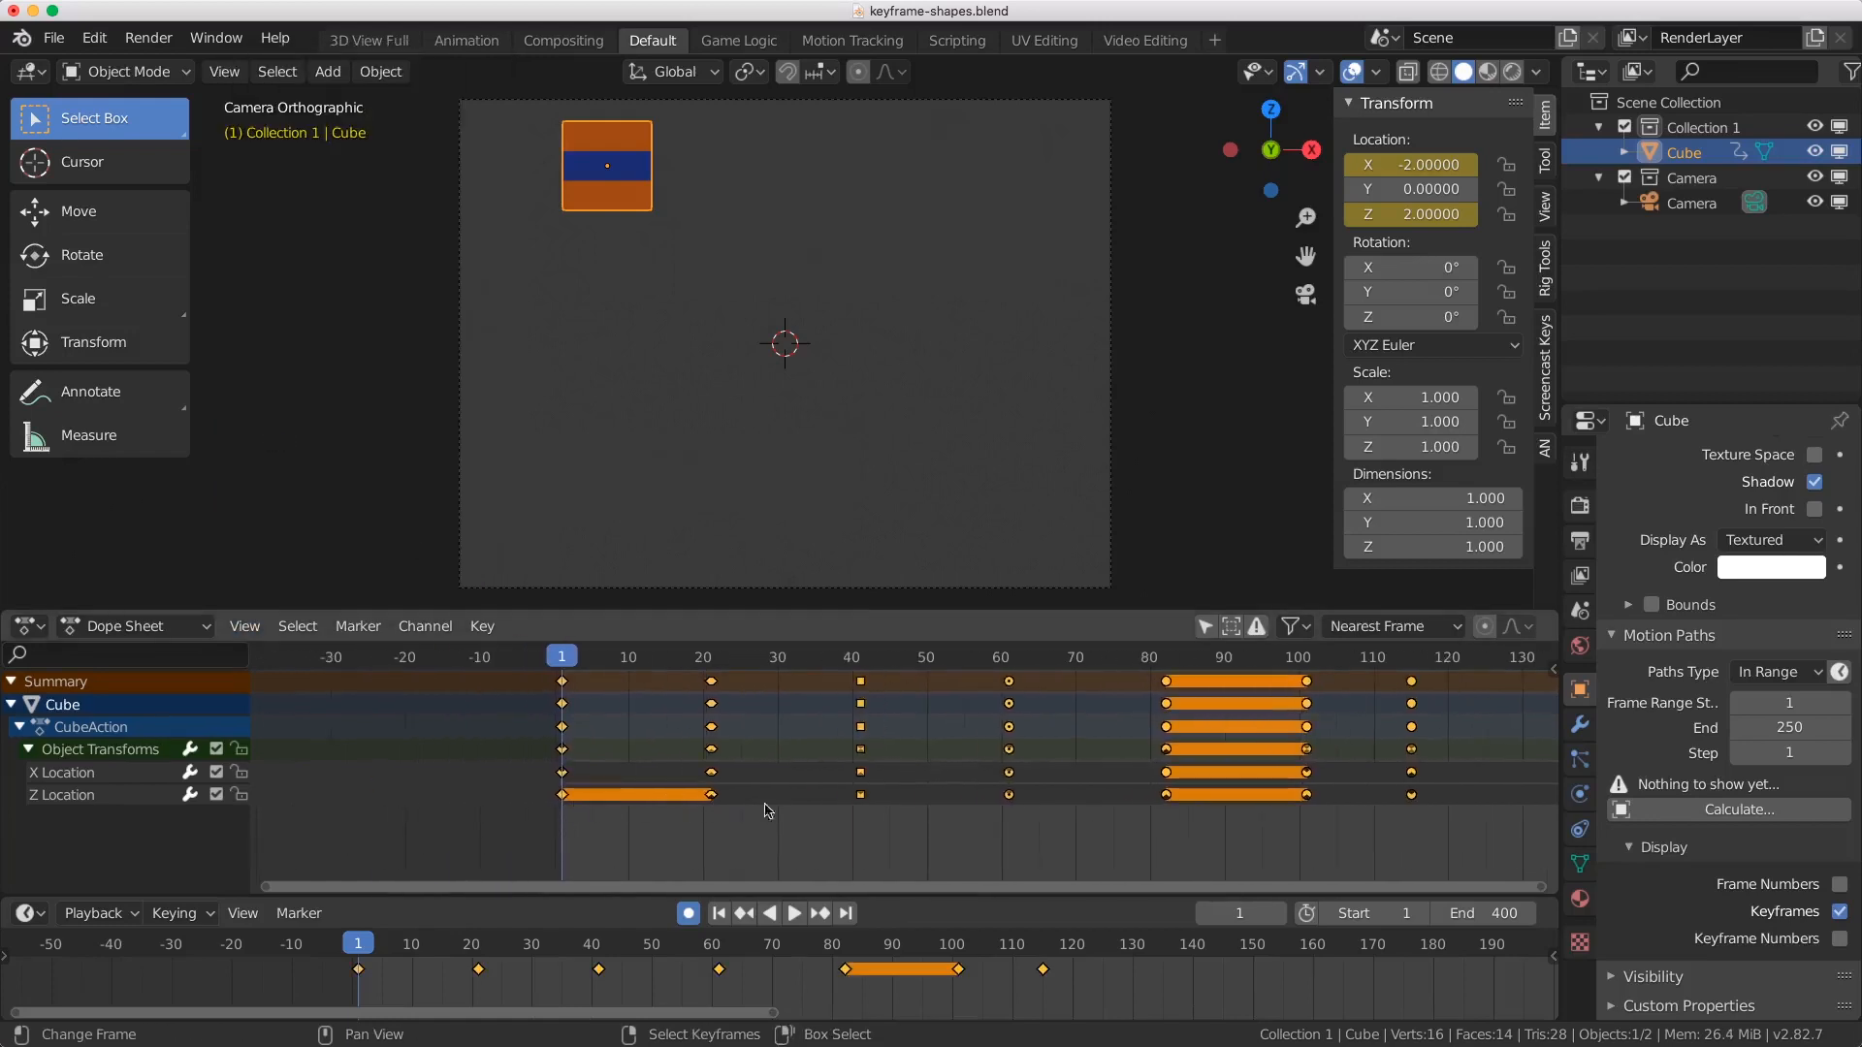
Step: Go to frame 82, annotate a wave-shaped curve in the 3D viewport and circle its peak, middle point and trough
click(1167, 812)
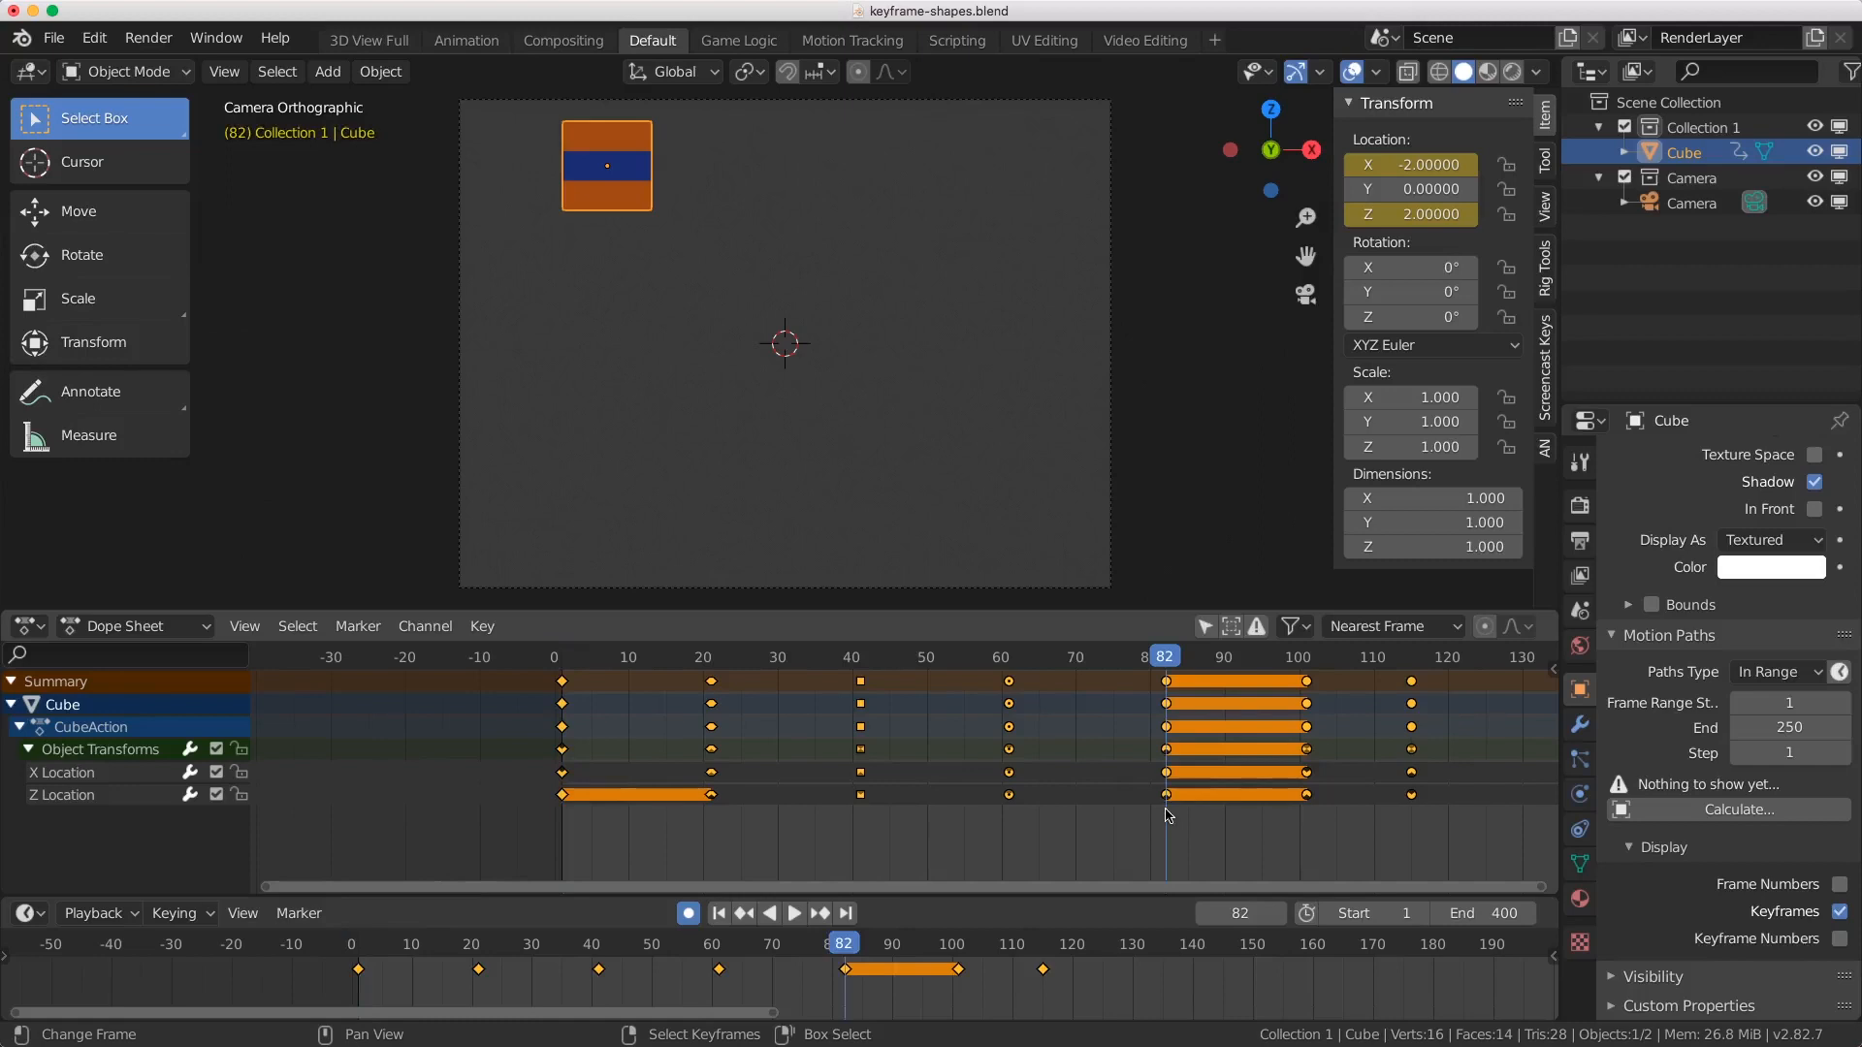
click(406, 405)
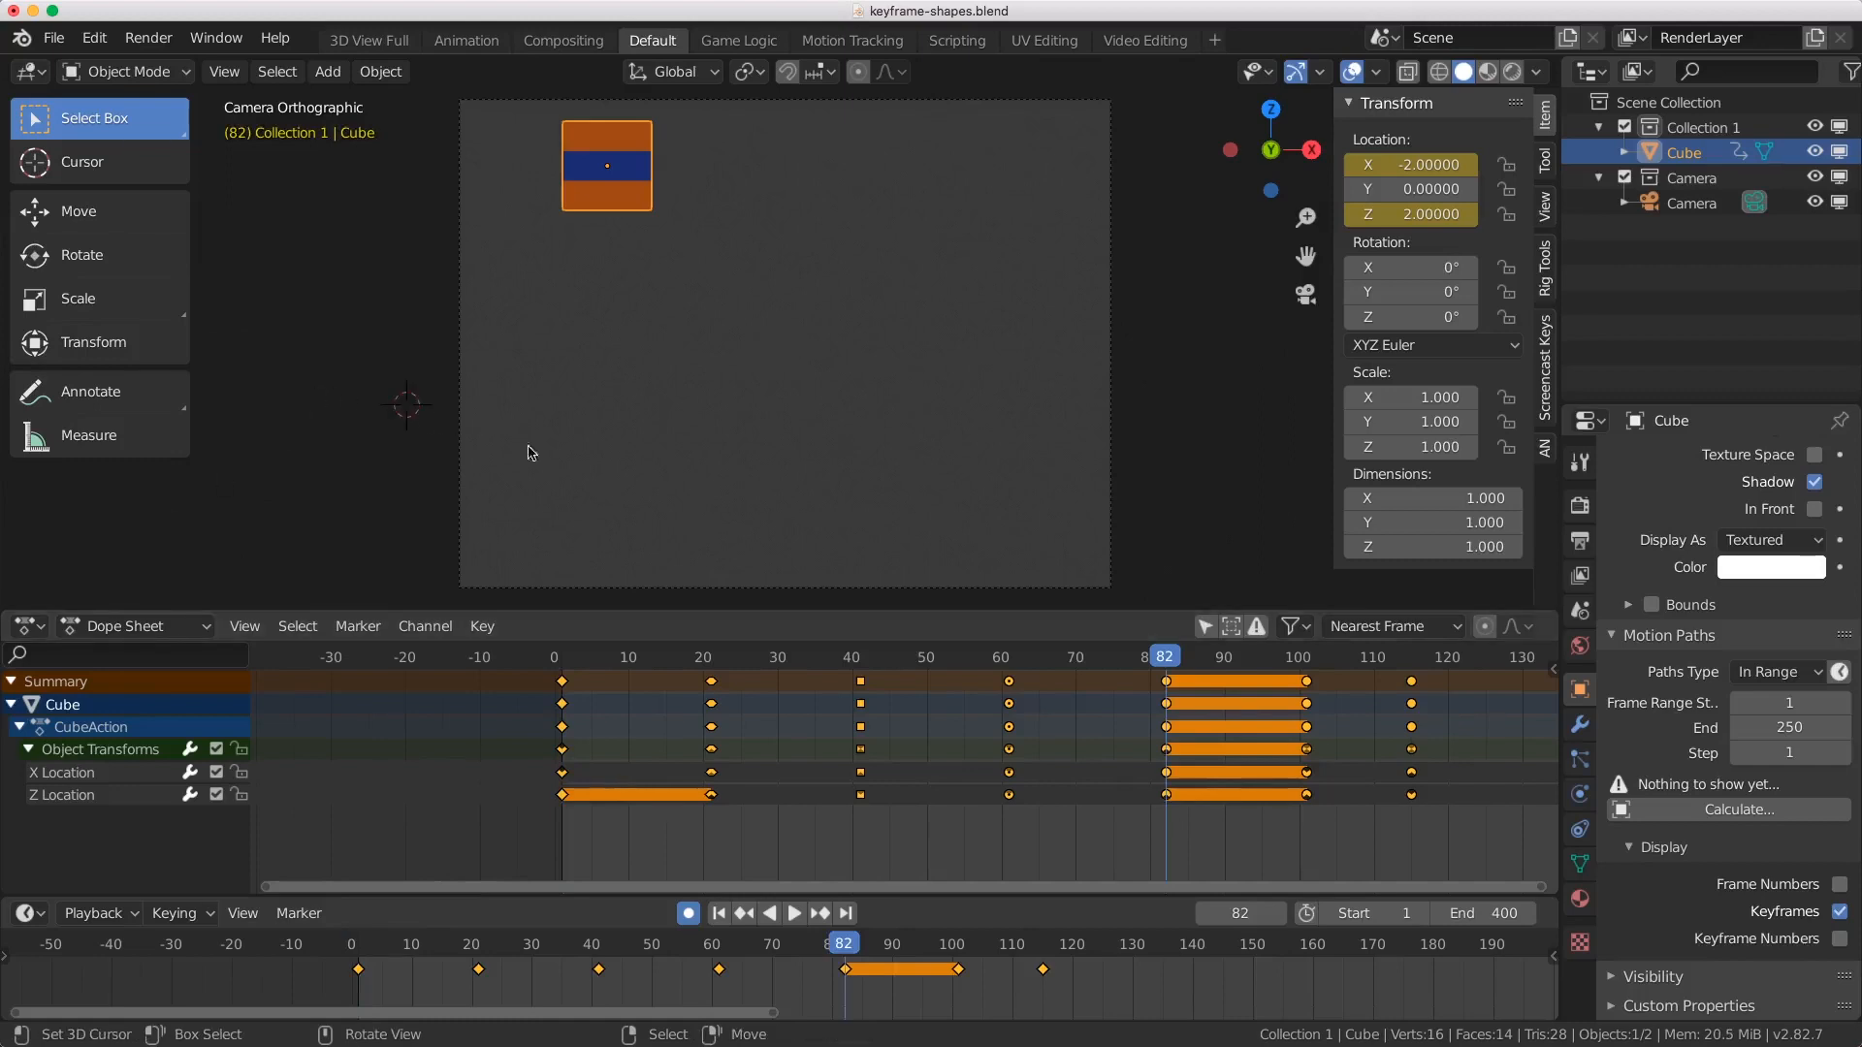
key(d)
mouse_move(515, 405)
mouse_down()
mouse_move(766, 341)
mouse_move(1006, 394)
mouse_up()
drag(796, 395, 798, 404)
drag(885, 511, 889, 516)
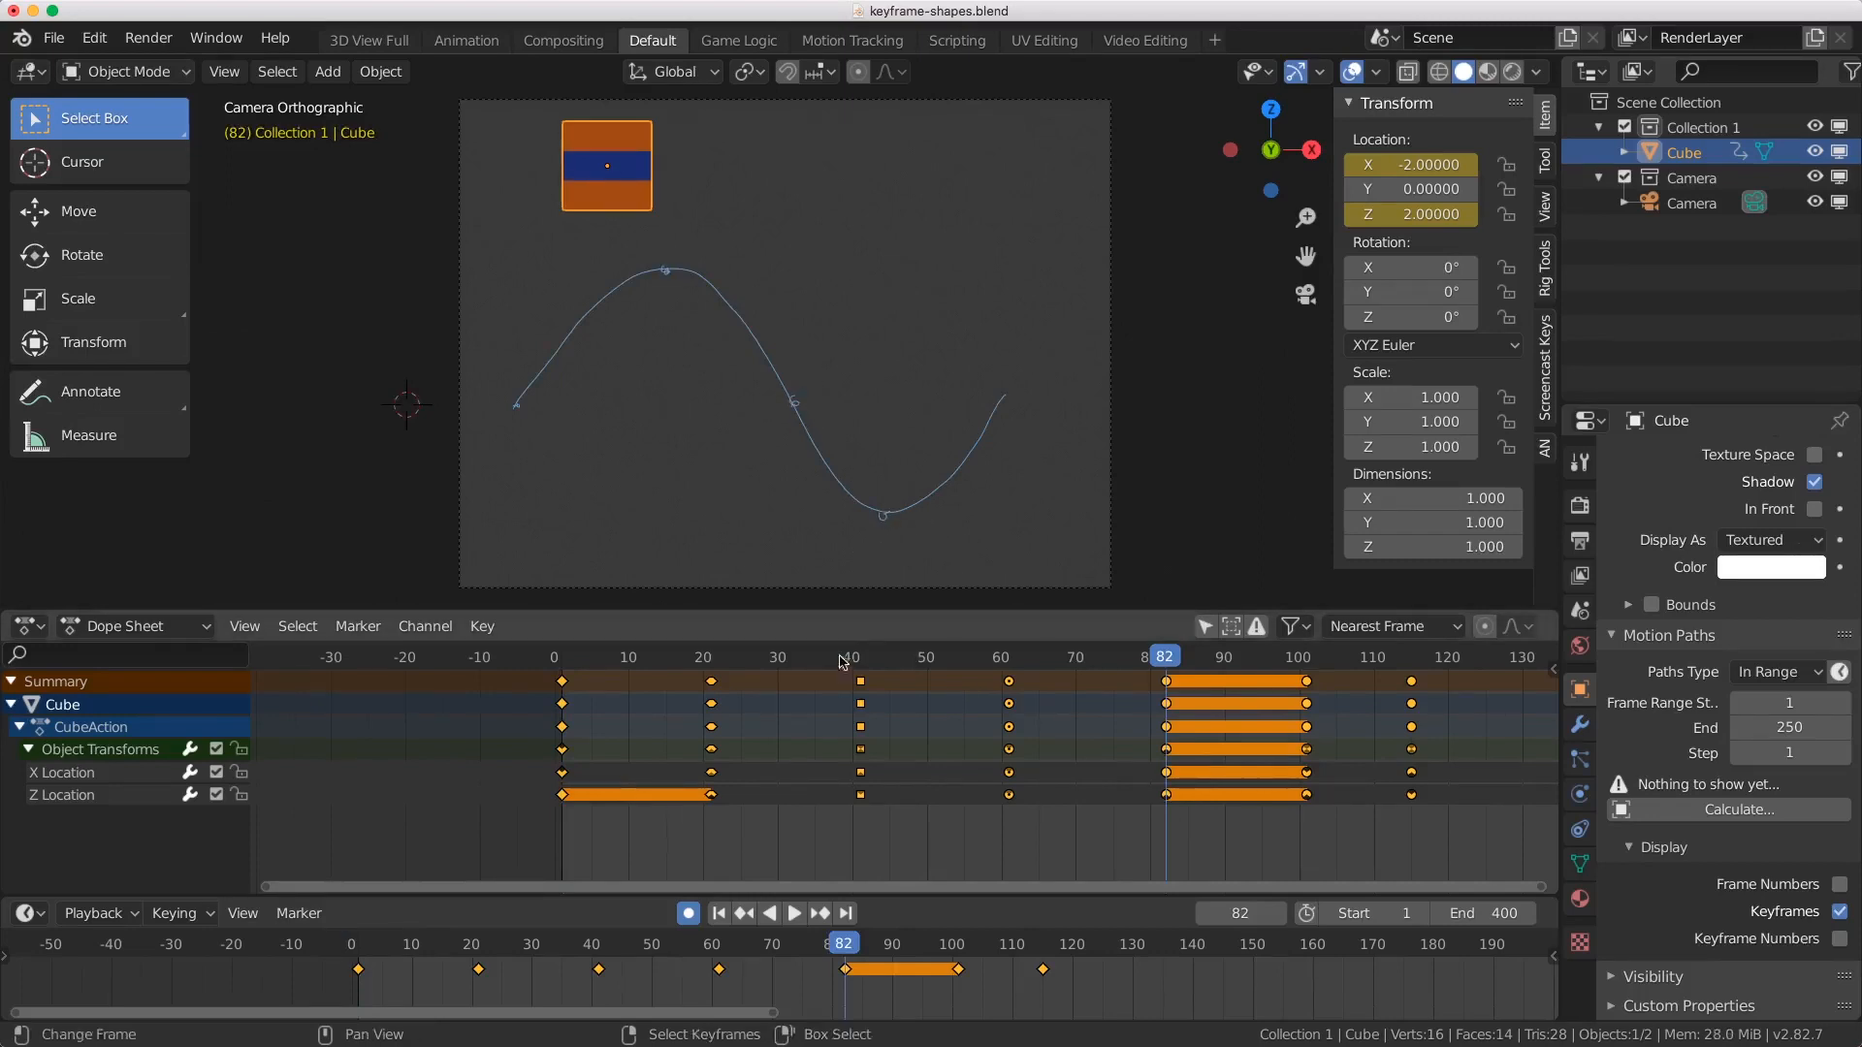
drag(667, 262, 646, 284)
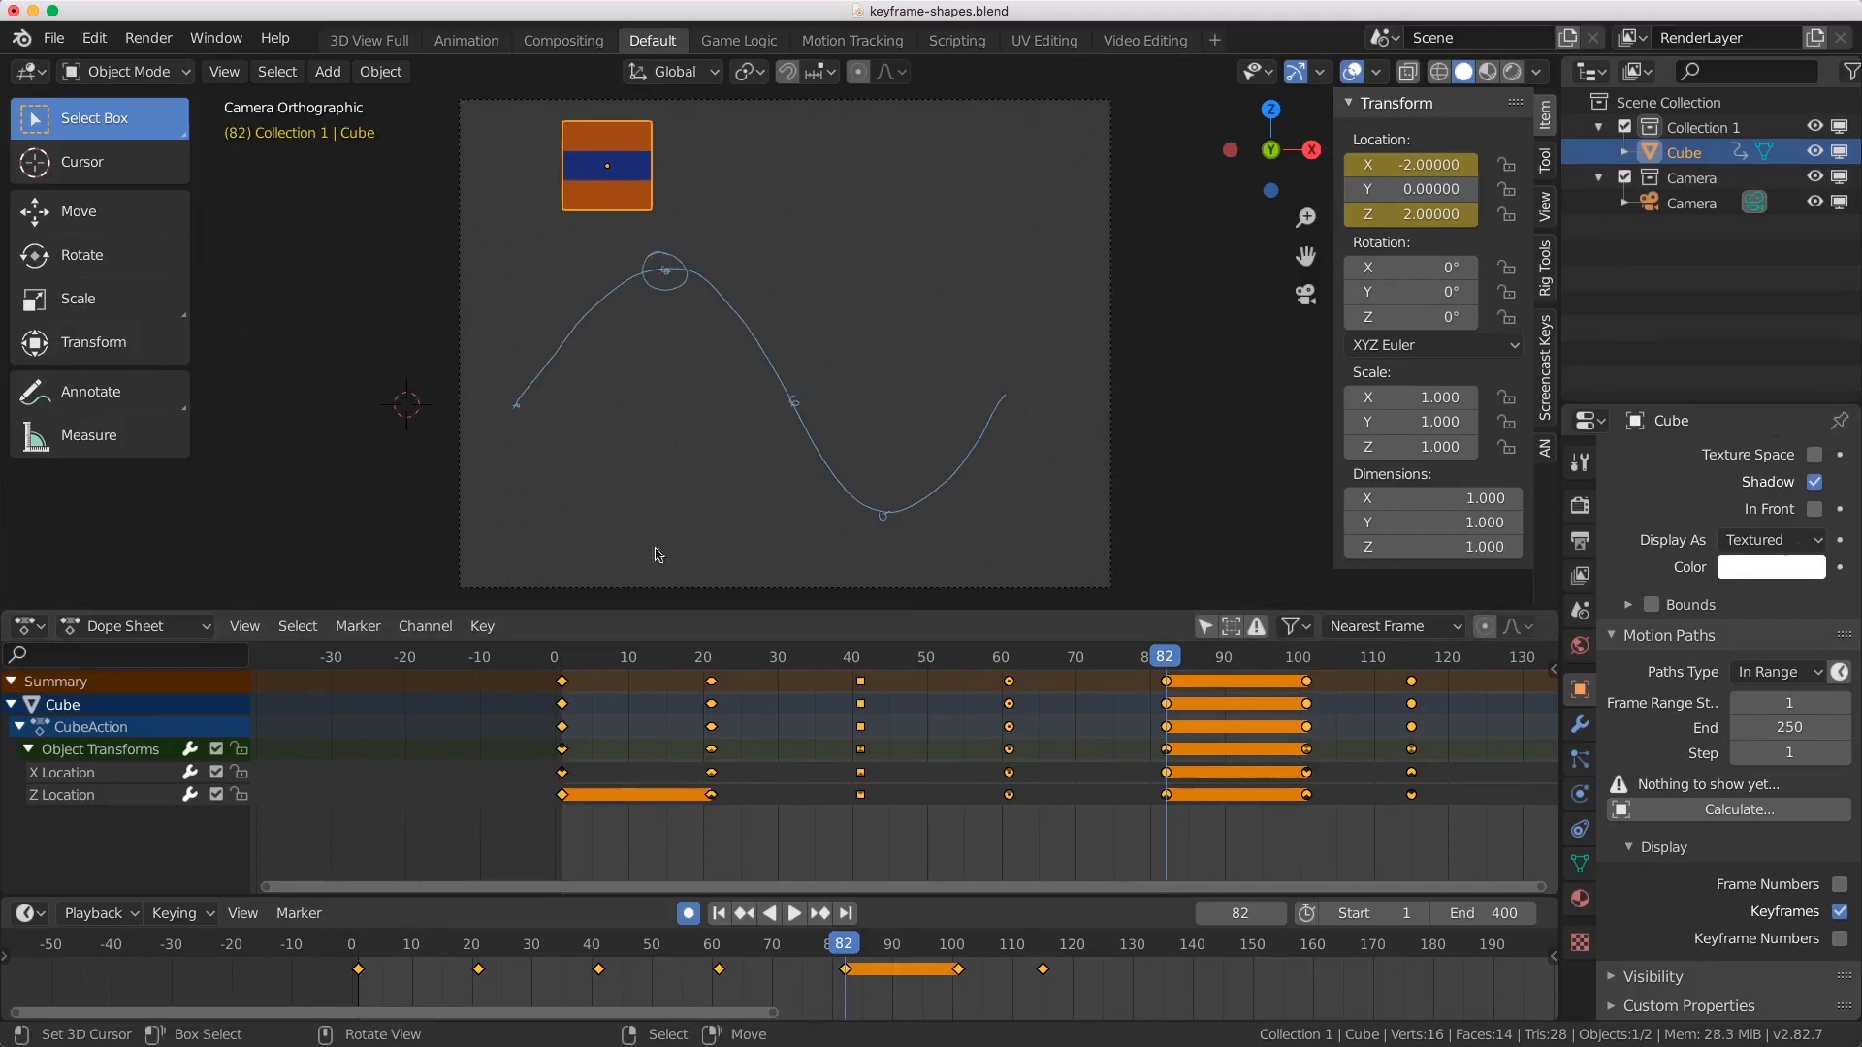
mouse_move(804, 386)
mouse_down()
mouse_move(786, 379)
mouse_move(810, 393)
mouse_up()
mouse_move(898, 506)
mouse_down()
mouse_move(920, 502)
mouse_move(897, 533)
mouse_up()
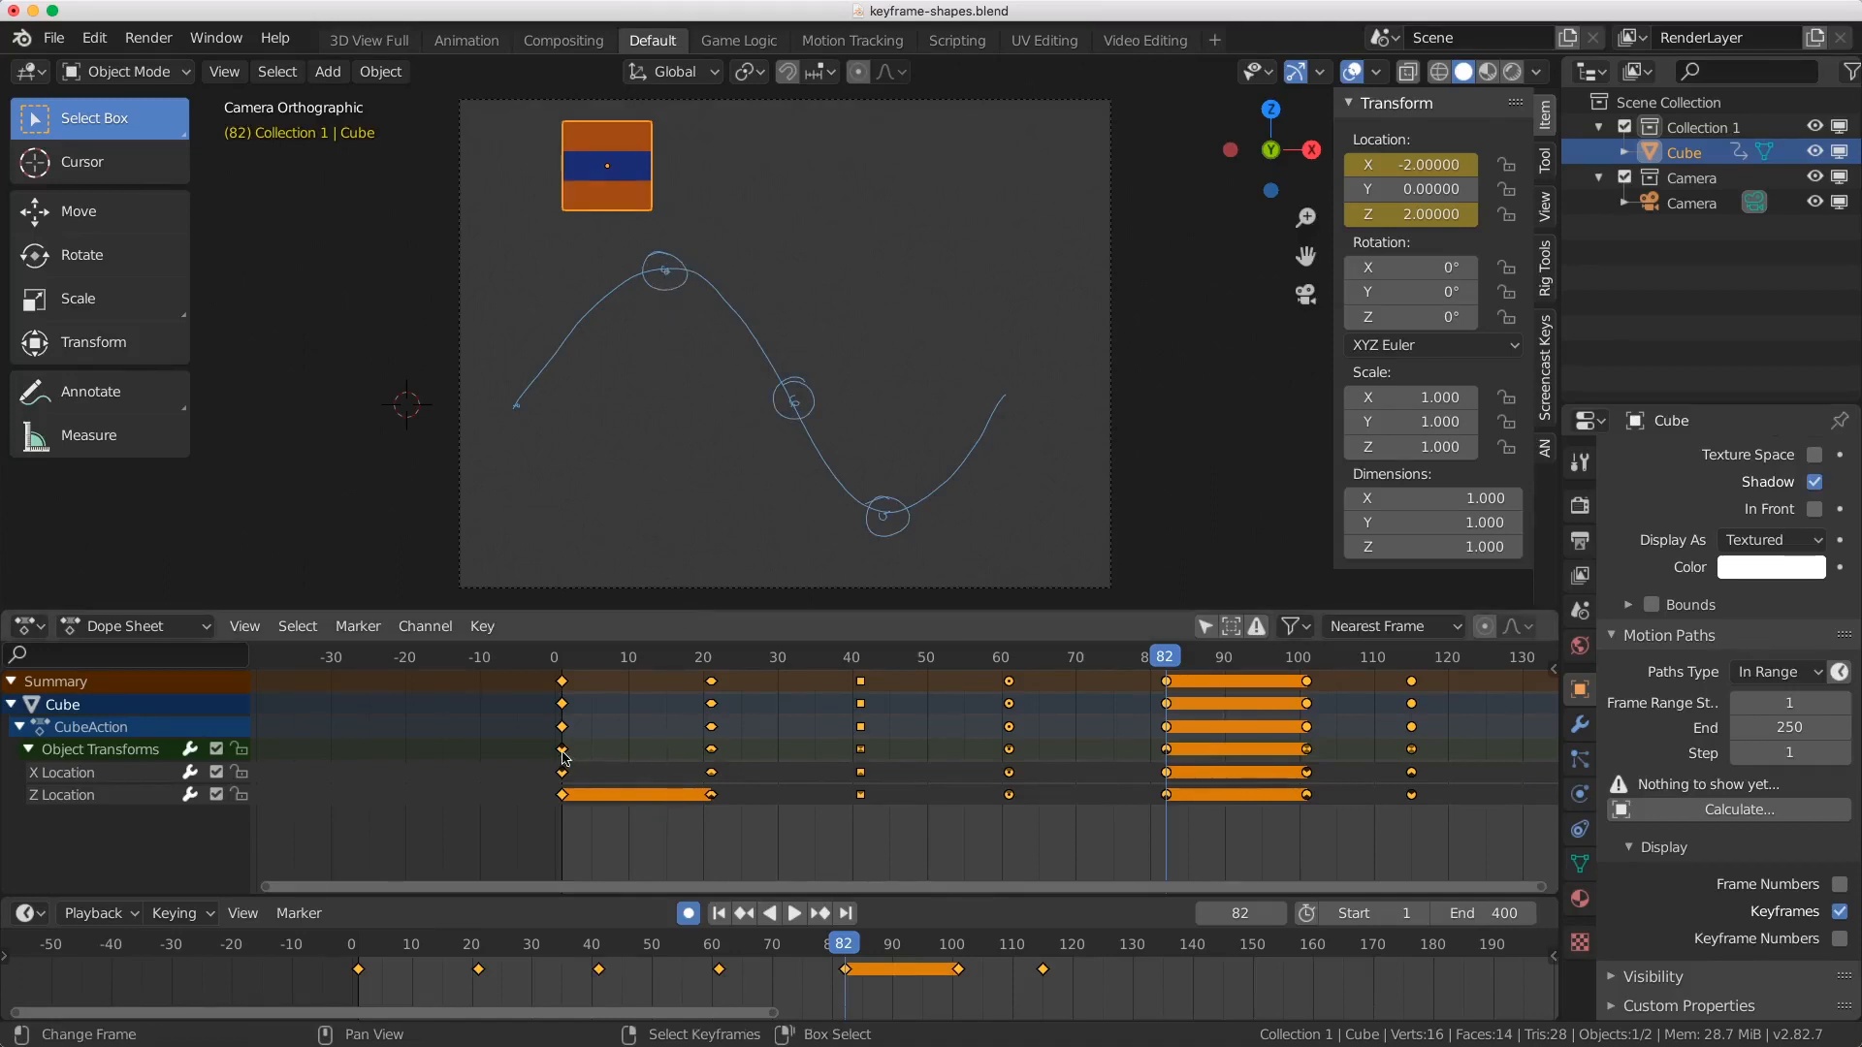
Step: Annotate a diamond beside the curve's peak, a circle beside its middle and a square beside its trough, each with extreme markings inside
mouse_move(707, 237)
mouse_down()
mouse_move(721, 204)
mouse_move(742, 248)
mouse_move(704, 237)
mouse_move(728, 223)
mouse_up()
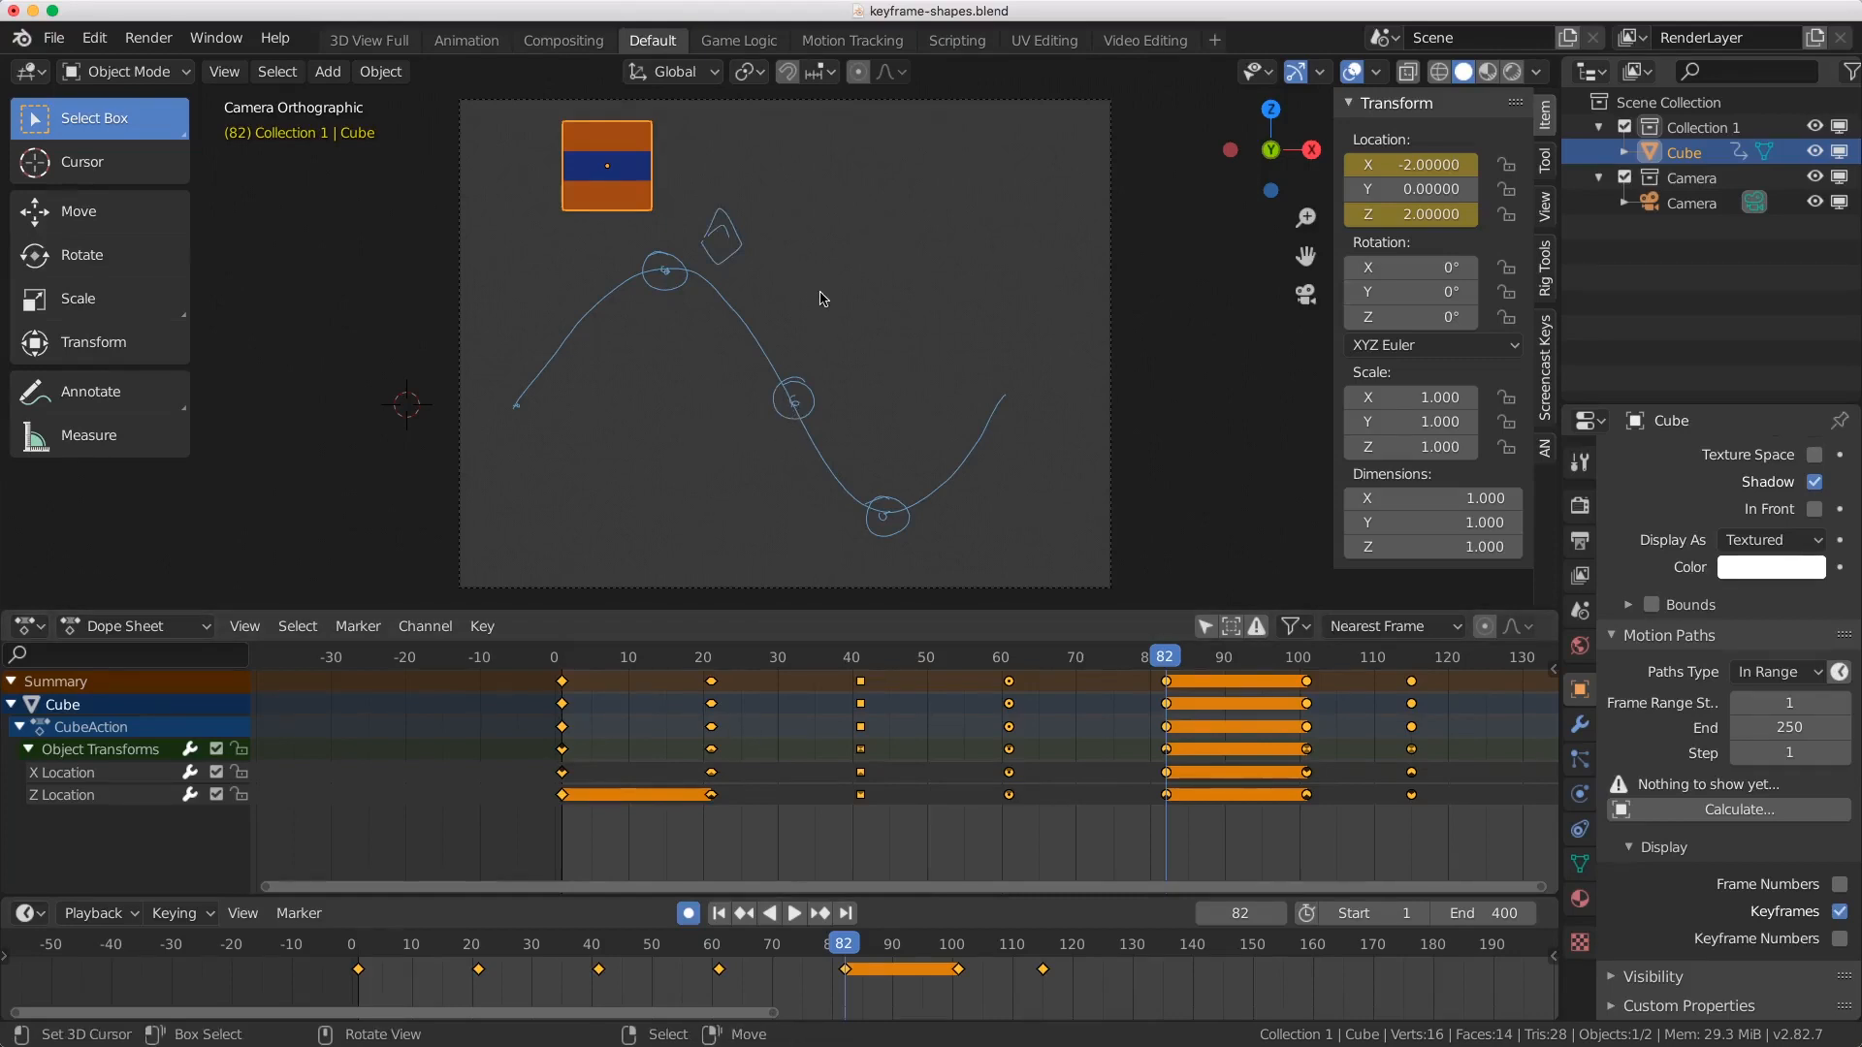
drag(815, 278, 818, 347)
mouse_move(861, 417)
mouse_down()
mouse_move(873, 442)
mouse_move(918, 420)
mouse_move(860, 419)
mouse_up()
drag(863, 436, 915, 436)
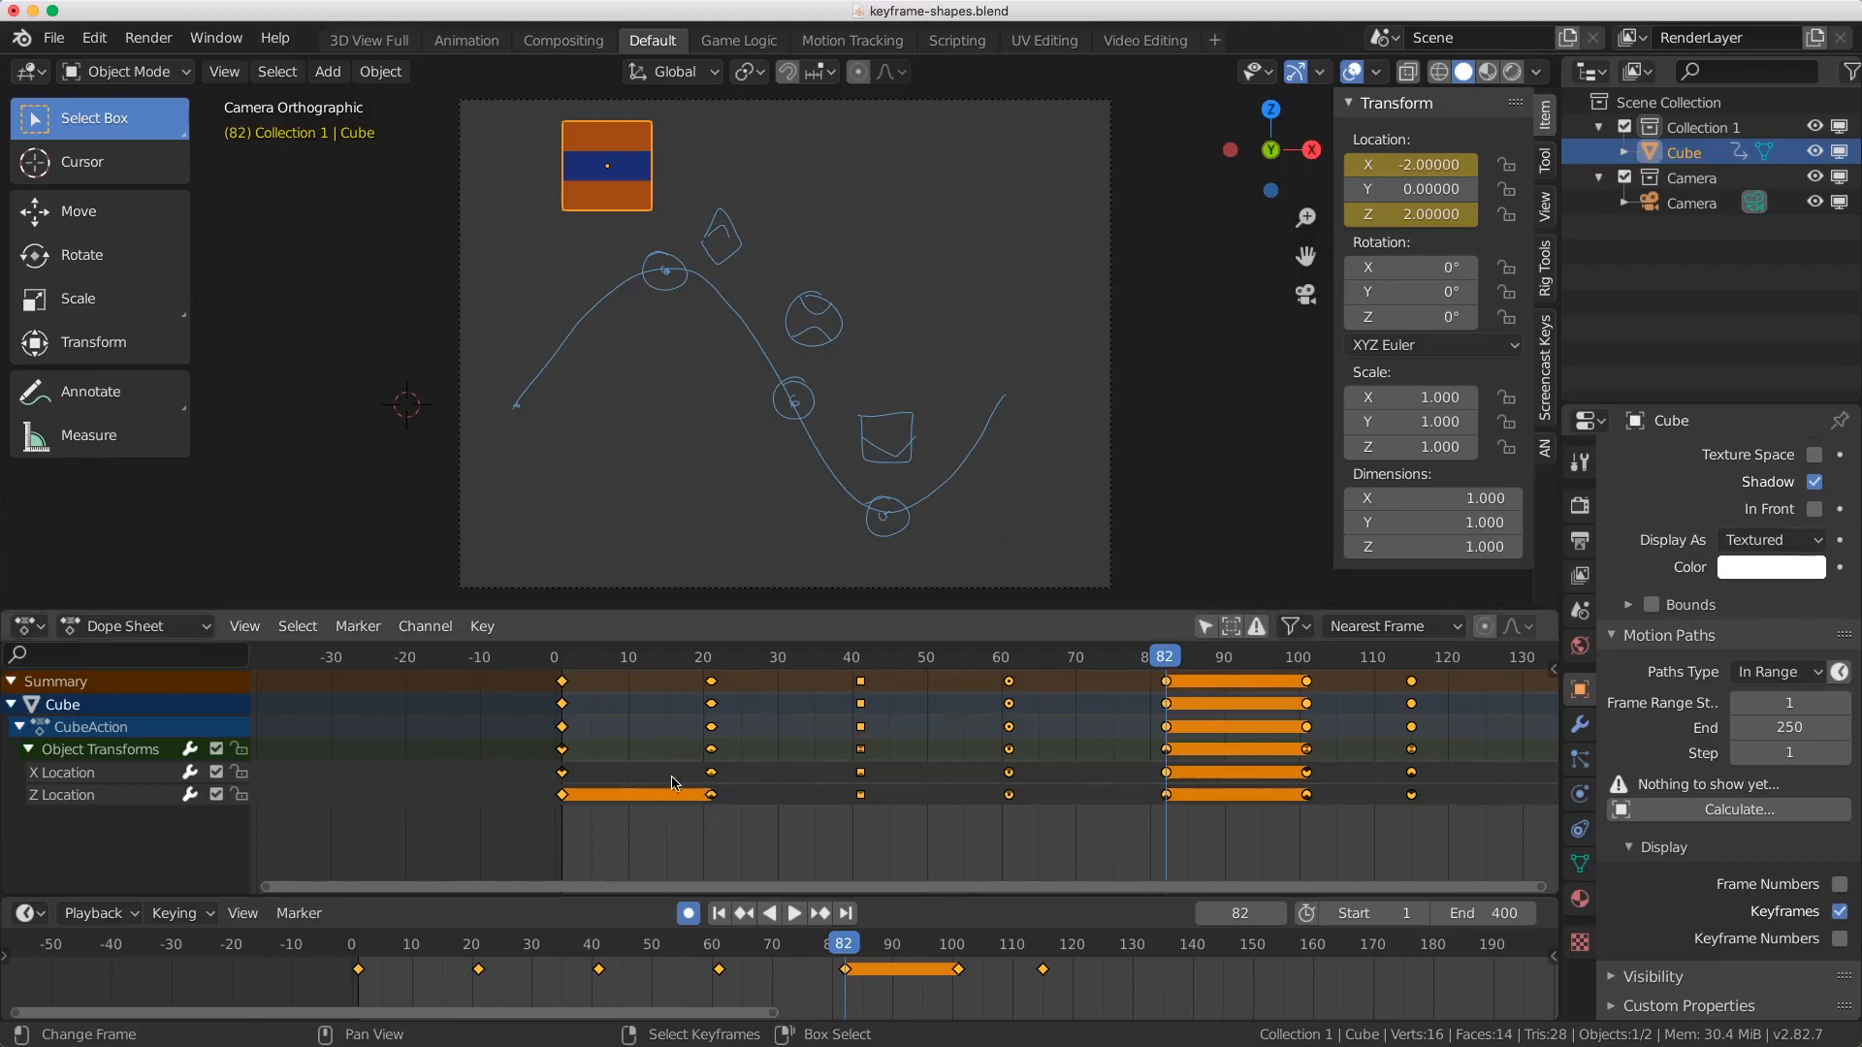
Step: Turn off the display of curve extremes in the Dope Sheet
click(244, 626)
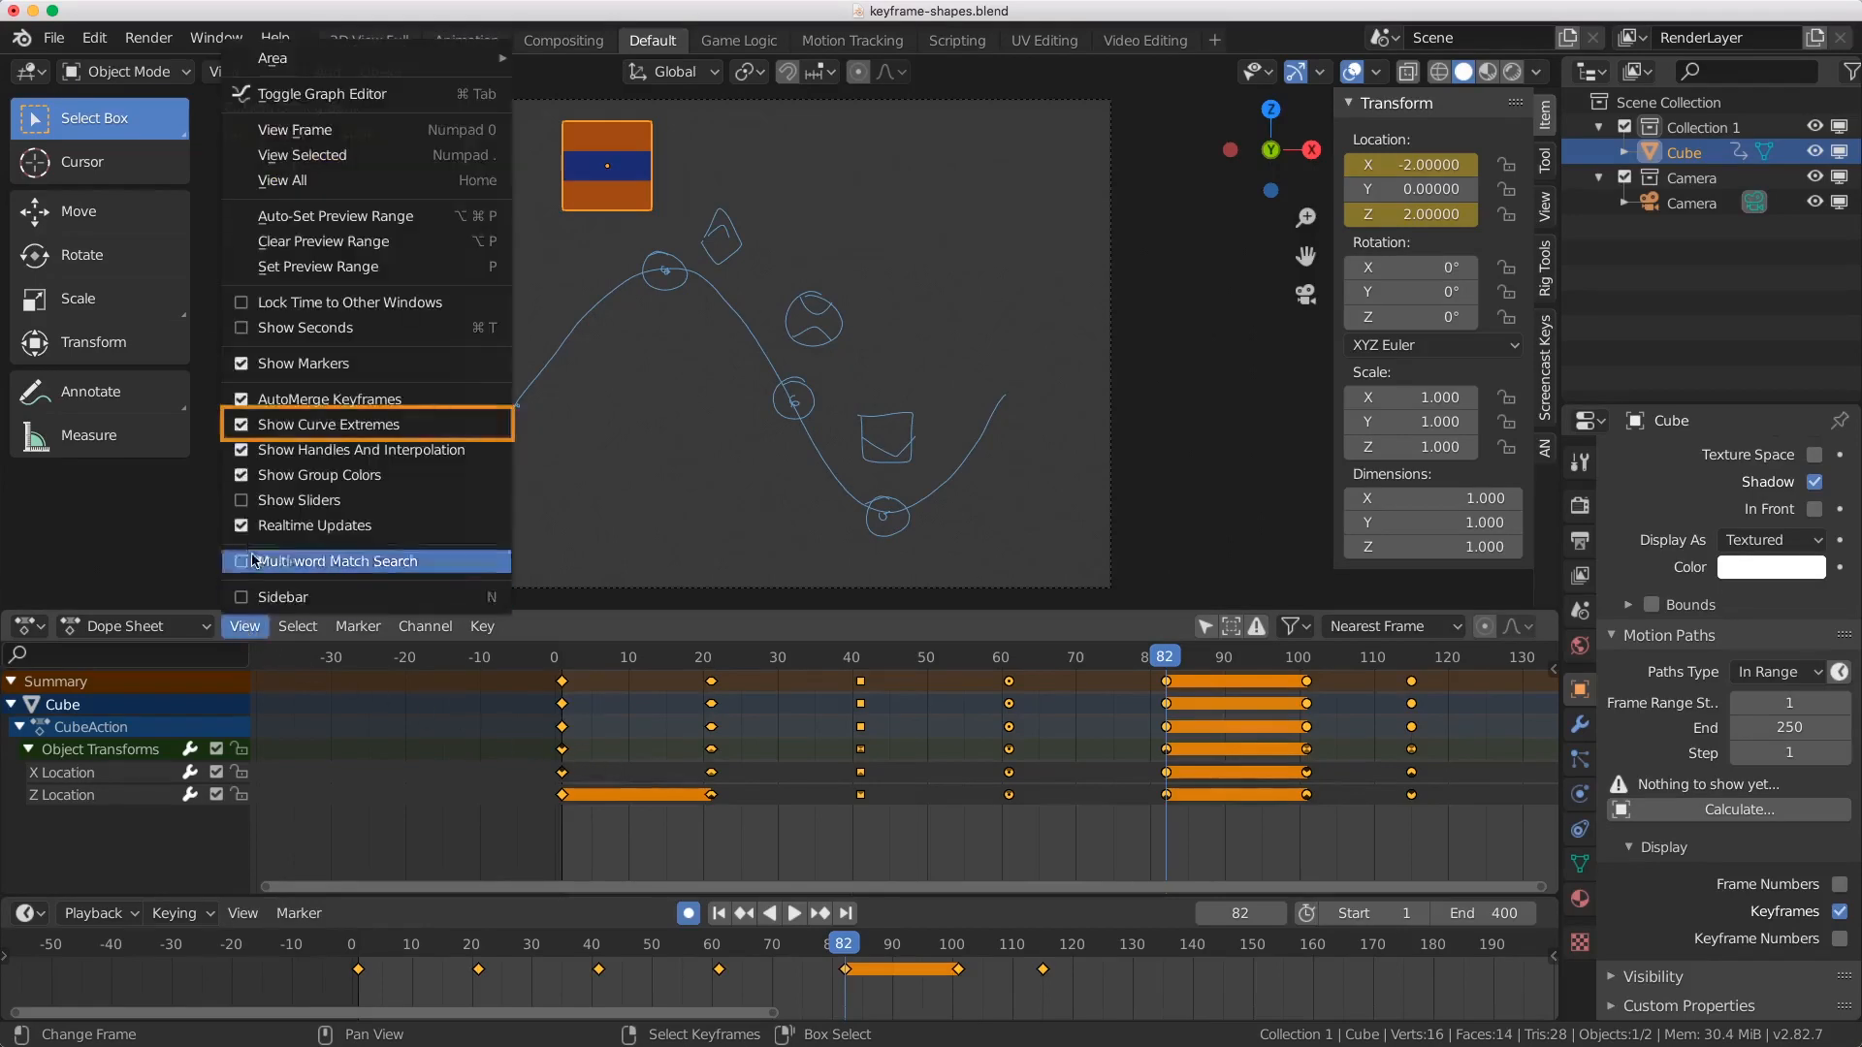
click(244, 424)
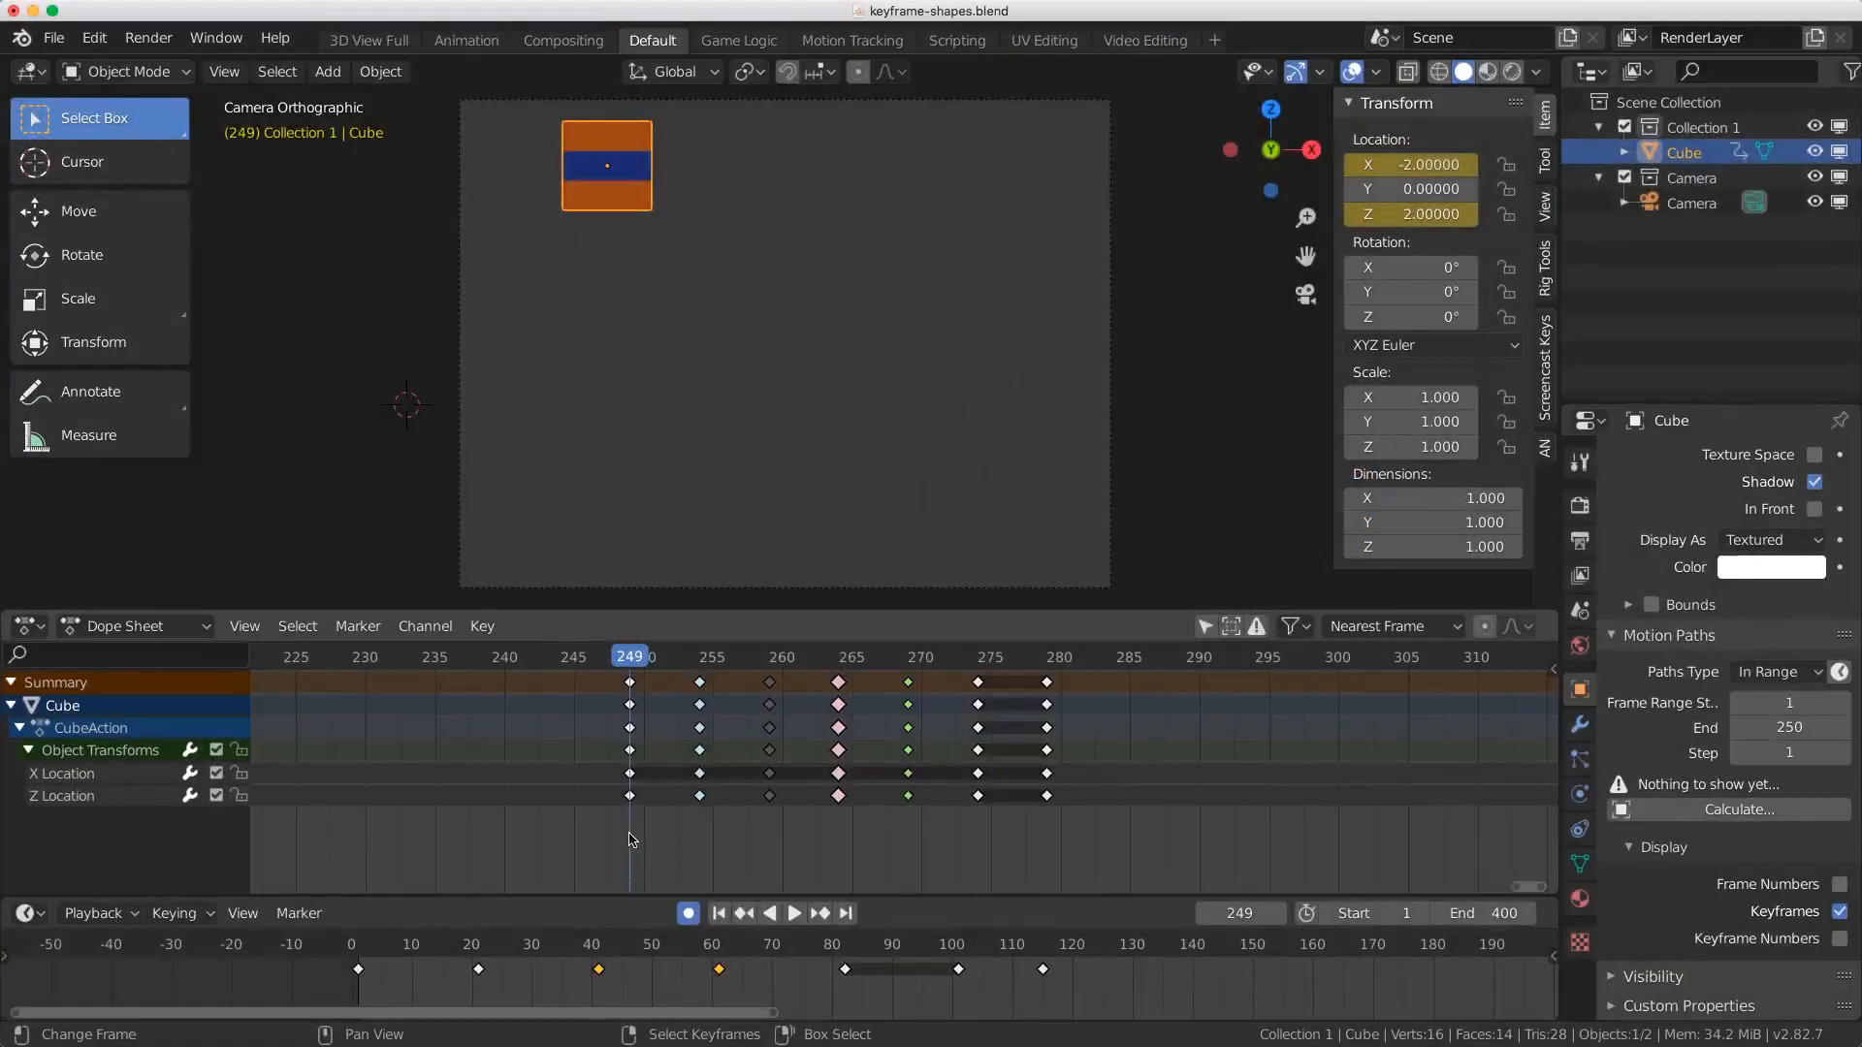
Step: Set the type of the keyframes at frame 249 to Keyframe
click(630, 682)
click(483, 626)
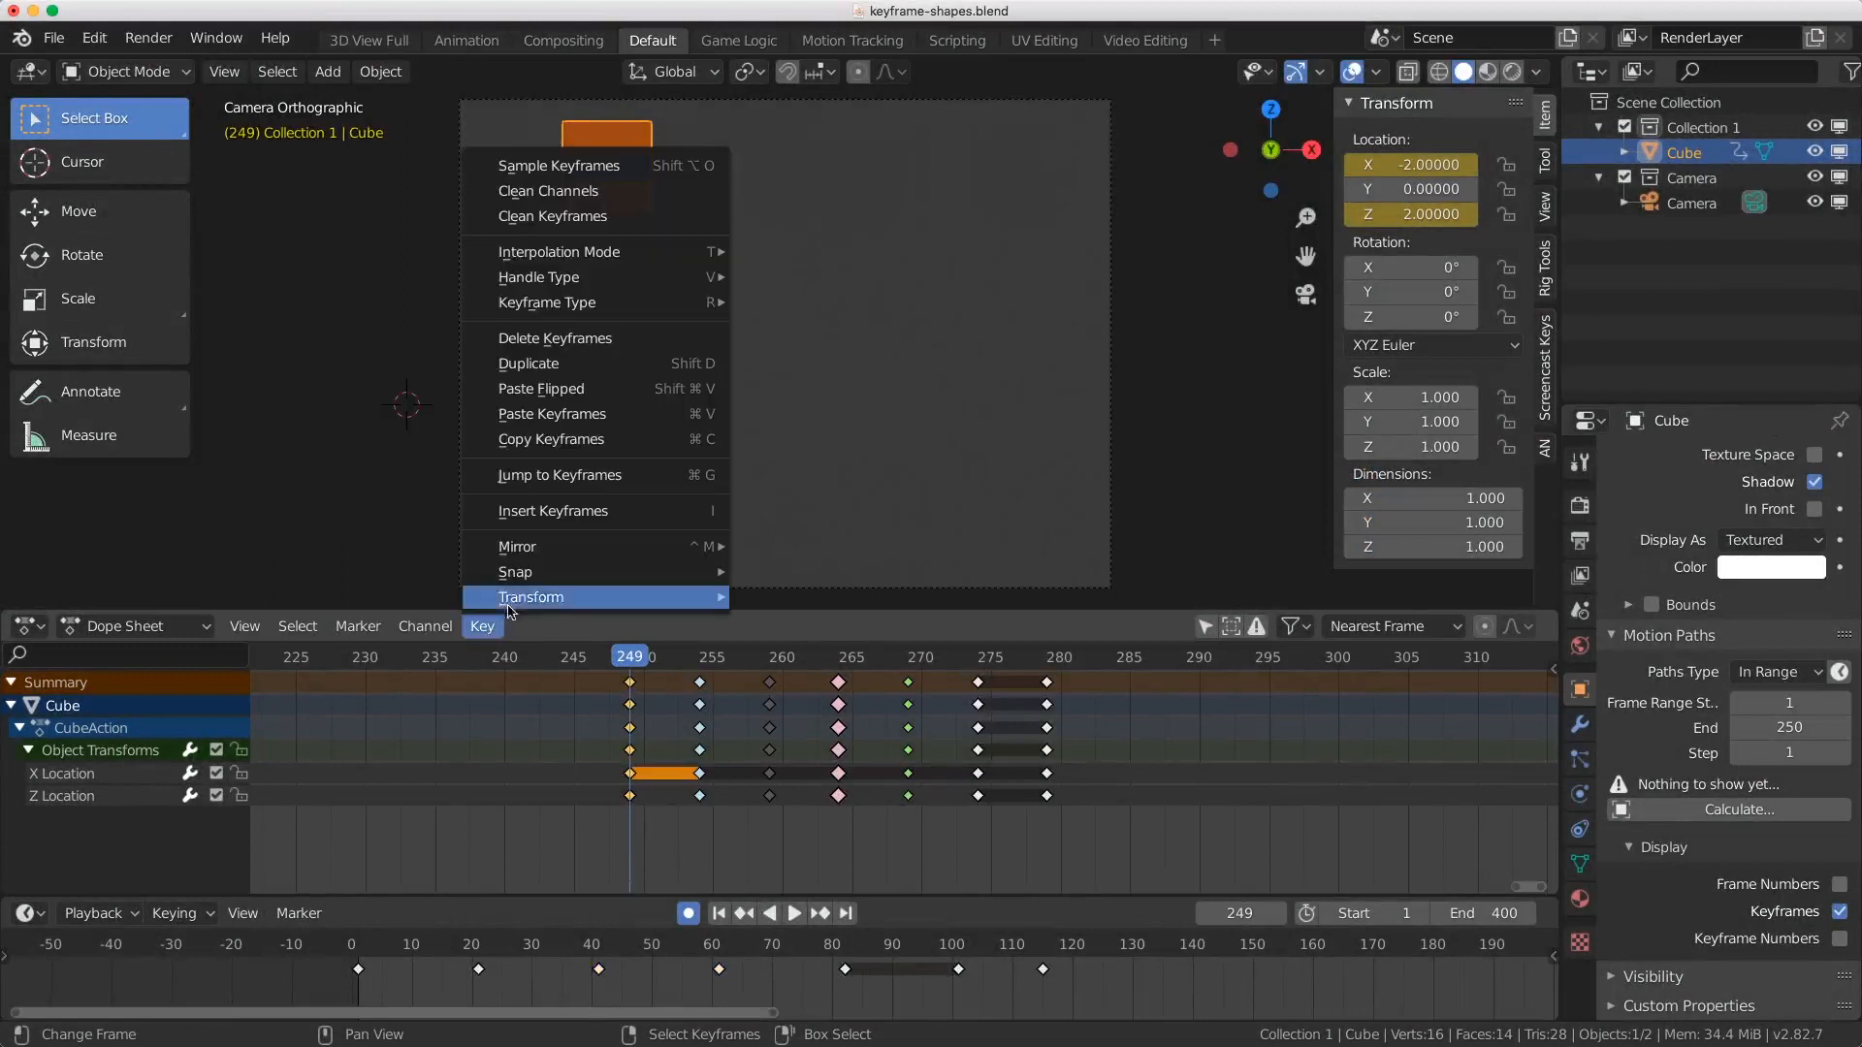
mouse_move(566, 315)
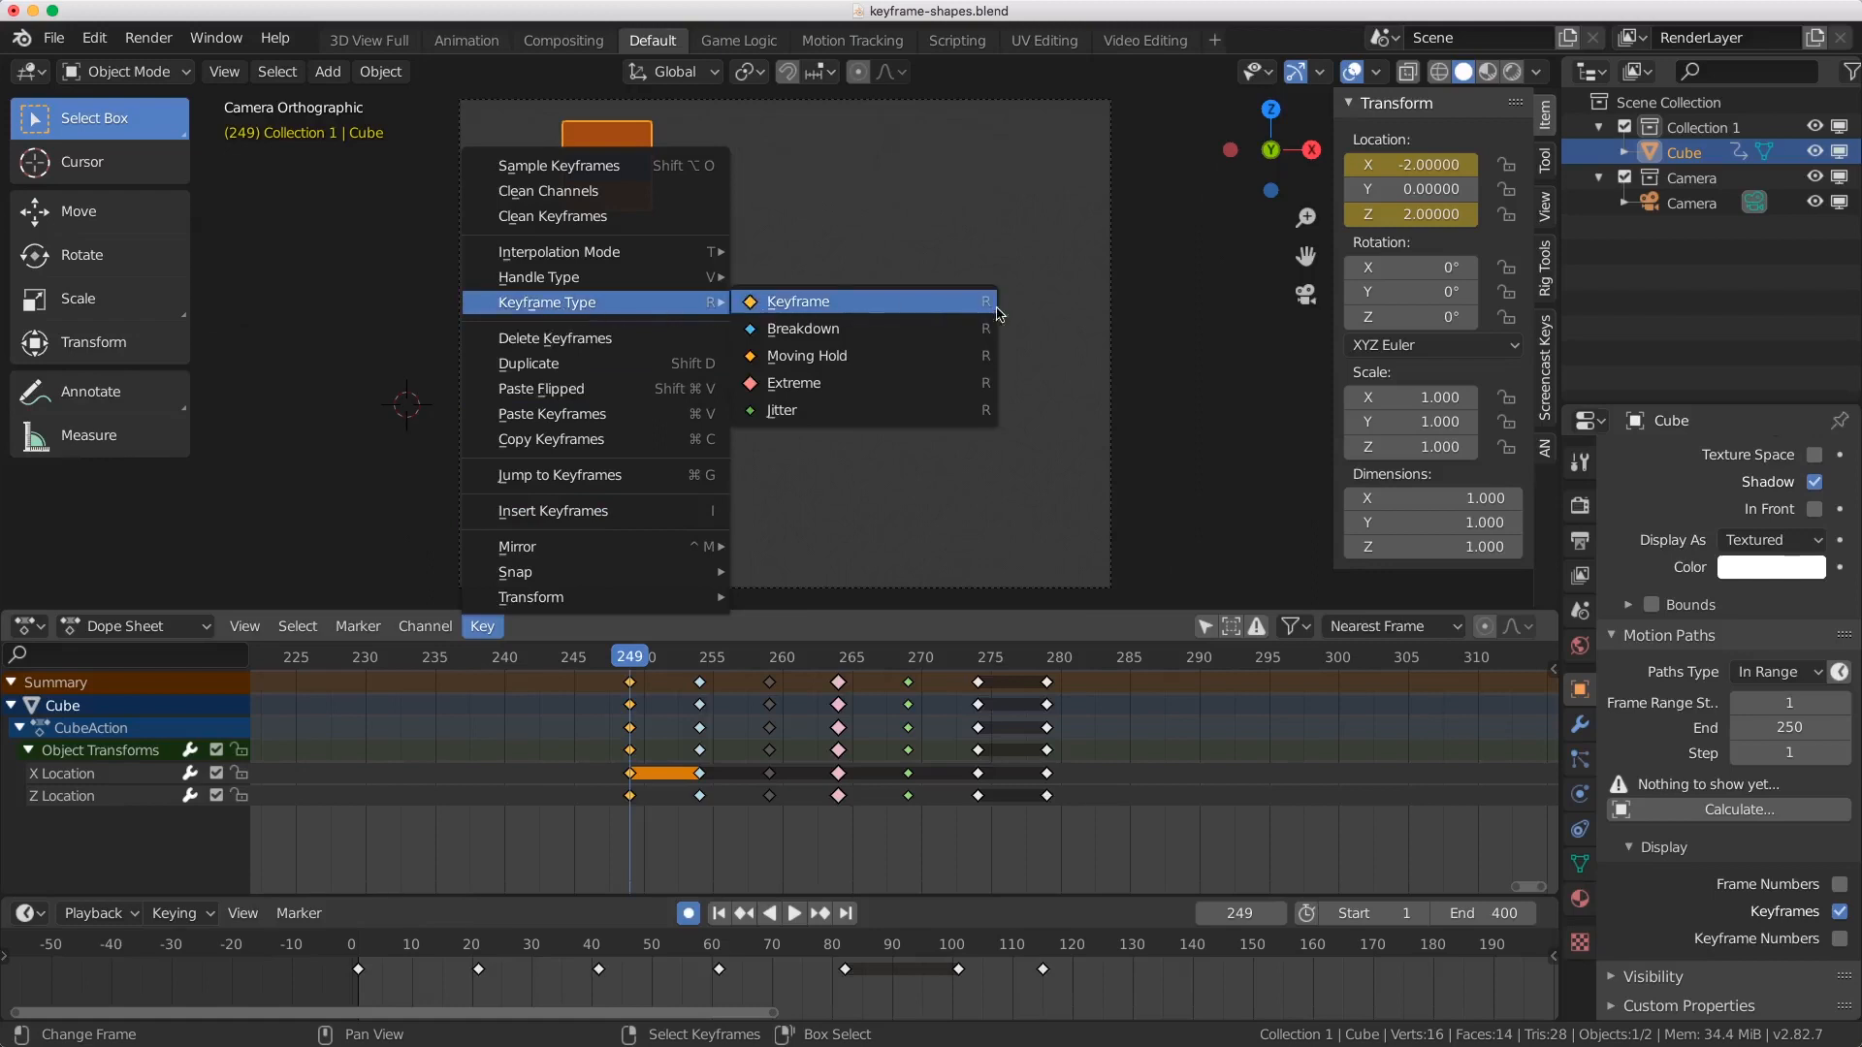
click(887, 302)
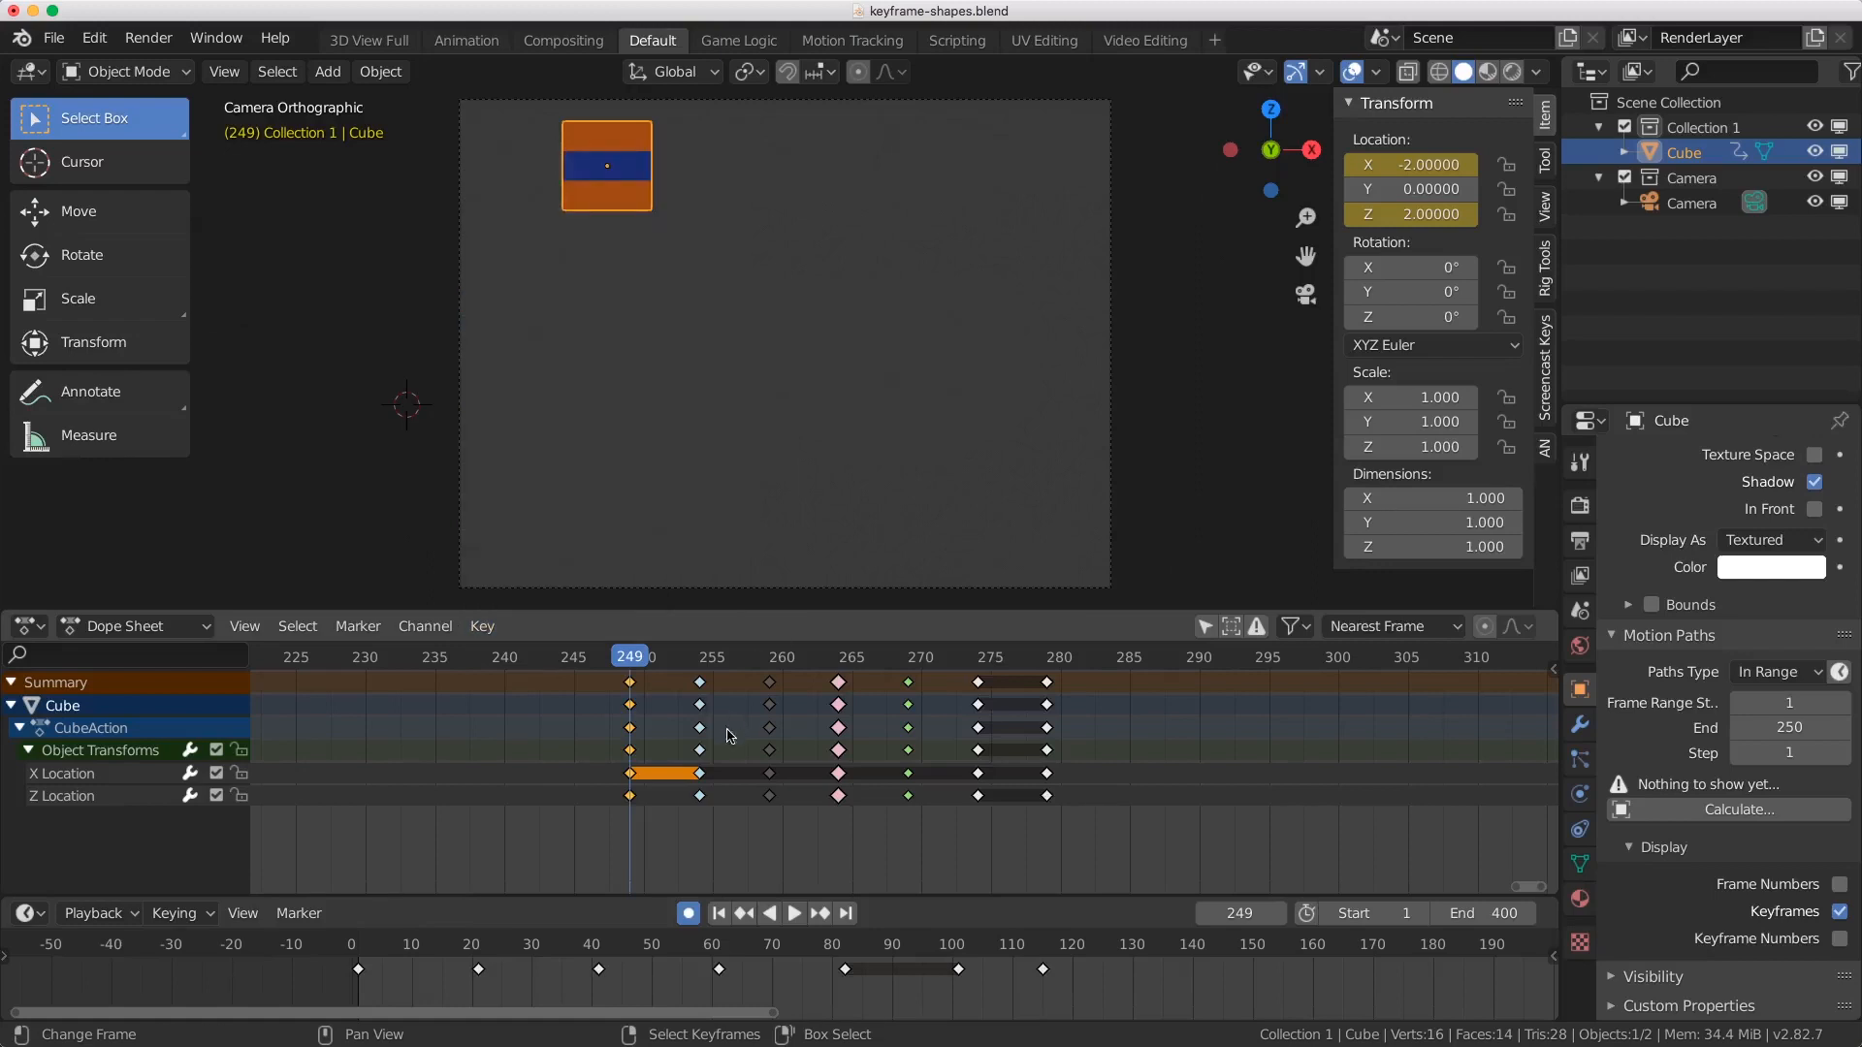
Step: Select the keyframes at frame 254 and briefly play the animation, stopping at that frame
key(r)
click(702, 702)
key(space)
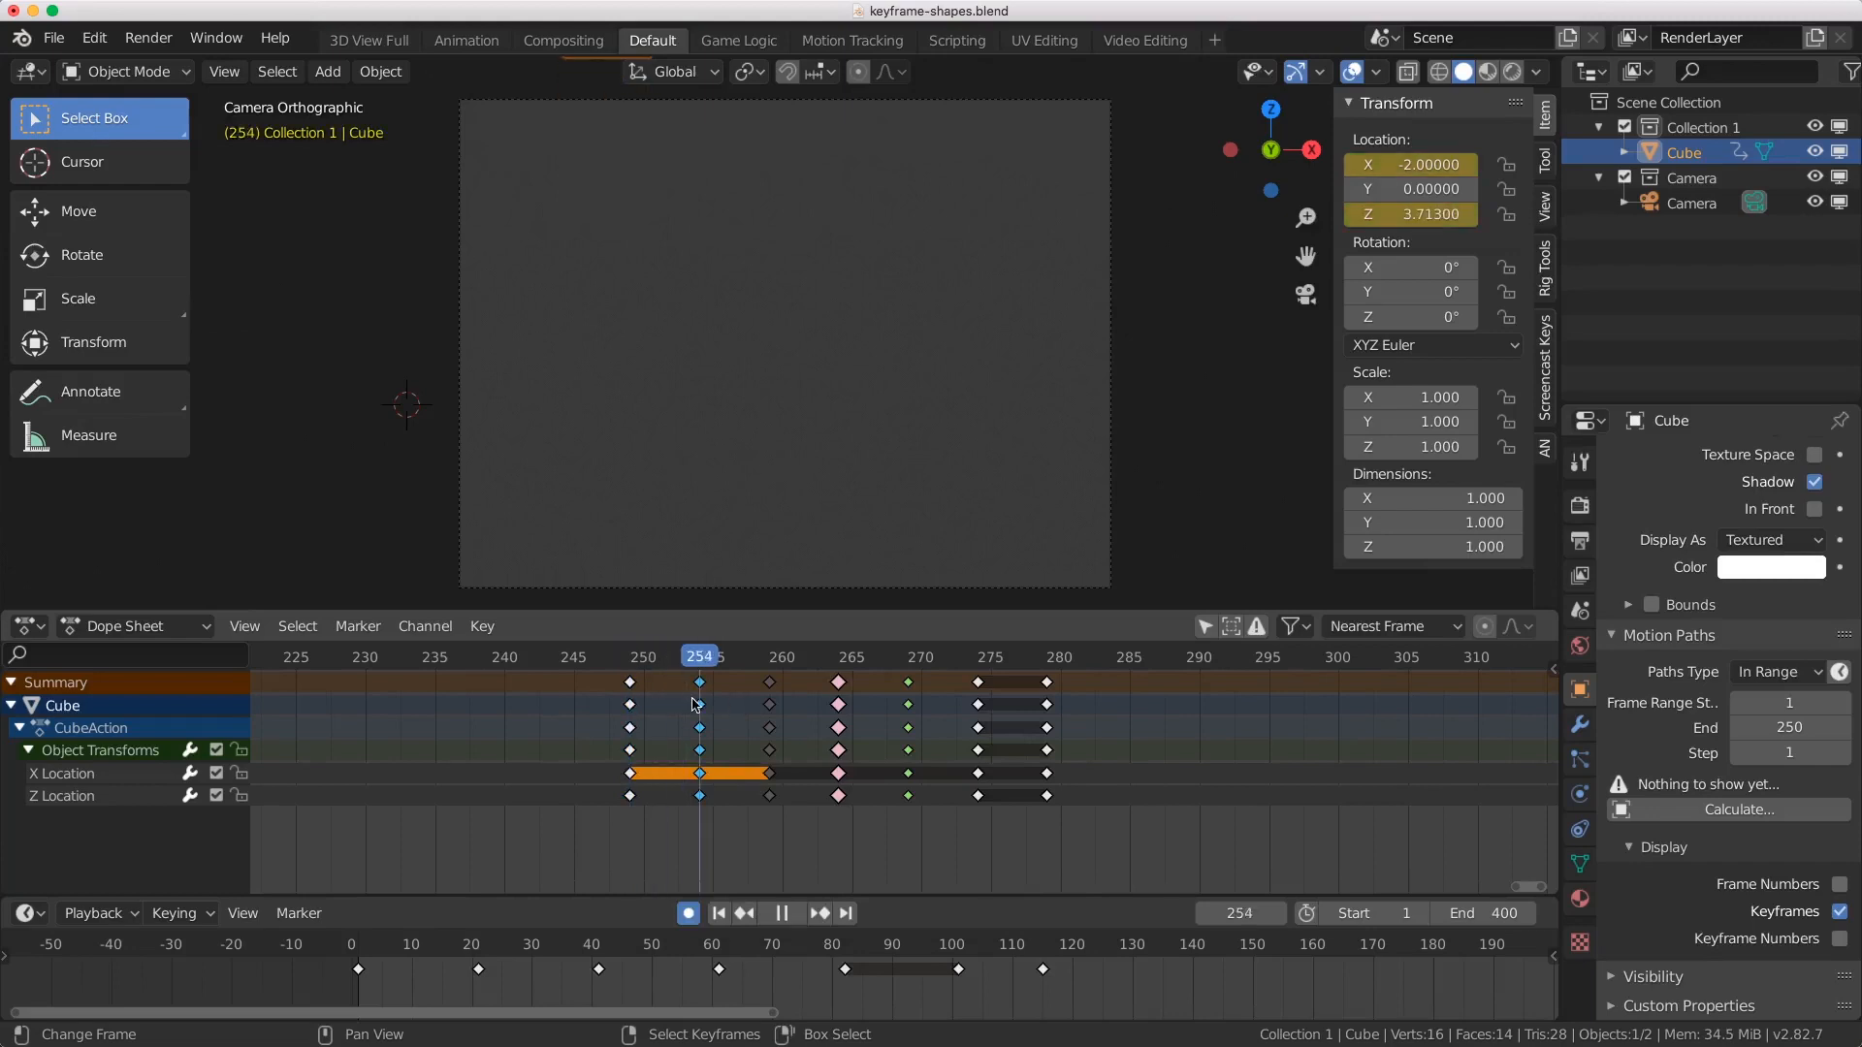
key(space)
Step: Set the type of the keyframes at frame 259 to Moving Hold
click(769, 693)
key(r)
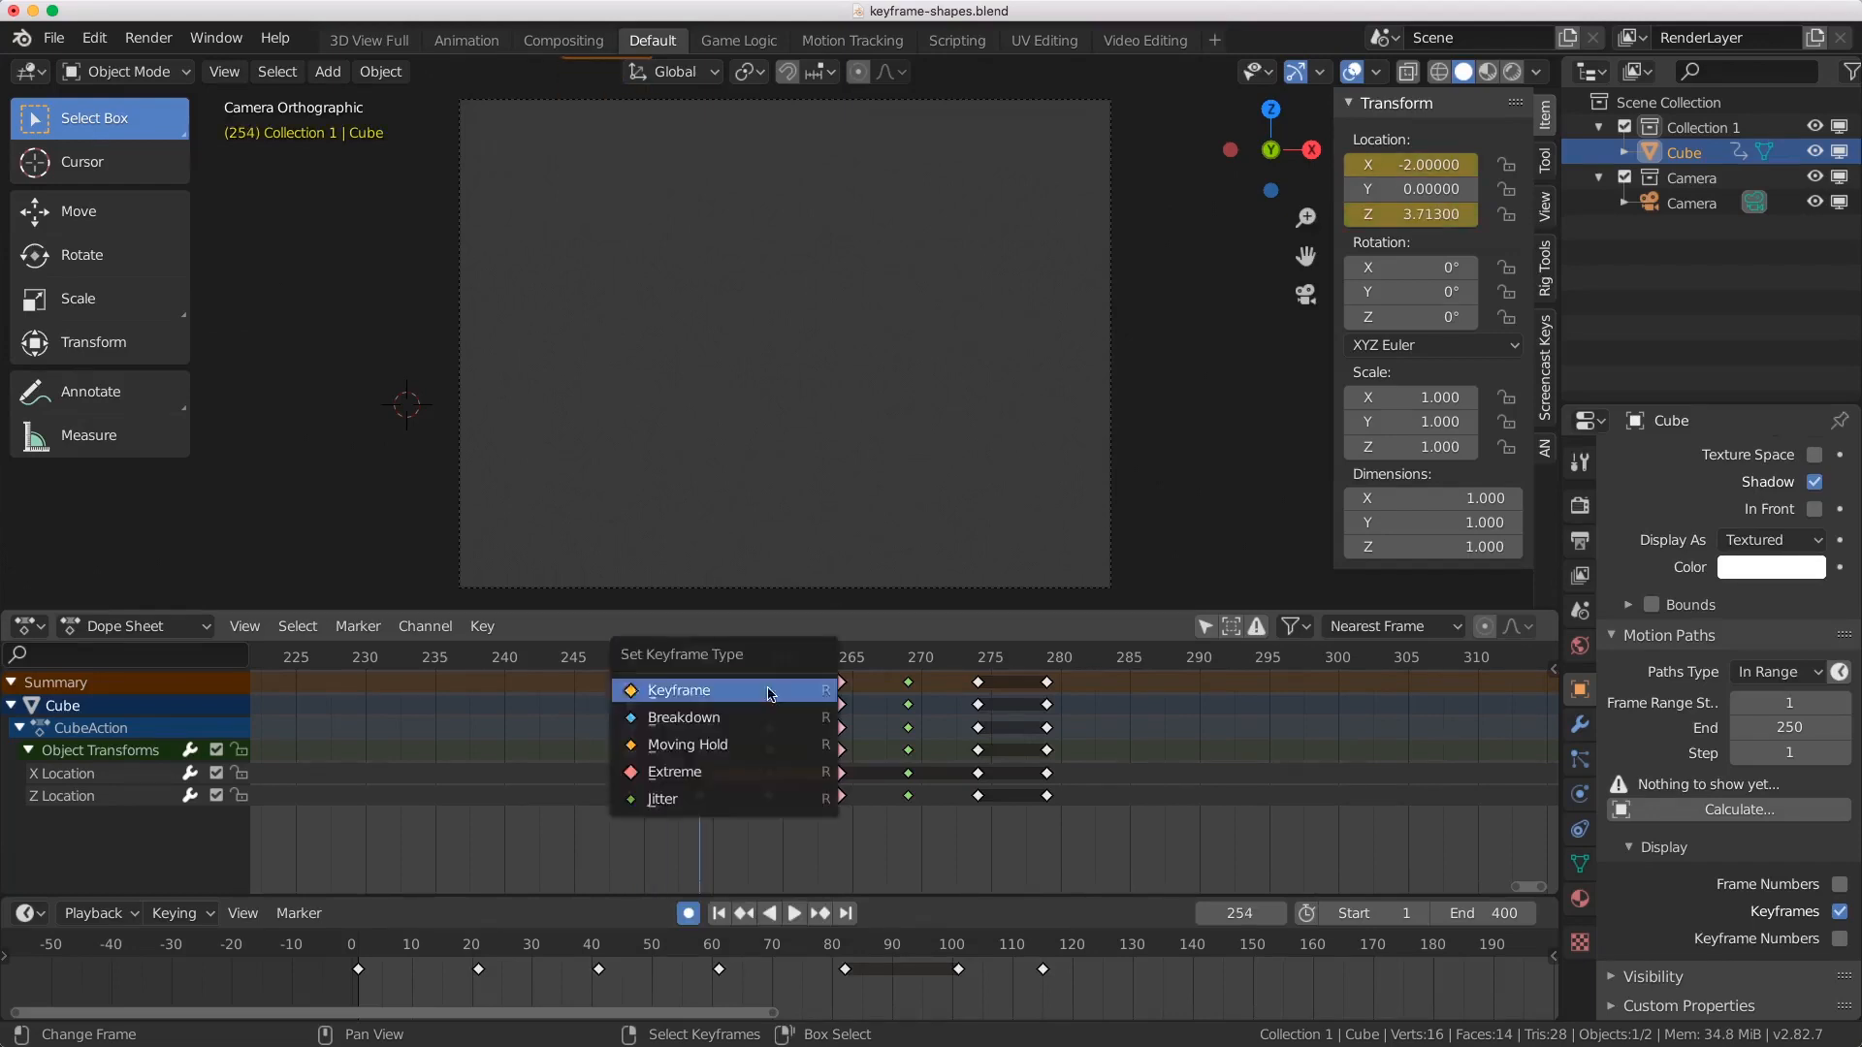
click(776, 743)
Step: Set the type of the keyframes at frame 264 to Keyframe
click(839, 705)
key(r)
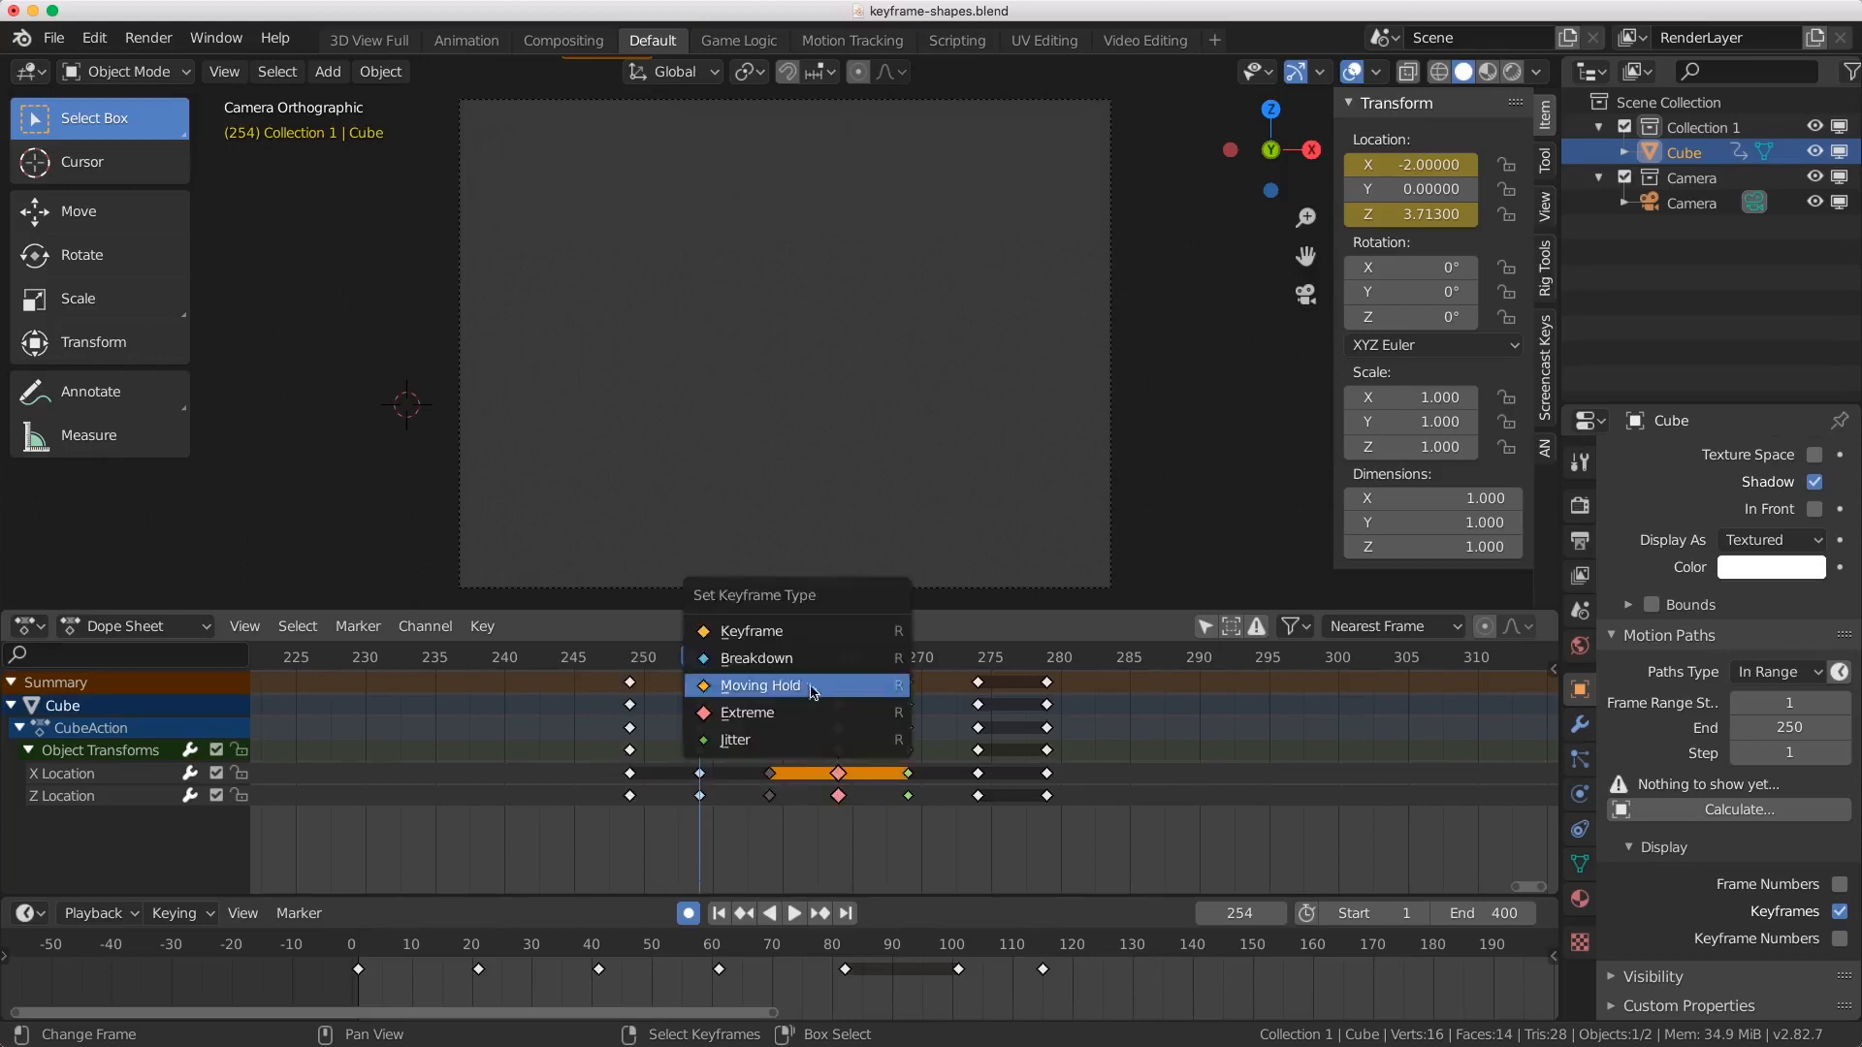
click(761, 745)
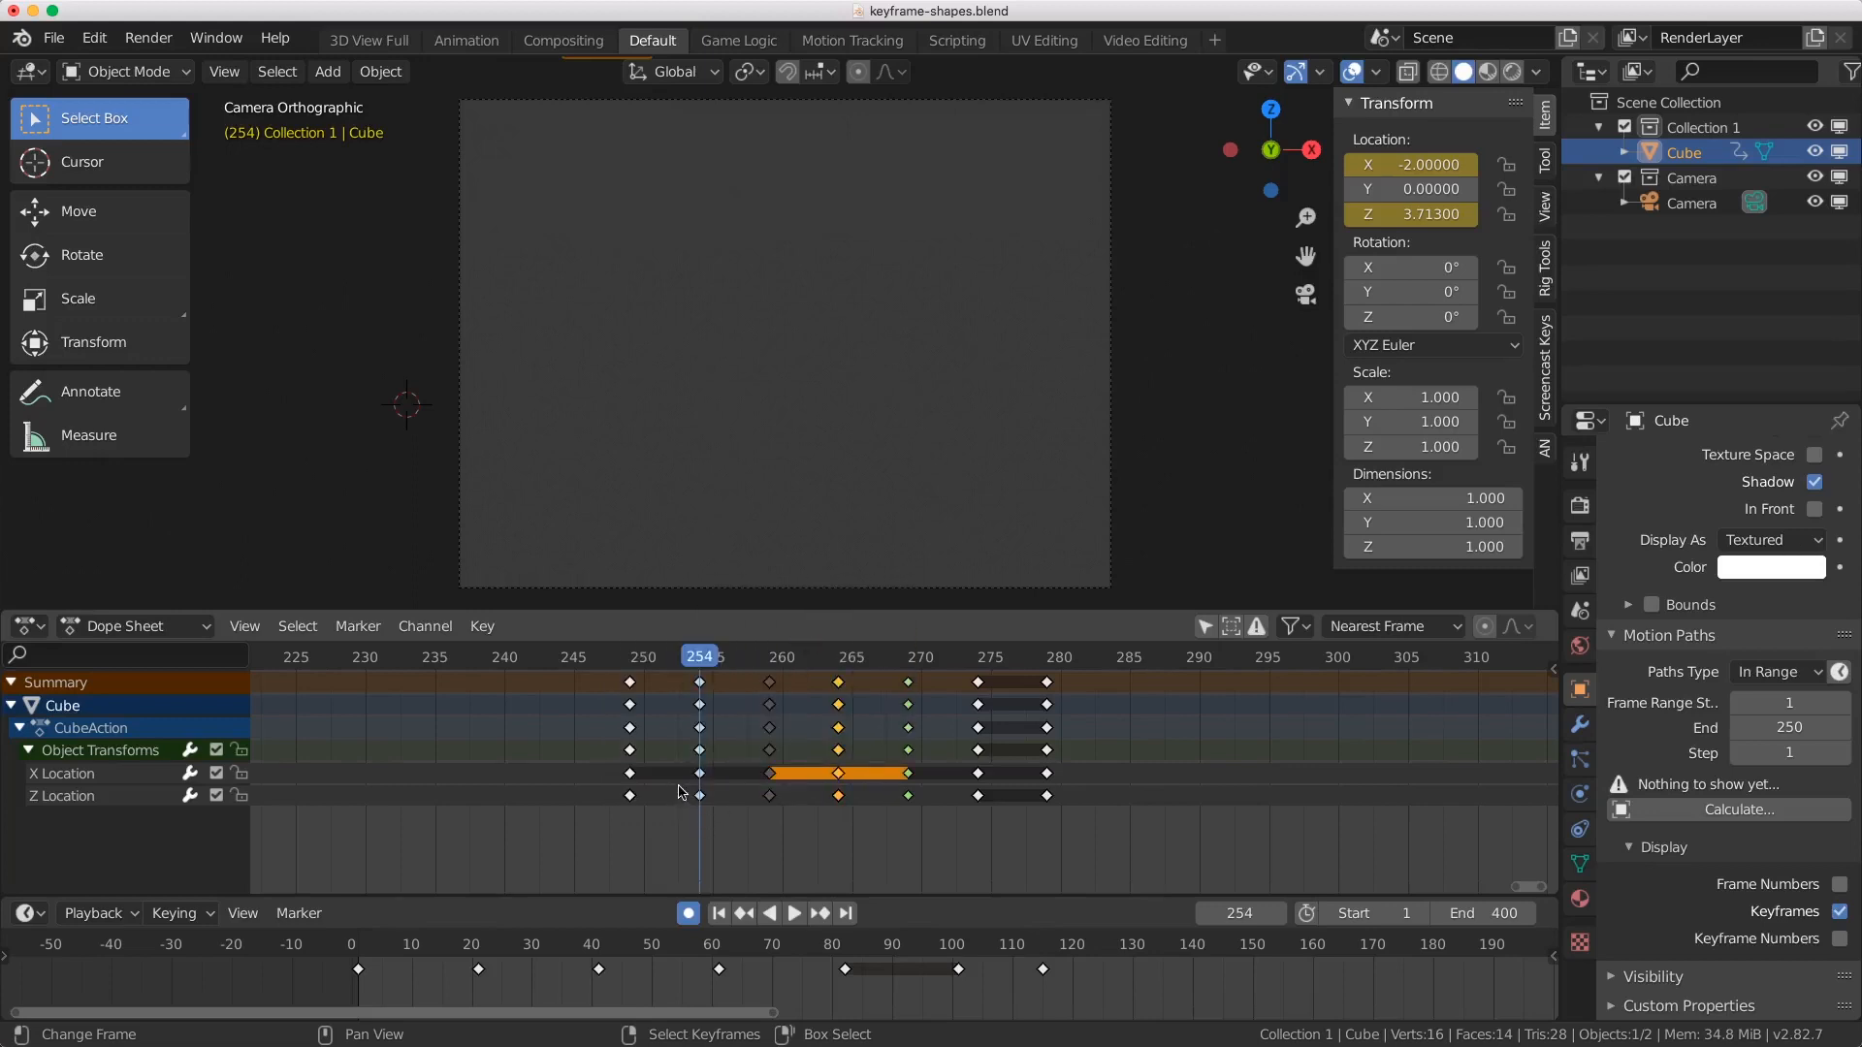
key(r)
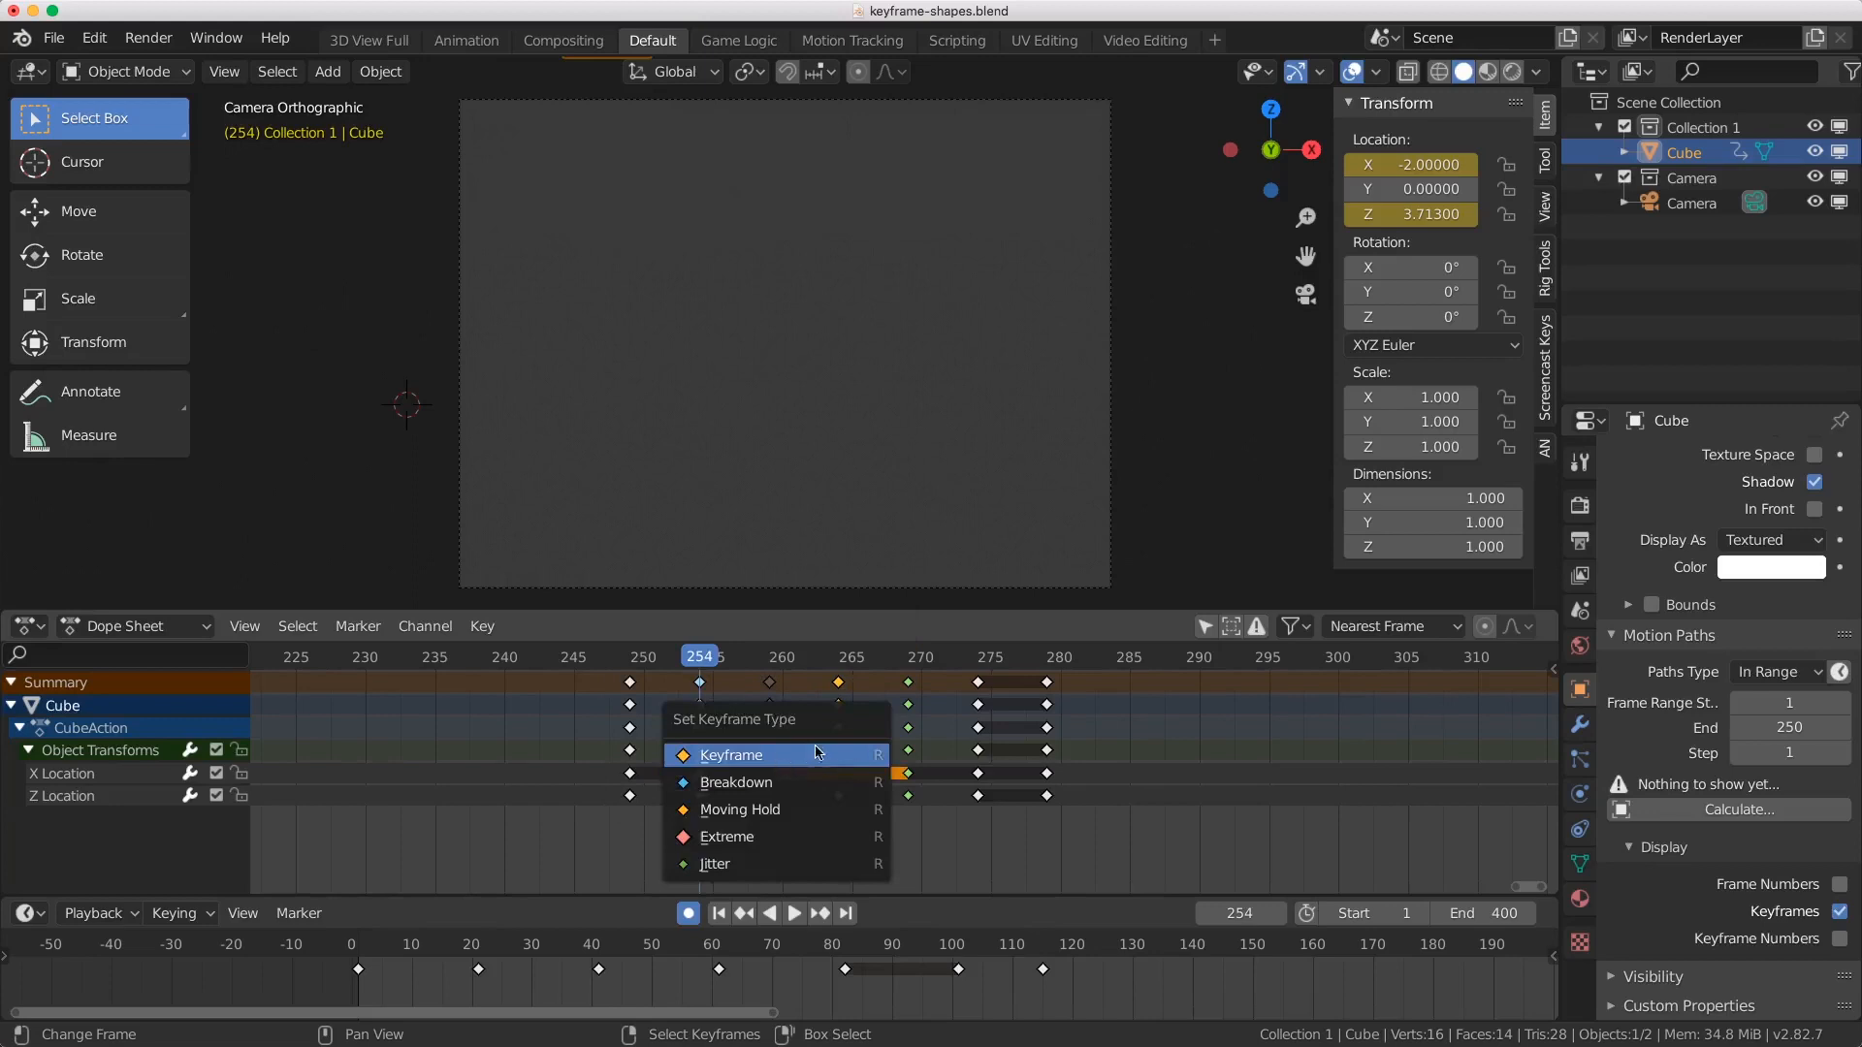
click(818, 754)
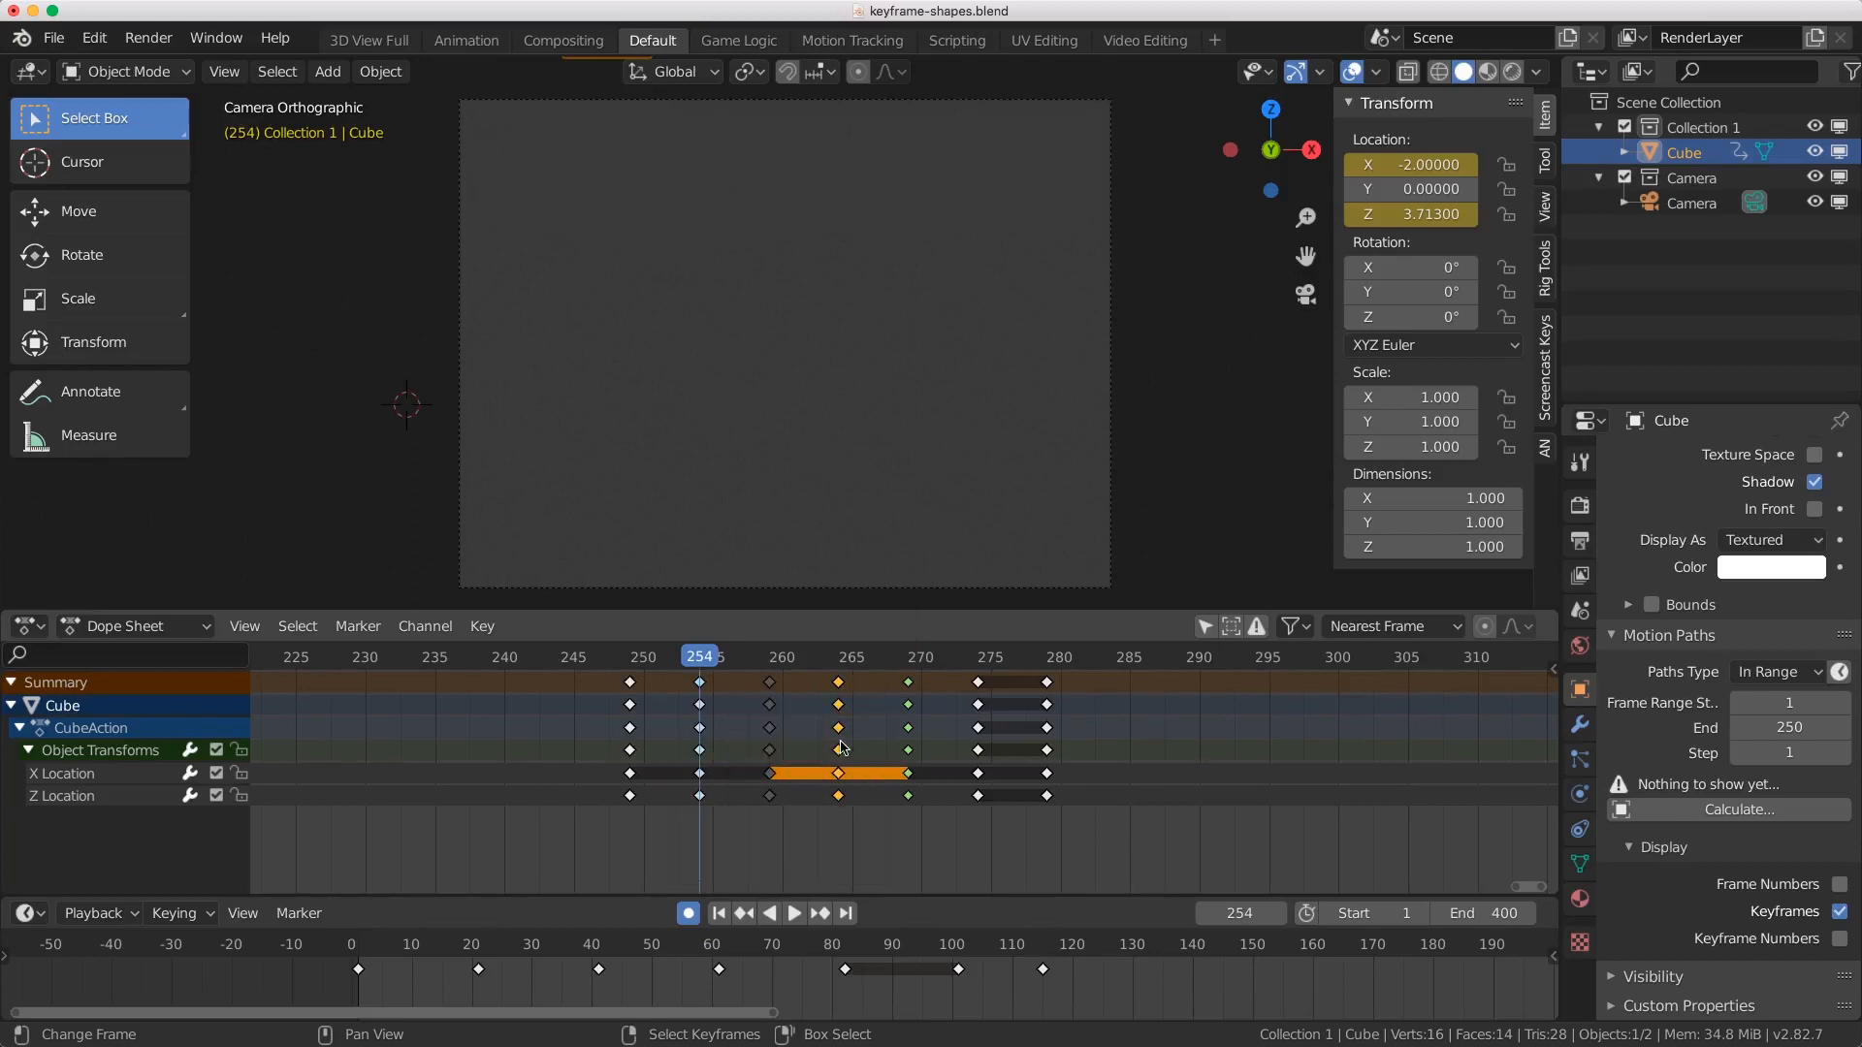
Step: Go to frame 264 and set the type of its keyframes to Jitter
click(700, 704)
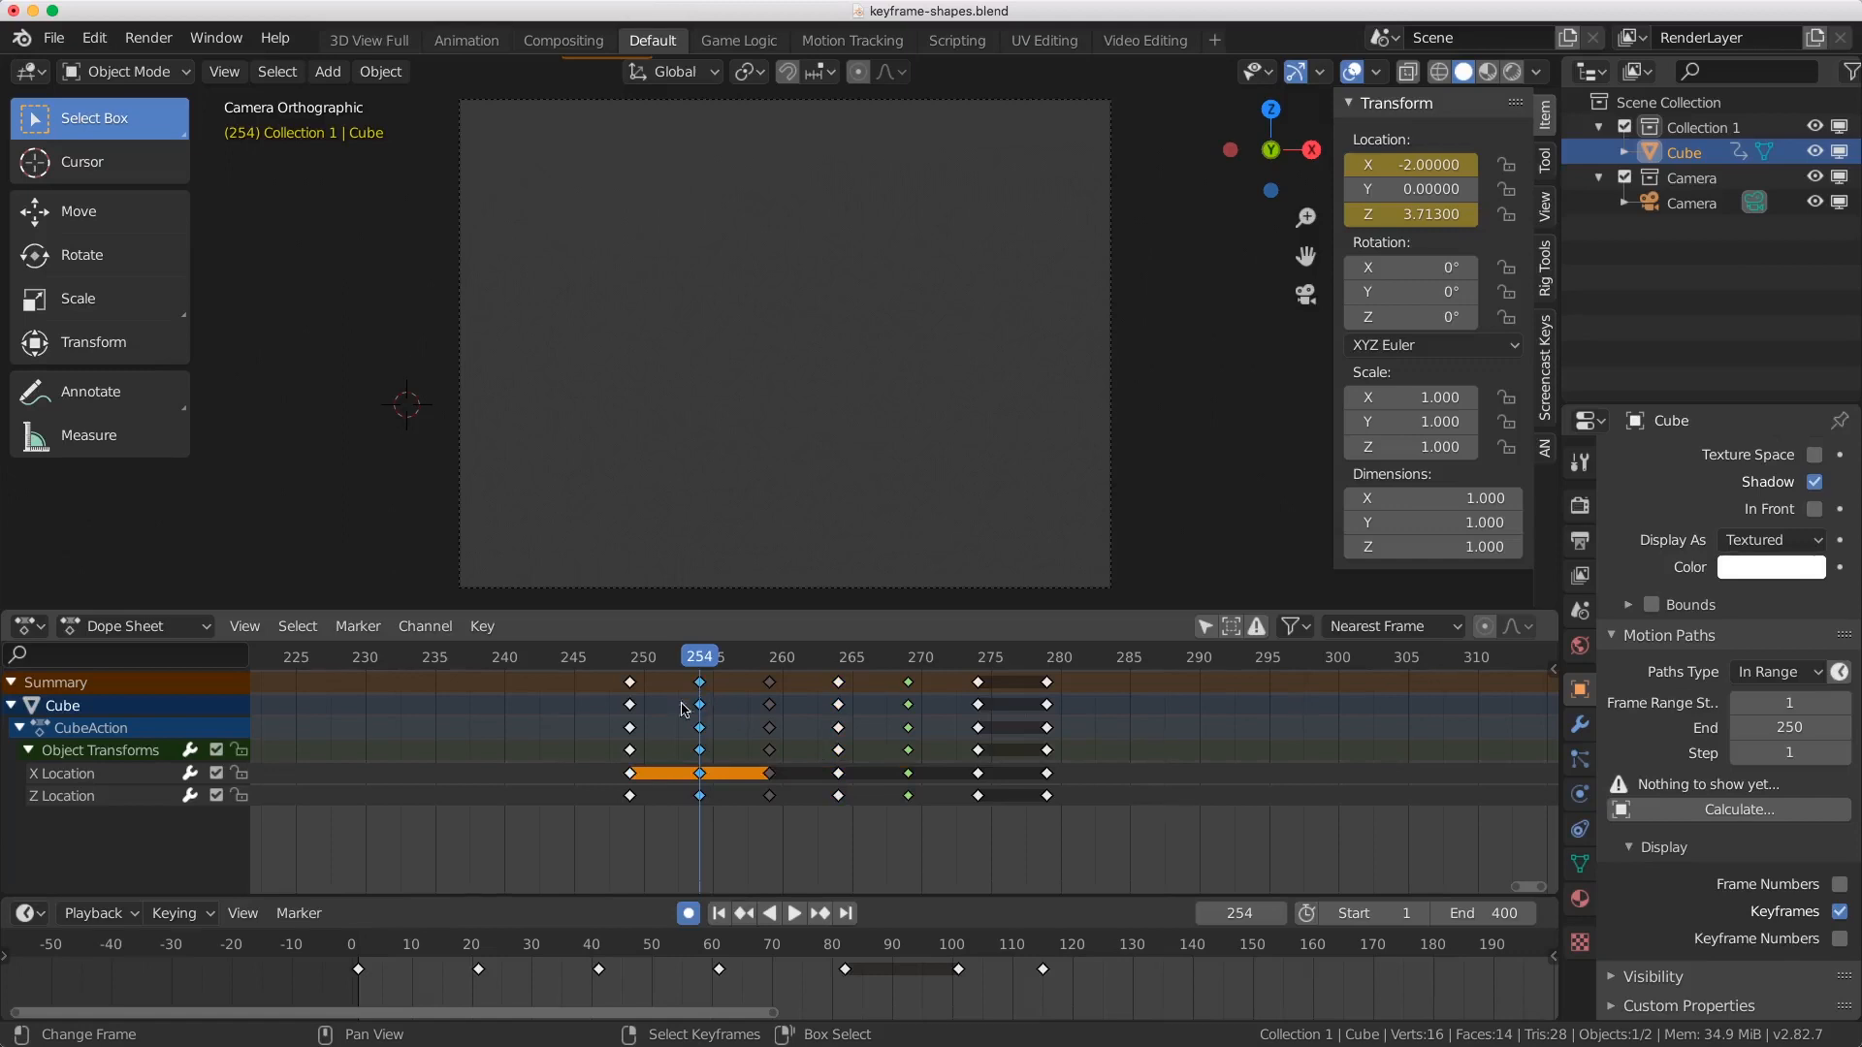
drag(702, 699, 840, 689)
click(840, 690)
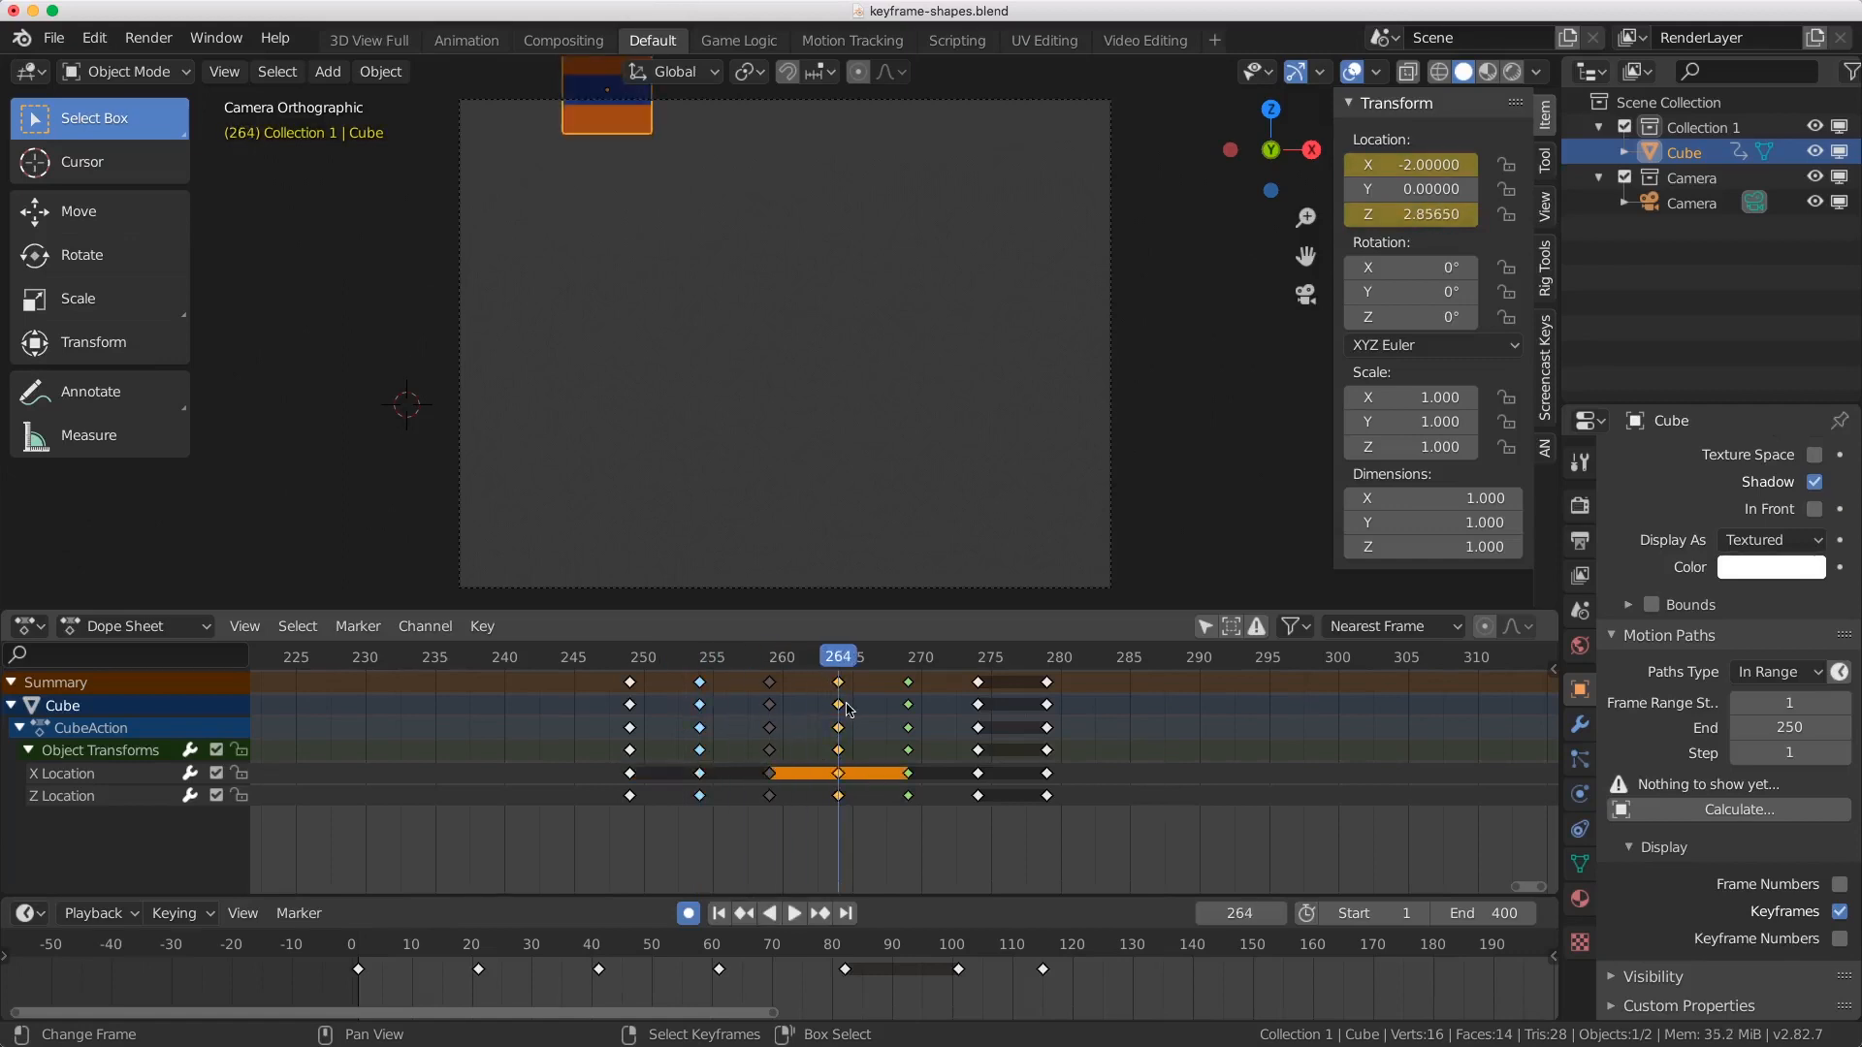
key(r)
click(806, 810)
Step: Add a marker at frame 264 and rename it My_marker
key(m)
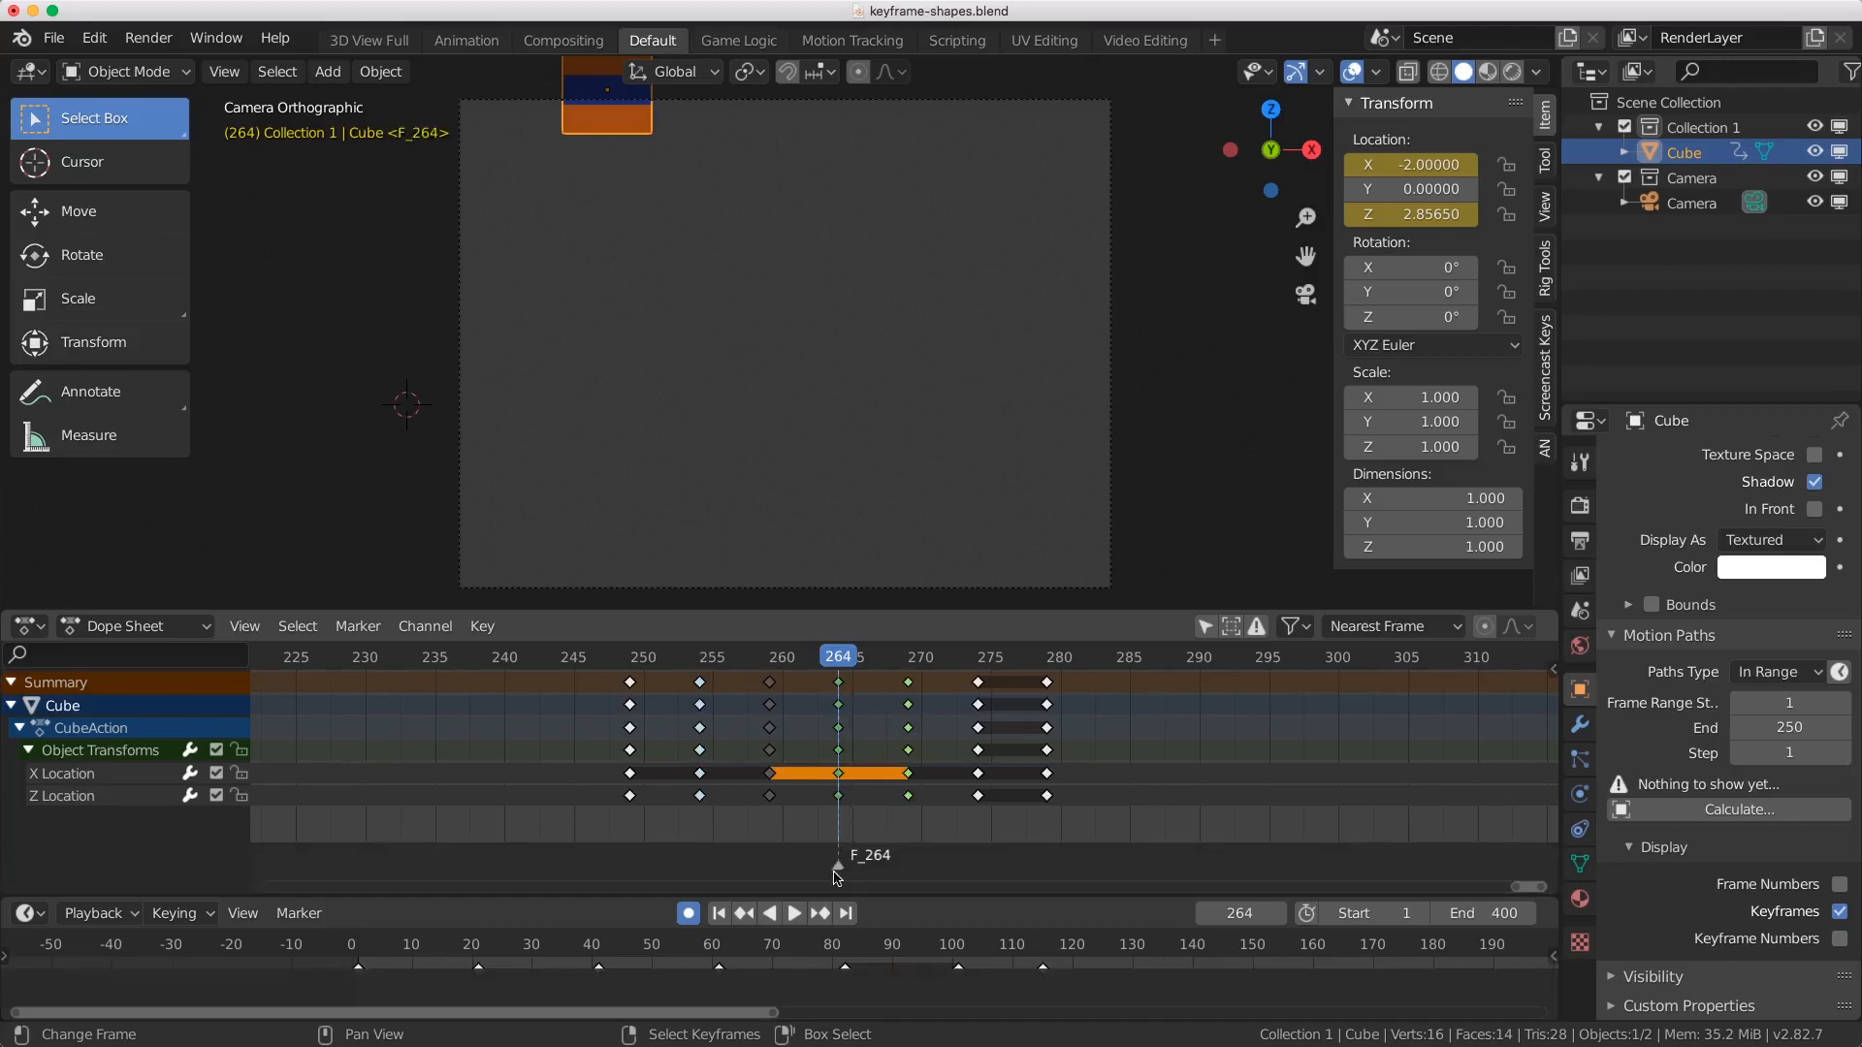
key(F2)
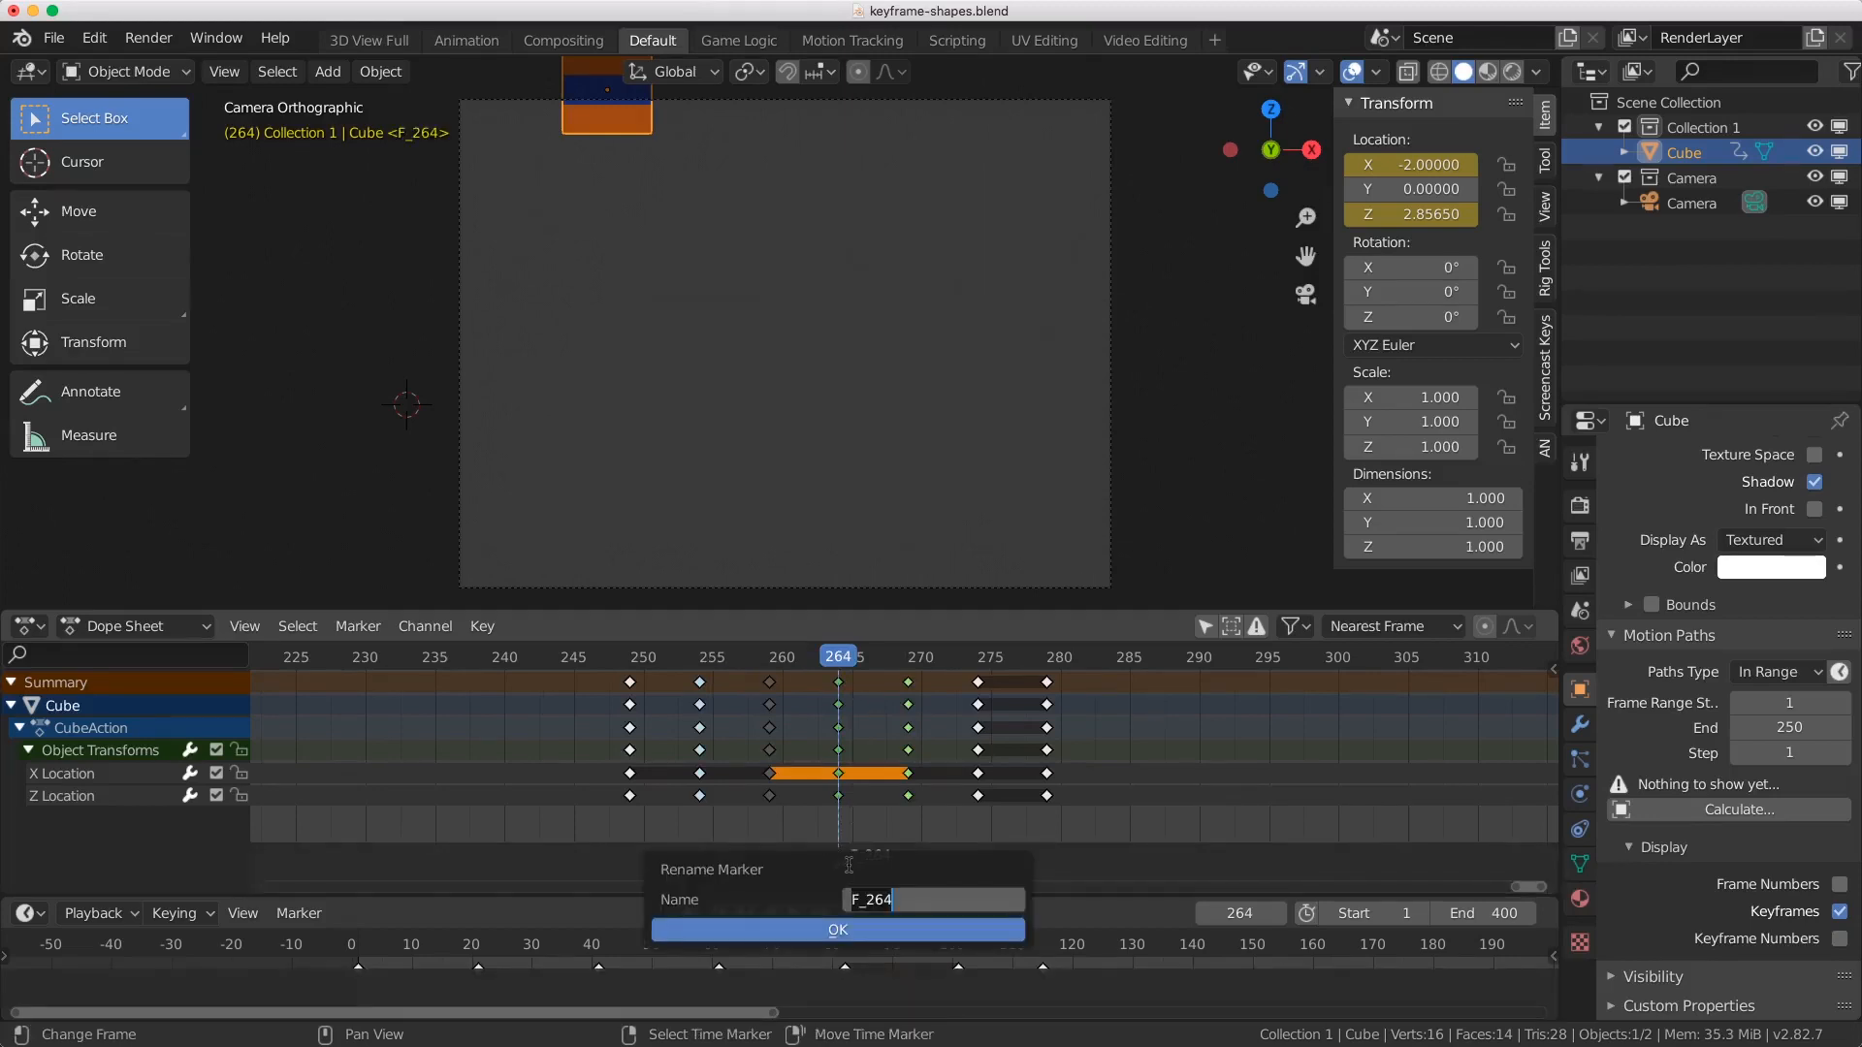
text(My_marker)
key(Return)
click(910, 927)
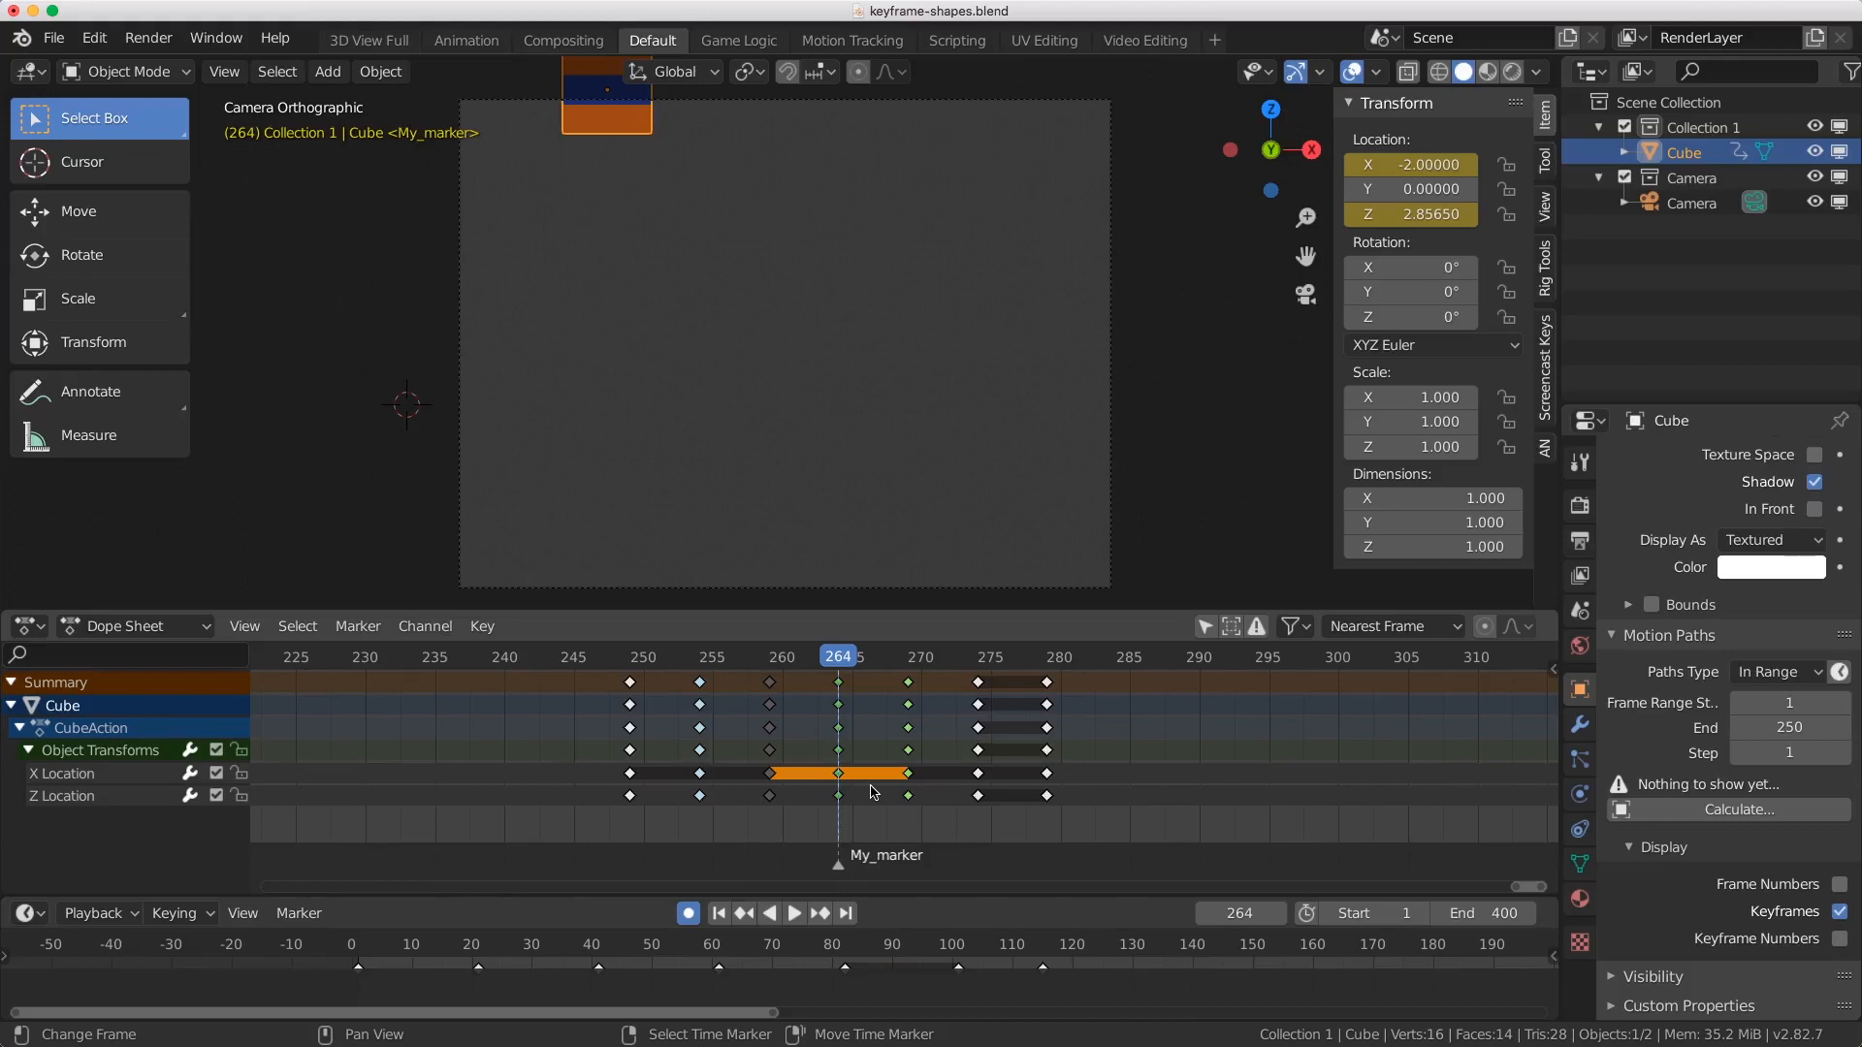
Step: Set the type of the keyframes at frame 254 to Breakdown
click(769, 683)
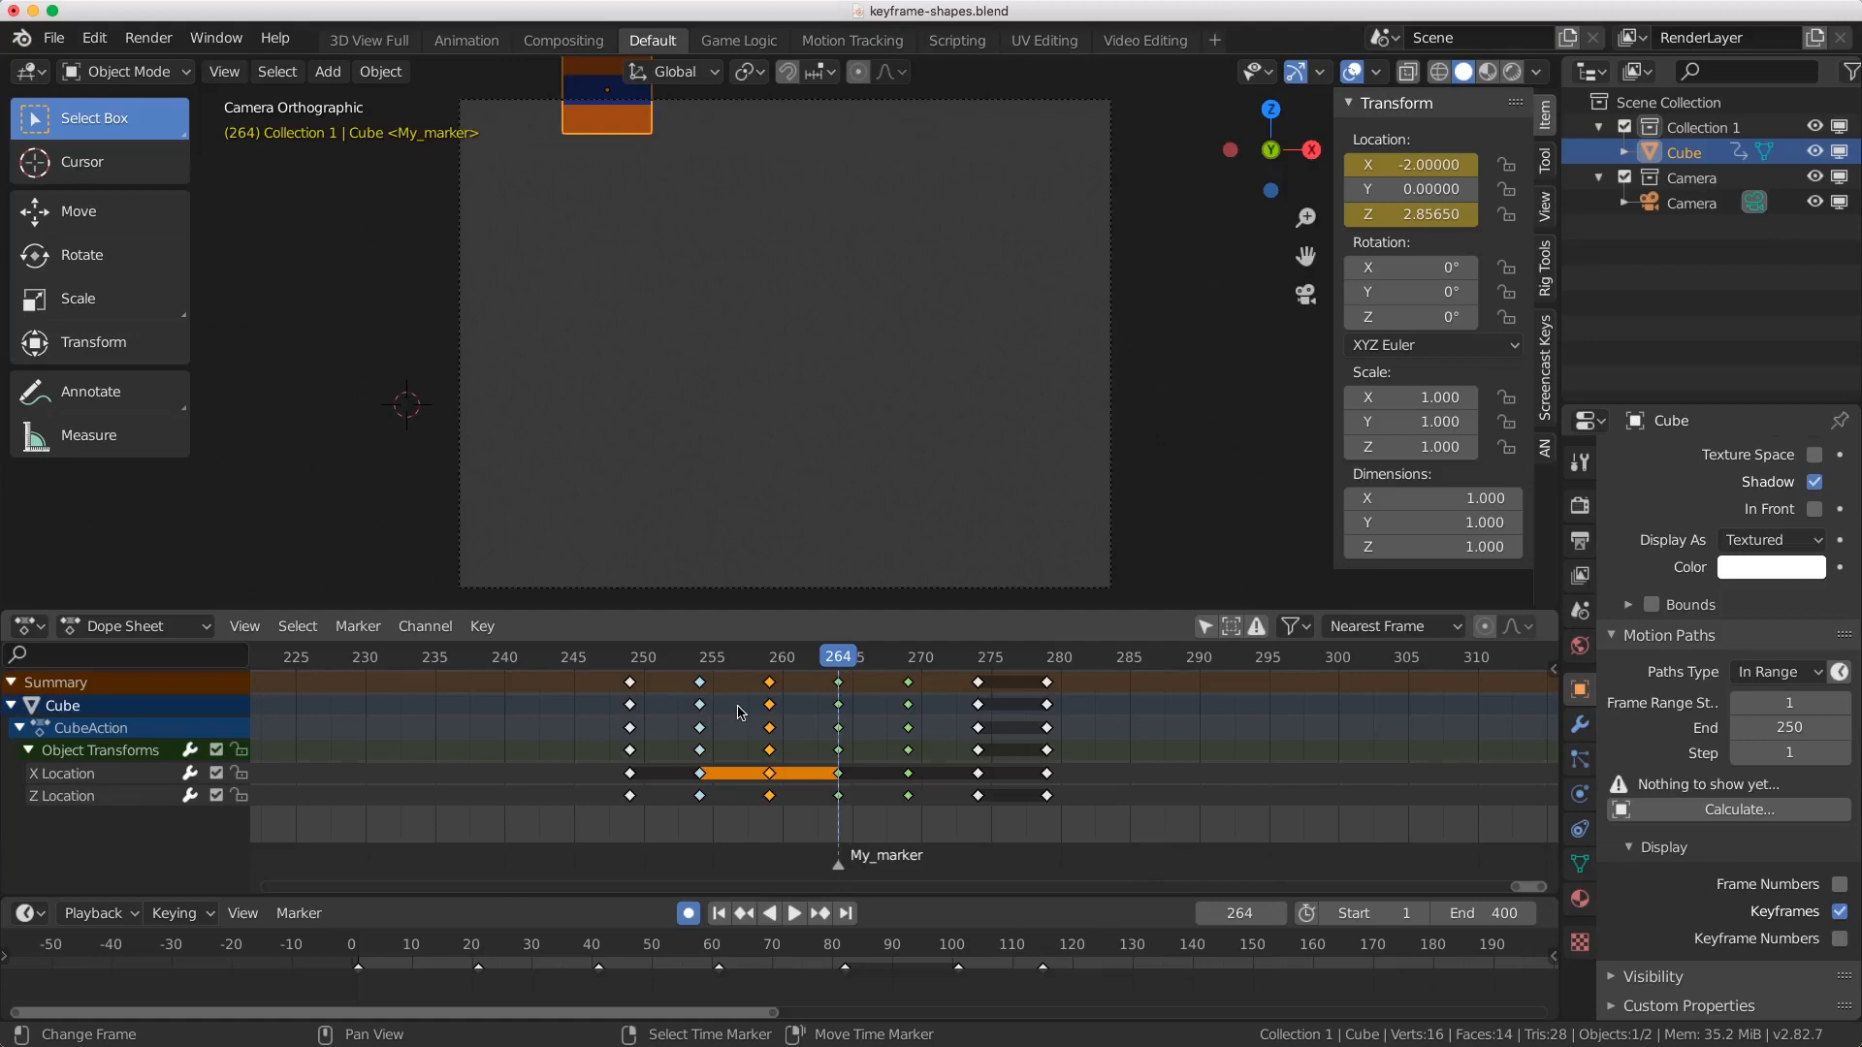
click(699, 683)
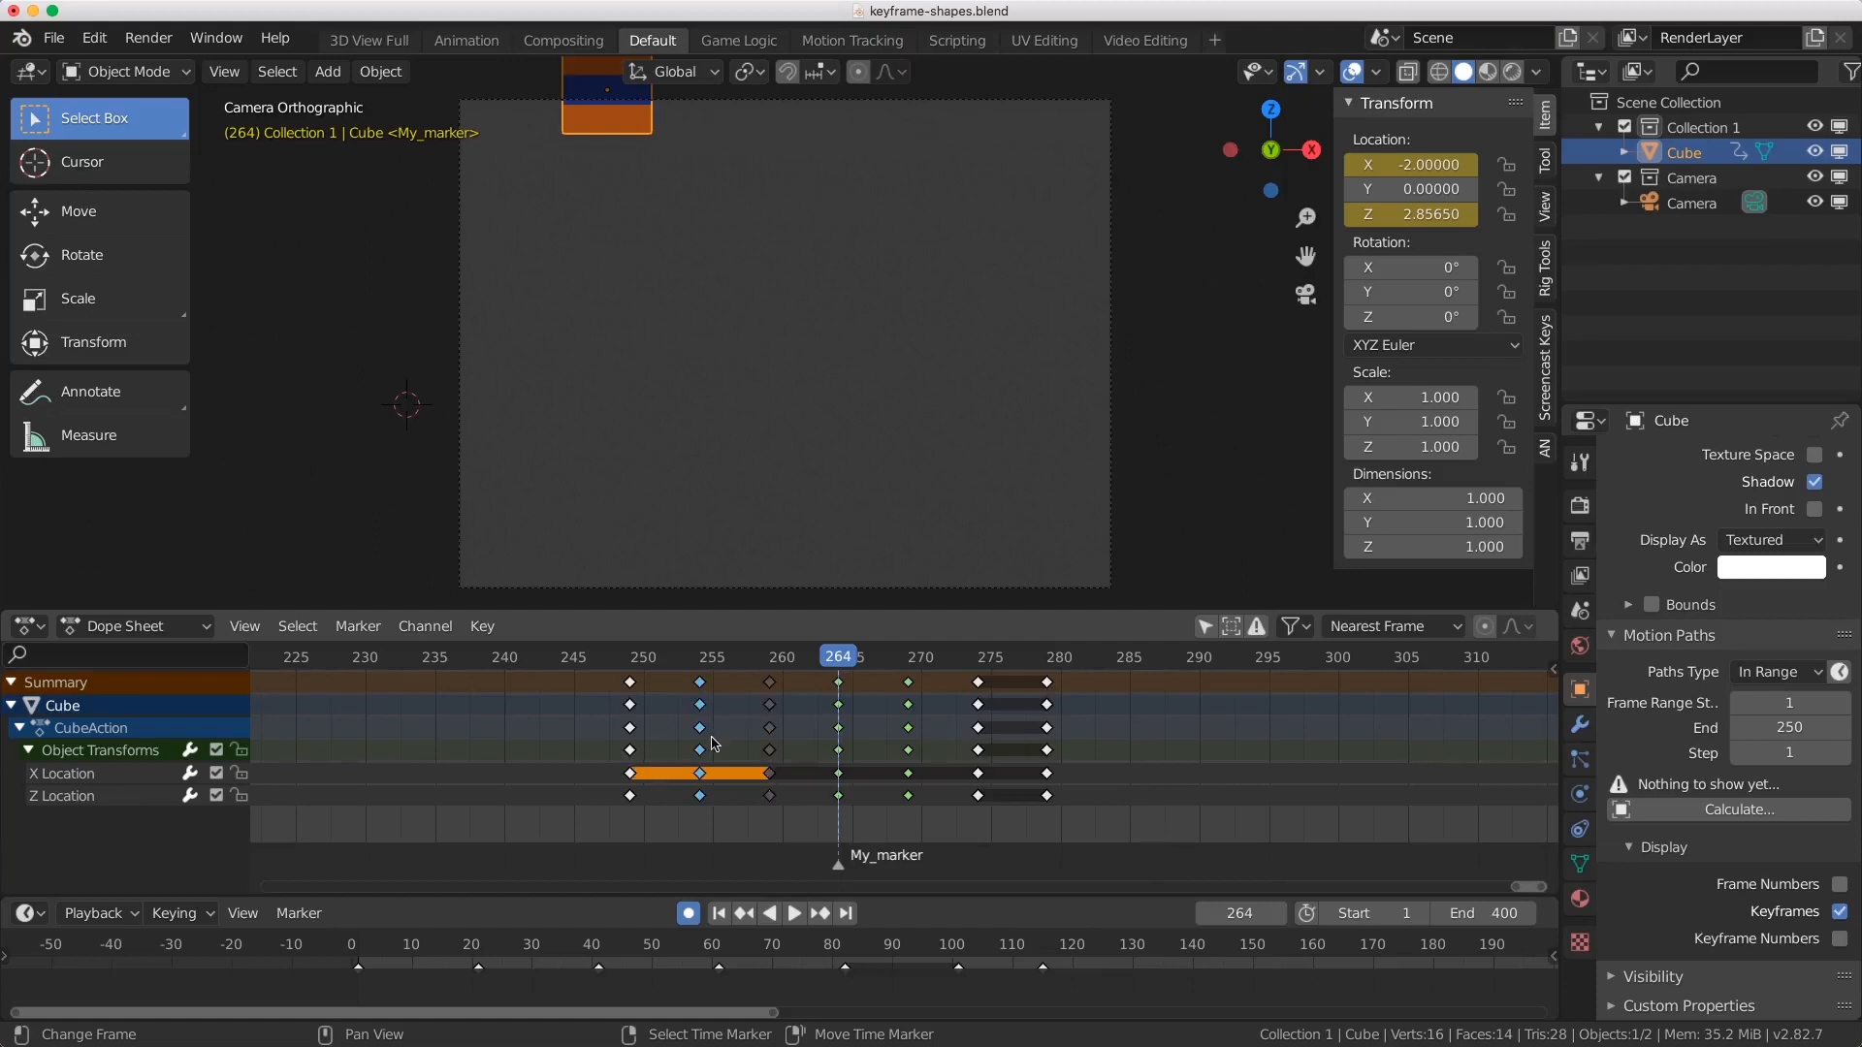
key(r)
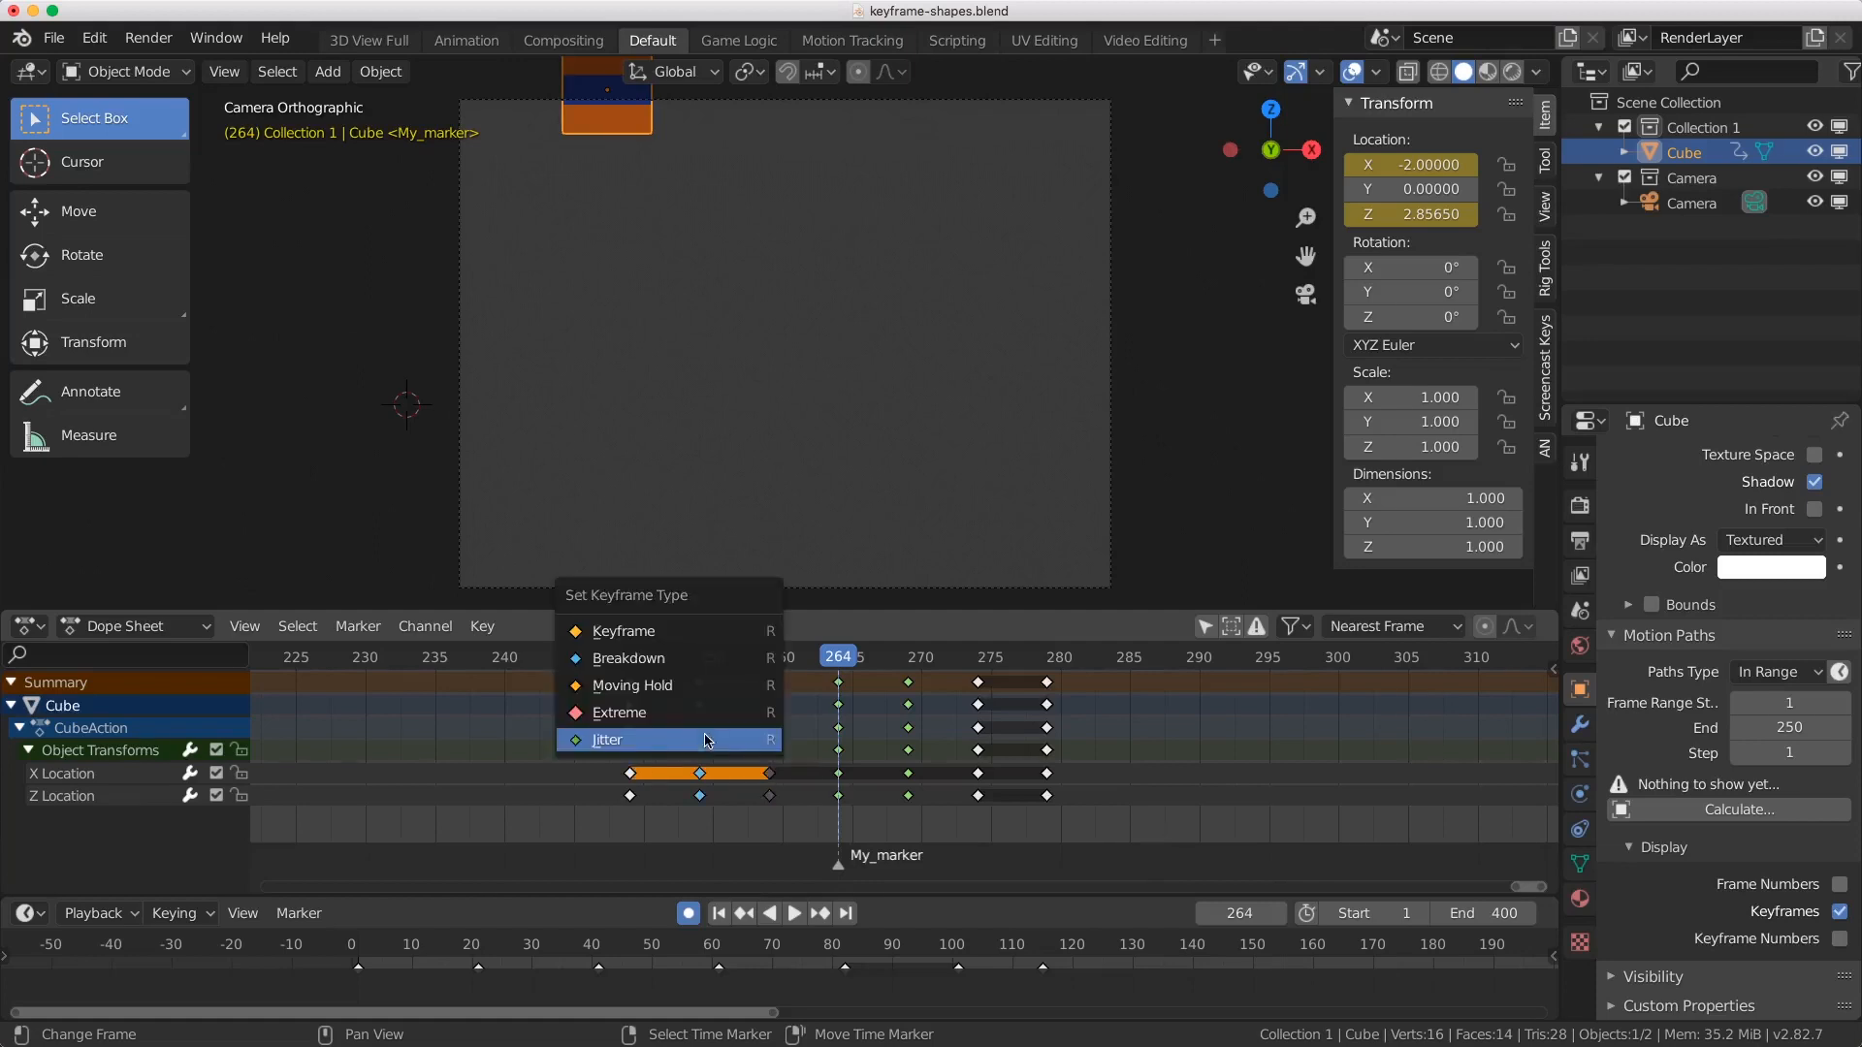
click(676, 667)
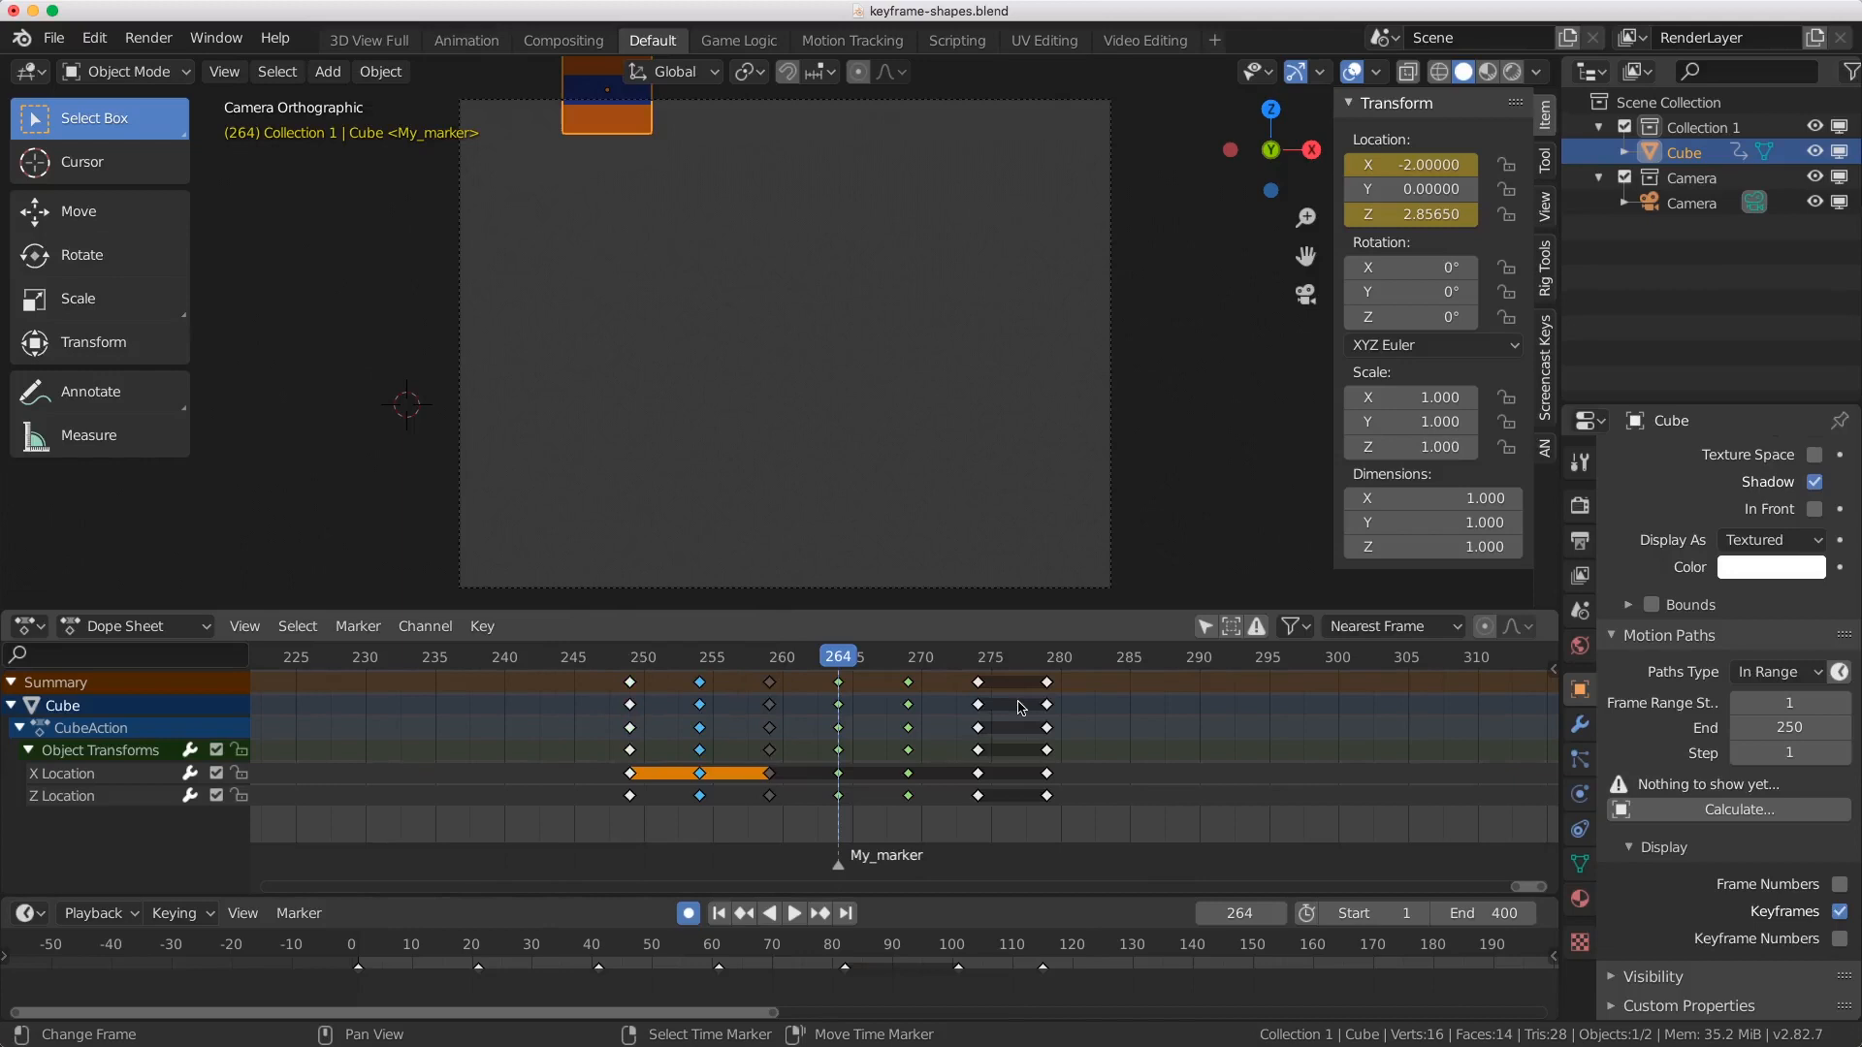